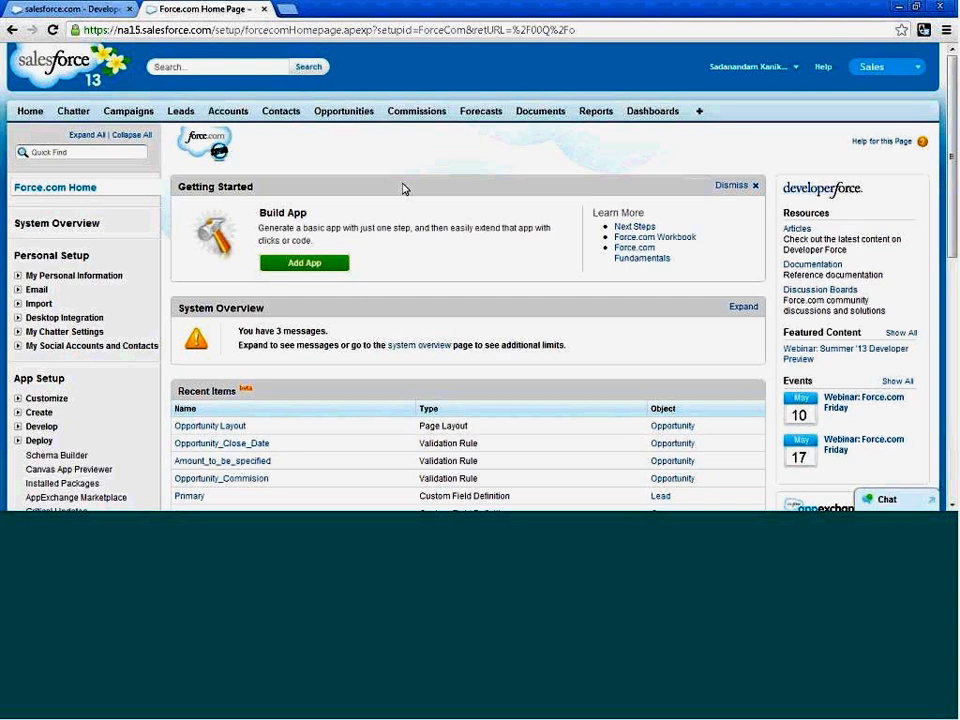
Open the Accounts section and display the All Accounts list view.
scroll(404, 189, down, 1)
scroll(404, 189, up, 1)
click(233, 112)
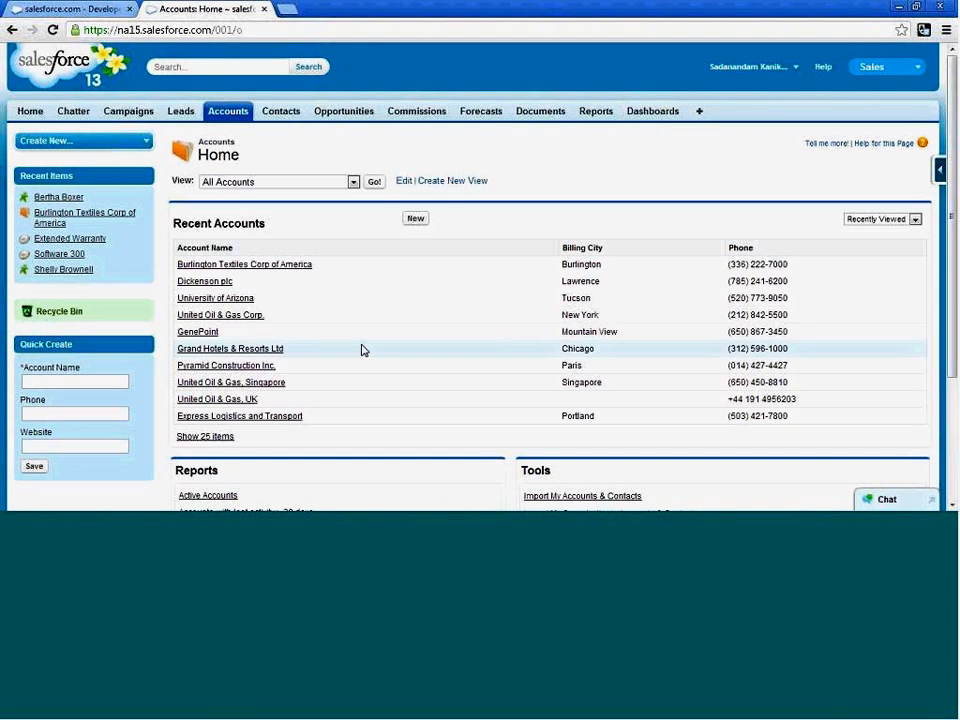
scroll(407, 298, down, 1)
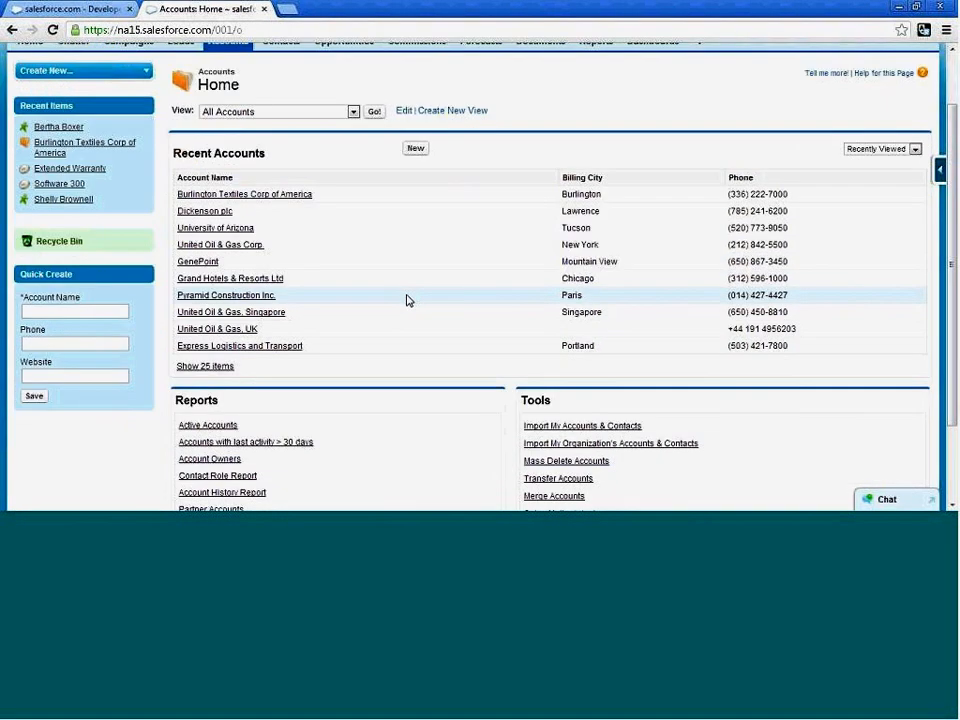
scroll(407, 298, up, 1)
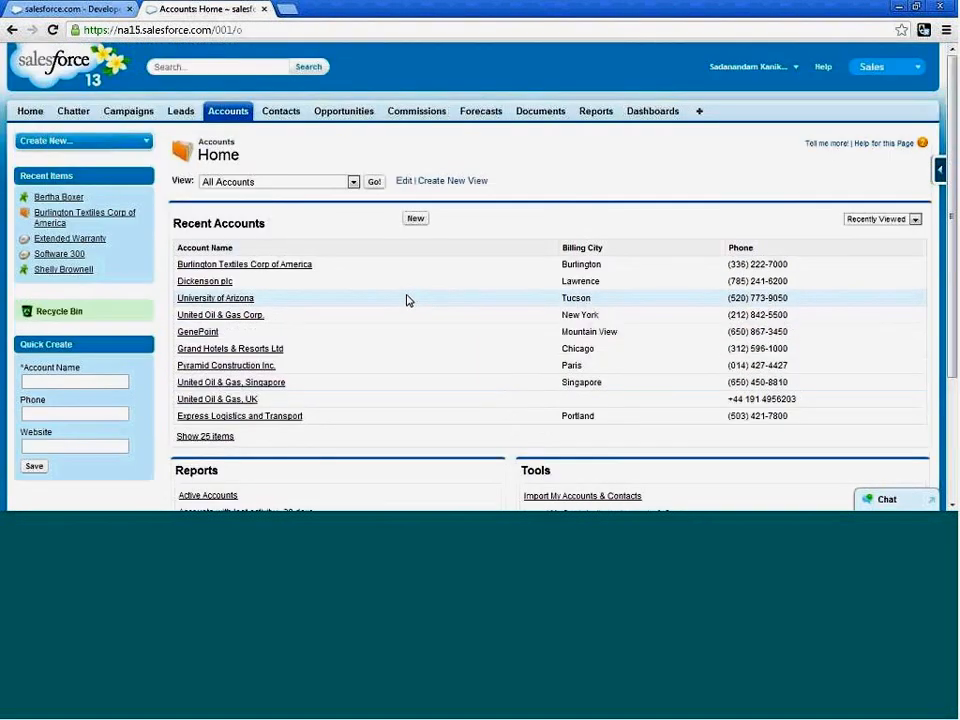
click(353, 182)
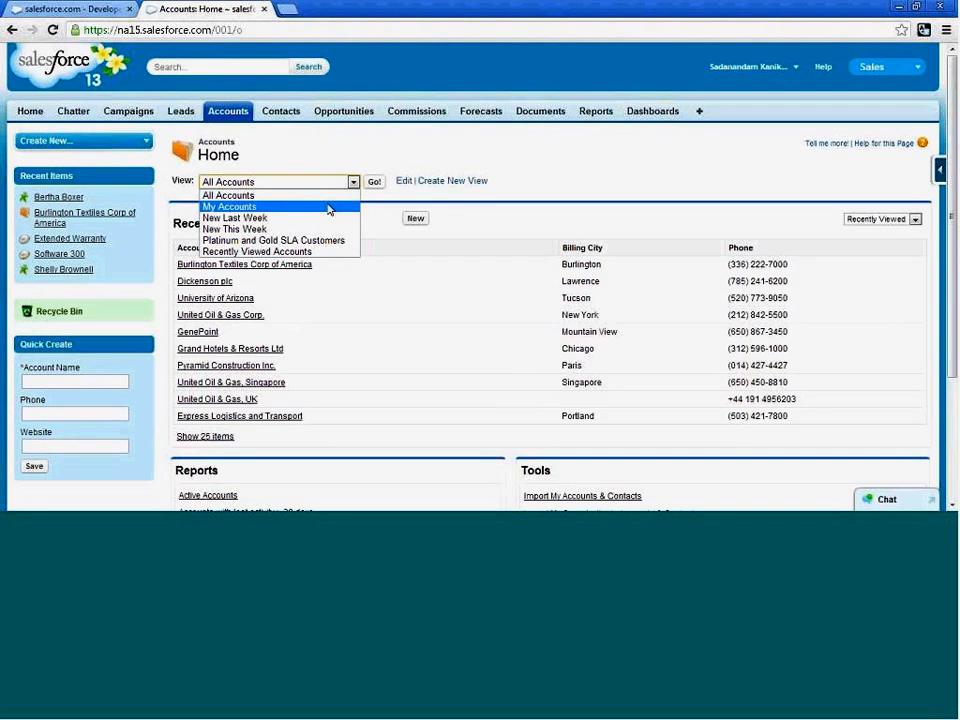
click(331, 197)
click(374, 182)
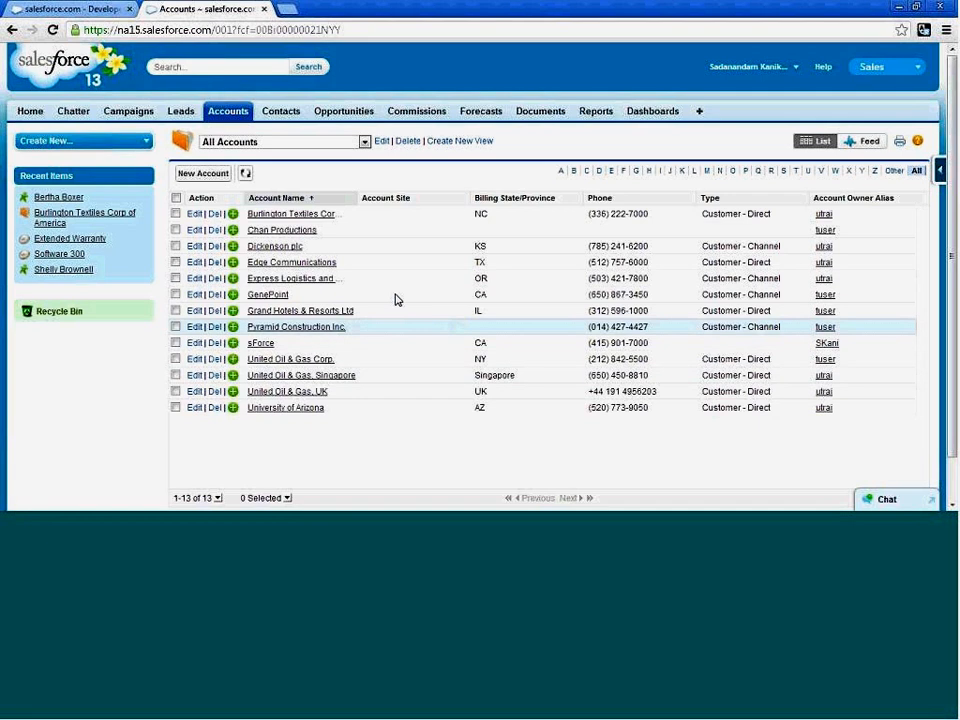
In the other browser tab, open the Mass Transfer Accounts page from Setup's Data Management area.
click(27, 14)
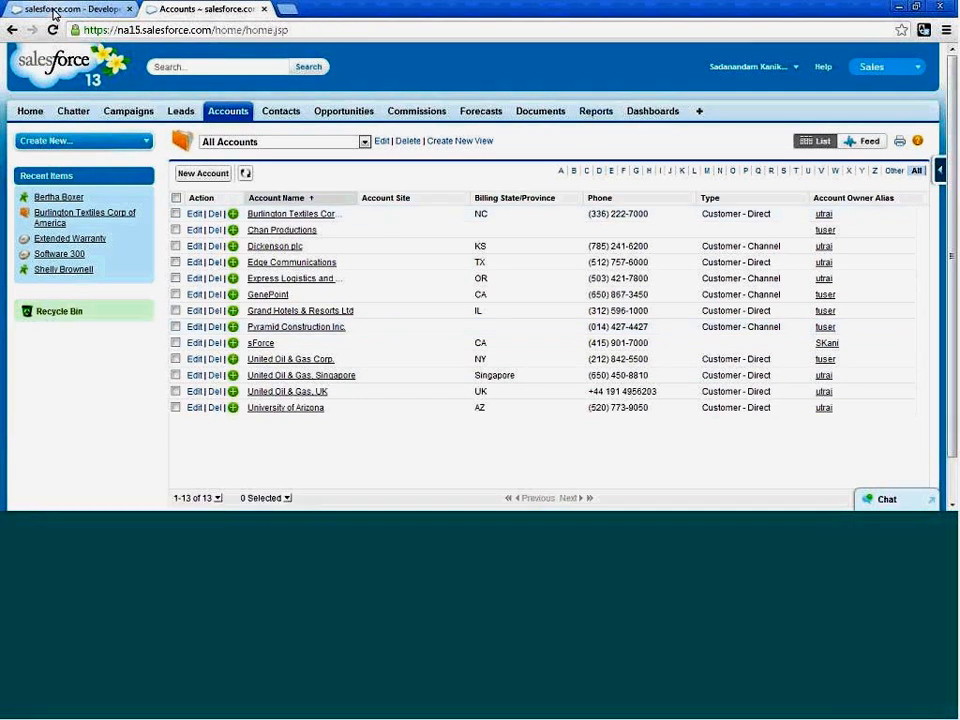
click(797, 68)
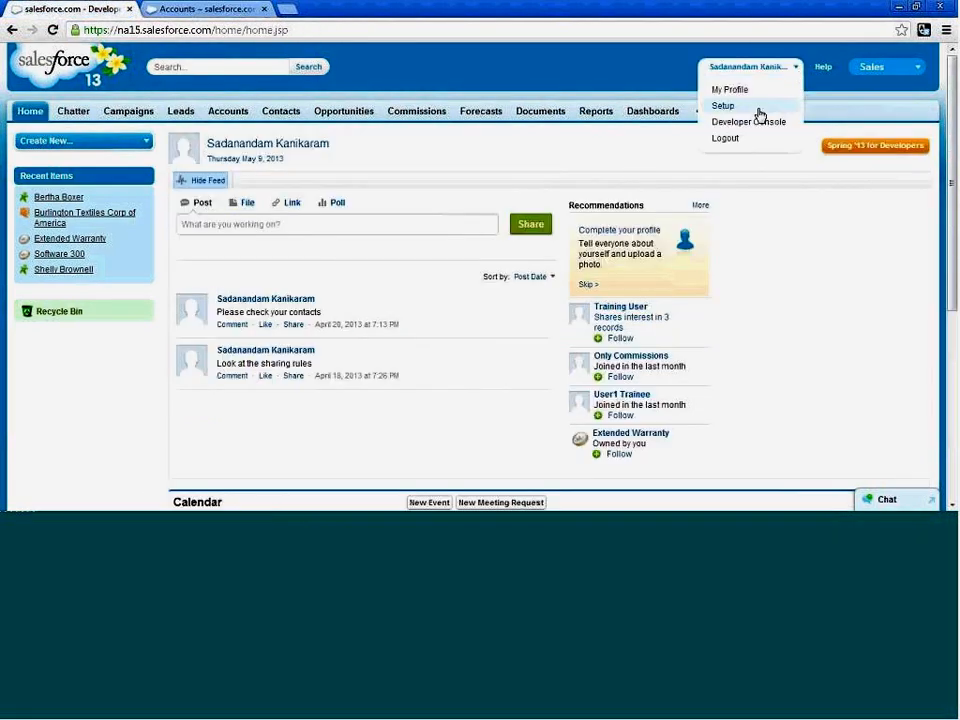
click(757, 105)
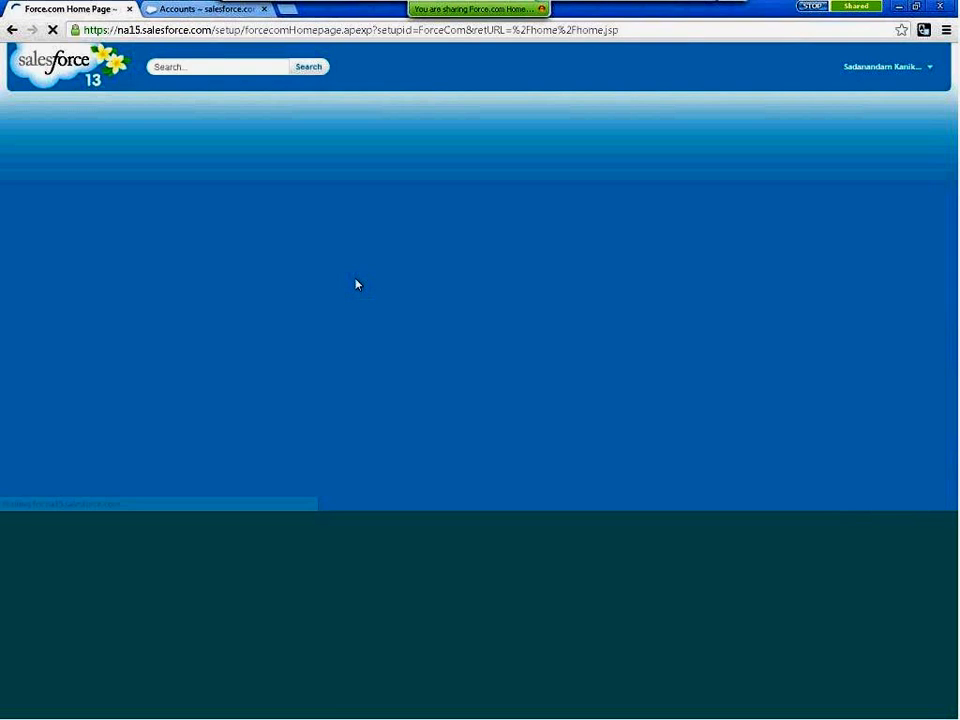
scroll(360, 288, down, 1)
scroll(357, 289, down, 4)
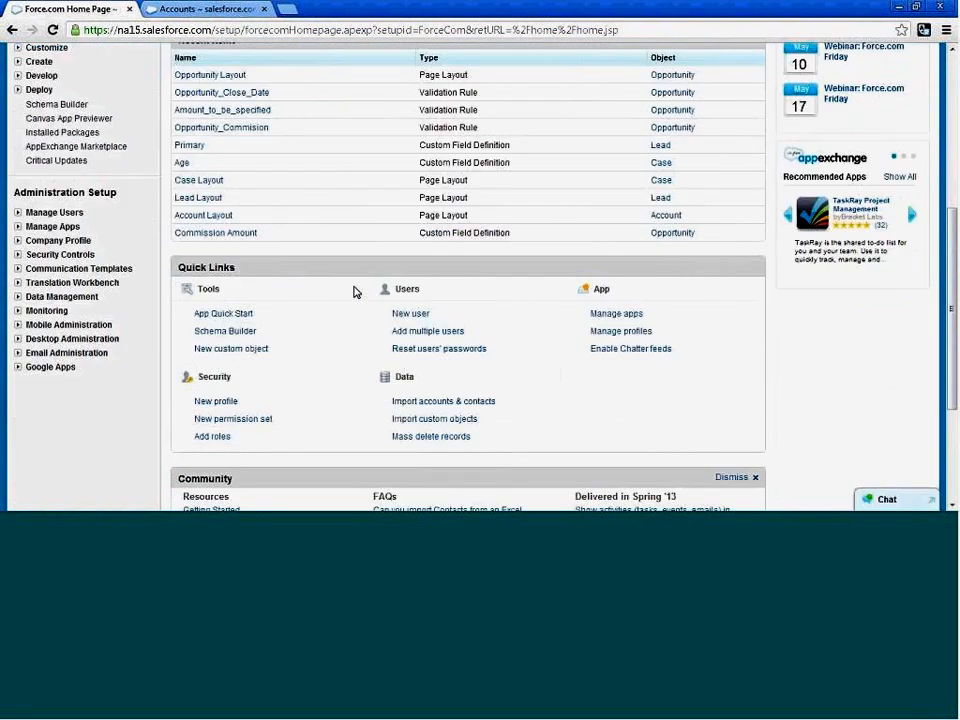
scroll(135, 253, up, 1)
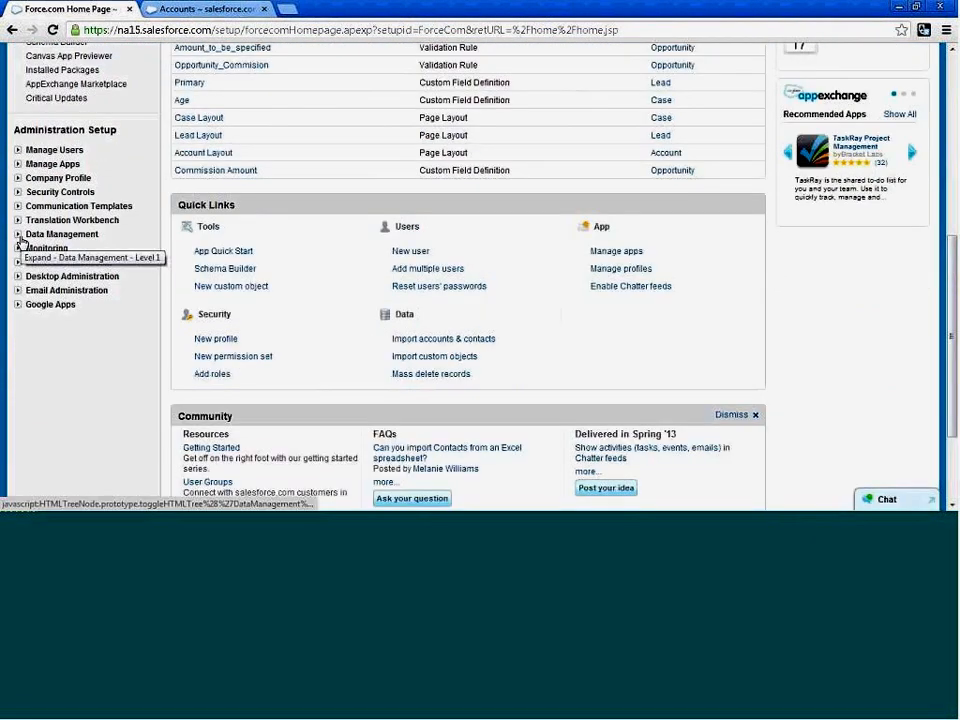
click(18, 236)
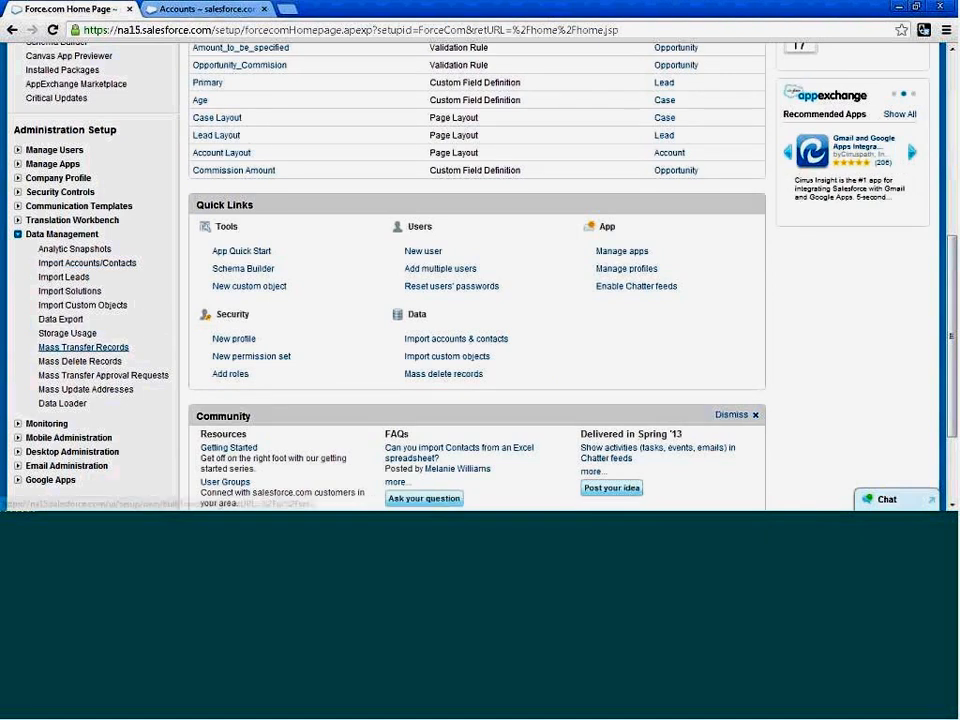
click(112, 349)
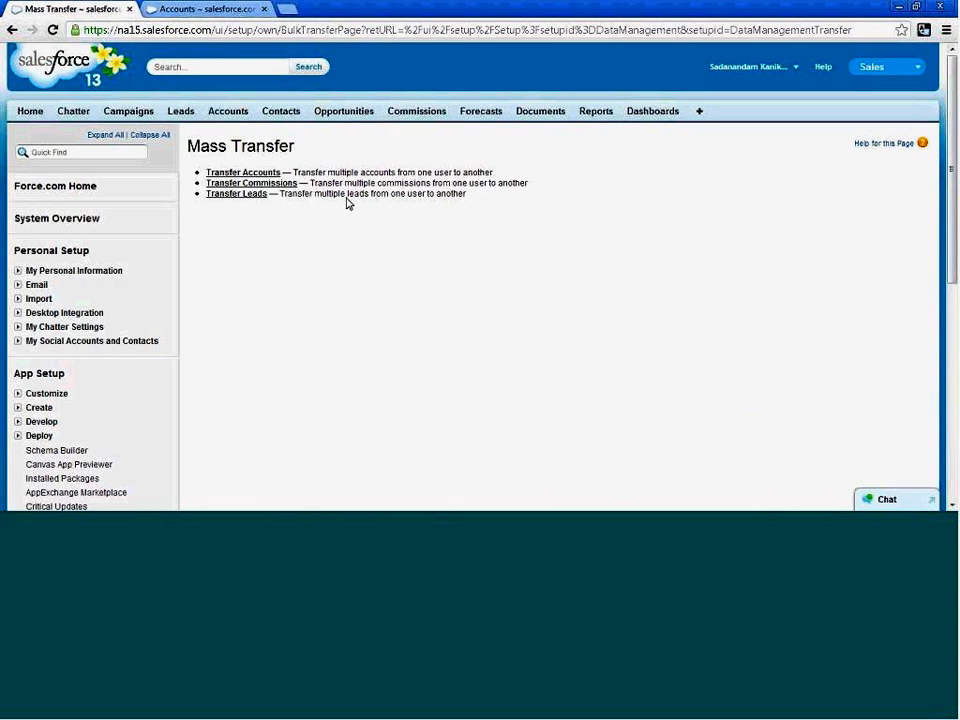
click(270, 176)
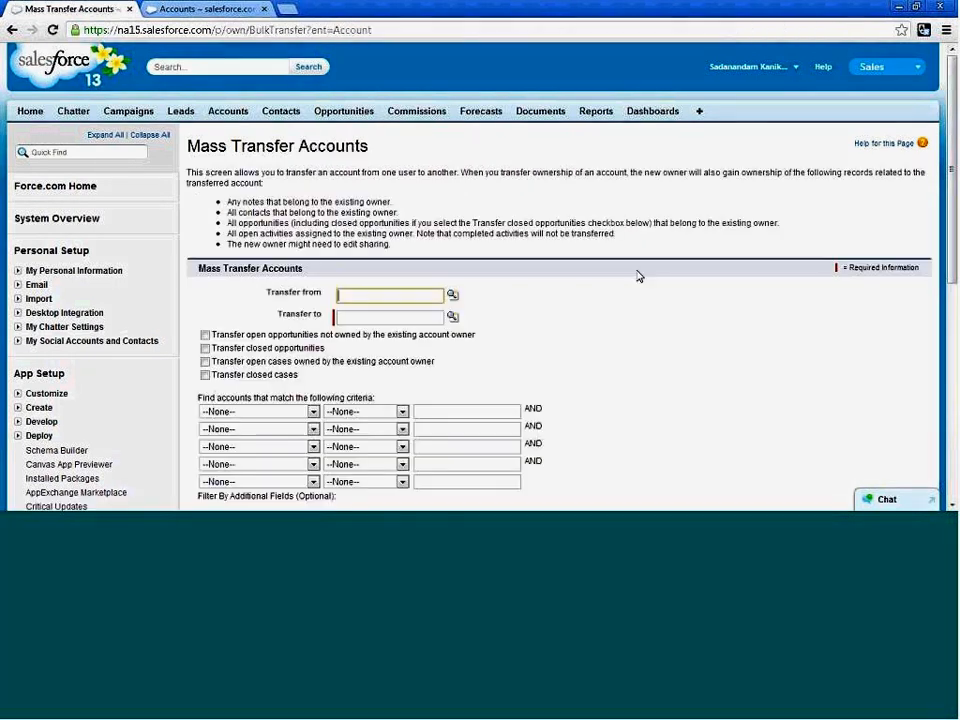
Look up User0 Trainee and set it as the user to transfer accounts from.
click(637, 271)
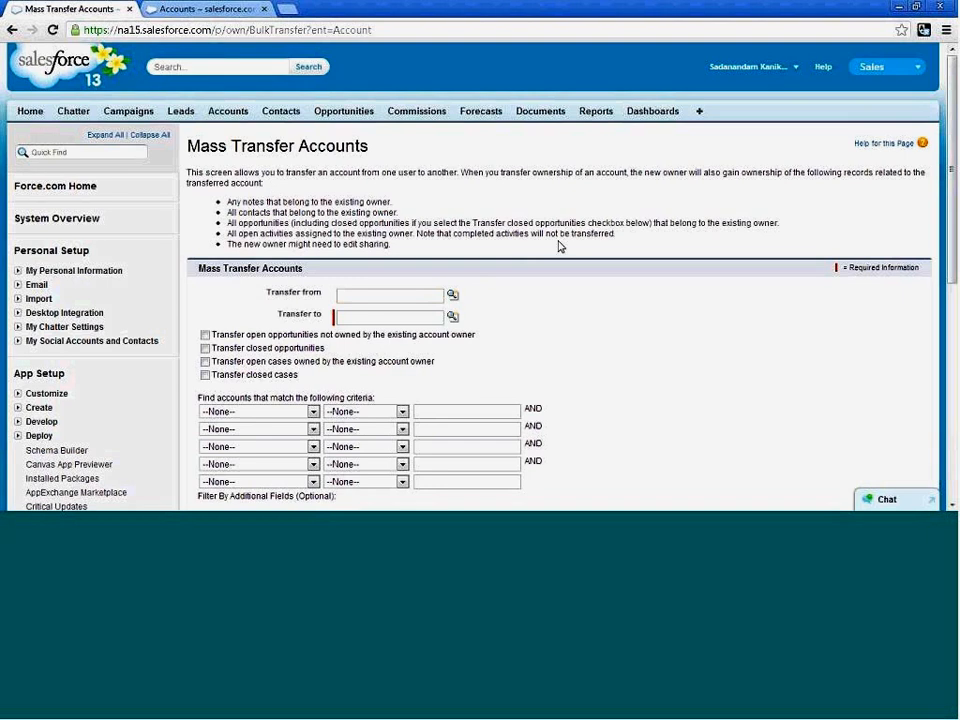
click(360, 295)
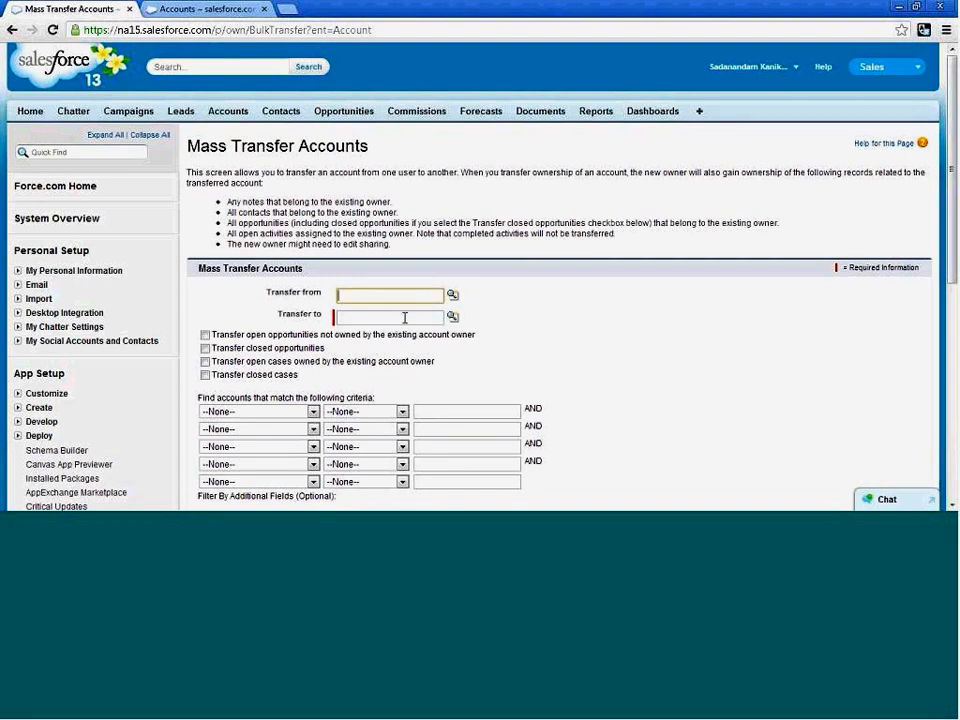
click(366, 317)
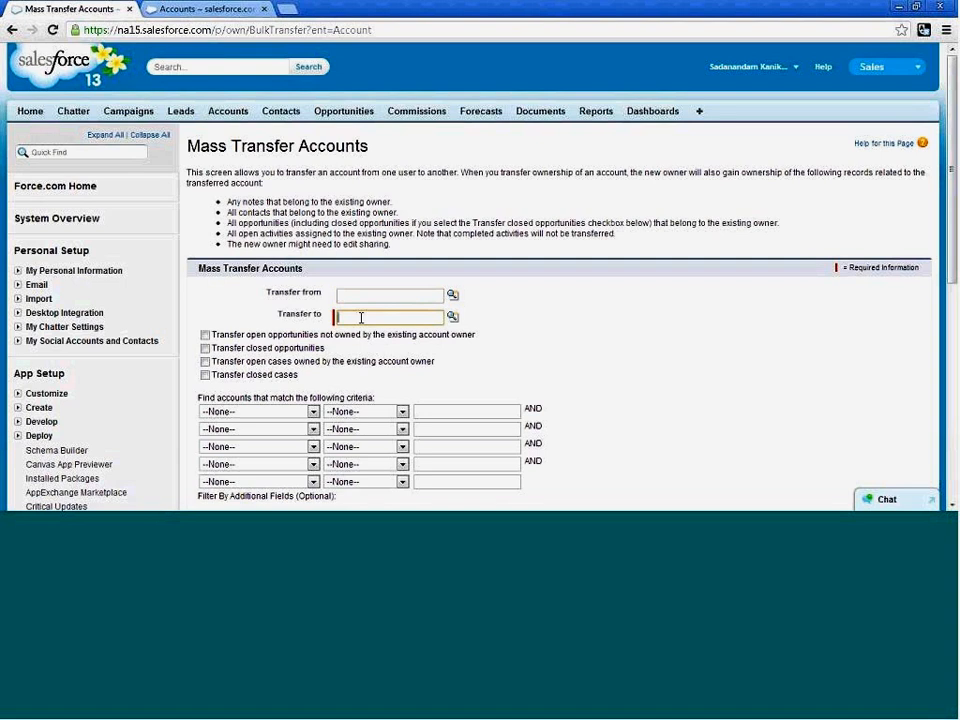
click(455, 297)
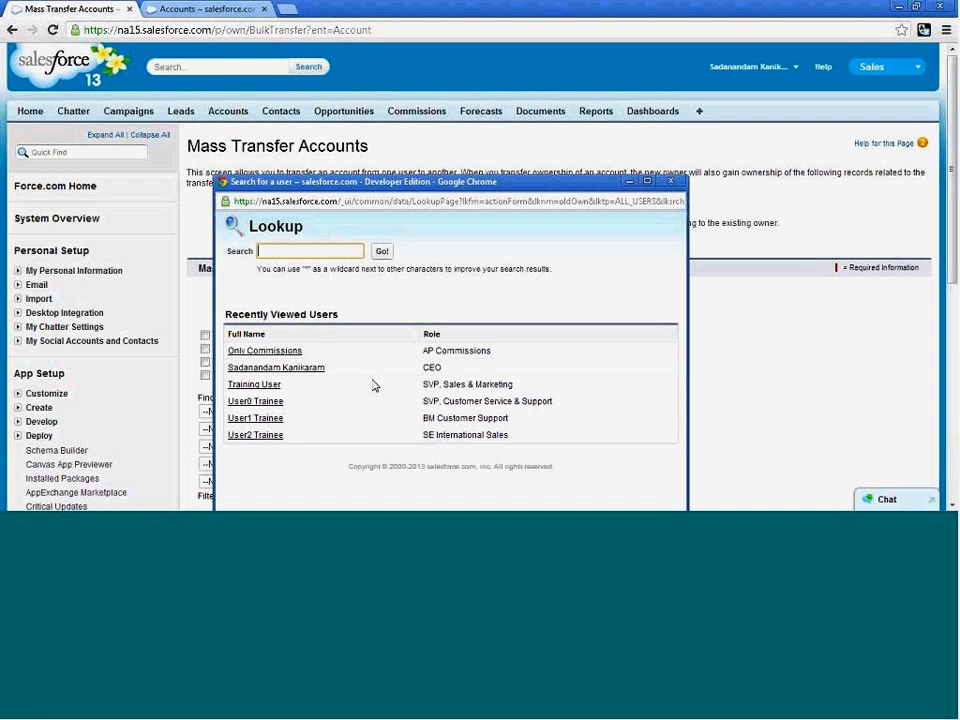
click(265, 403)
scroll(473, 279, down, 1)
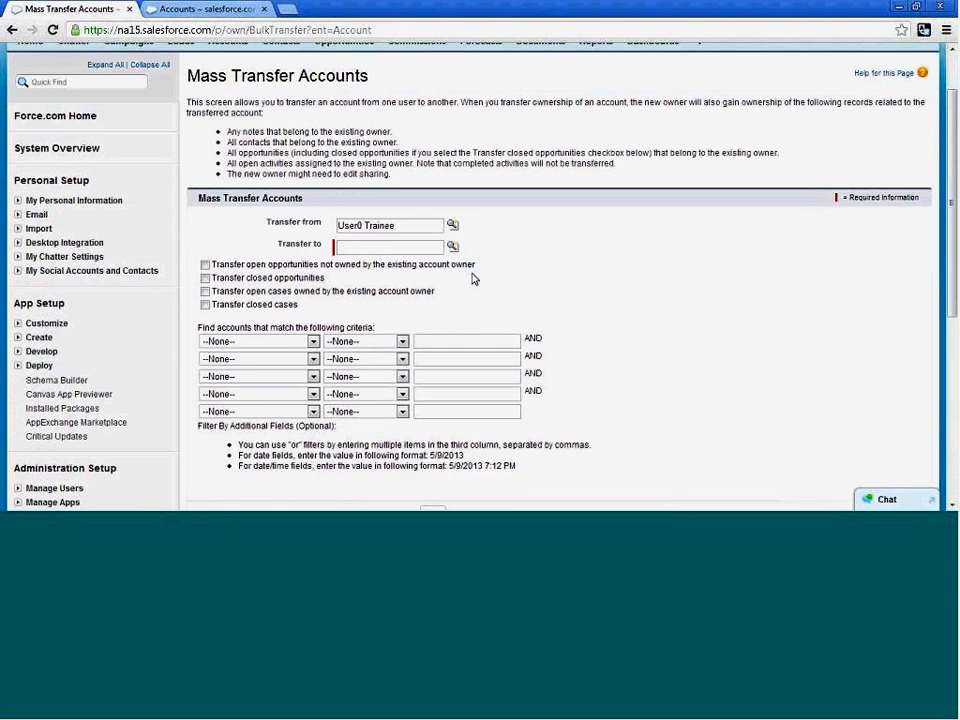
In the All Accounts list, open the user detail page of the Edge Communications account owner to check the alias.
click(203, 10)
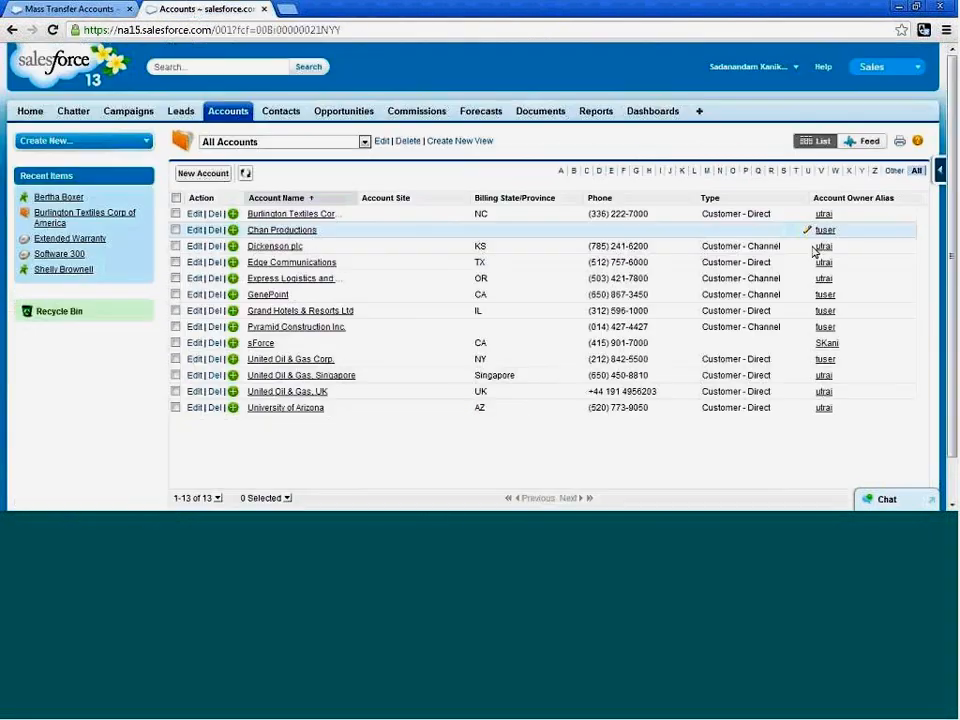
click(827, 262)
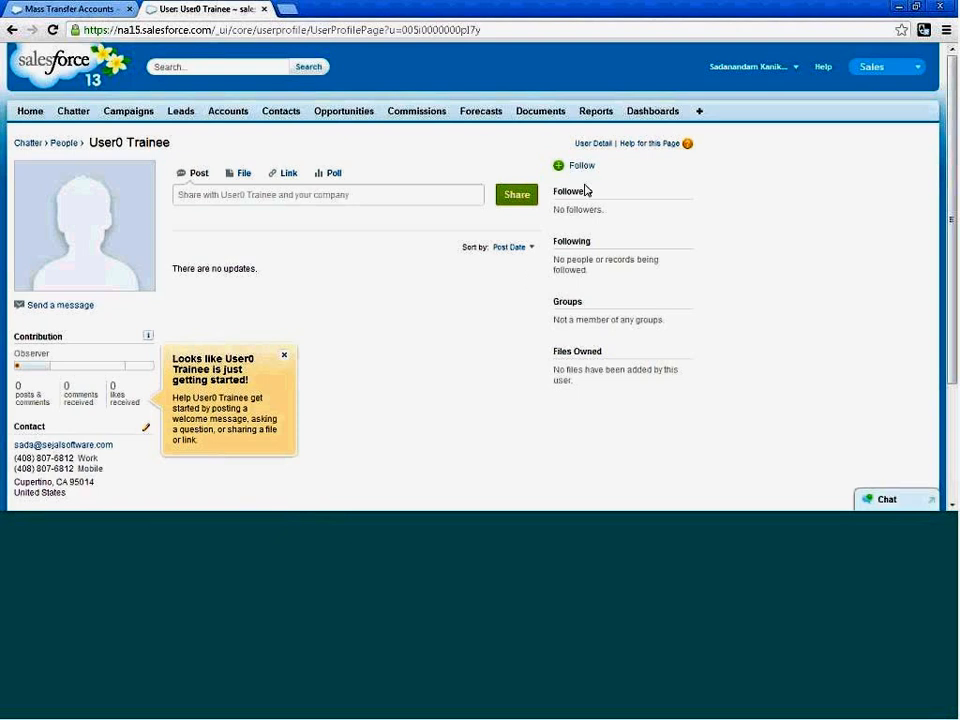
click(603, 145)
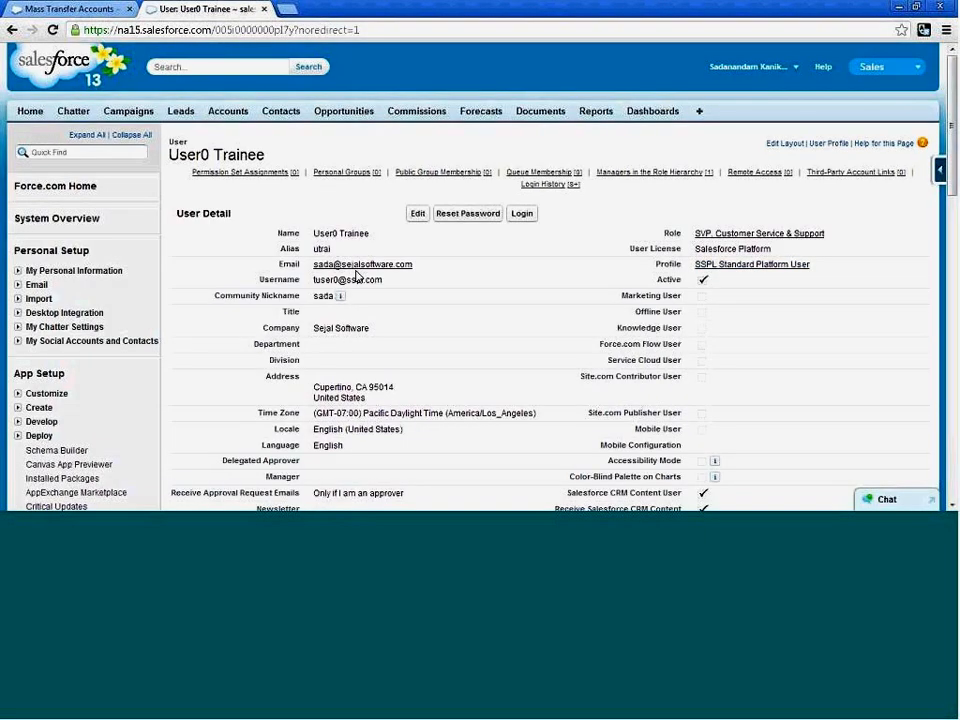
Return to the Mass Transfer Accounts form and set the user with the CEO role as the transfer recipient.
click(100, 9)
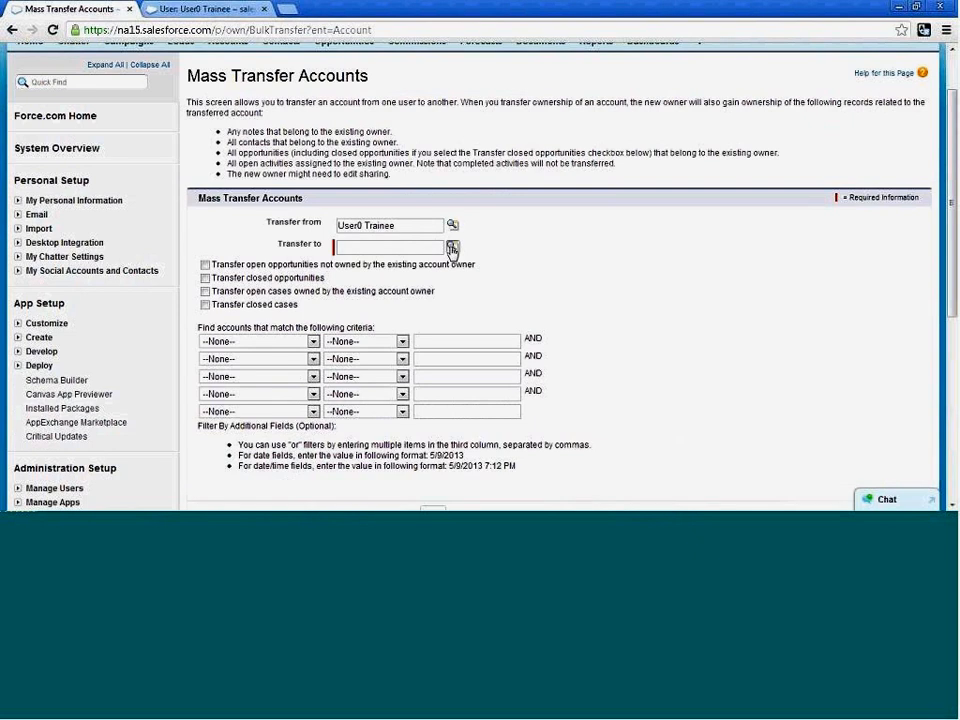
click(452, 248)
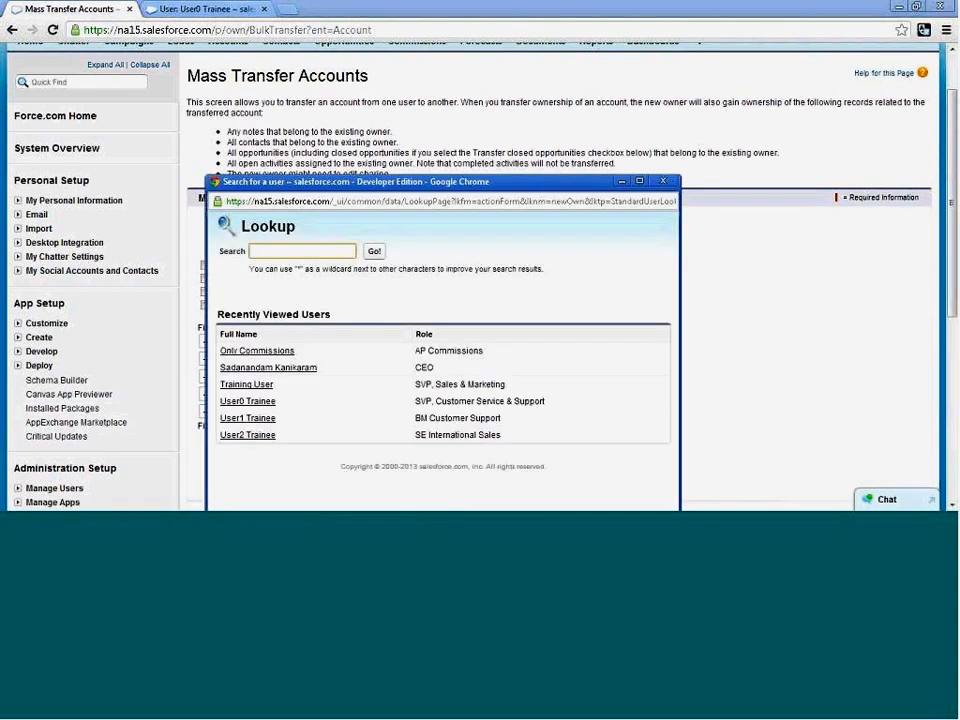
click(308, 368)
scroll(641, 246, down, 1)
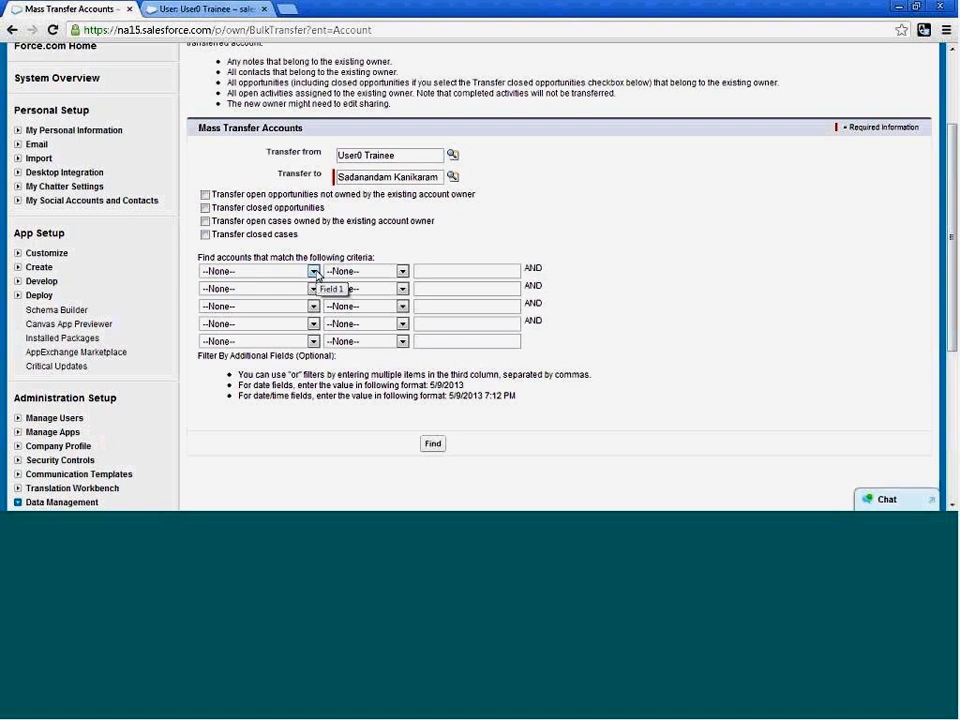
click(314, 272)
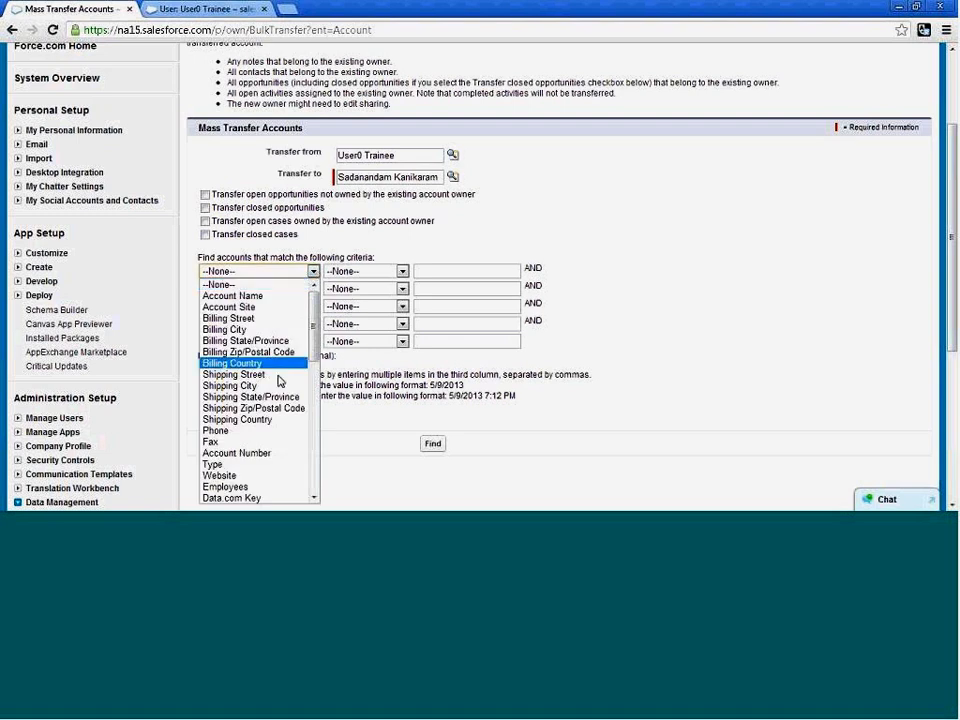
scroll(279, 395, down, 4)
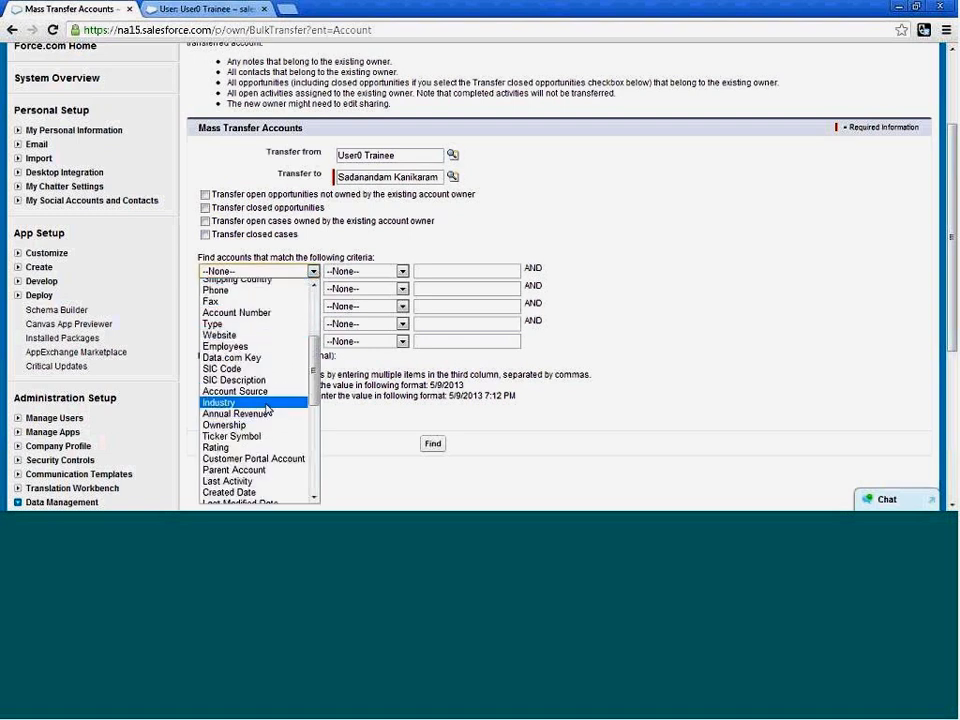
click(266, 404)
click(400, 272)
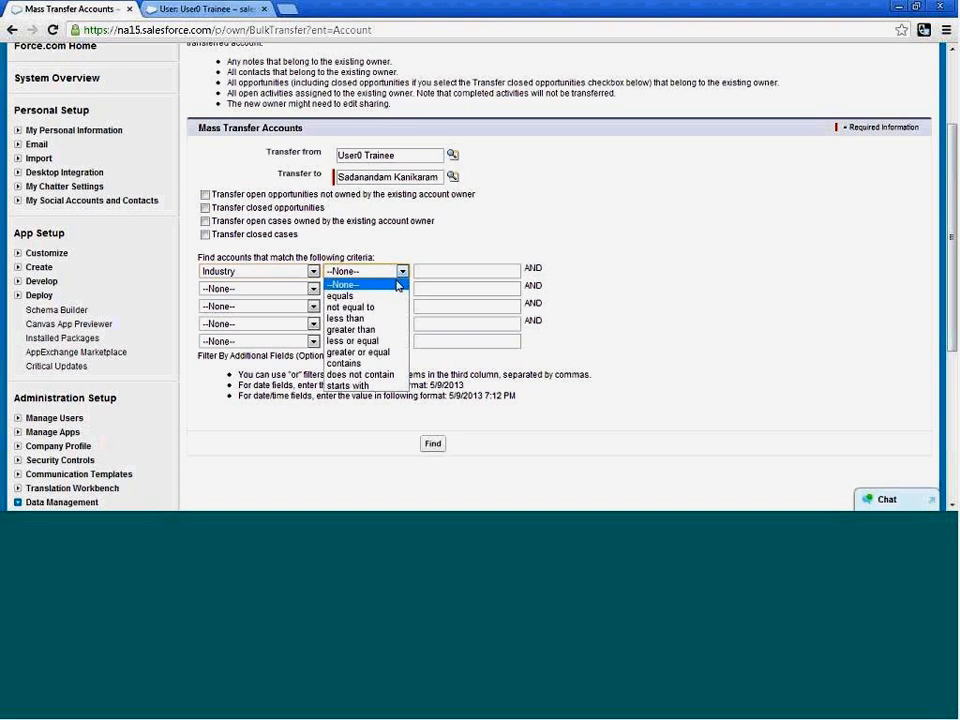
click(350, 296)
click(426, 272)
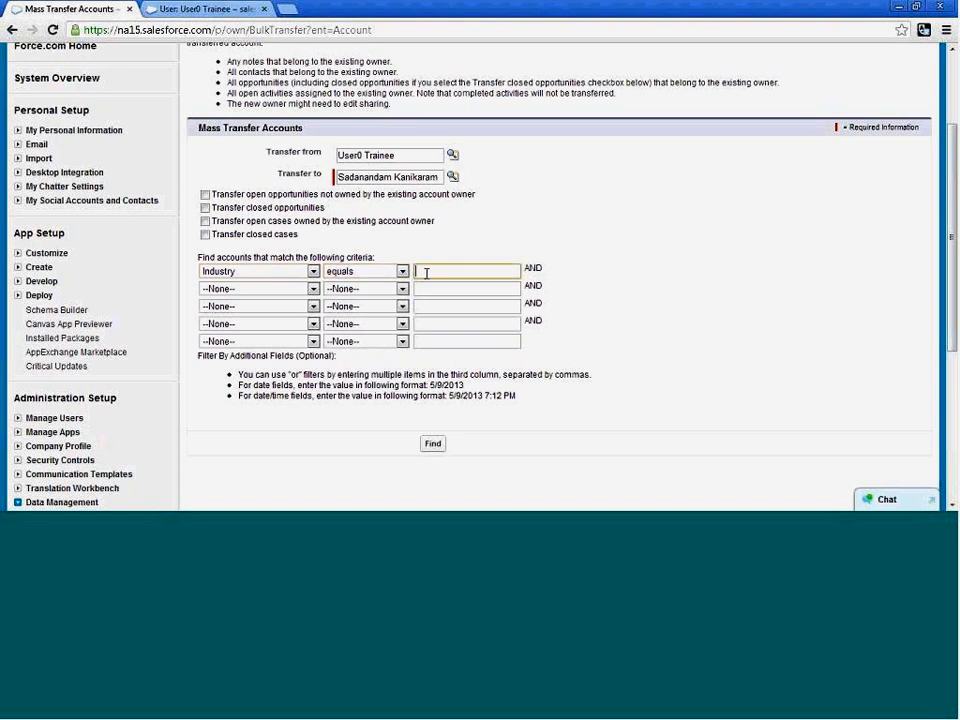
text(Hi0Tec)
key(BackSpace)
key(BackSpace)
key(BackSpace)
key(BackSpace)
key(BackSpace)
key(BackSpace)
click(401, 271)
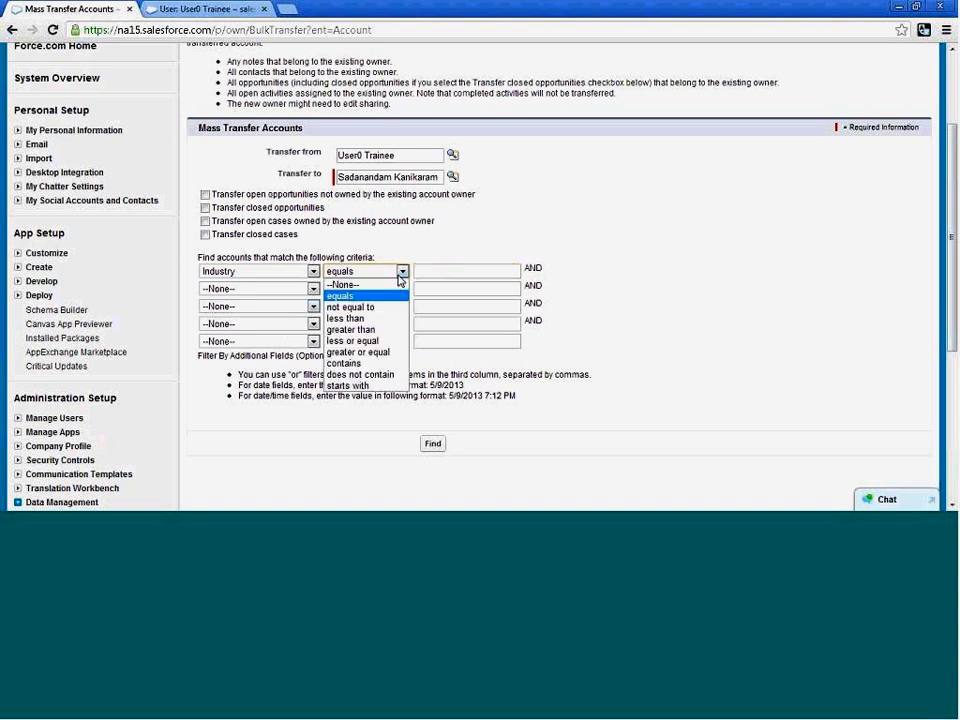
click(396, 284)
click(313, 271)
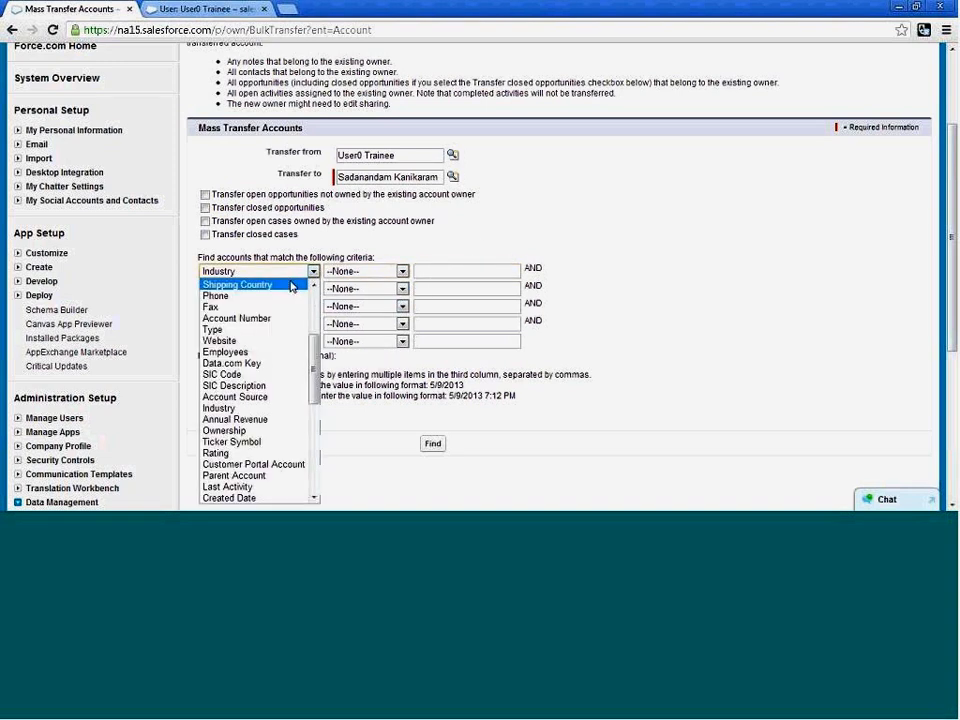
scroll(315, 311, up, 5)
click(284, 286)
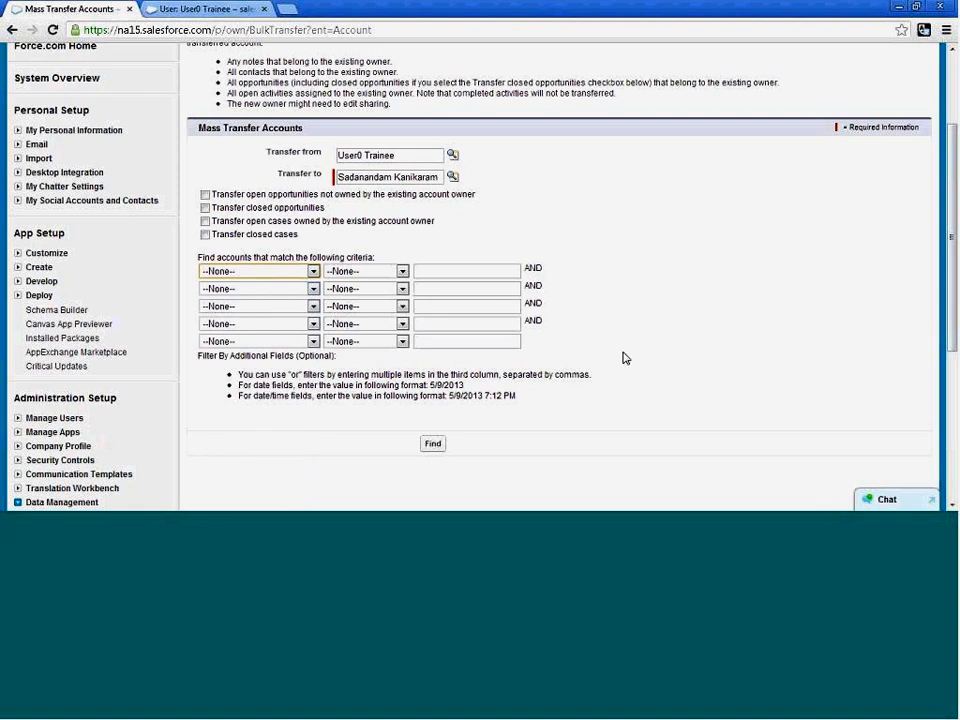
Find the accounts available for transfer without filter criteria and review the resulting list and its owner aliases.
click(432, 446)
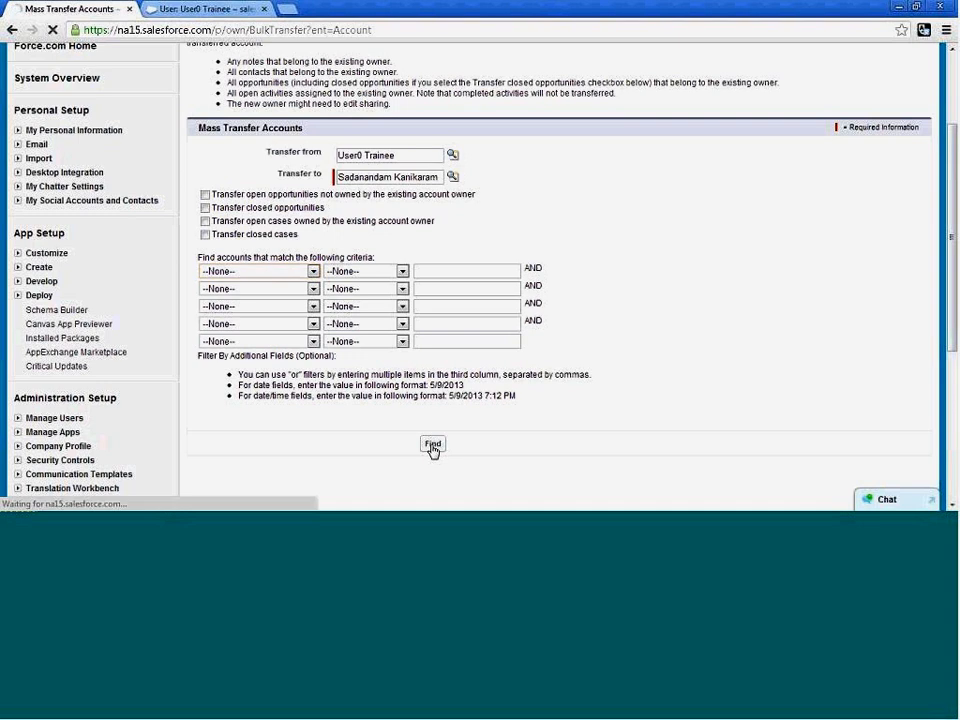
scroll(675, 389, down, 3)
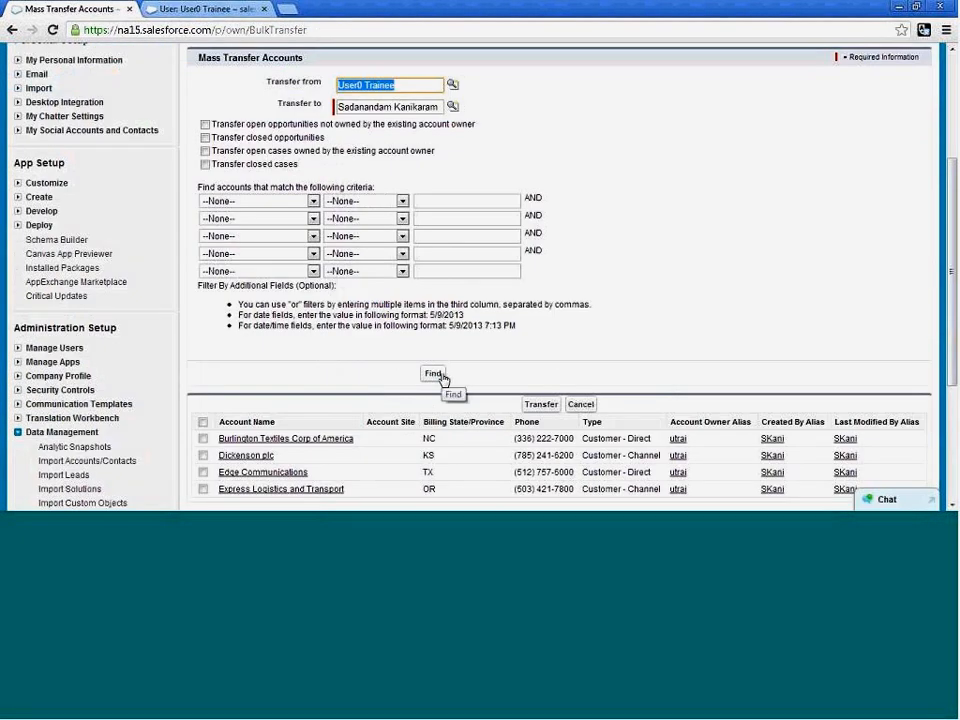
scroll(440, 360, down, 2)
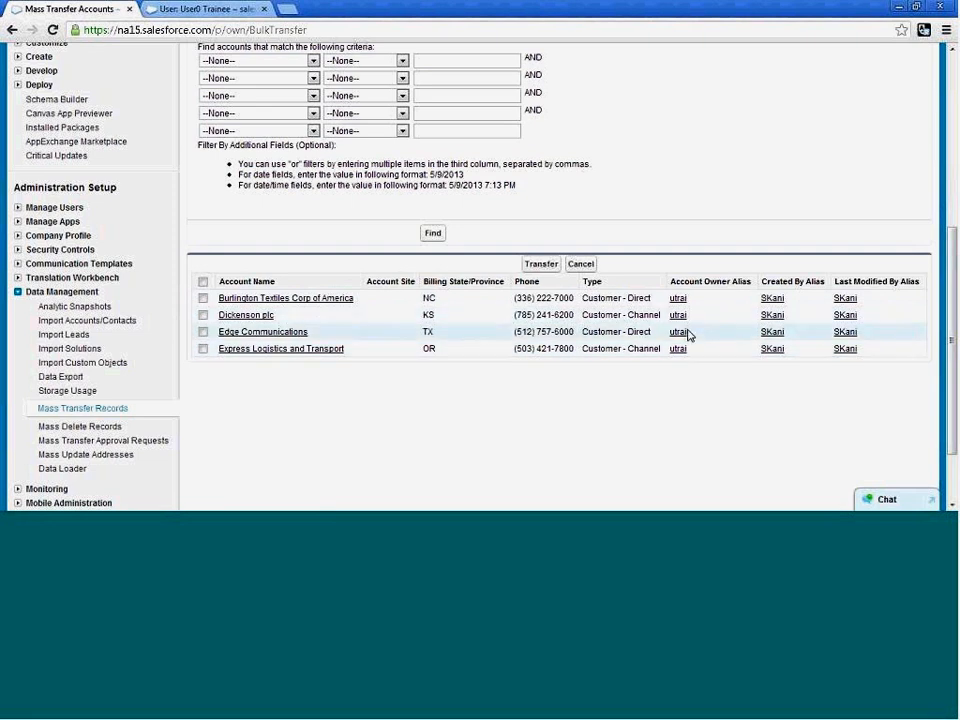
scroll(686, 334, up, 3)
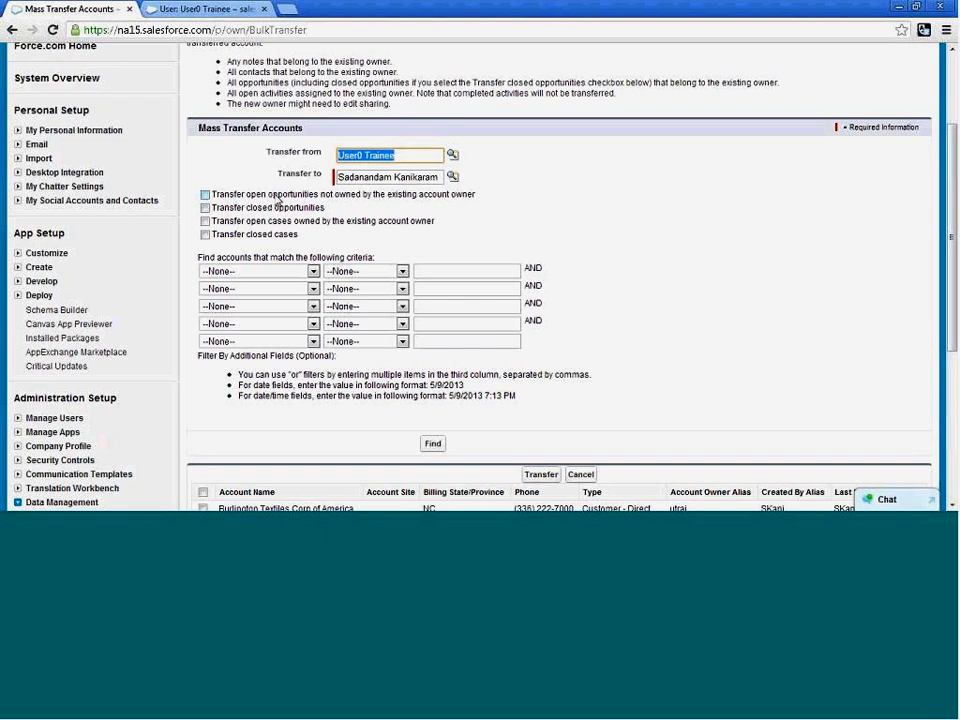
Include open opportunities not owned by the existing account owner and open cases owned by that owner in the transfer.
drag(252, 200, 314, 194)
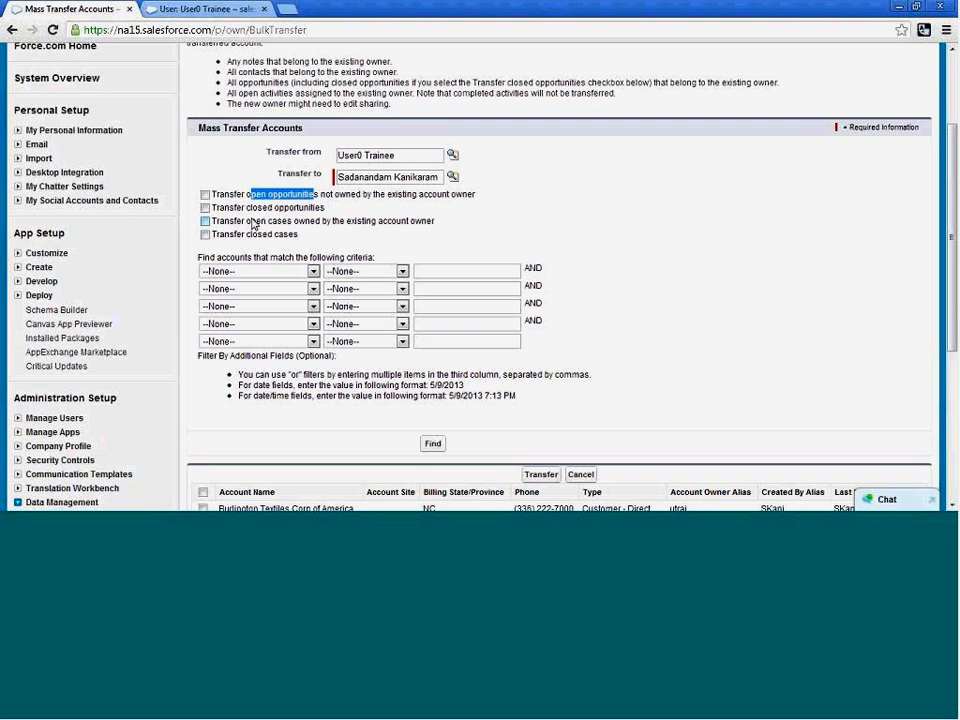
click(206, 196)
click(455, 224)
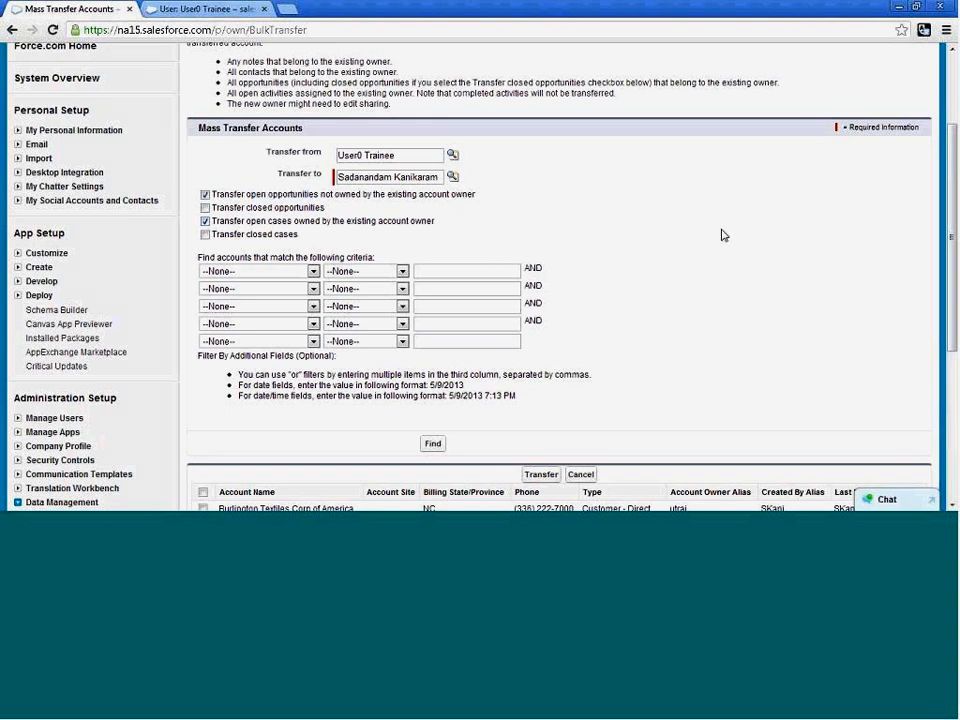
Transfer the Burlington Textiles Corp of America, Dickenson plc and Edge Communications accounts to the selected recipient.
scroll(311, 360, down, 3)
click(203, 298)
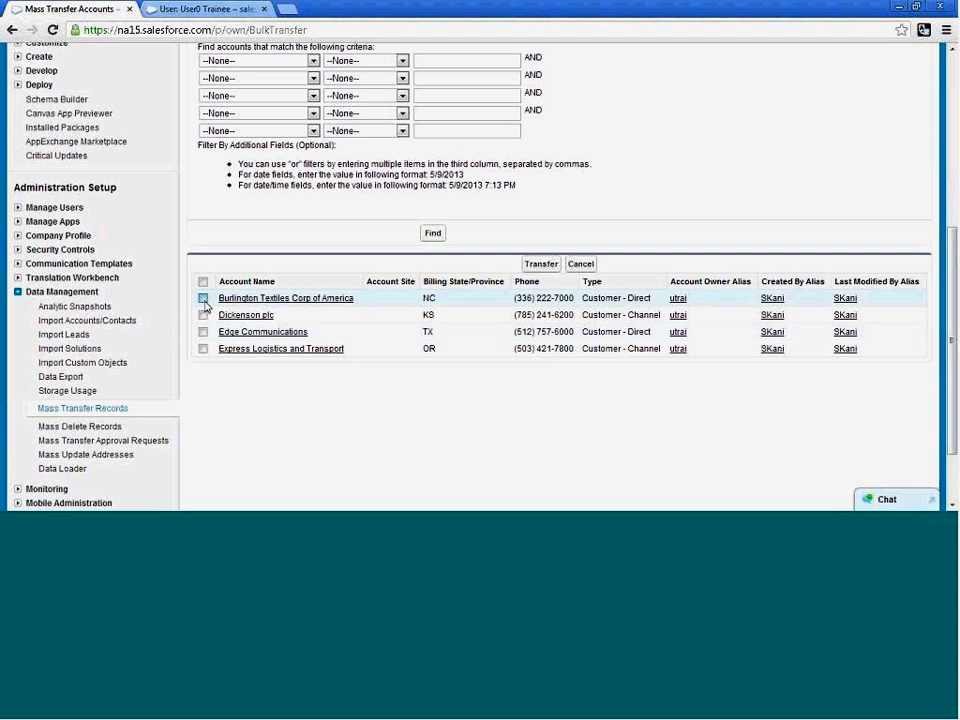
click(203, 315)
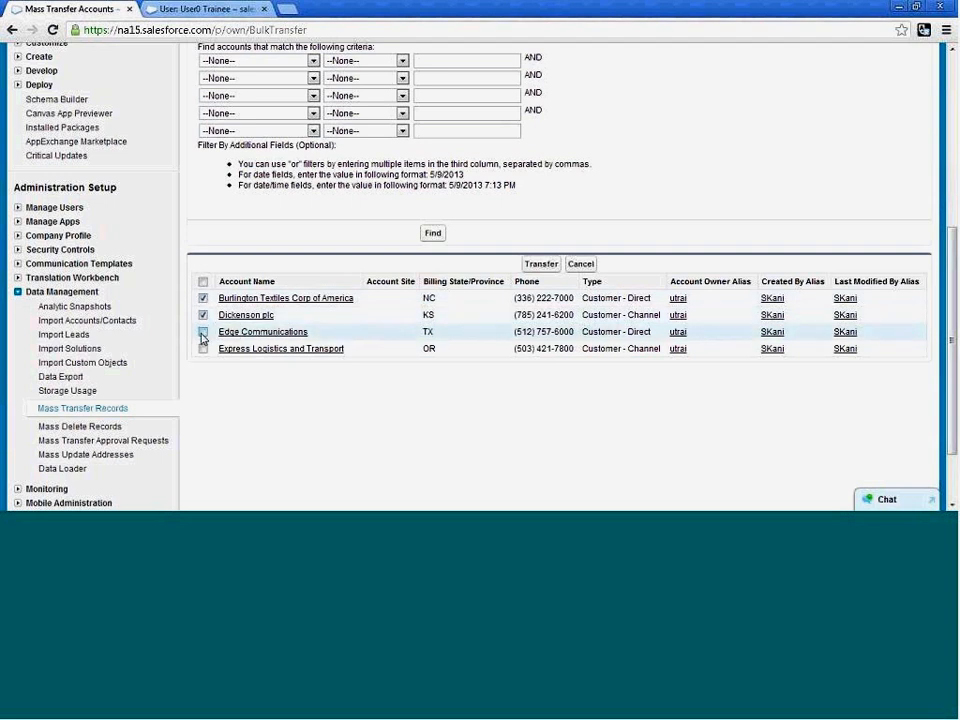
click(203, 332)
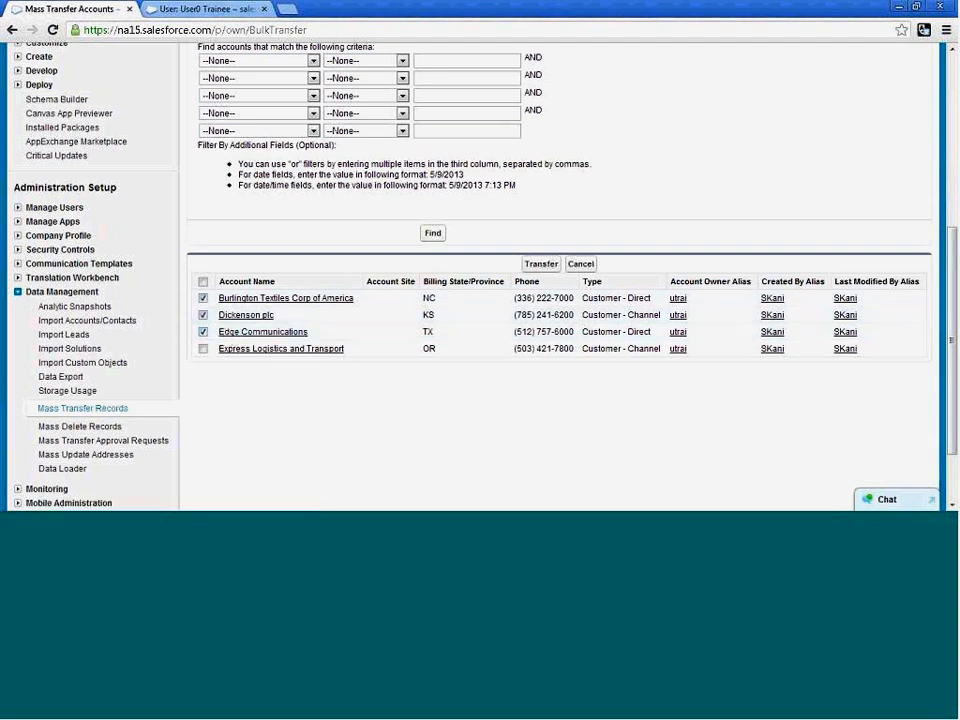
click(535, 271)
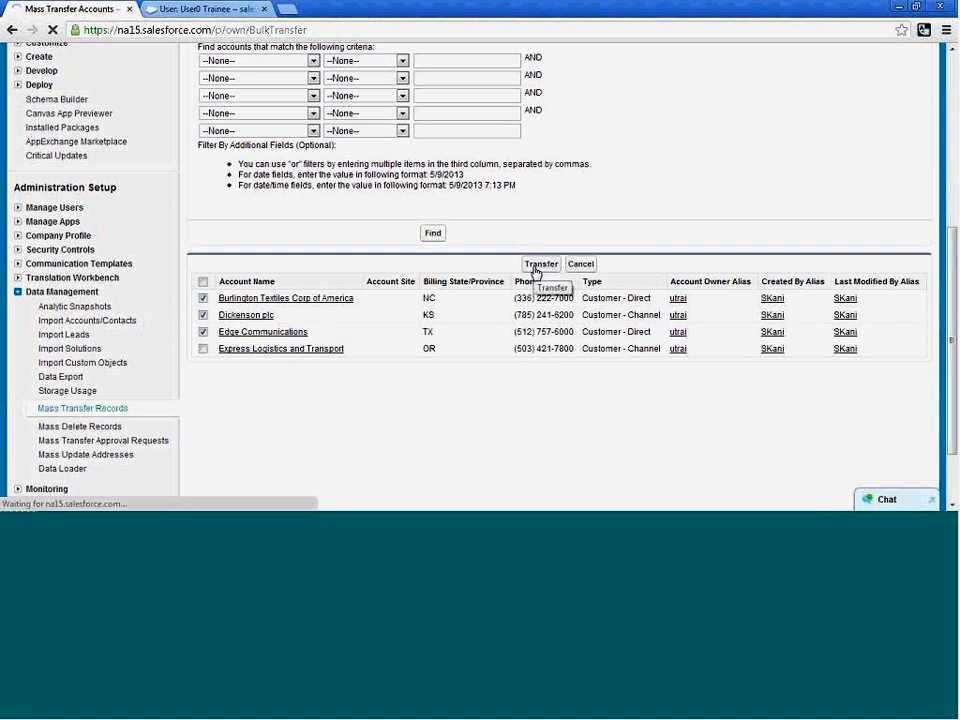
scroll(535, 272, down, 3)
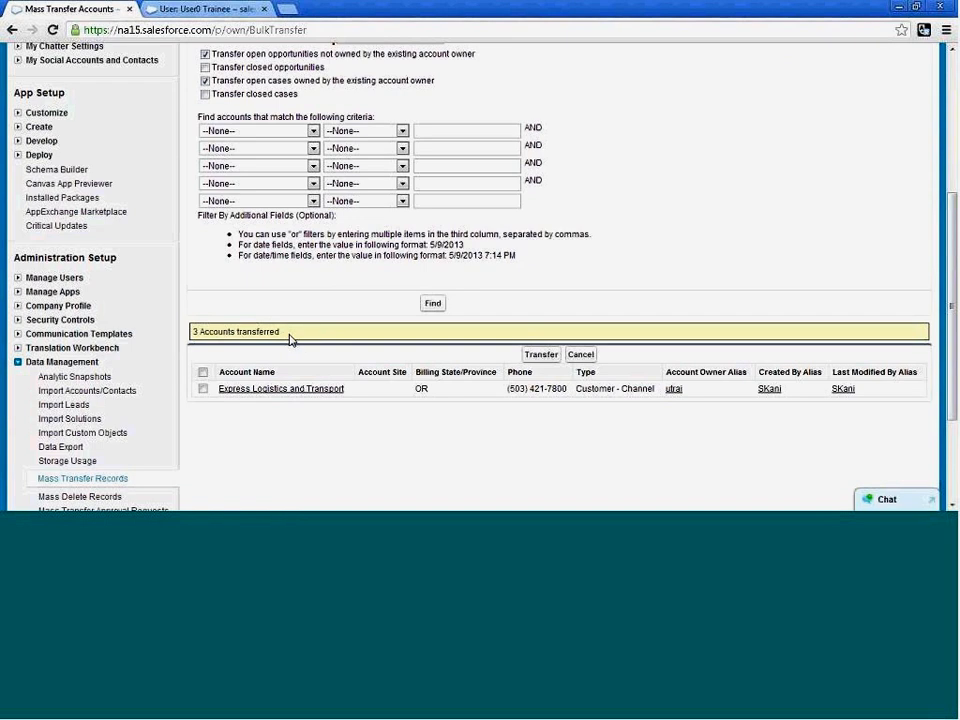
drag(287, 333, 191, 333)
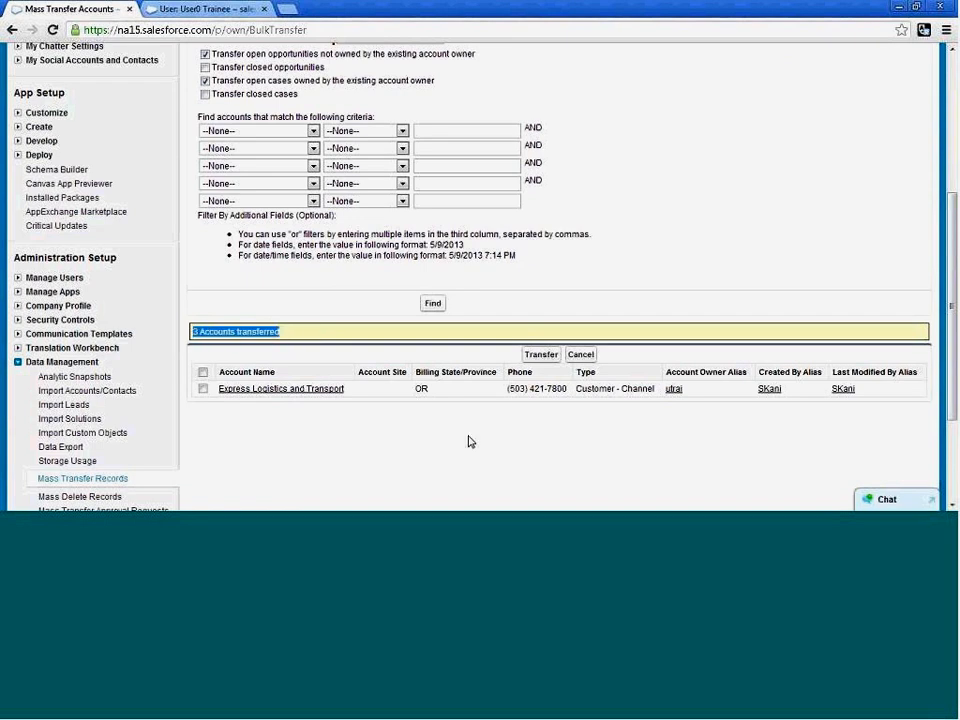
Open the All Accounts list view to check the owner aliases of the transferred accounts.
scroll(469, 441, up, 3)
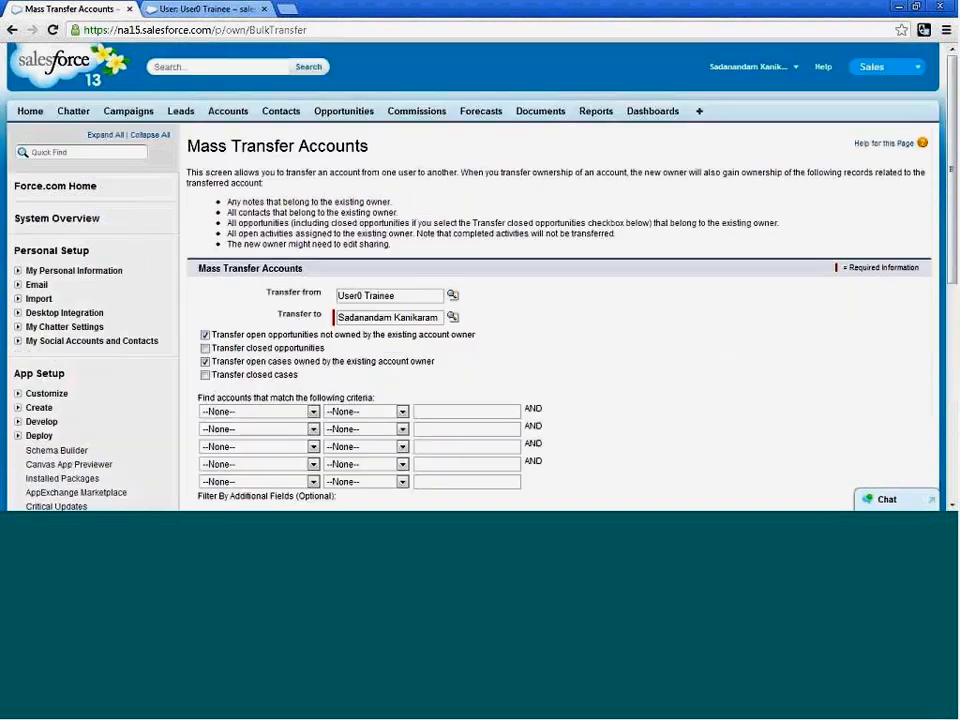
click(229, 113)
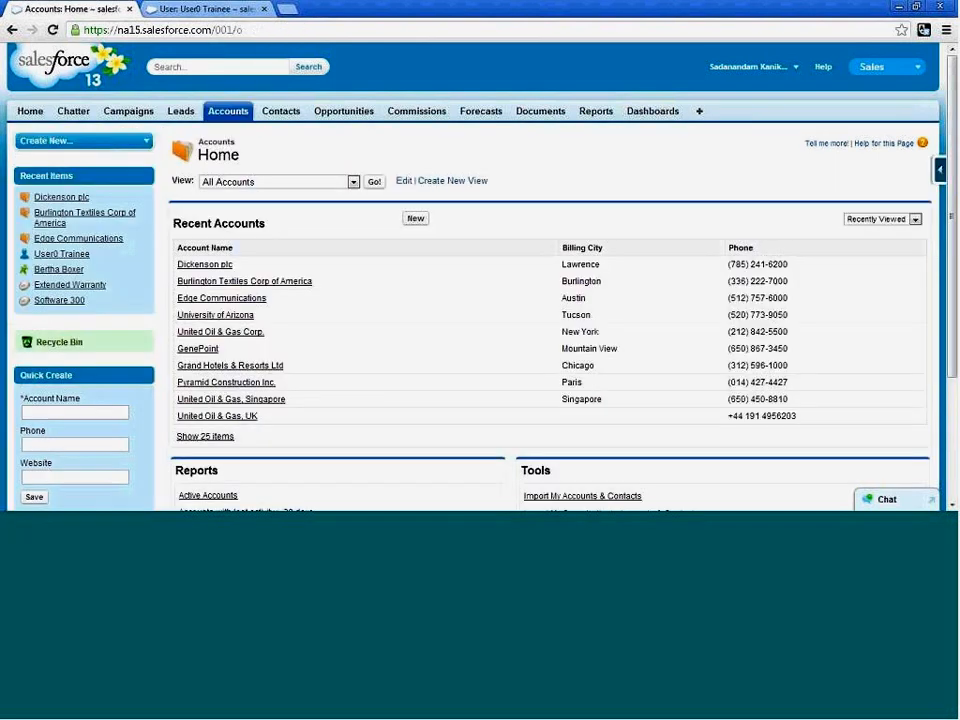
click(353, 184)
click(327, 193)
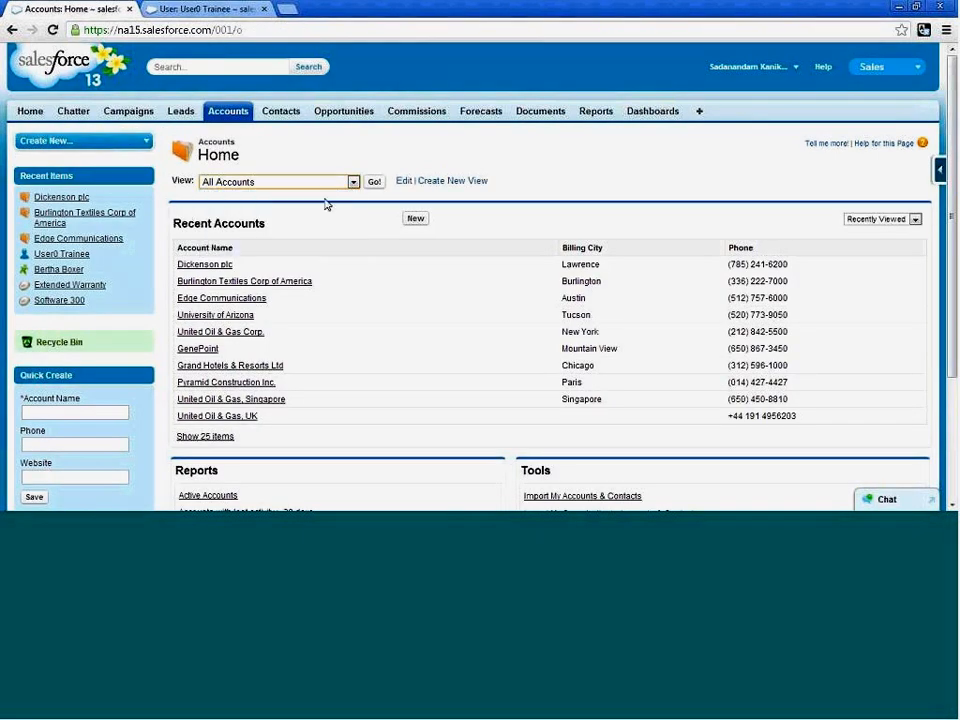
click(374, 182)
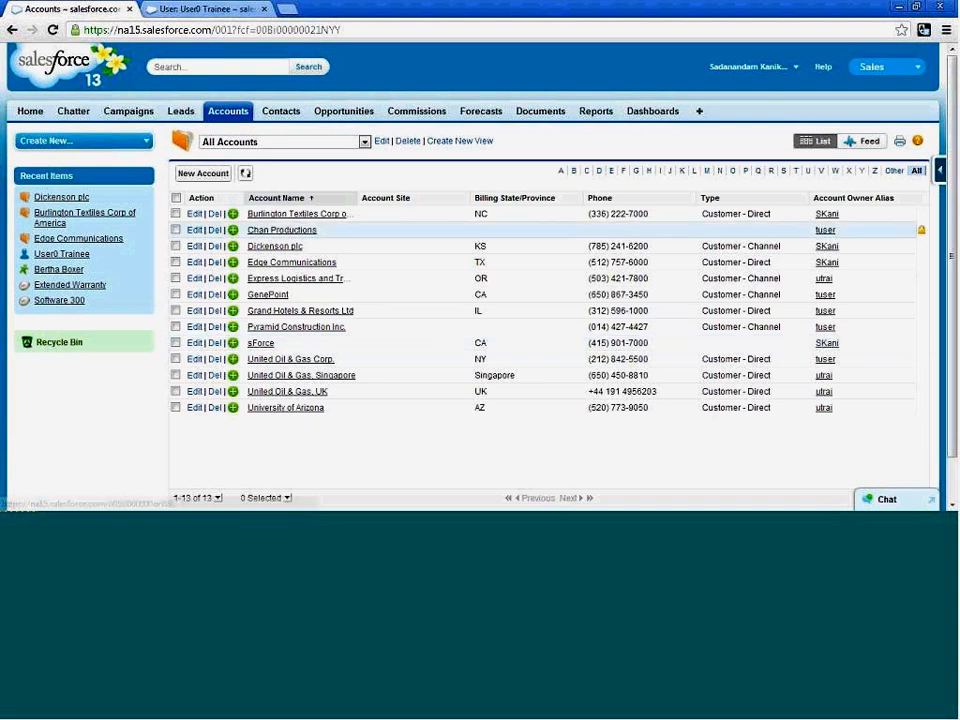
Return to Setup and open the Mass Transfer Accounts form under Data Management's Mass Transfer Records.
click(794, 72)
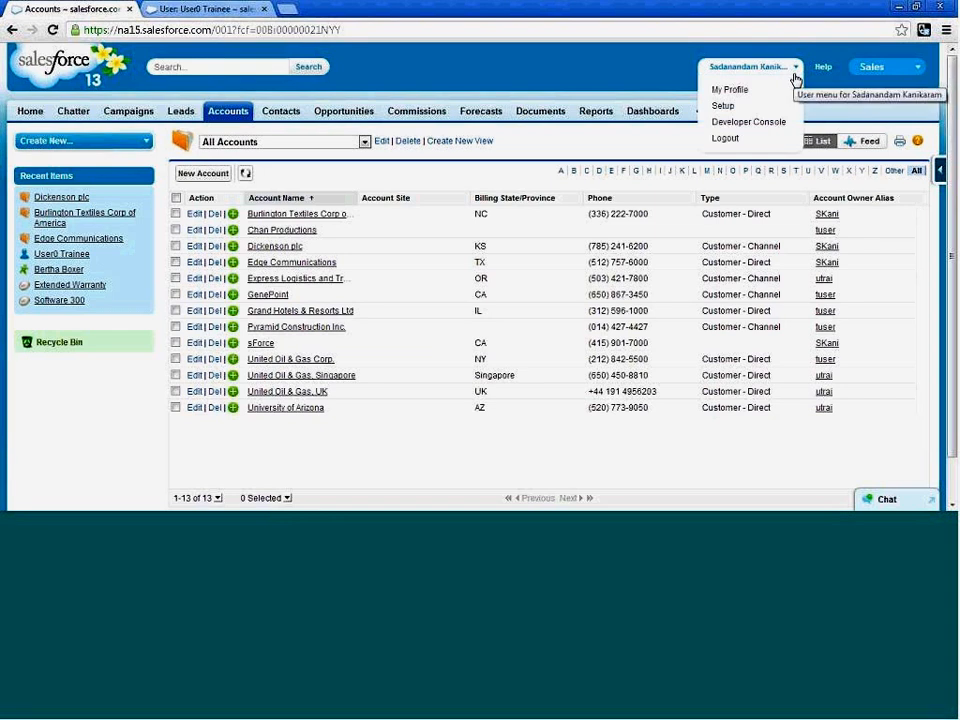
click(744, 108)
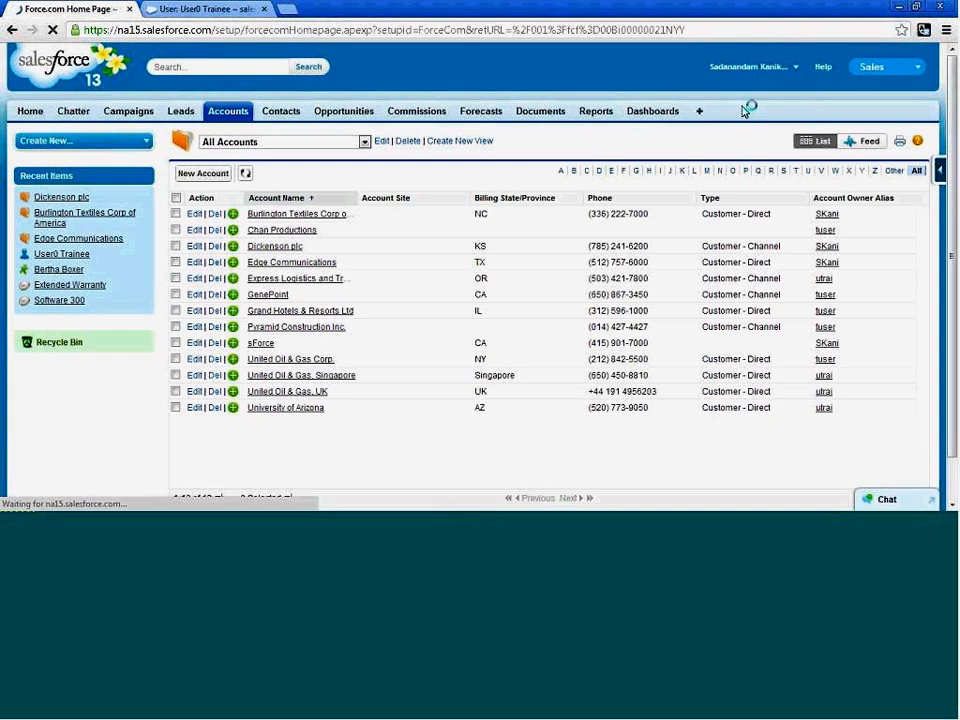
scroll(407, 400, down, 5)
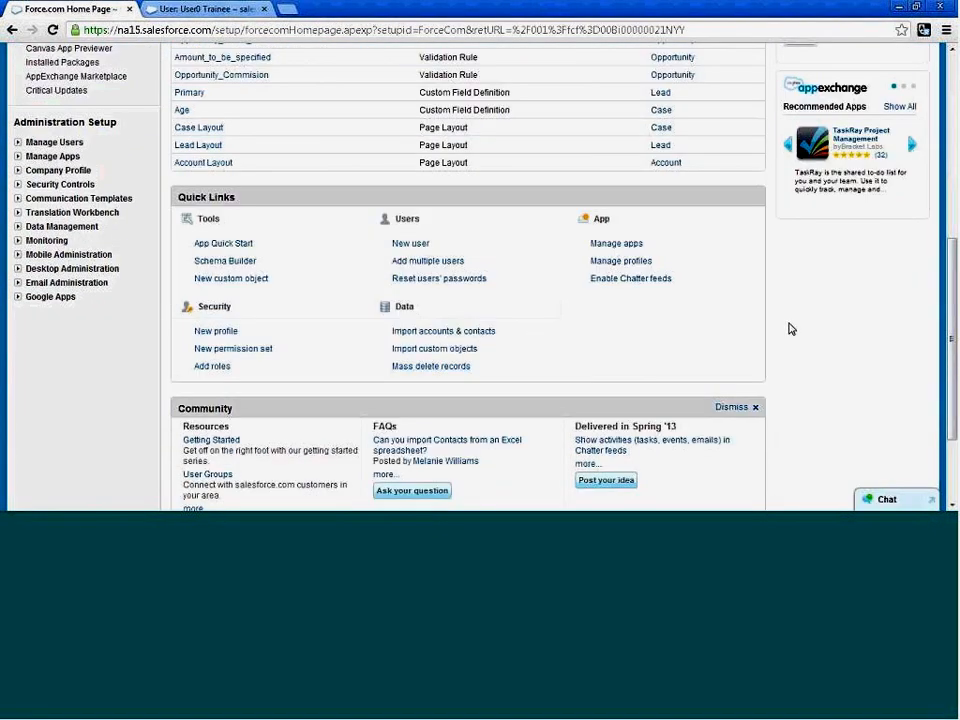
scroll(806, 334, up, 2)
scroll(790, 336, up, 3)
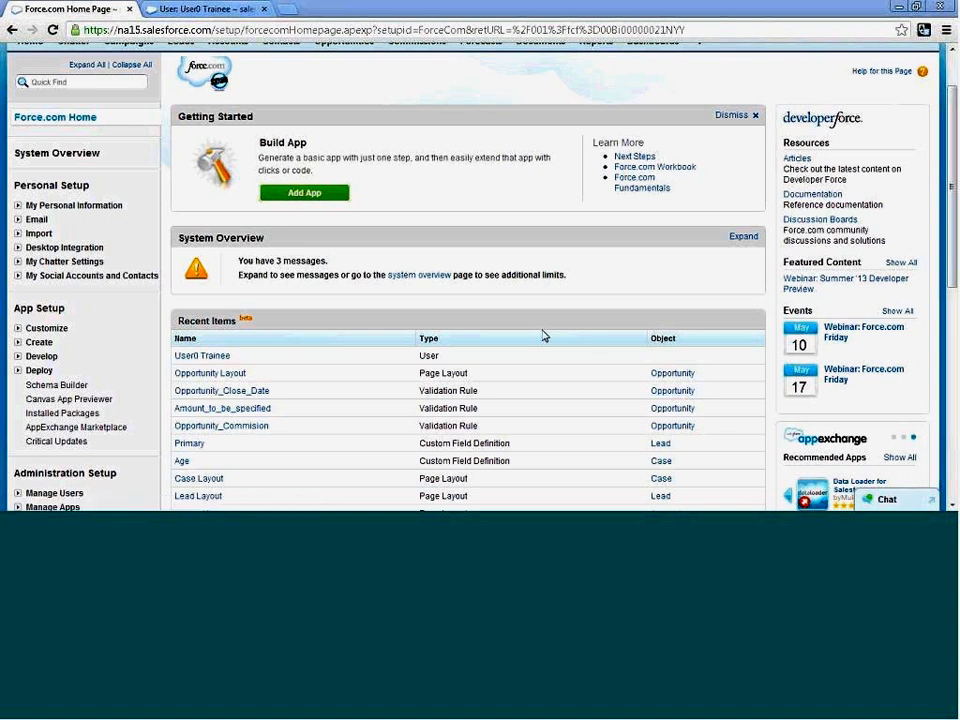
scroll(948, 70, up, 1)
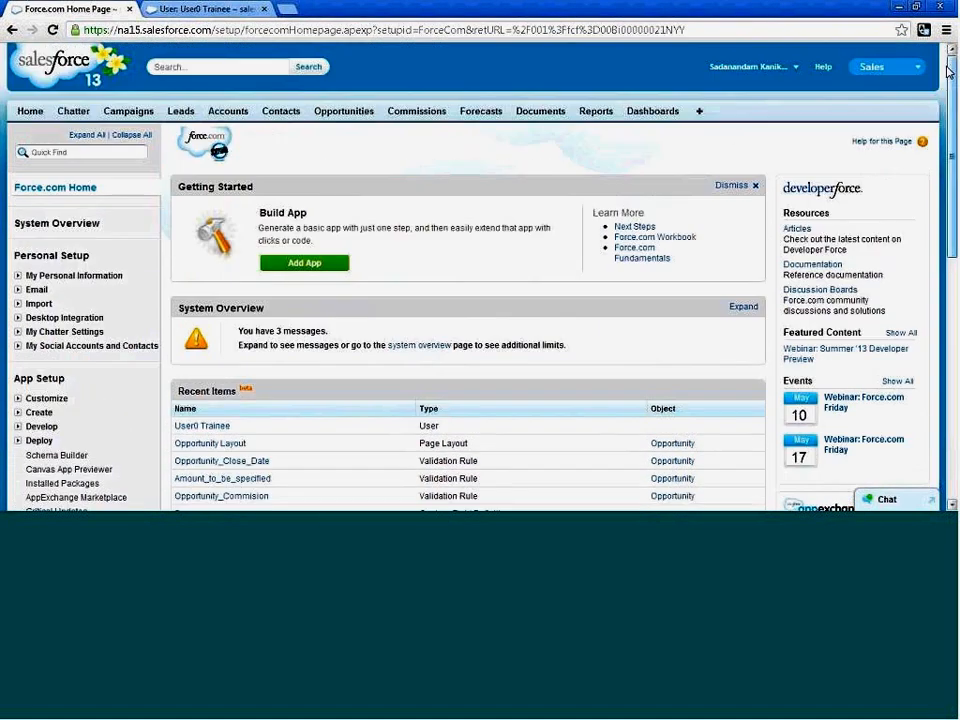
scroll(193, 313, down, 3)
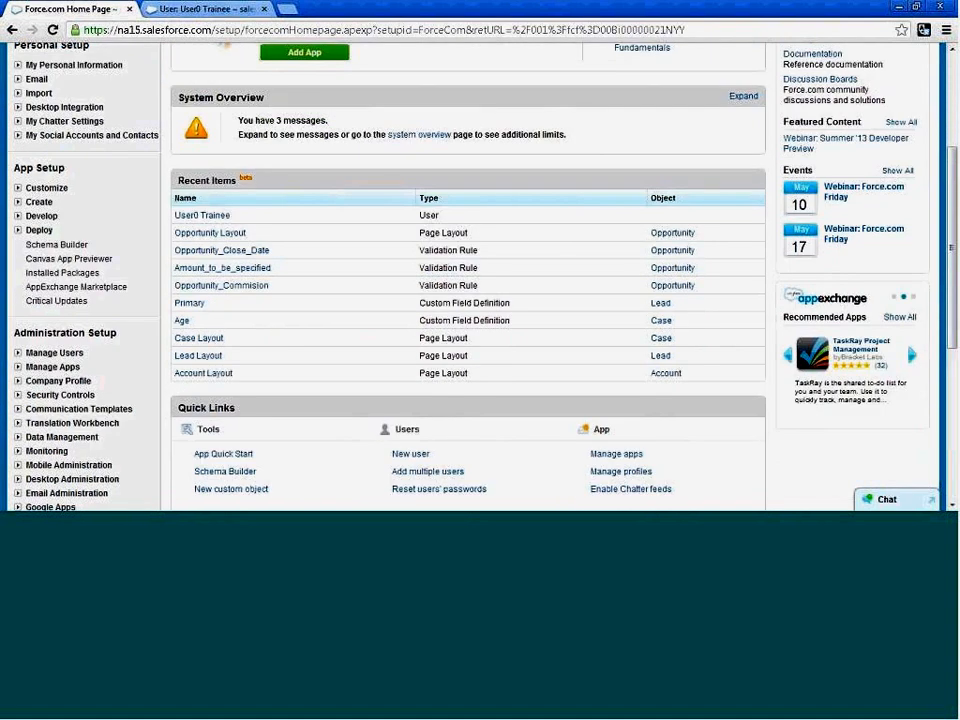
scroll(146, 401, down, 4)
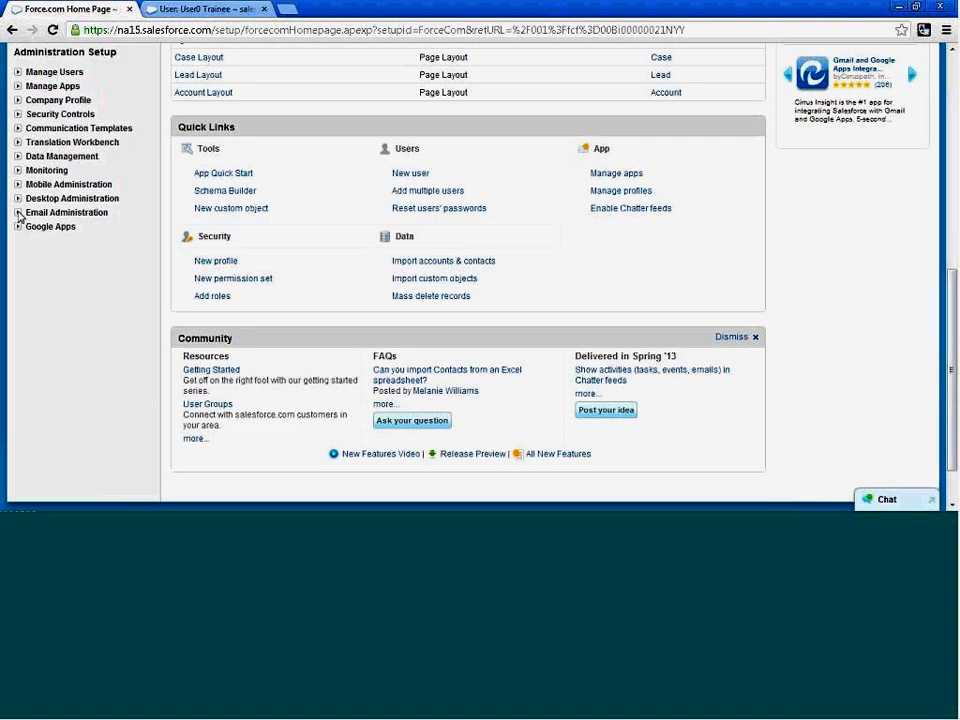
click(18, 157)
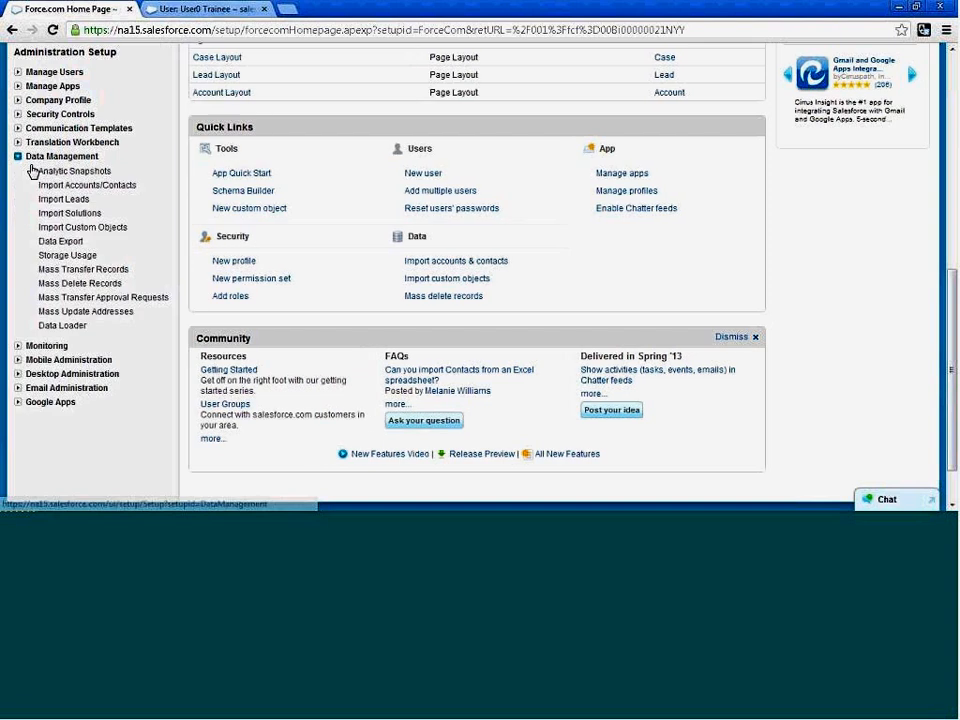
click(90, 268)
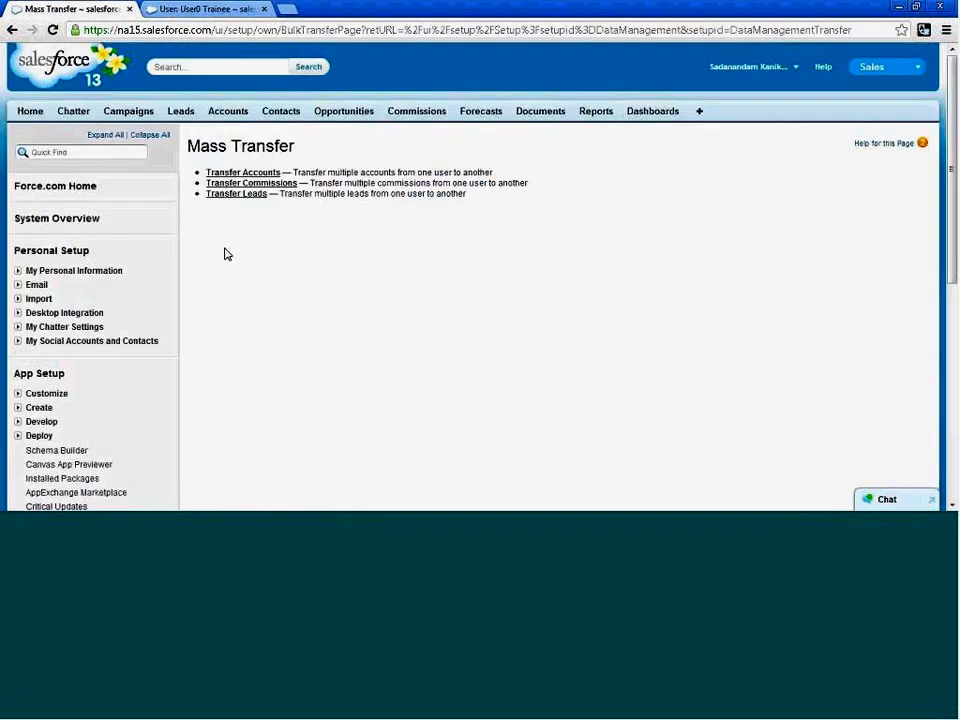
click(243, 172)
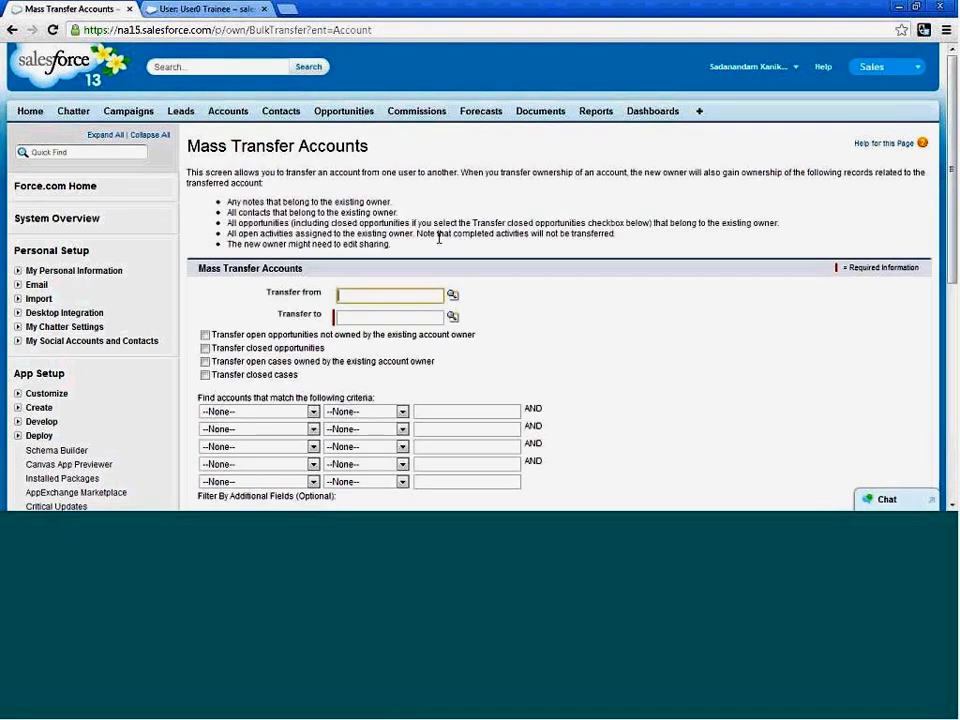
click(451, 295)
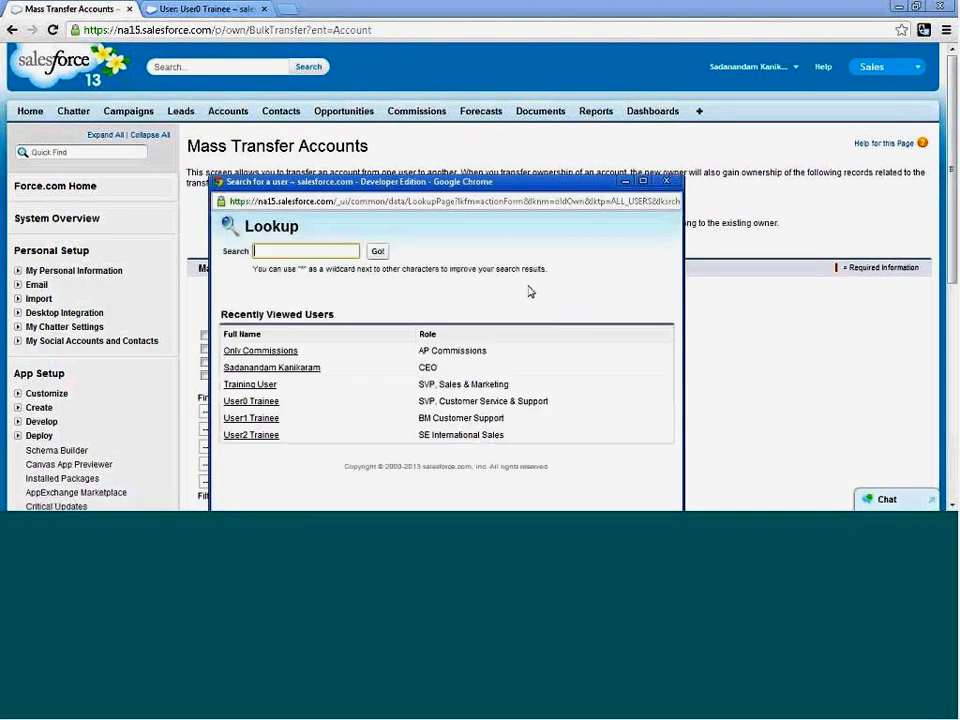
drag(471, 184, 491, 110)
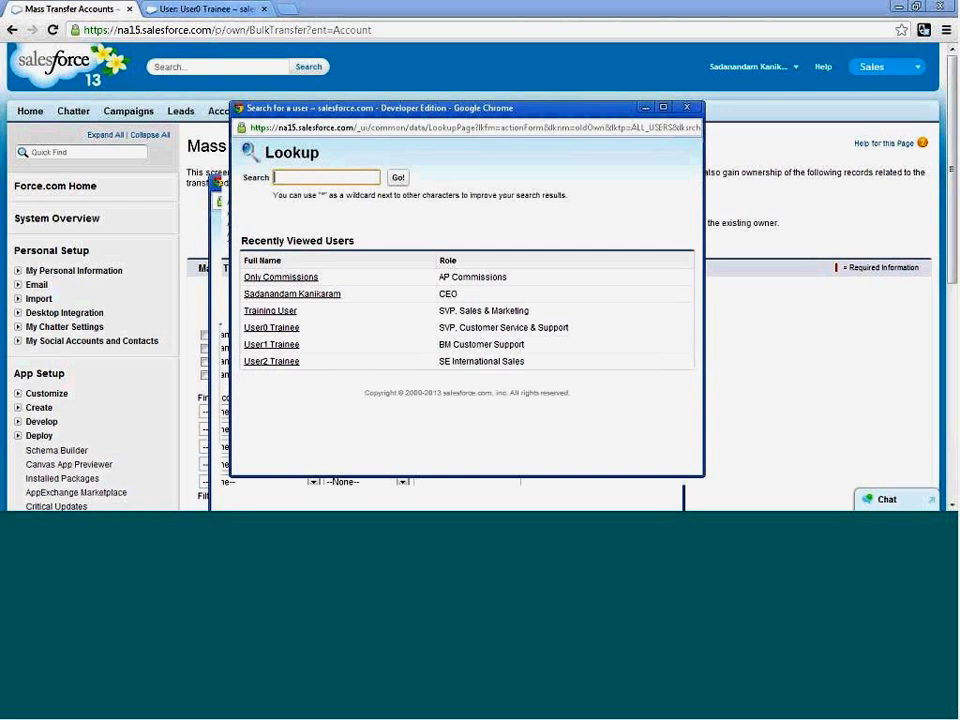
click(286, 329)
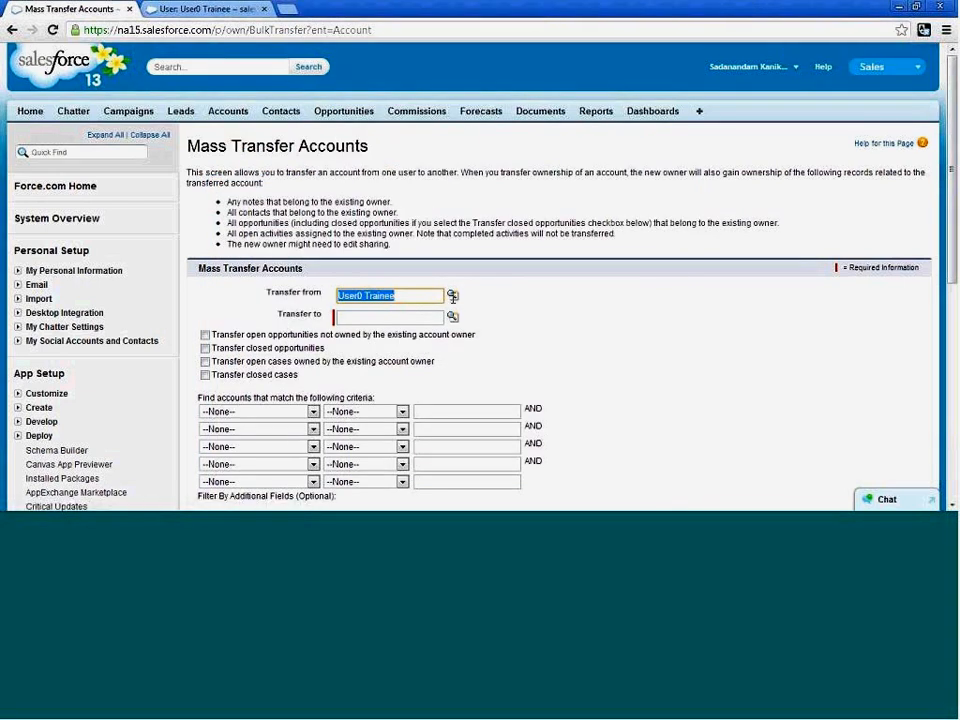
click(453, 298)
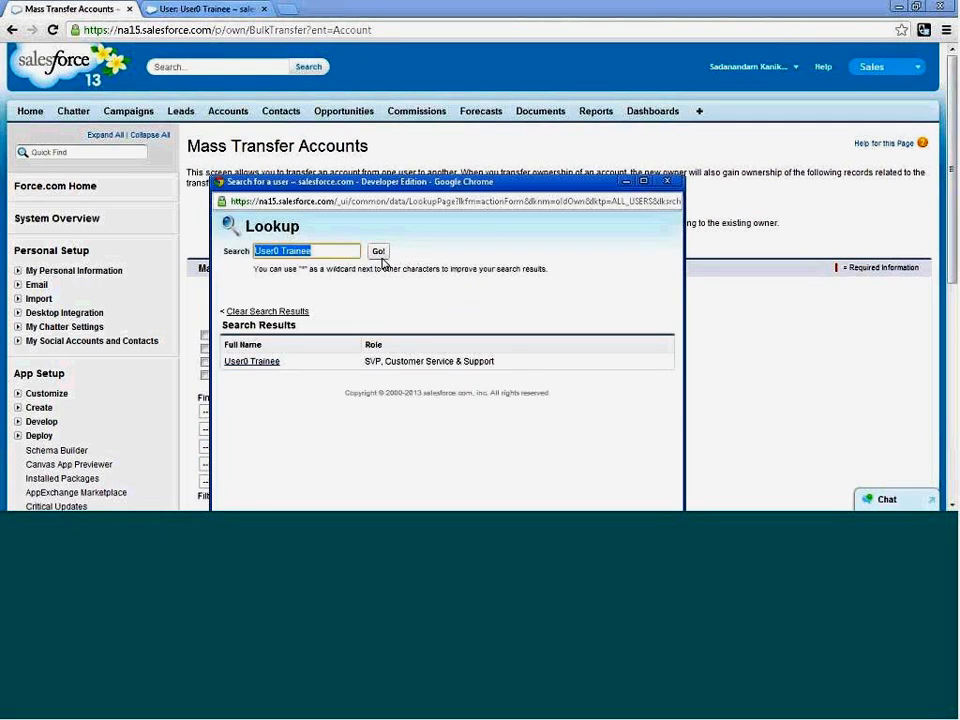
click(667, 181)
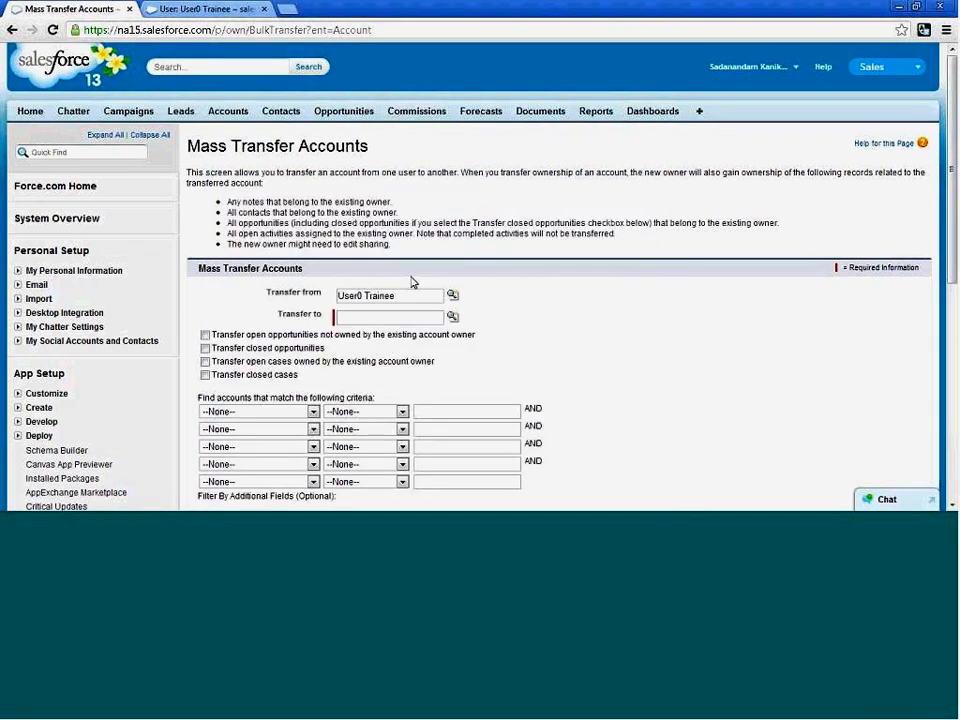
drag(406, 295, 298, 288)
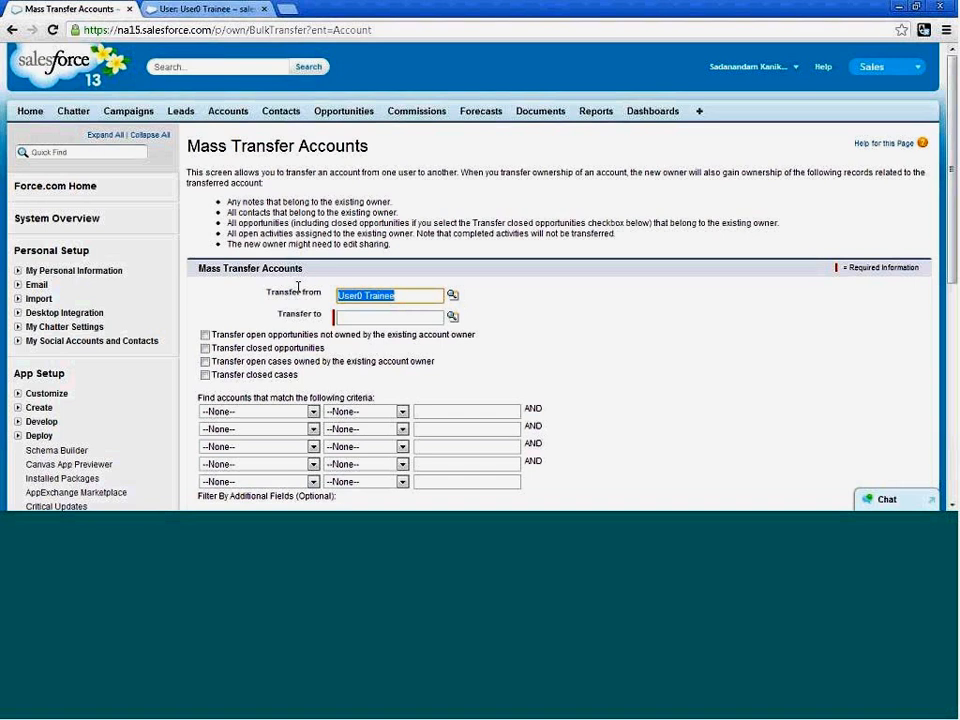
key(BackSpace)
Set the user with the CEO role as the user to transfer from and User0 Trainee as the recipient.
click(453, 296)
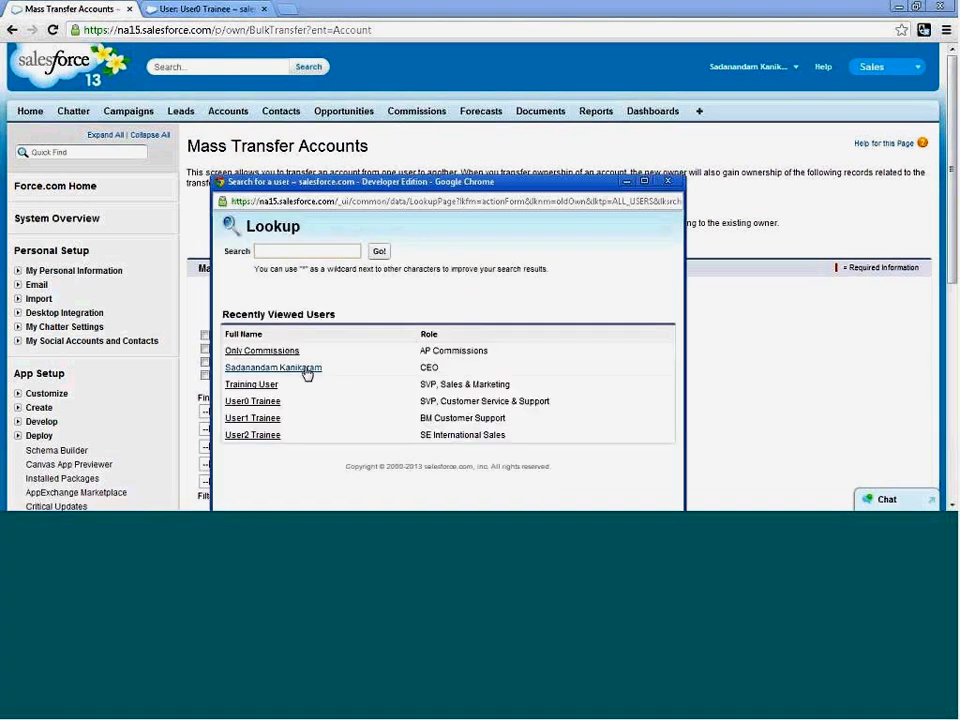
click(302, 368)
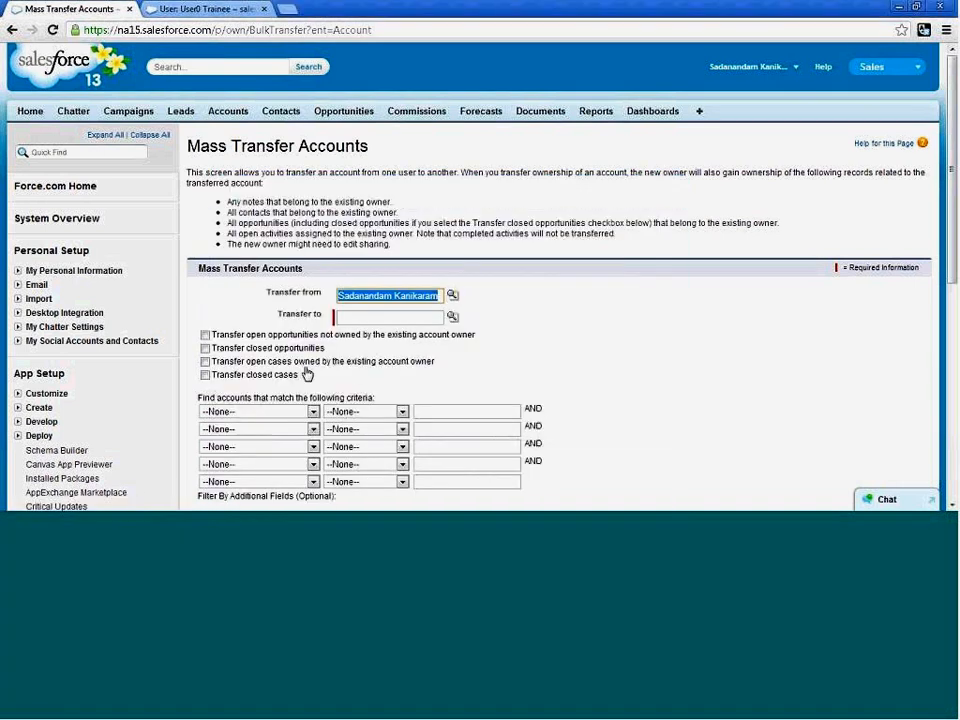
click(452, 317)
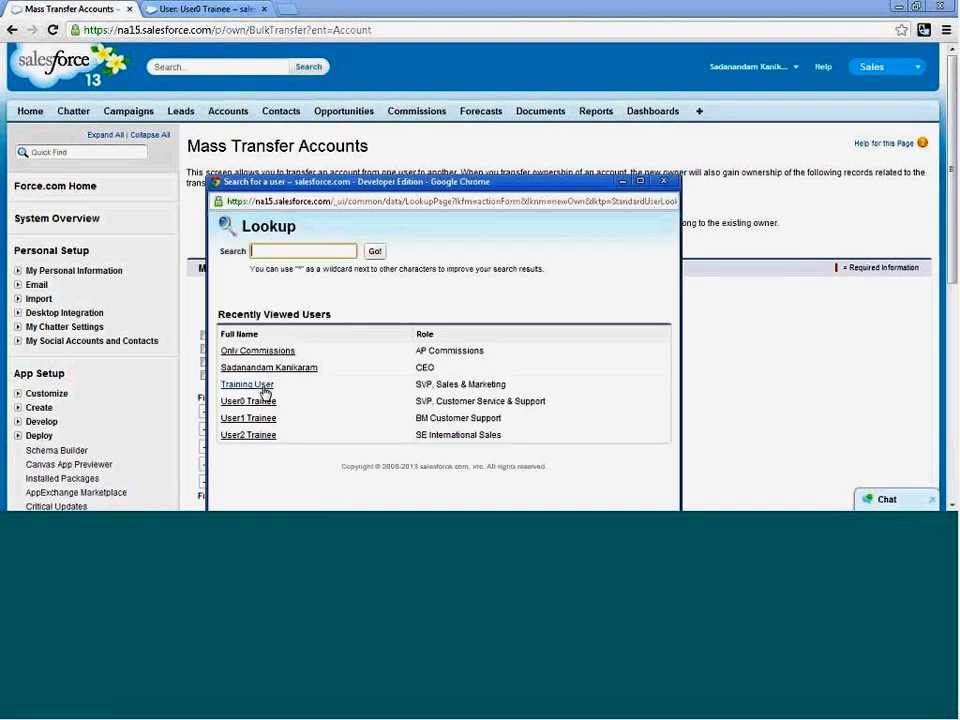
click(250, 401)
Find the accounts owned by the CEO-role user and transfer all of them to User0 Trainee.
scroll(689, 377, down, 1)
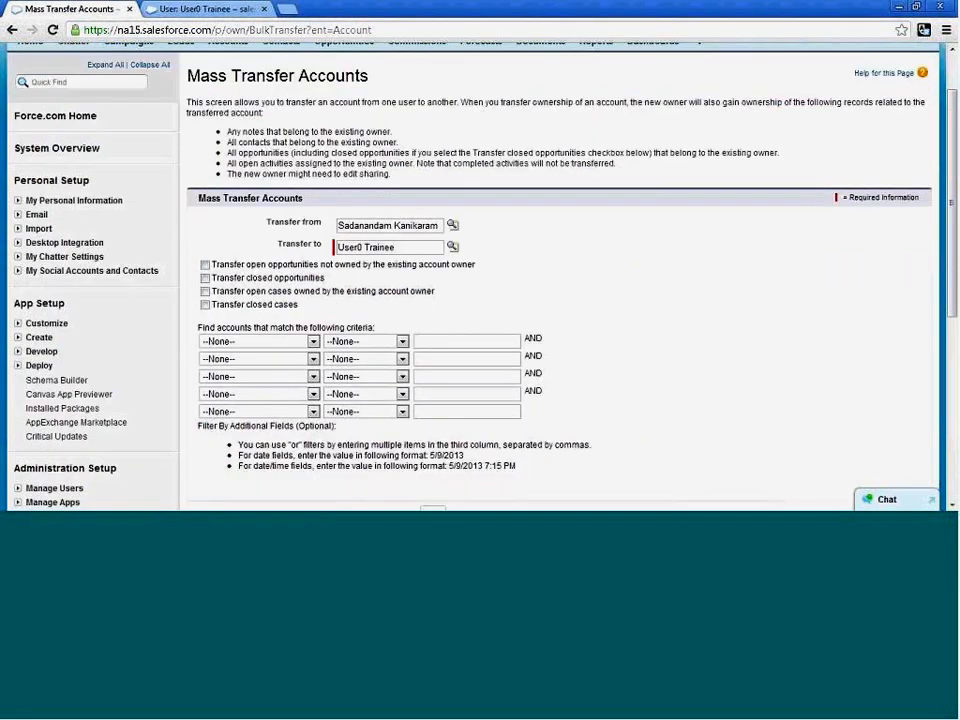
scroll(560, 280, down, 1)
click(432, 444)
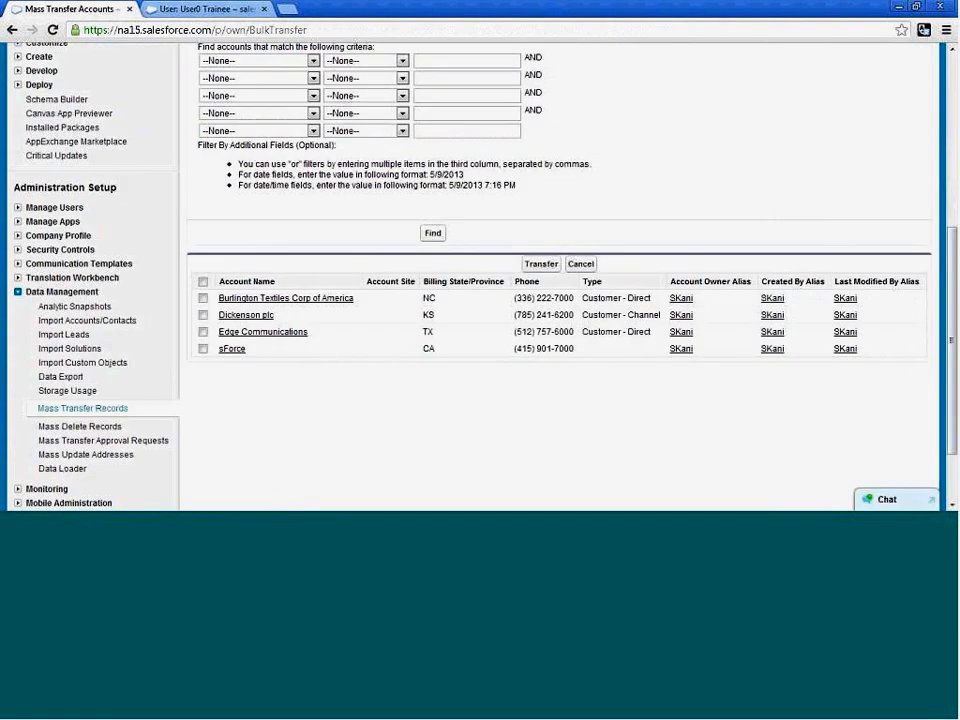
scroll(560, 280, down, 1)
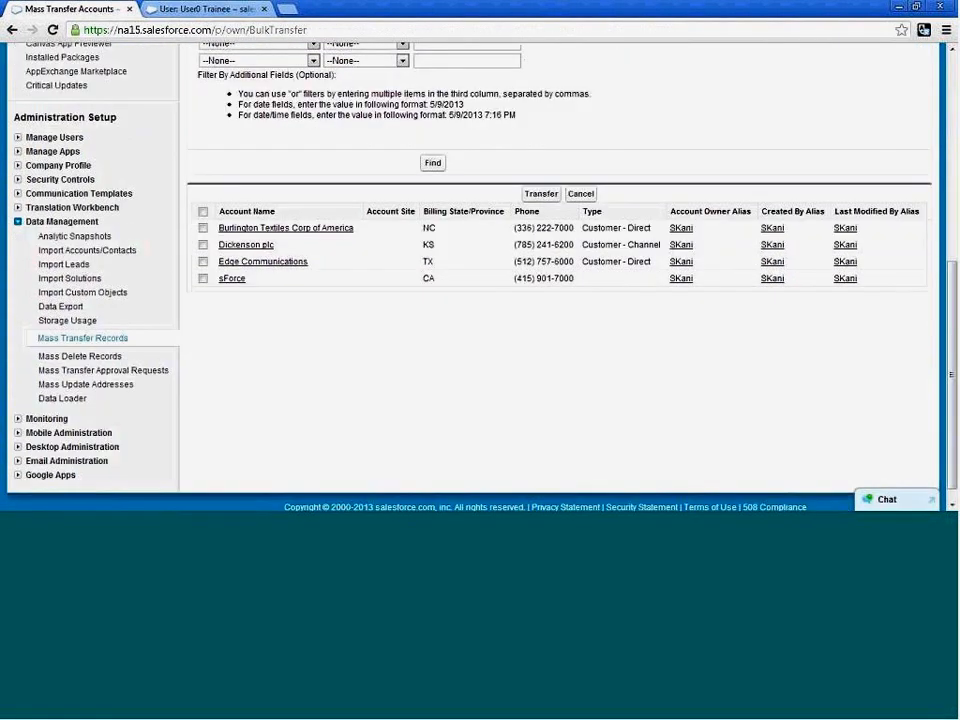
click(203, 212)
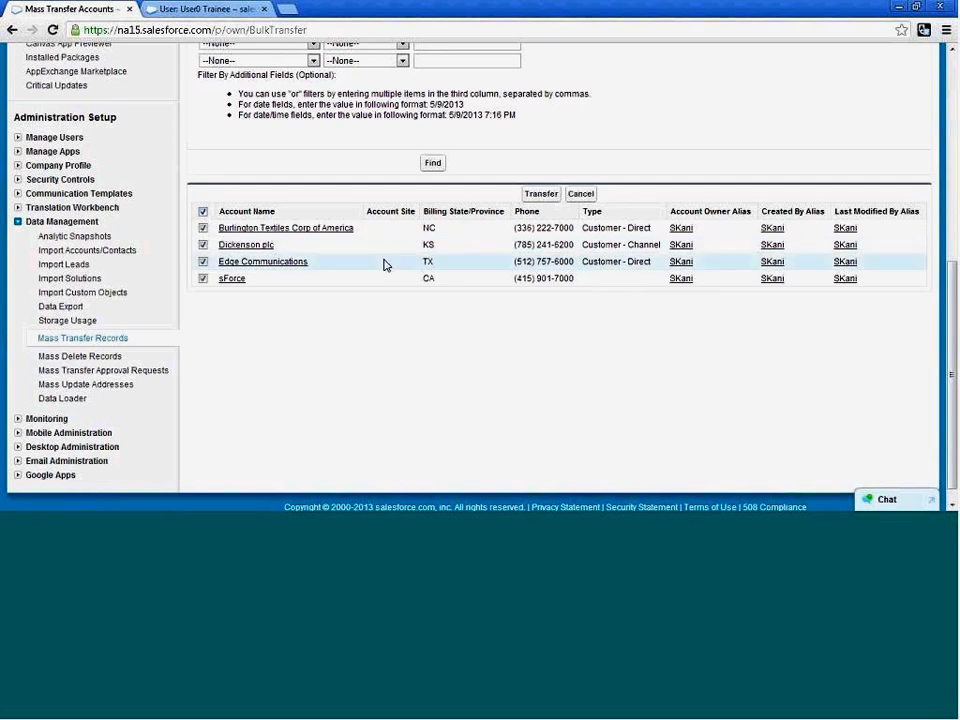
click(541, 194)
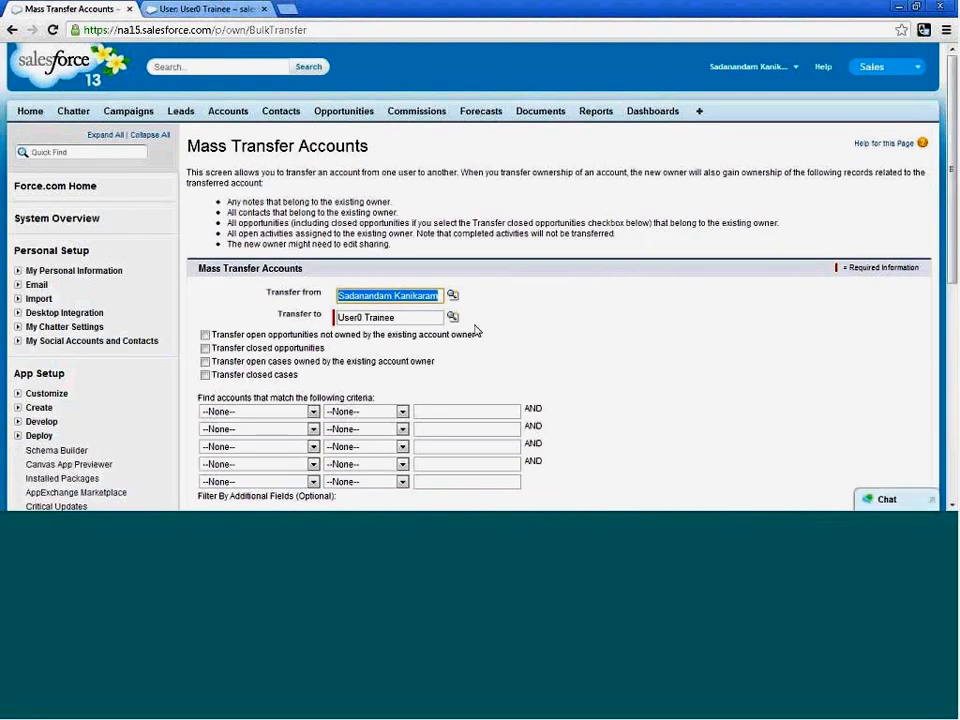
scroll(476, 328, down, 1)
scroll(560, 280, down, 4)
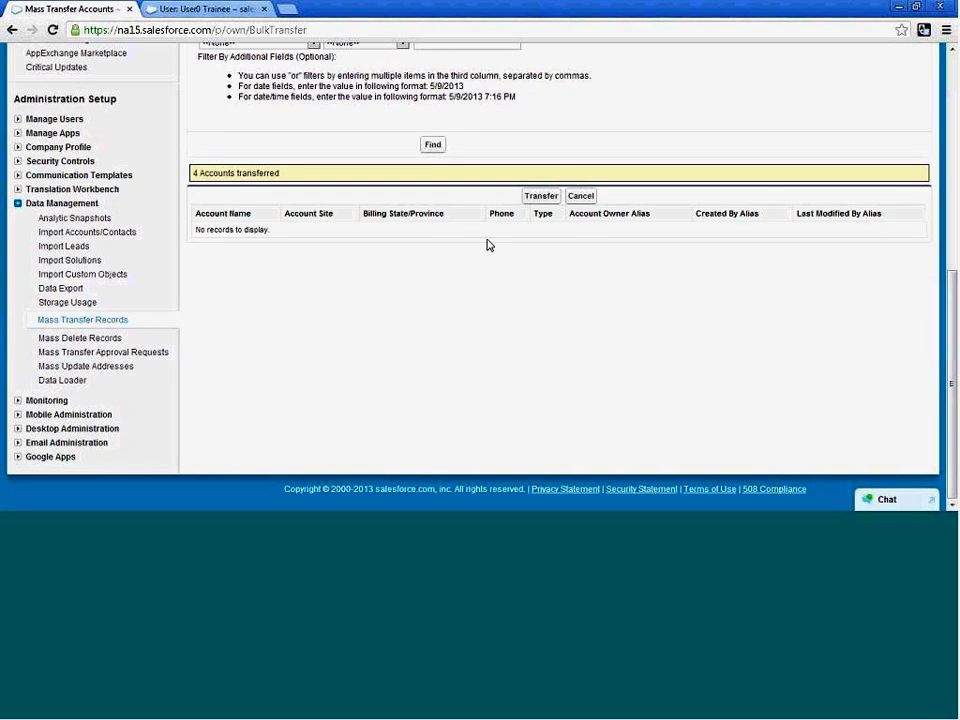
scroll(489, 245, up, 5)
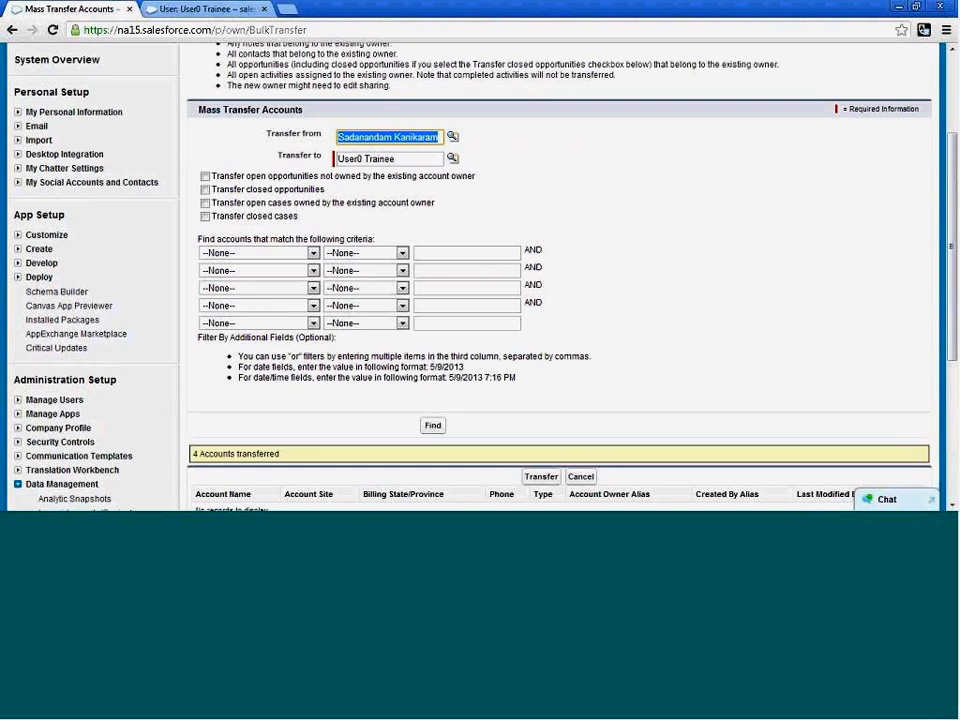
click(424, 18)
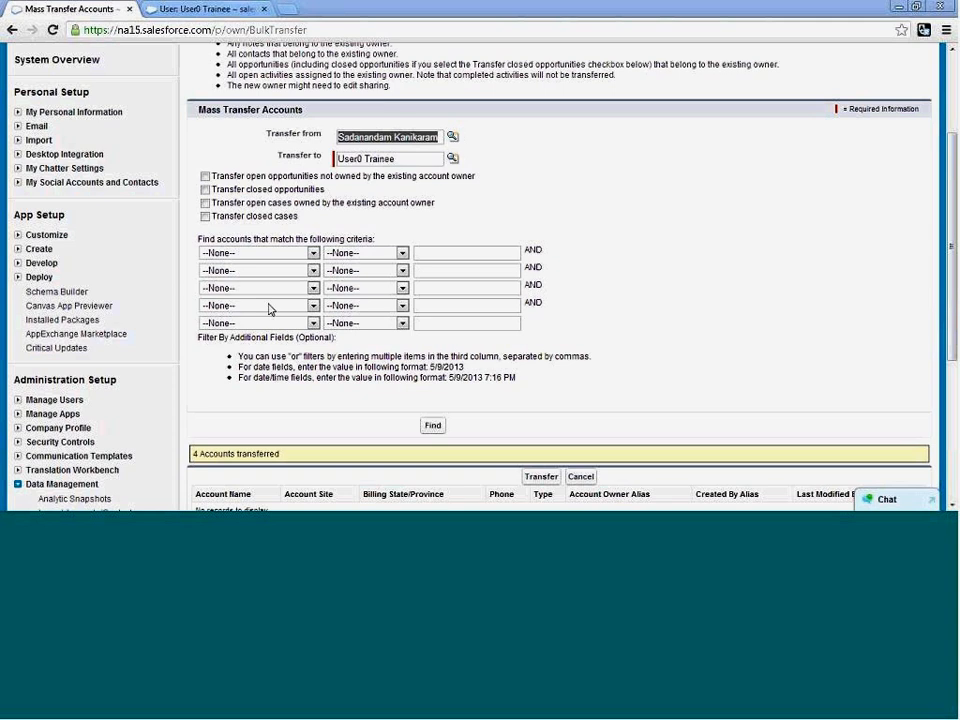
click(17, 484)
scroll(196, 372, down, 2)
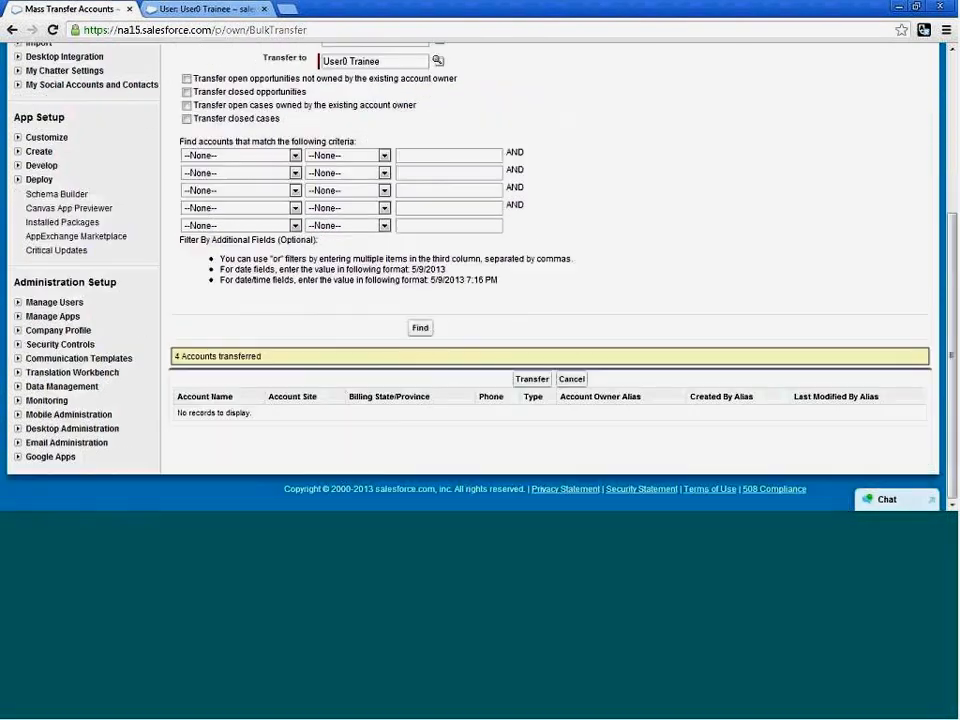
click(18, 387)
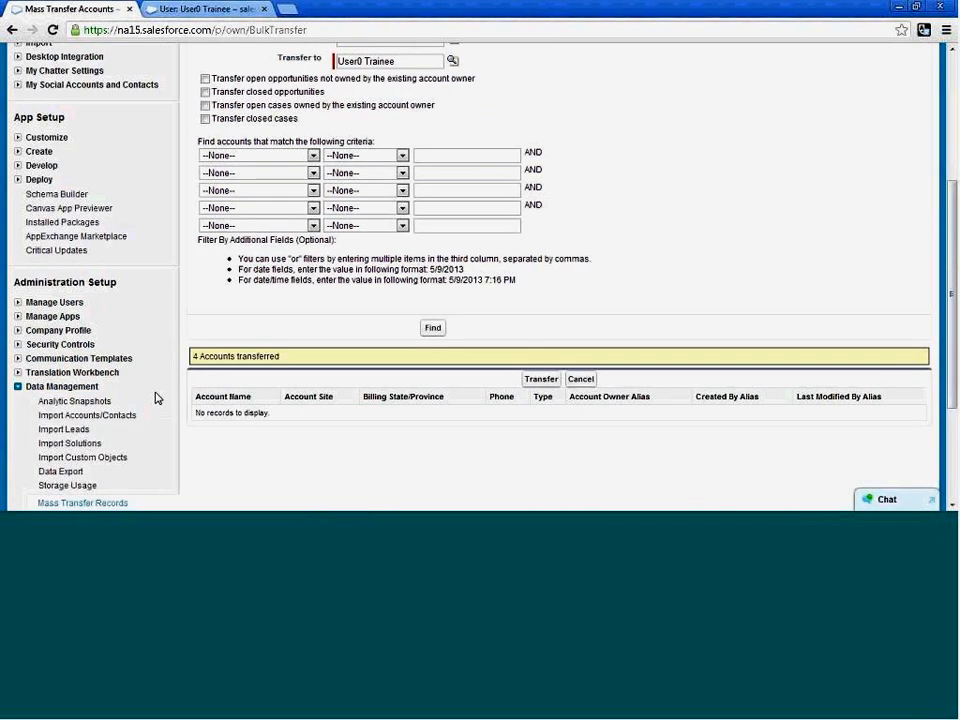
scroll(77, 422, down, 3)
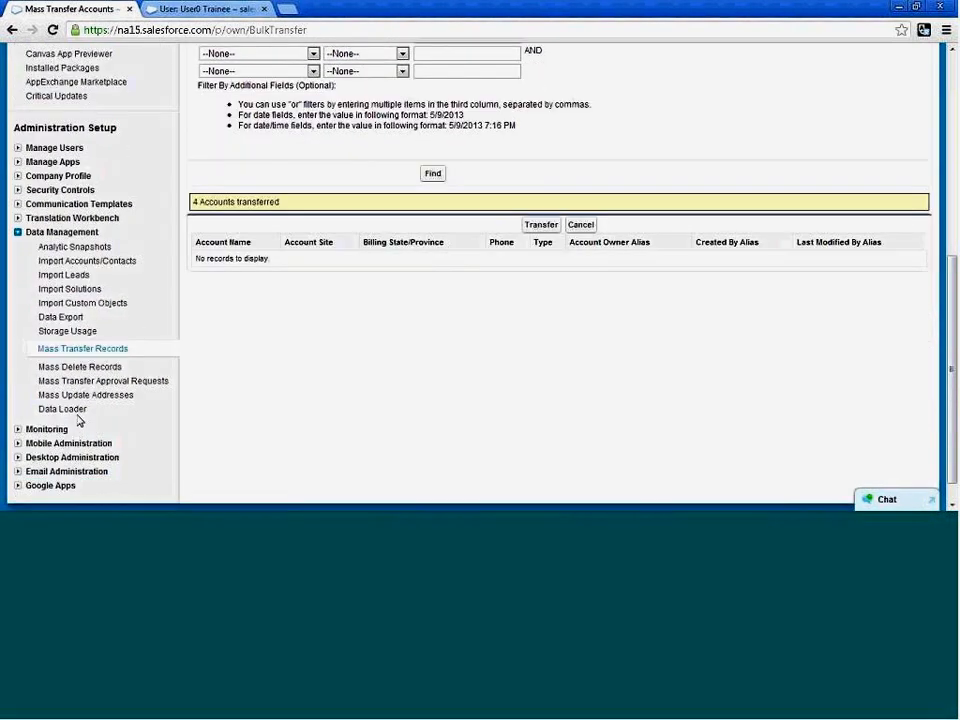
scroll(362, 366, up, 5)
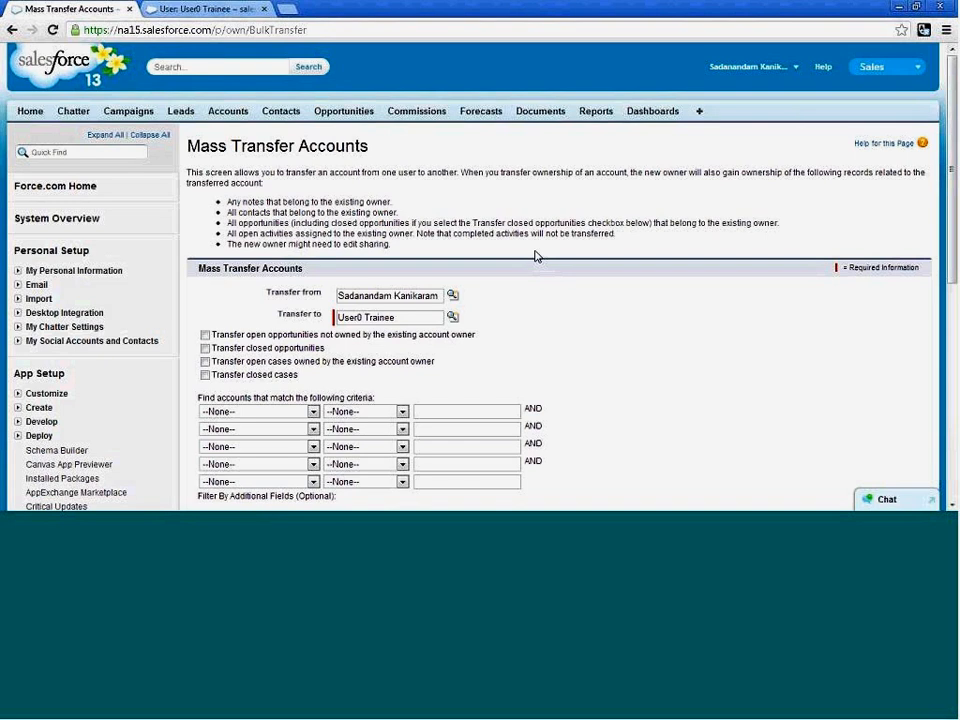
Return to Setup from the home page and open a blank Transfer Accounts form under Data Management's Mass Transfer Records.
click(30, 111)
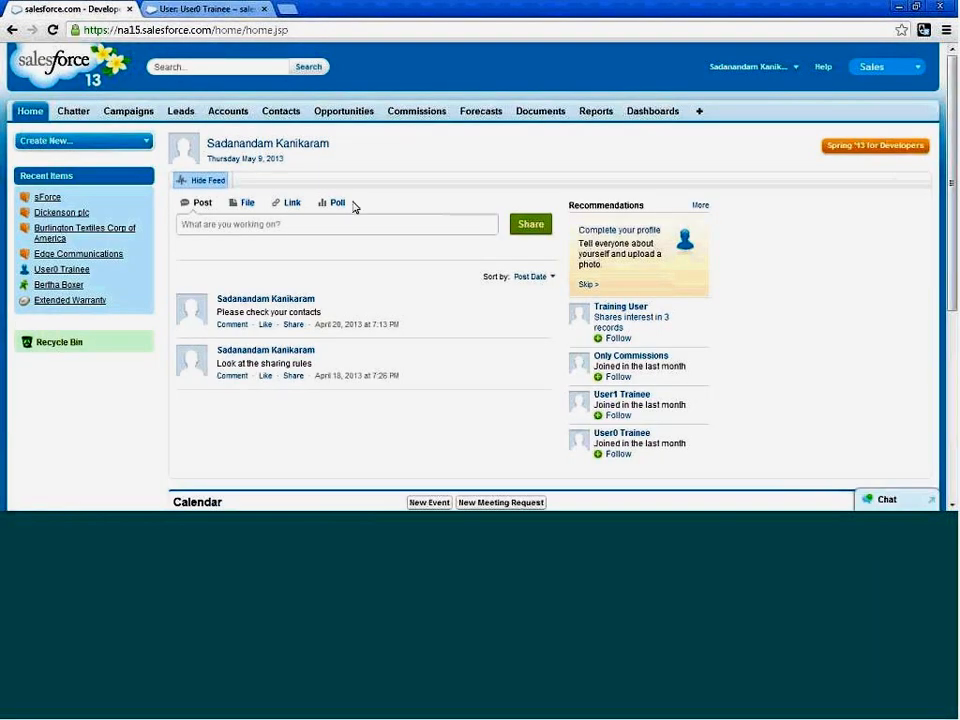
click(795, 68)
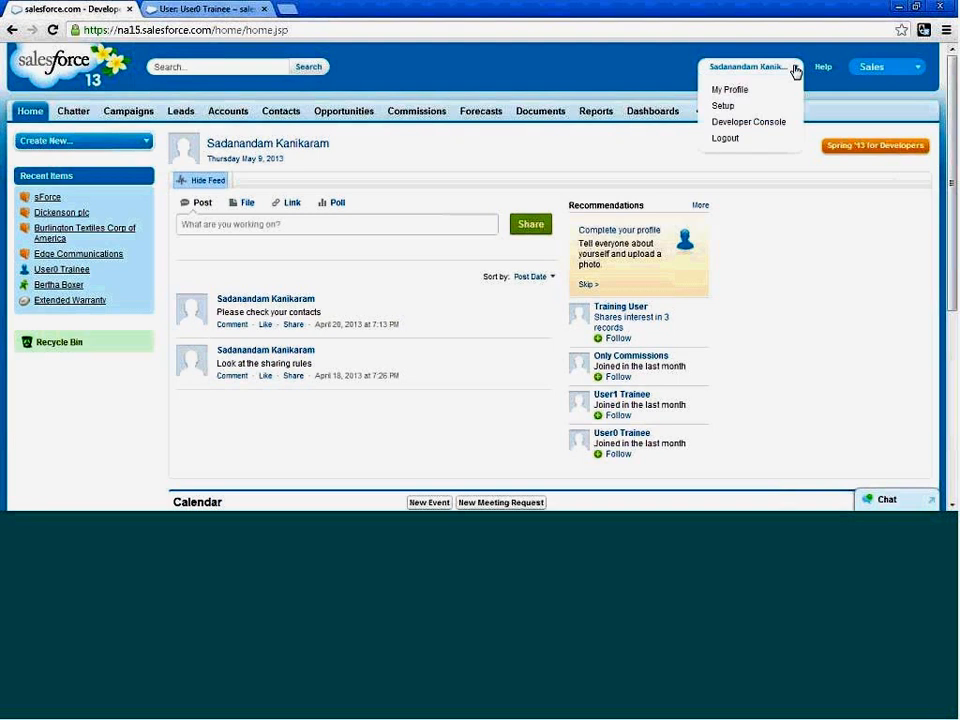
click(742, 106)
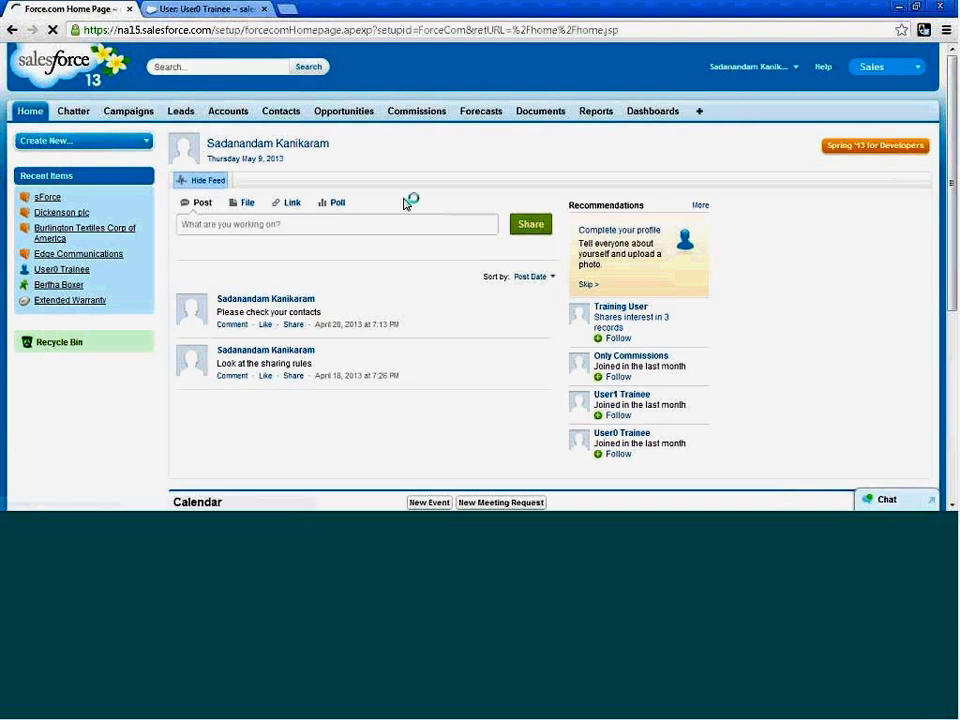
scroll(118, 345, down, 5)
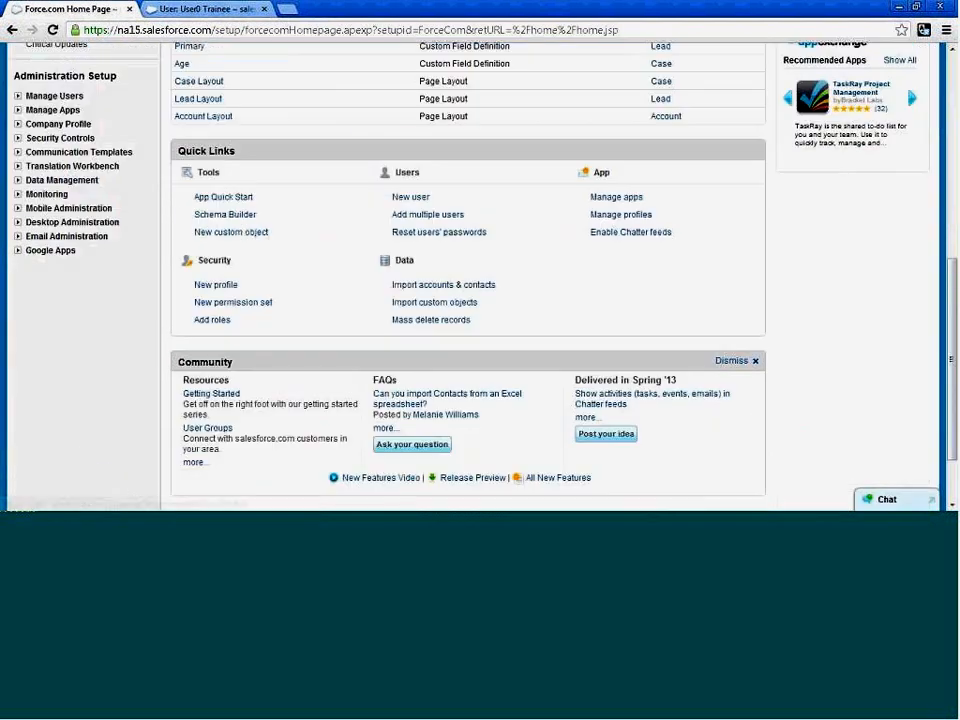
scroll(137, 381, down, 2)
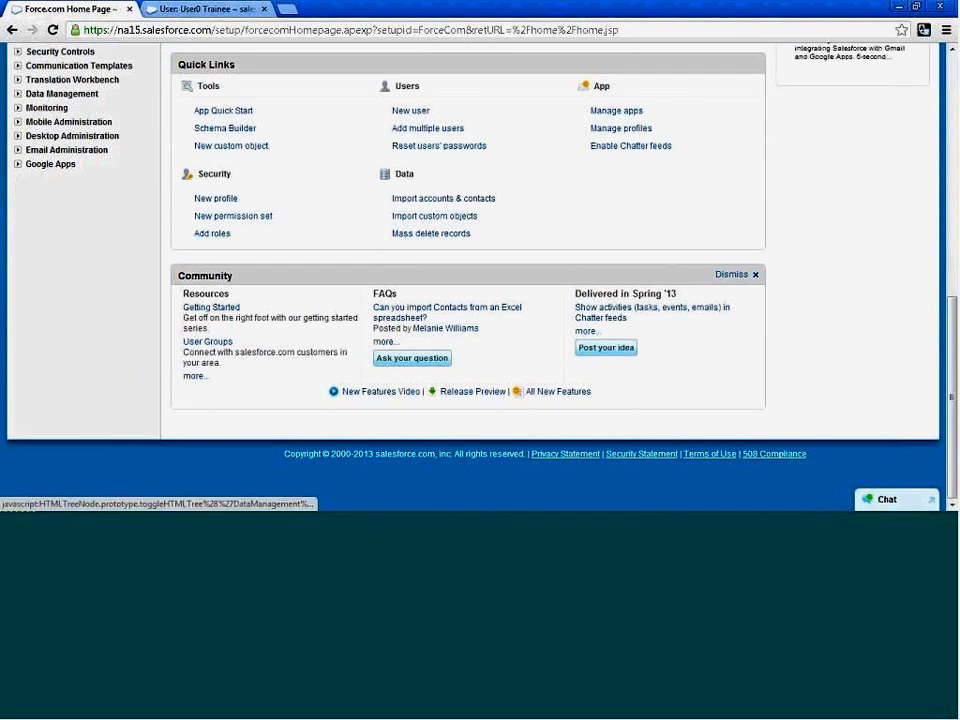
click(18, 94)
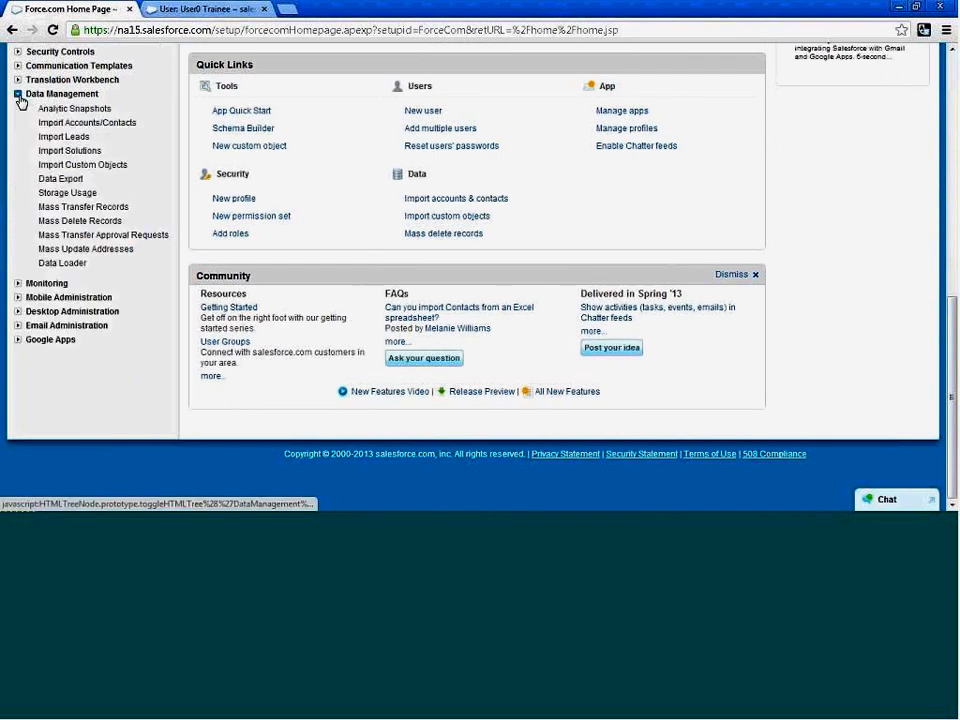
click(72, 210)
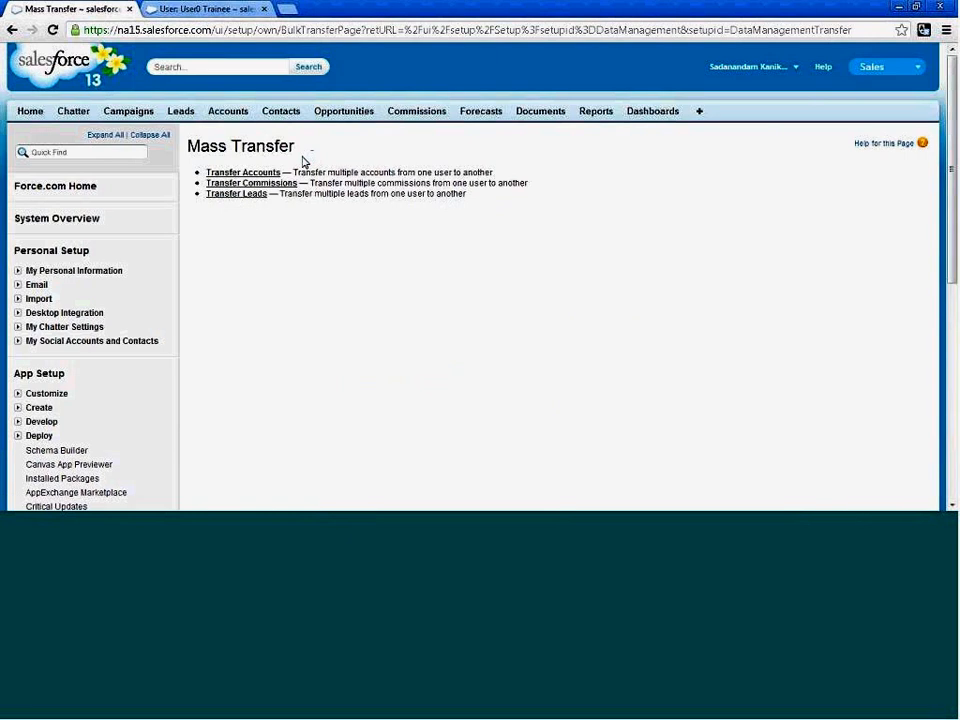
click(243, 172)
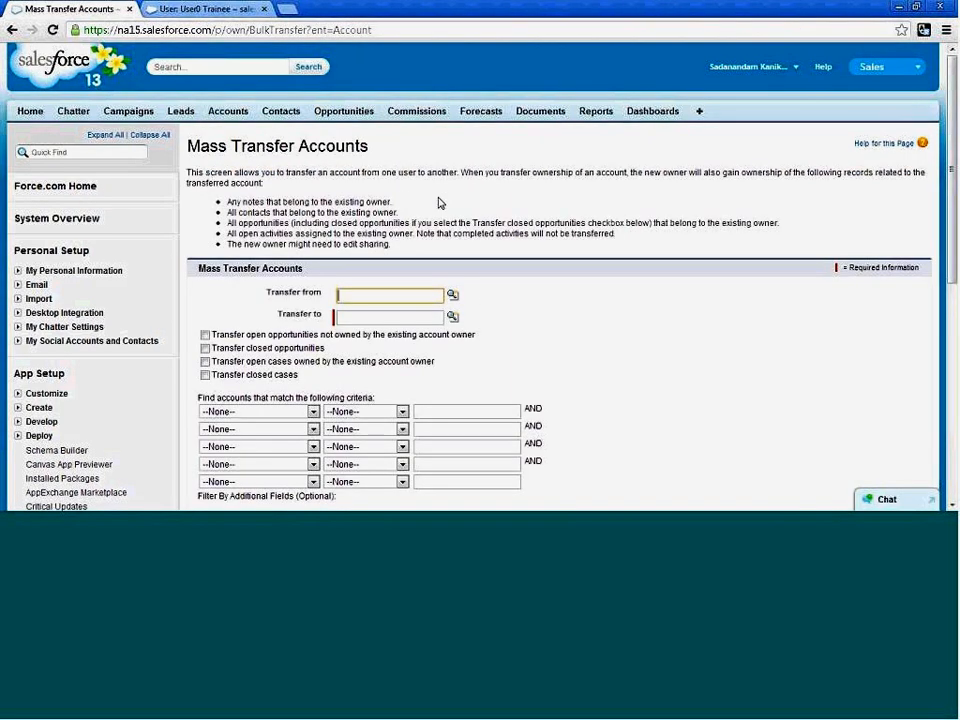
Set the CEO-role user as the current owner and User0 Trainee as the recipient, and view the available filter fields.
click(453, 296)
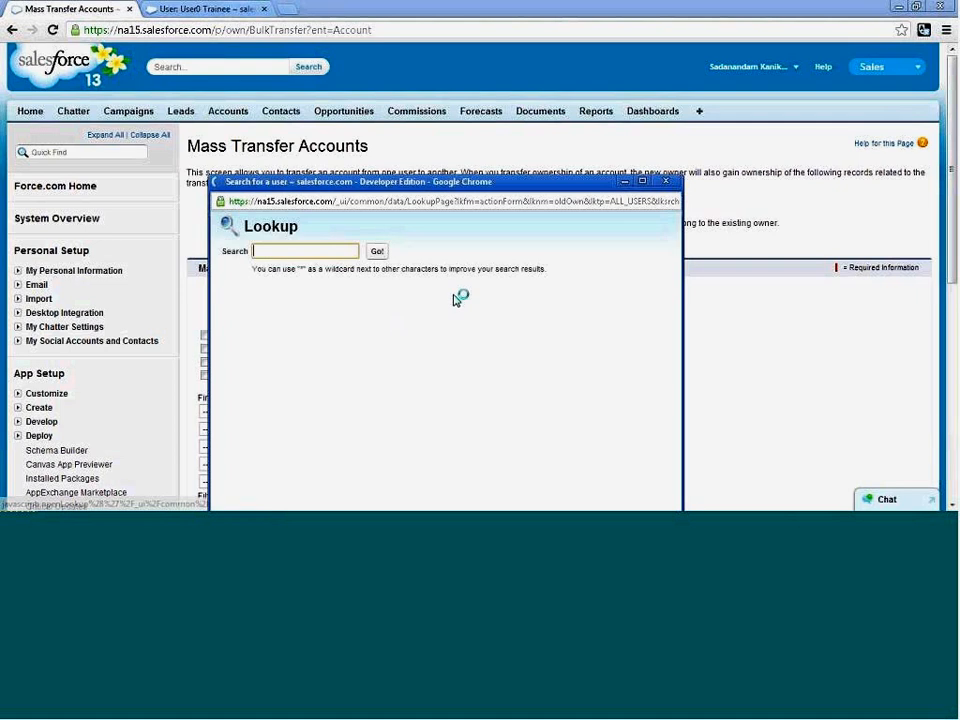
click(268, 369)
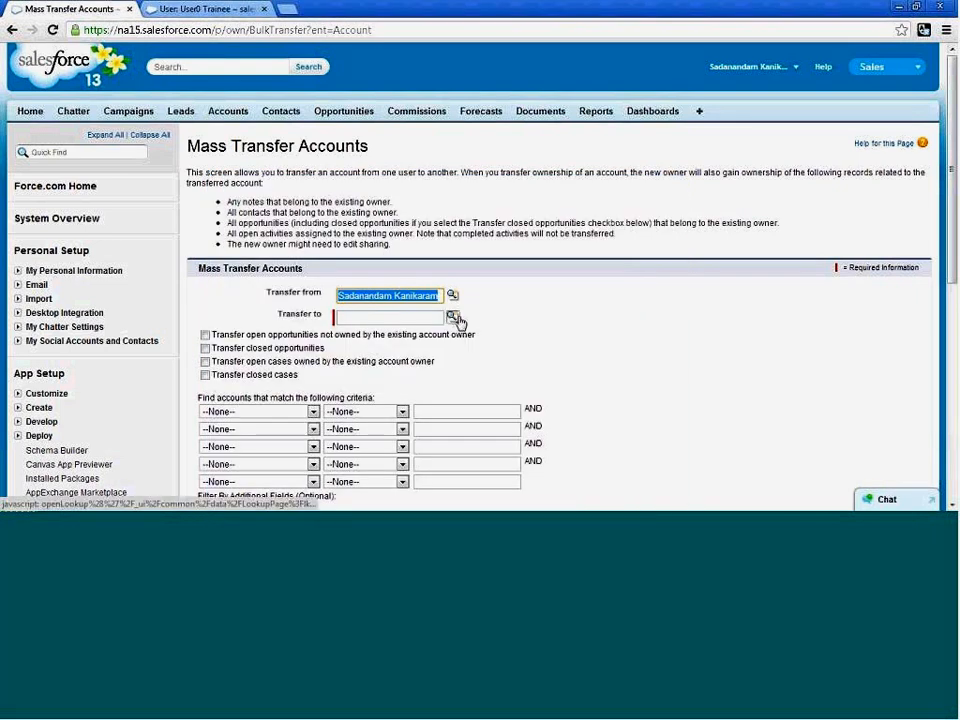
click(453, 315)
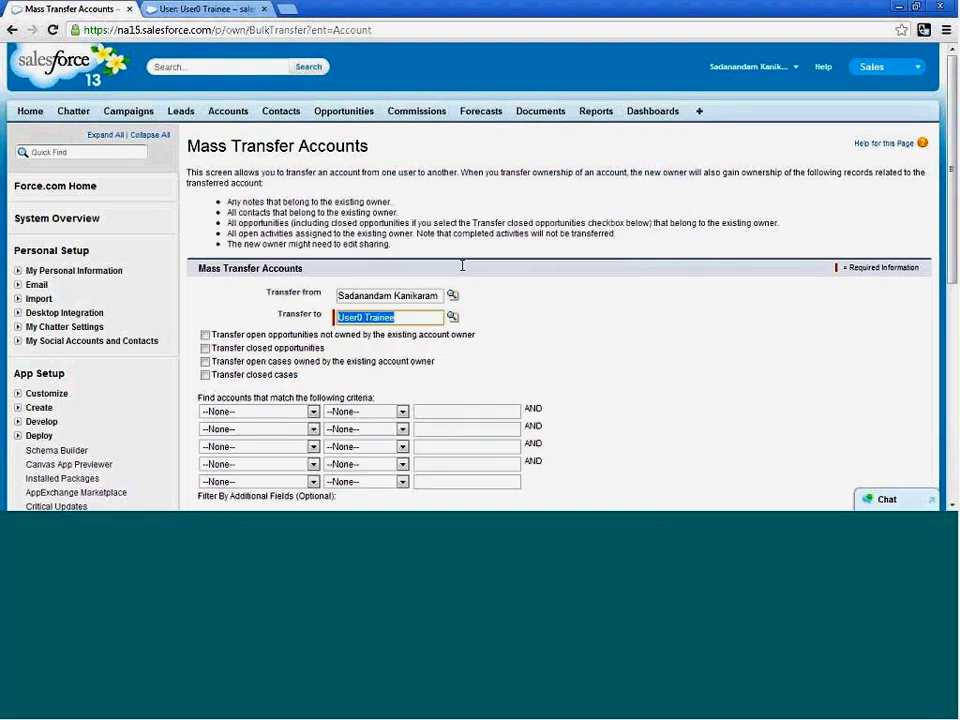
scroll(345, 371, down, 2)
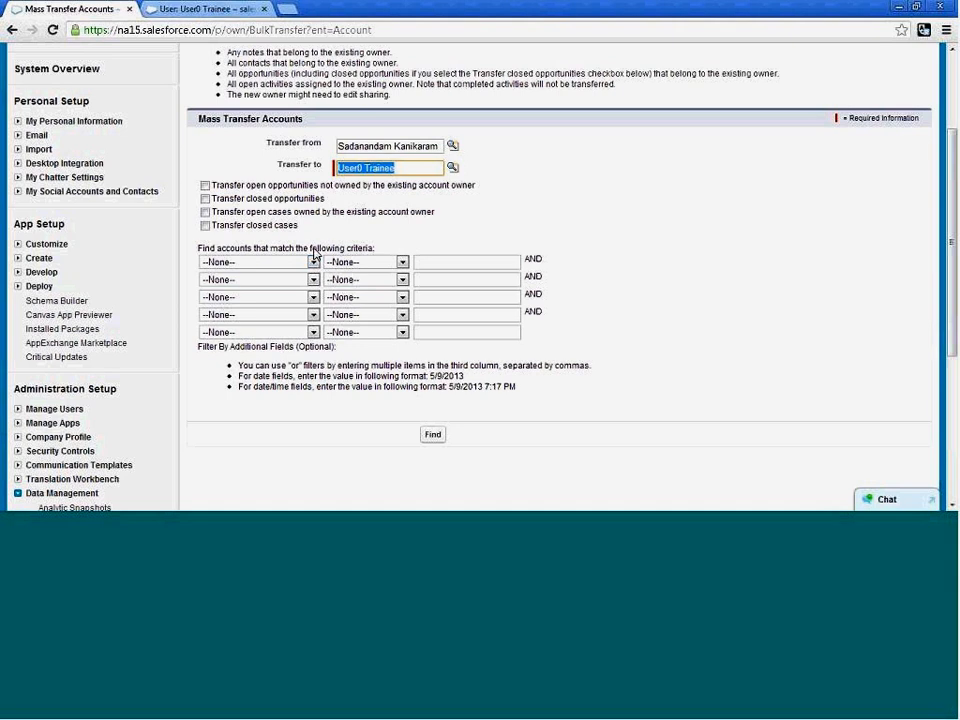
click(313, 264)
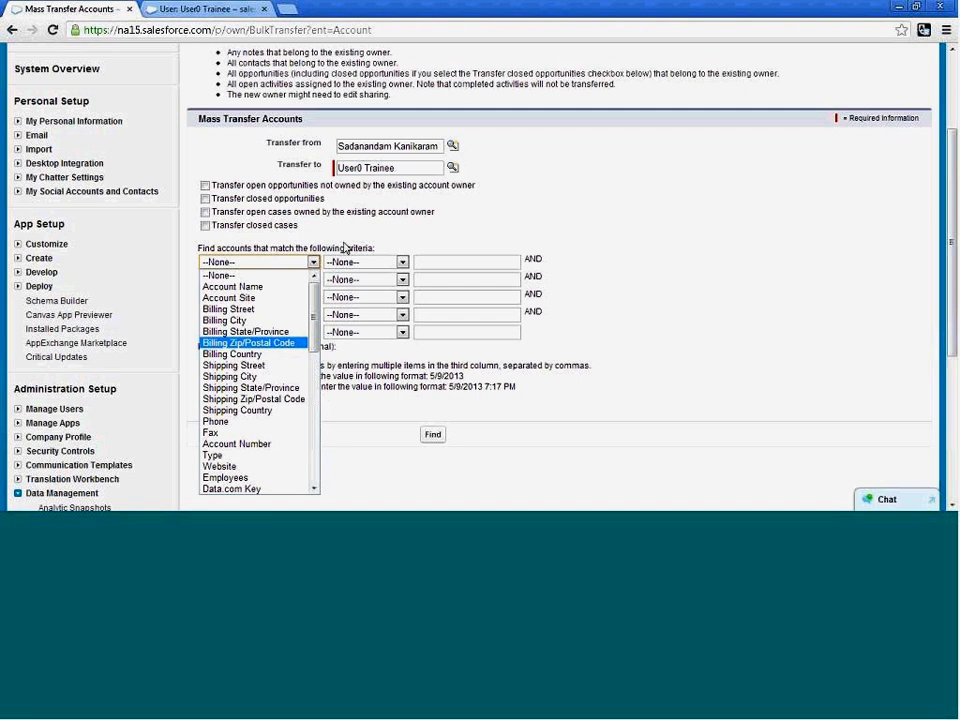
click(344, 247)
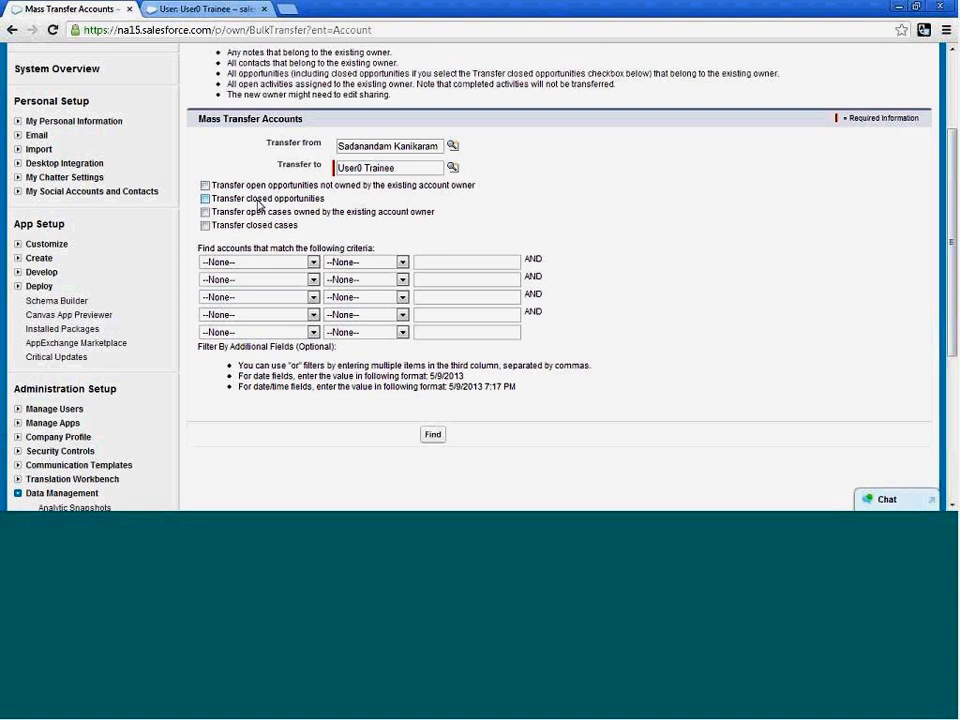
Change the user to transfer accounts from to Training User.
click(452, 146)
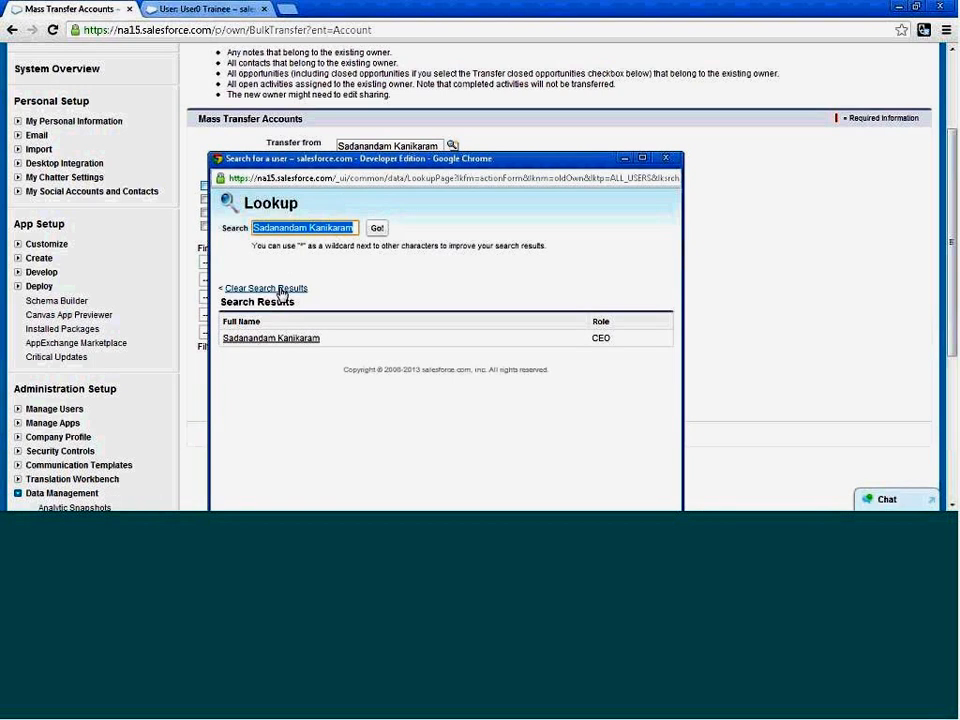
click(280, 289)
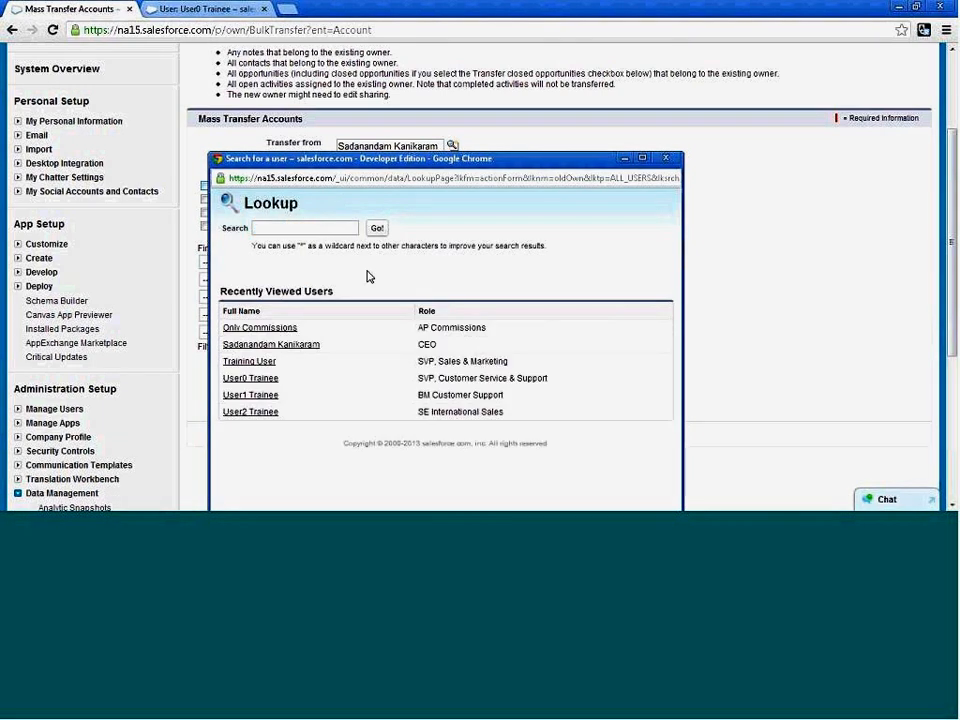
click(253, 367)
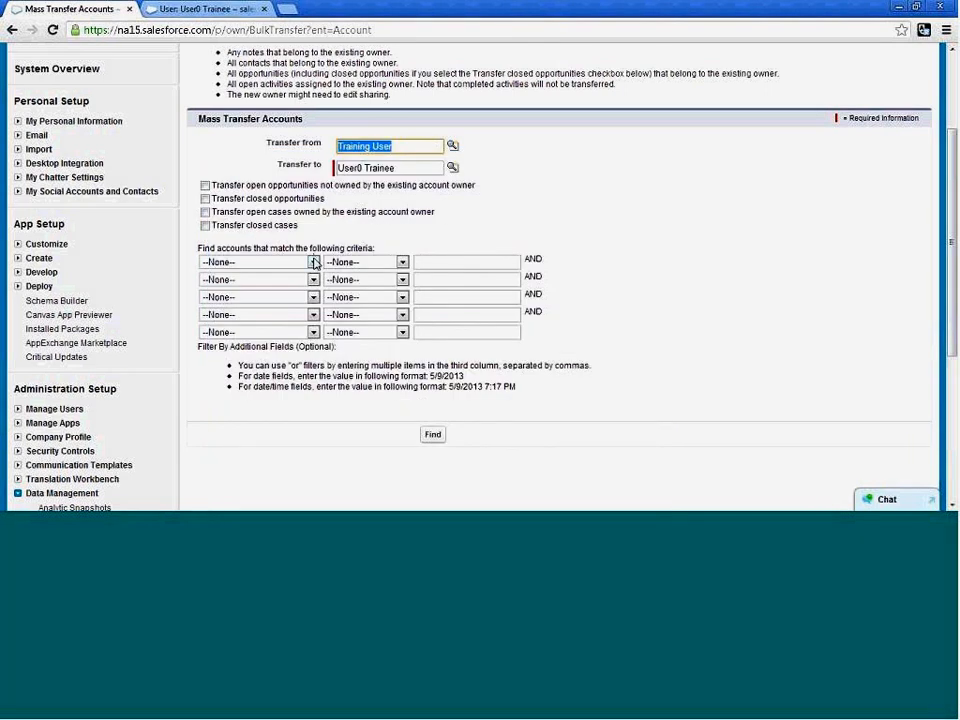
Set the first account search criterion to Account Name equals "Chan".
click(313, 262)
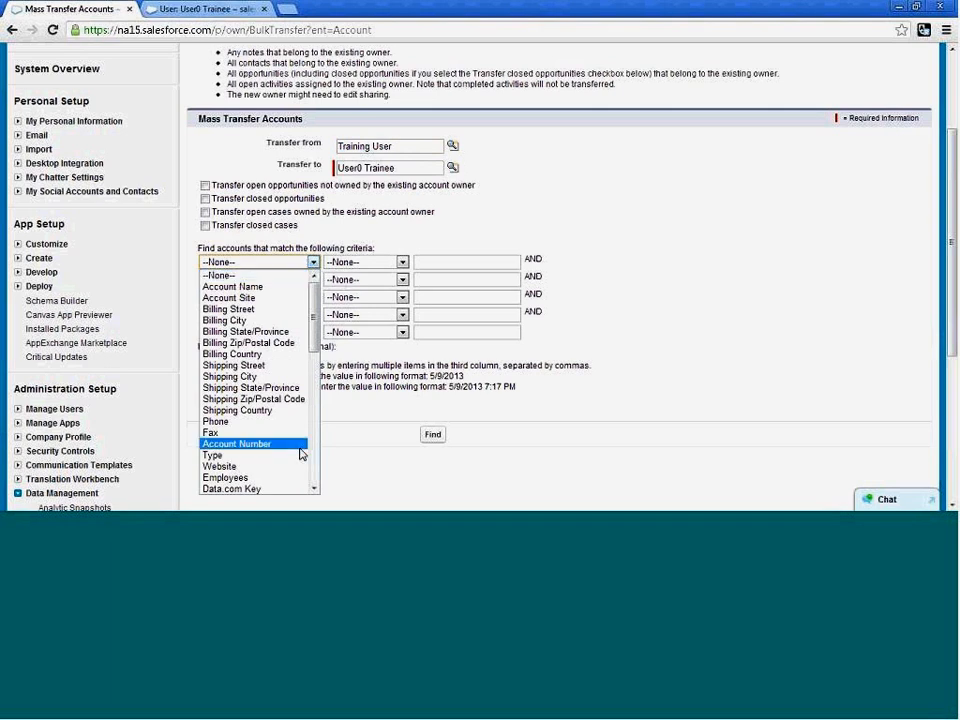
click(233, 287)
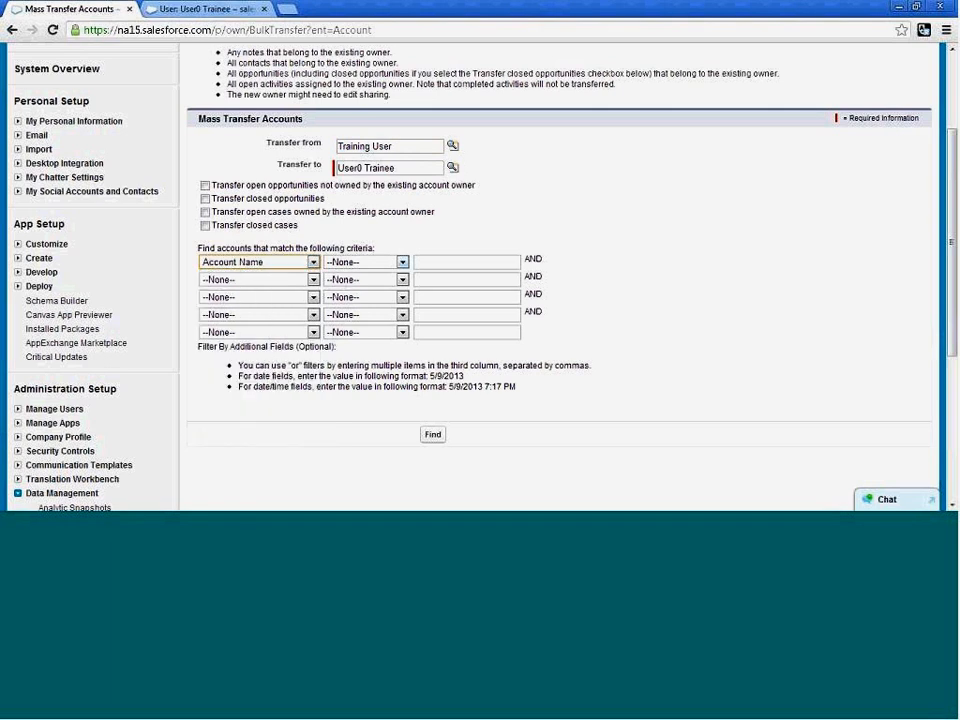
click(403, 263)
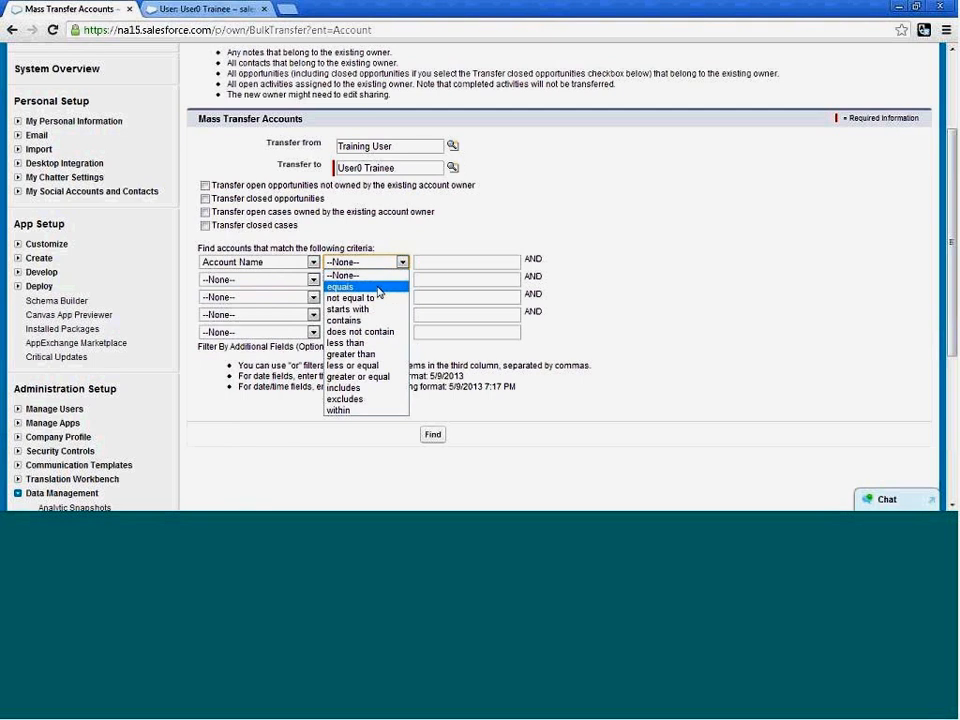
click(378, 288)
click(435, 262)
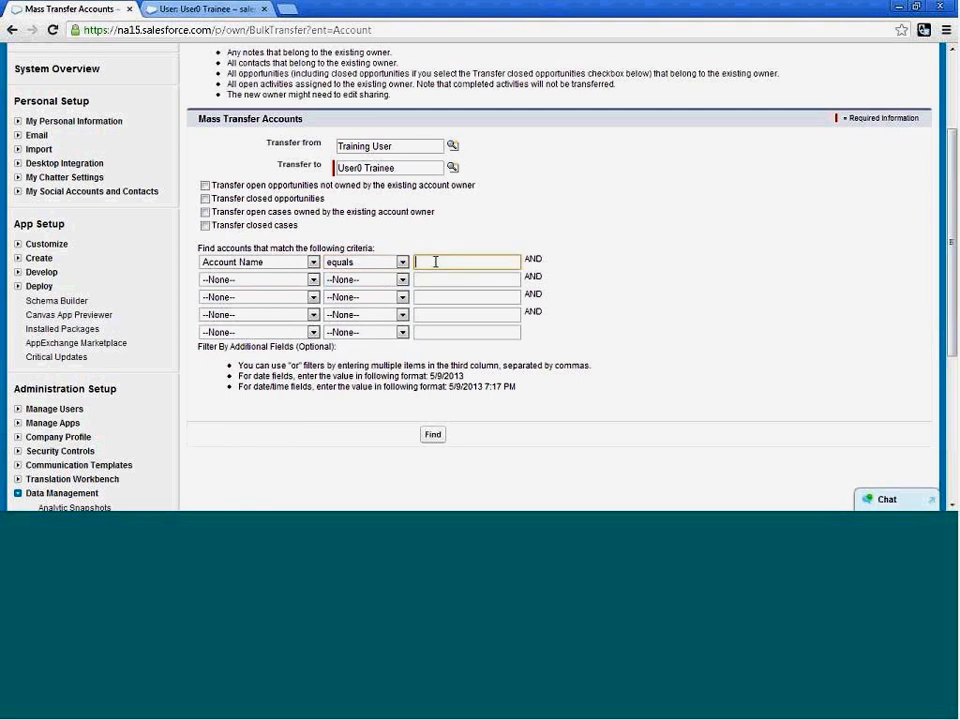
text(Cha)
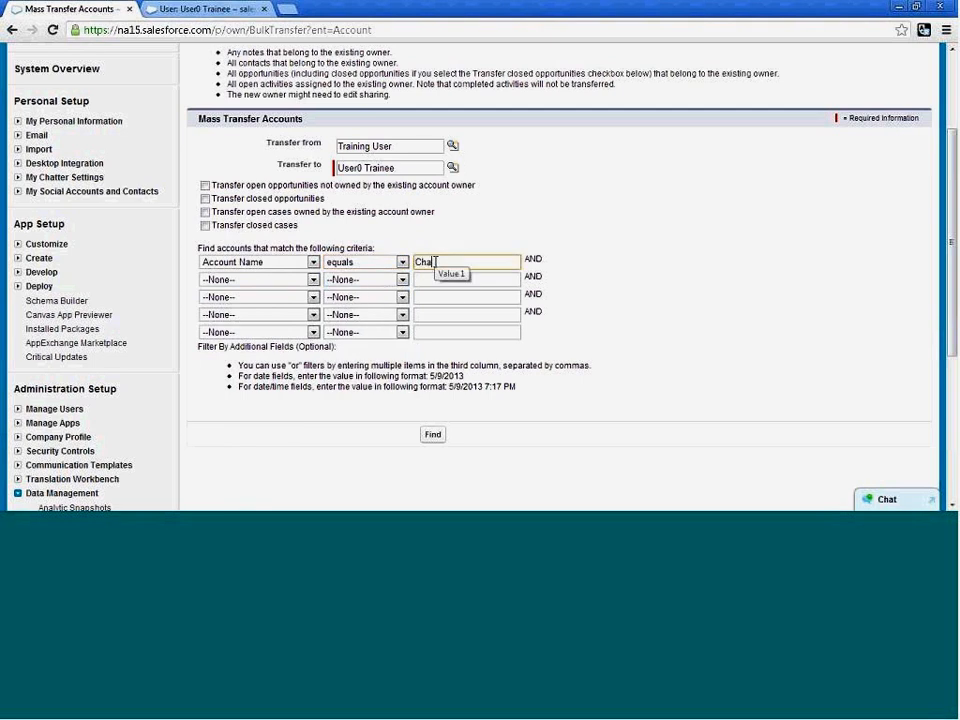
text(n)
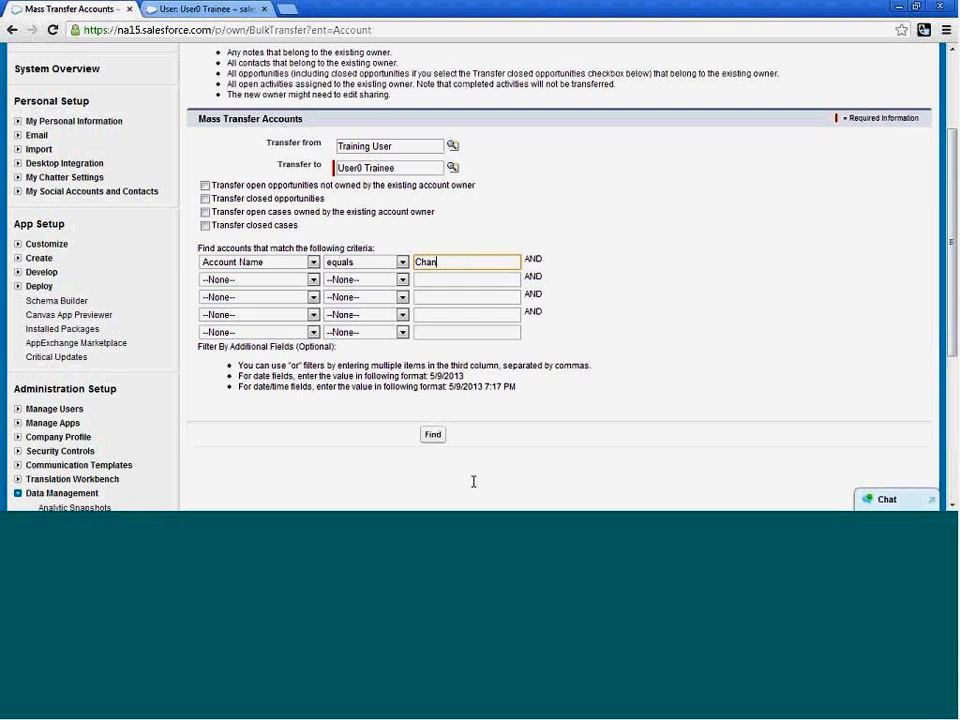
Change the Account Name criterion's operator to "starts with", keeping the value "Chan", and find Training User's matching accounts.
click(434, 435)
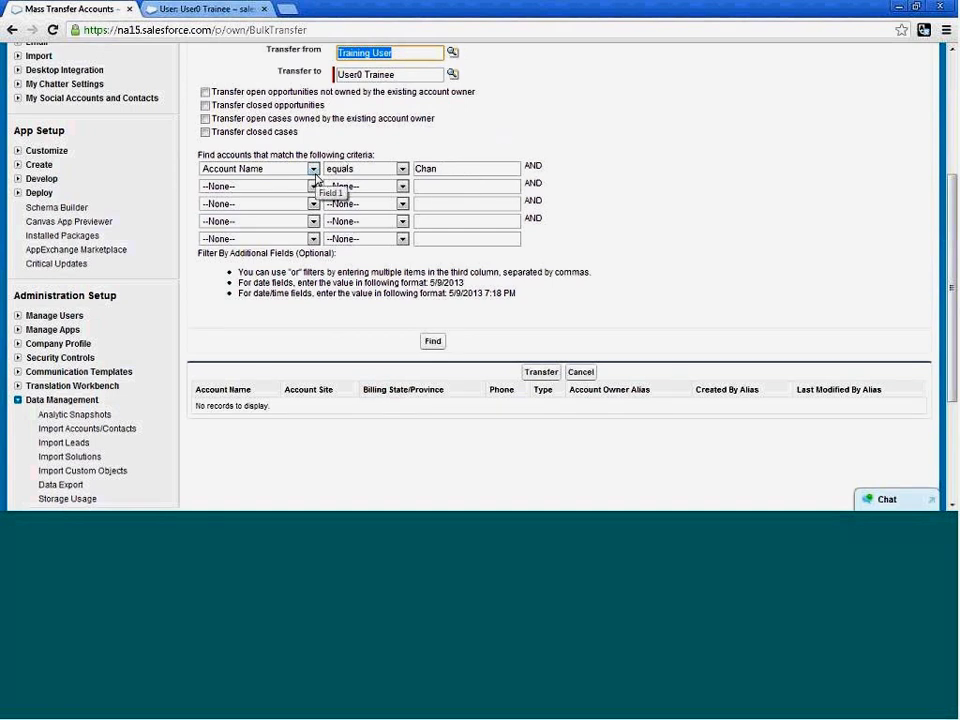
click(493, 166)
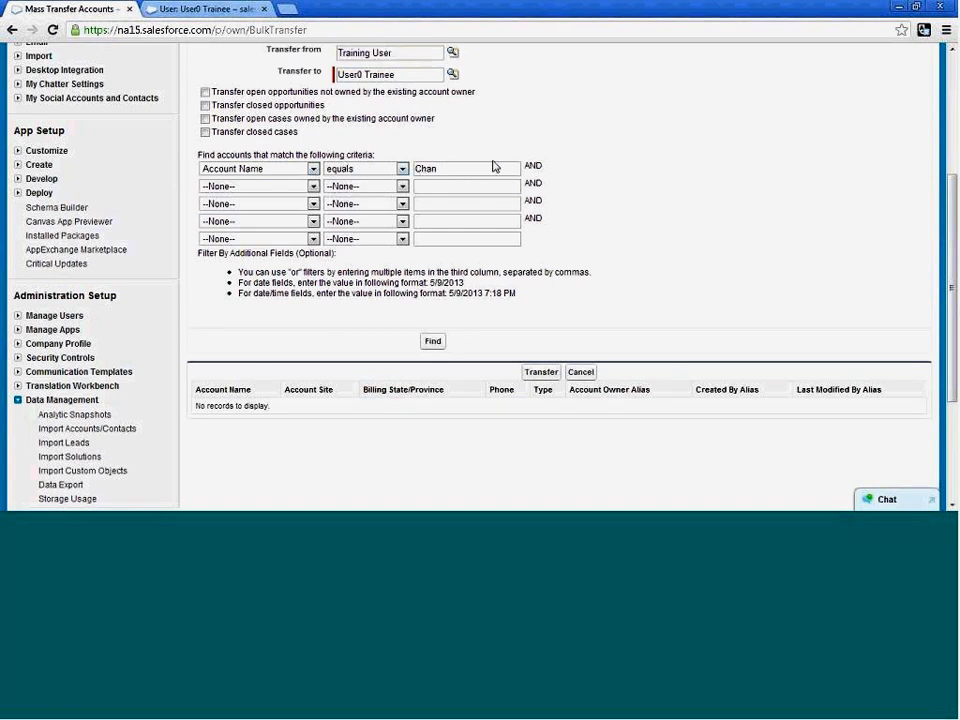
click(490, 166)
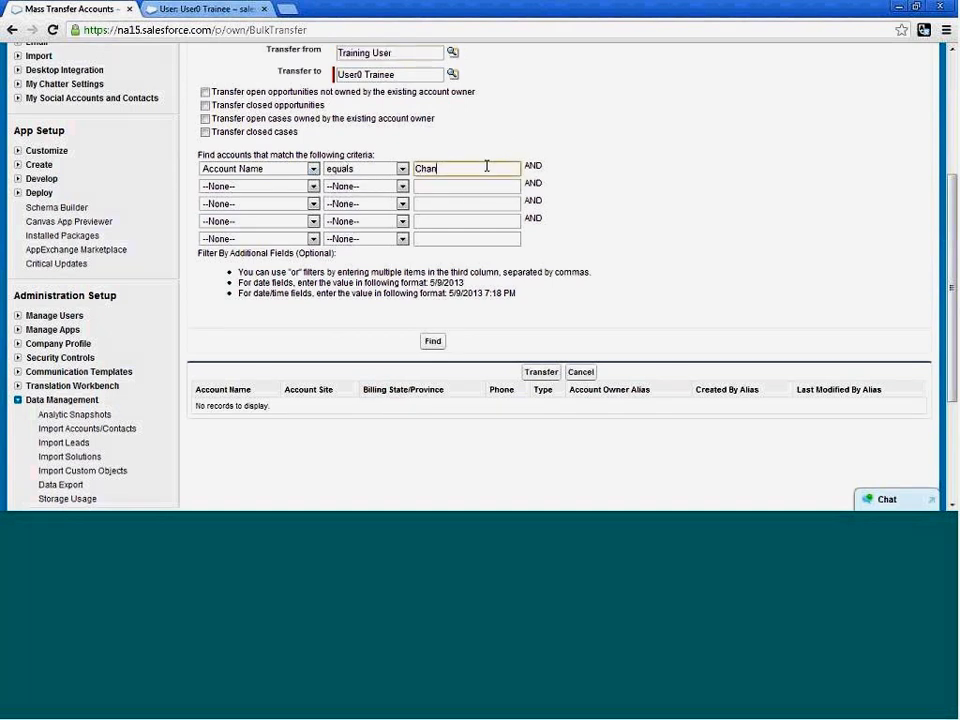
click(403, 170)
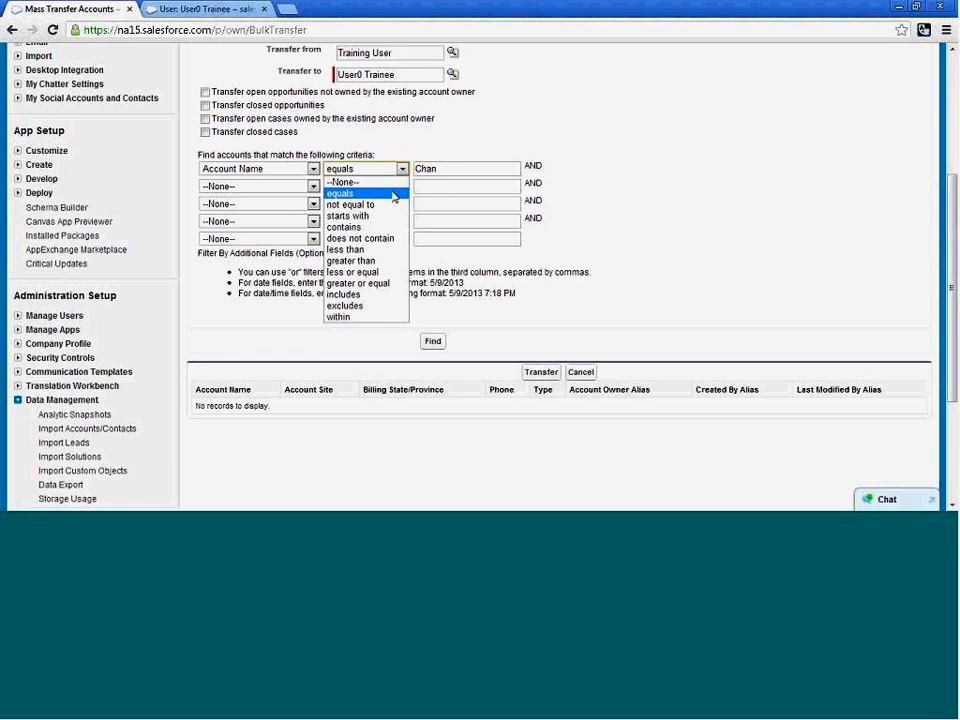
click(349, 216)
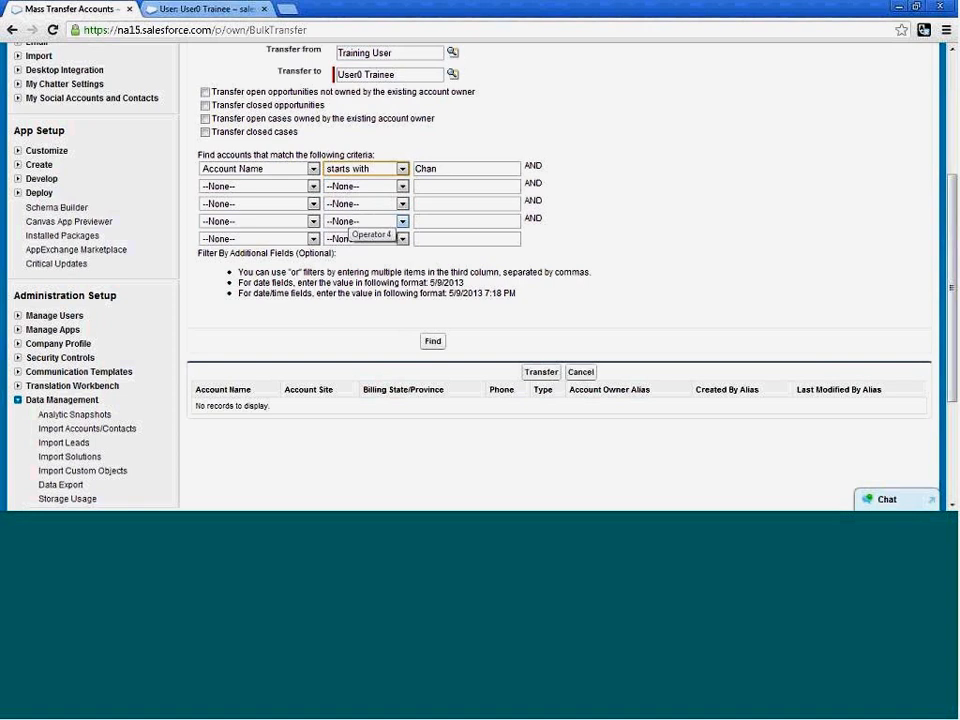
click(432, 341)
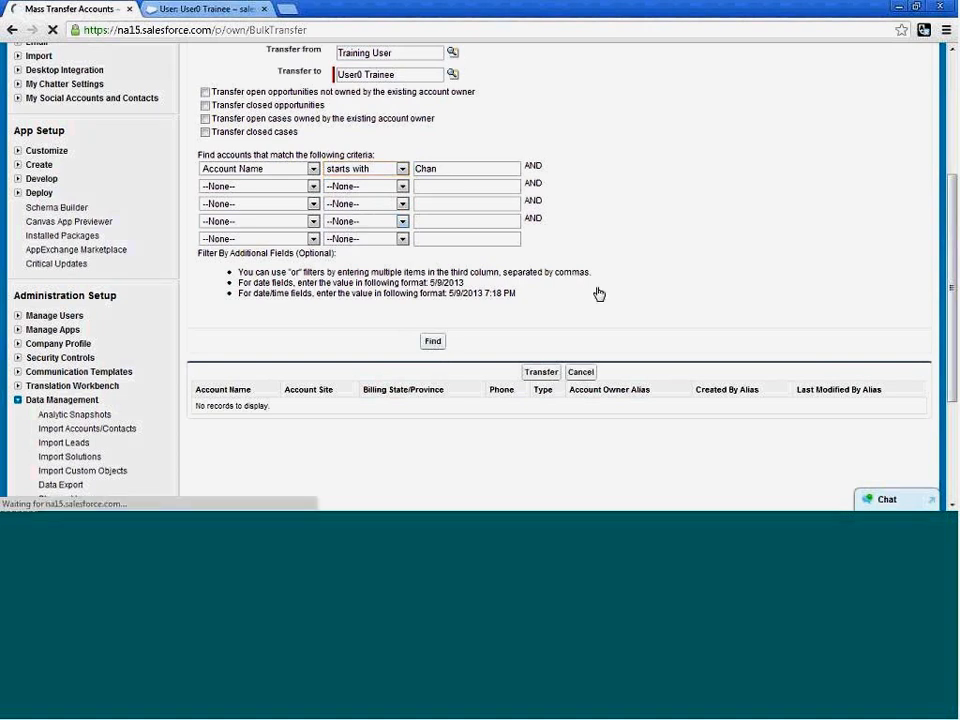
scroll(599, 294, down, 1)
scroll(619, 291, down, 2)
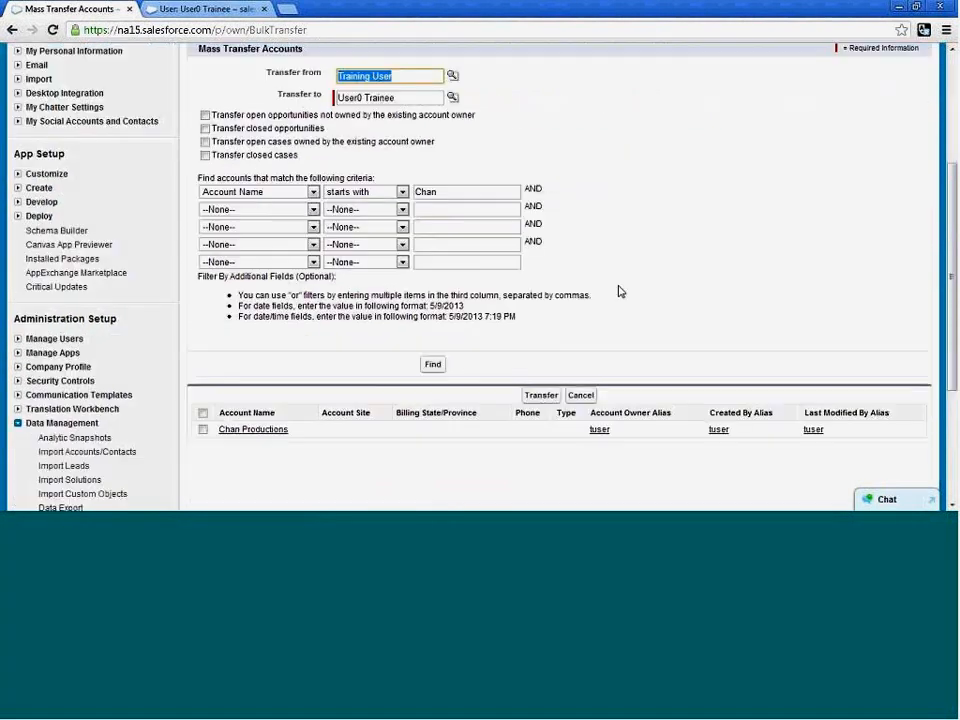
Select the Chan Productions account, try to transfer it to User0 Trainee, and return to the Mass Transfer Accounts form.
click(203, 429)
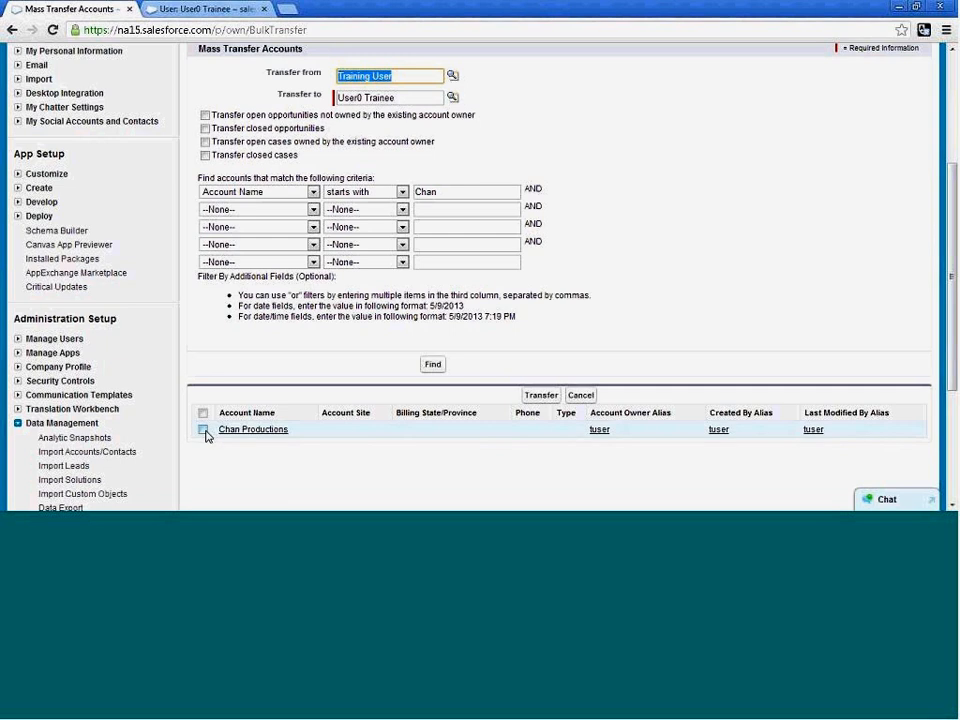
click(430, 365)
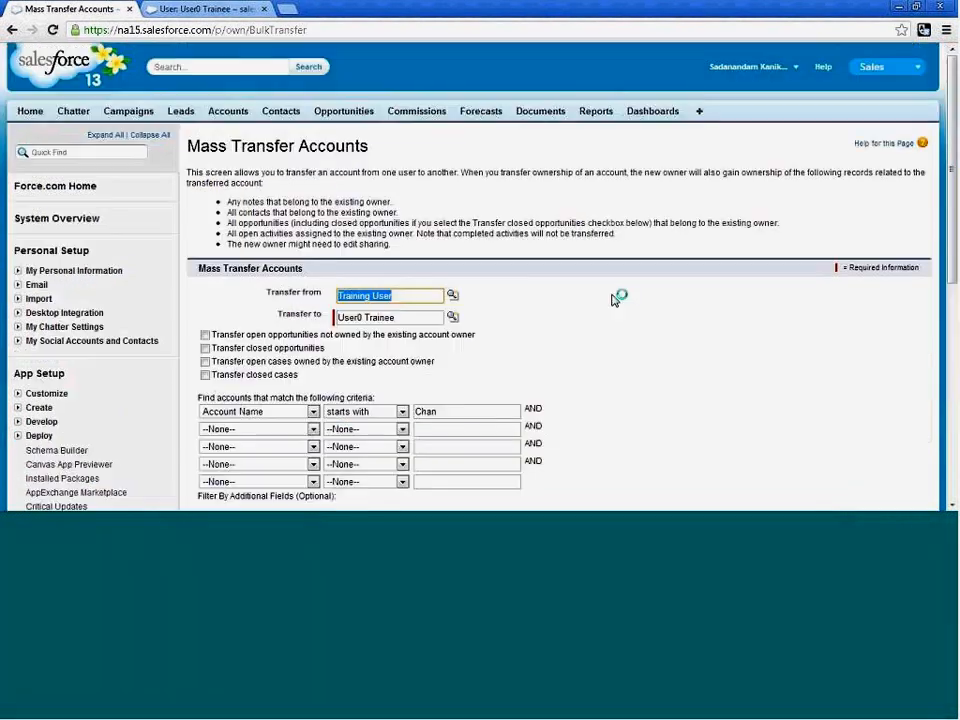
scroll(608, 298, down, 5)
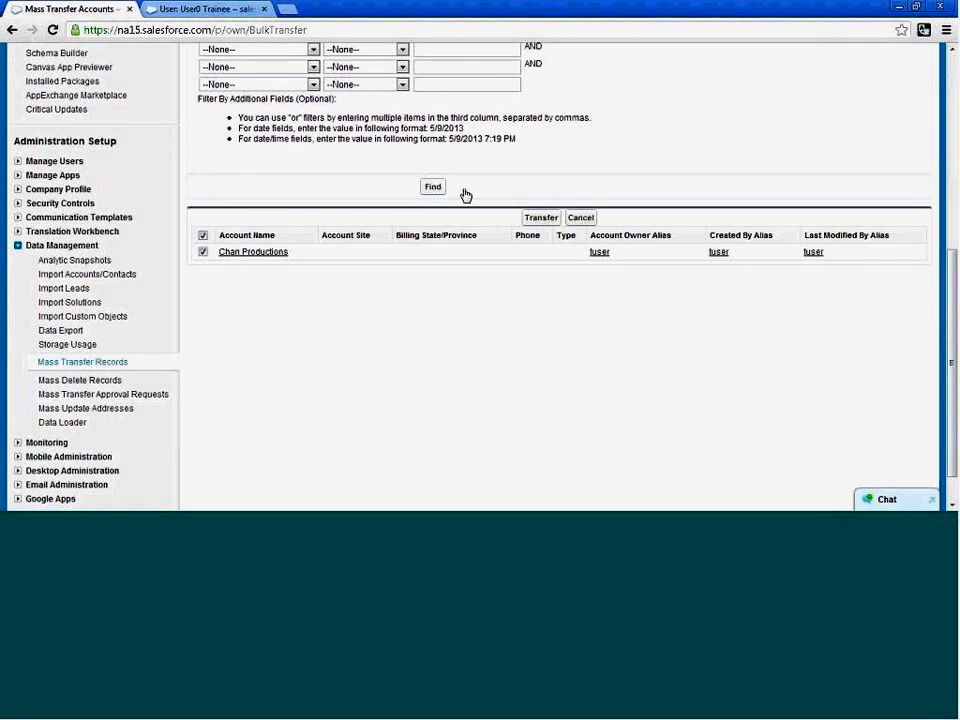
click(540, 218)
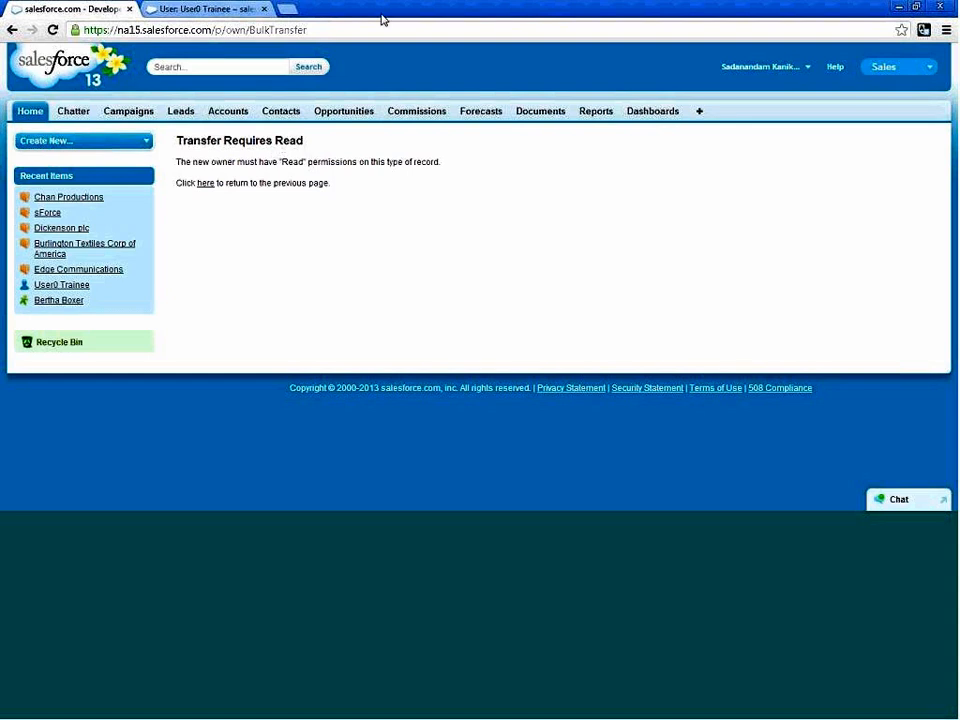
click(207, 186)
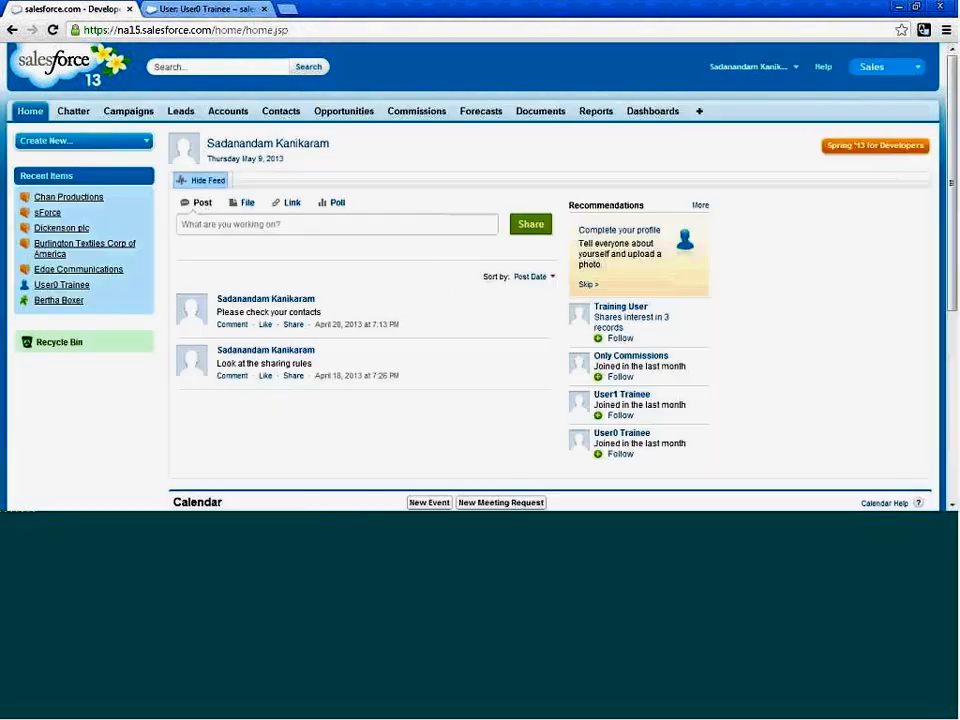
click(13, 30)
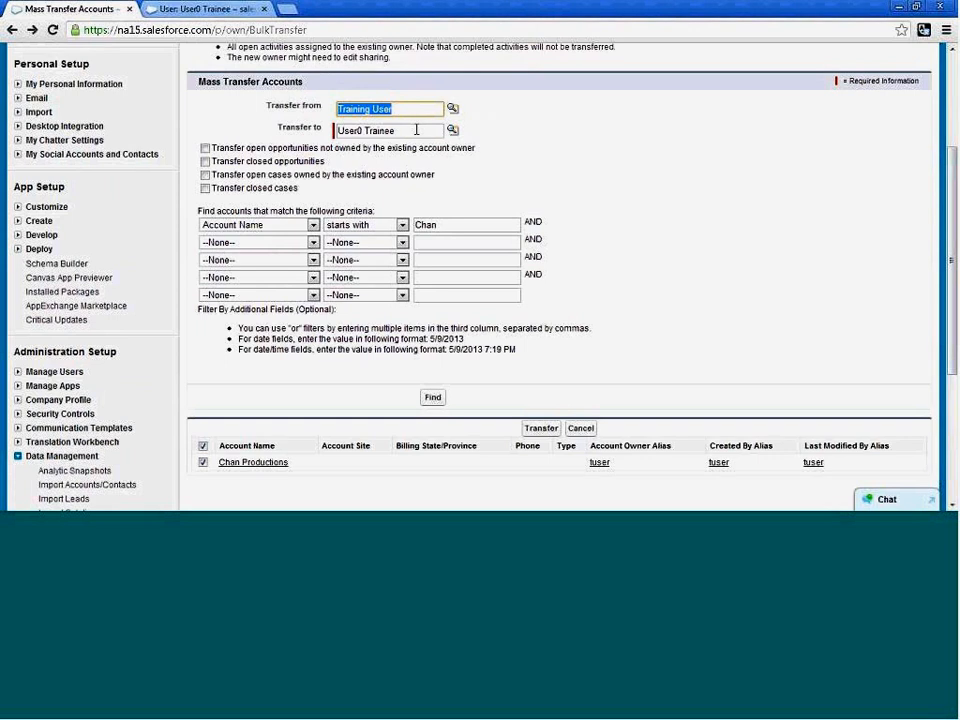
Open User0 Trainee's SSPL Standard Platform User profile and examine its standard object permissions for Accounts.
click(414, 130)
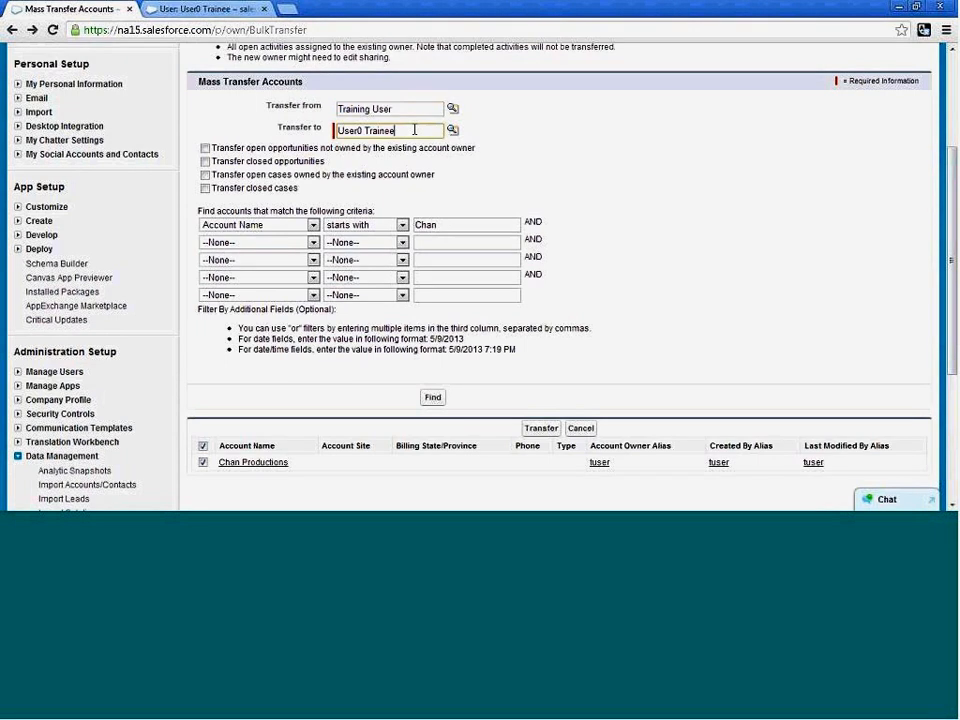
drag(414, 130, 317, 132)
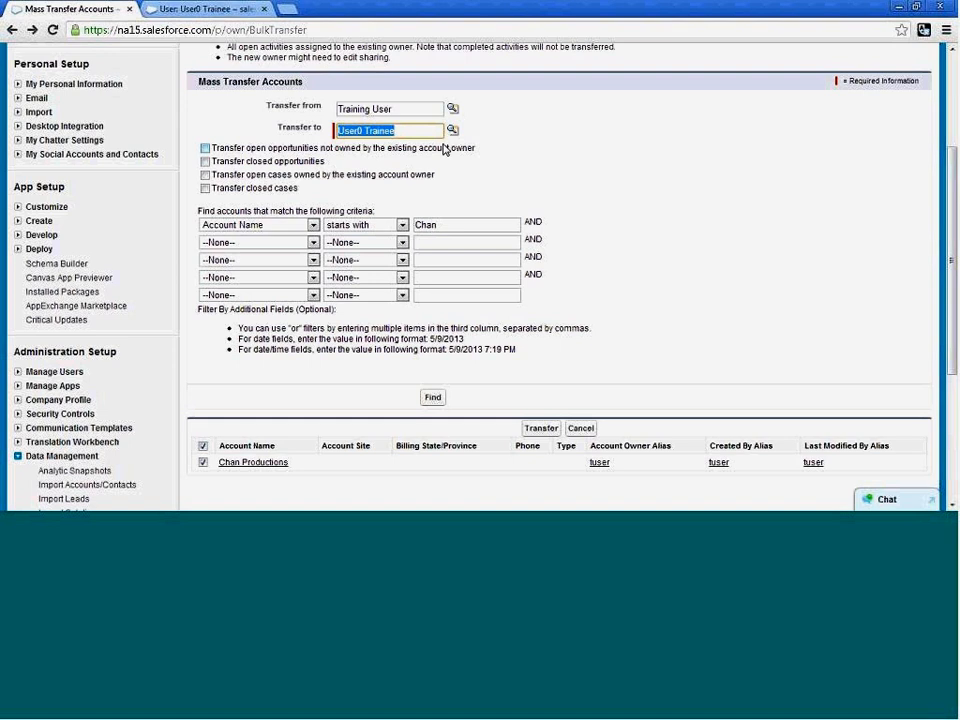
click(200, 9)
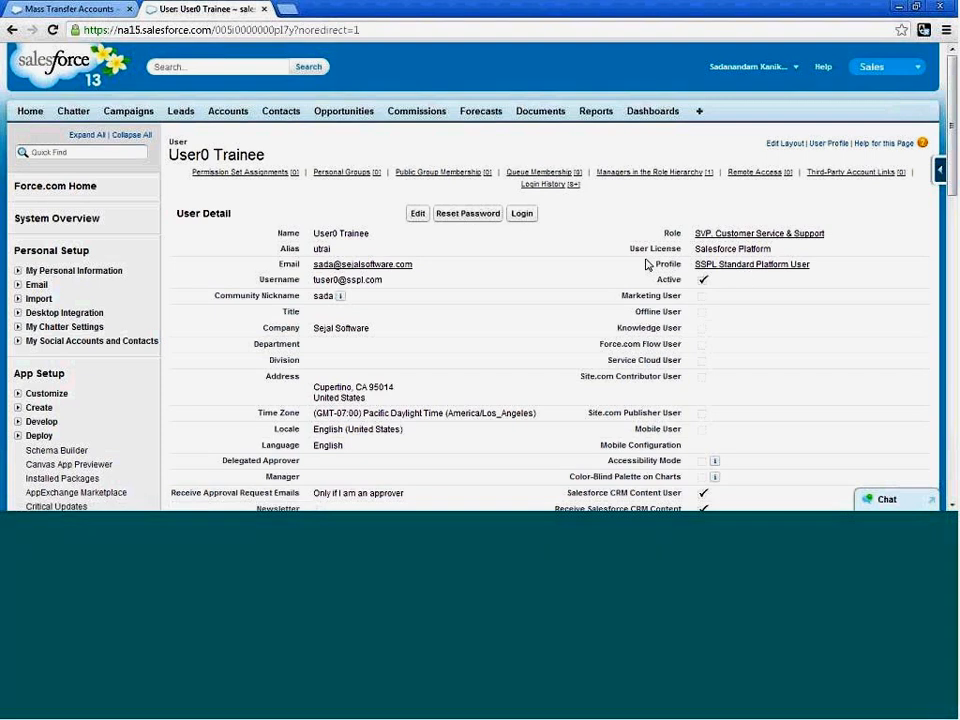
click(760, 266)
scroll(760, 270, down, 10)
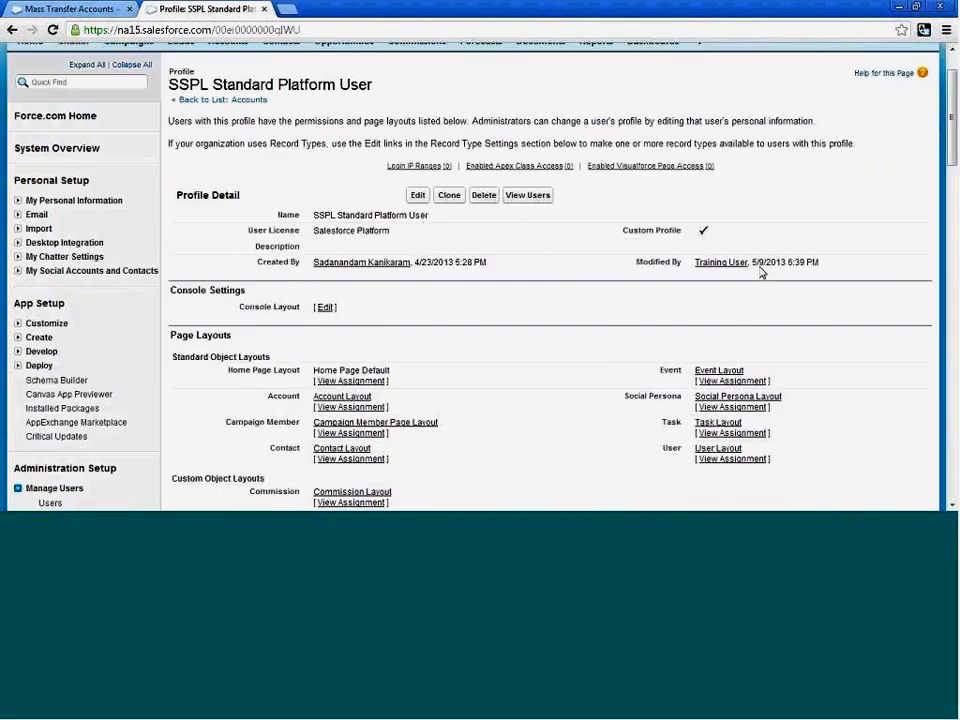
scroll(760, 268, down, 10)
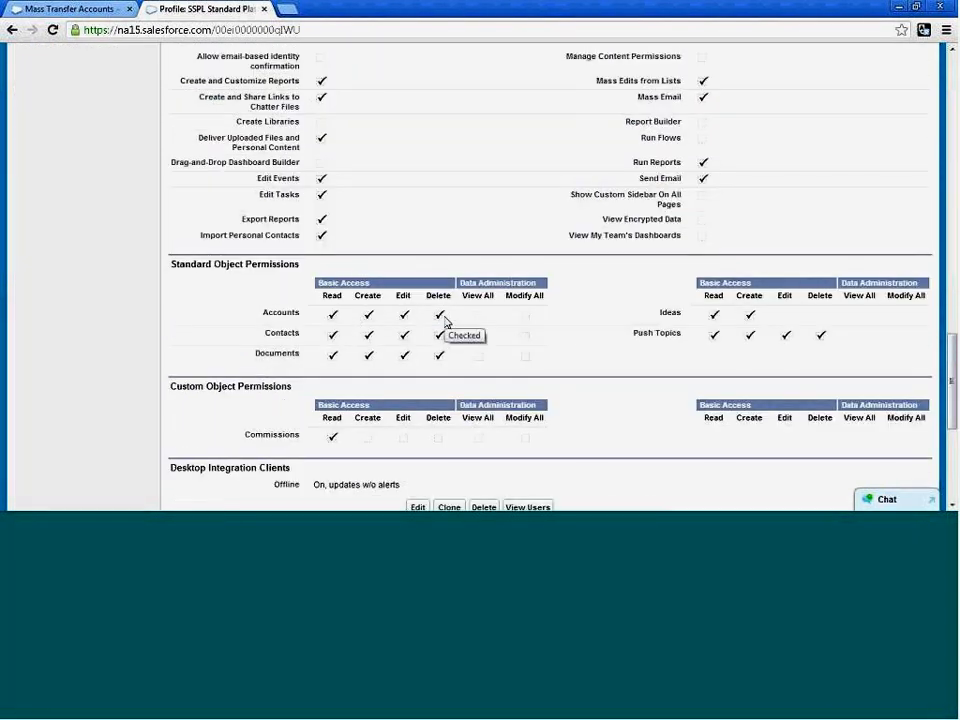
Return to the mass transfer form and try twice more to transfer Chan Productions to User0 Trainee.
click(71, 10)
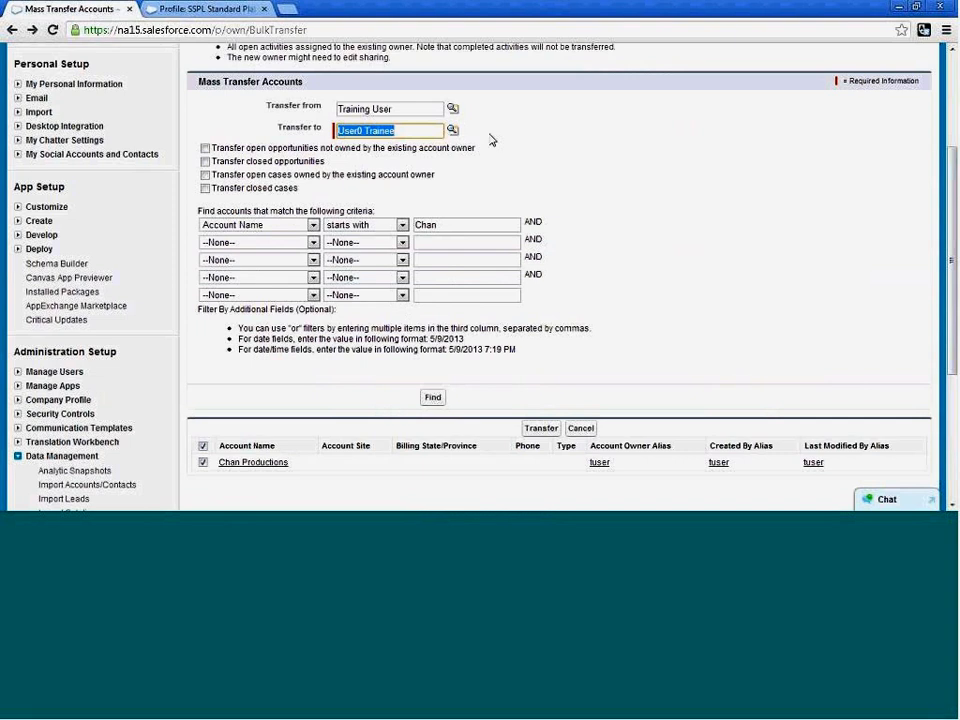
click(537, 429)
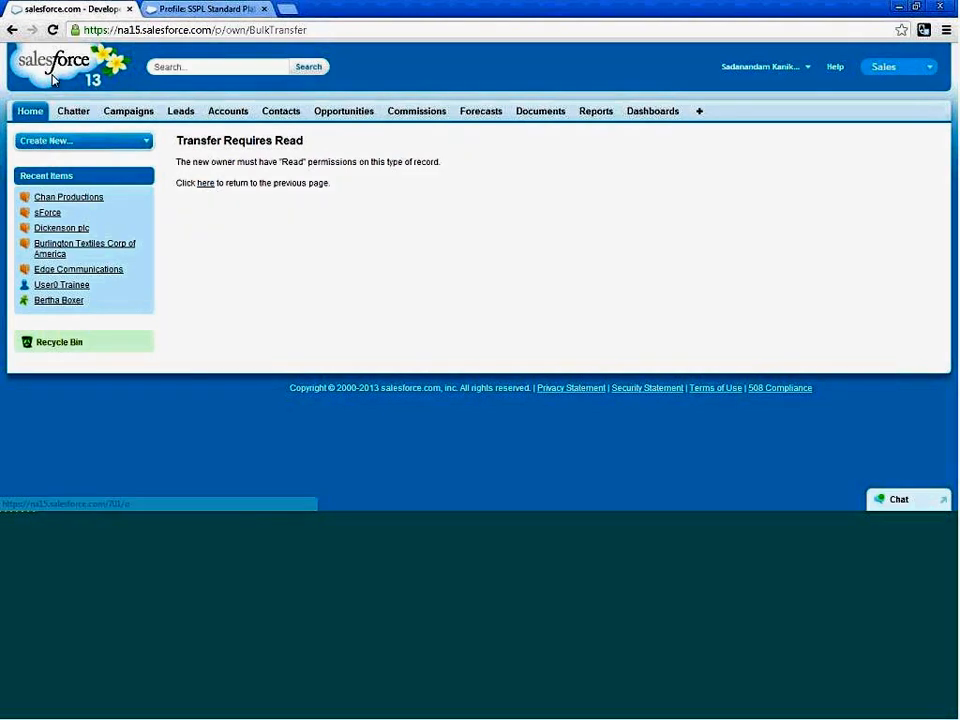
click(12, 30)
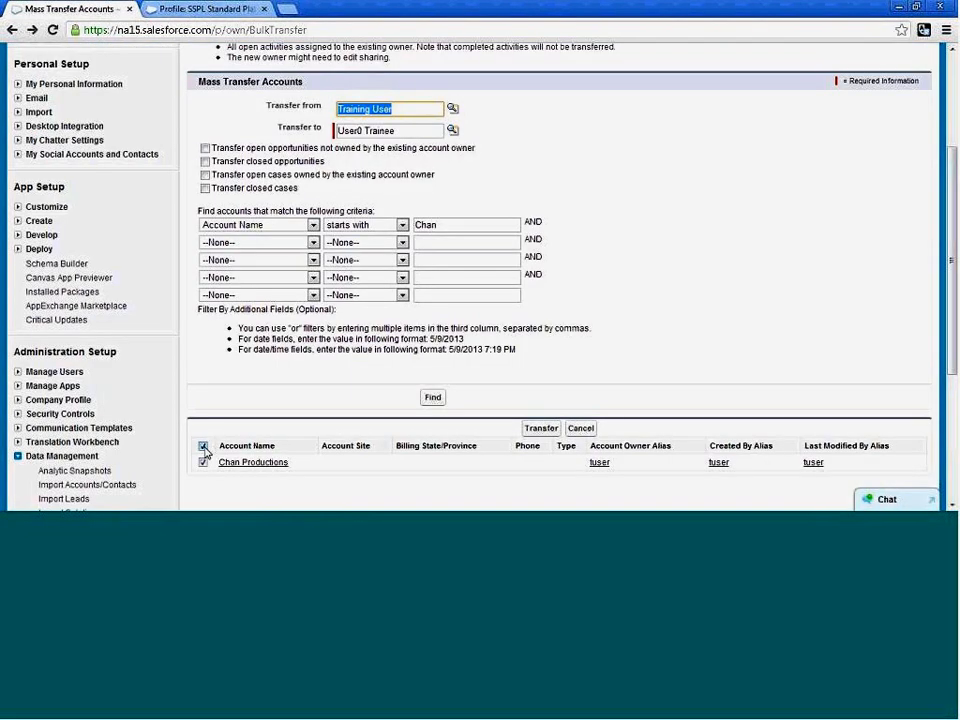
click(204, 464)
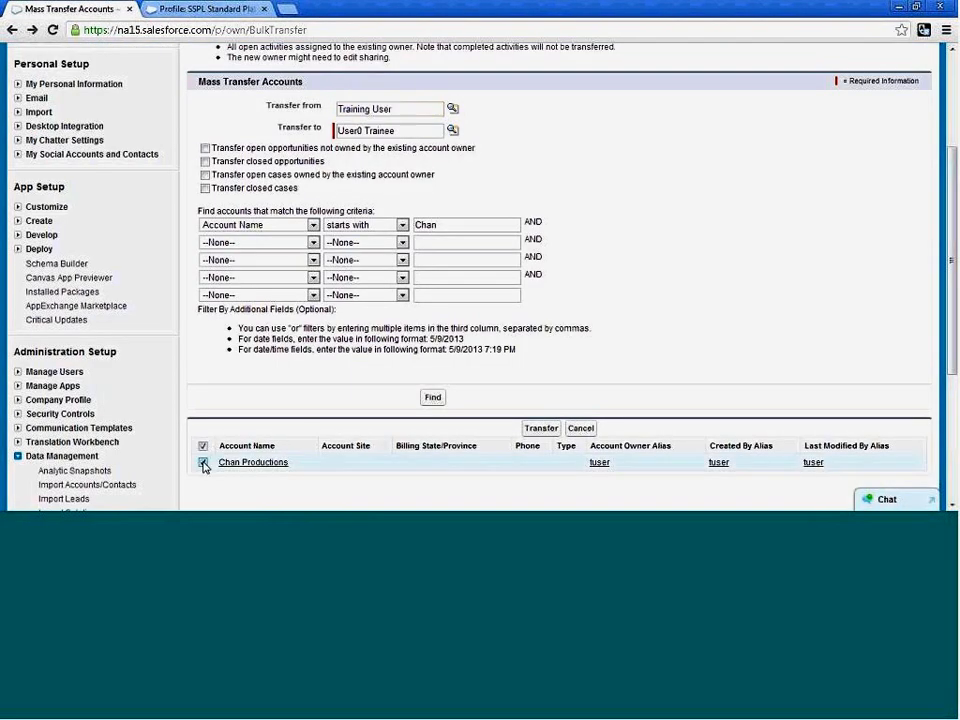
click(538, 430)
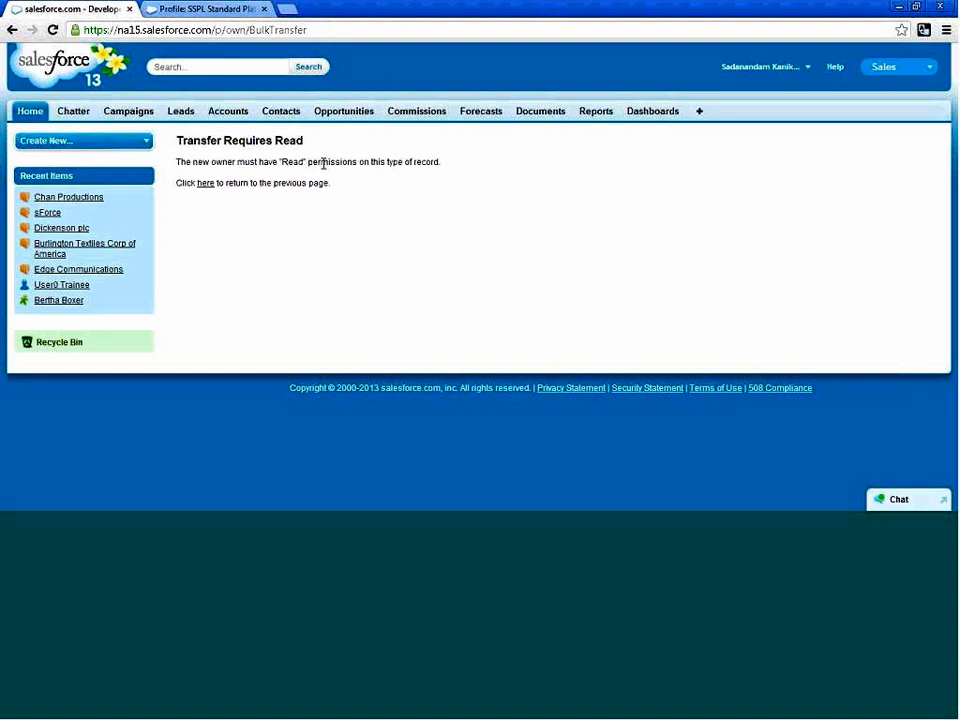
click(208, 184)
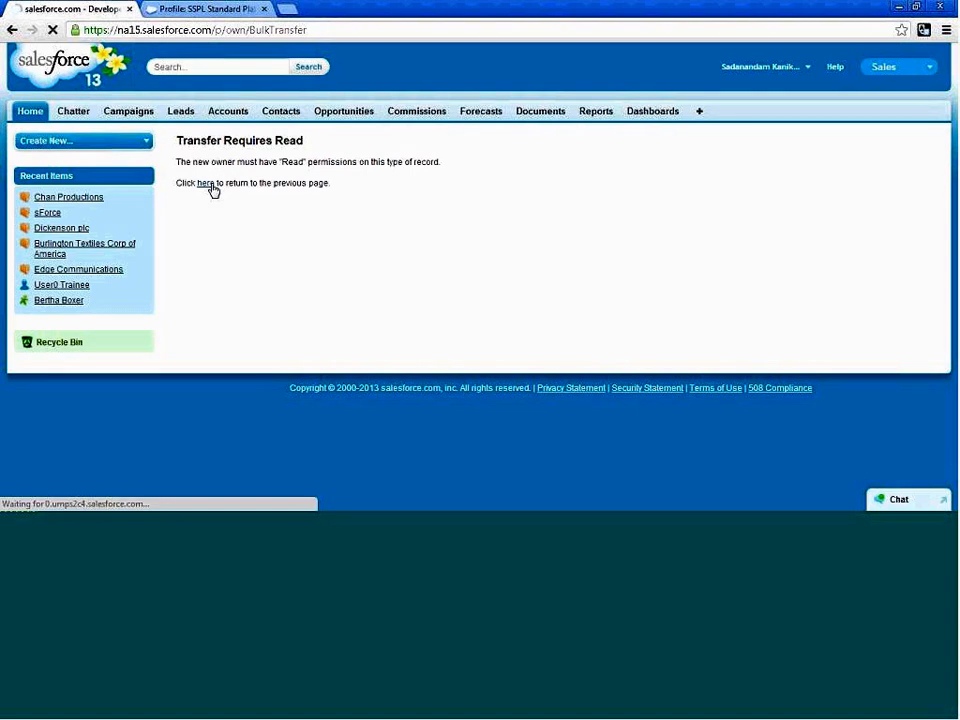
Open the Chan Productions account, examine its owner's user details and alias, and return to the account record.
click(224, 113)
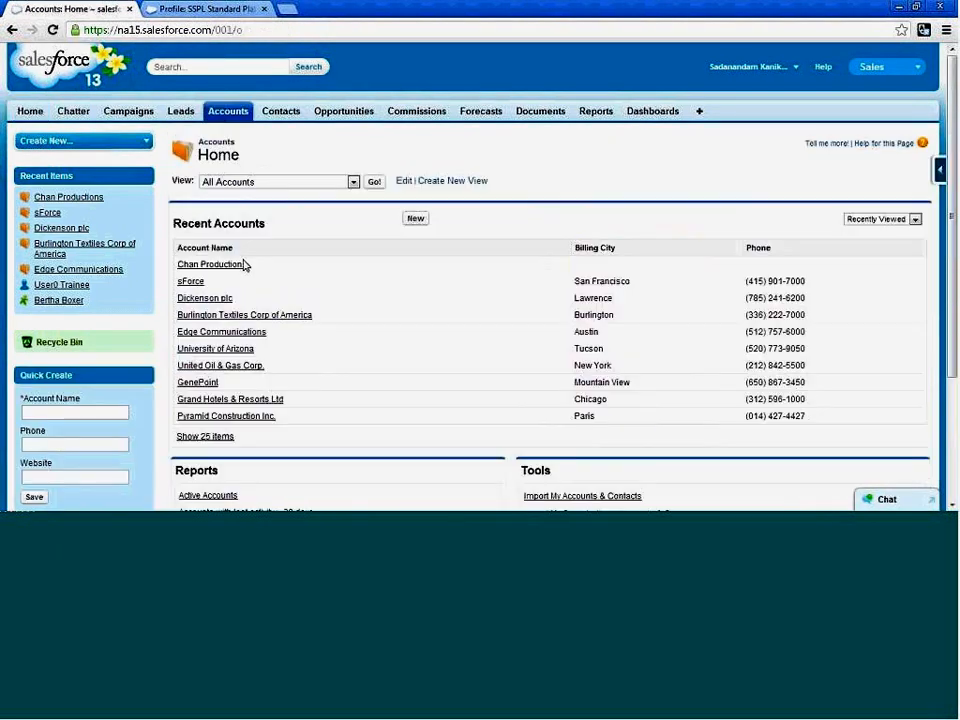
click(236, 268)
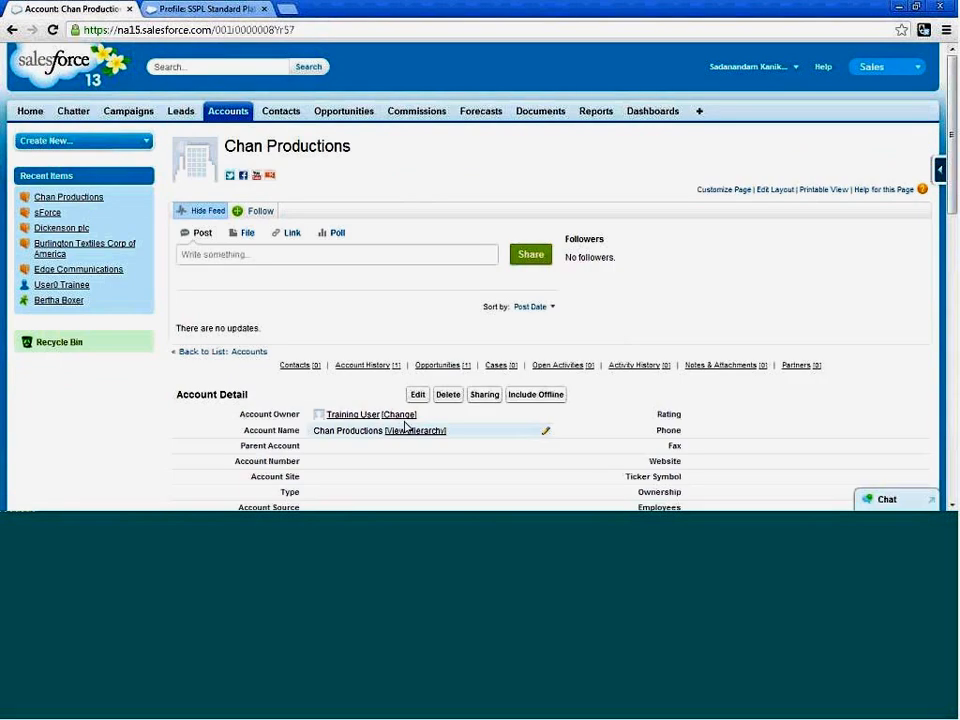
mouse_move(353, 416)
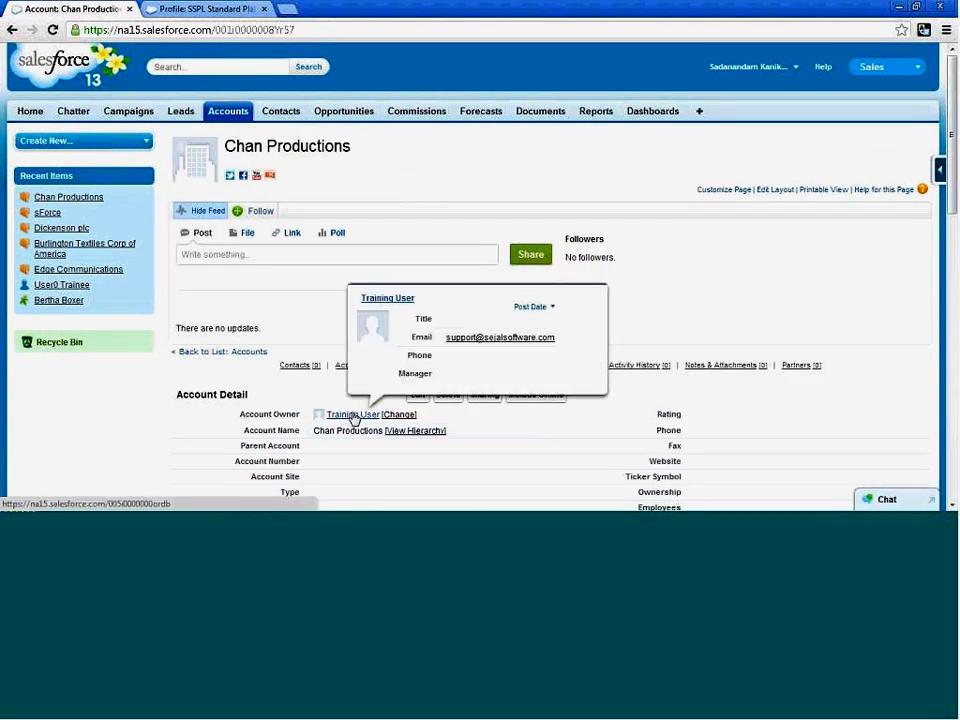
click(353, 415)
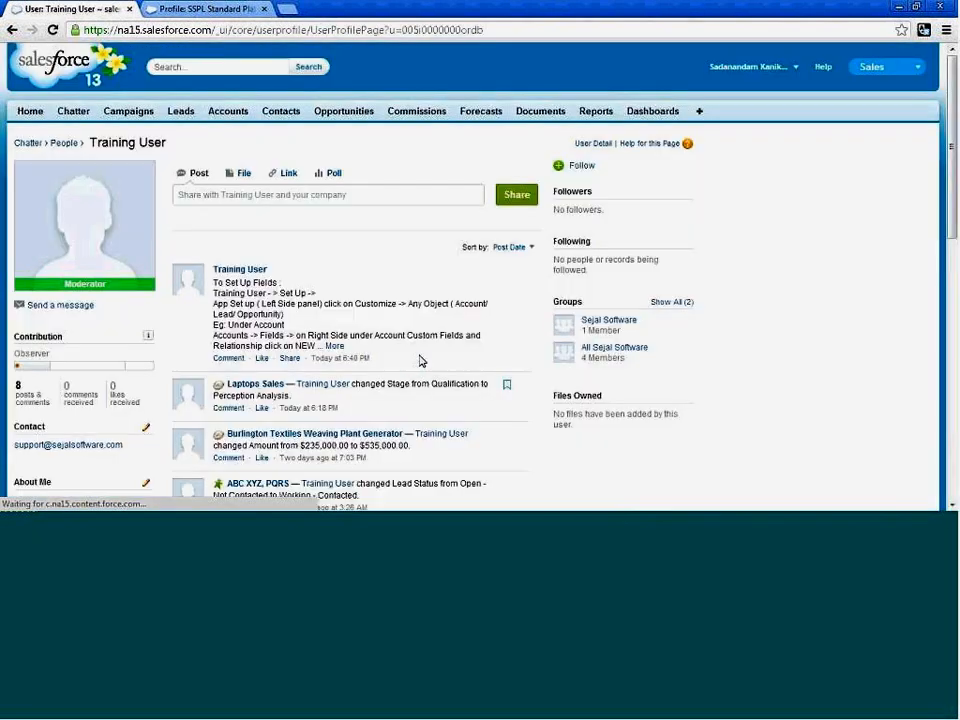
click(592, 143)
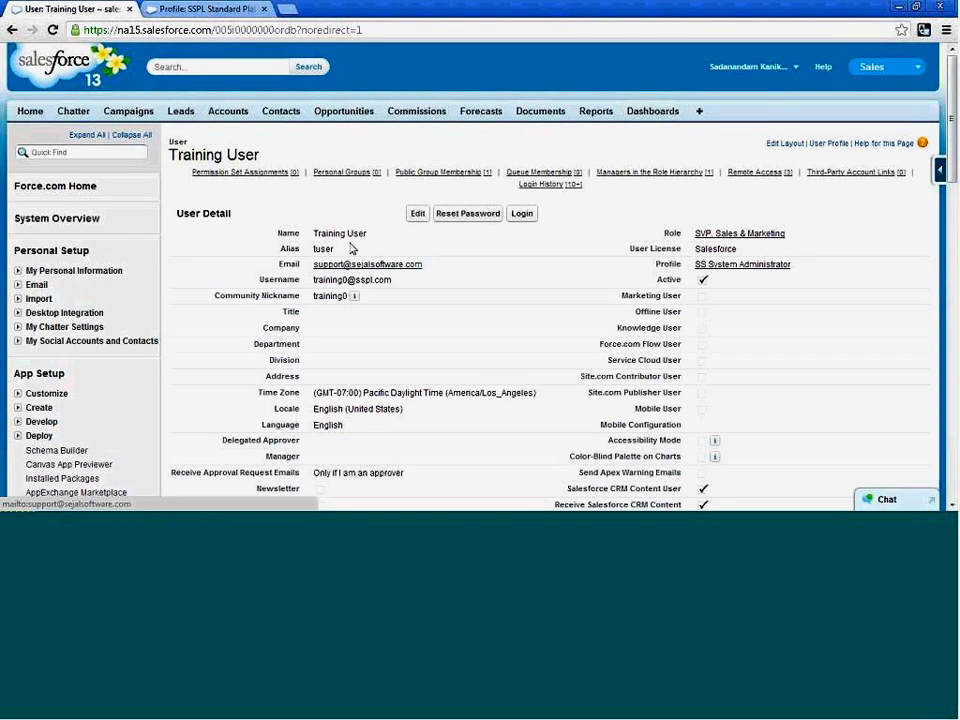
double_click(332, 249)
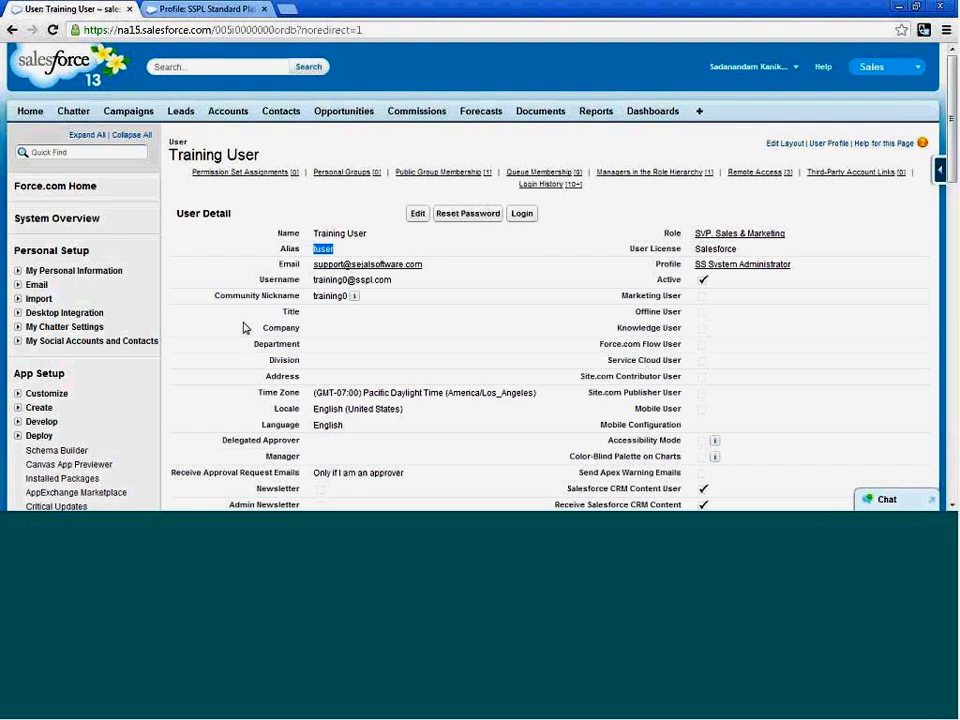
click(12, 31)
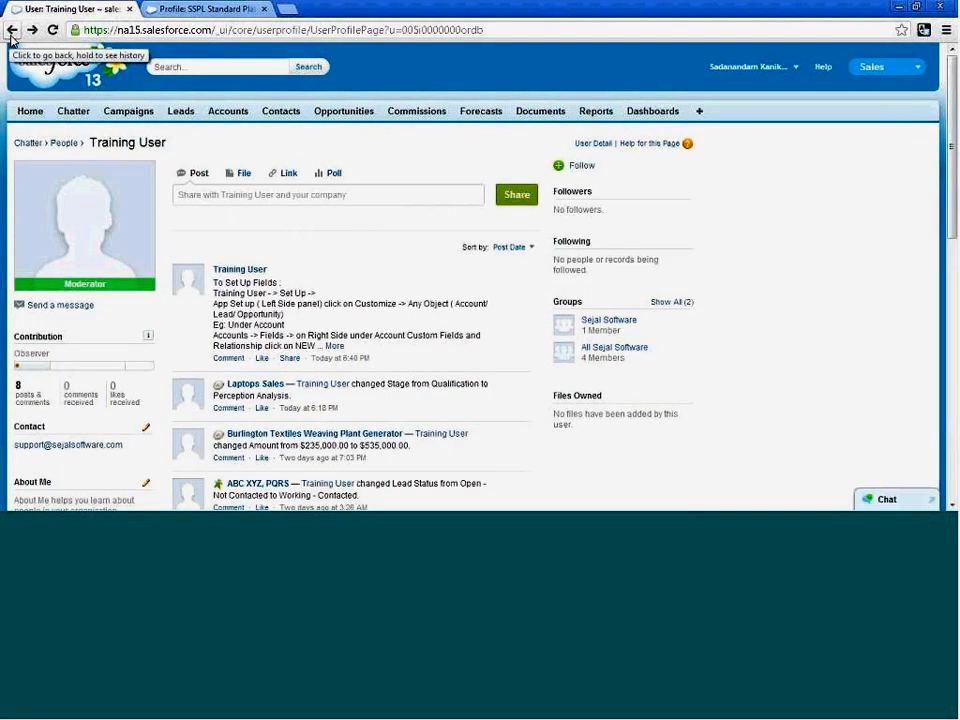
click(12, 31)
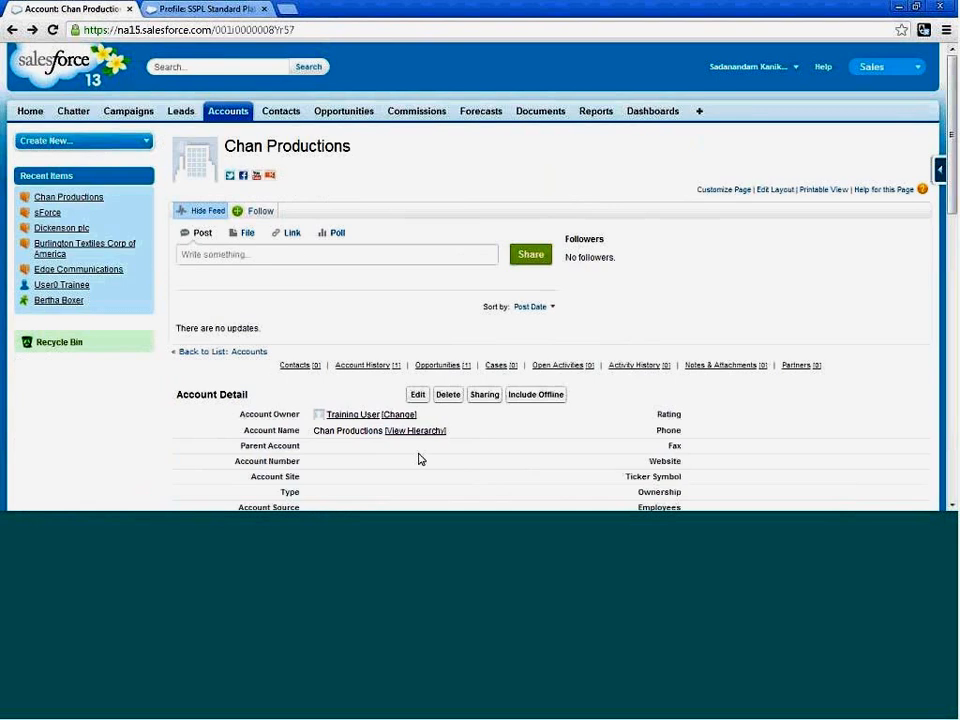
Try to change the Chan Productions account's owner to User0 Trainee, and return to the Accounts home page.
click(399, 415)
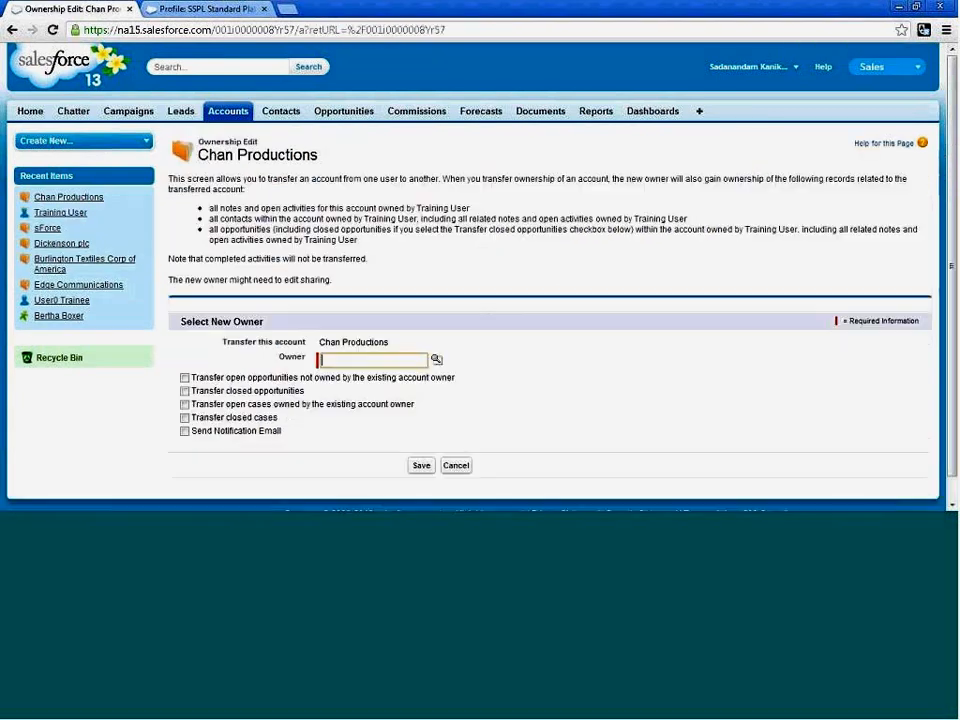
click(436, 359)
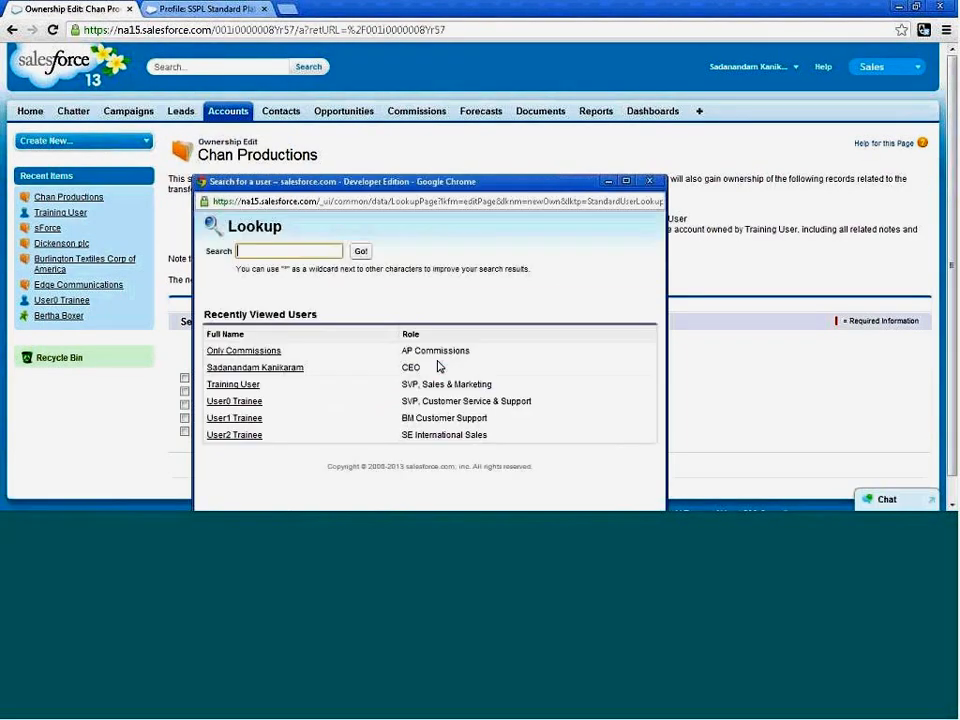
click(250, 402)
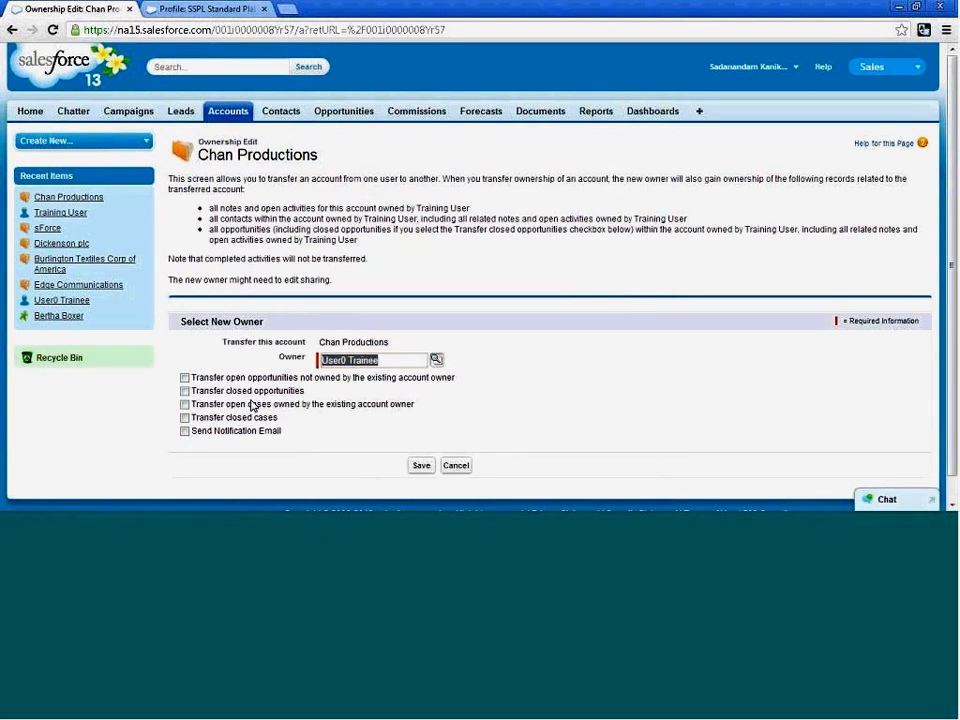
click(419, 466)
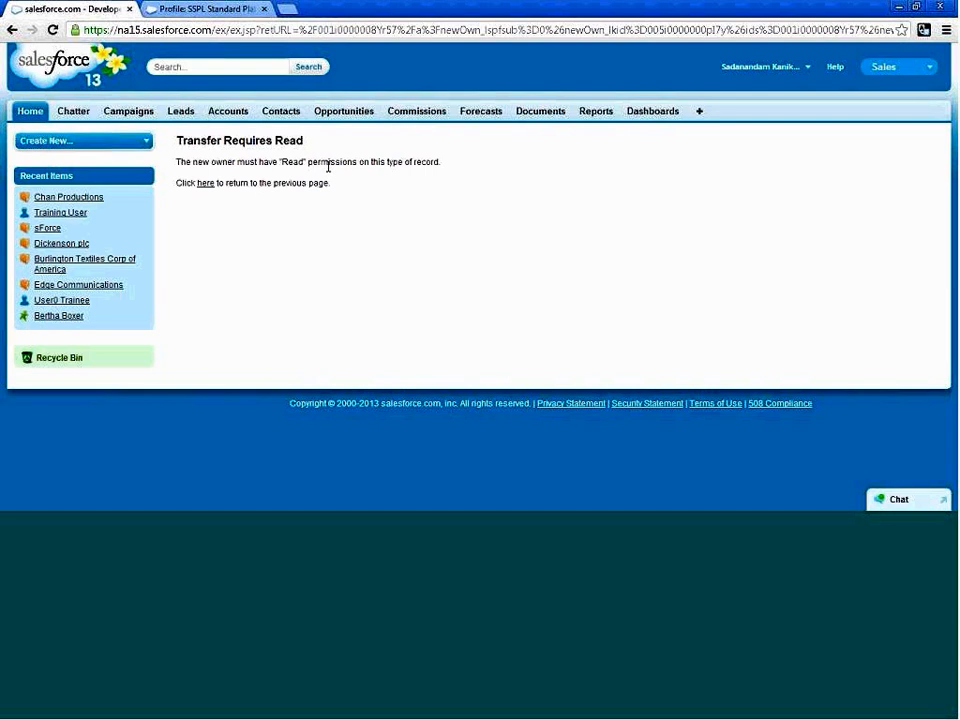
click(13, 30)
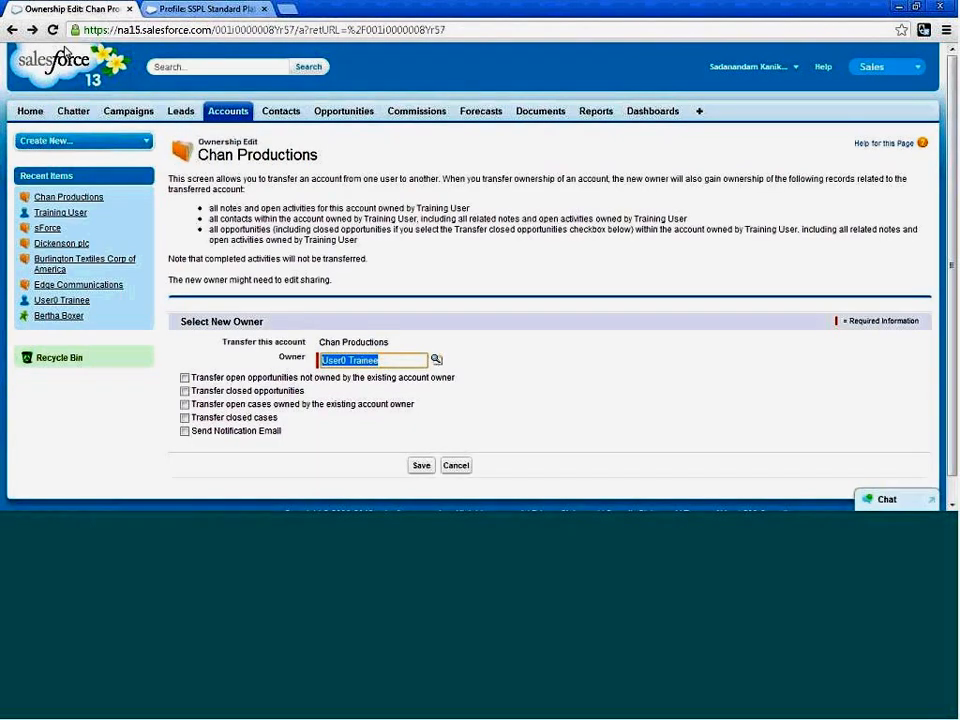
click(14, 32)
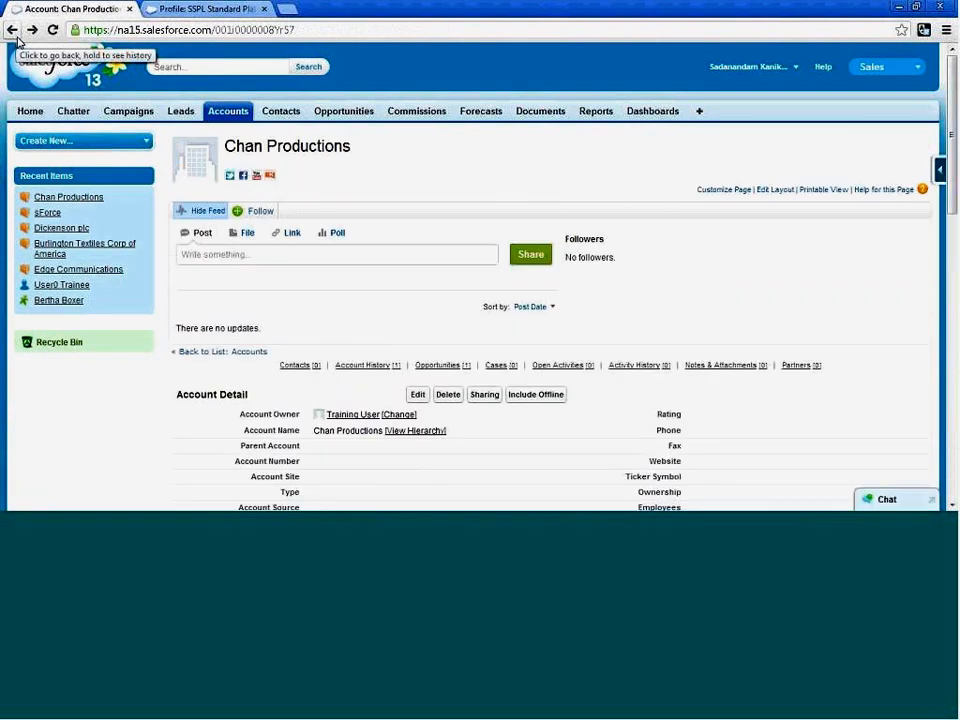
scroll(453, 327, down, 4)
scroll(403, 290, up, 2)
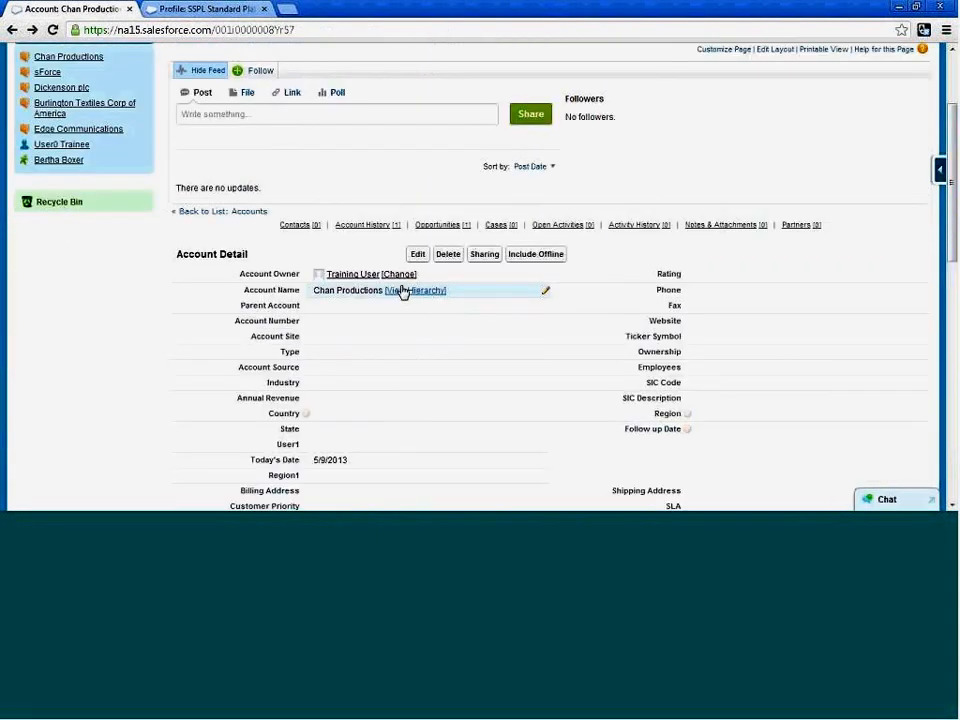
click(13, 31)
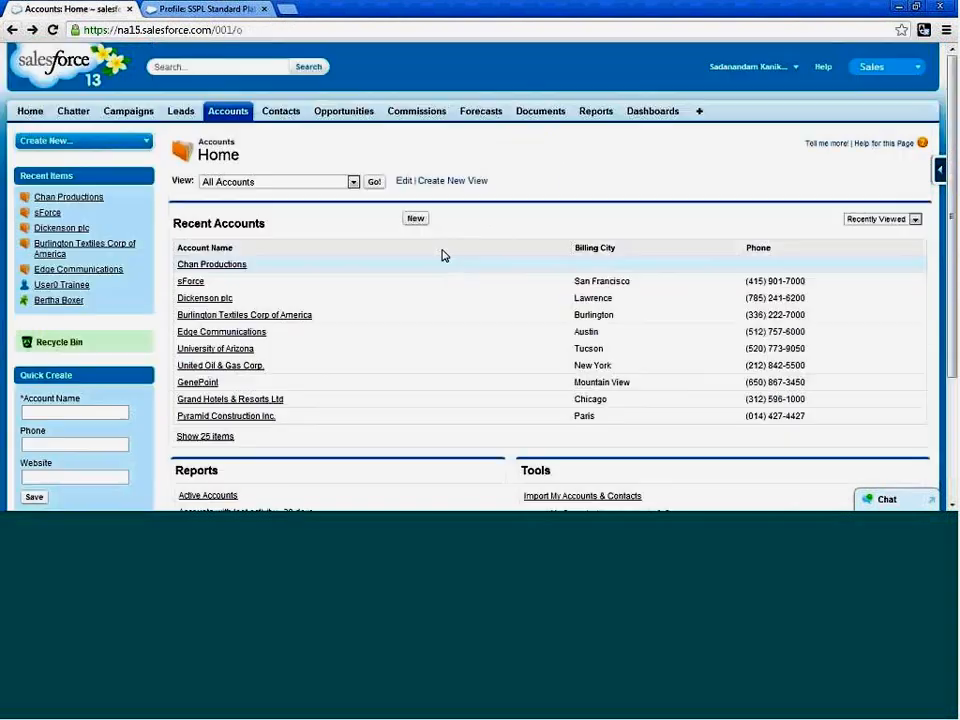
Open User0 Trainee's record from the setup user list and examine the details of the assigned SVP, Customer Service & Support role.
click(792, 68)
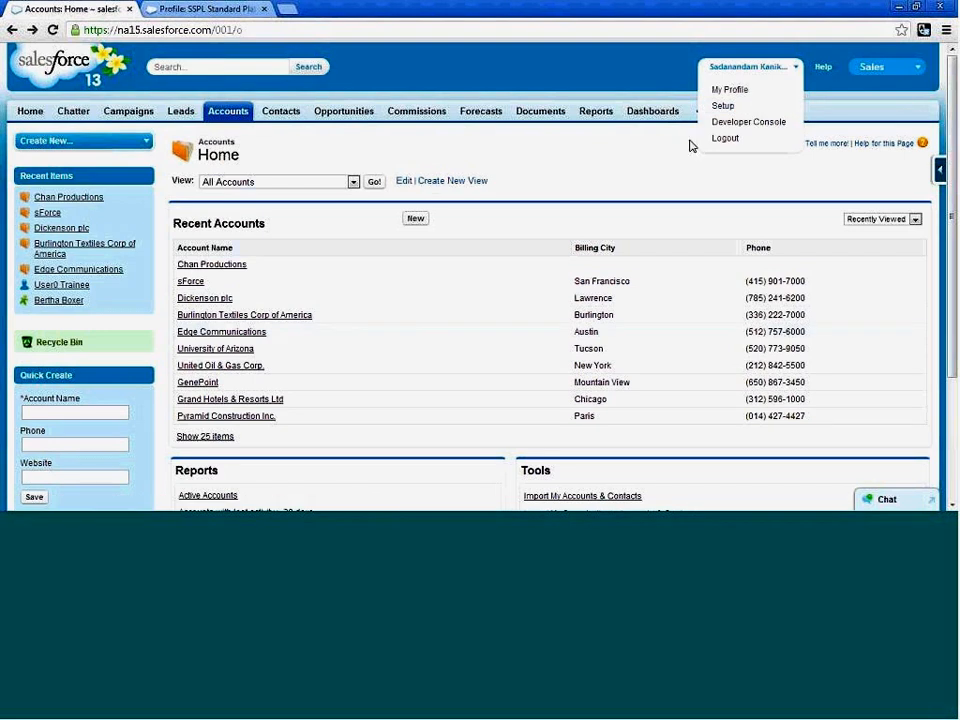
click(722, 106)
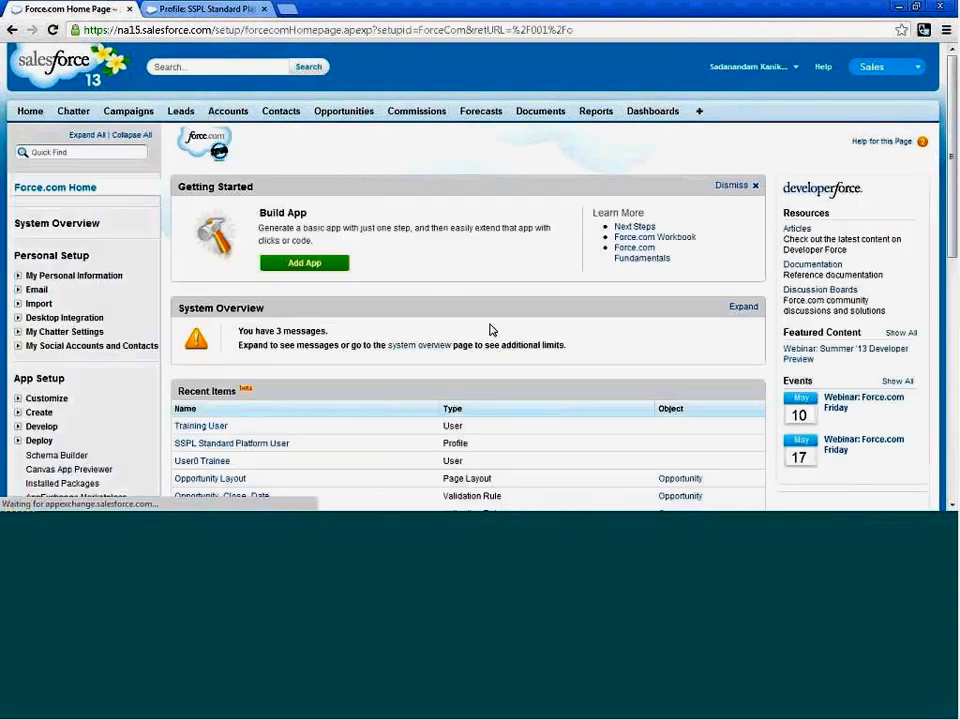
scroll(14, 285, down, 5)
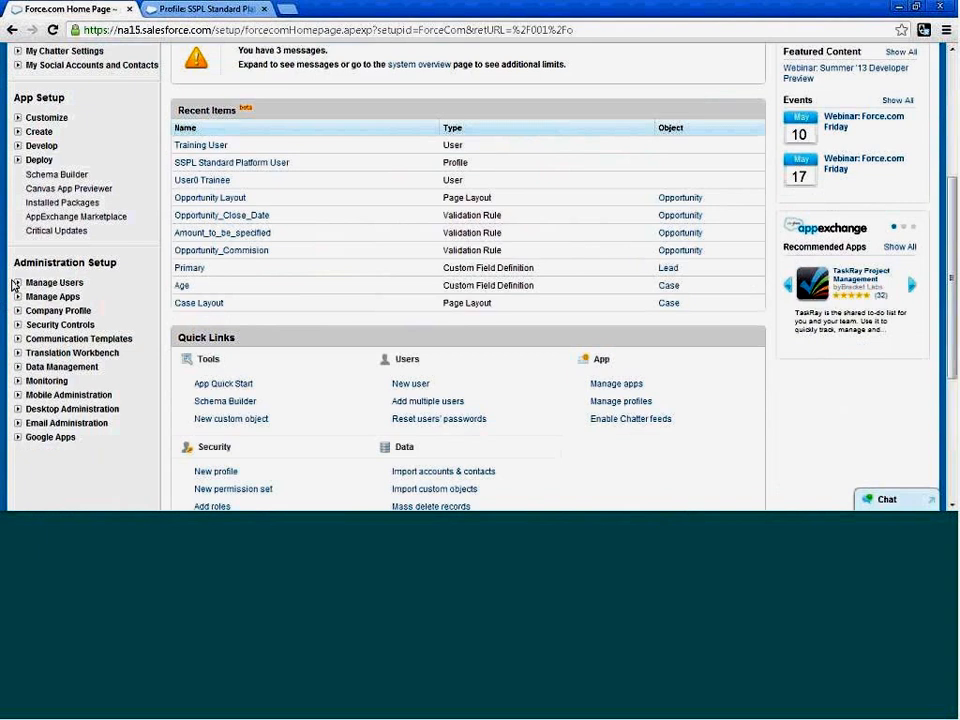
click(15, 284)
click(50, 298)
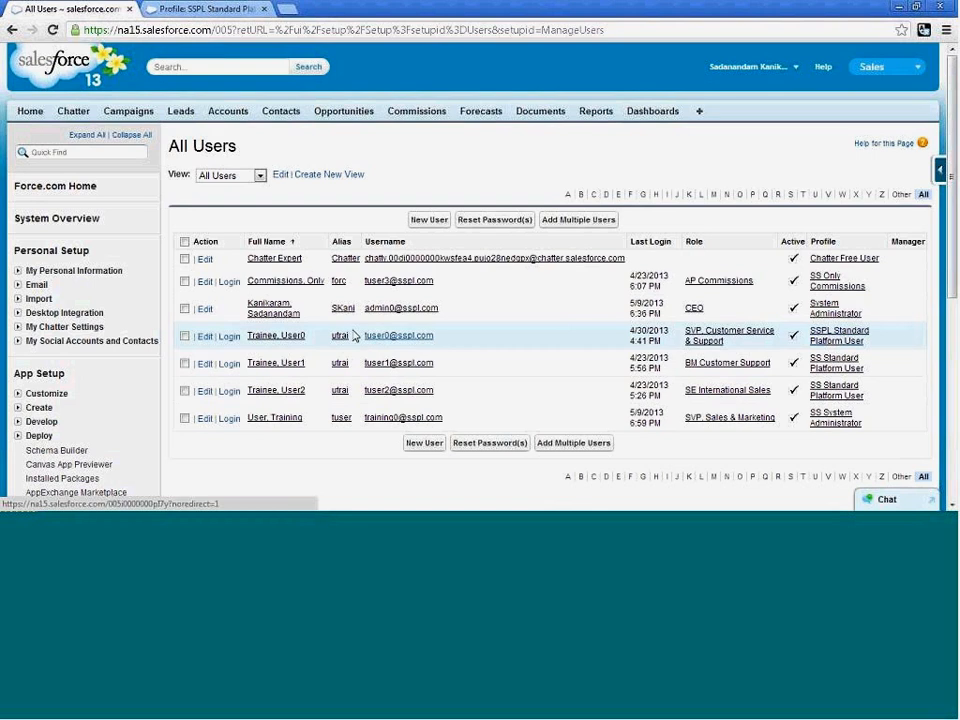
click(275, 339)
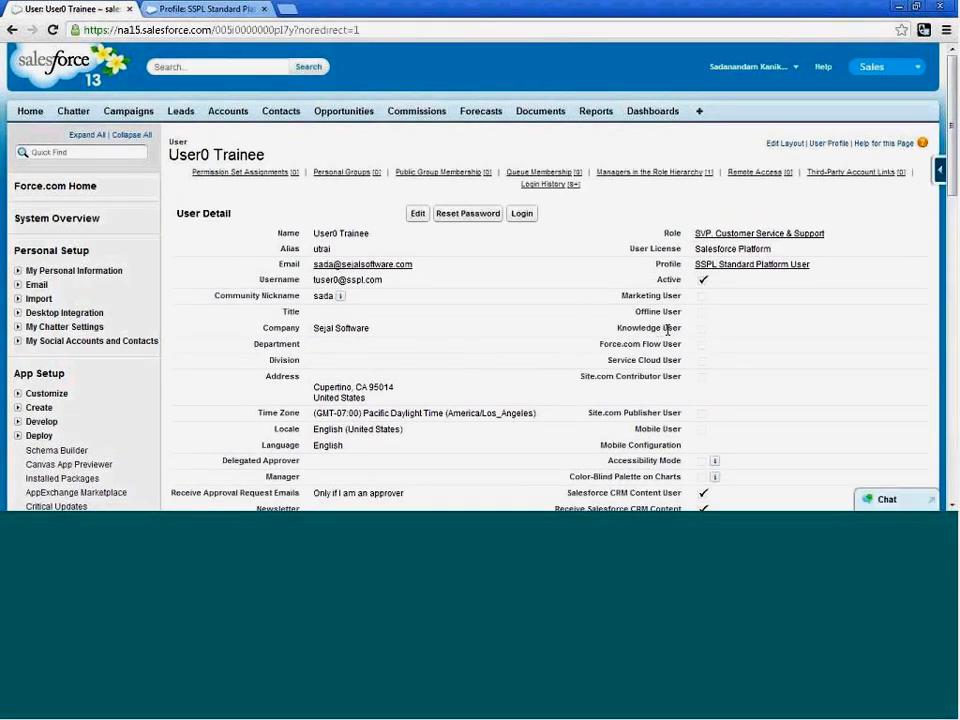
click(750, 237)
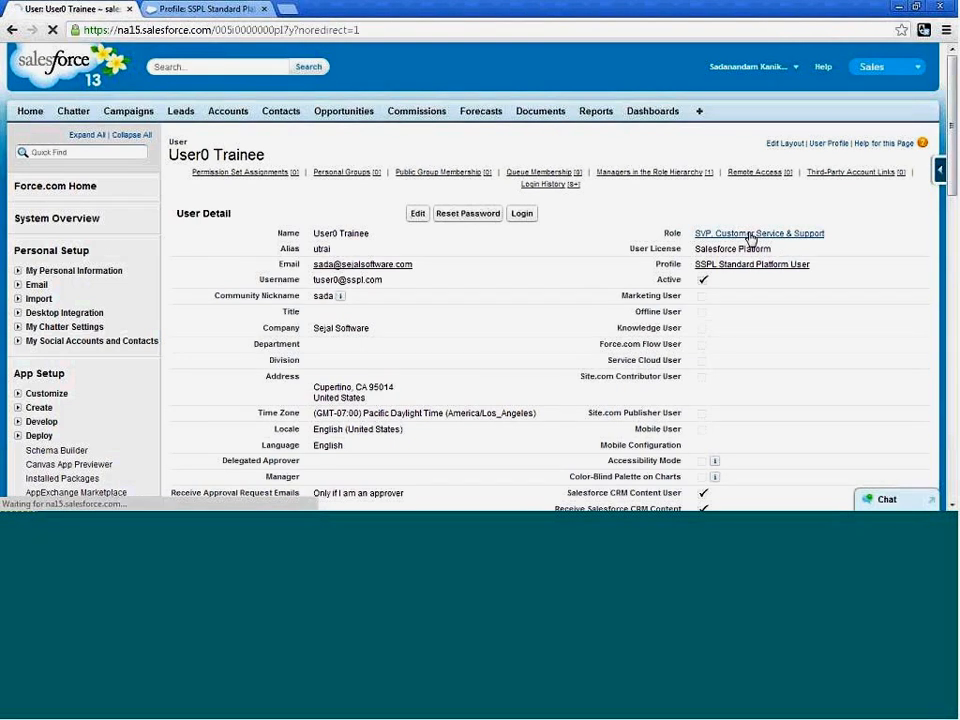
scroll(311, 403, down, 3)
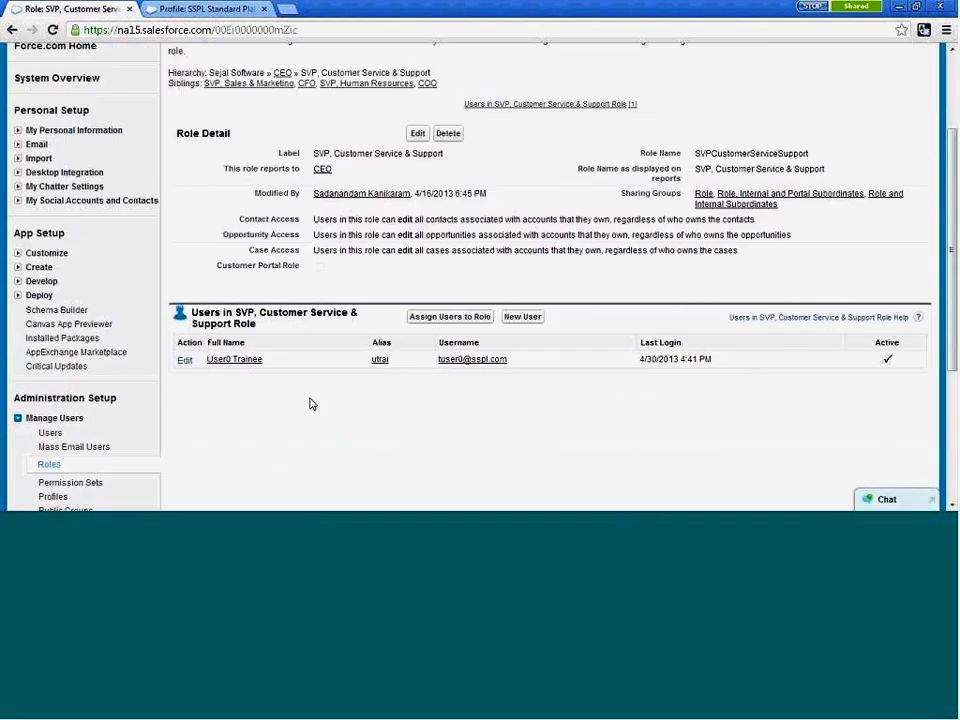
scroll(311, 403, down, 3)
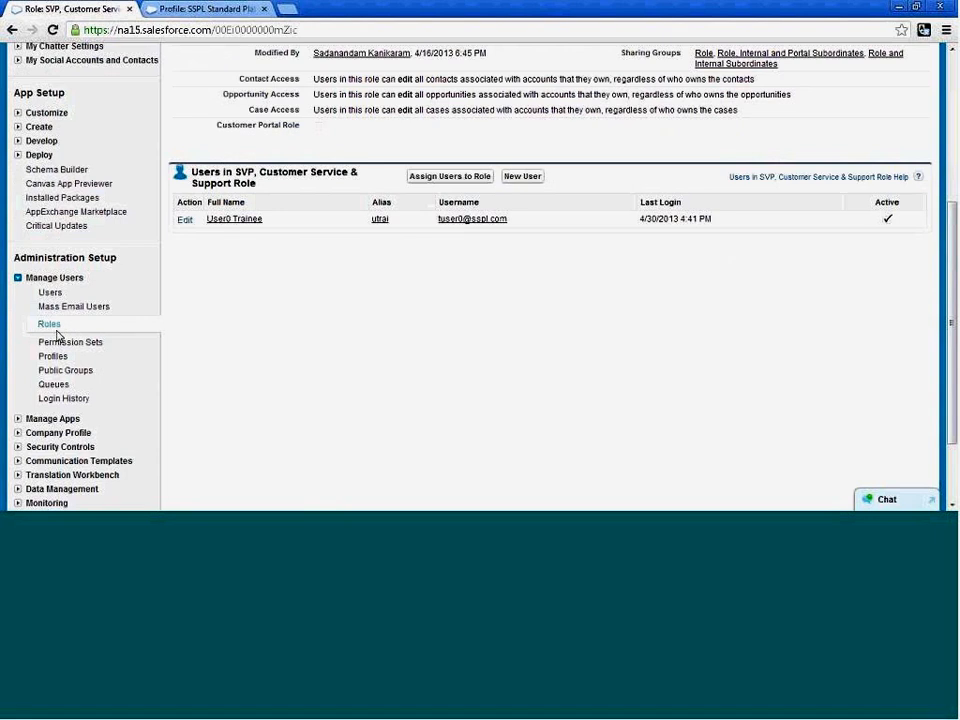
Check the roles overview, re-examine the SVP, Customer Service & Support role and its assigned user, and return to the All Users list.
click(50, 326)
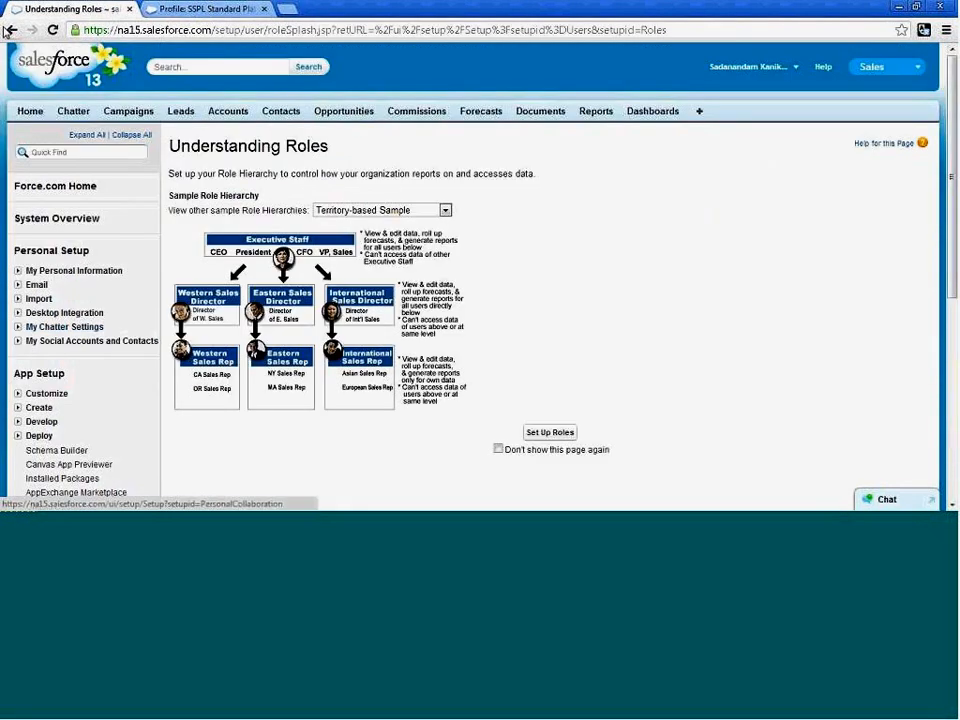
click(9, 30)
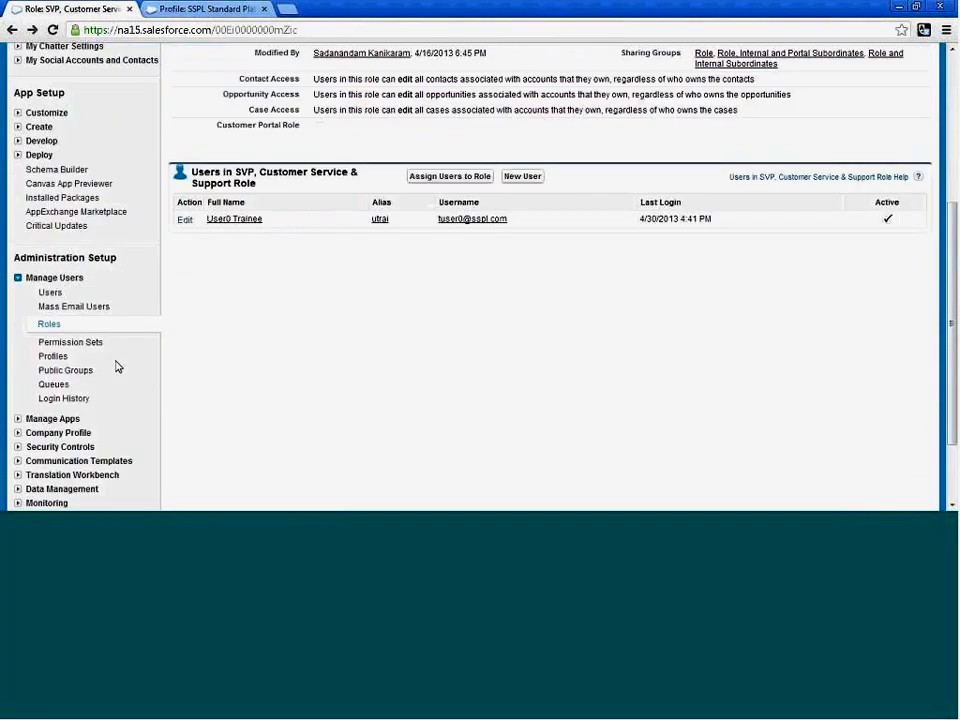
scroll(116, 367, down, 2)
click(49, 189)
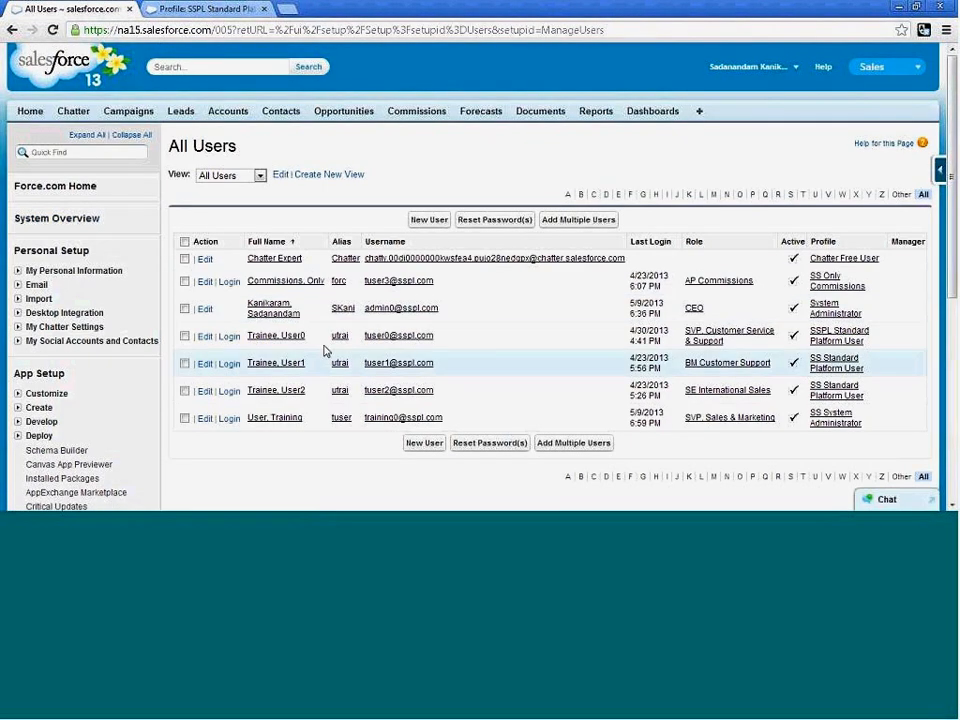
click(715, 340)
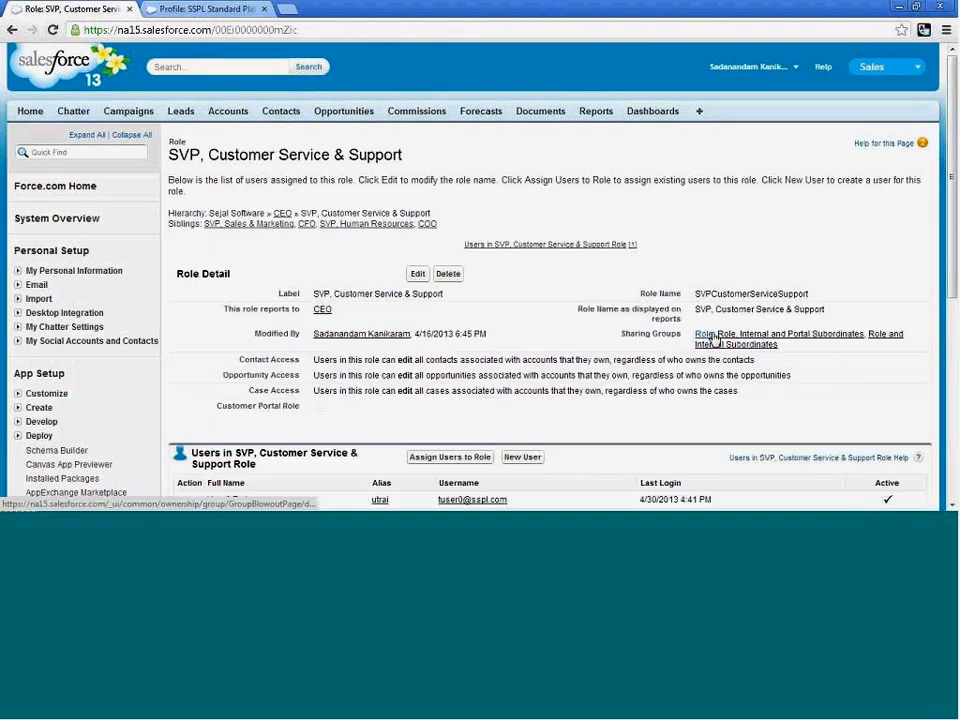
scroll(600, 407, down, 1)
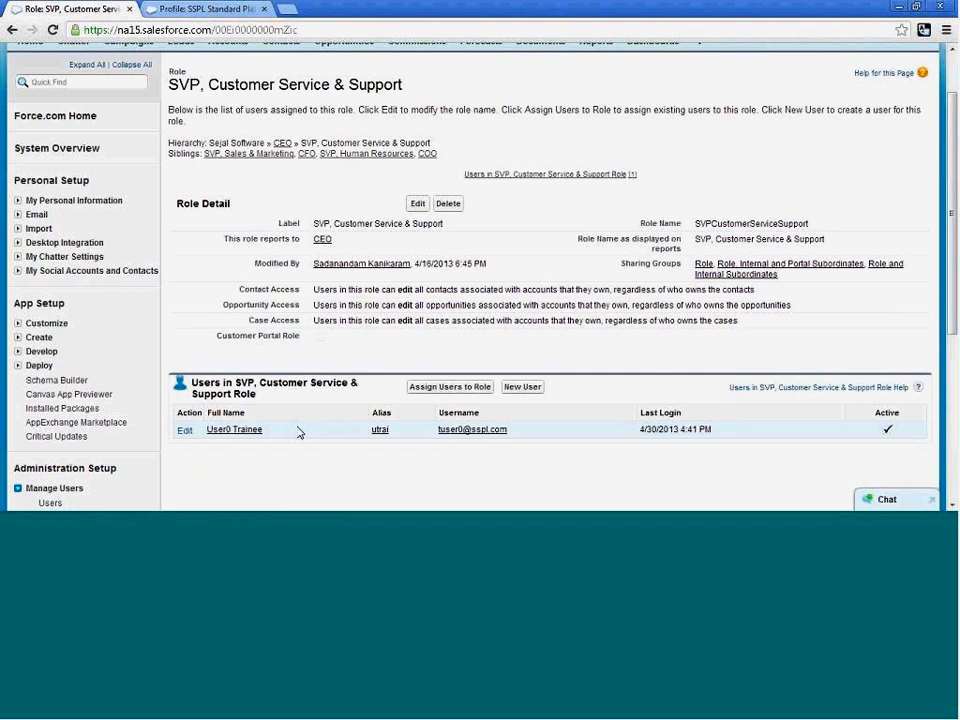
click(238, 438)
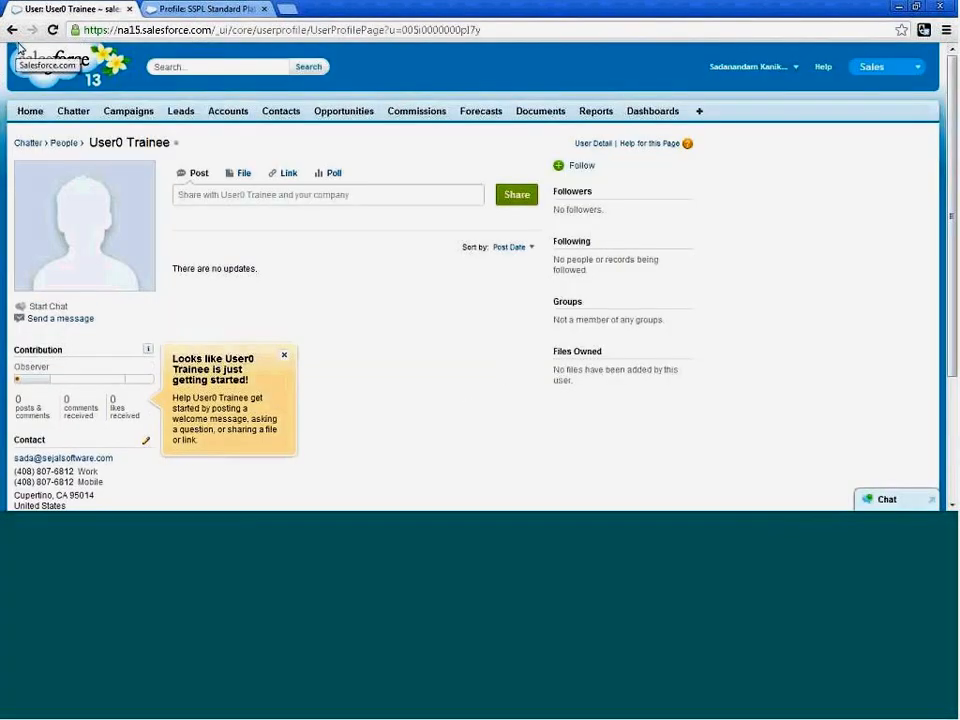
click(12, 29)
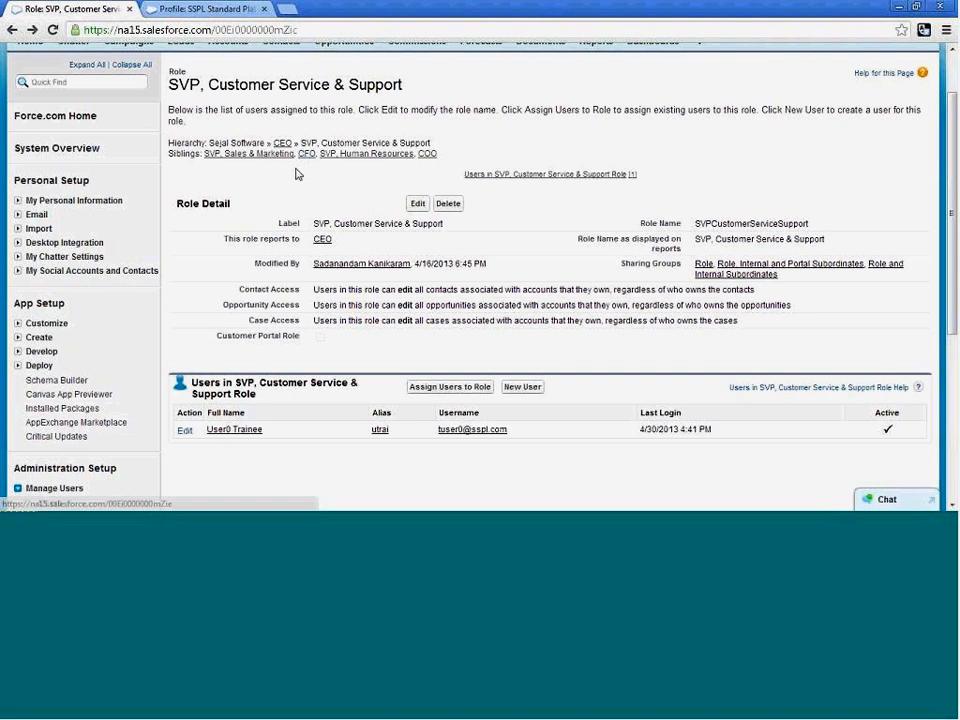
click(13, 31)
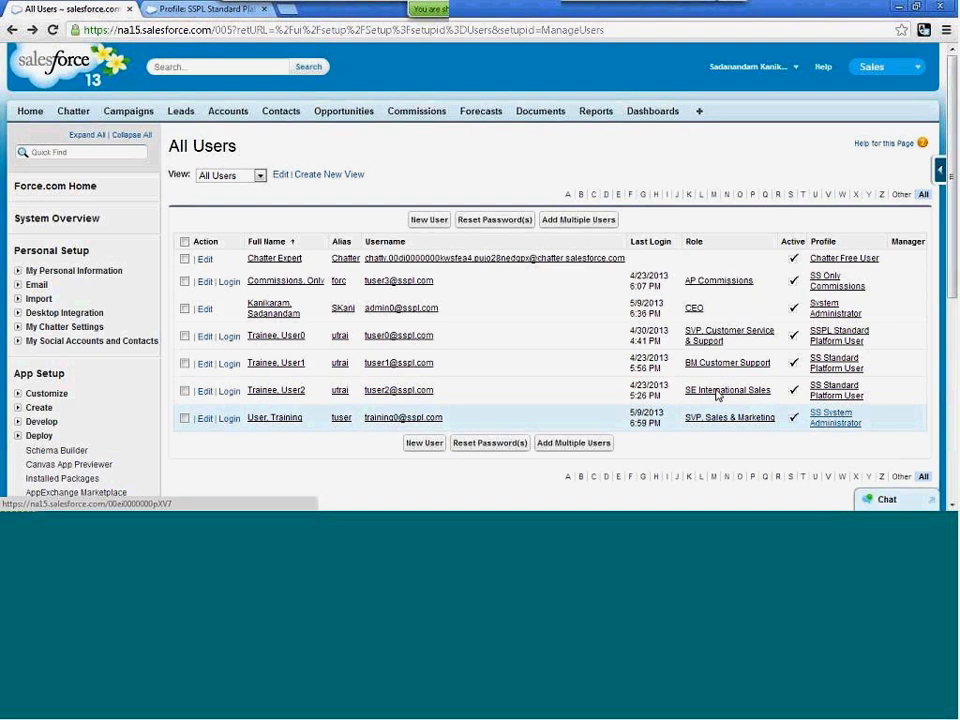
Open the Chan Productions account and save an ownership change with Training User as the owner.
click(227, 113)
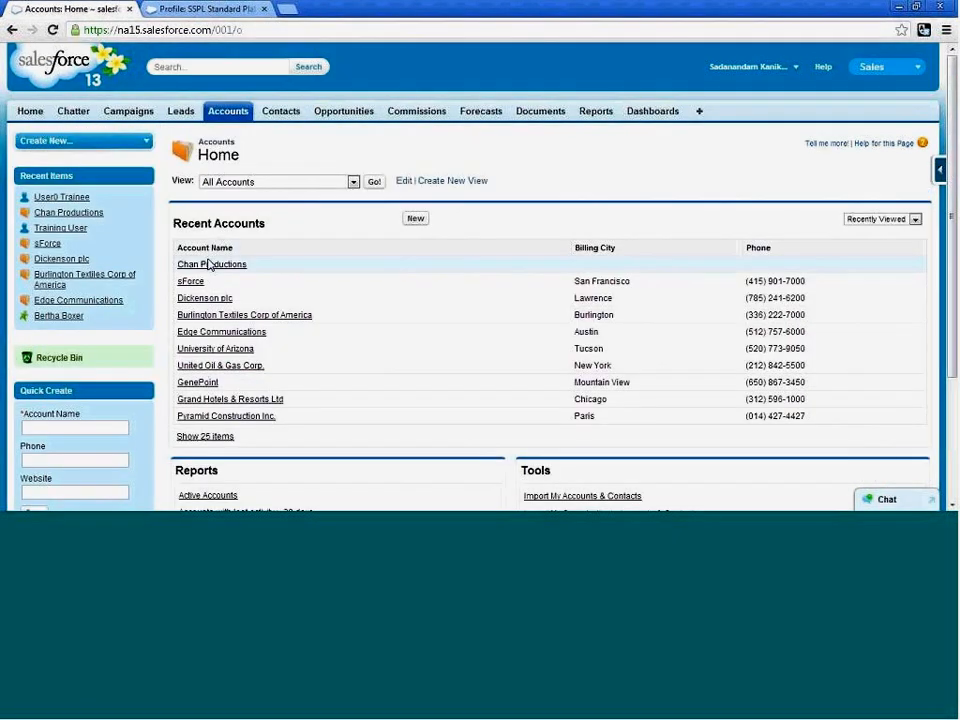
click(209, 264)
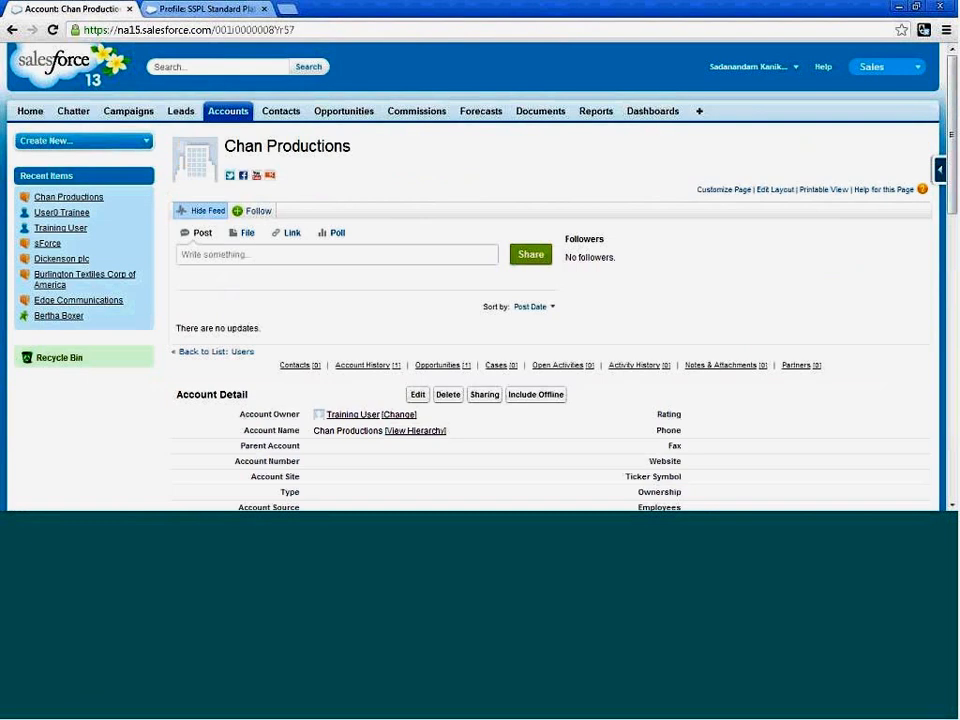
click(406, 413)
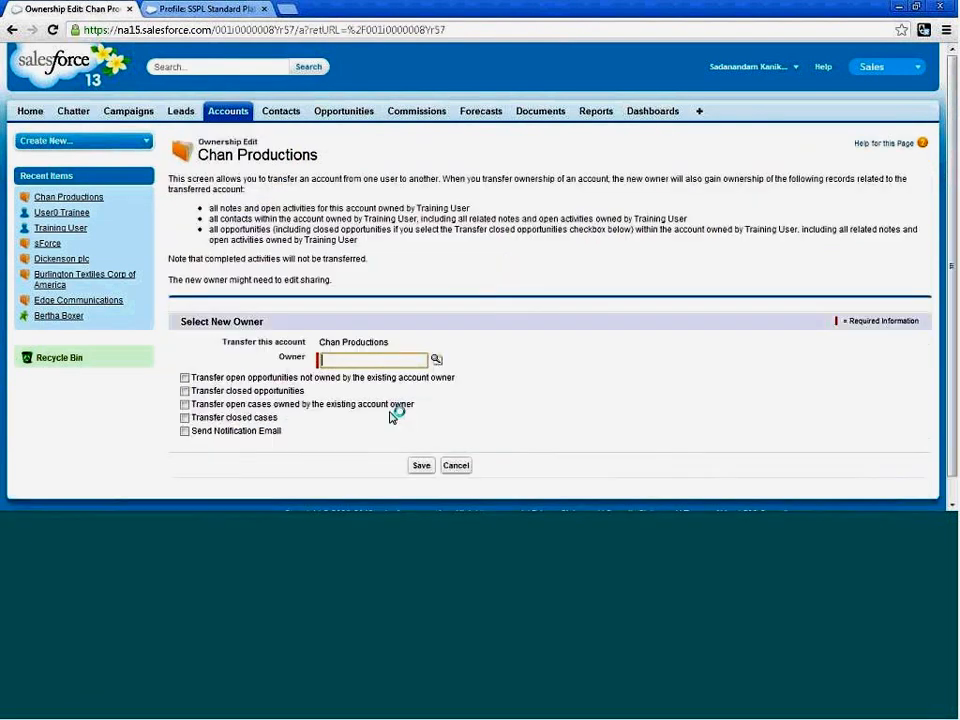
click(435, 361)
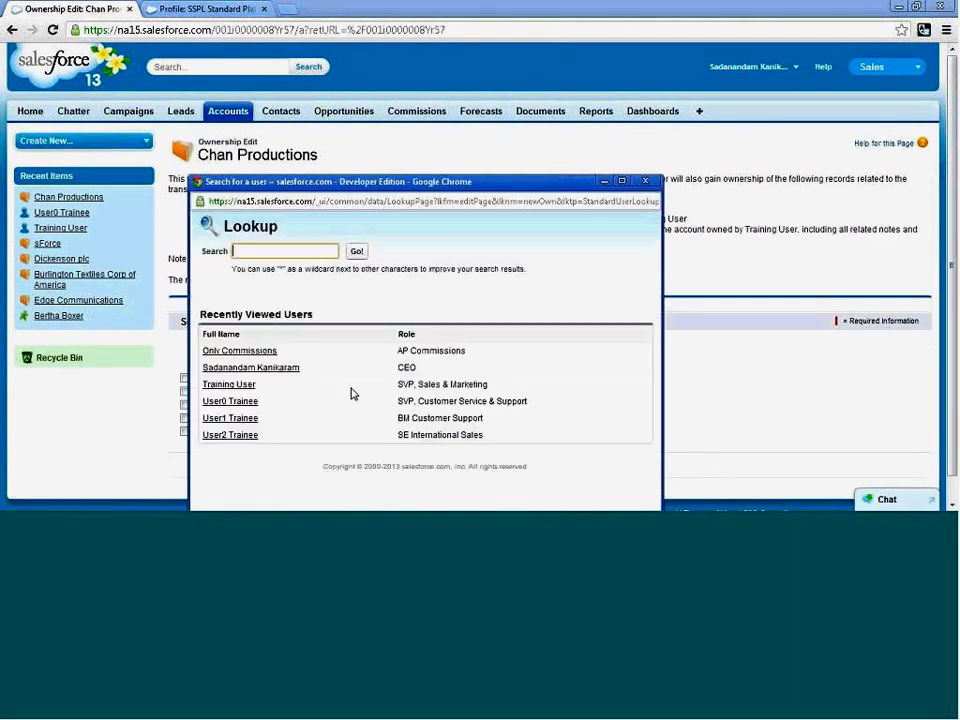
click(225, 388)
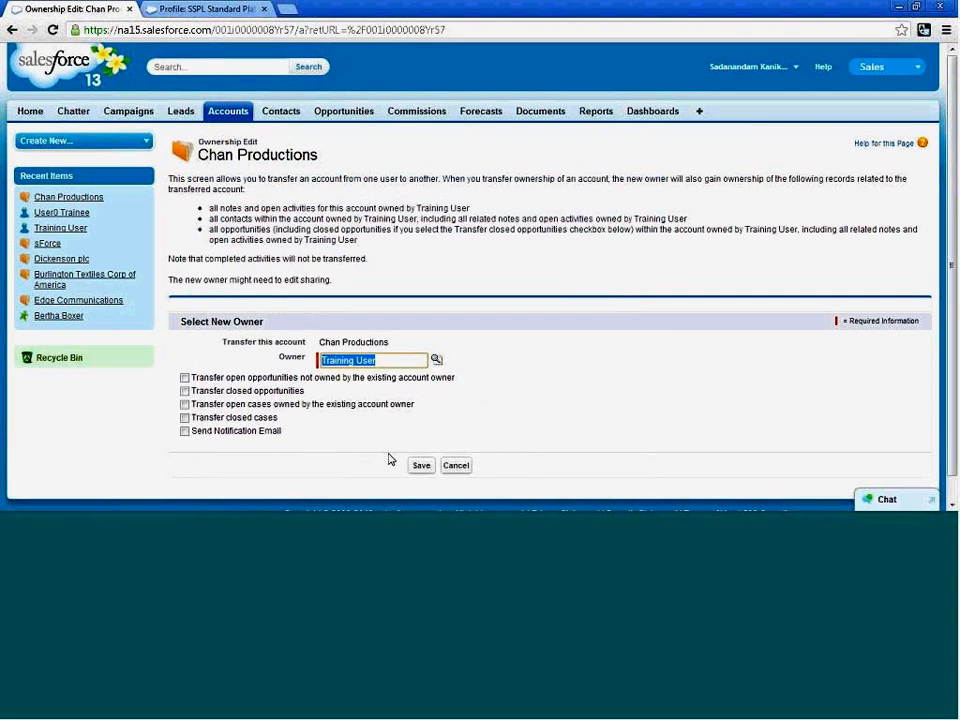
click(420, 466)
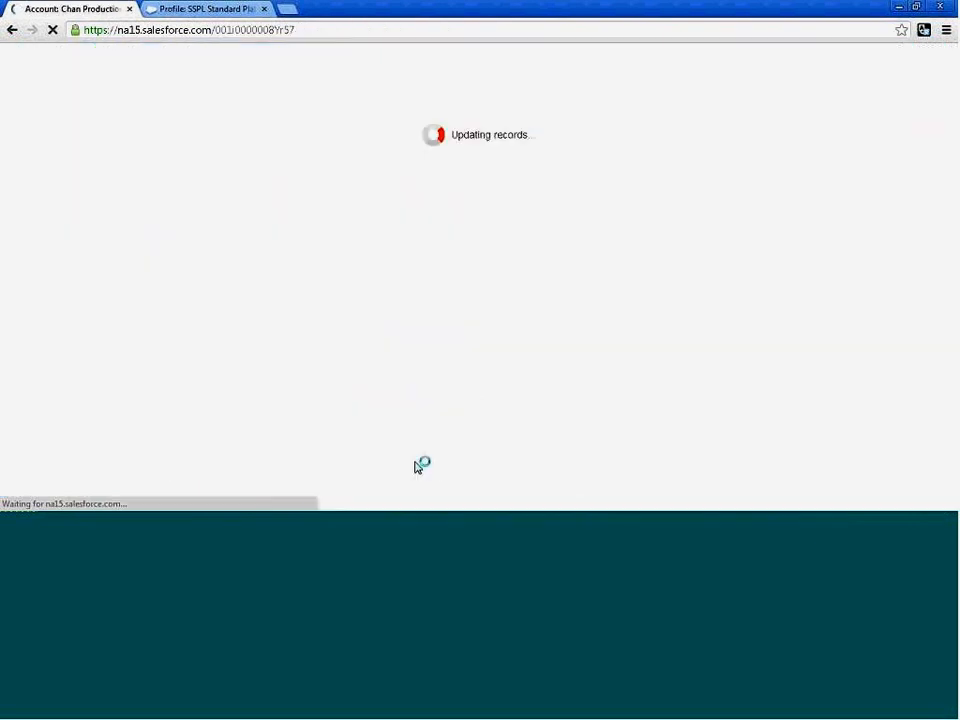
Change the Chan Productions account's owner to the system administrator user with the CEO role.
scroll(549, 439, down, 1)
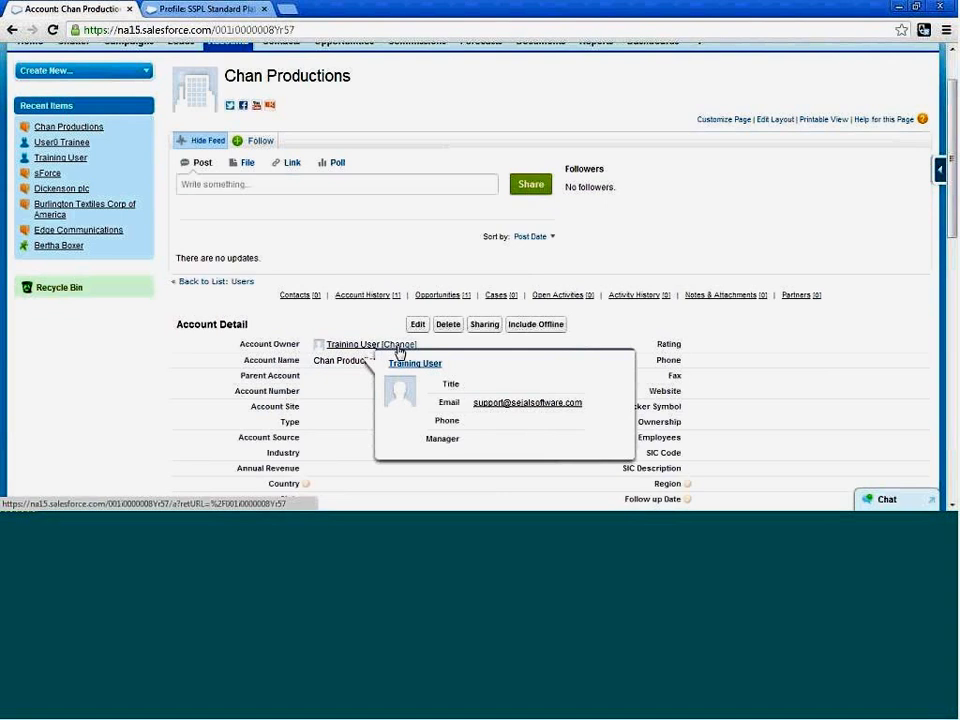
click(399, 345)
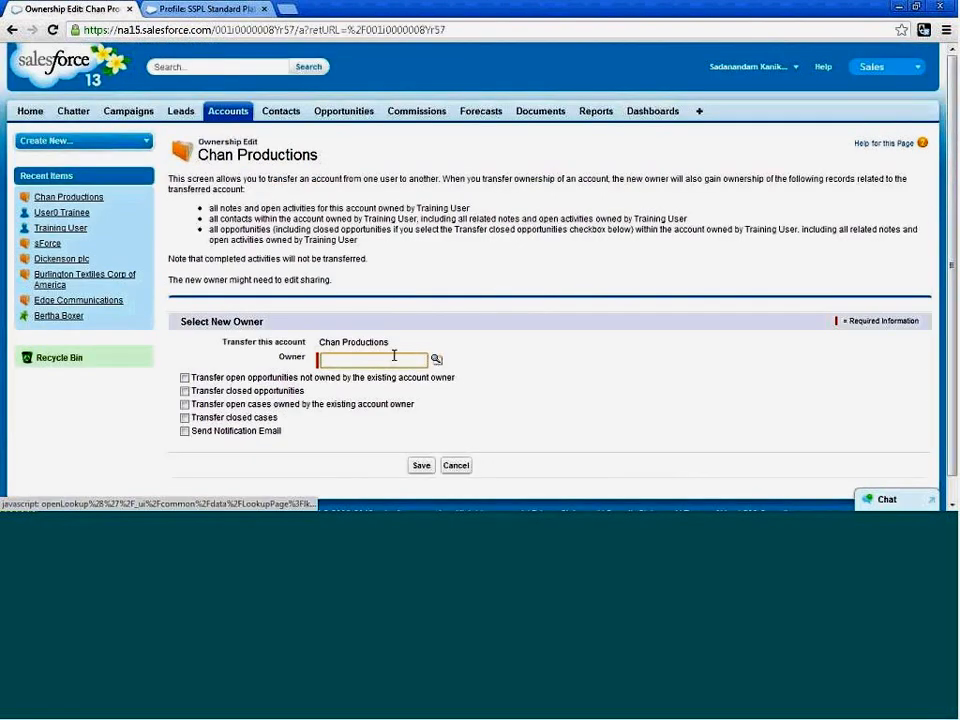
click(436, 362)
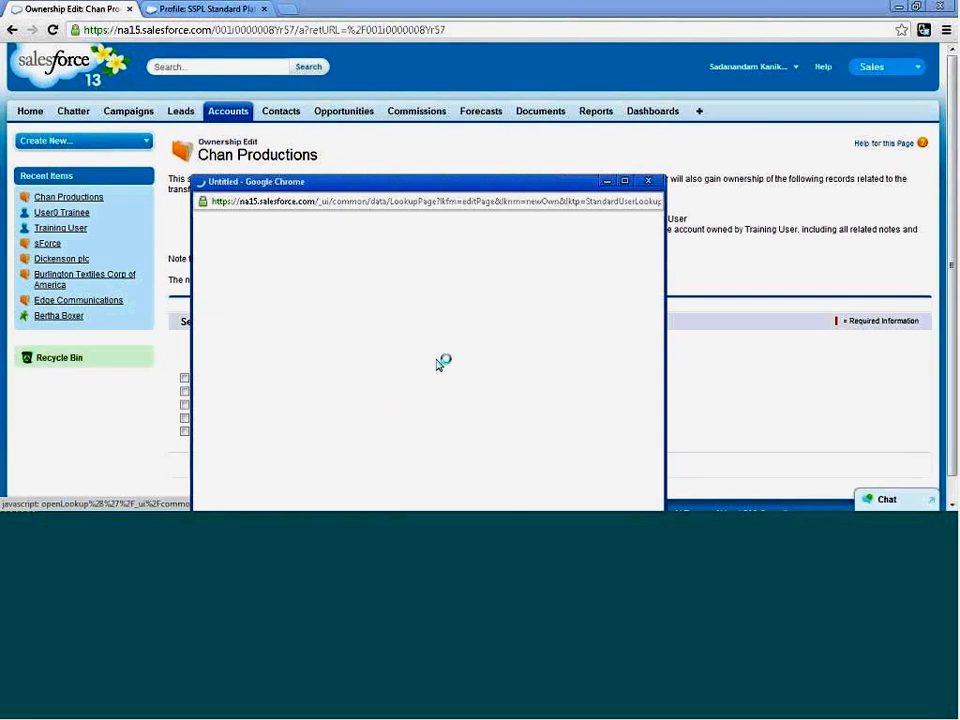
click(258, 369)
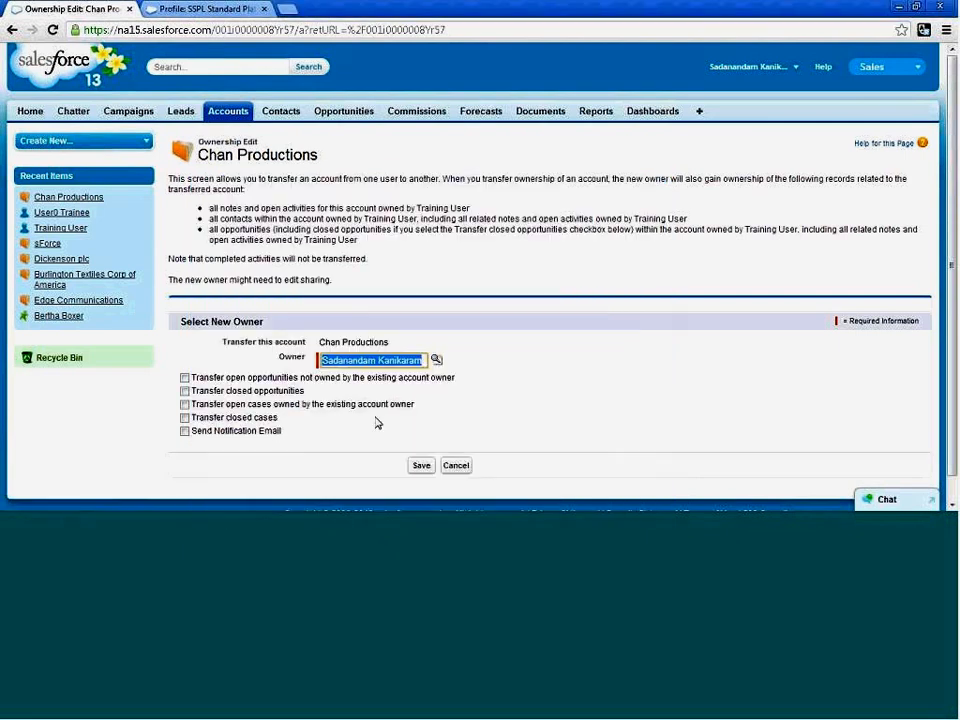
click(418, 466)
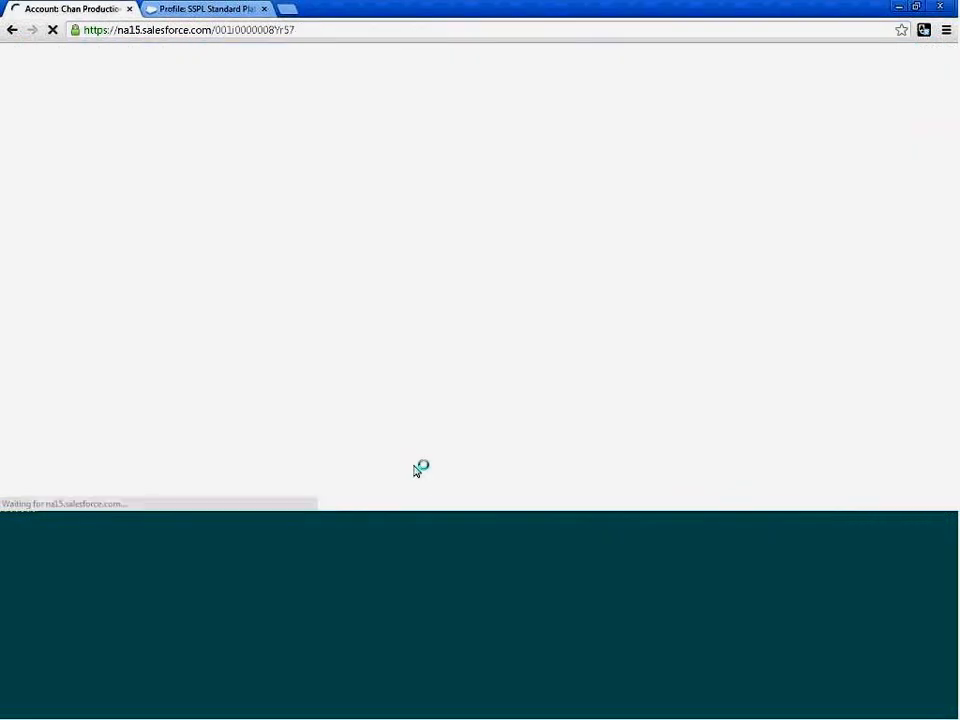
Change the Chan Productions account's owner to Training User and save the transfer.
scroll(443, 448, down, 3)
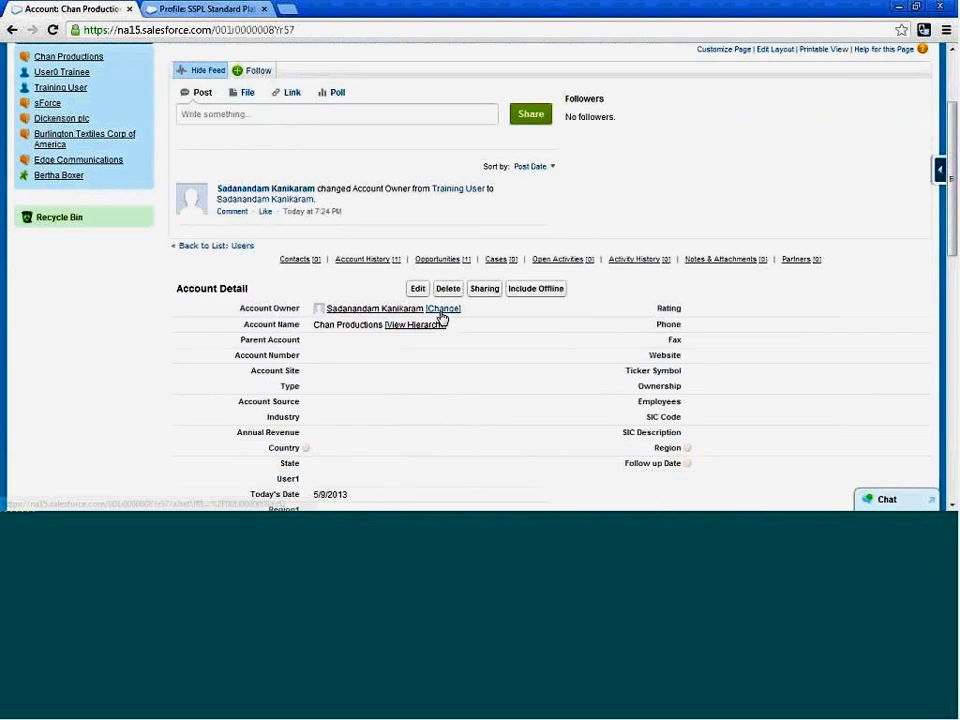
click(441, 310)
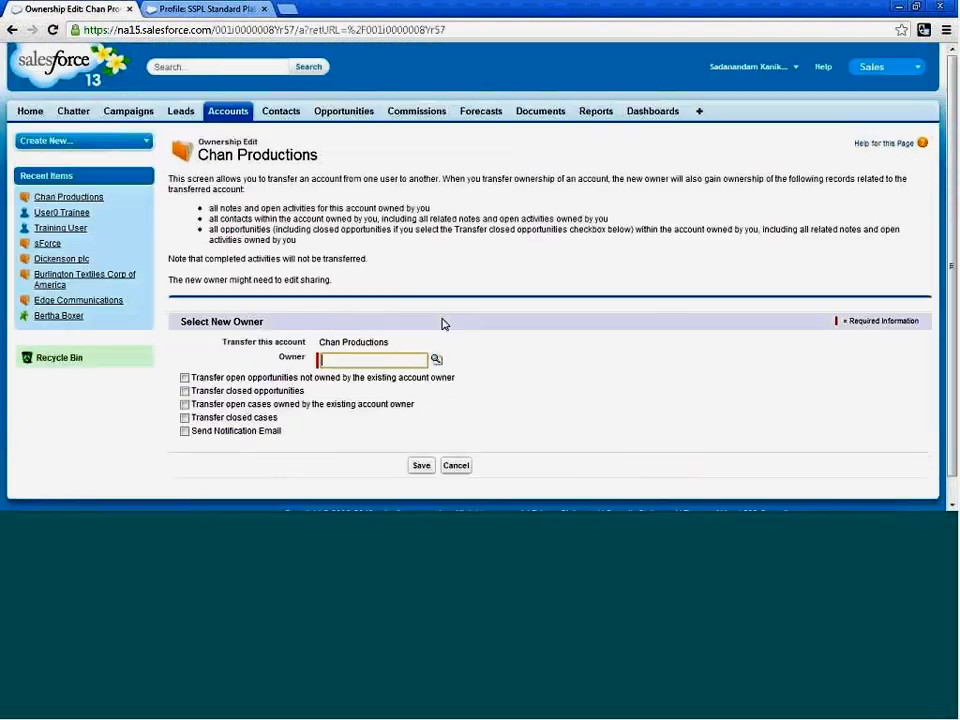
click(436, 359)
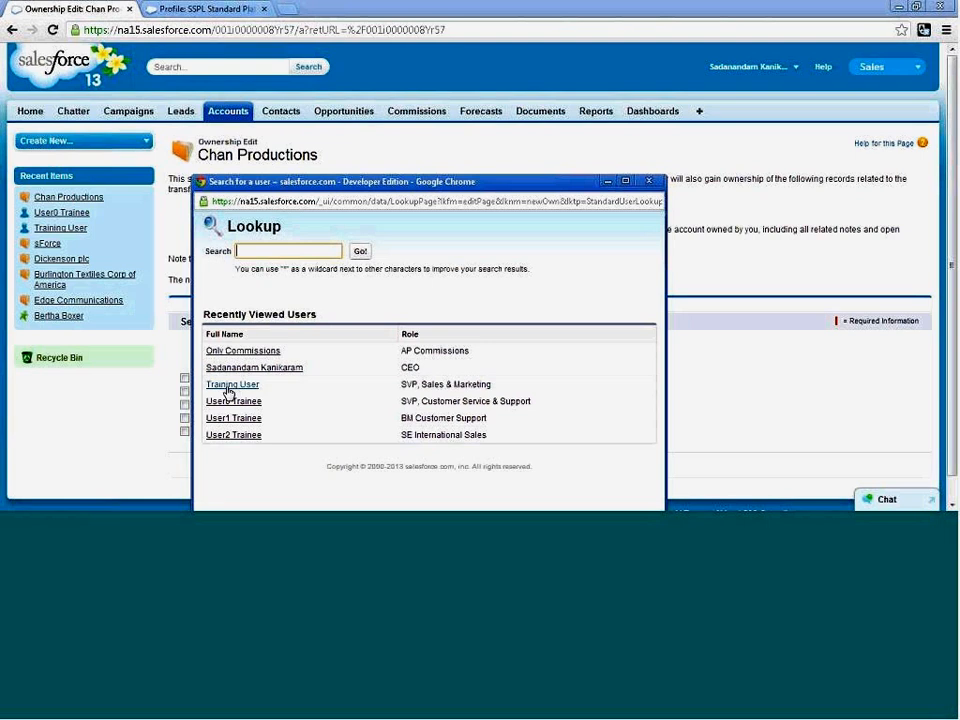
click(231, 385)
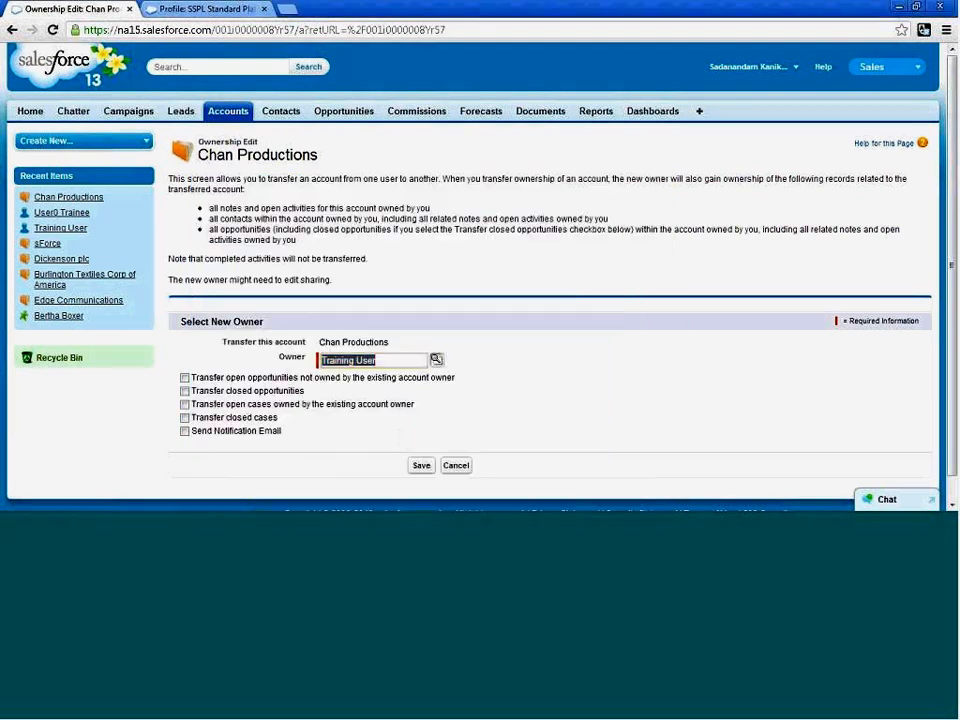
click(422, 465)
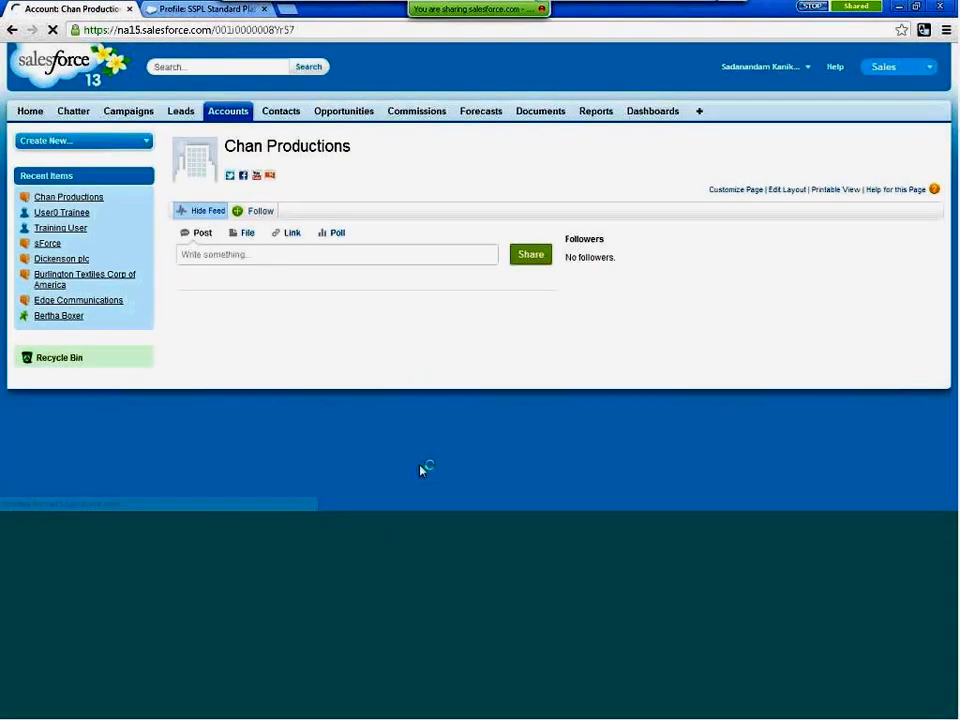
Try to transfer the Chan Productions account to User0 Trainee and read the resulting transfer message.
scroll(481, 398, down, 2)
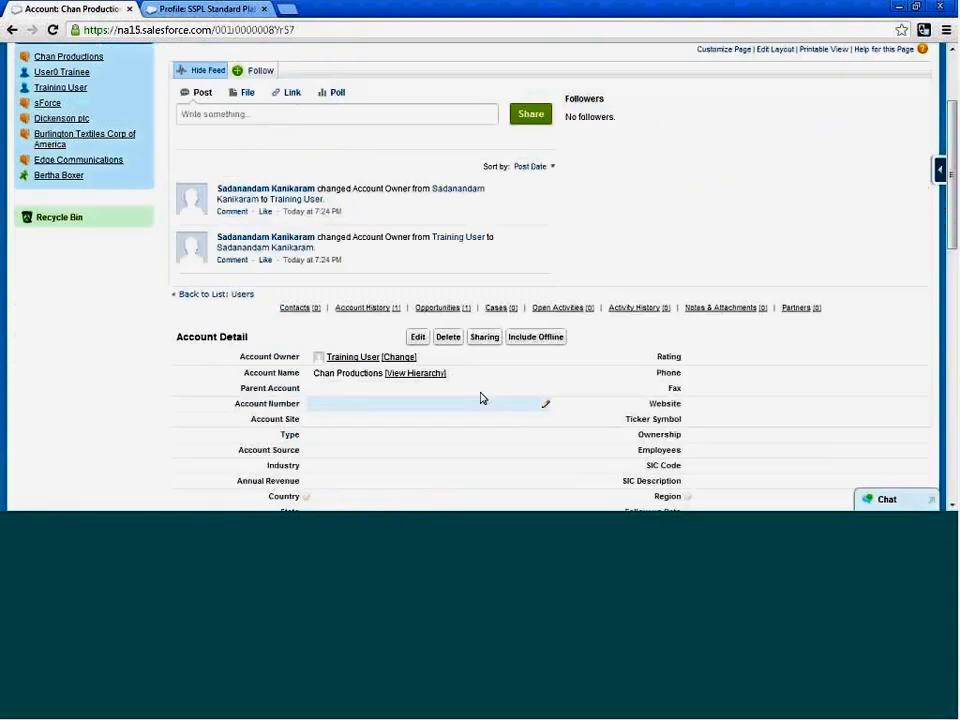
click(399, 359)
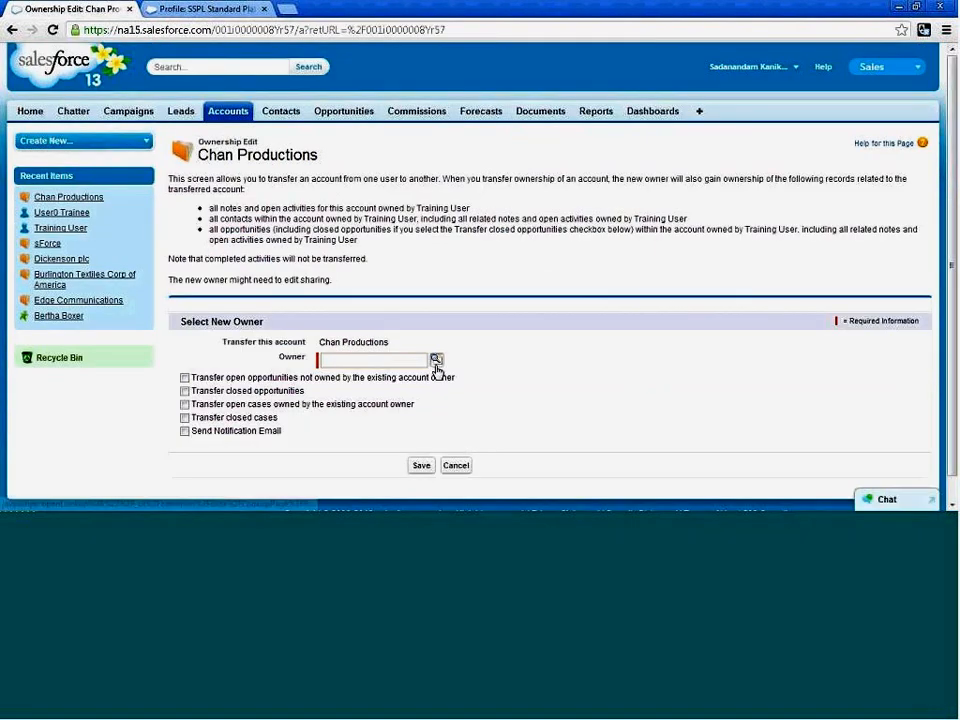
click(434, 361)
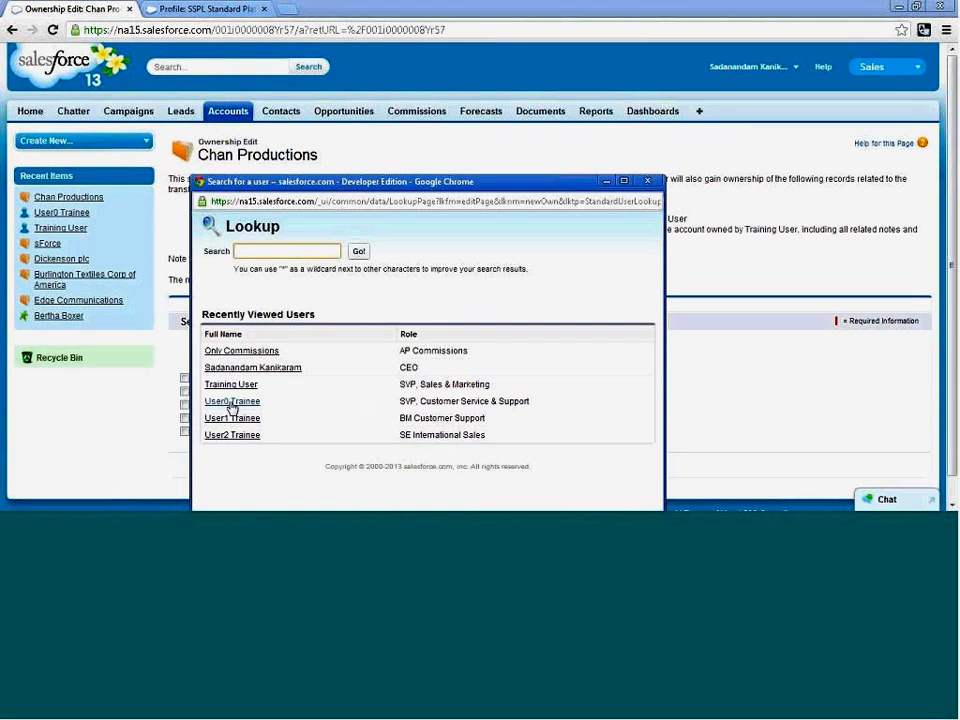
click(231, 402)
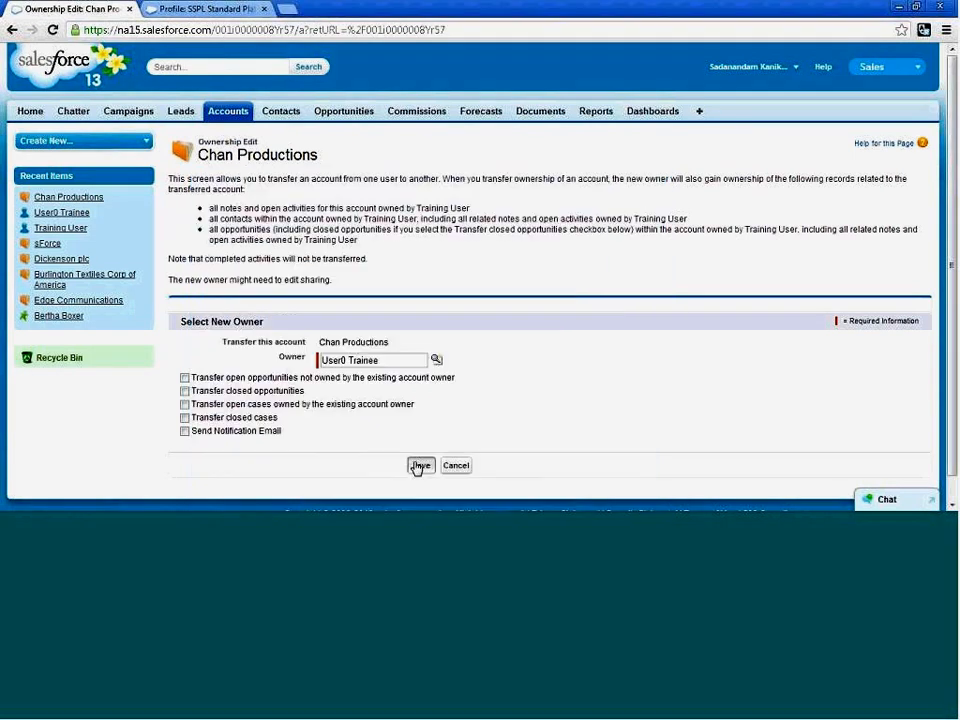
click(419, 465)
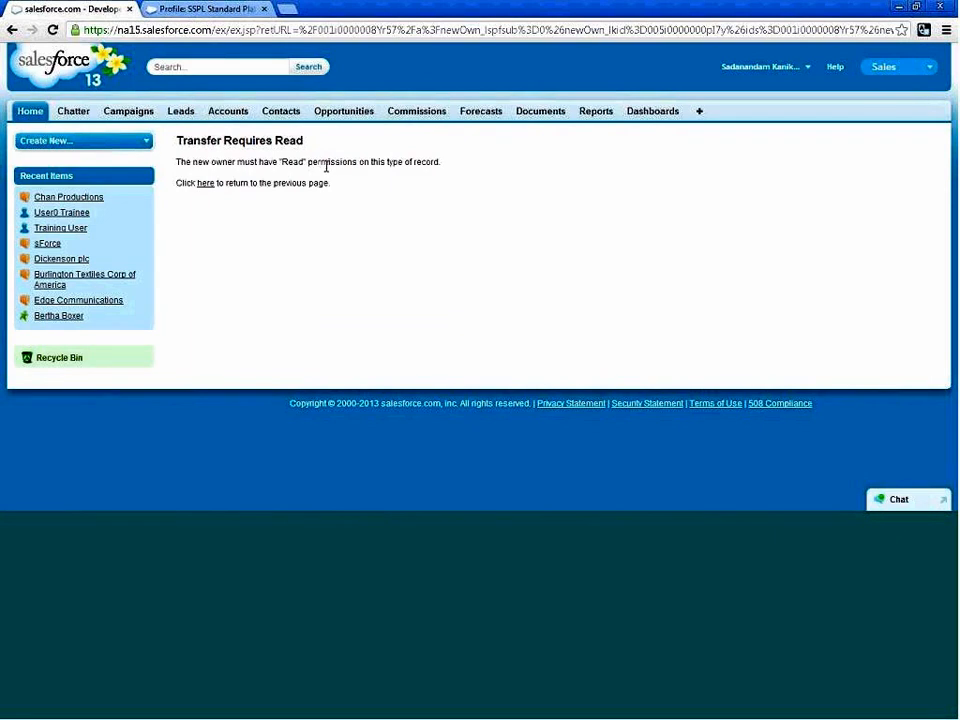
drag(439, 162, 178, 166)
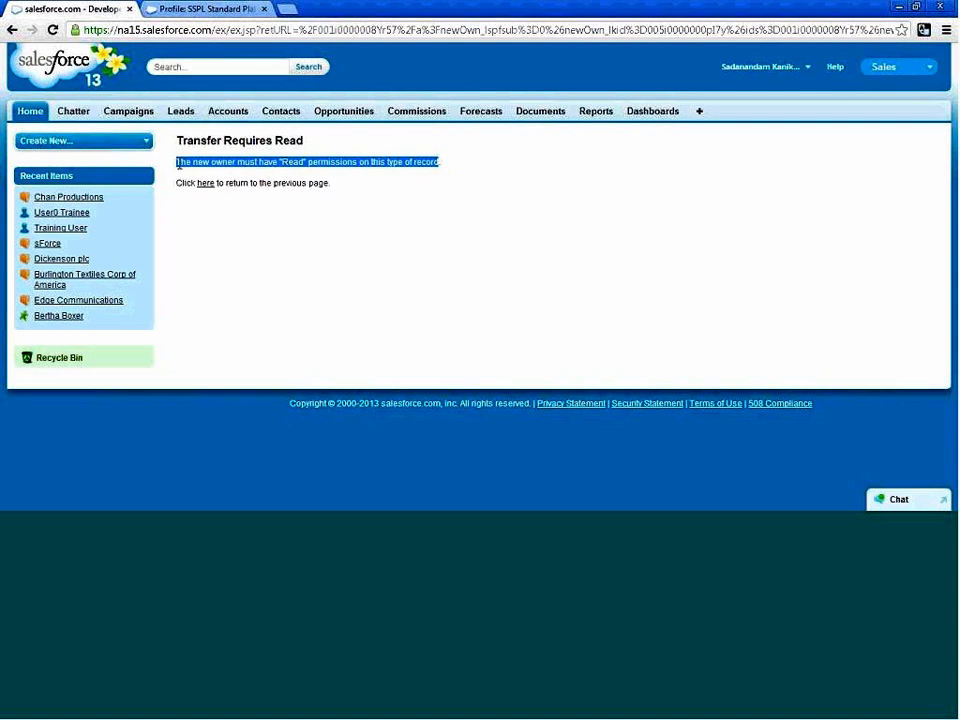
click(388, 152)
Open the organization's Sharing Settings in setup and examine the default access levels under Organization-Wide Defaults.
click(795, 70)
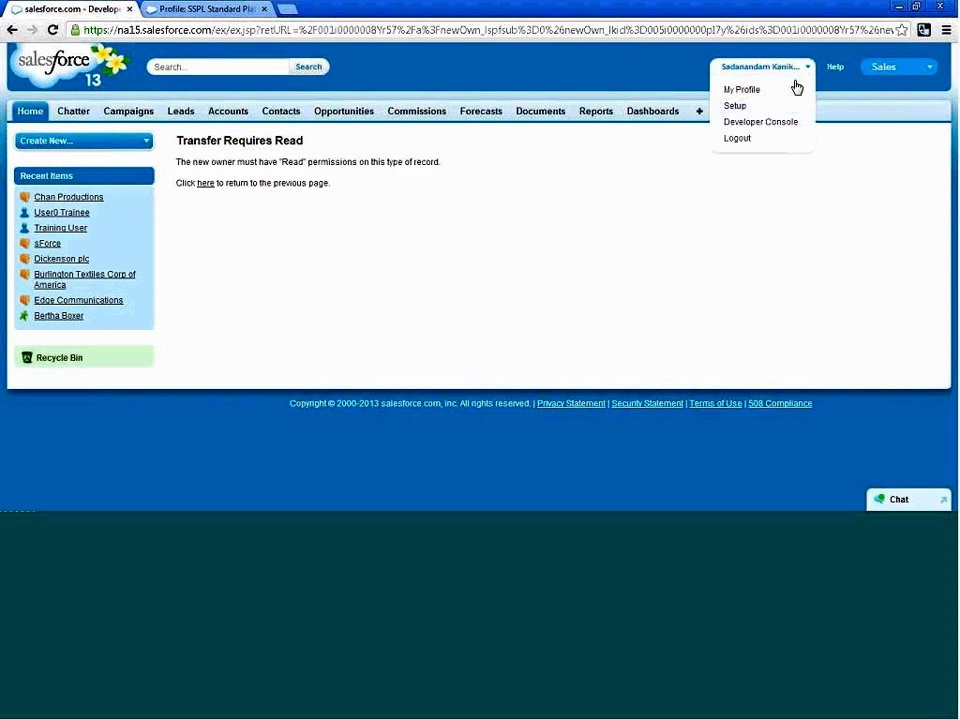
click(738, 106)
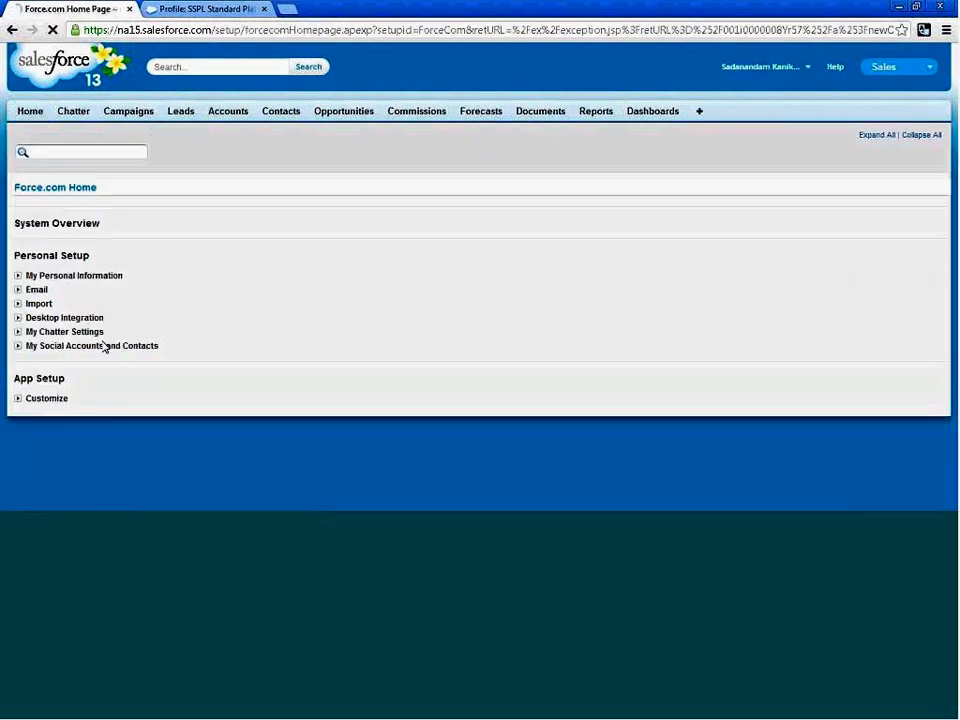
scroll(100, 300, down, 4)
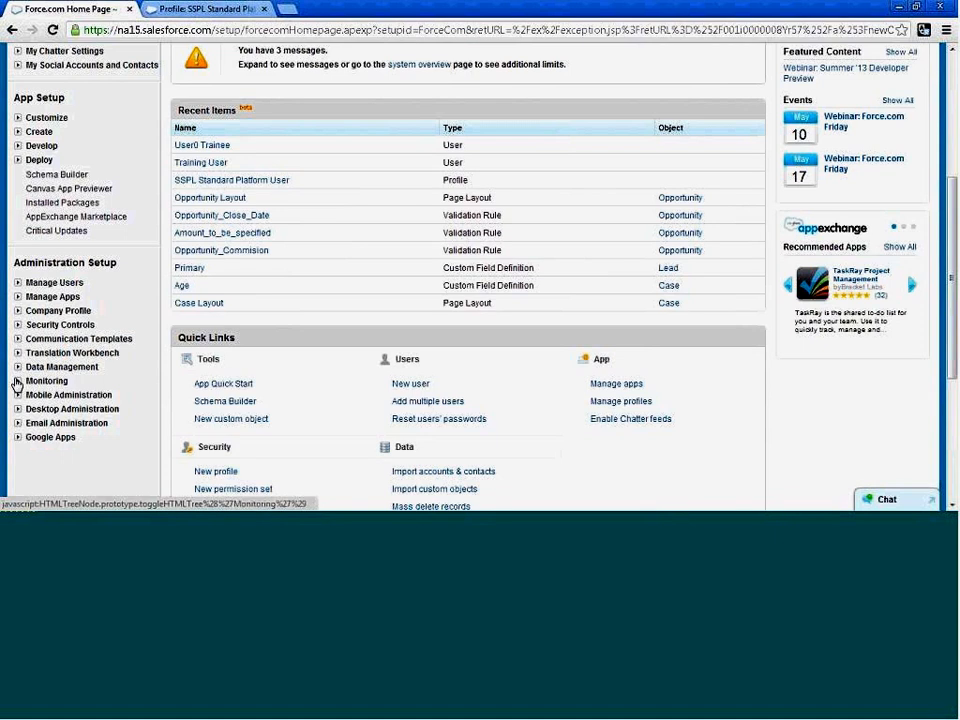
click(17, 324)
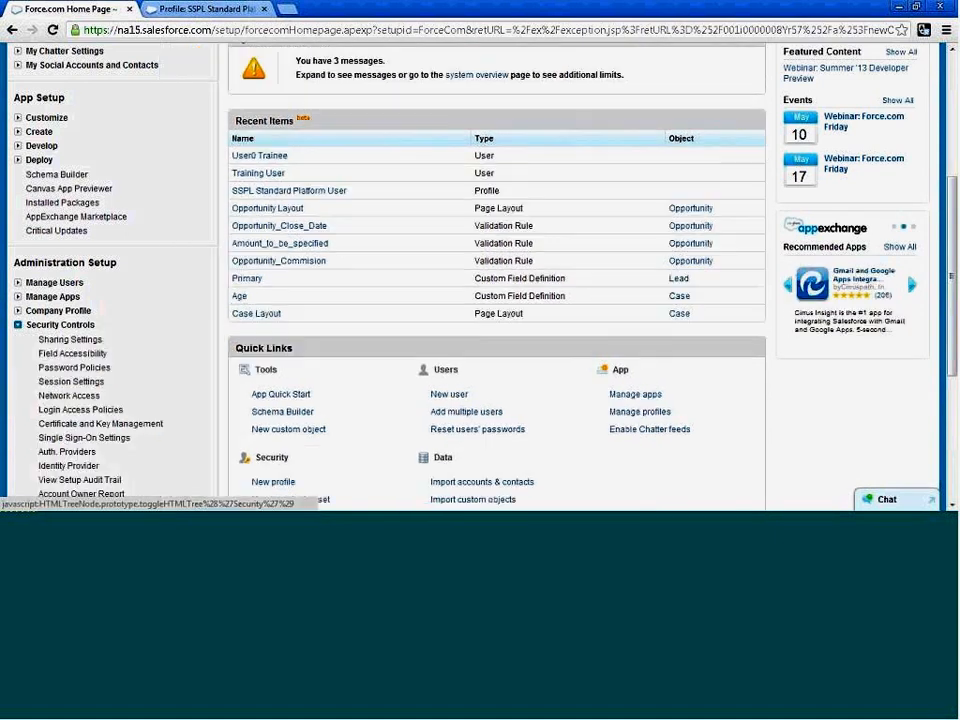
click(77, 342)
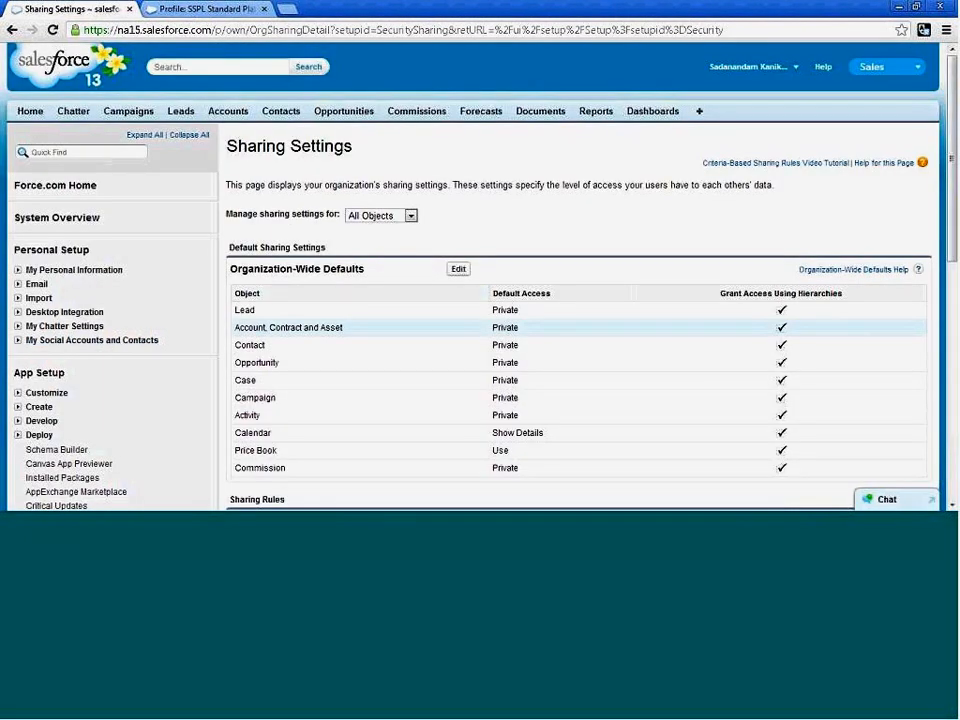
drag(495, 328, 523, 392)
click(523, 388)
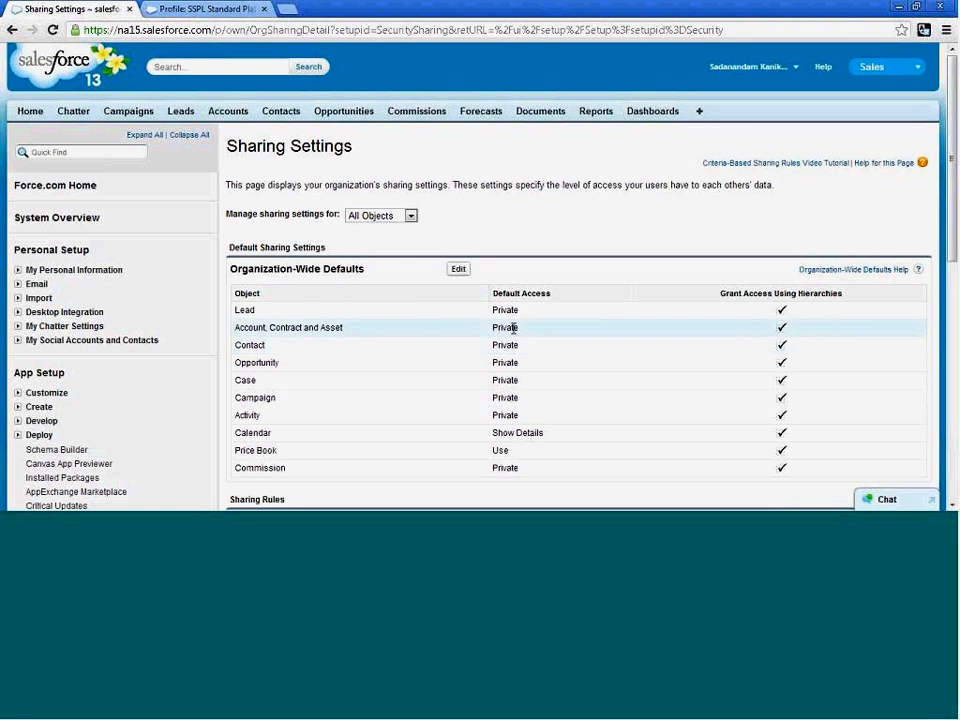
drag(494, 311, 609, 366)
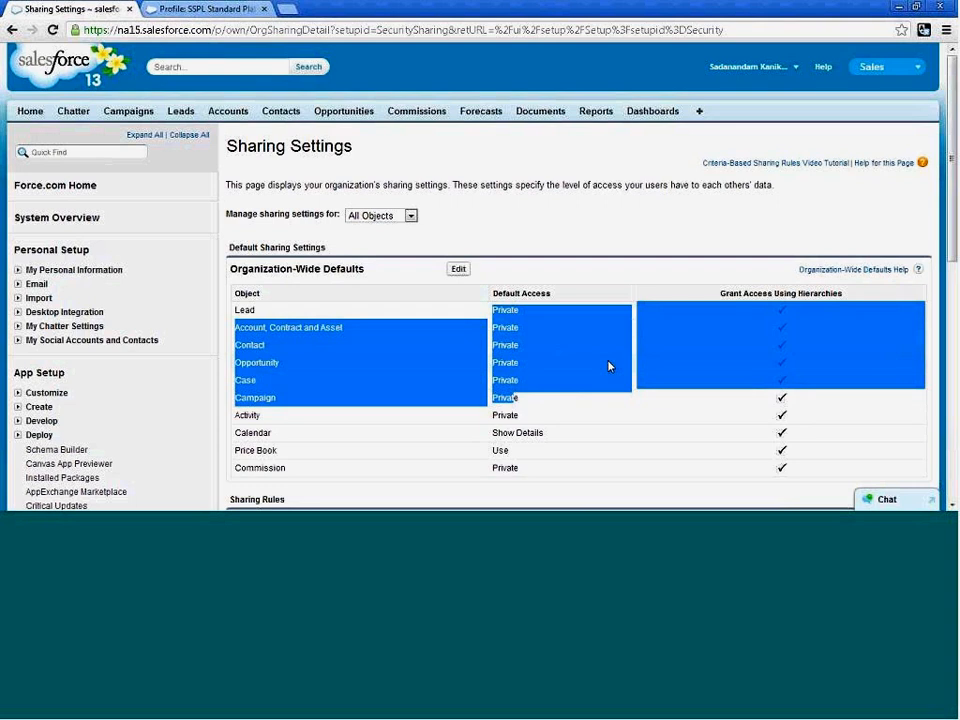
click(561, 274)
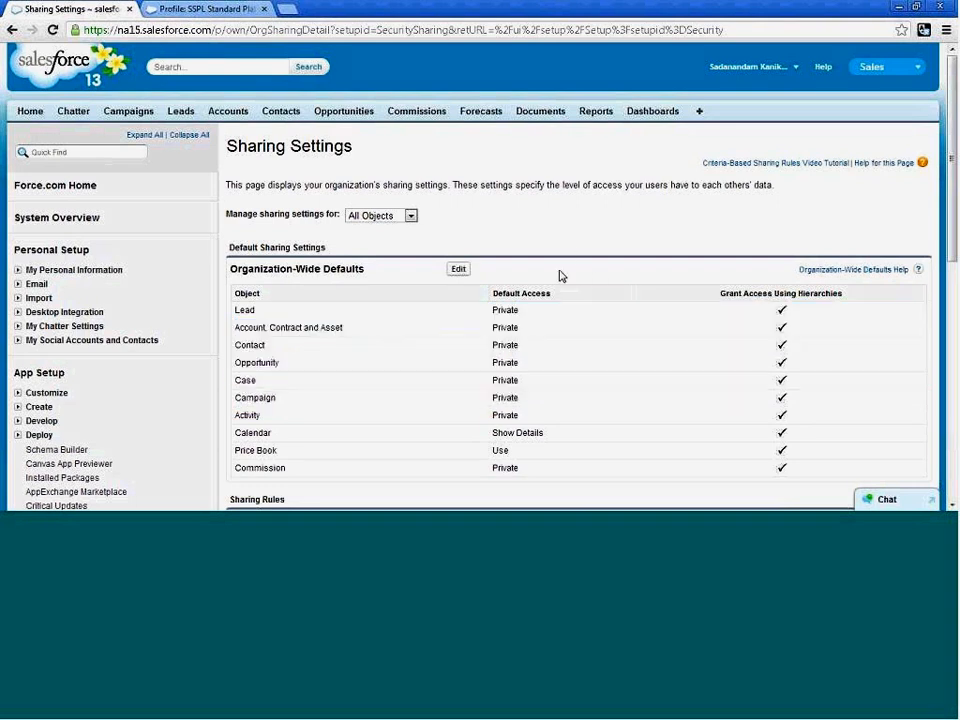
scroll(111, 489, down, 2)
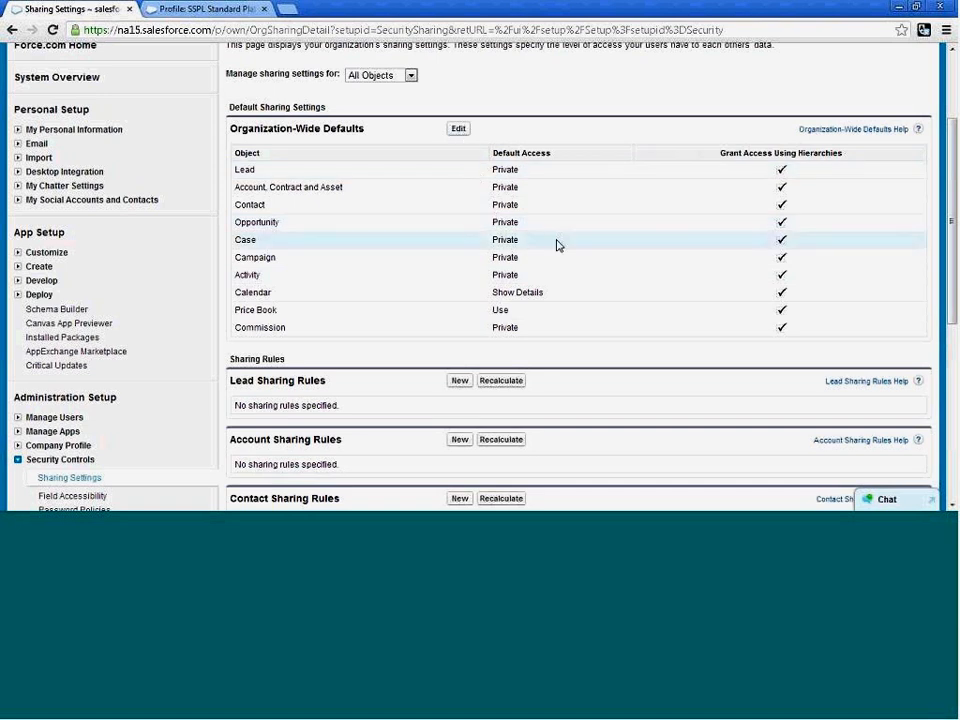
scroll(476, 292, up, 2)
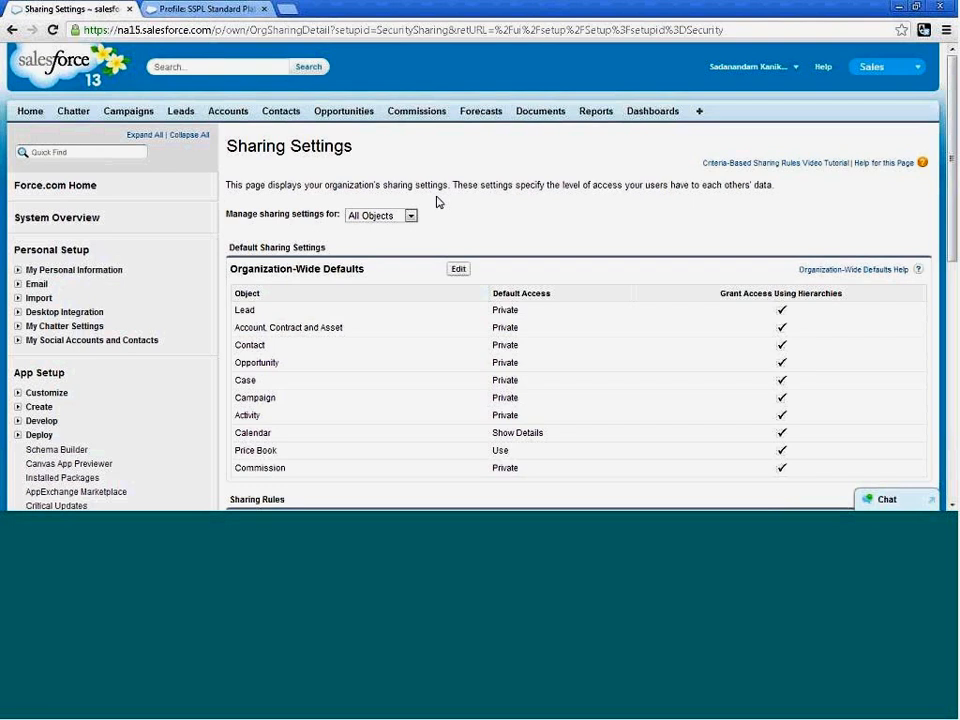
Examine the sharing rules for each object, down to the Commission Sharing Rules.
scroll(436, 202, down, 1)
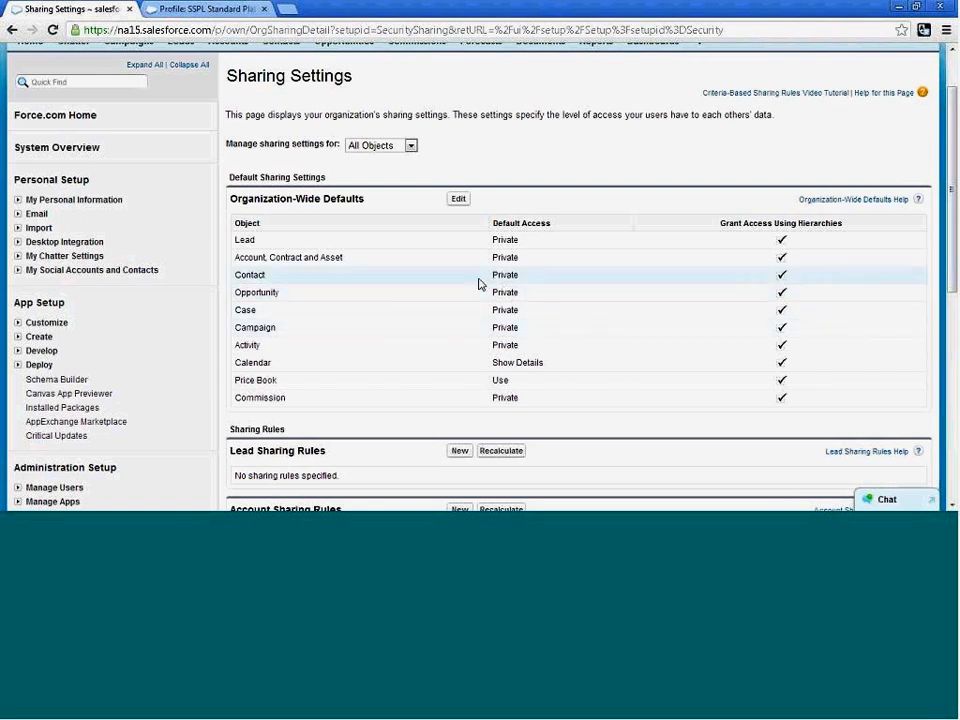
scroll(377, 351, down, 3)
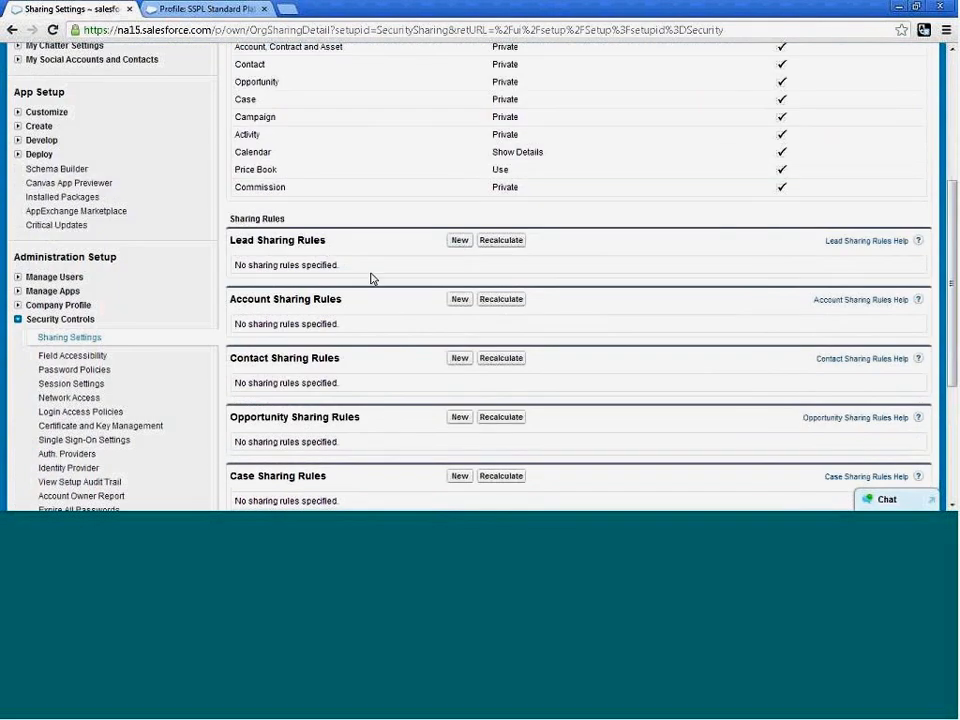
scroll(375, 274, up, 2)
scroll(375, 274, down, 1)
scroll(259, 334, down, 2)
scroll(152, 388, down, 2)
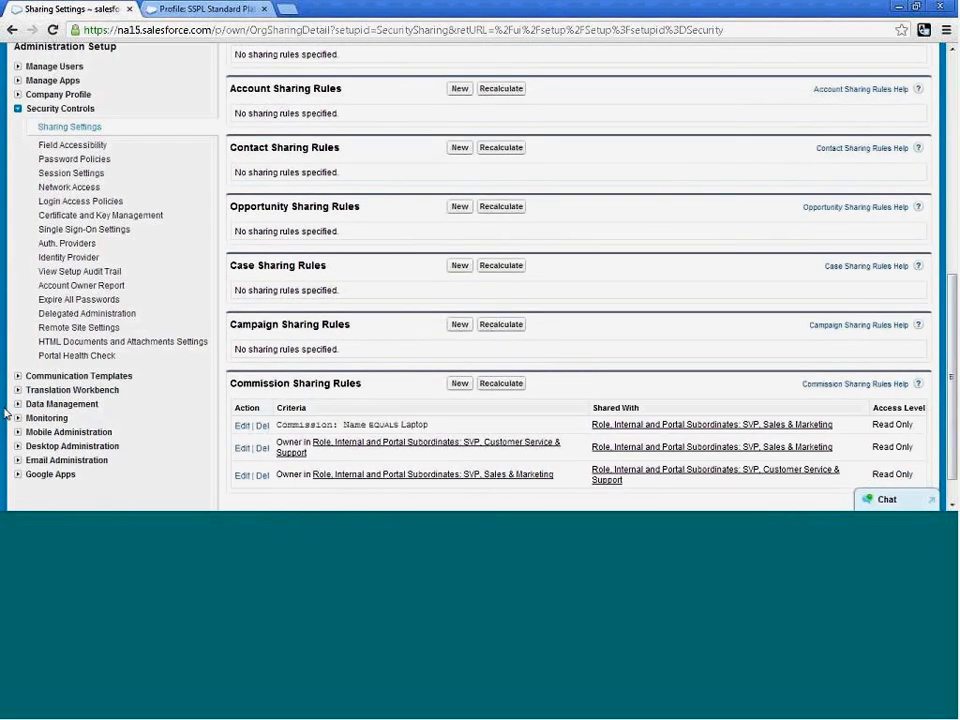
Open Mass Transfer Records under Data Management to view the available transfer types.
click(17, 404)
scroll(122, 388, down, 1)
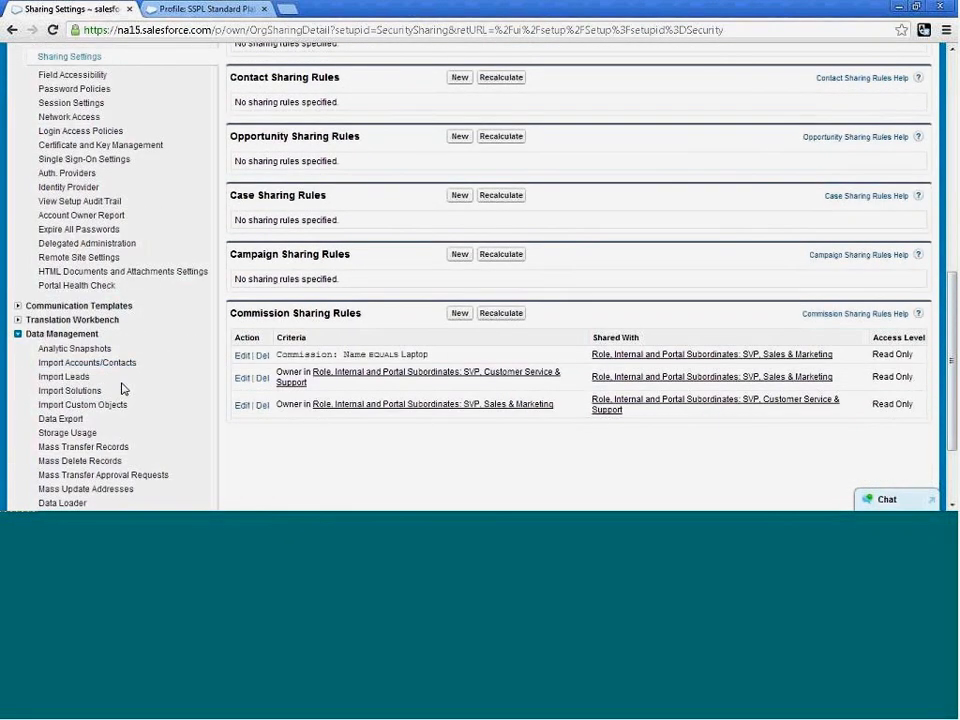
click(115, 449)
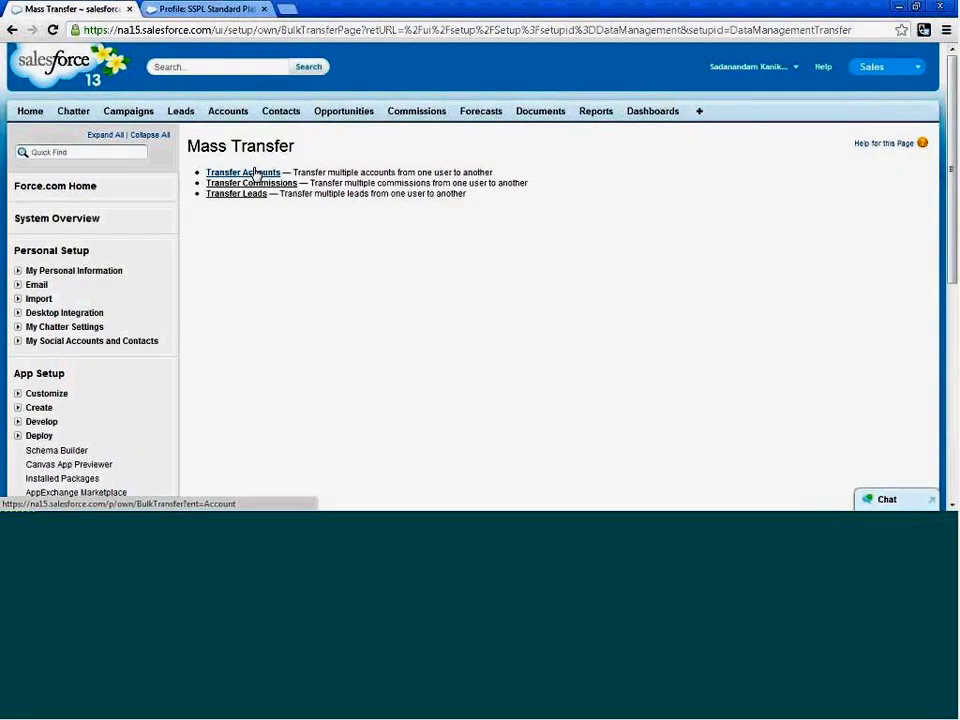
Open the Chan Productions account and transfer its ownership to the user with the CEO role.
click(229, 119)
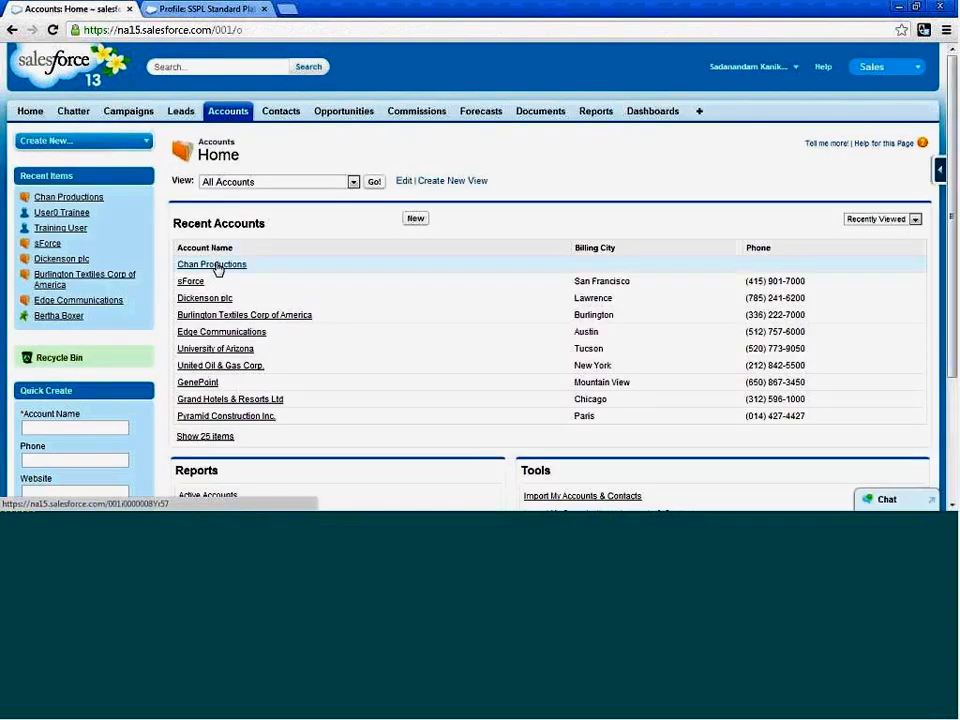
click(216, 267)
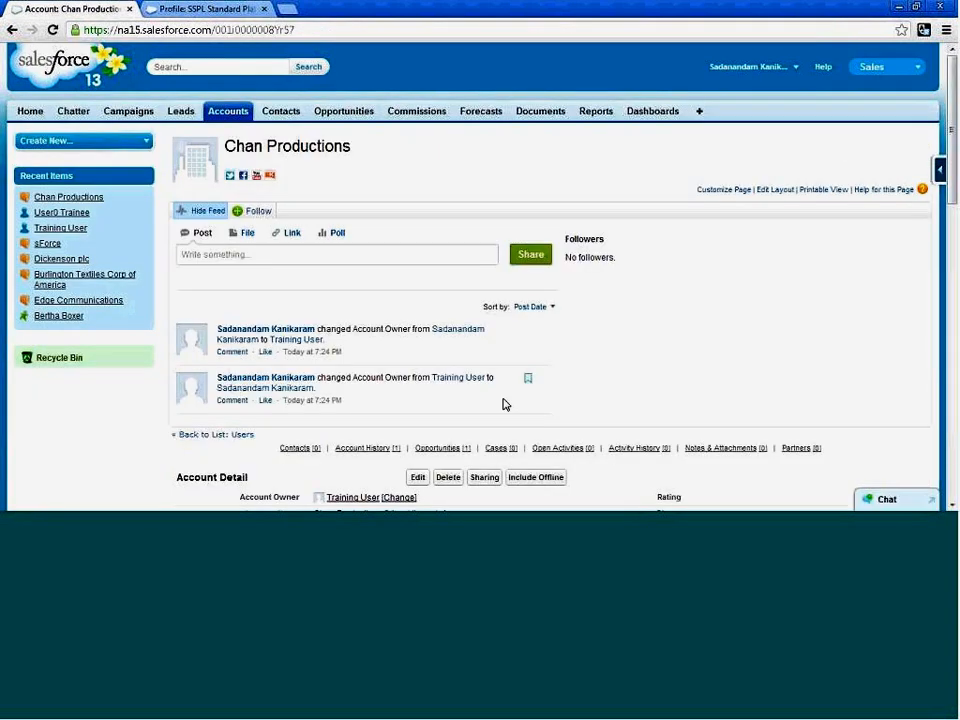
scroll(505, 404, down, 3)
click(402, 360)
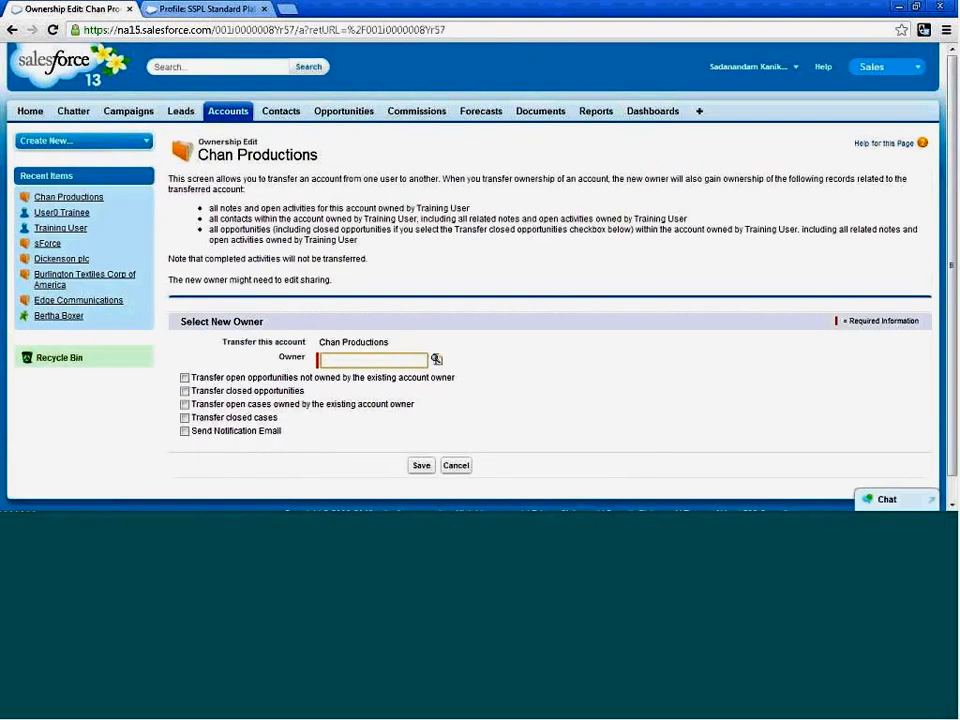
click(436, 359)
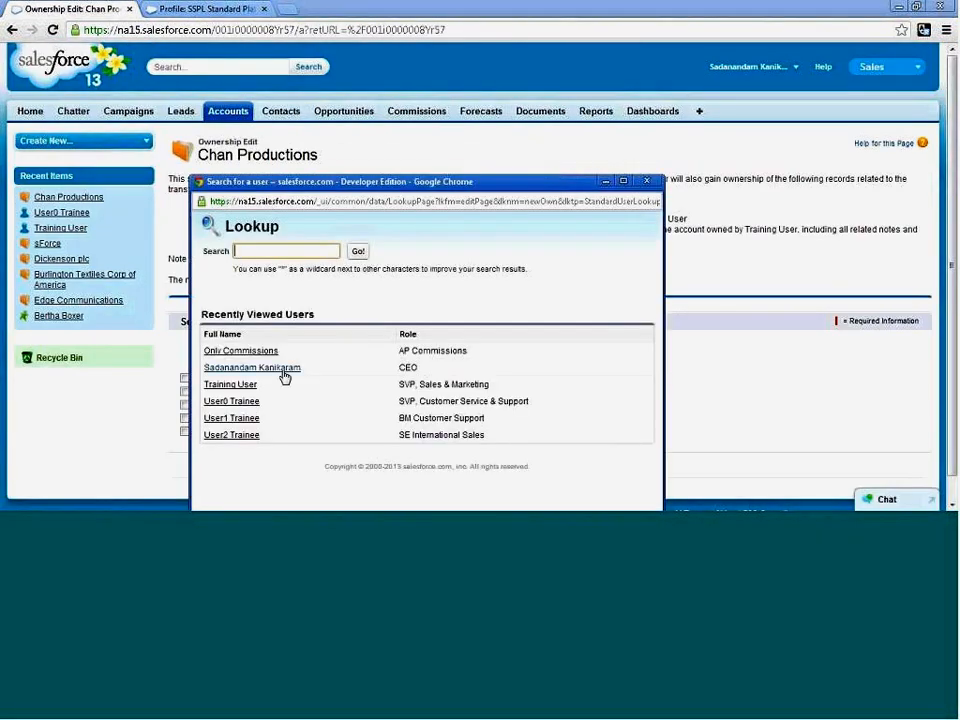
click(245, 368)
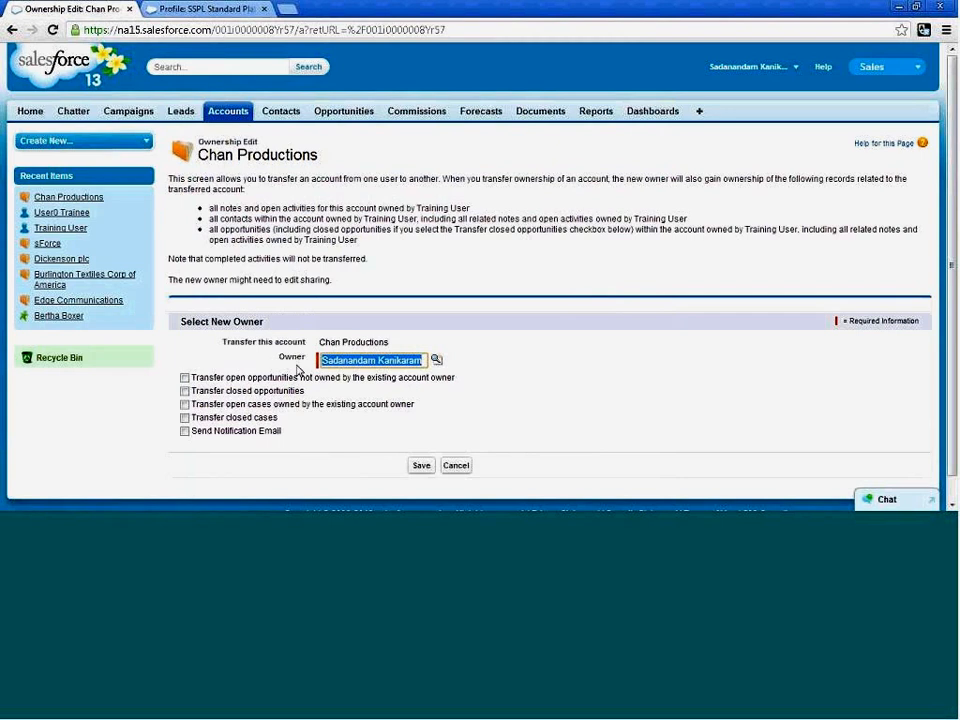
click(421, 466)
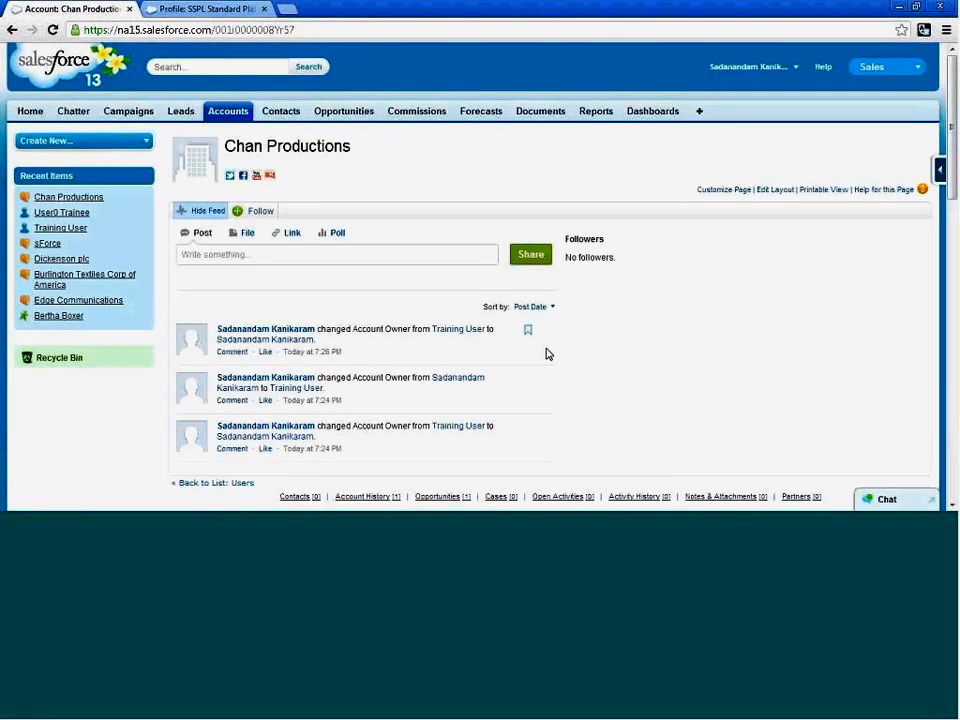
Open the list of all users in the administration setup.
scroll(546, 354, down, 1)
scroll(477, 354, up, 1)
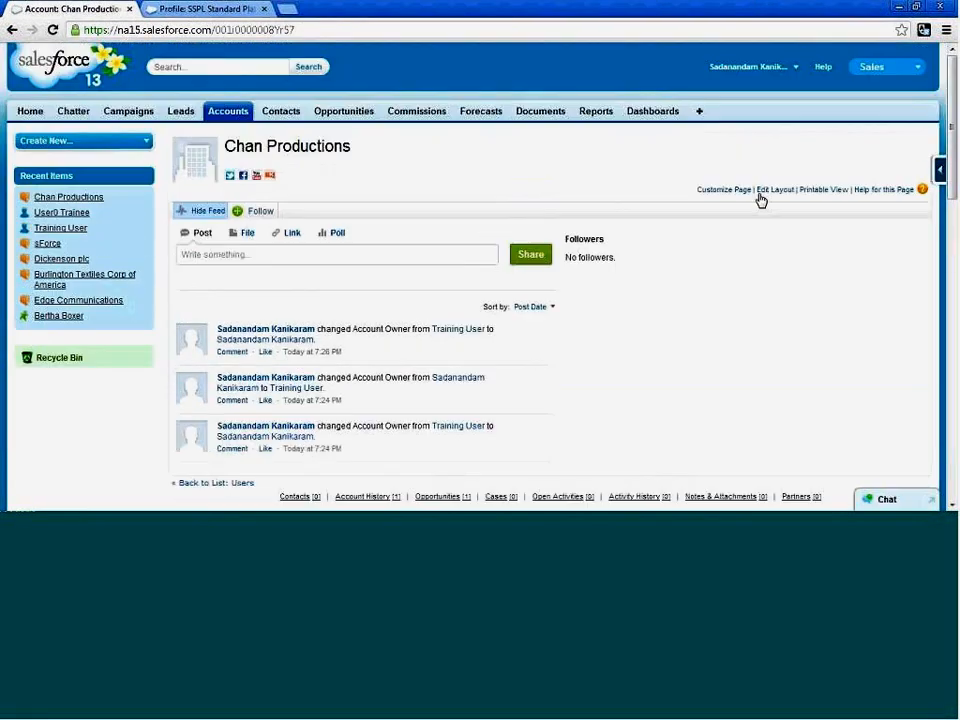
click(795, 70)
click(745, 102)
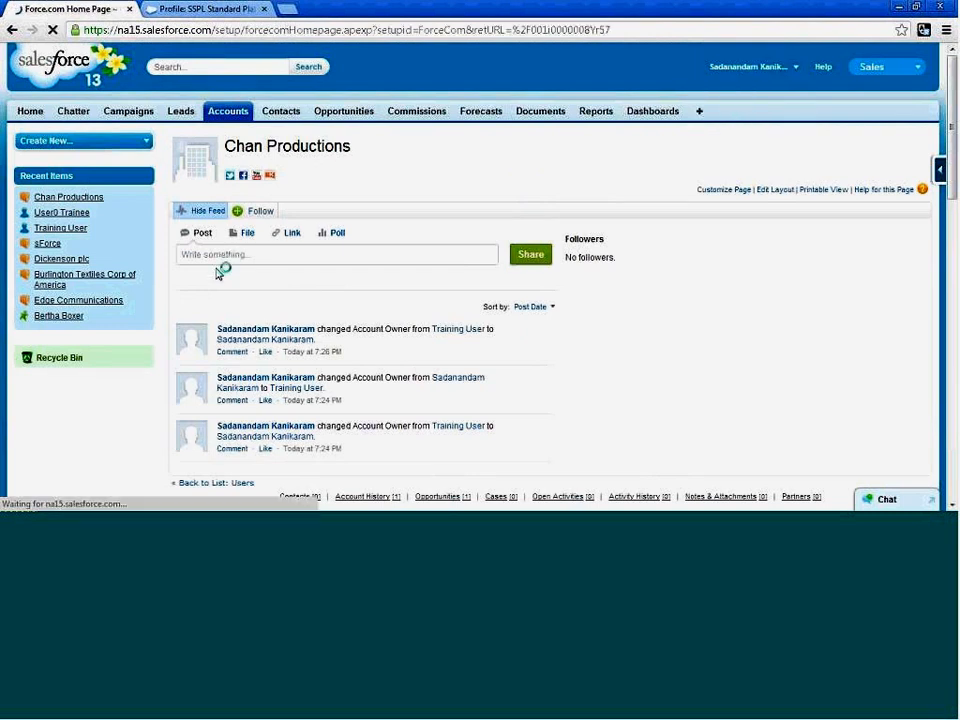
scroll(43, 366, down, 3)
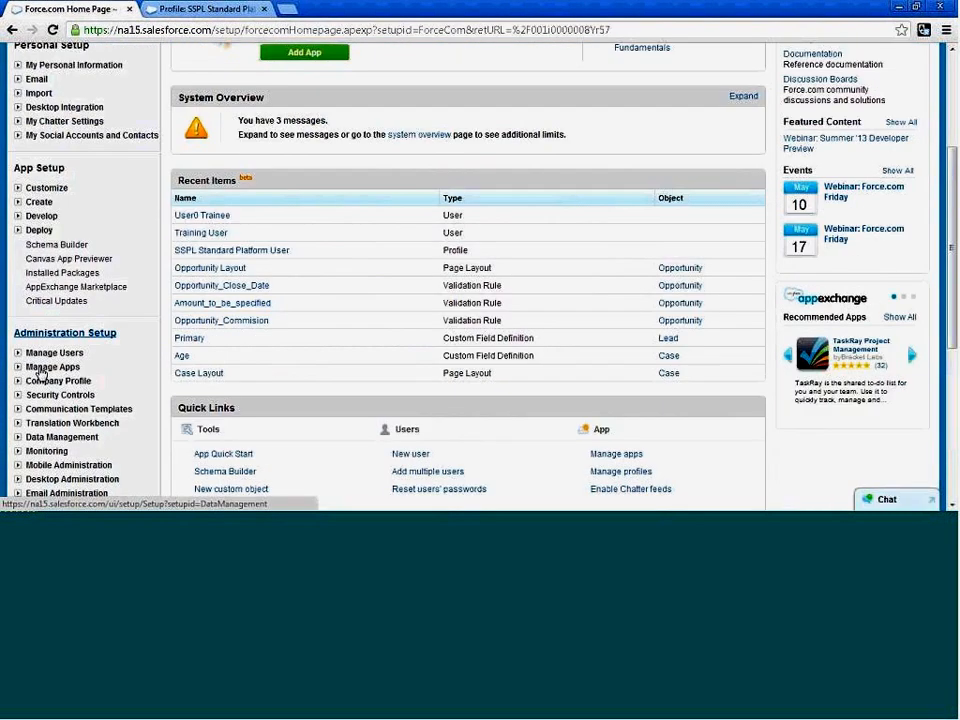
scroll(40, 374, down, 3)
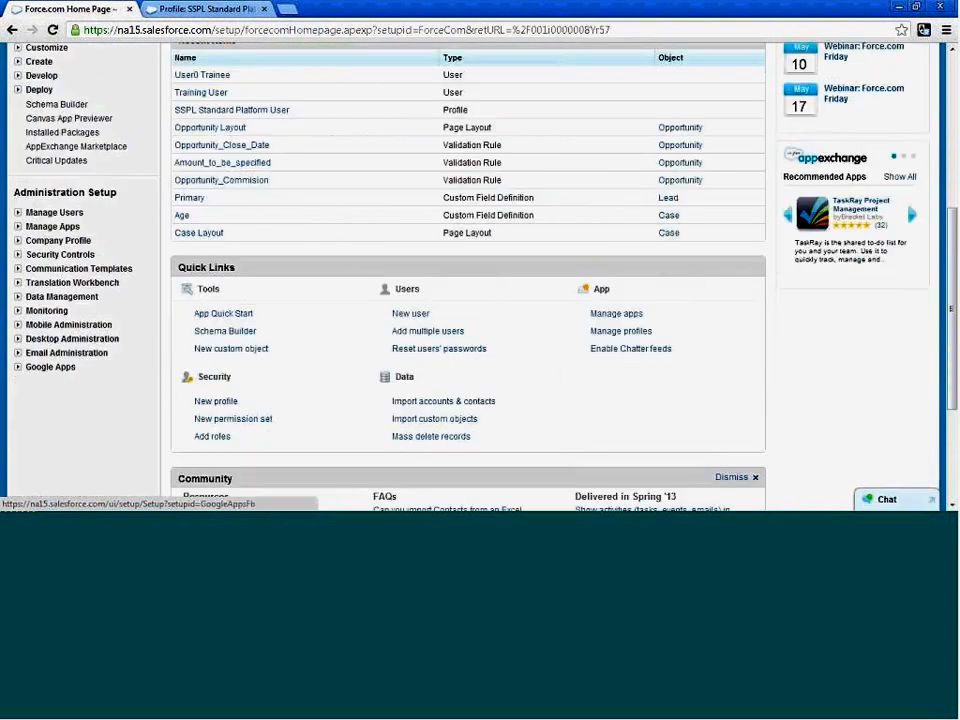
click(18, 214)
click(48, 226)
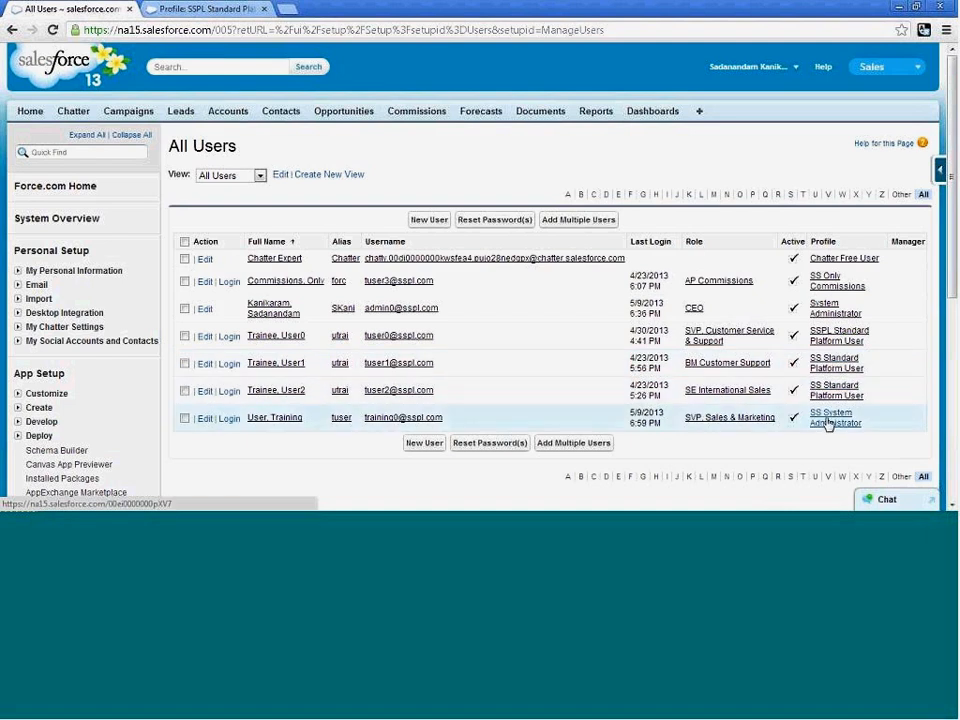
Deactivate User0 Trainee and save the user record.
click(205, 339)
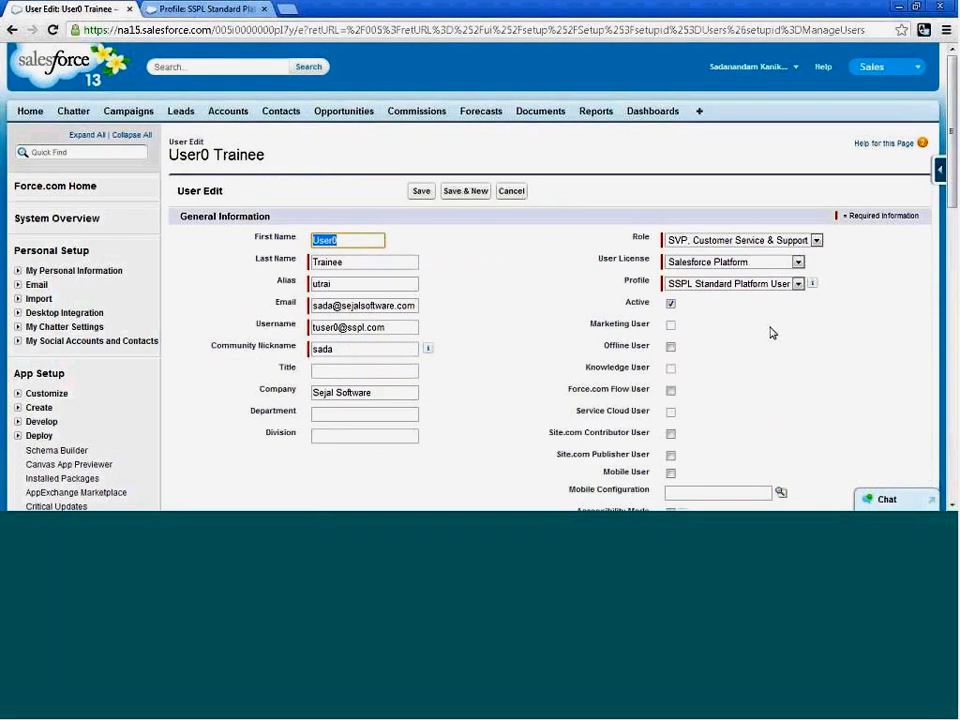
scroll(808, 270, down, 1)
click(798, 214)
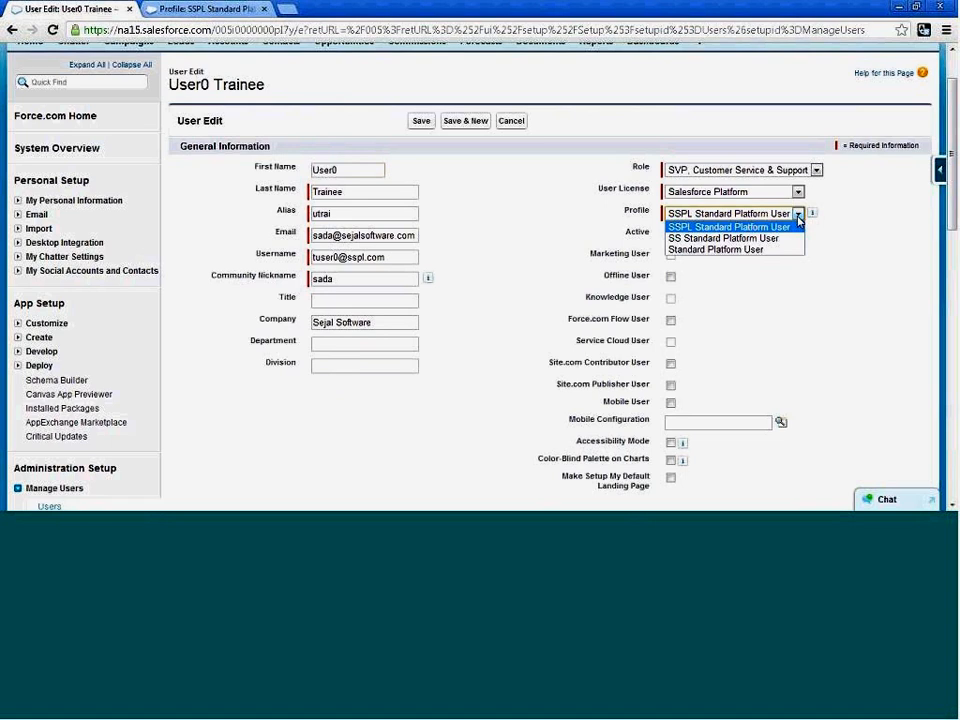
click(798, 220)
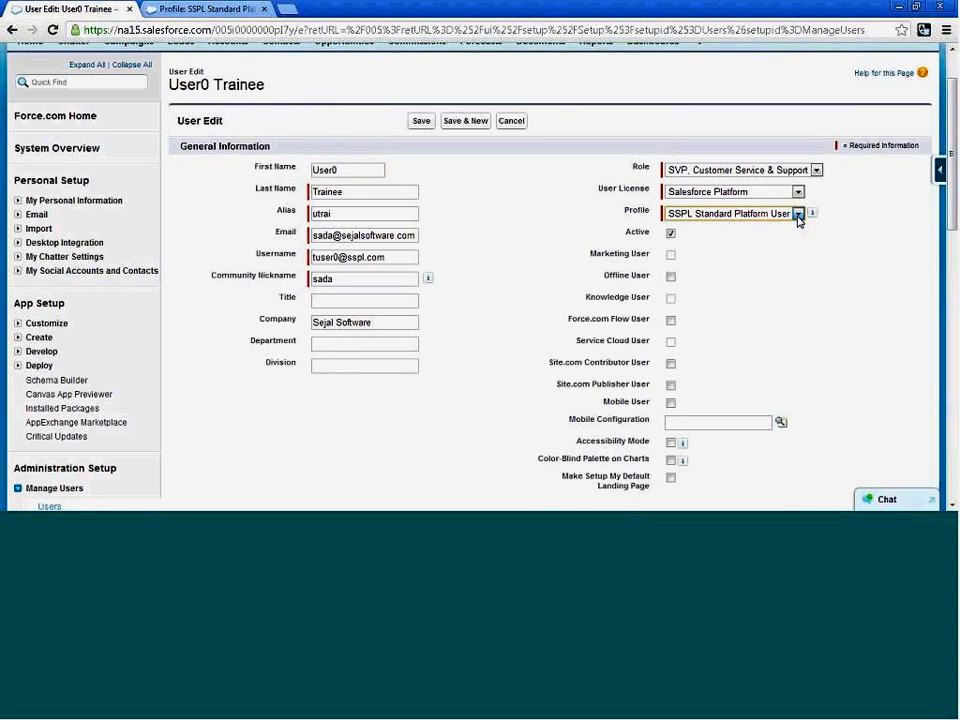
click(670, 235)
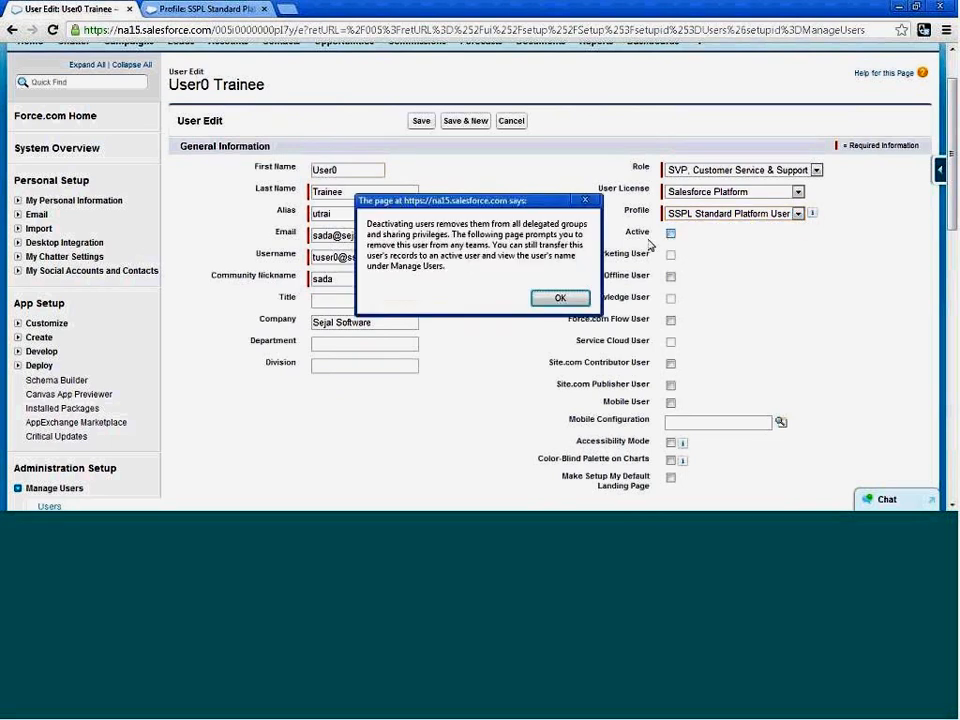
click(555, 299)
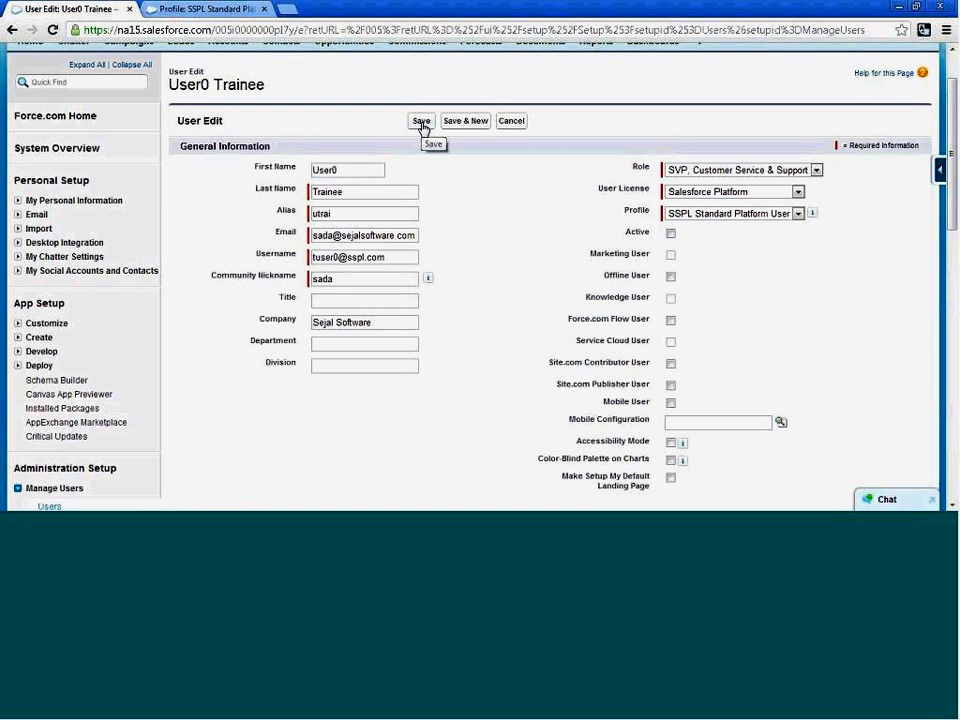
click(432, 124)
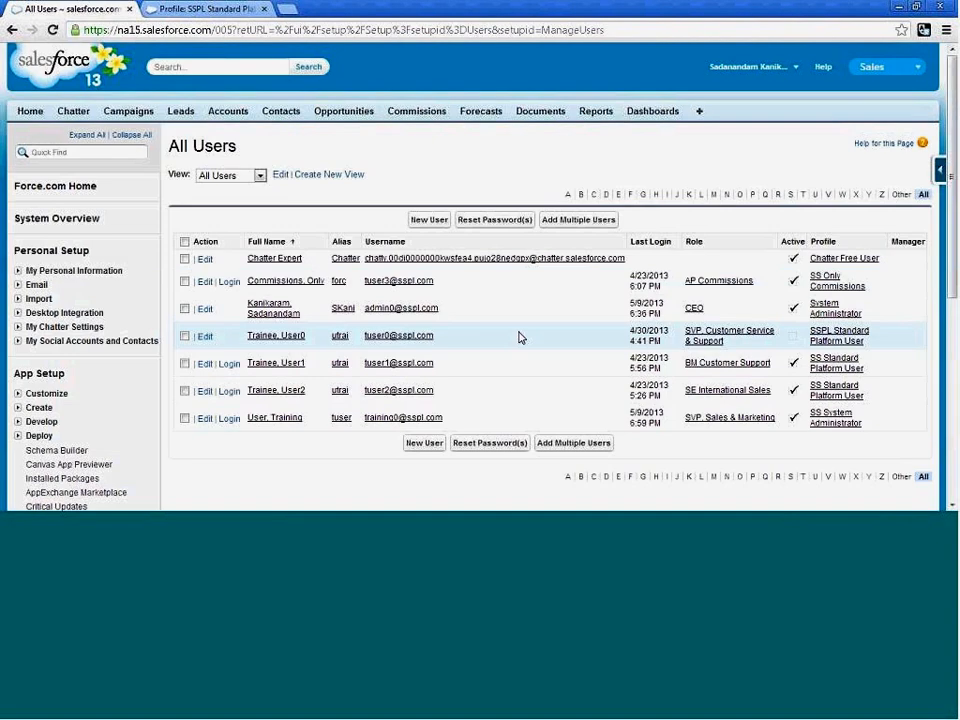
Change Training User's license to Salesforce Platform and profile to SS Standard Platform User, and save the record.
scroll(521, 336, down, 1)
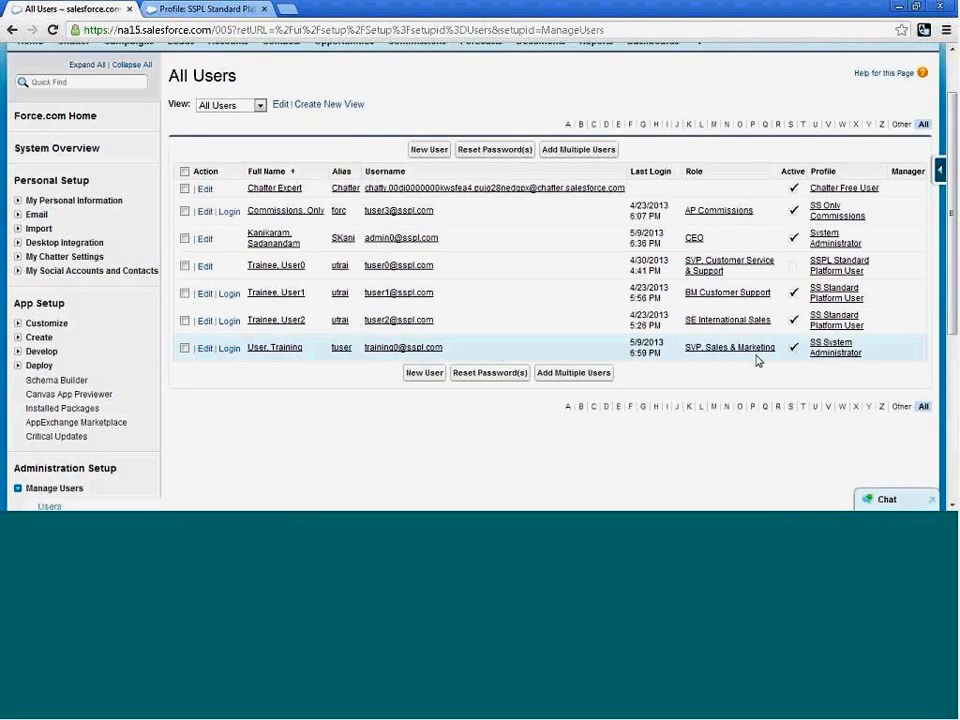
click(204, 348)
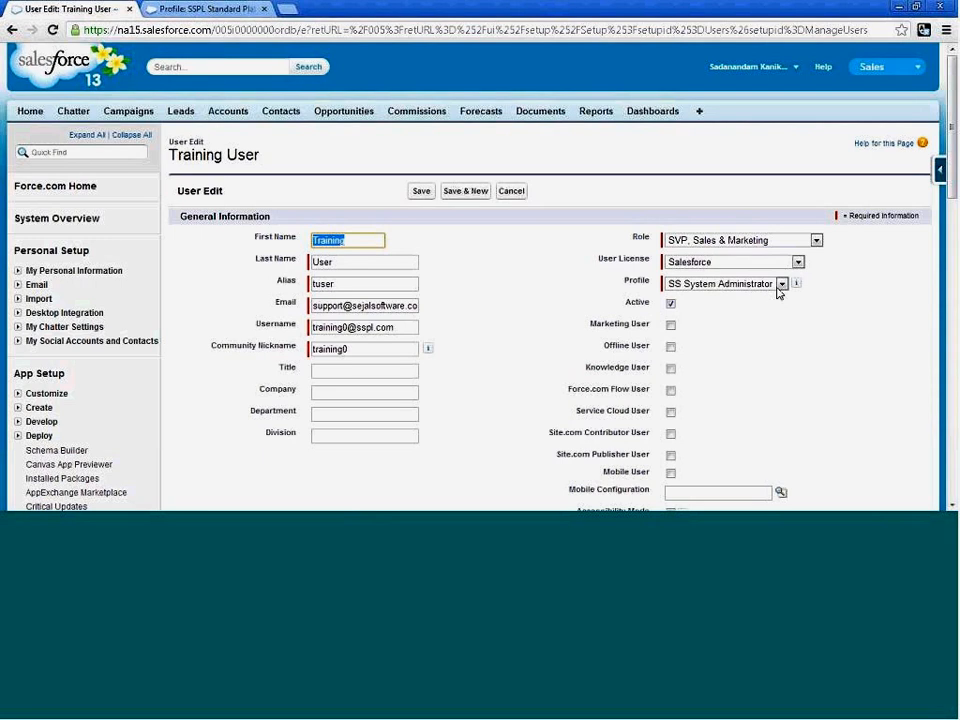
click(779, 287)
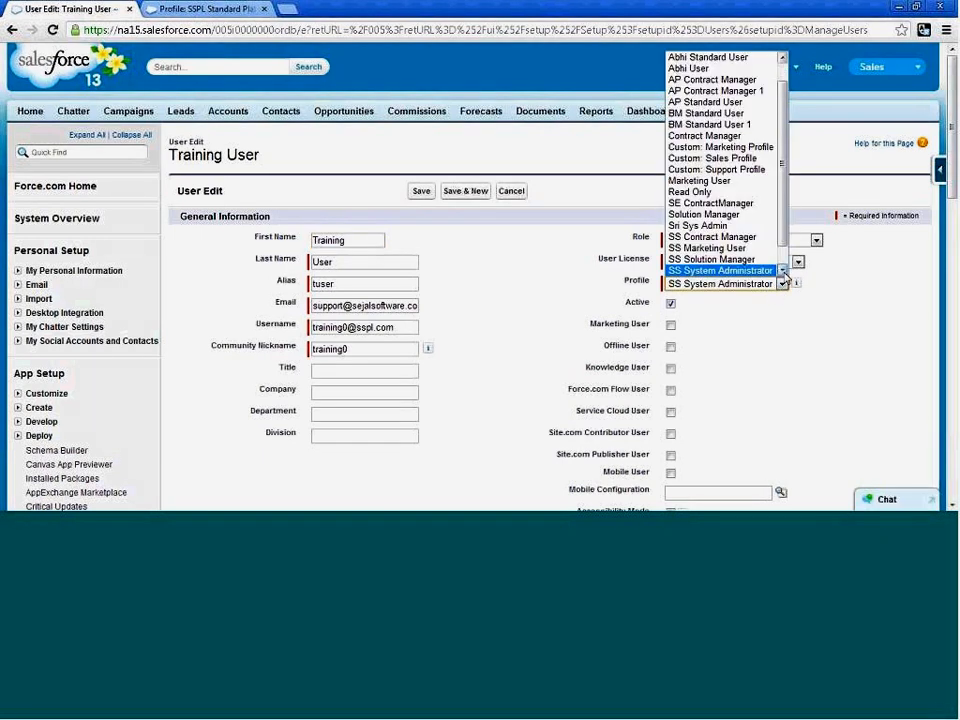
scroll(785, 276, down, 1)
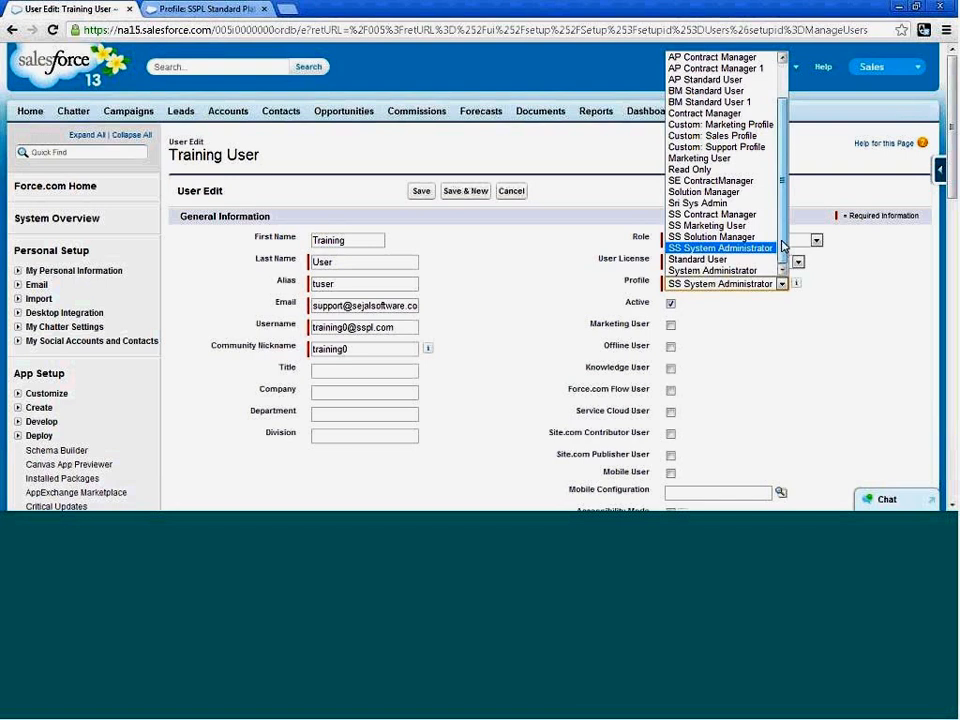
scroll(783, 246, up, 2)
click(820, 269)
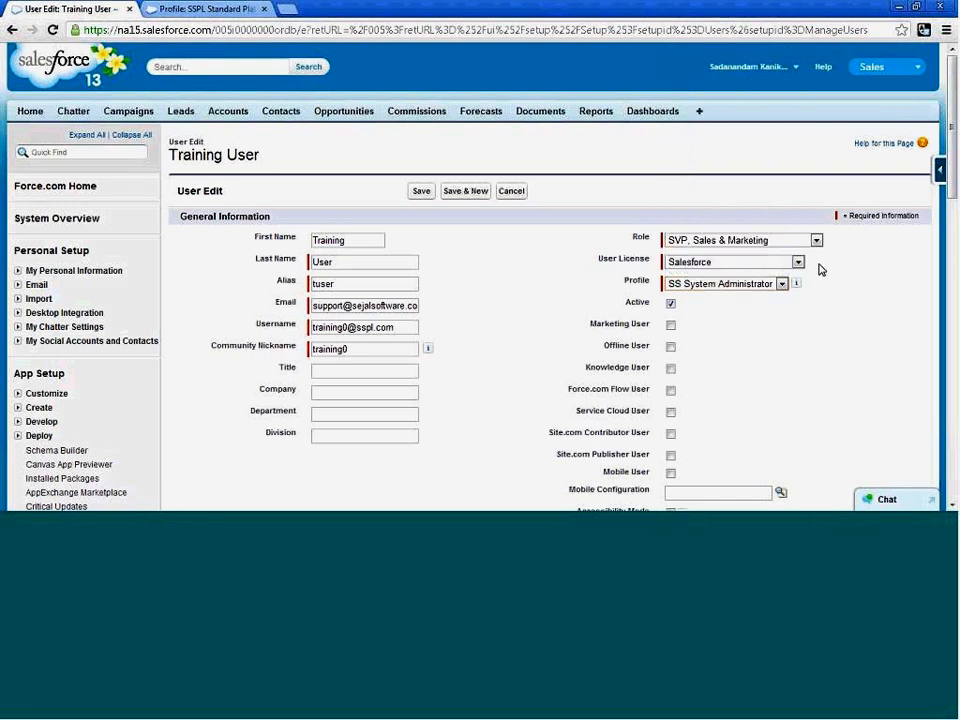
click(798, 262)
click(733, 321)
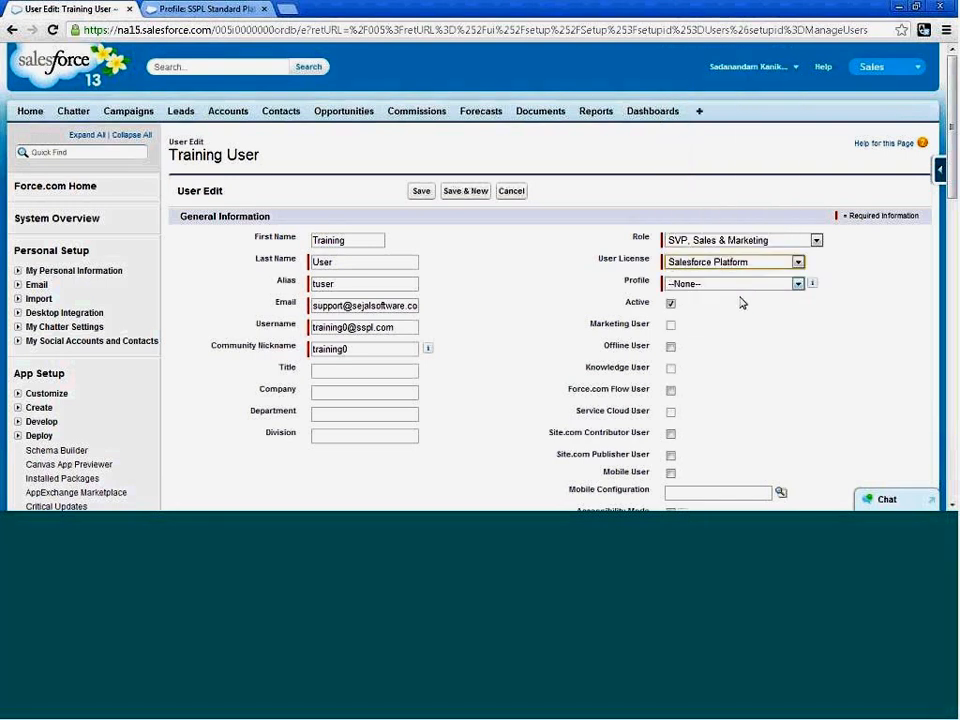
click(748, 285)
click(730, 319)
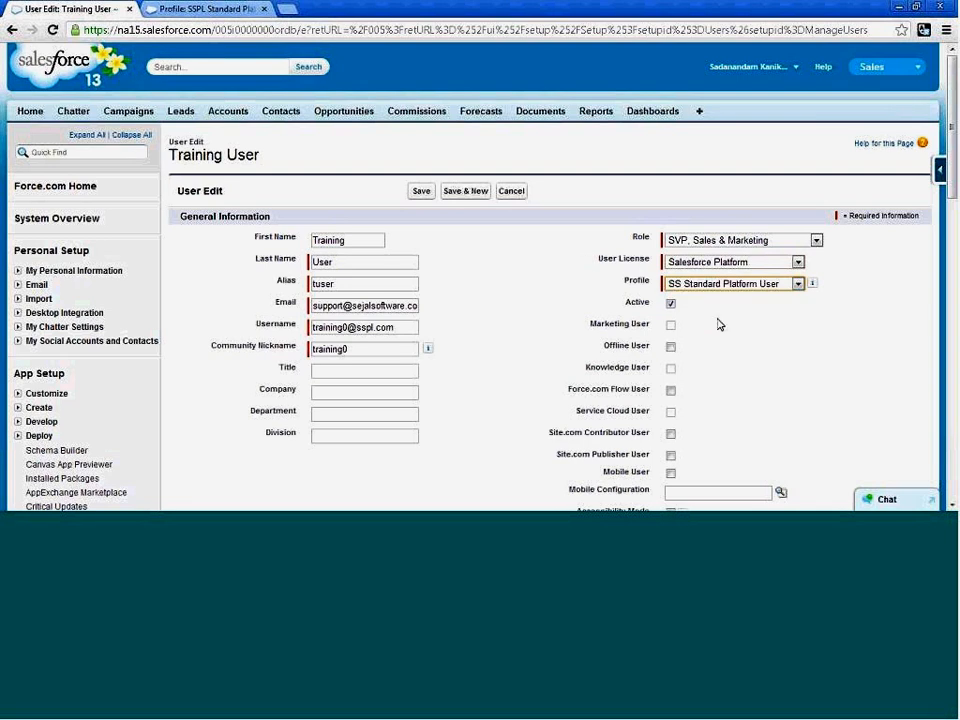
click(427, 196)
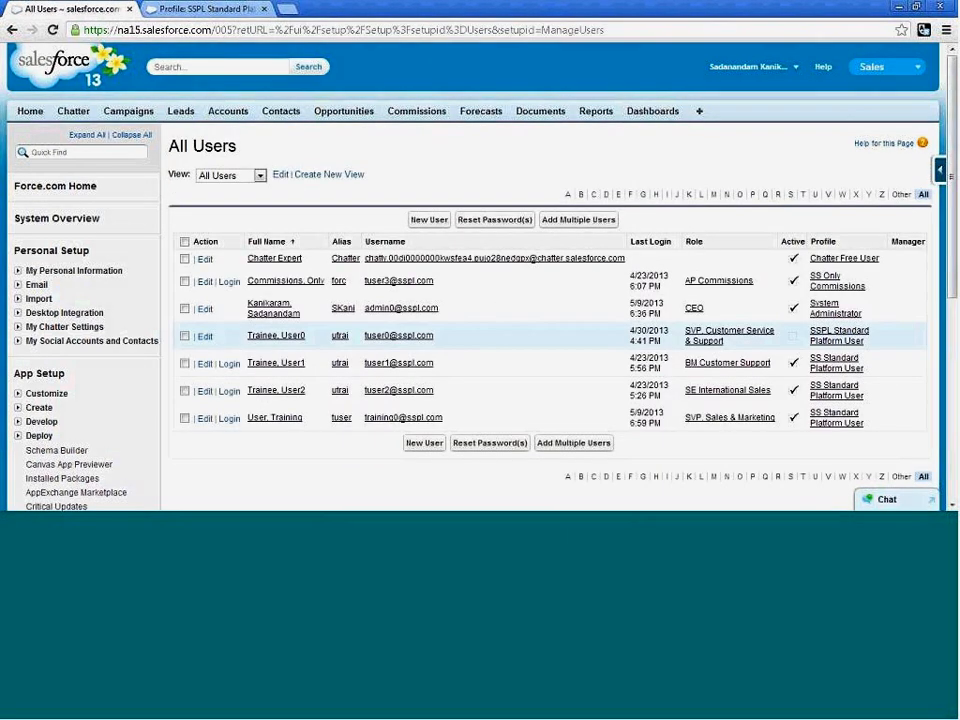
Reactivate User0 Trainee with the Salesforce user license and the SS System Administrator profile, and save the record.
click(204, 338)
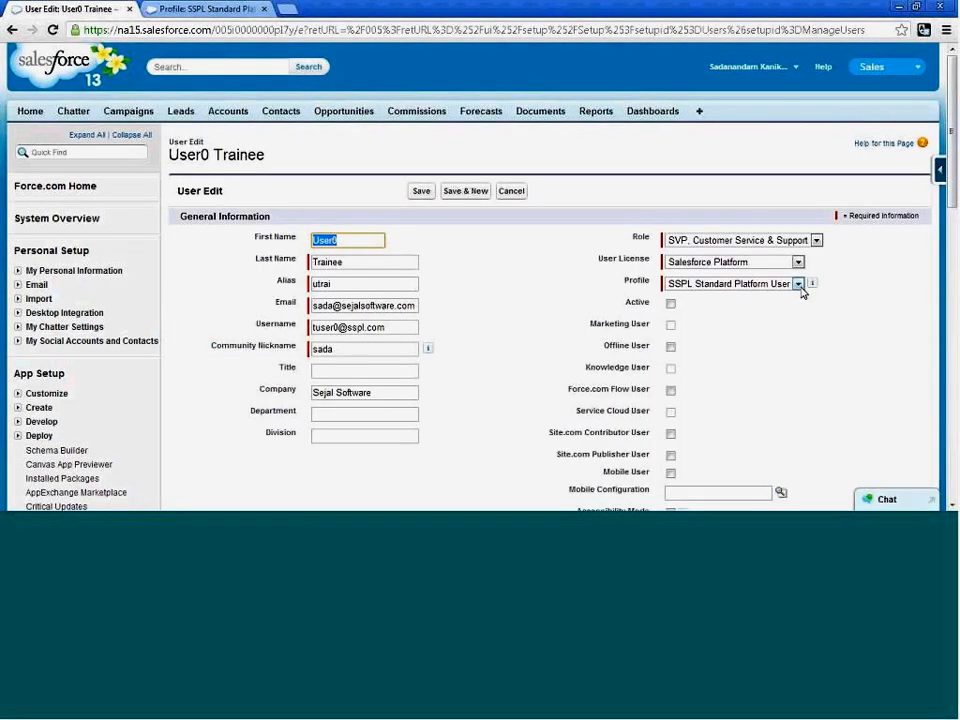
click(799, 284)
click(767, 264)
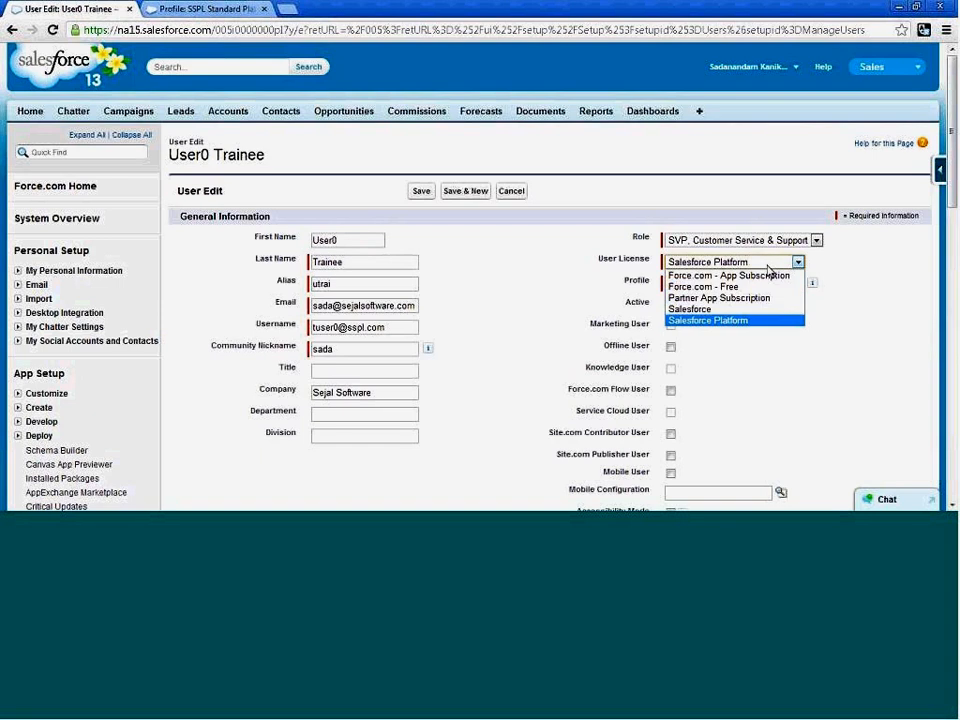
click(712, 309)
click(727, 288)
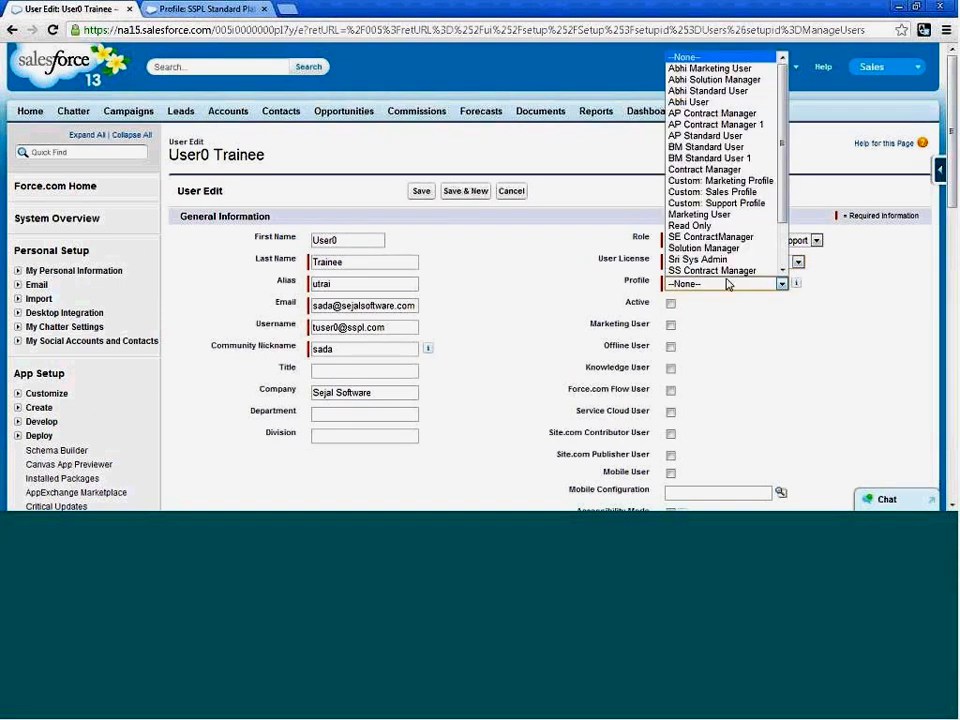
scroll(727, 259, down, 2)
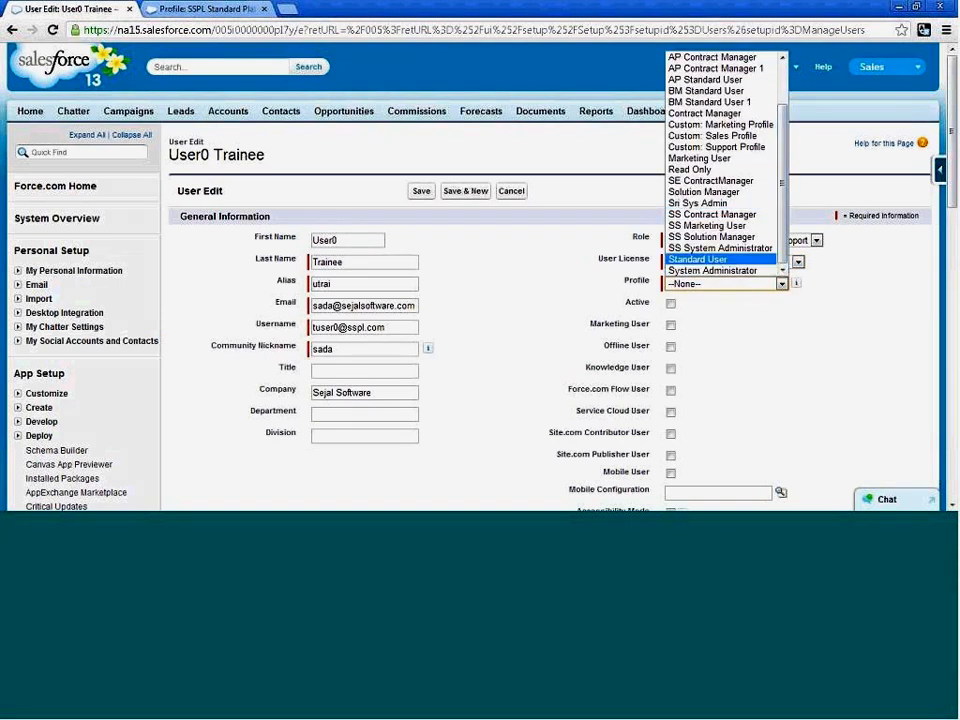
click(722, 248)
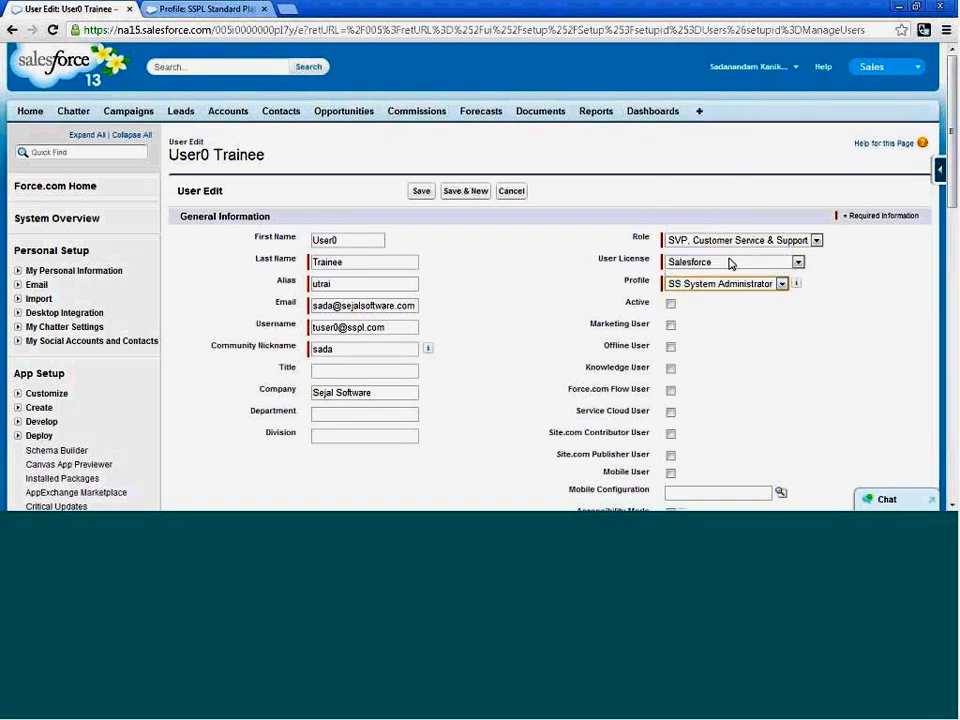
click(671, 304)
click(421, 190)
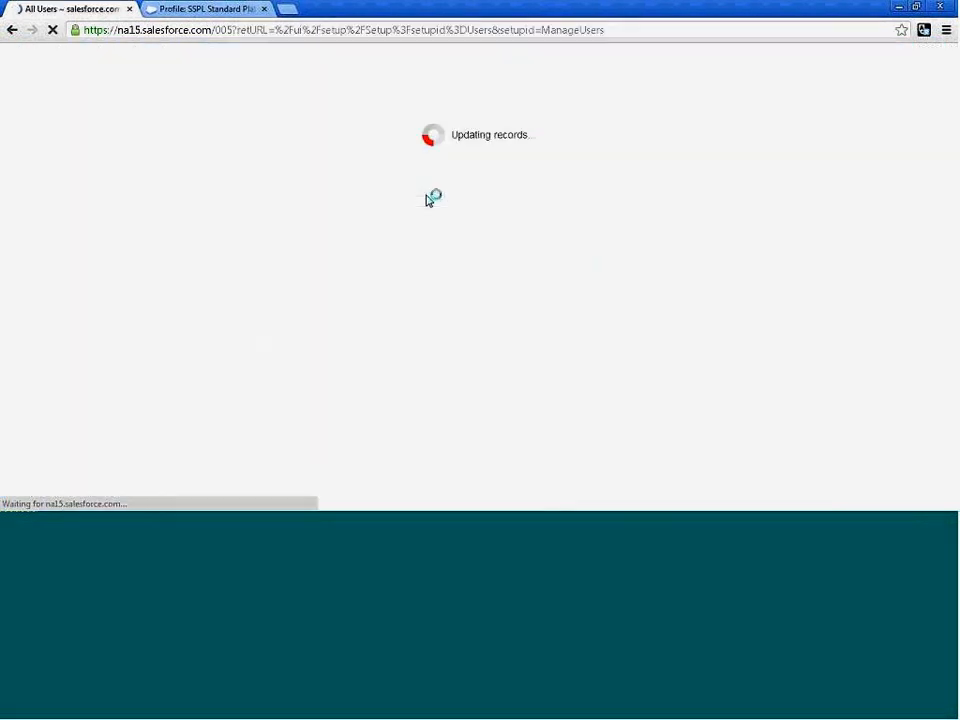
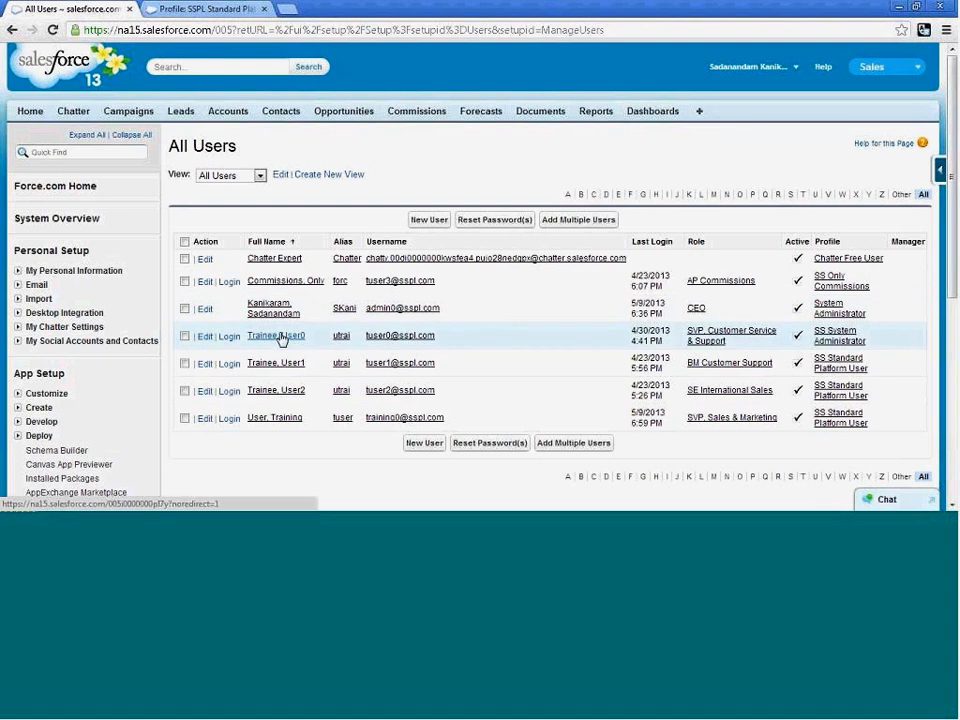
Check the user license of the SS Standard Platform User profile and of the System Administrator profile from the user list.
click(853, 365)
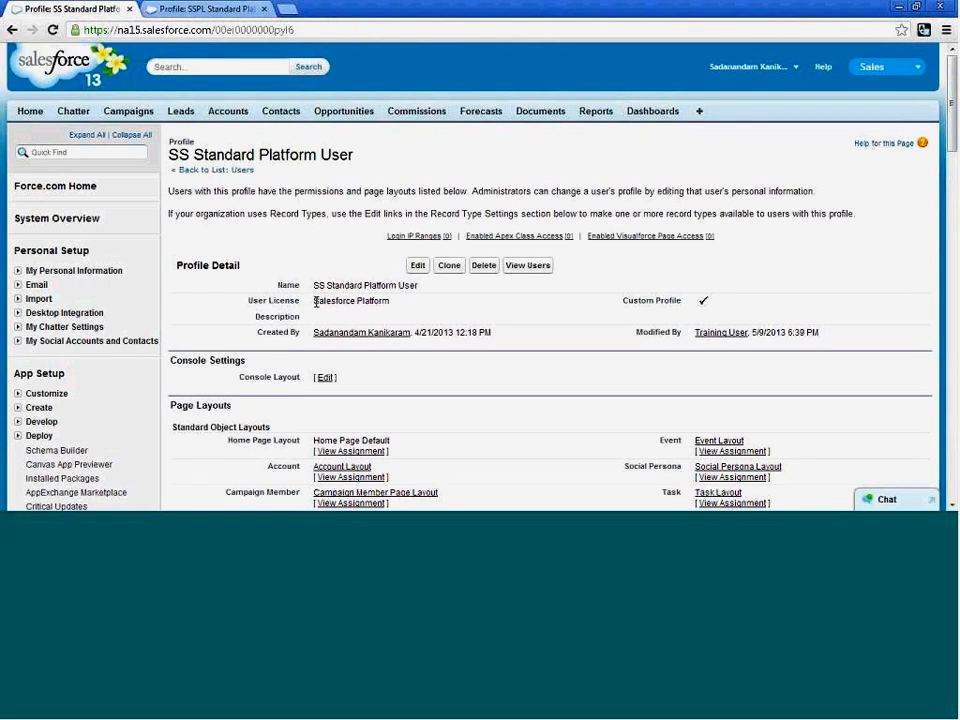
drag(316, 301, 388, 300)
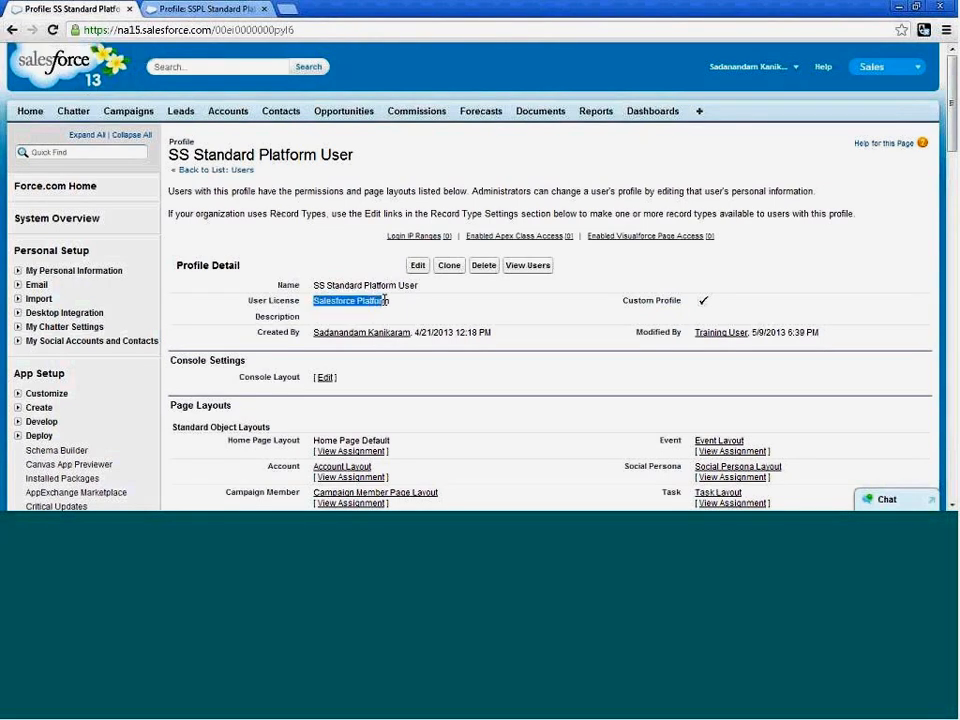
click(13, 30)
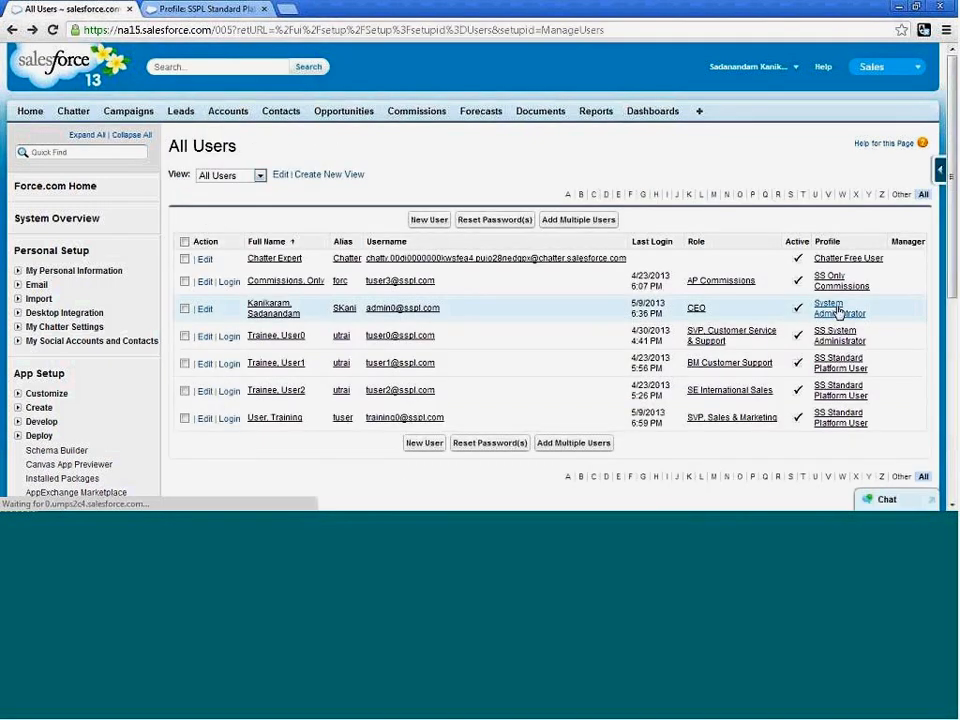
click(838, 310)
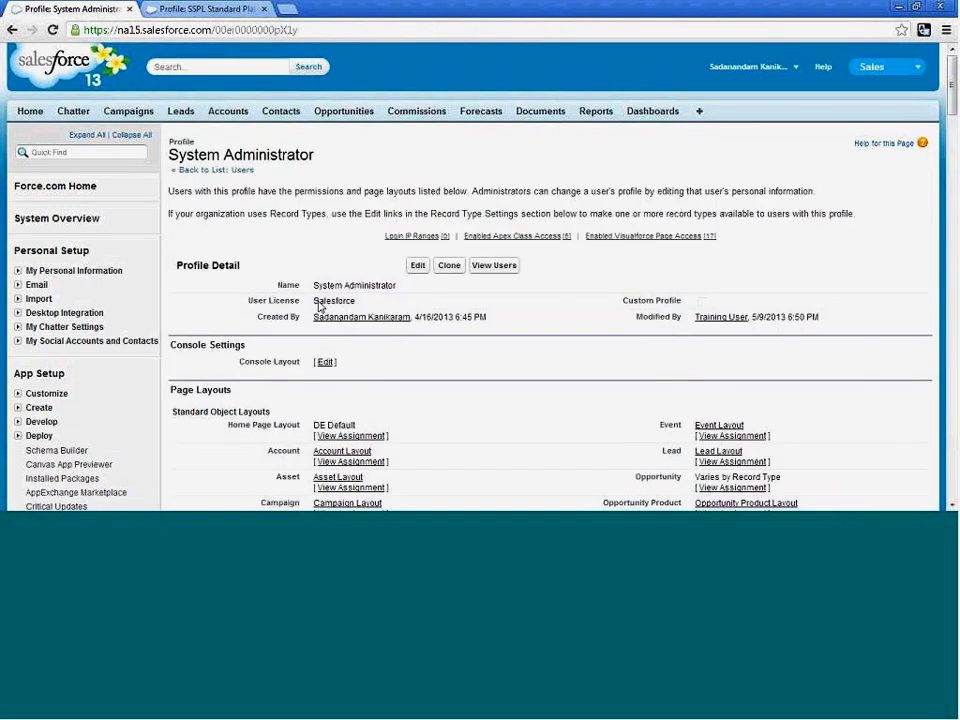
drag(314, 301, 362, 301)
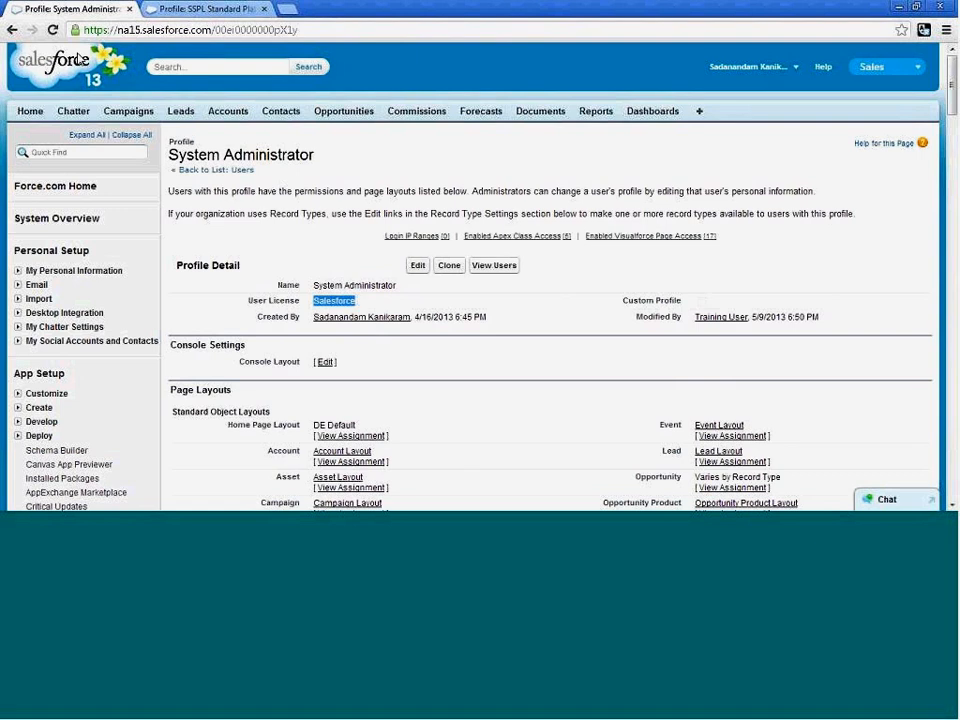
click(13, 30)
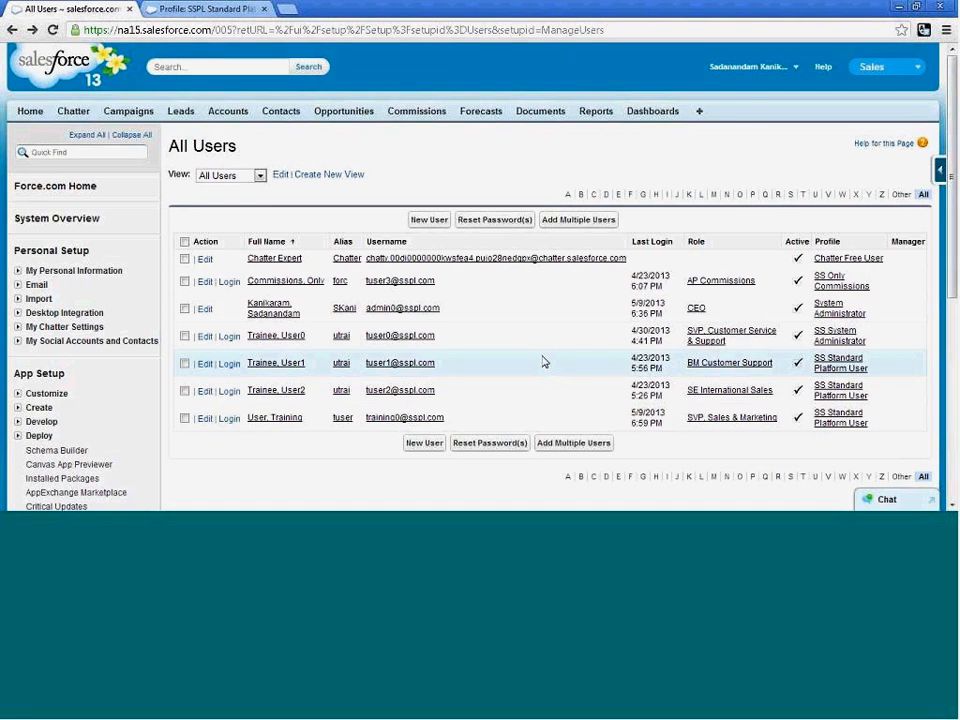
scroll(543, 362, down, 1)
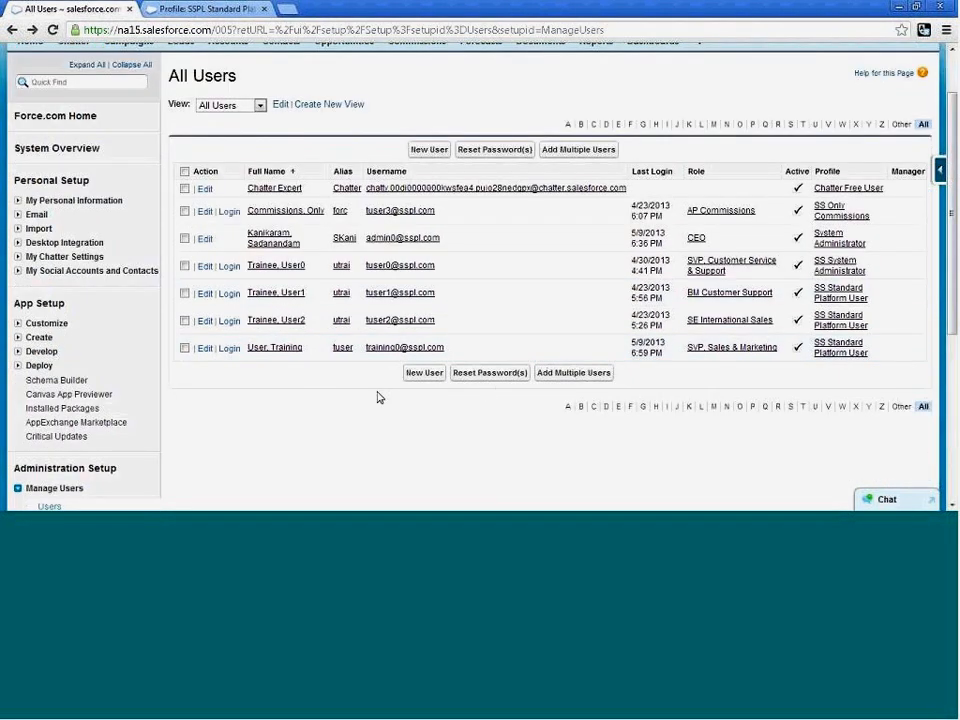
scroll(377, 397, down, 2)
scroll(375, 399, up, 1)
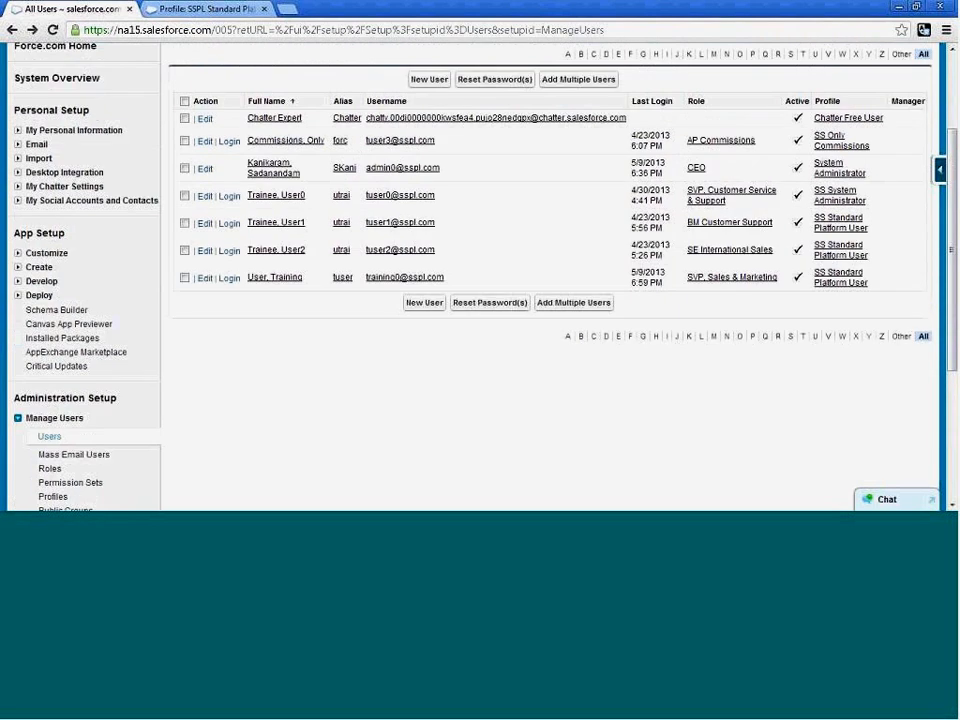
click(64, 437)
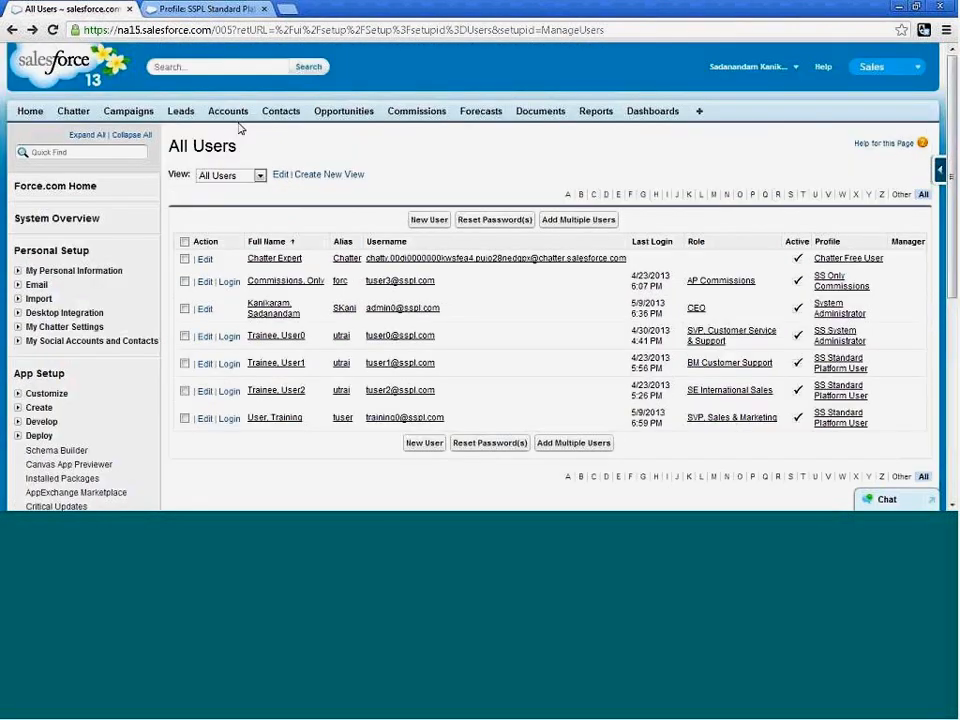
Transfer ownership of the Chan Productions account to User0 Trainee and review the account's feed.
click(228, 111)
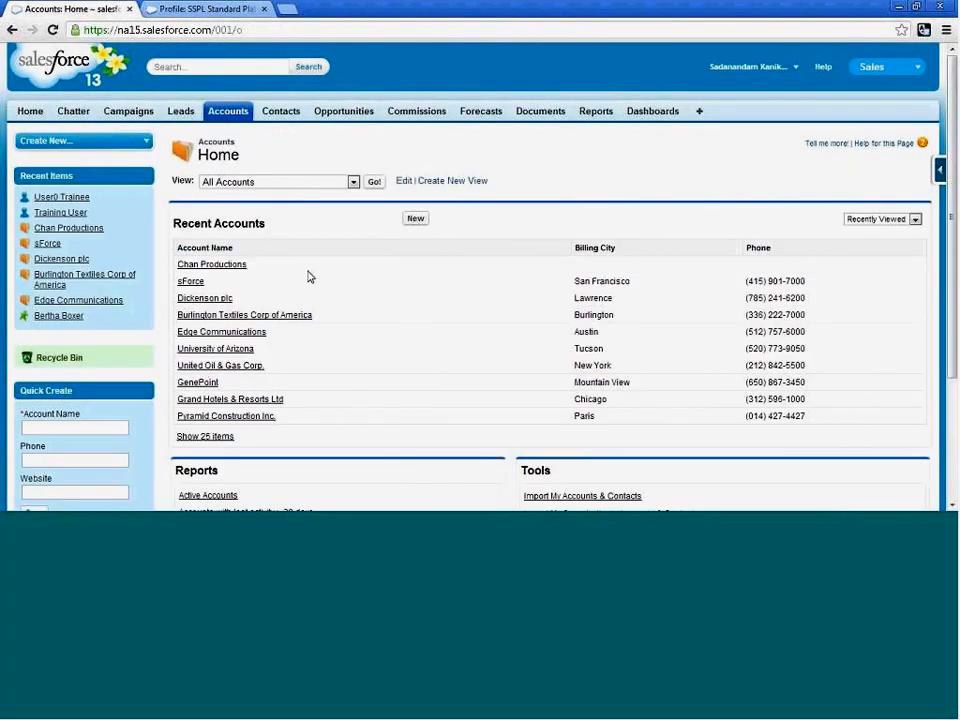
click(216, 268)
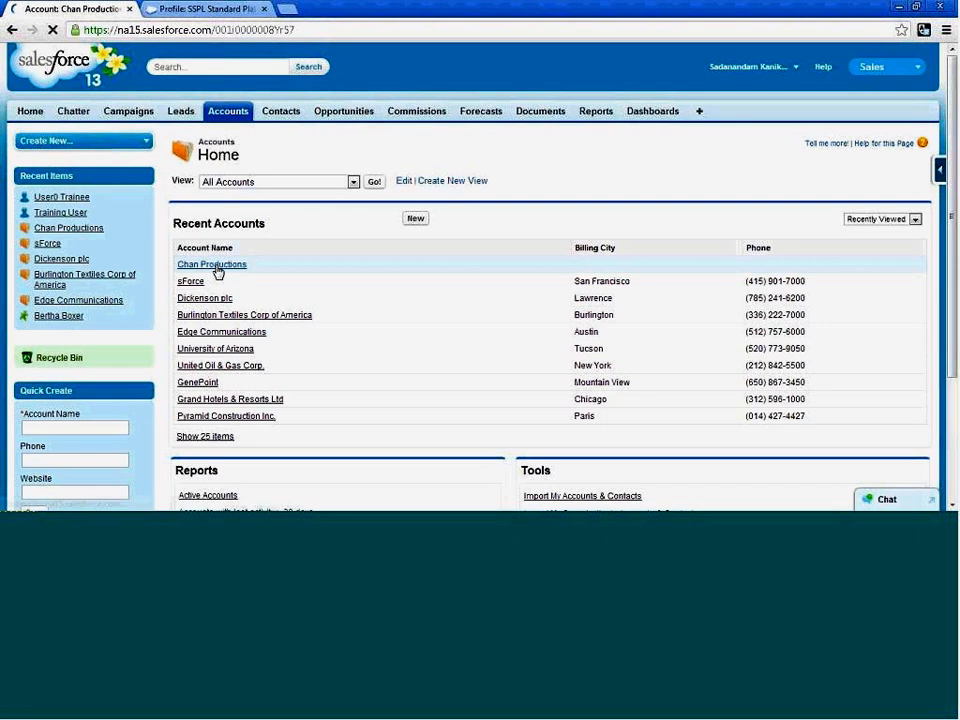
scroll(521, 309, down, 2)
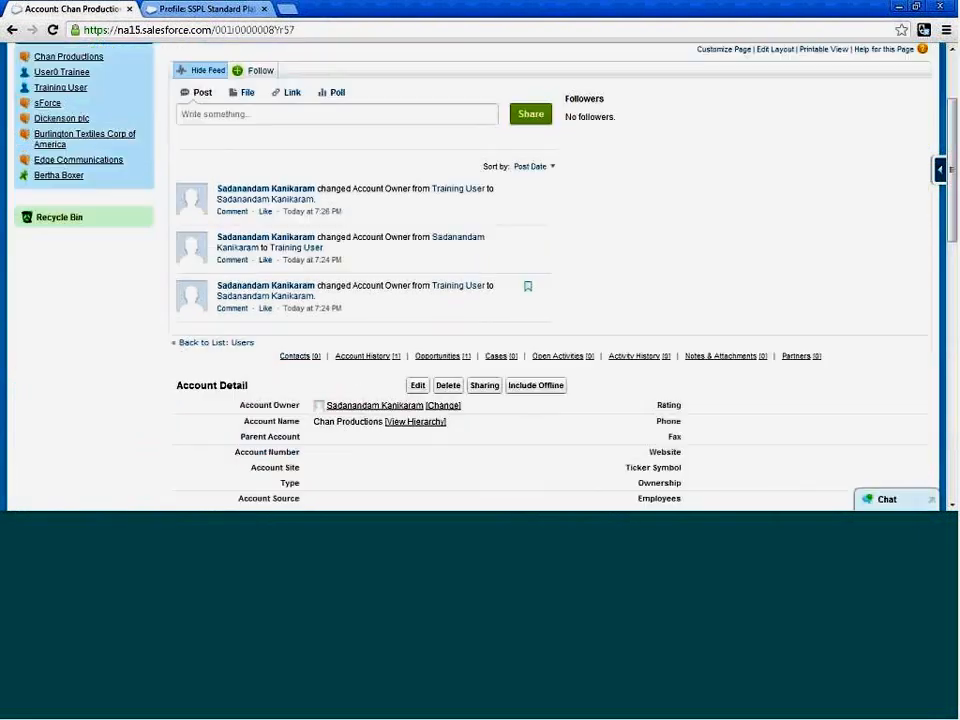
click(447, 406)
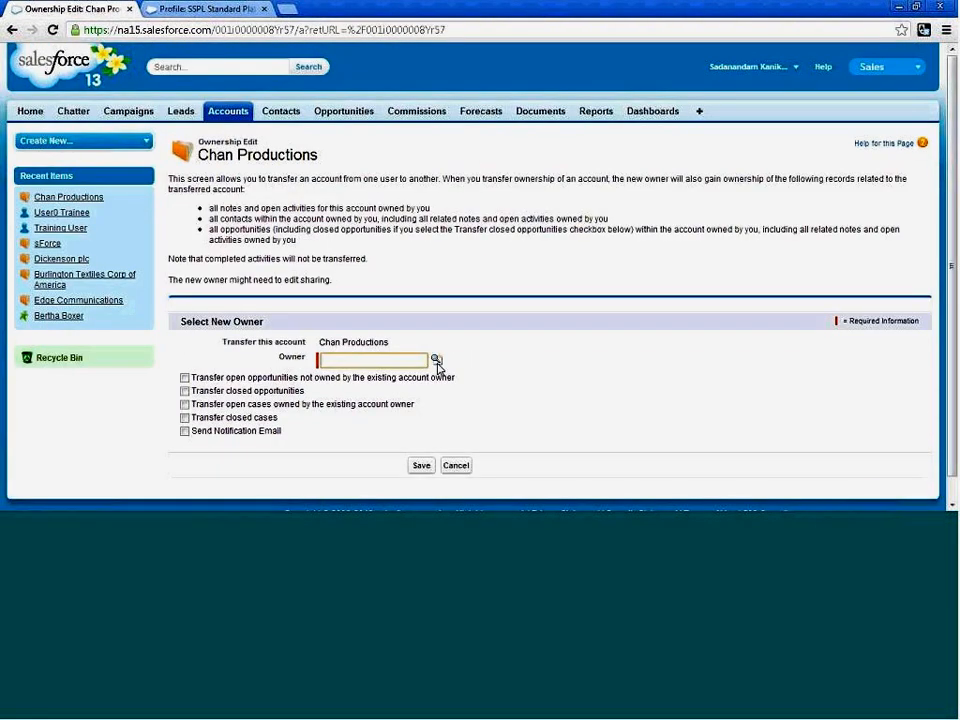
click(437, 362)
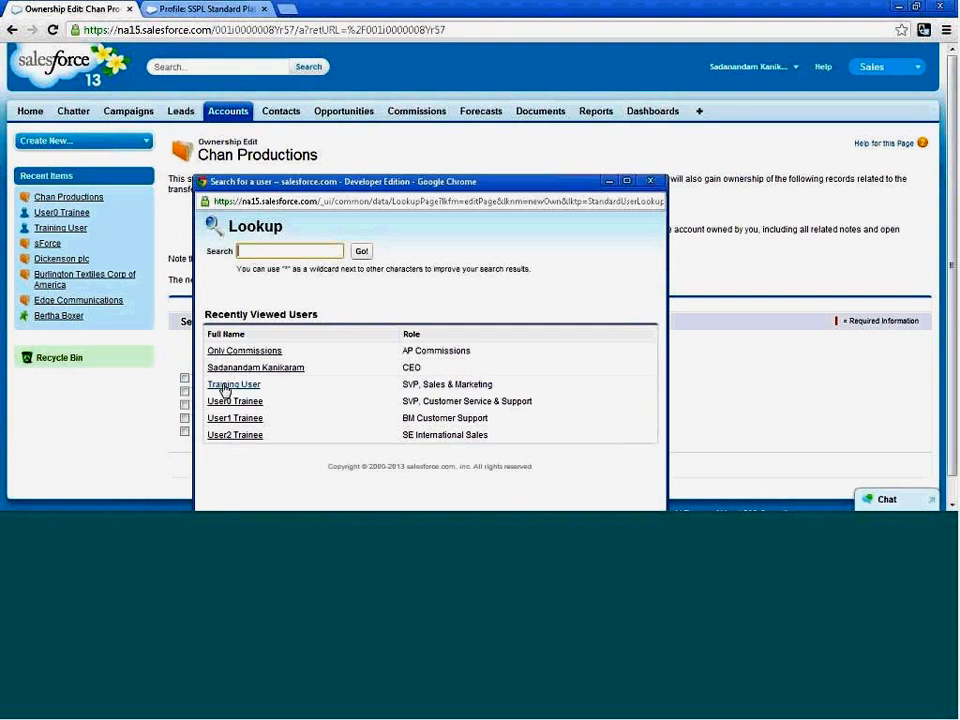
click(227, 402)
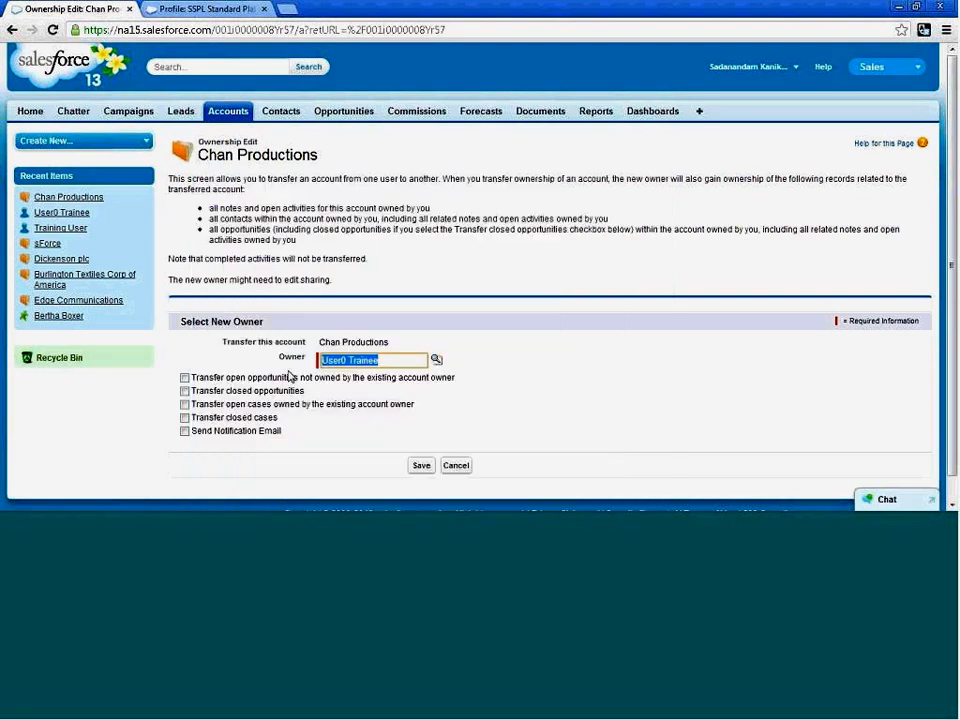
scroll(500, 428, down, 1)
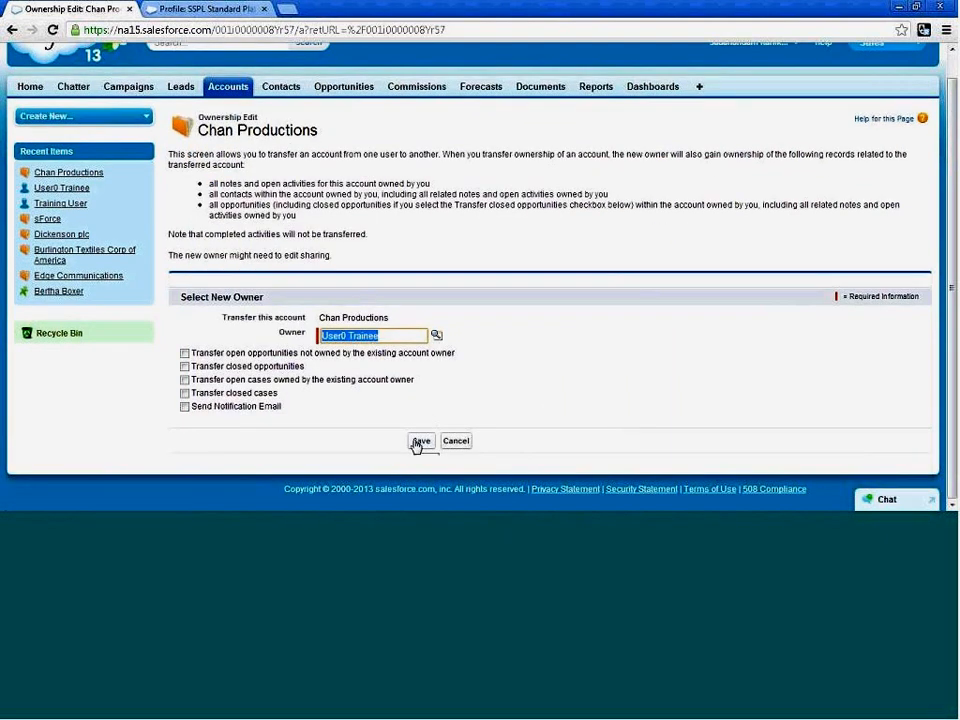
click(420, 441)
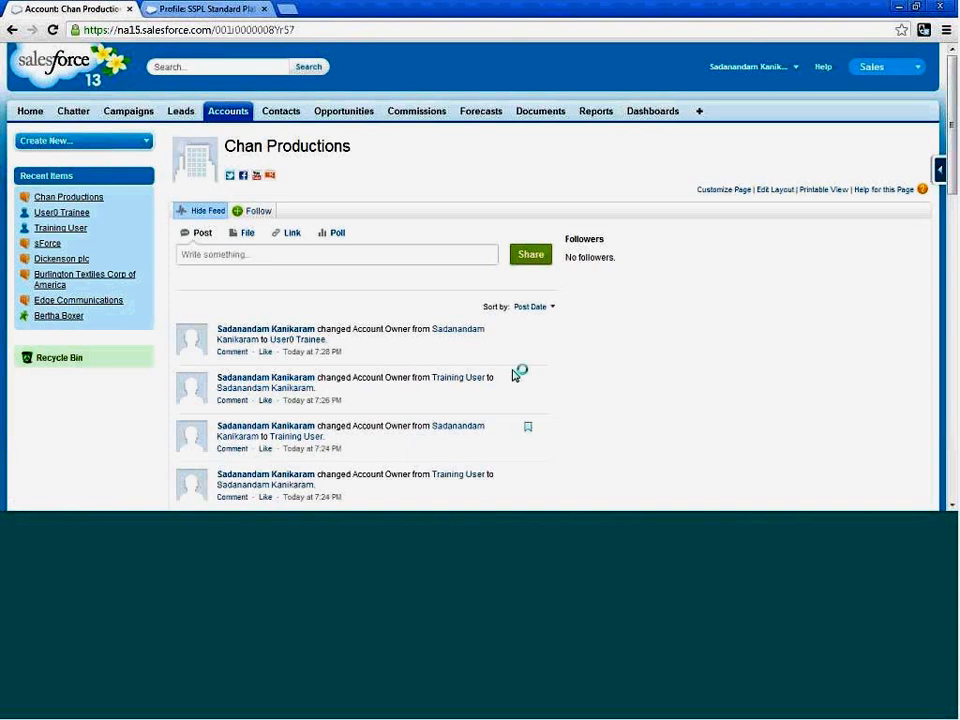
scroll(575, 358, down, 1)
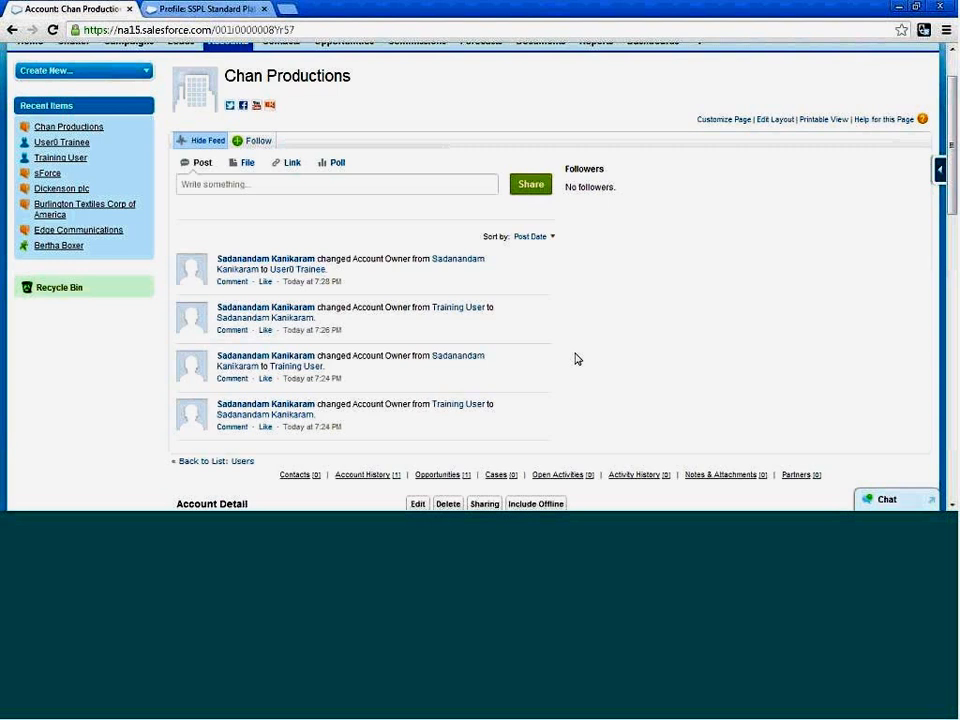
scroll(575, 358, up, 1)
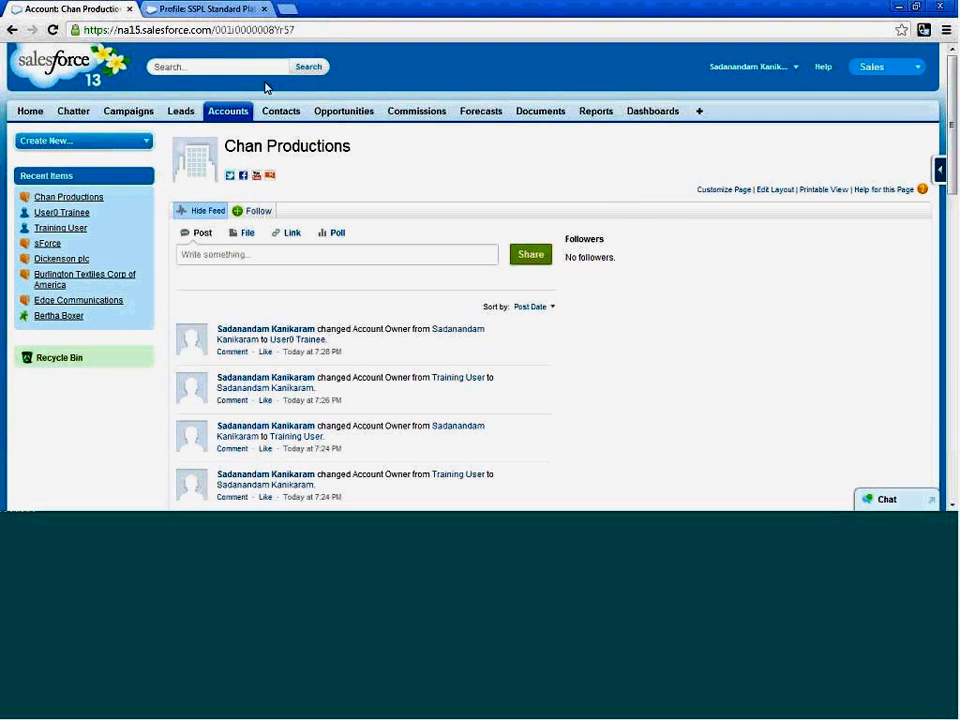
Try to transfer ownership of the Chan Productions account from User0 Trainee to Training User.
click(226, 111)
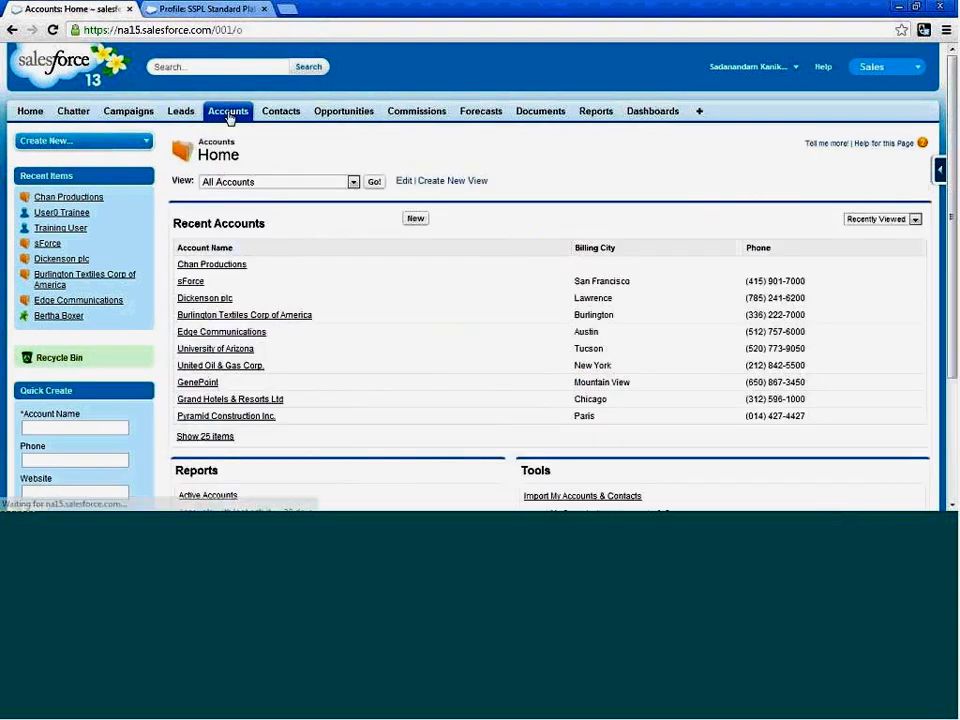
click(231, 265)
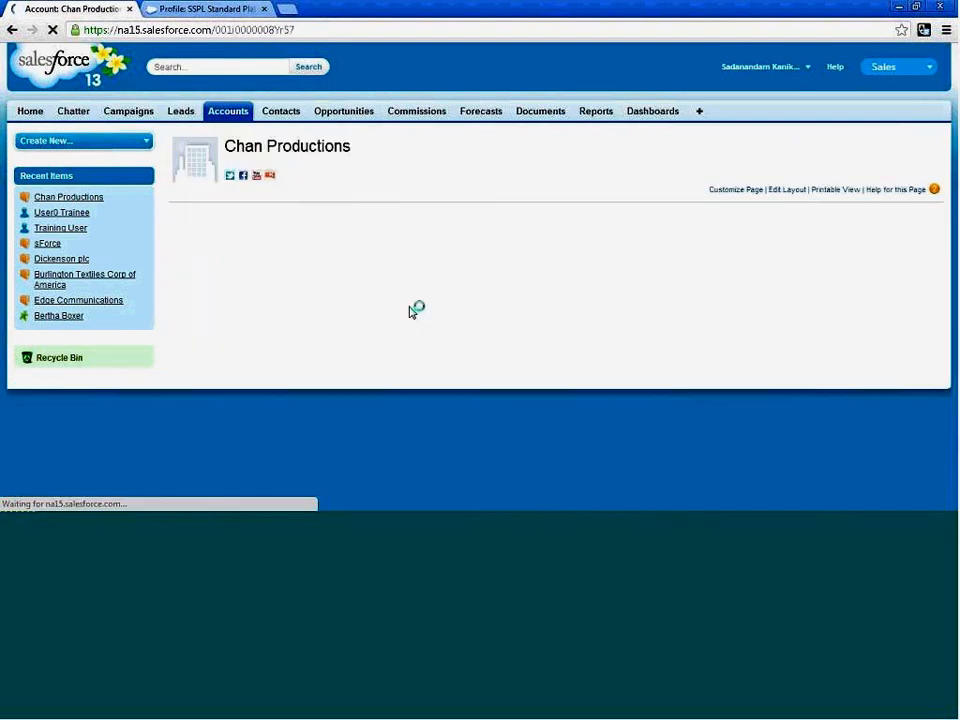
scroll(448, 315, down, 5)
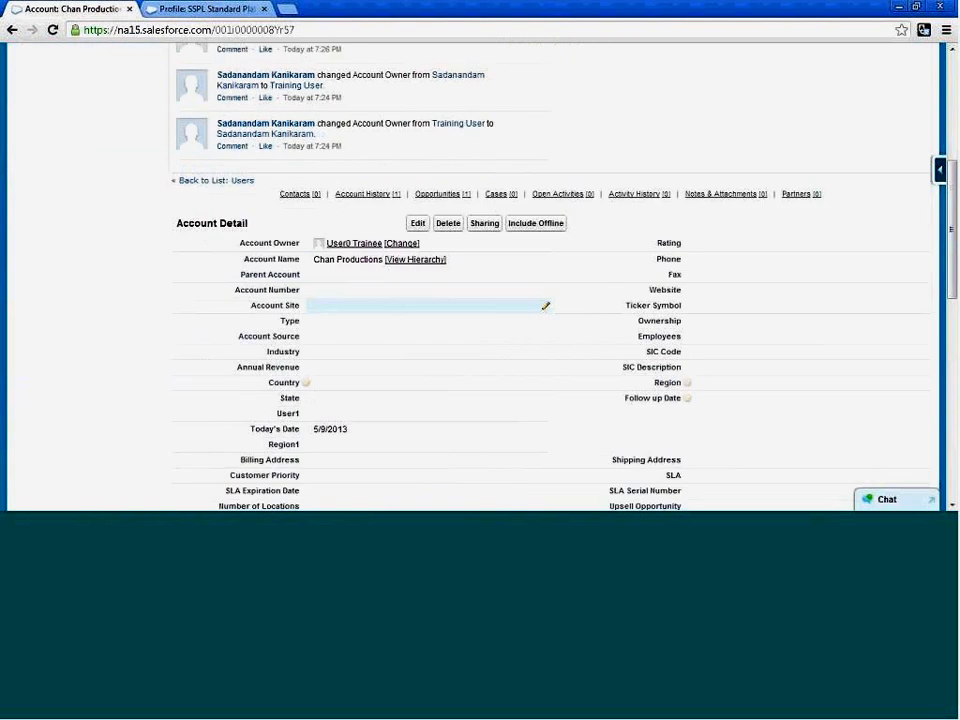
click(406, 245)
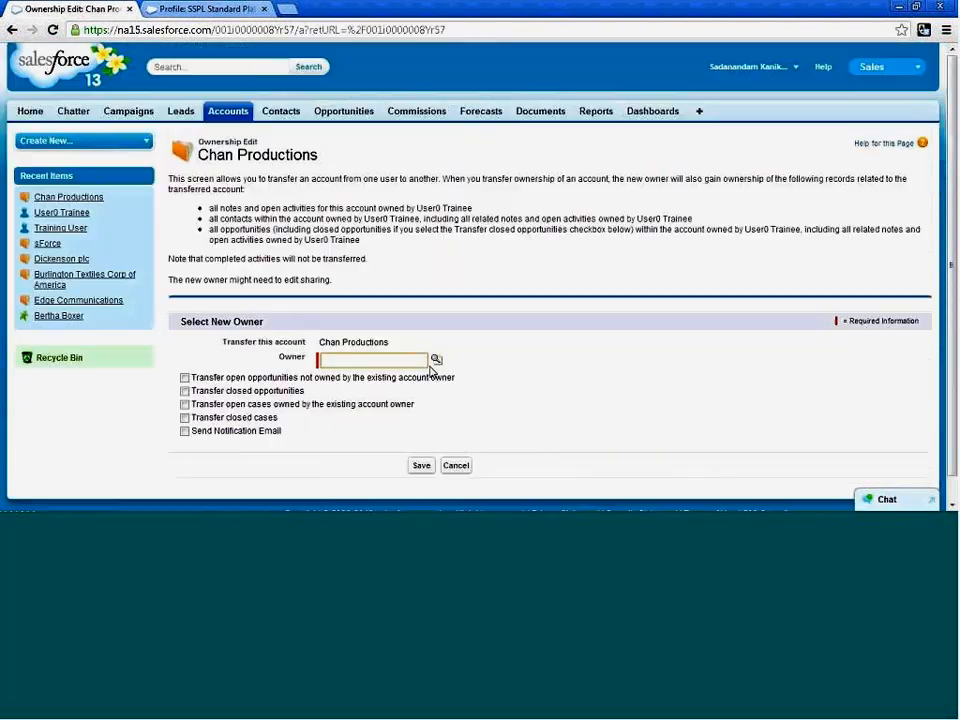
click(437, 361)
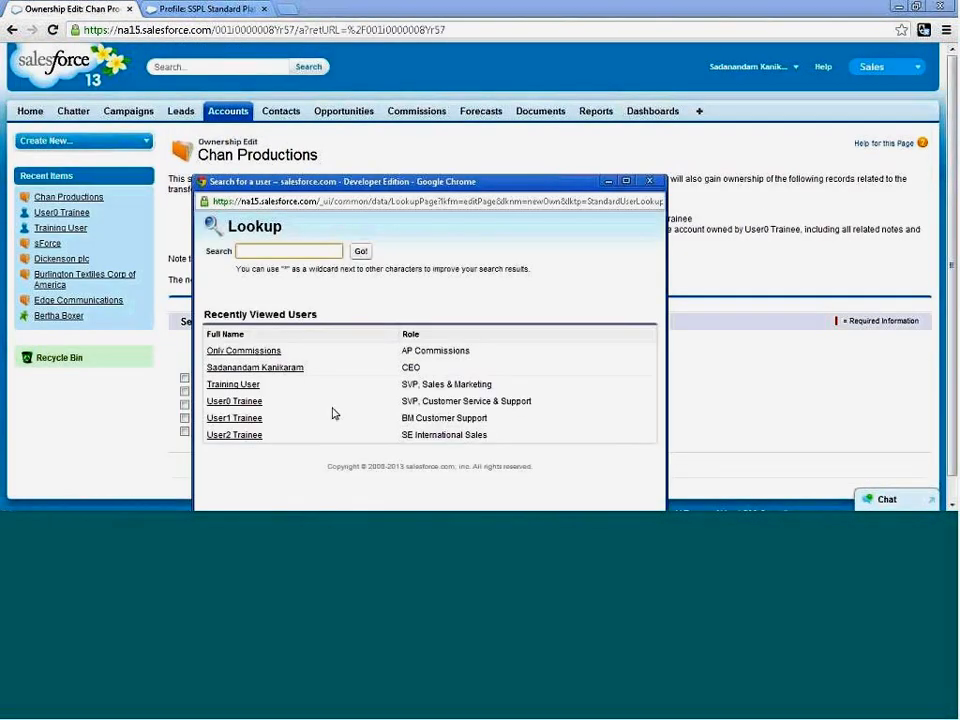
click(221, 386)
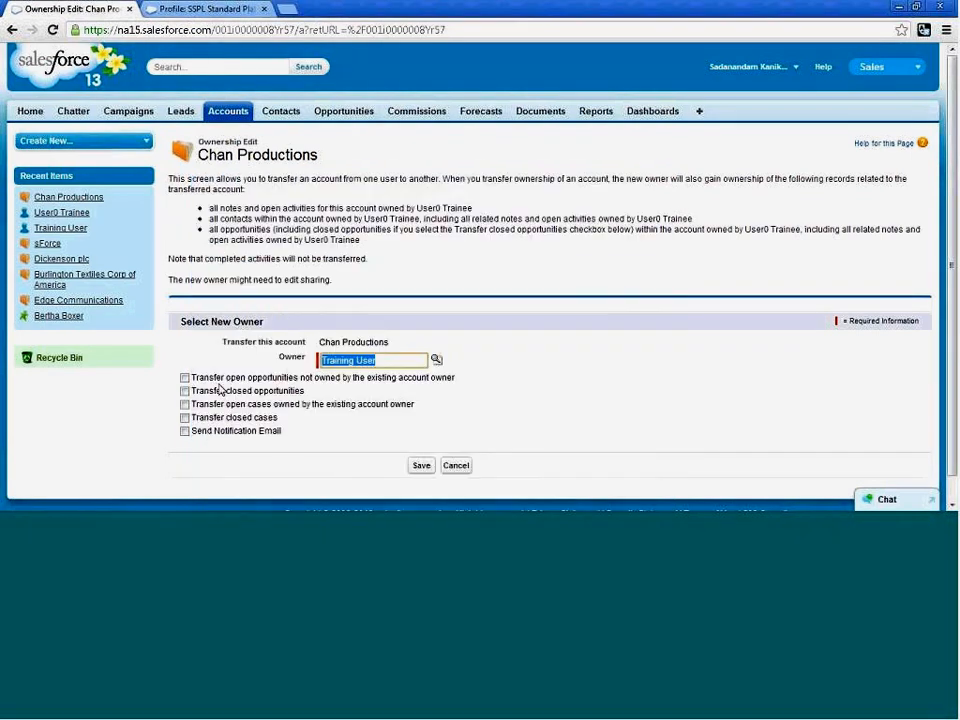
click(419, 466)
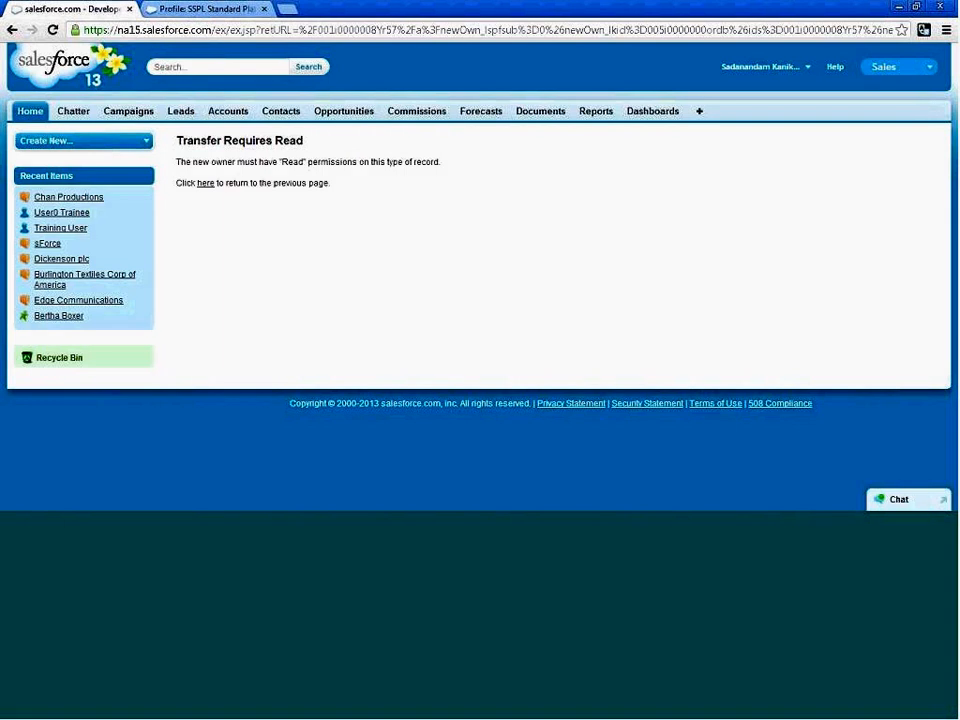
Read the explanation on the transfer error page and return to the Chan Productions ownership form.
drag(180, 161, 339, 161)
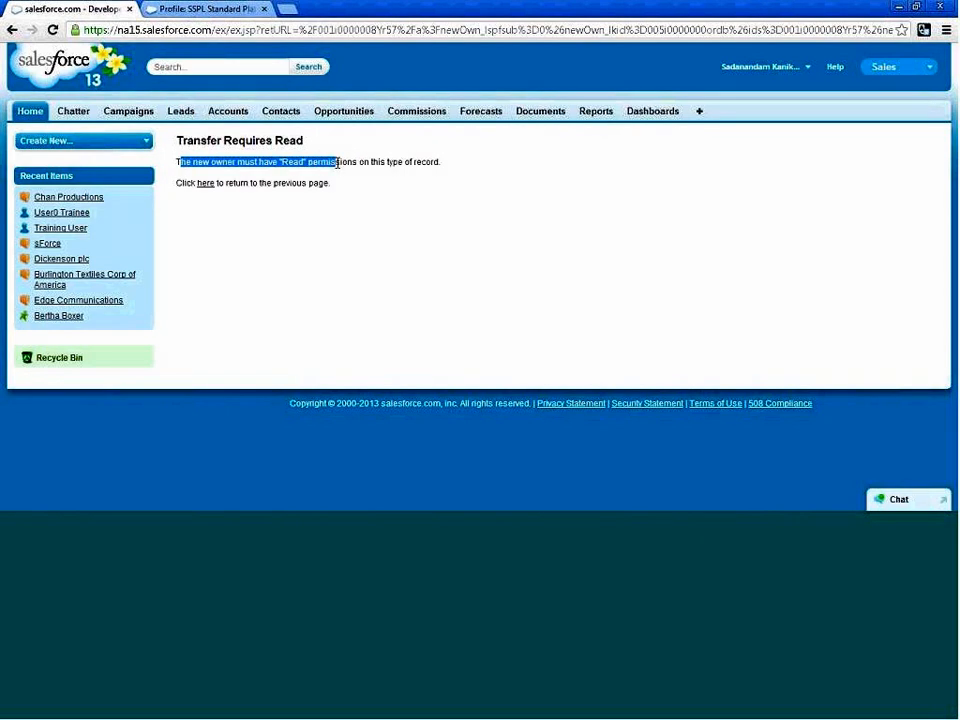
click(479, 176)
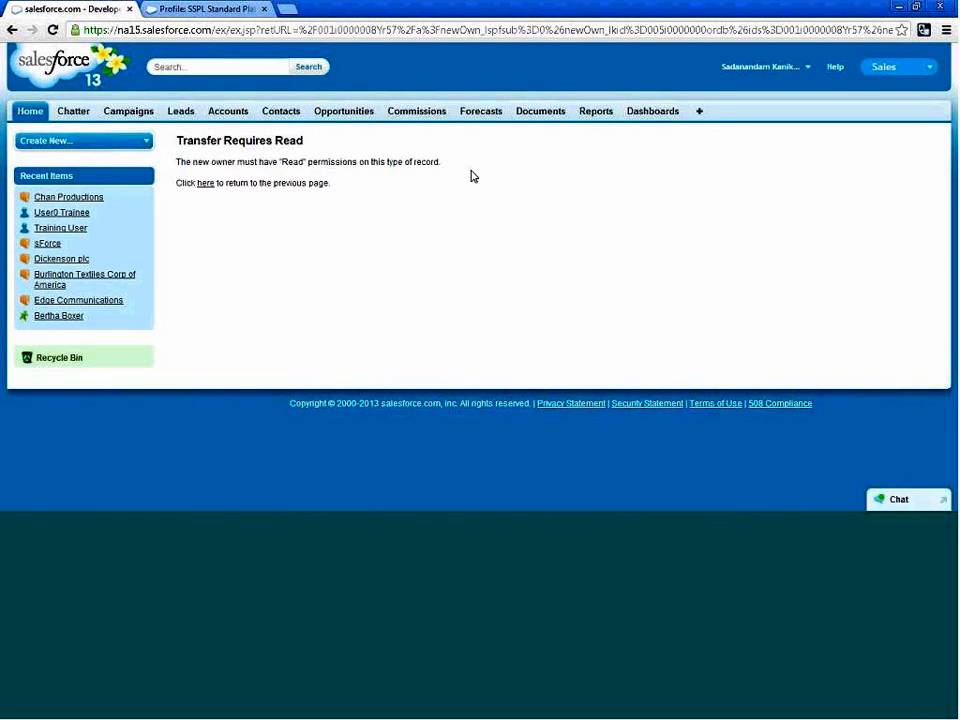
mouse_move(440, 141)
mouse_down()
mouse_move(440, 162)
mouse_move(180, 161)
mouse_move(433, 158)
mouse_up()
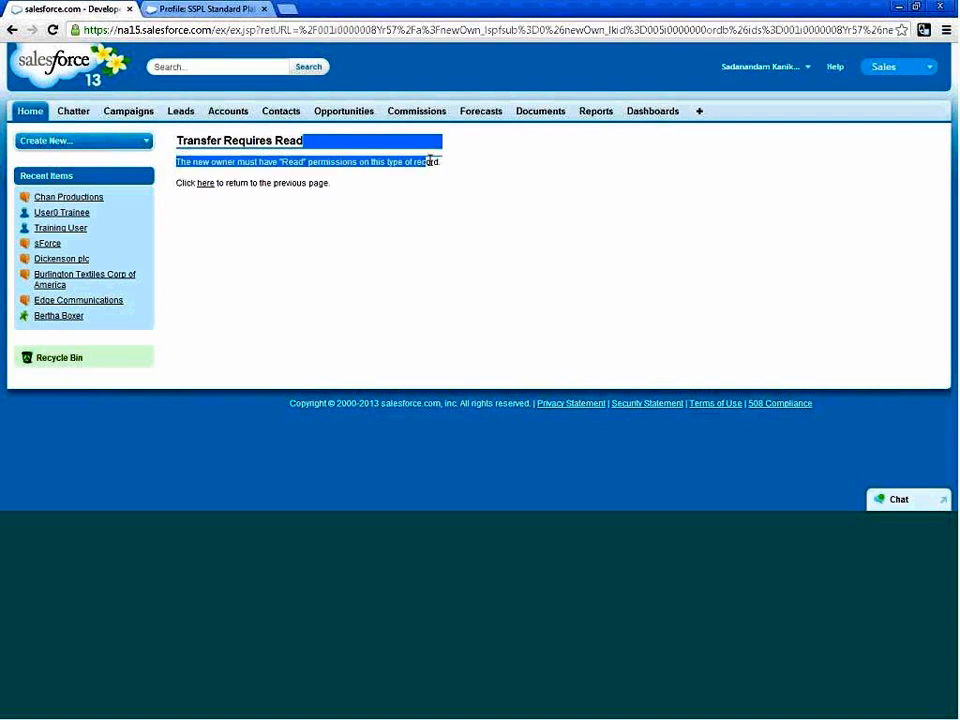
click(461, 165)
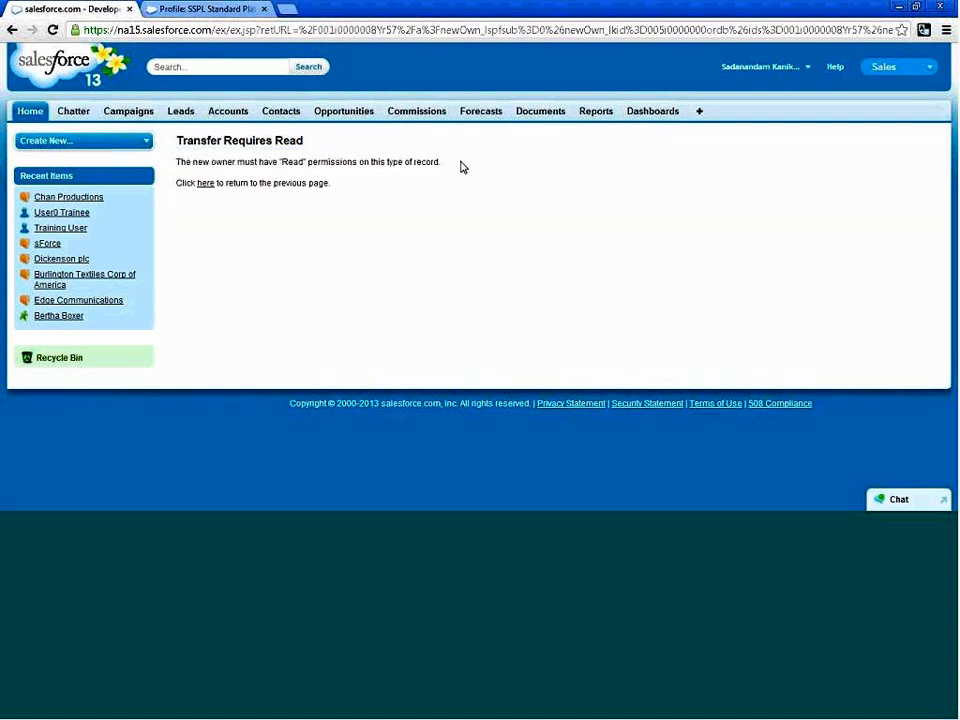
click(206, 186)
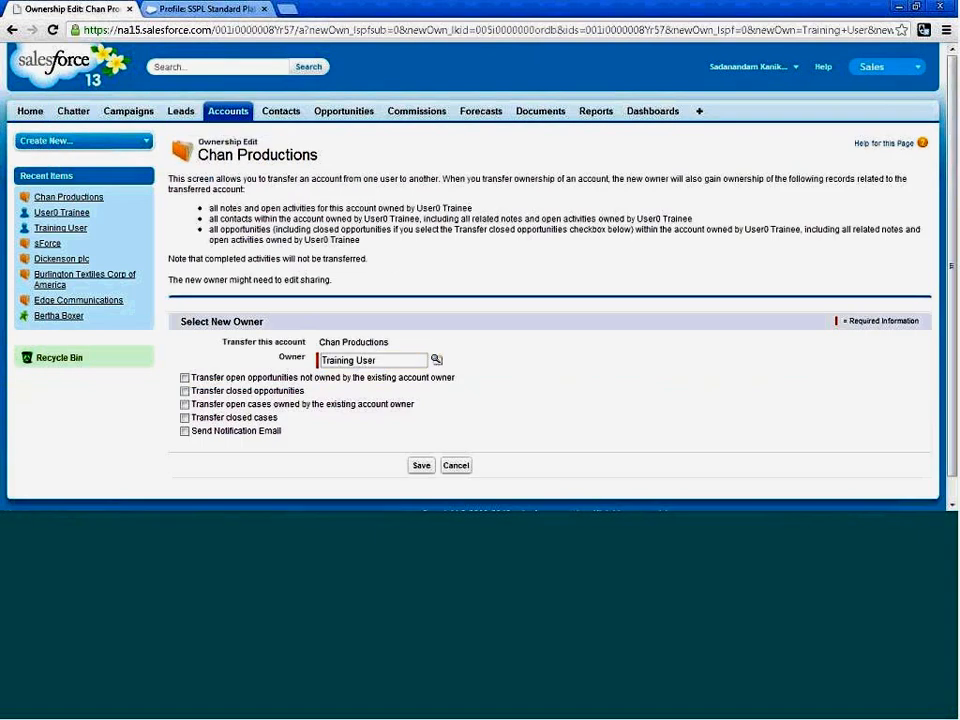
Try to transfer ownership of the Dickenson plc account from User0 Trainee to Training User.
click(228, 114)
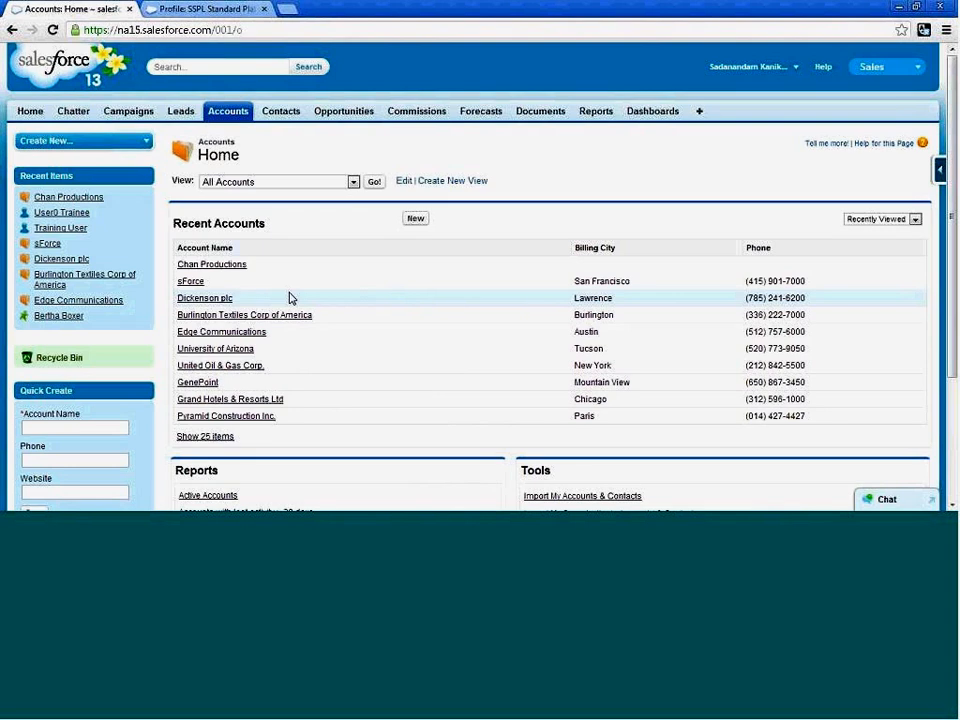
click(200, 300)
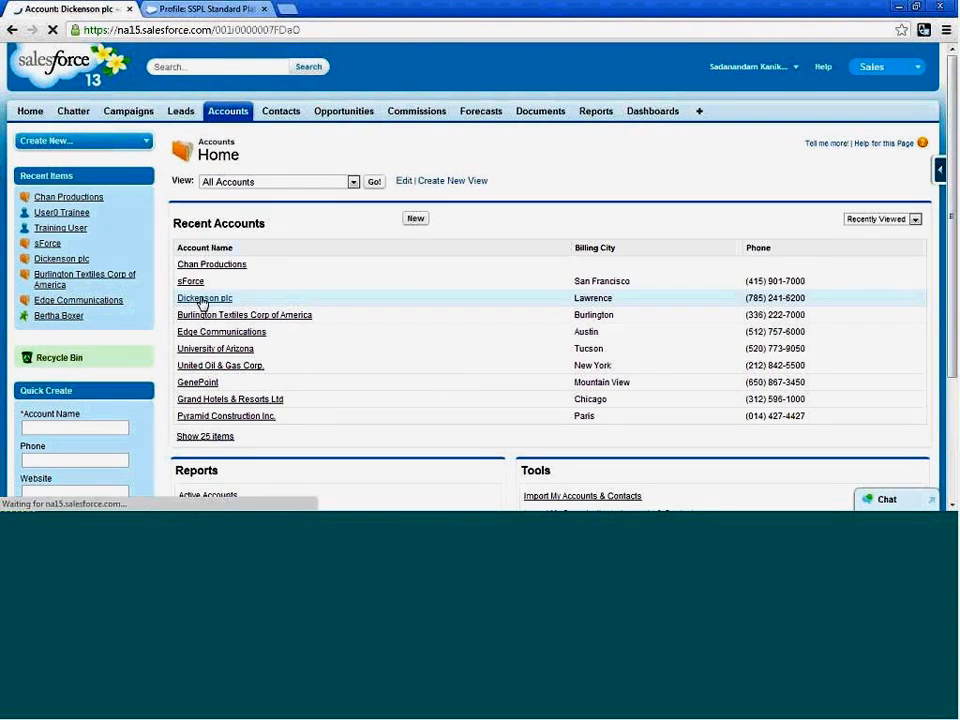
scroll(545, 352, down, 1)
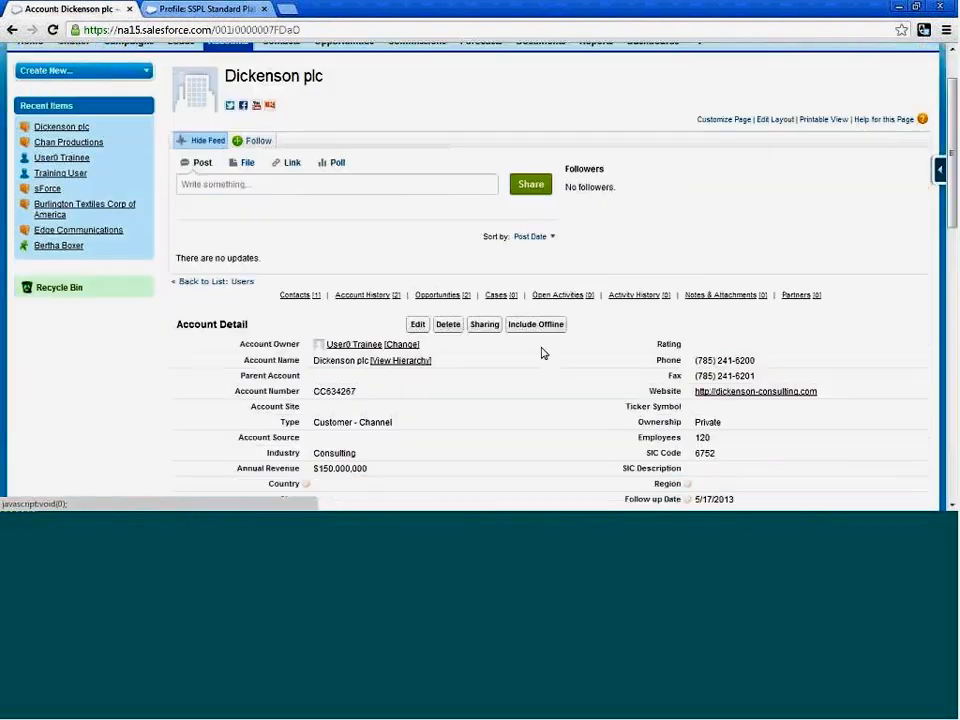
scroll(397, 280, down, 1)
click(399, 275)
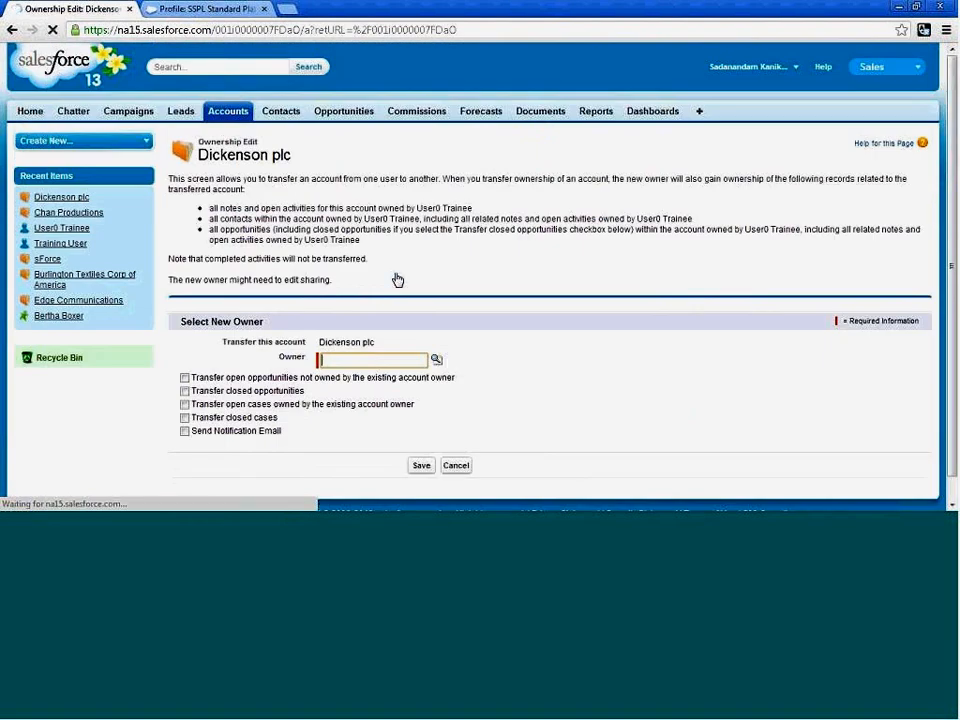
click(437, 362)
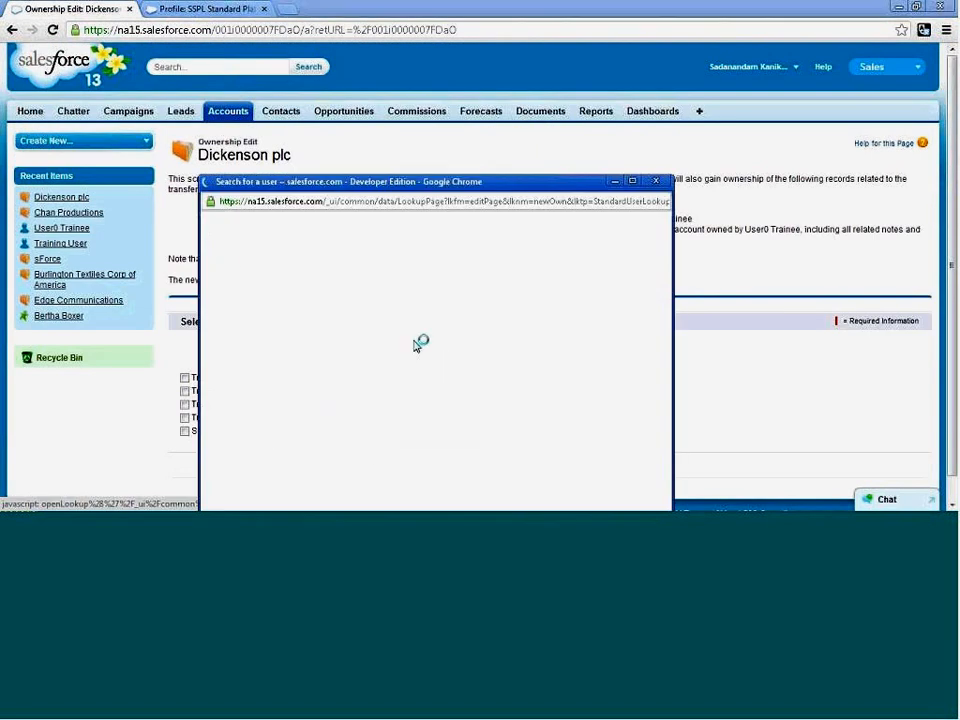
click(248, 386)
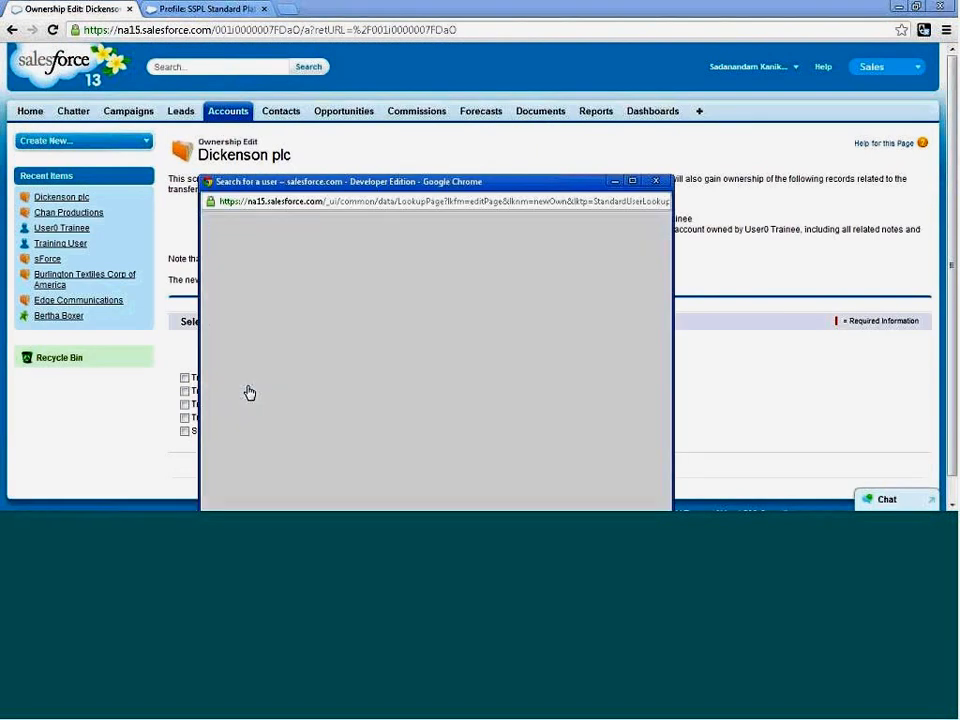
click(421, 466)
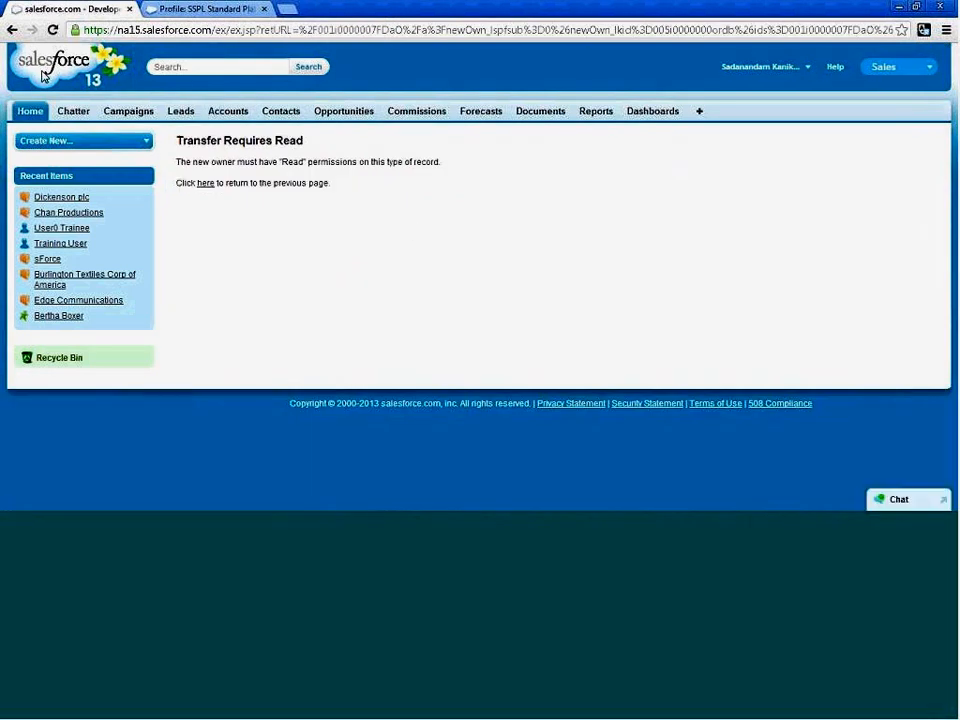
Leave the transfer error page, go back to the Dickenson plc account record and review its account details.
click(12, 30)
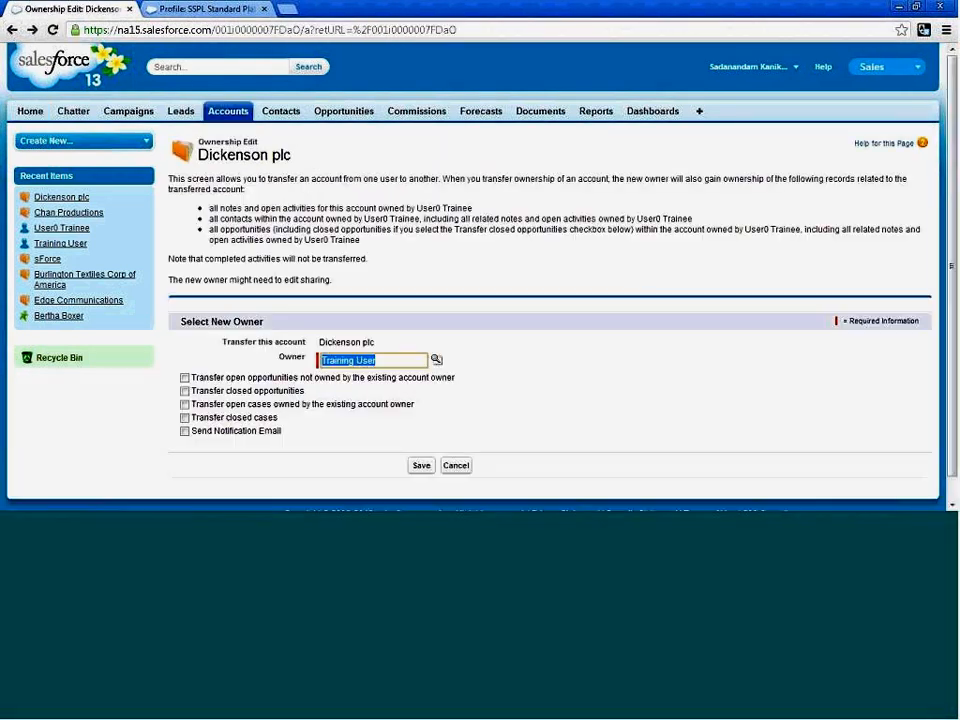
click(12, 30)
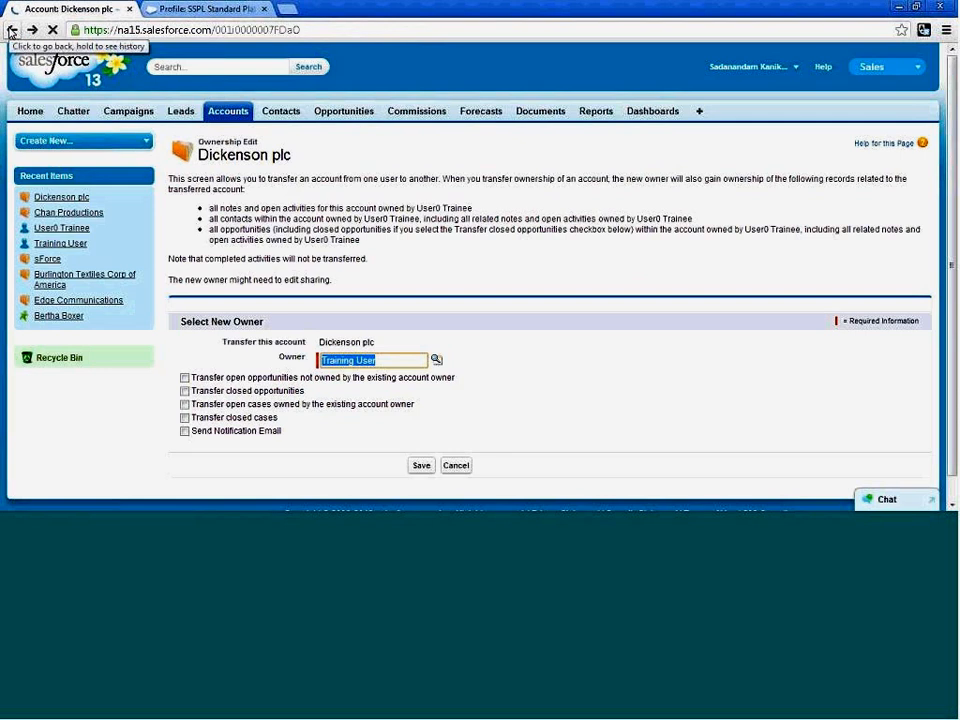
scroll(543, 328, down, 1)
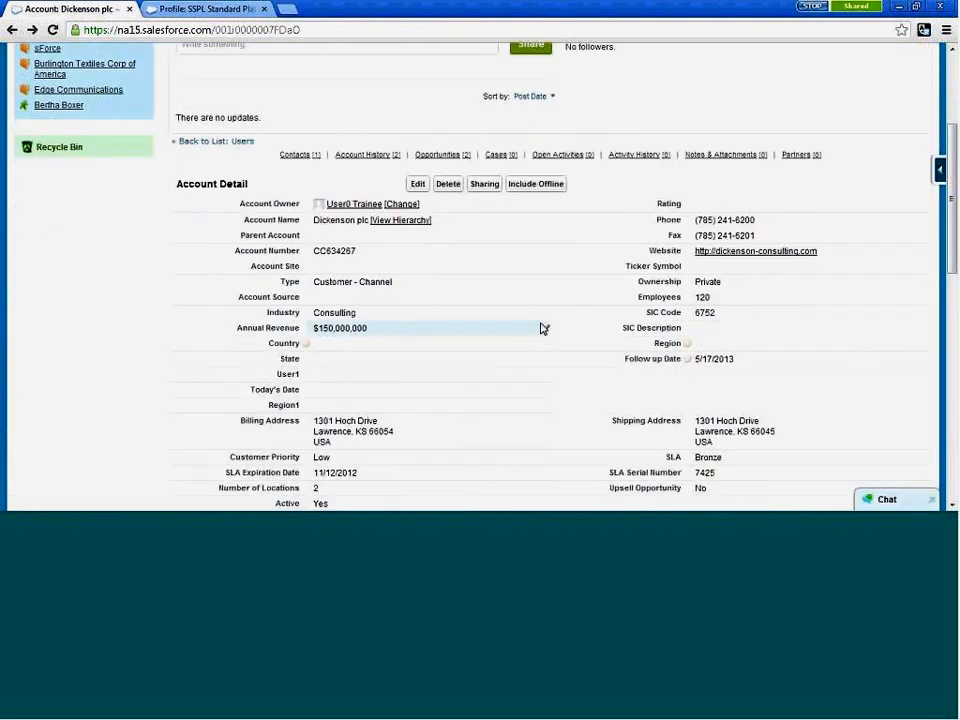
scroll(545, 326, up, 1)
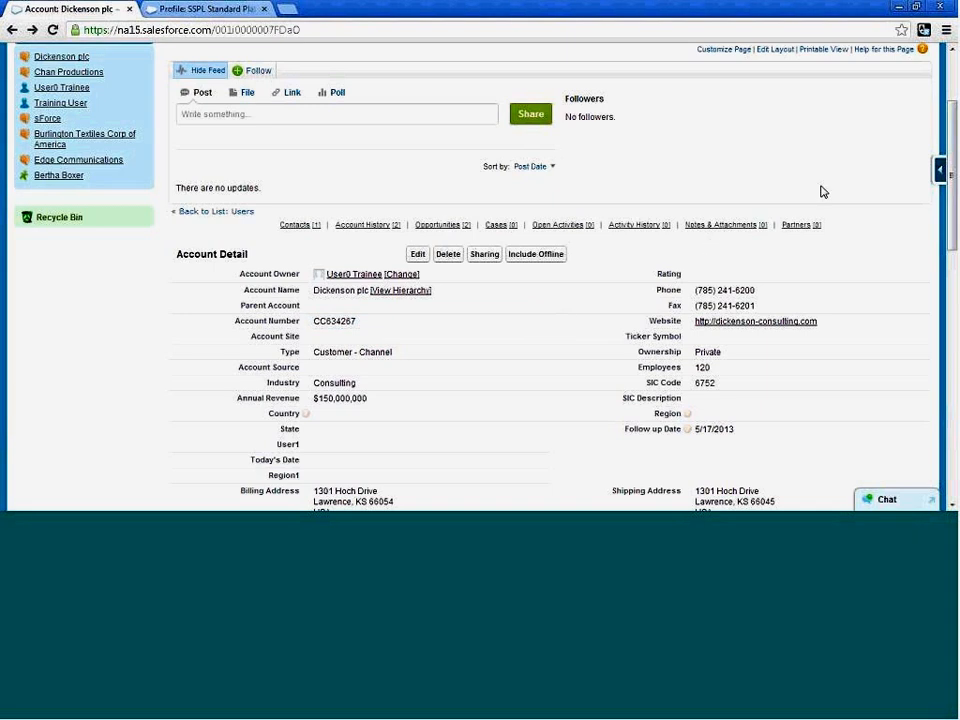
scroll(821, 191, up, 3)
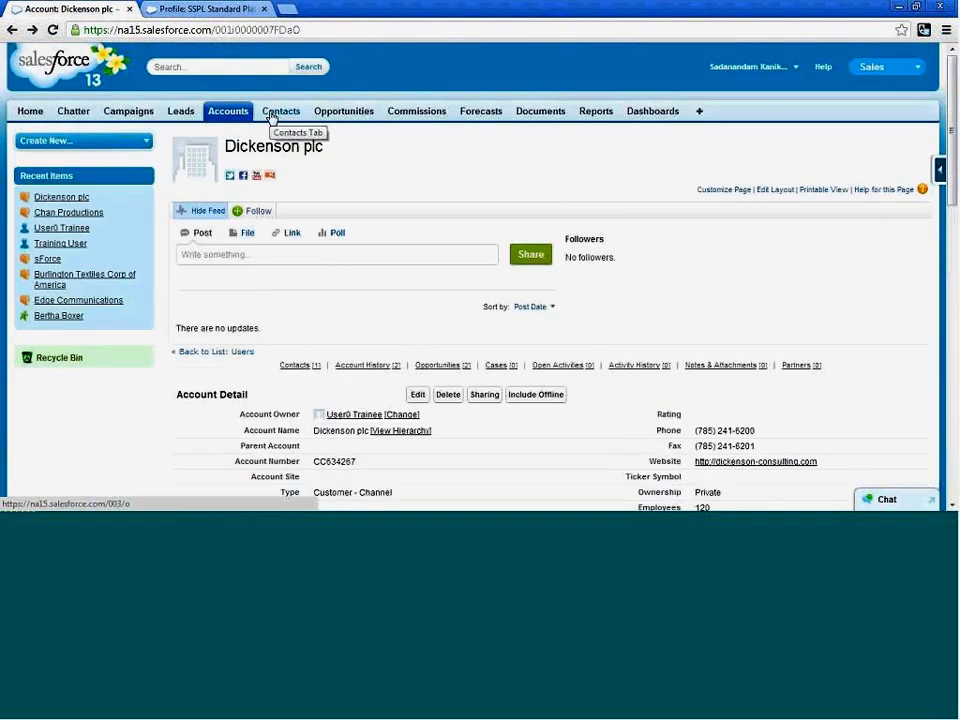
Open the SS Standard Platform User profile assigned to User1 Trainee from the list of all users in Setup.
click(772, 74)
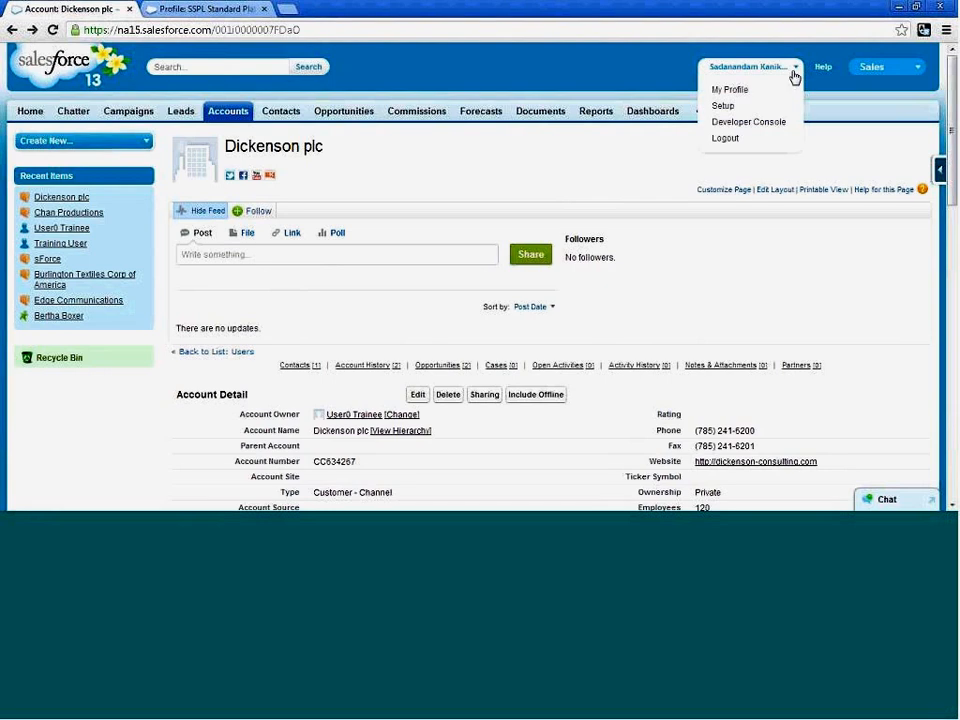
click(742, 111)
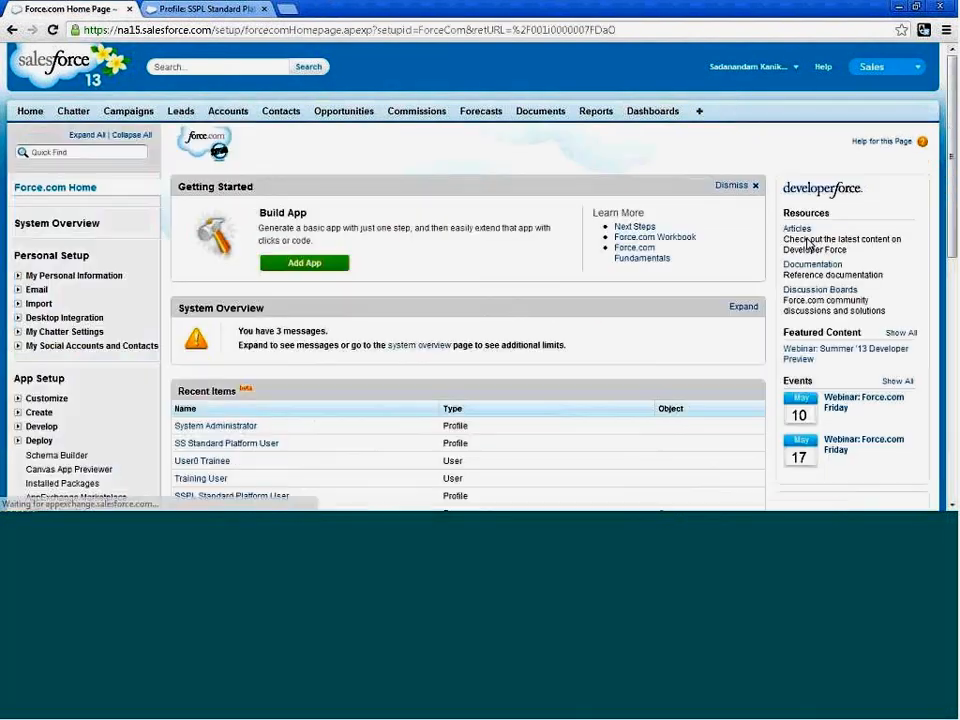
scroll(300, 297, down, 3)
scroll(326, 300, up, 3)
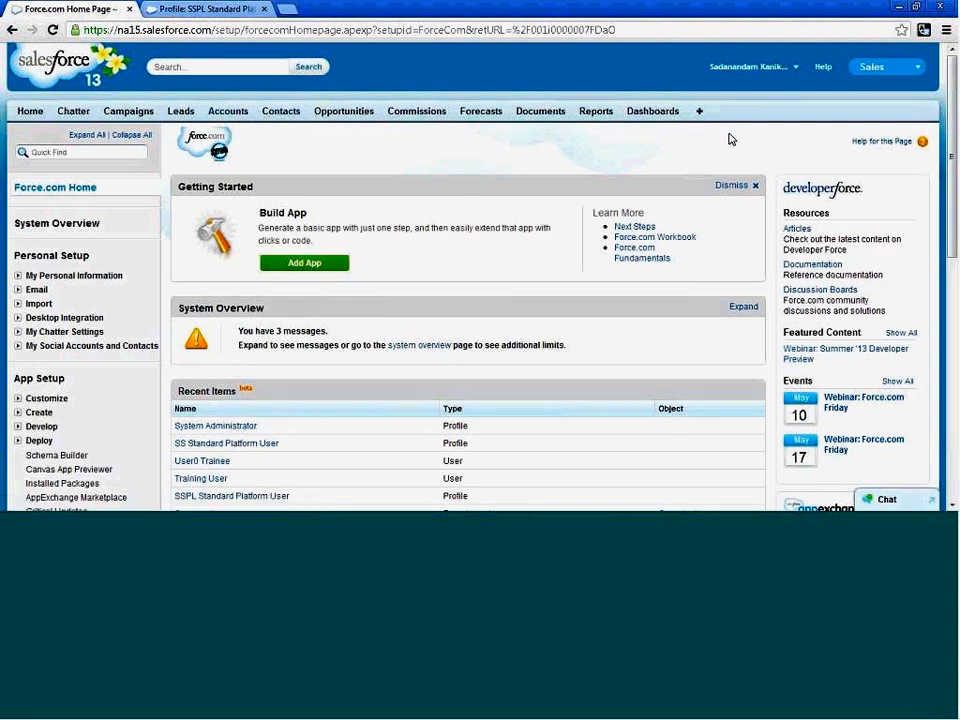
scroll(536, 331, down, 2)
scroll(536, 331, down, 5)
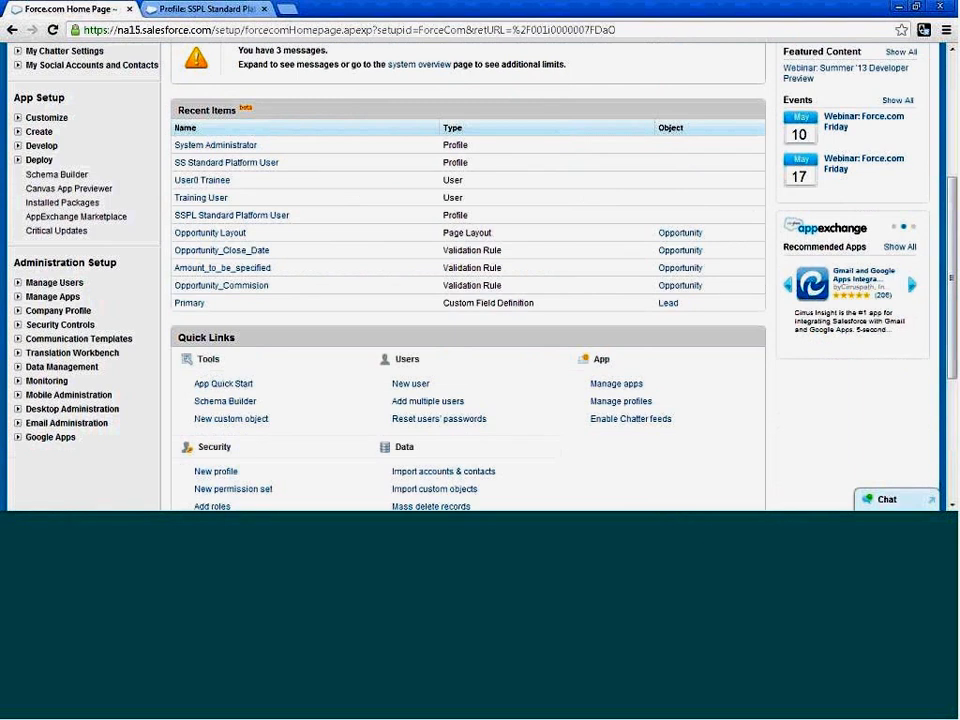
click(17, 282)
click(50, 298)
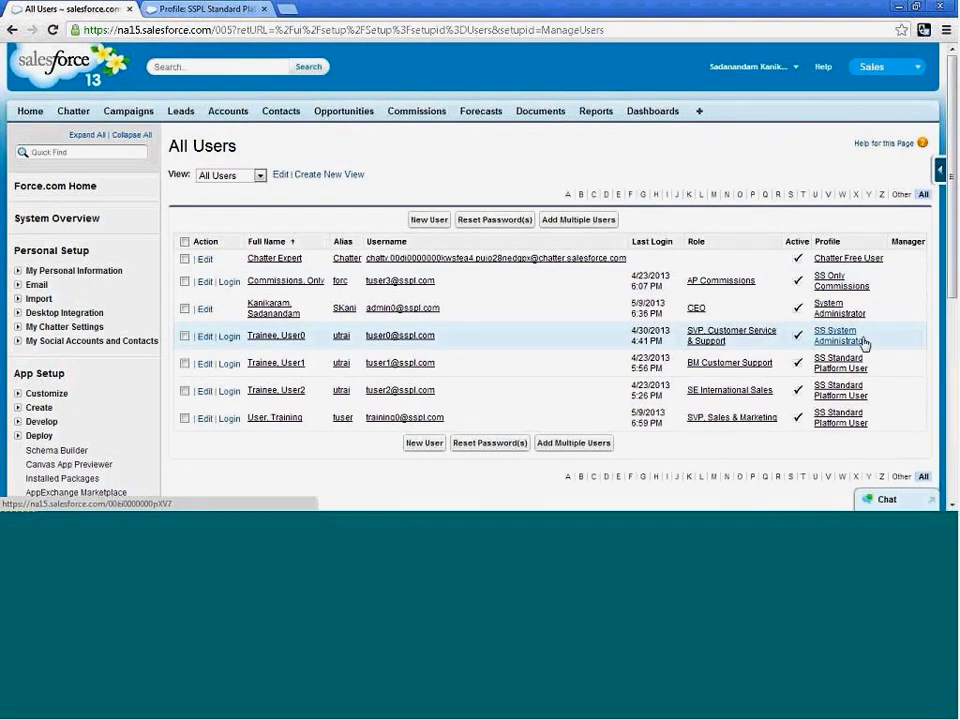
click(845, 367)
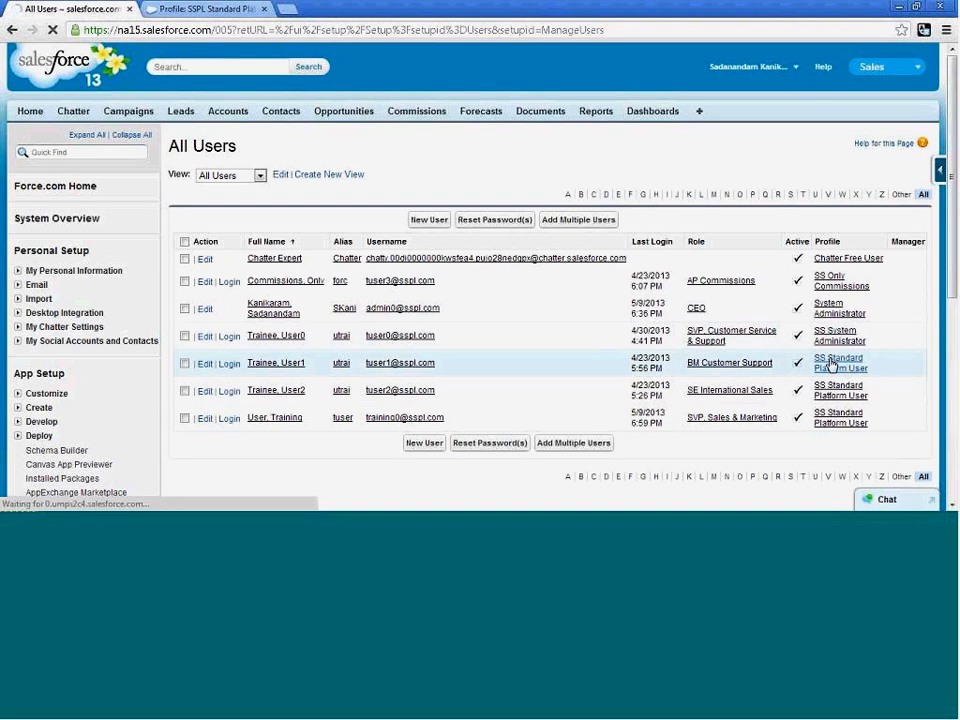
Examine the Accounts row in the Standard Object Permissions of the SS Standard Platform User profile.
scroll(550, 378, down, 2)
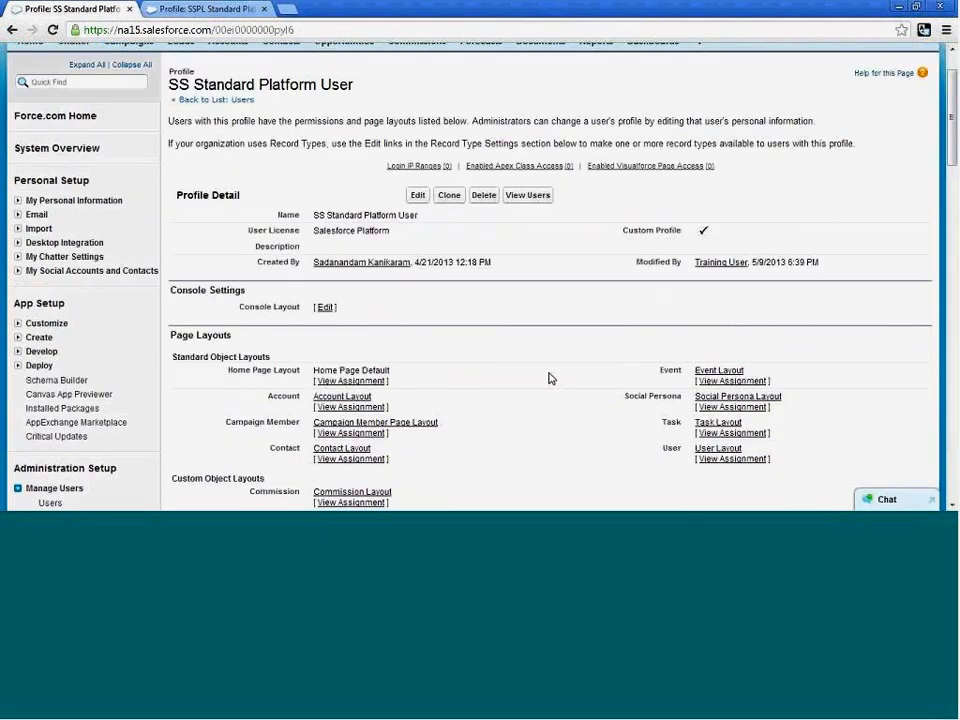
scroll(548, 378, down, 3)
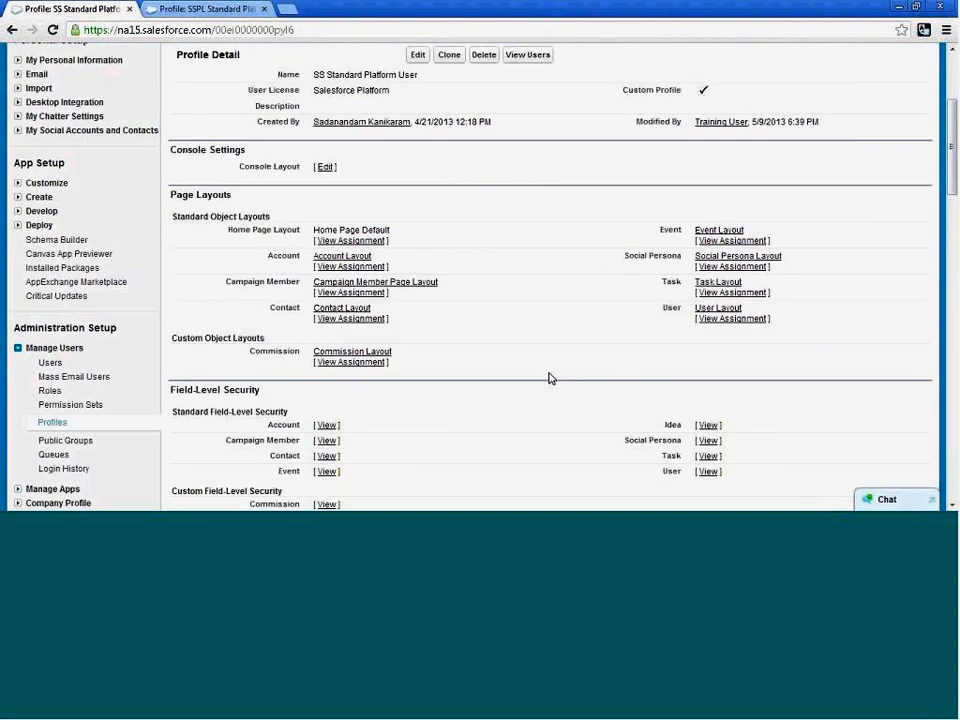
scroll(548, 378, down, 20)
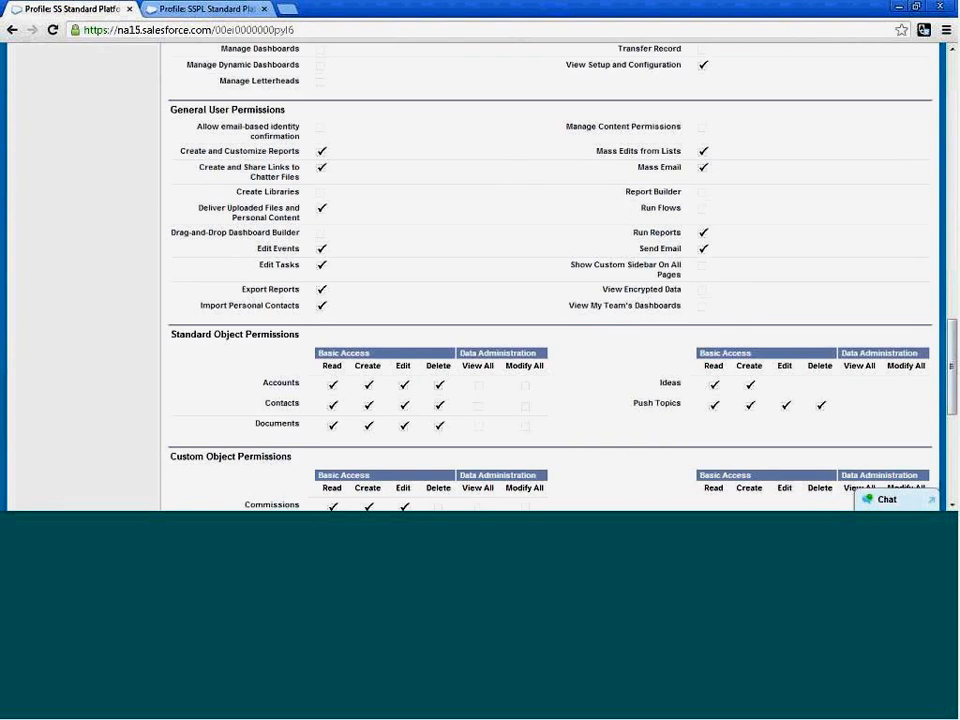
triple_click(292, 383)
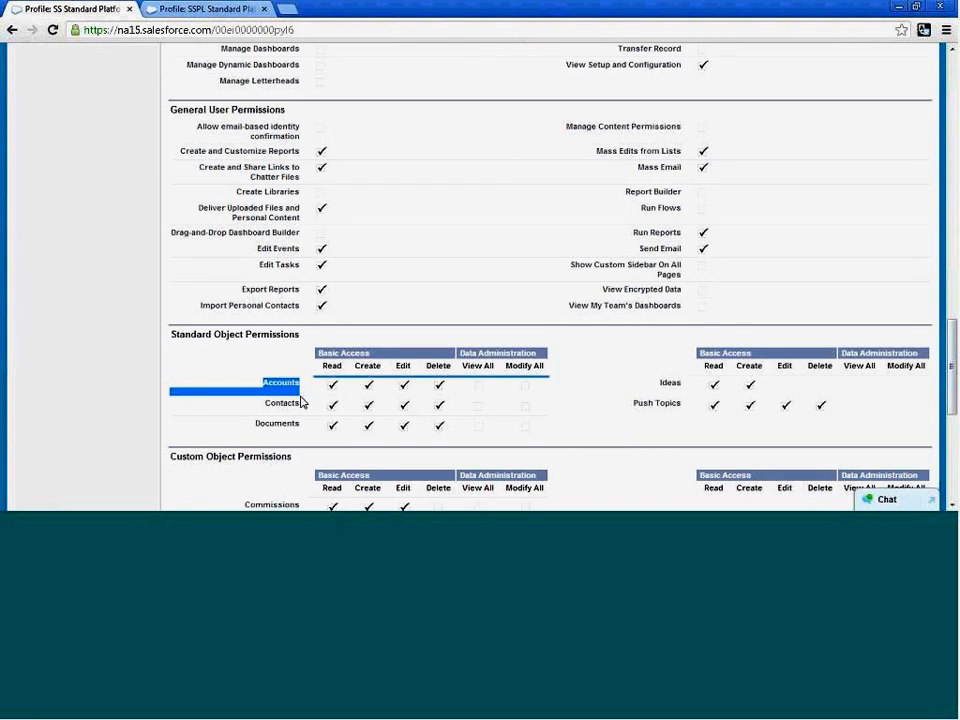
drag(301, 400, 261, 383)
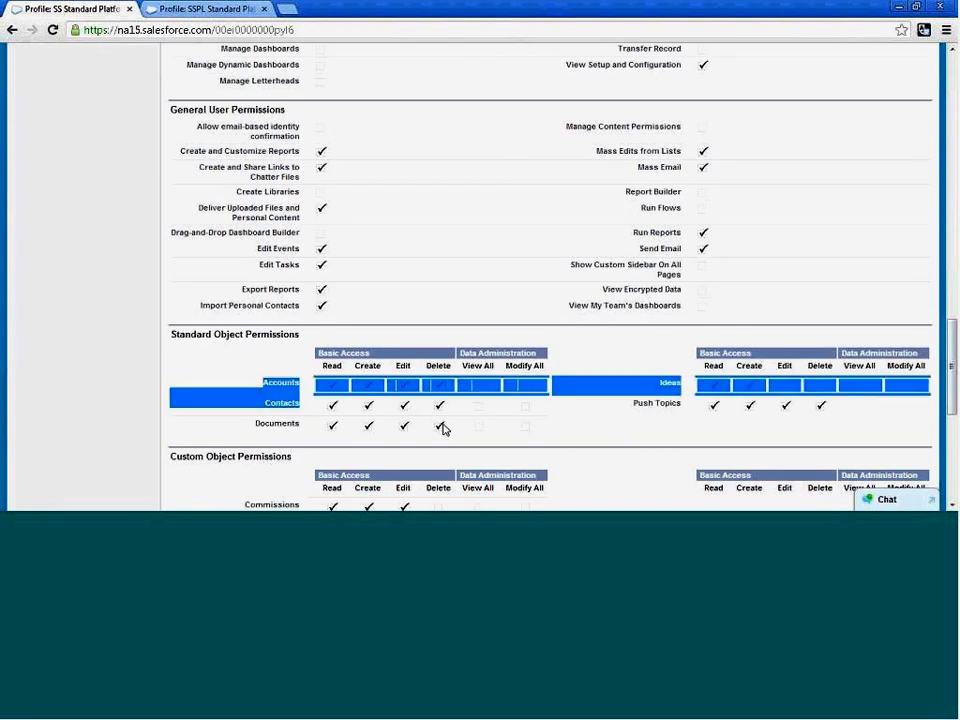
click(588, 416)
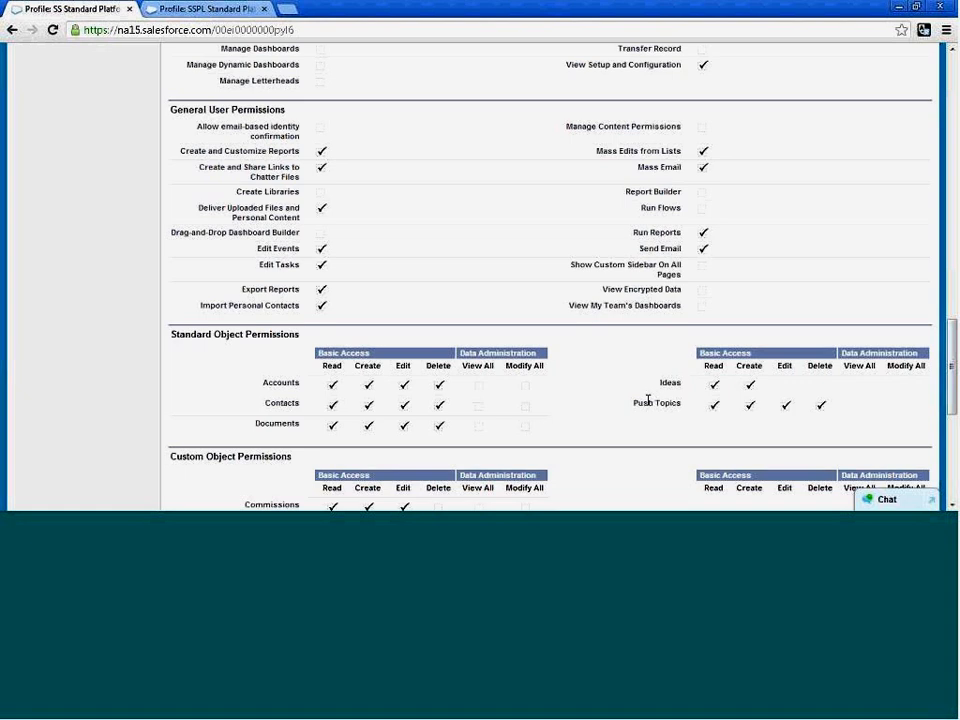
Review the profile's custom object, general user and administrative permissions along with its record type settings.
scroll(643, 398, down, 3)
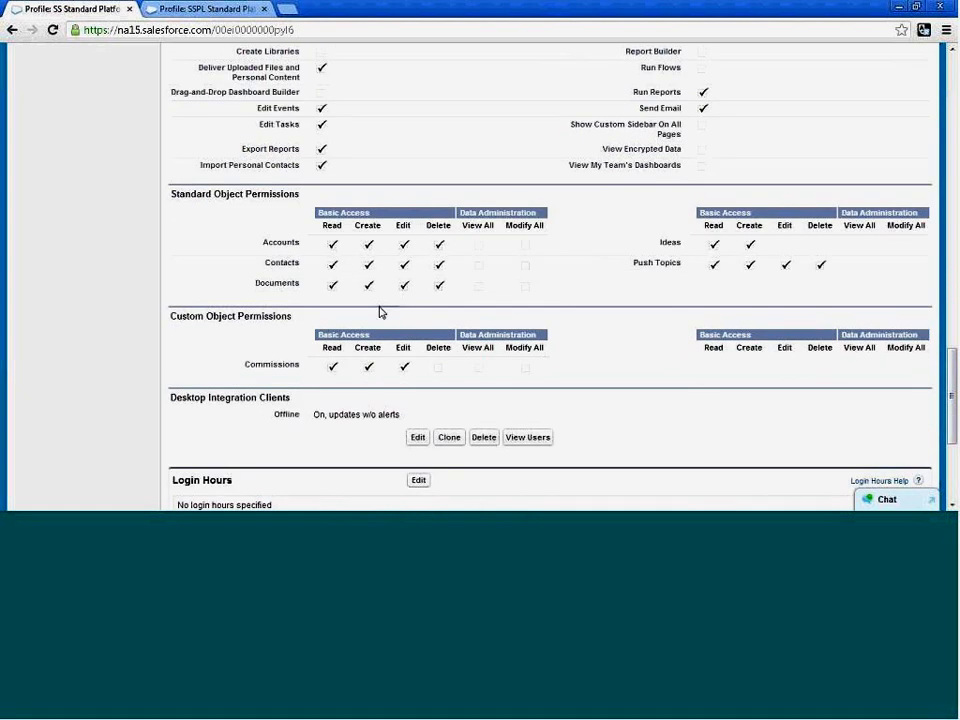
scroll(381, 310, up, 5)
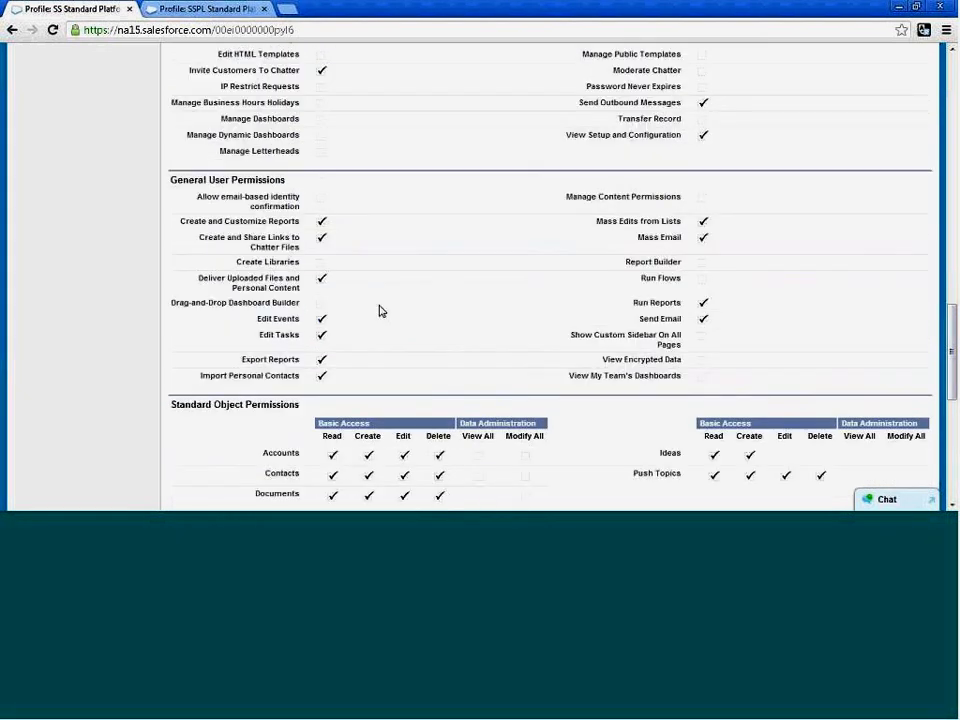
scroll(380, 311, up, 10)
scroll(380, 312, down, 12)
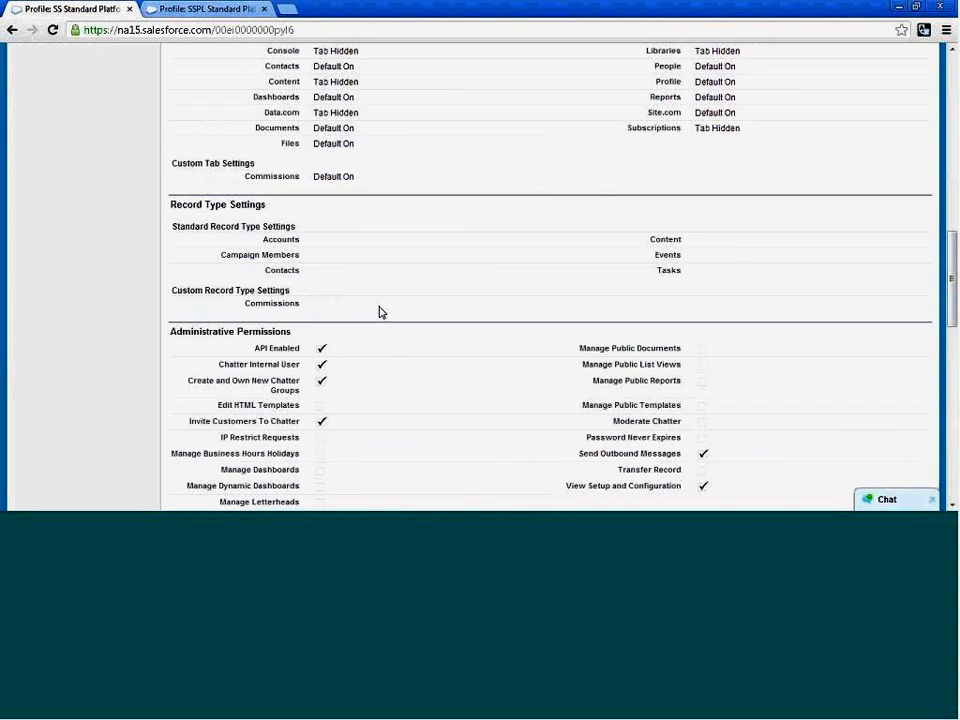
scroll(379, 312, down, 2)
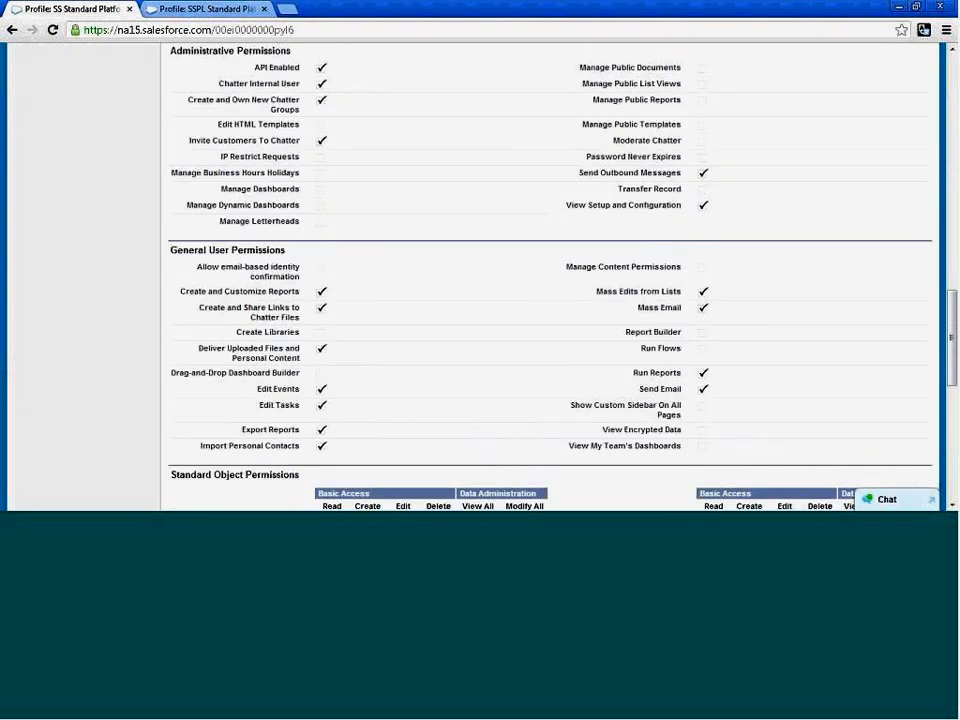
scroll(411, 330, up, 9)
scroll(540, 305, up, 3)
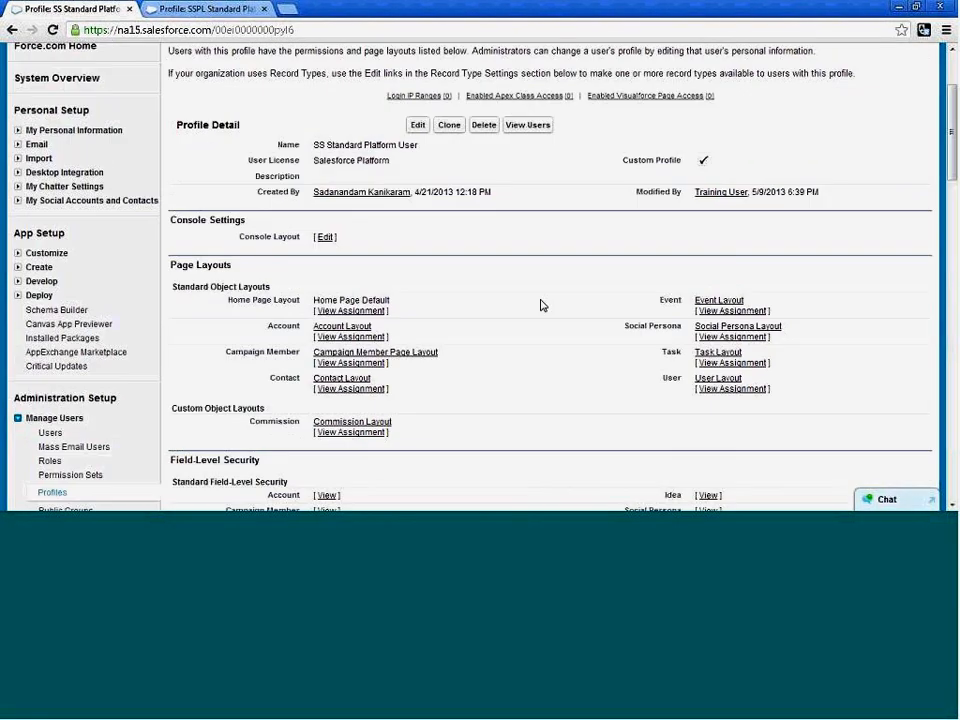
Check the user license of the SS Standard Platform User profile against its Accounts object permissions.
drag(313, 160, 390, 161)
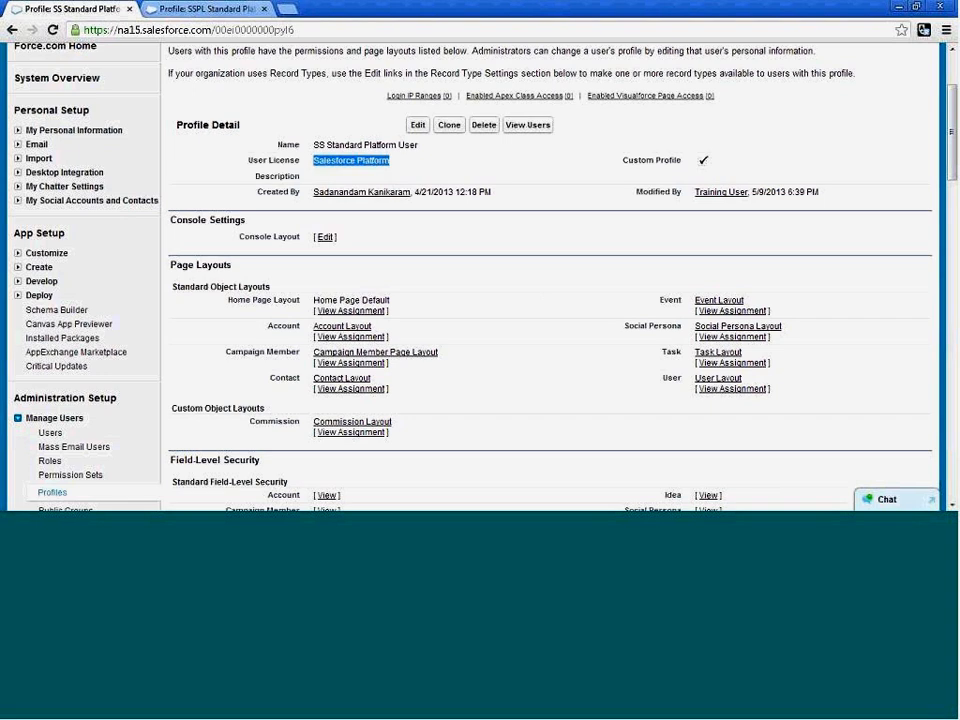
scroll(505, 373, down, 12)
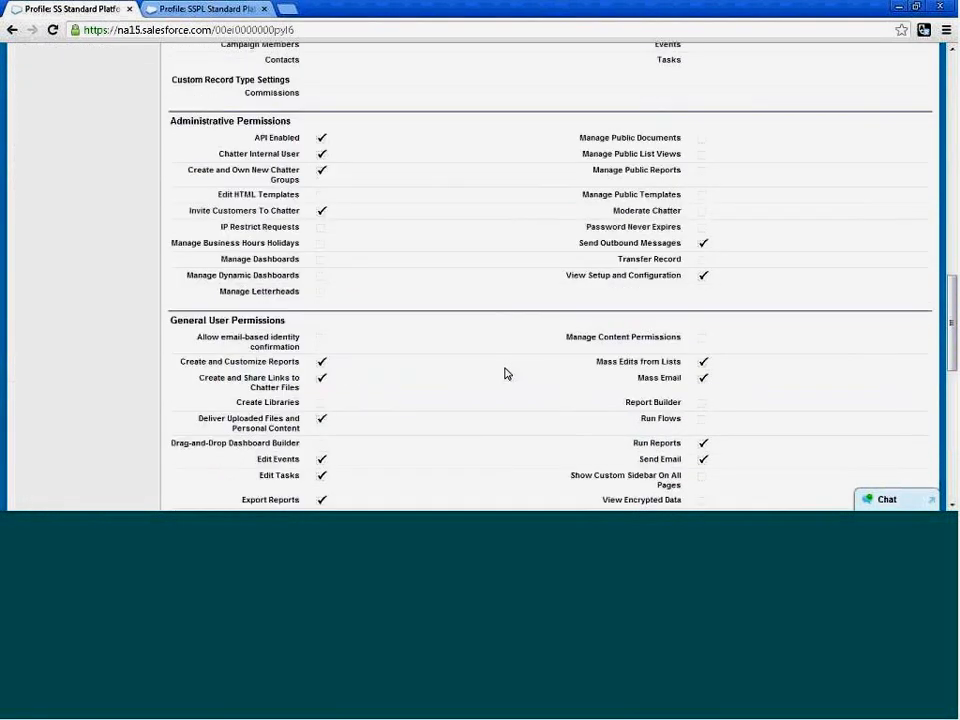
scroll(505, 373, down, 3)
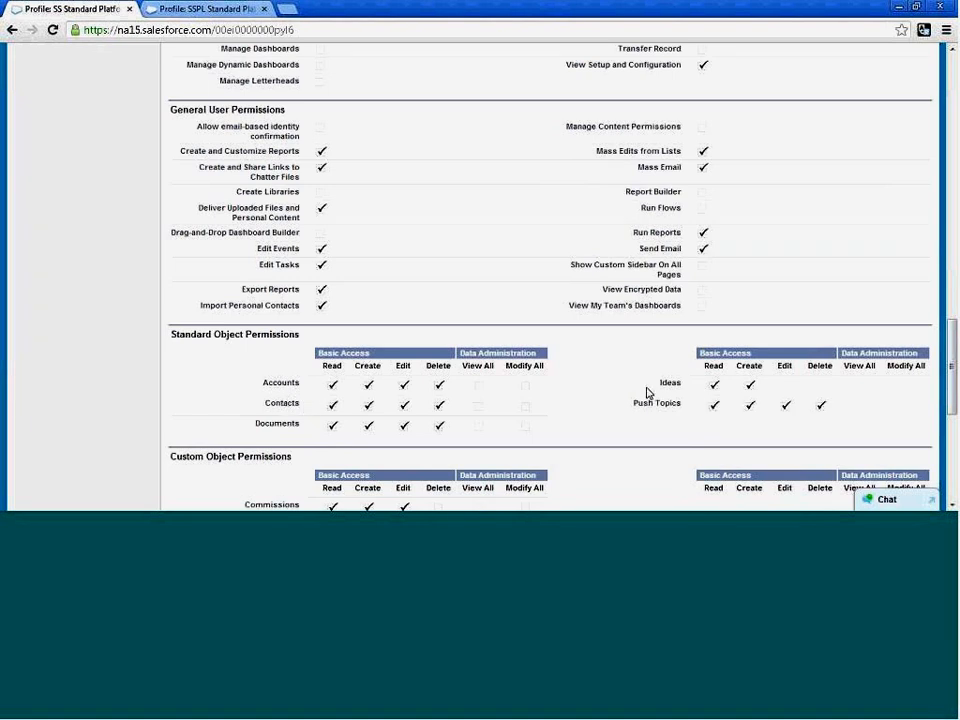
drag(264, 383, 309, 400)
click(281, 393)
Open the Dickenson plc account and view its owner's user detail page to check the license and profile.
scroll(462, 394, up, 10)
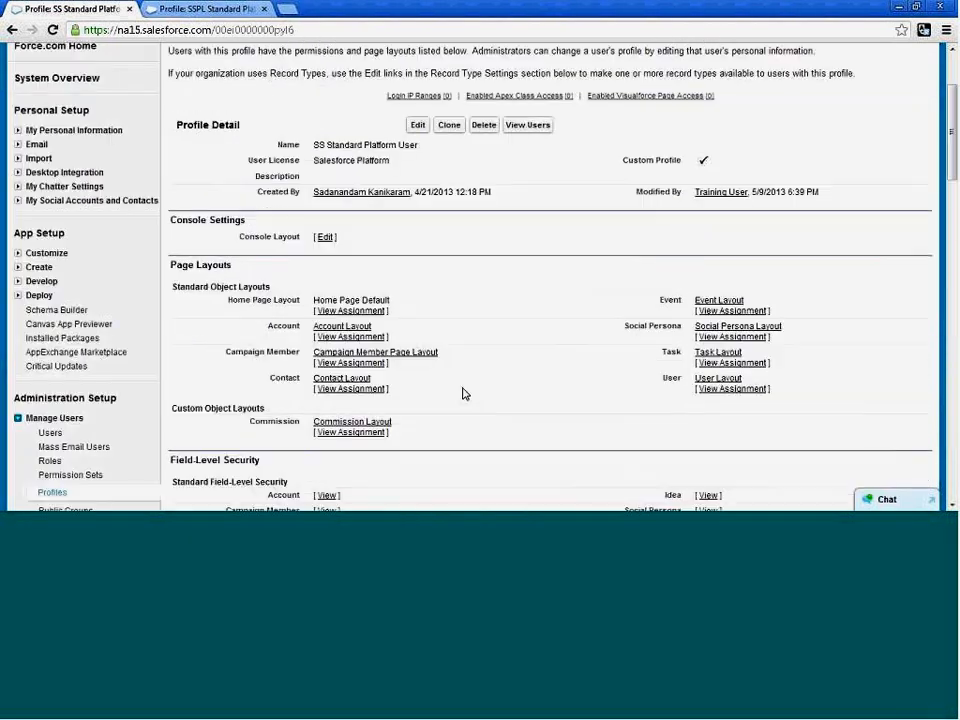
scroll(462, 394, up, 3)
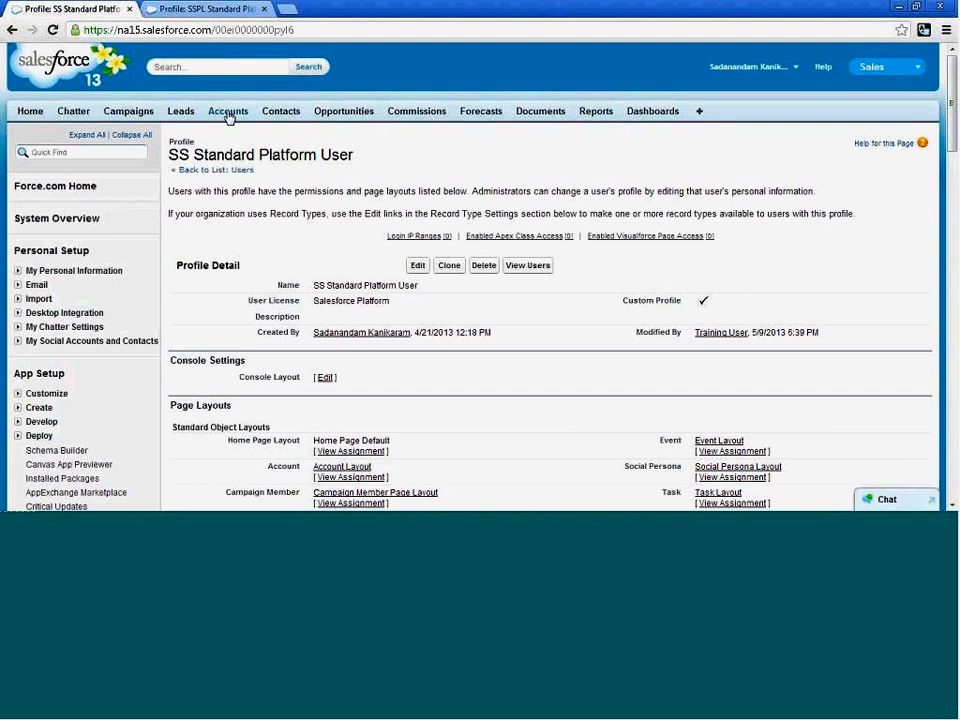
click(228, 114)
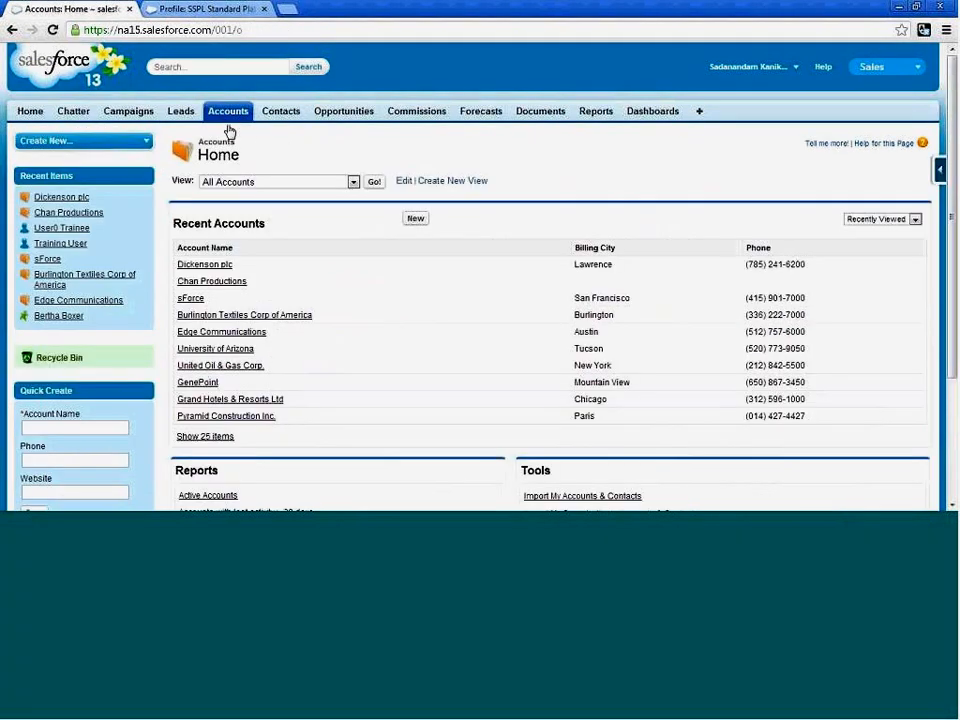
click(205, 265)
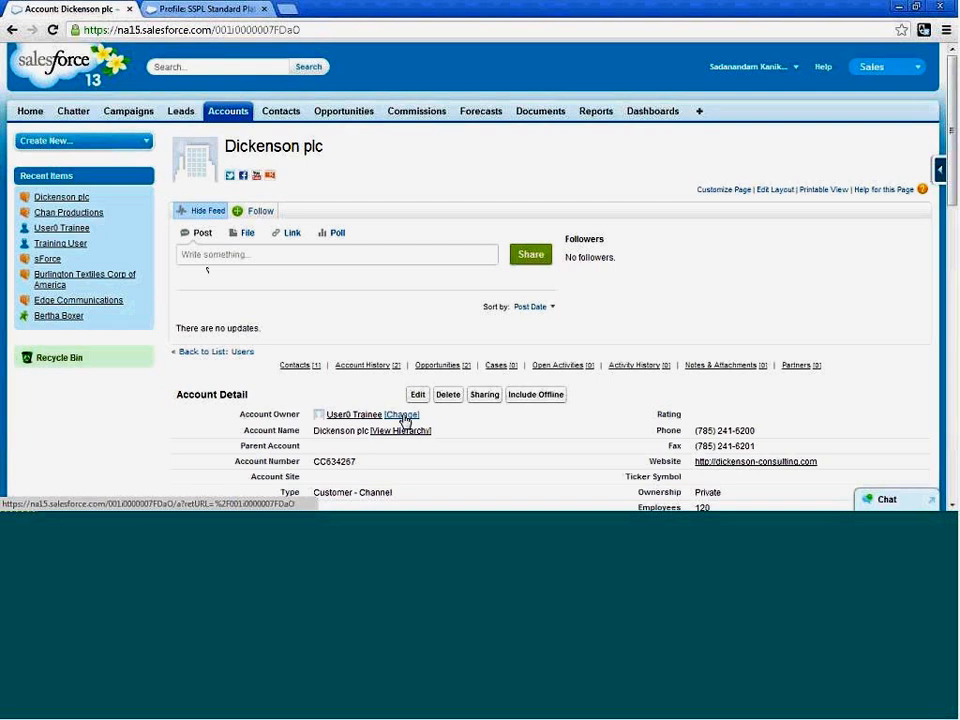
click(358, 416)
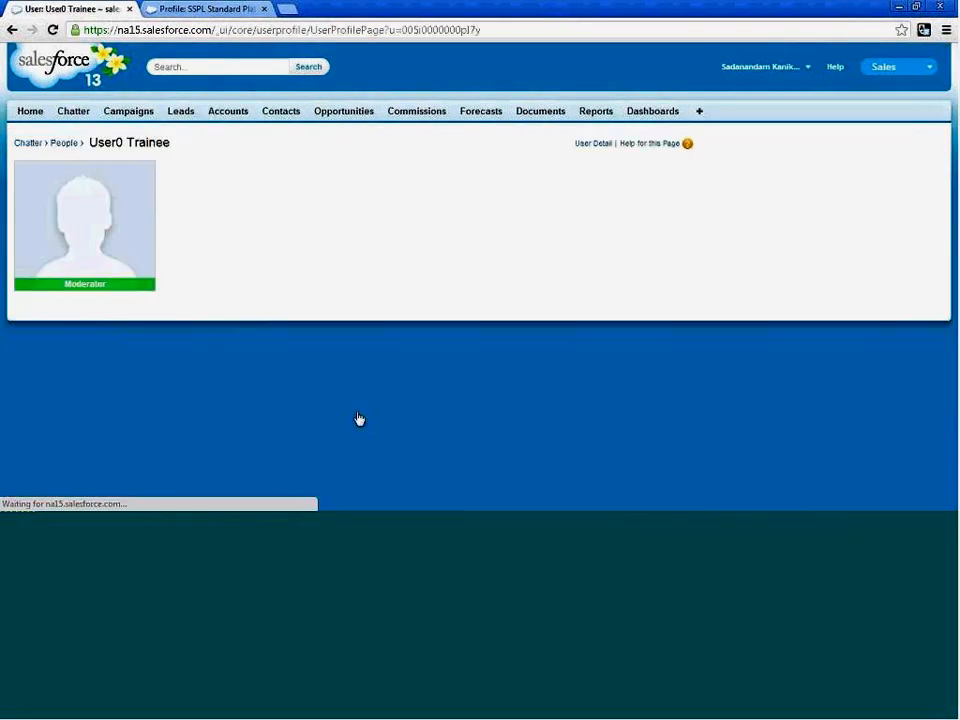
click(595, 145)
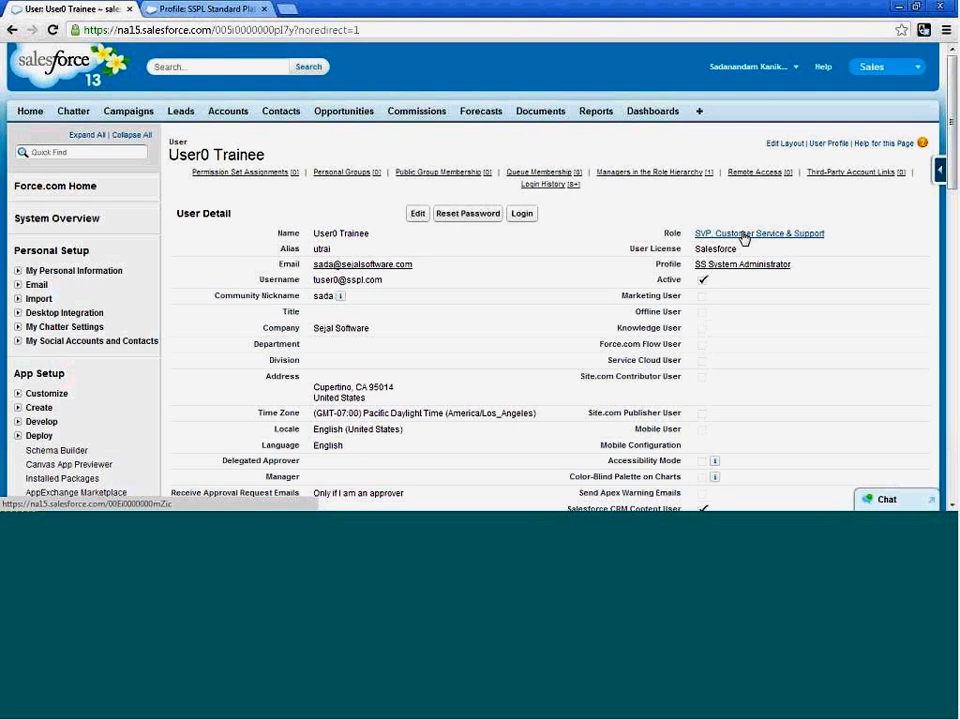
Display the list of all users in Setup to compare their roles and profiles.
click(30, 111)
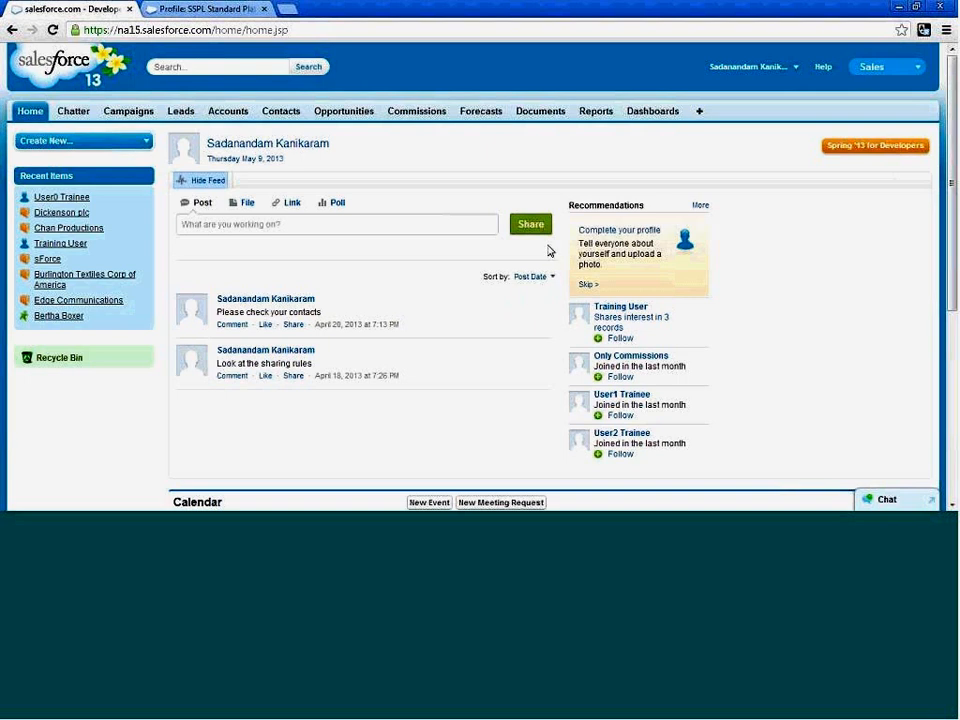
click(240, 117)
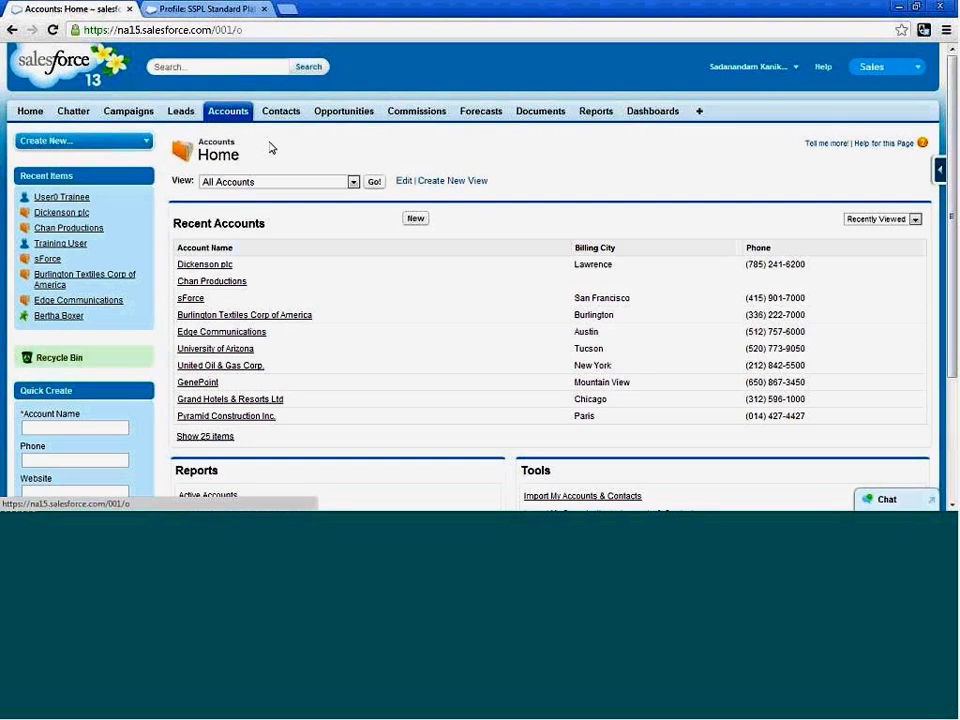
click(797, 68)
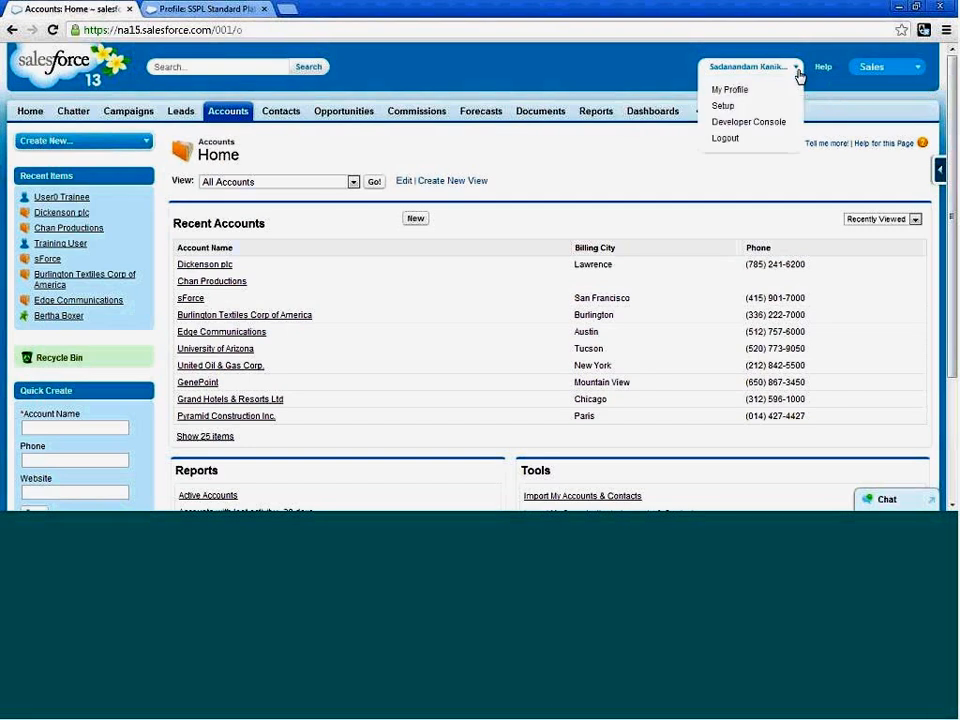
click(724, 106)
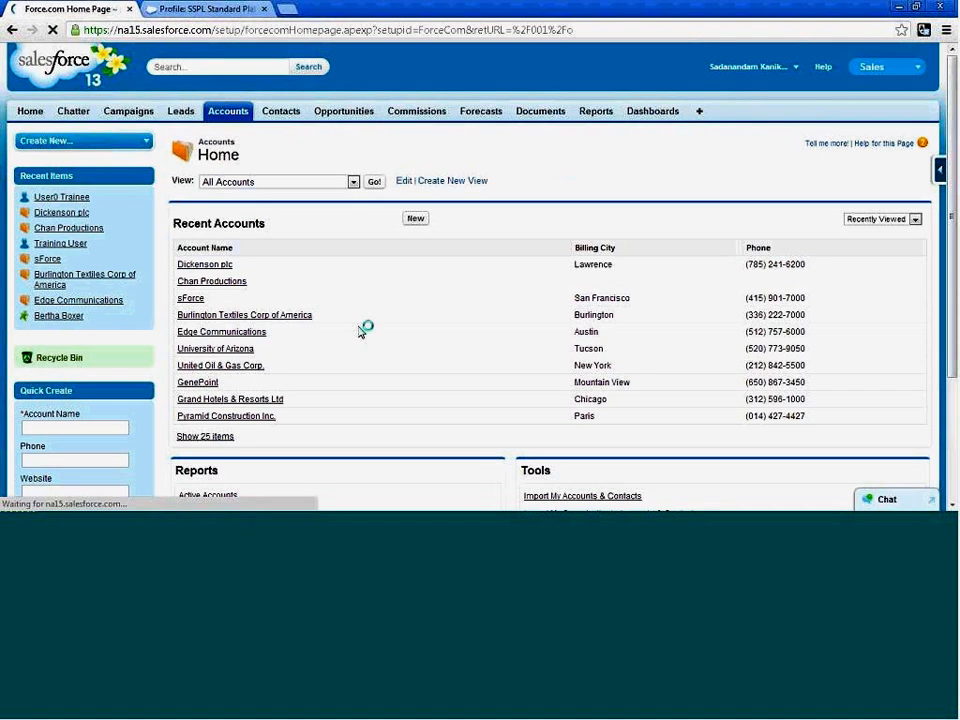
scroll(300, 332, down, 3)
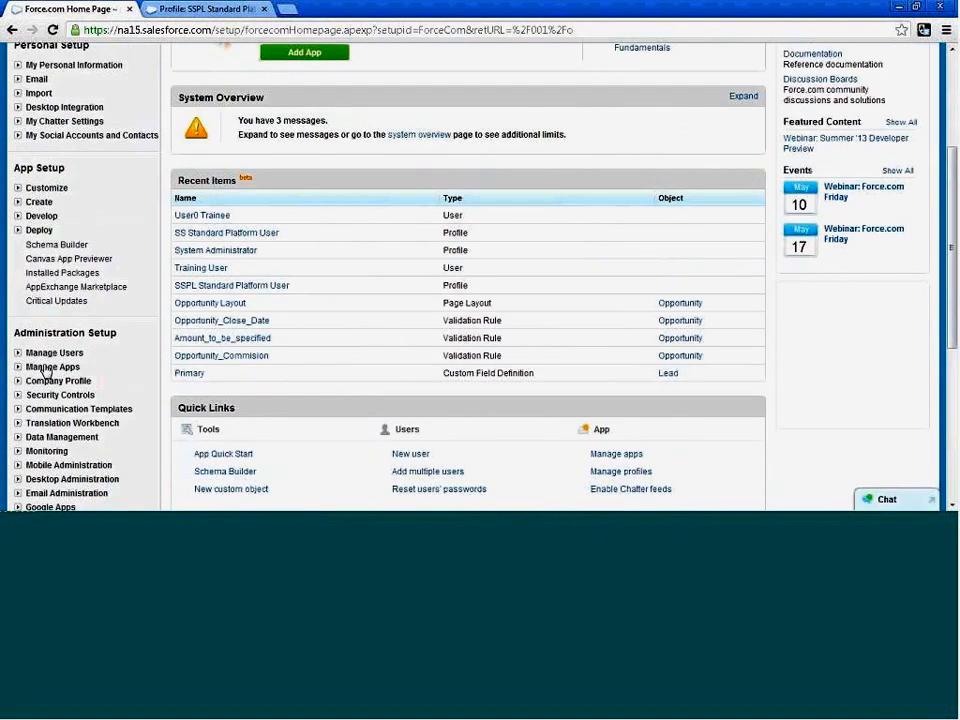
click(19, 354)
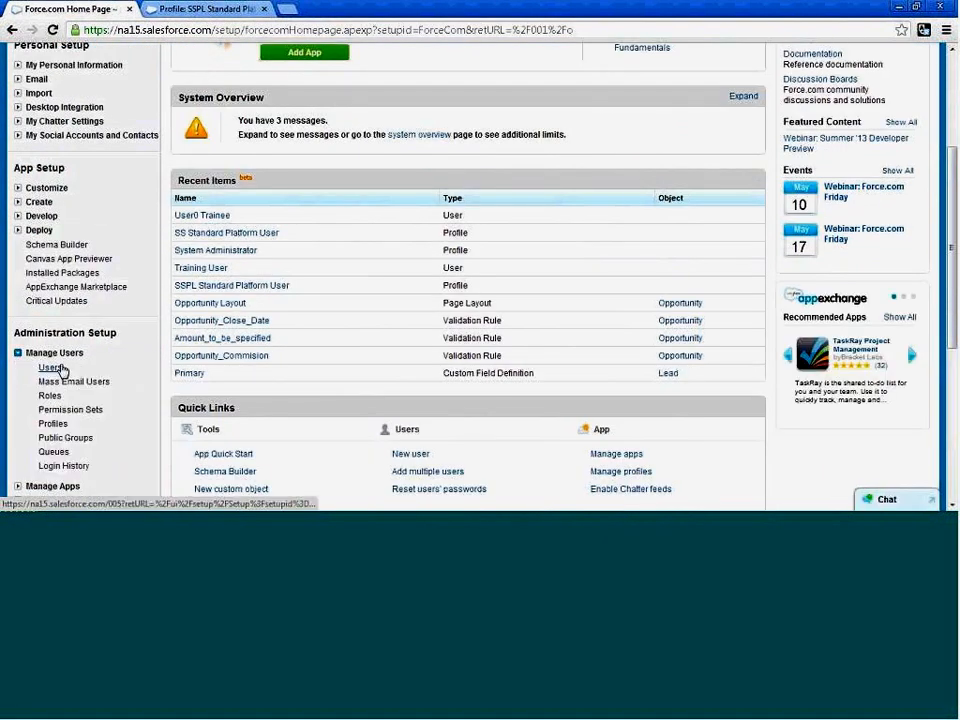
click(51, 368)
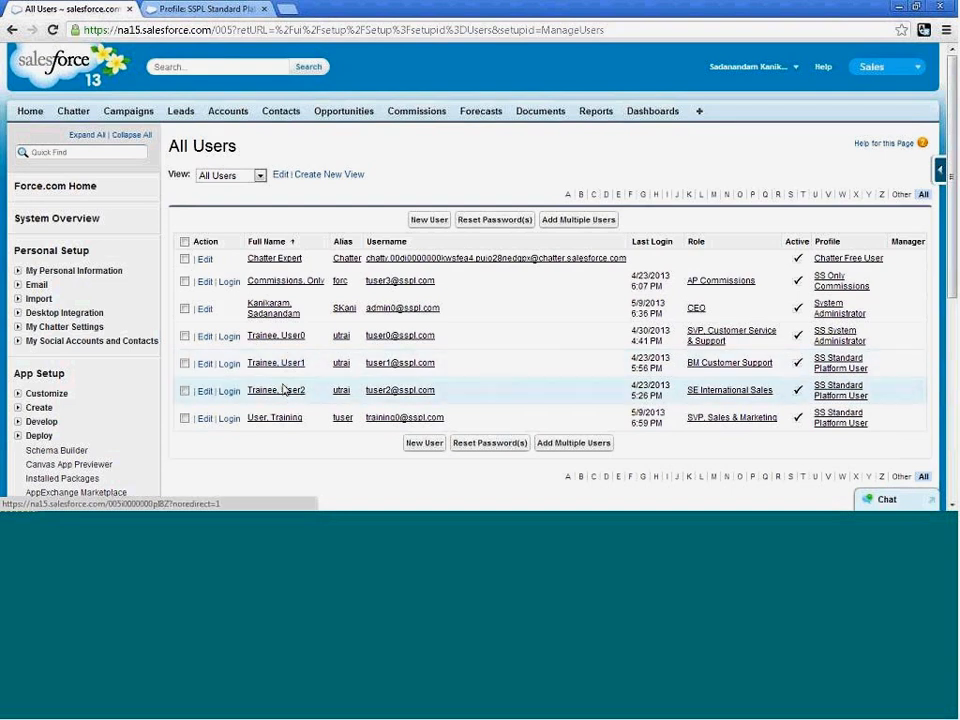
Try to transfer the Chan Productions account to User1 Trainee, then return to the accounts home page.
click(228, 115)
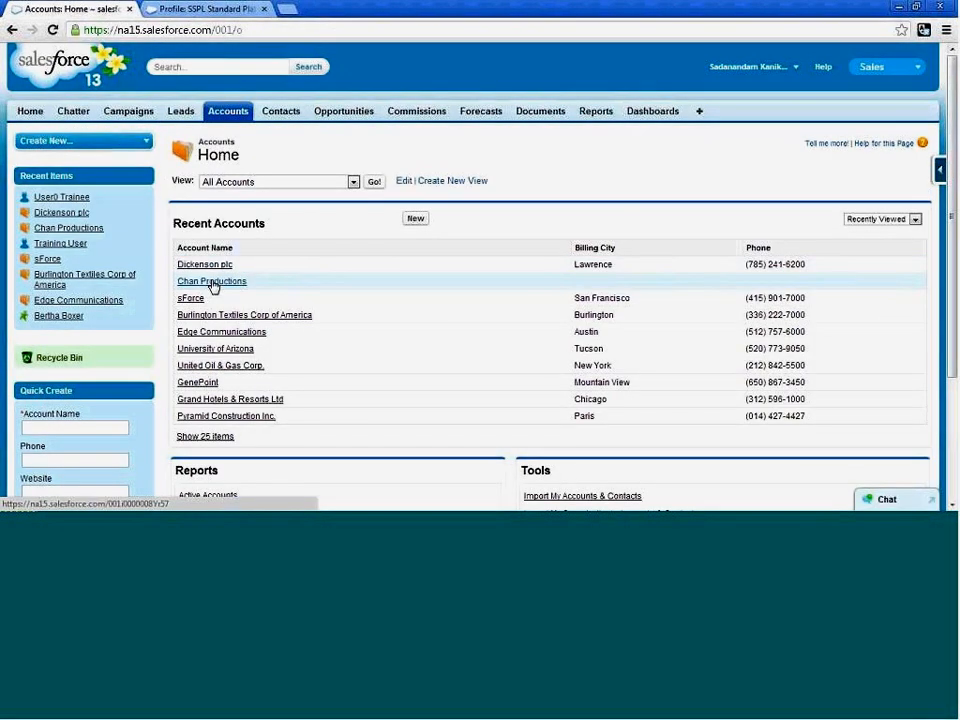
click(212, 282)
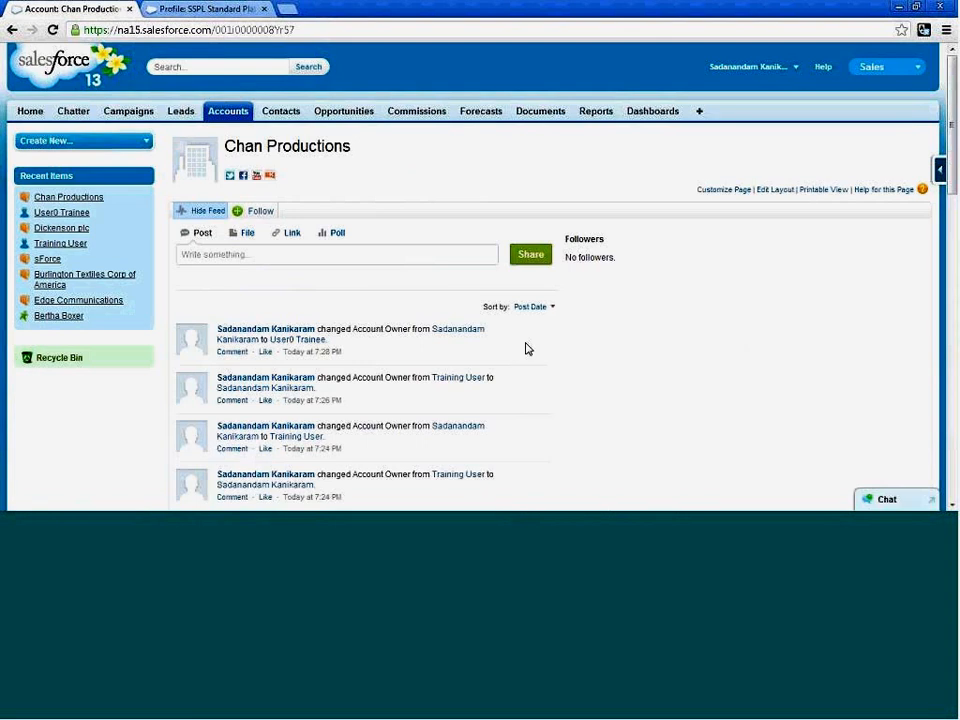
scroll(527, 348, down, 2)
click(404, 386)
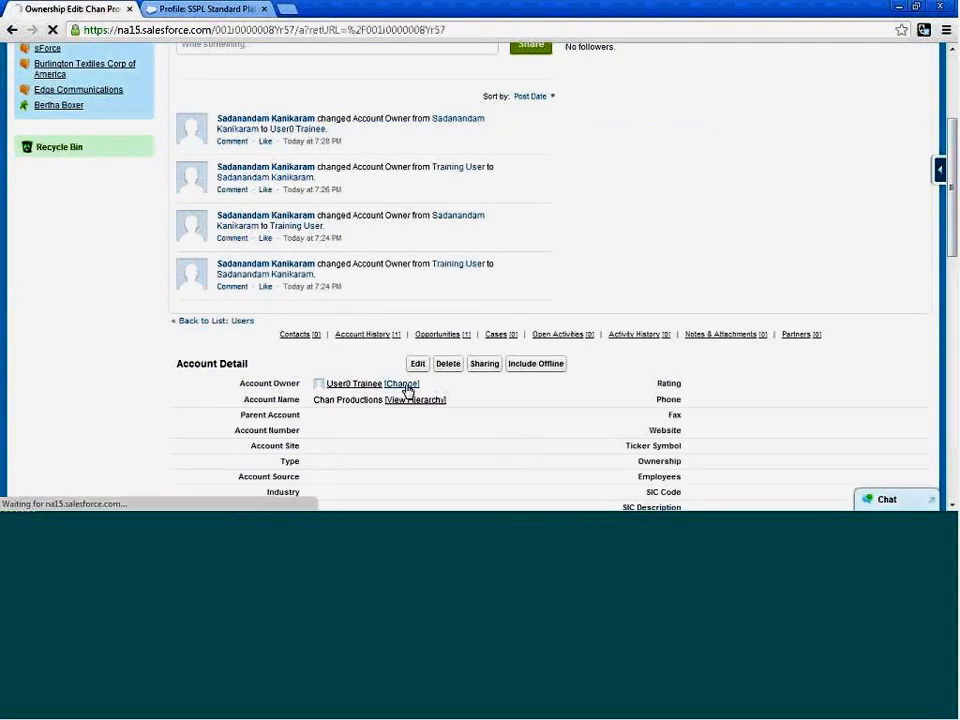
click(437, 357)
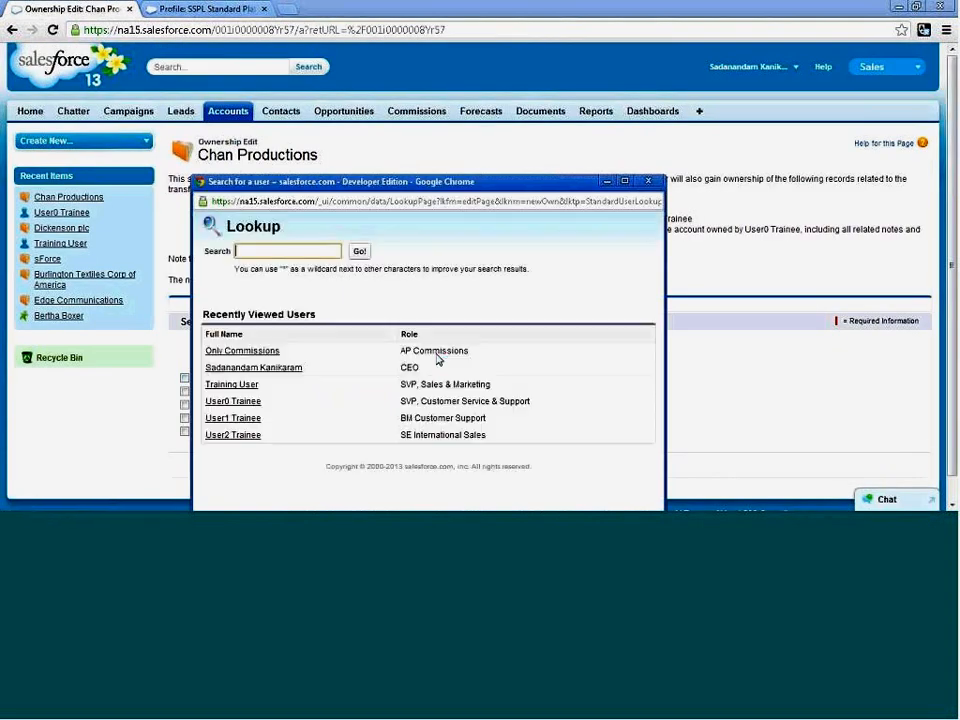
click(244, 418)
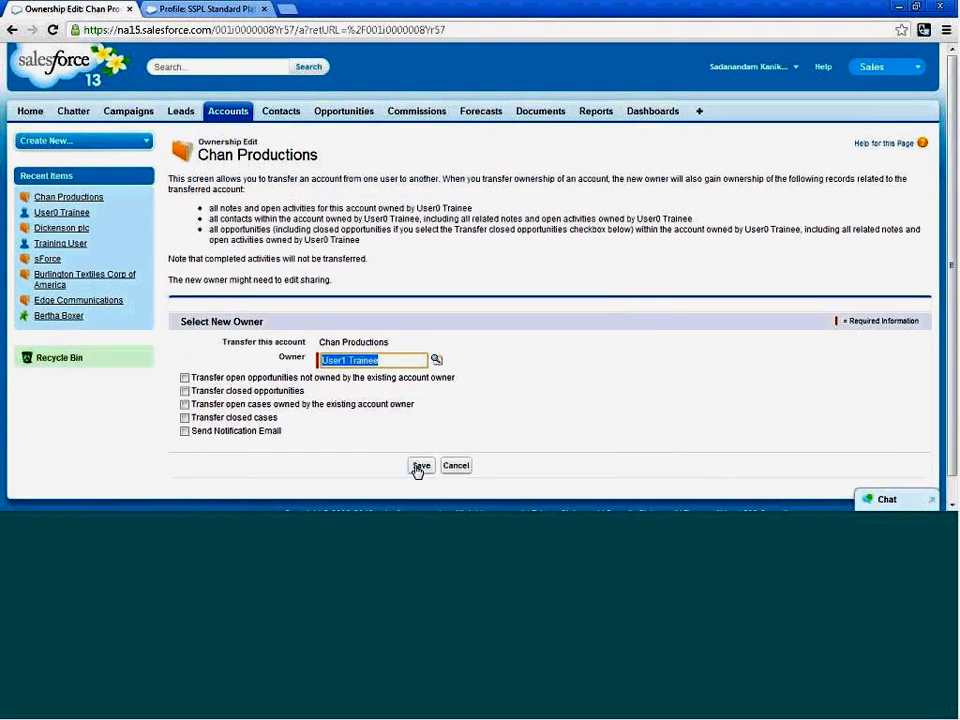
click(419, 467)
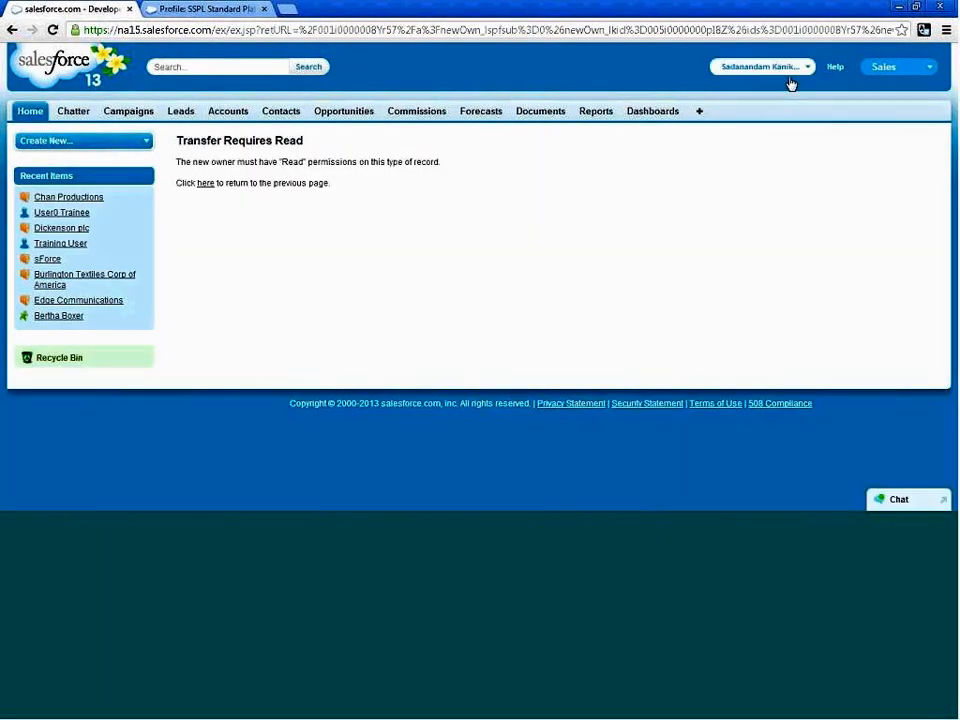
click(12, 30)
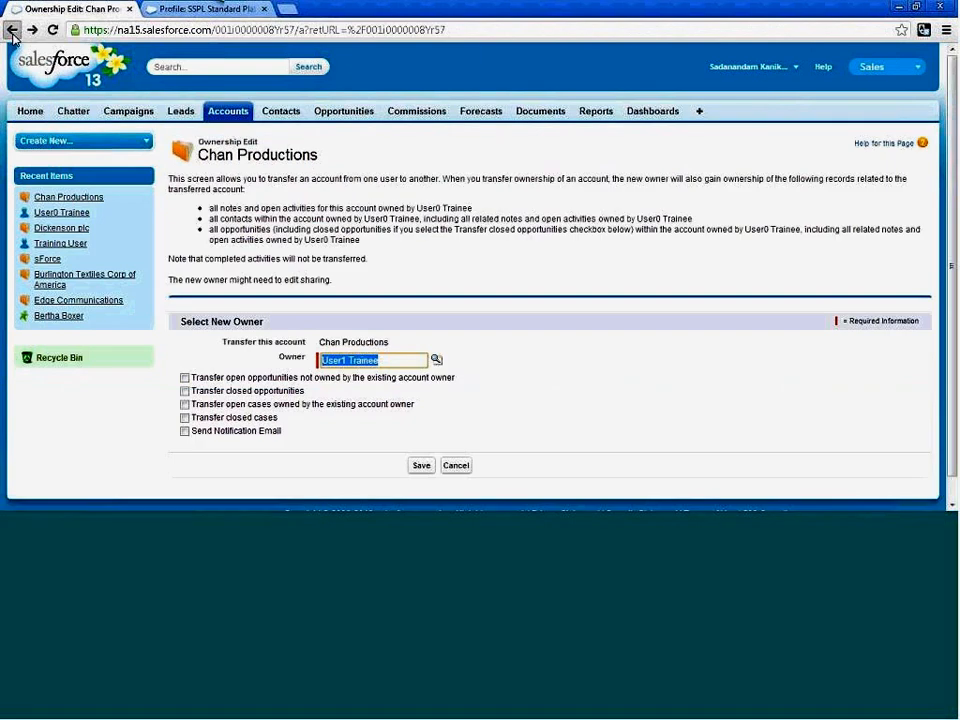
click(12, 30)
click(12, 30)
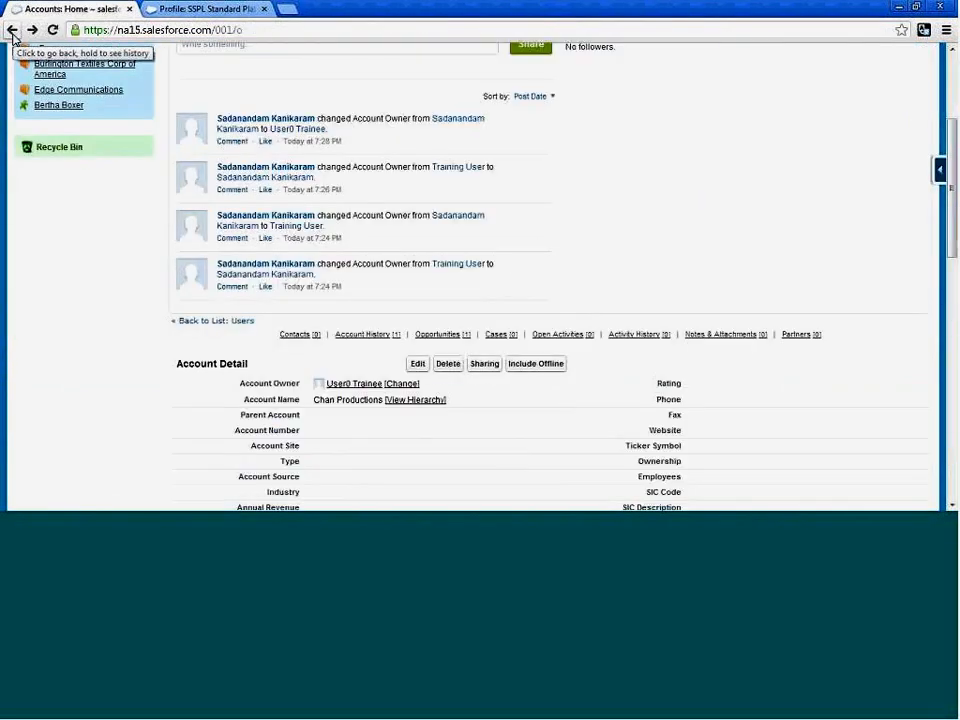
Log in as User1 Trainee from the list of all users in Setup.
scroll(197, 313, down, 2)
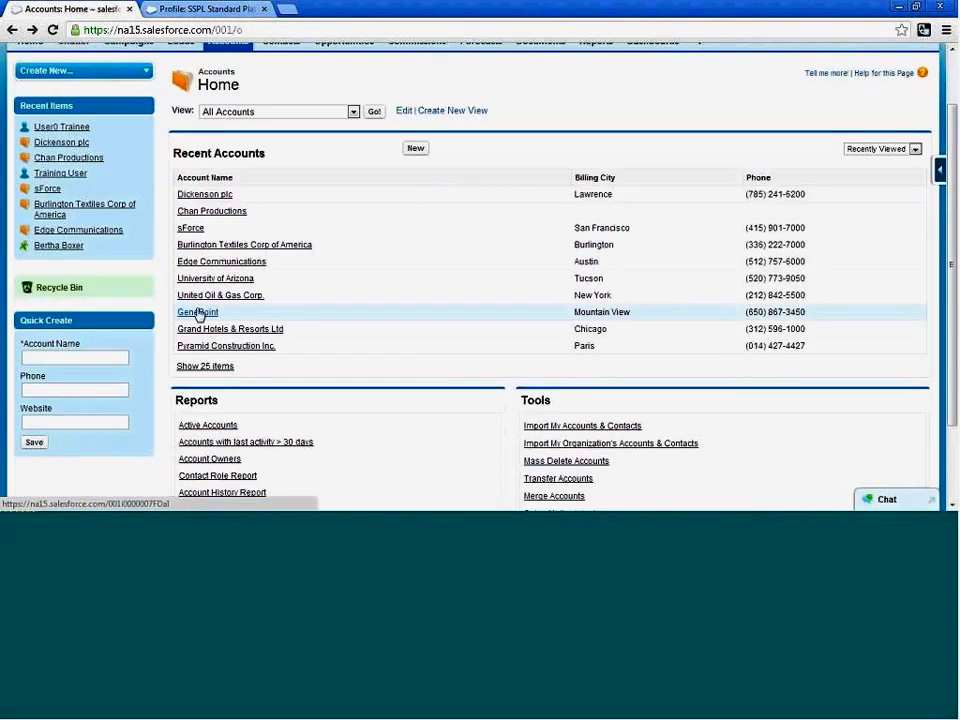
scroll(197, 313, up, 2)
click(797, 74)
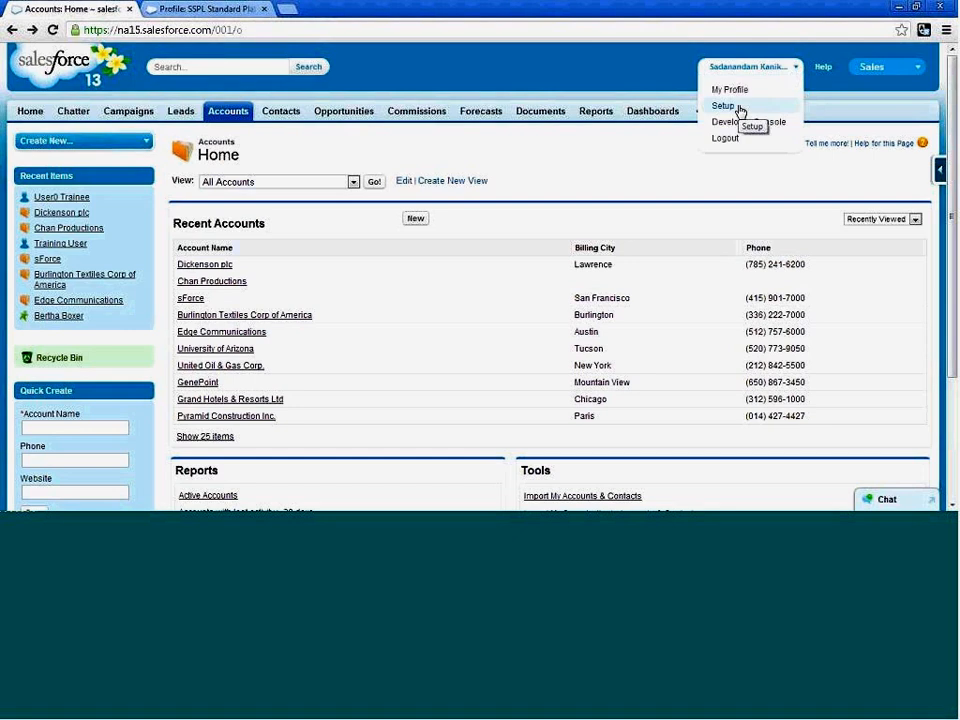
click(738, 108)
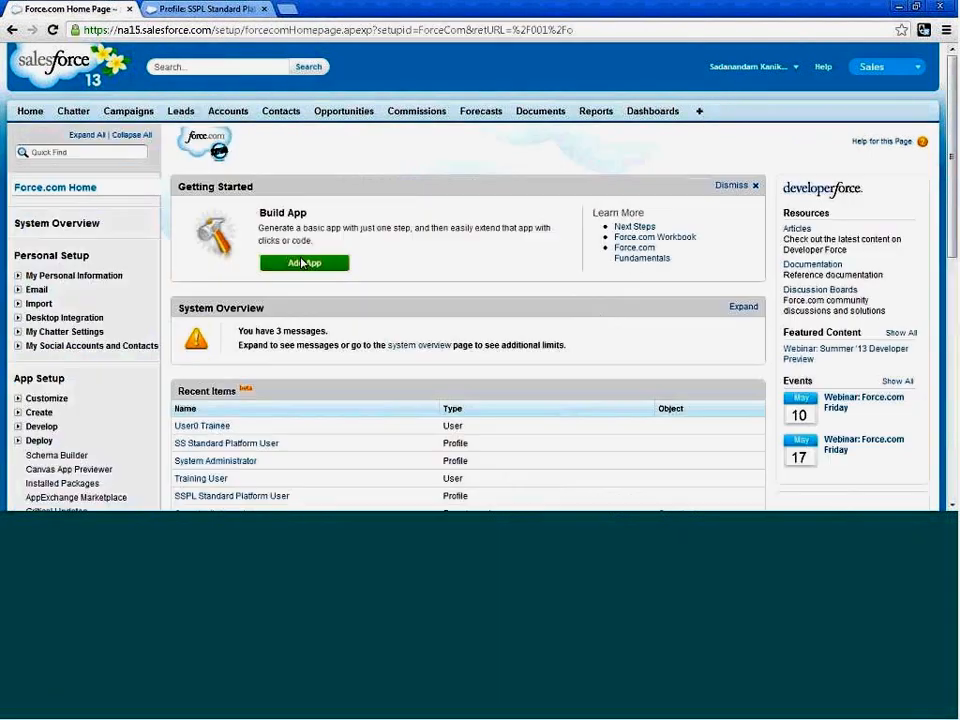
scroll(105, 354, down, 5)
click(16, 214)
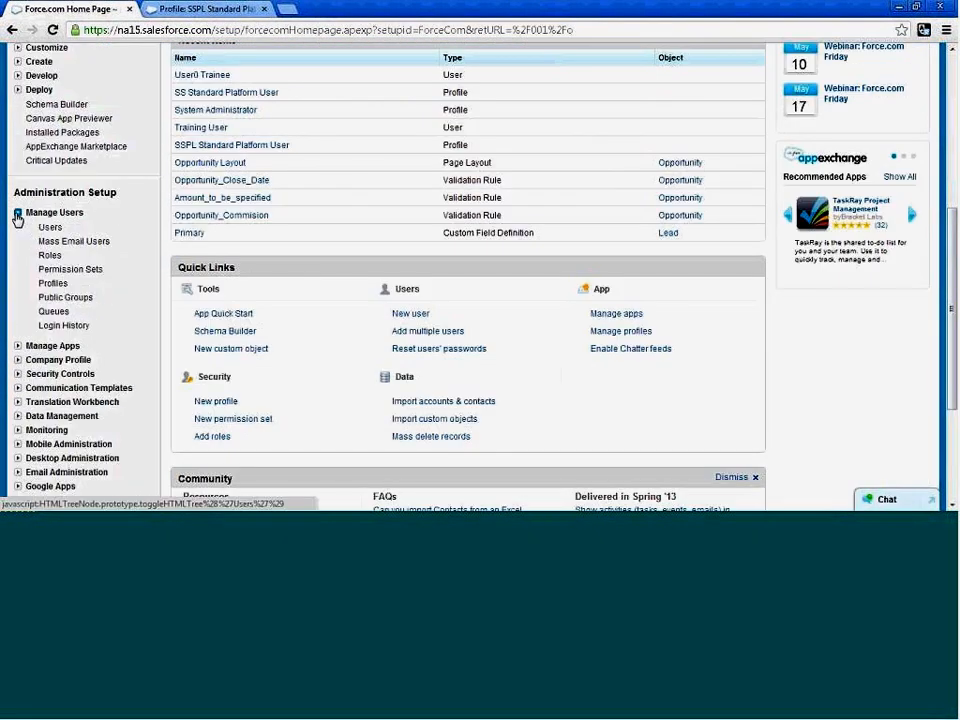
click(44, 232)
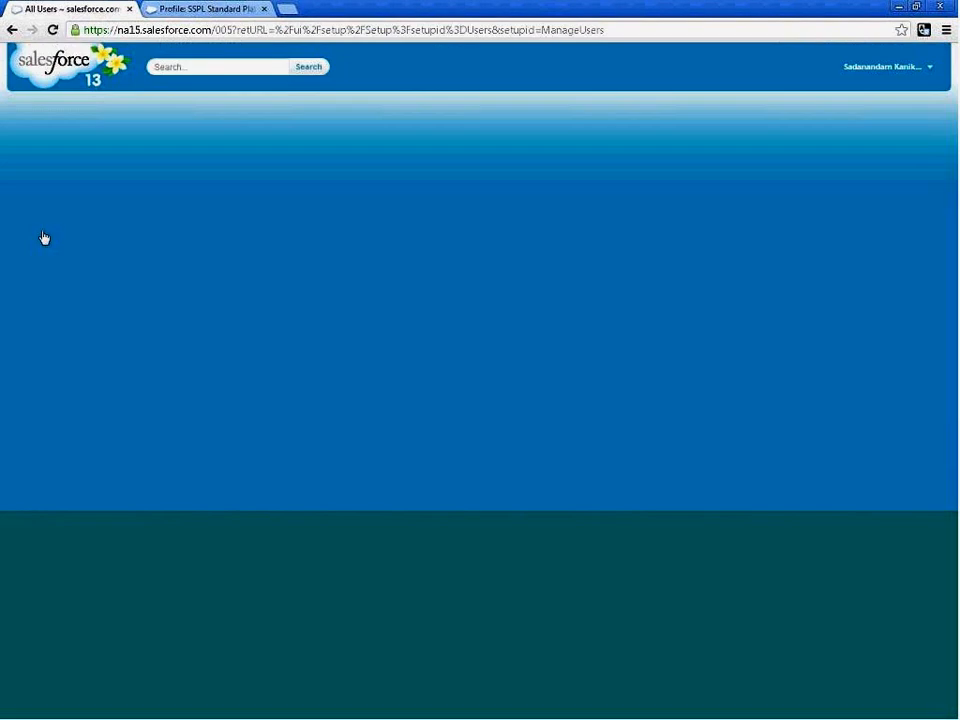
scroll(300, 340, down, 1)
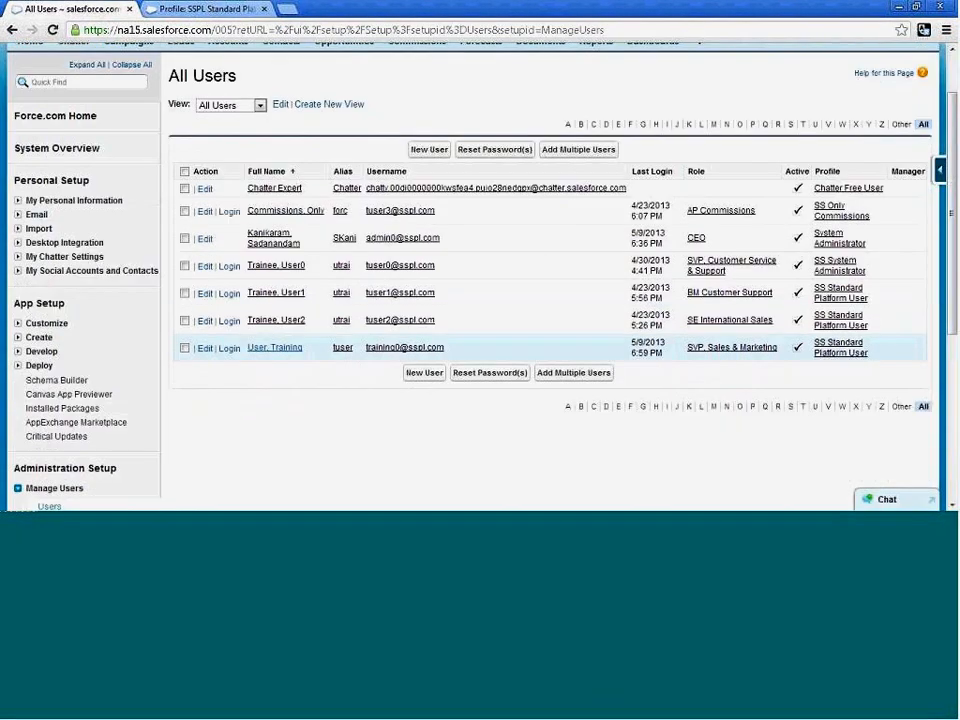
click(228, 294)
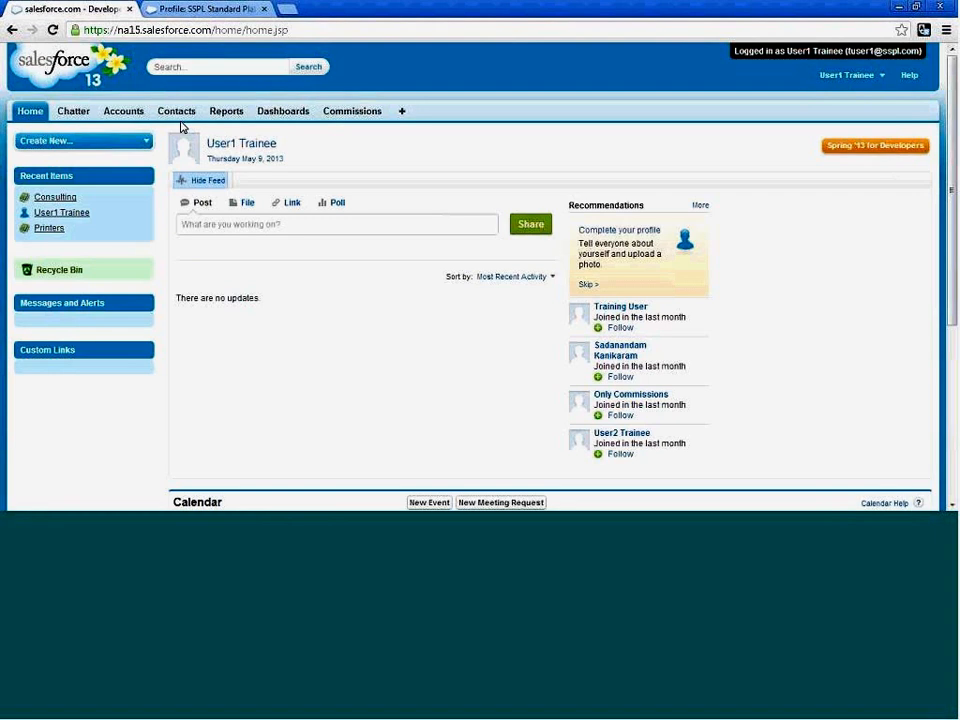
Create an account named SP User1, saving it and starting another new account.
click(123, 111)
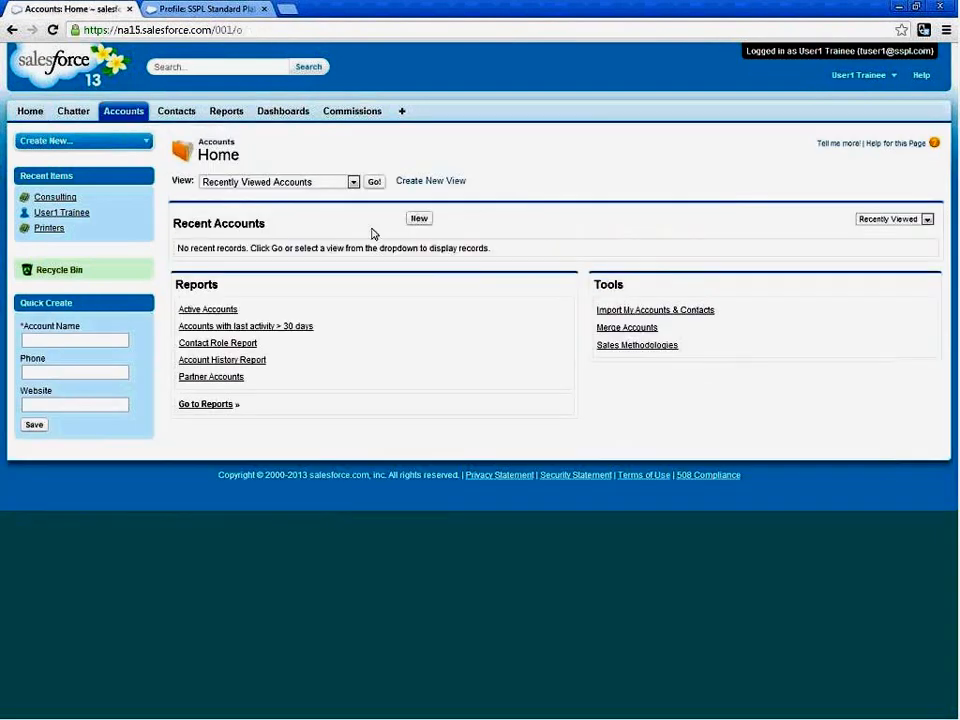
click(420, 220)
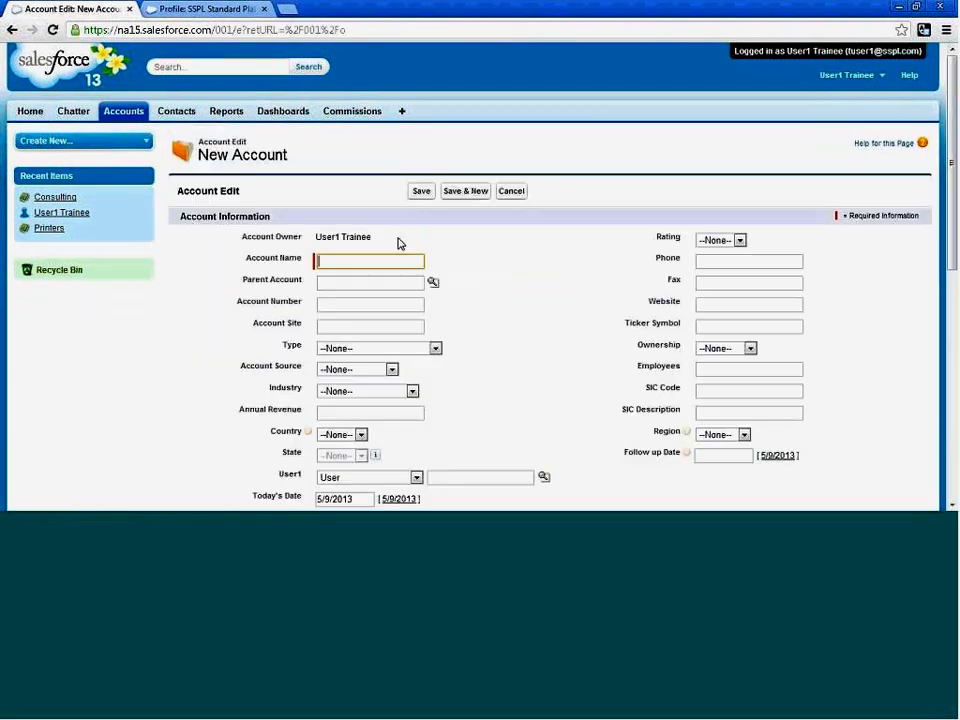
click(360, 259)
click(361, 260)
click(361, 260)
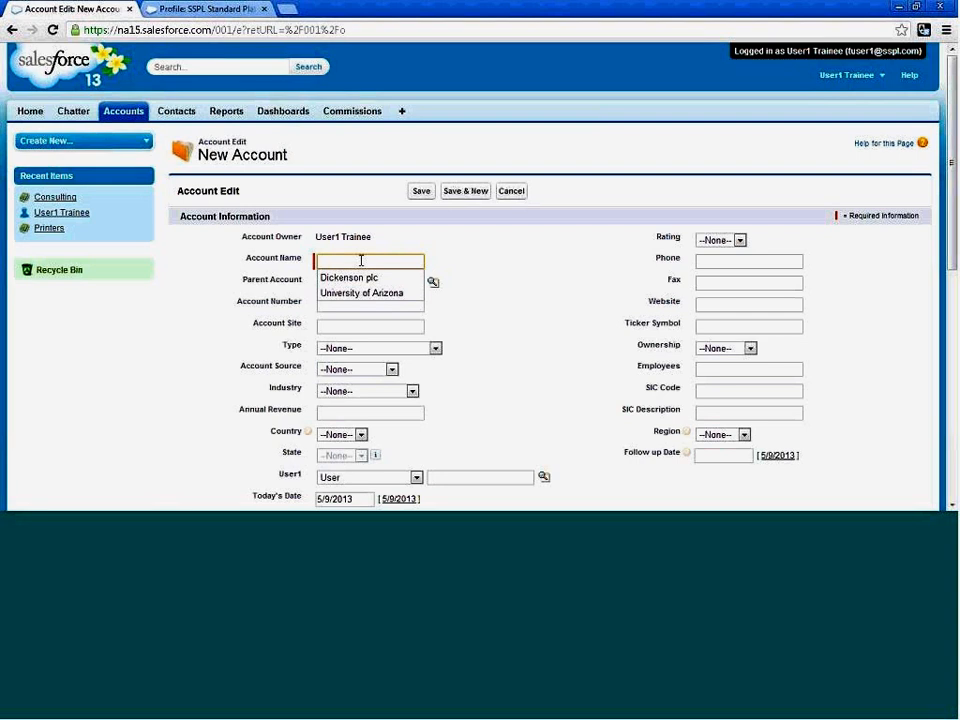
text(SP )
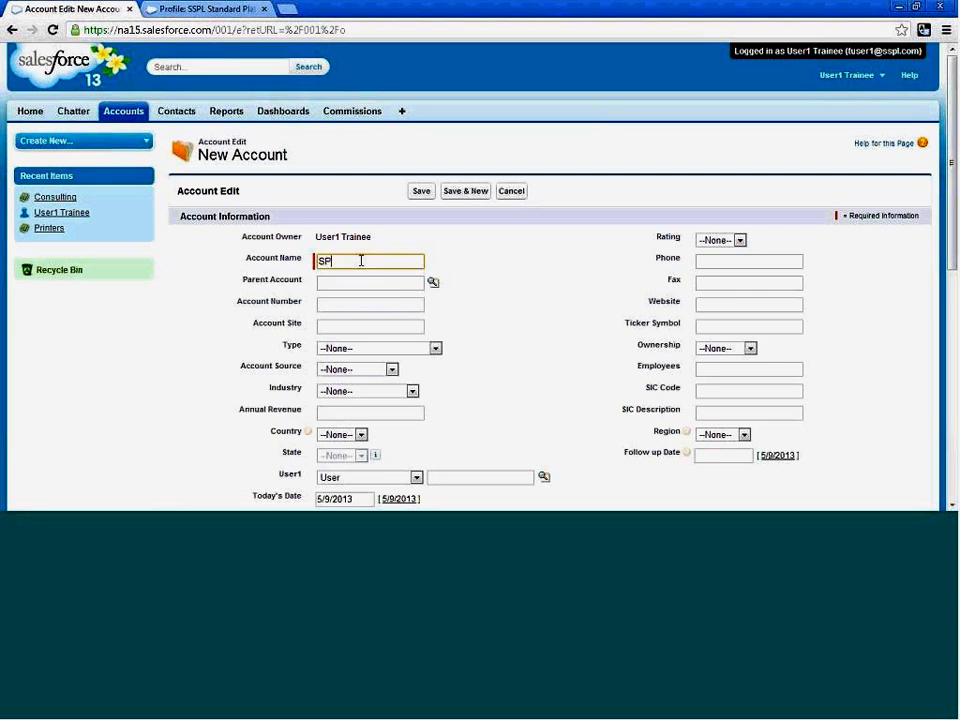
text(User1)
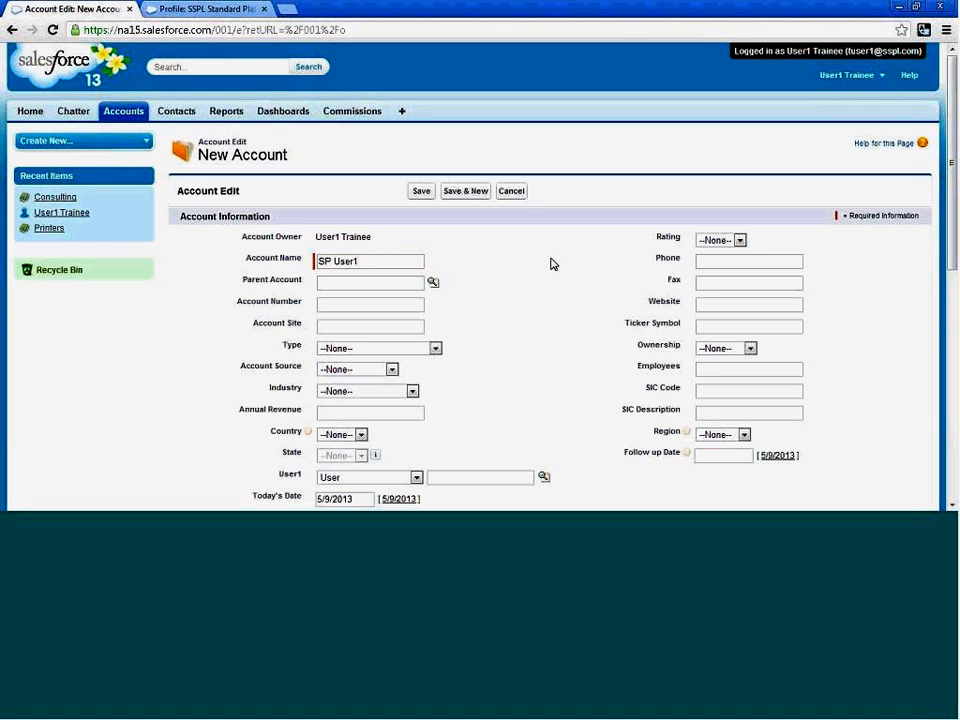
scroll(551, 263, down, 3)
scroll(551, 266, down, 1)
scroll(551, 266, up, 5)
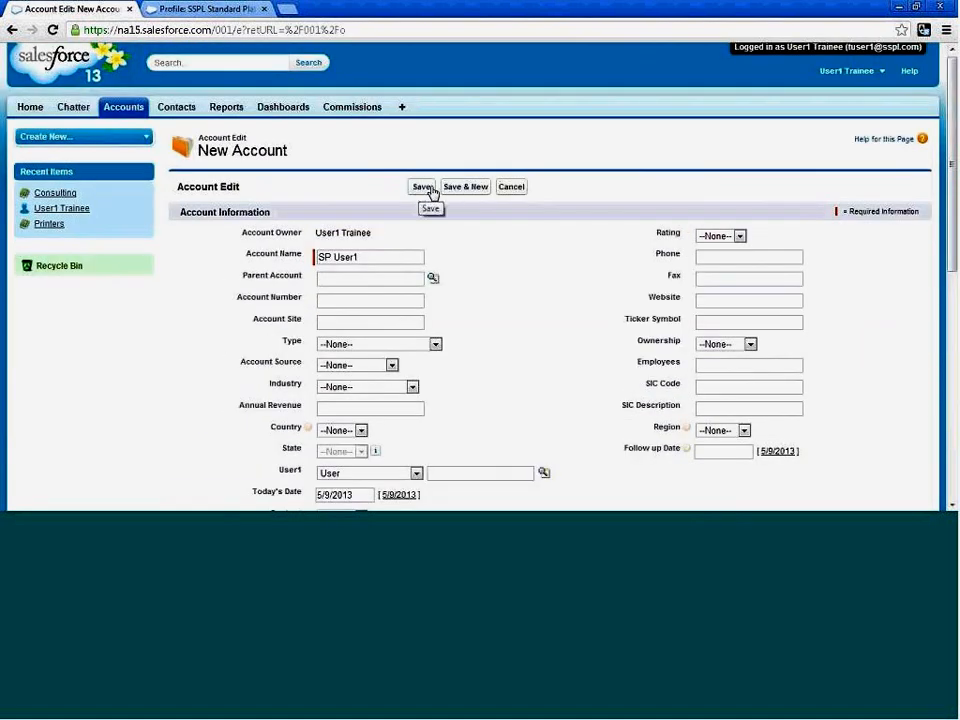
click(452, 189)
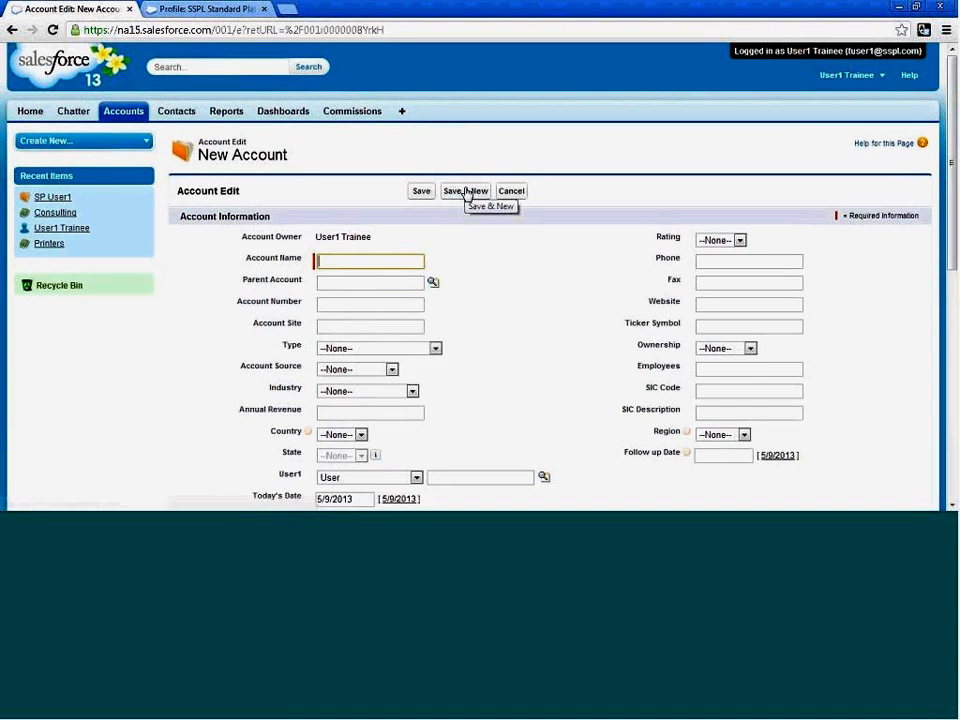
Create and save an account named SP User1-1, and return to the accounts home page.
click(367, 256)
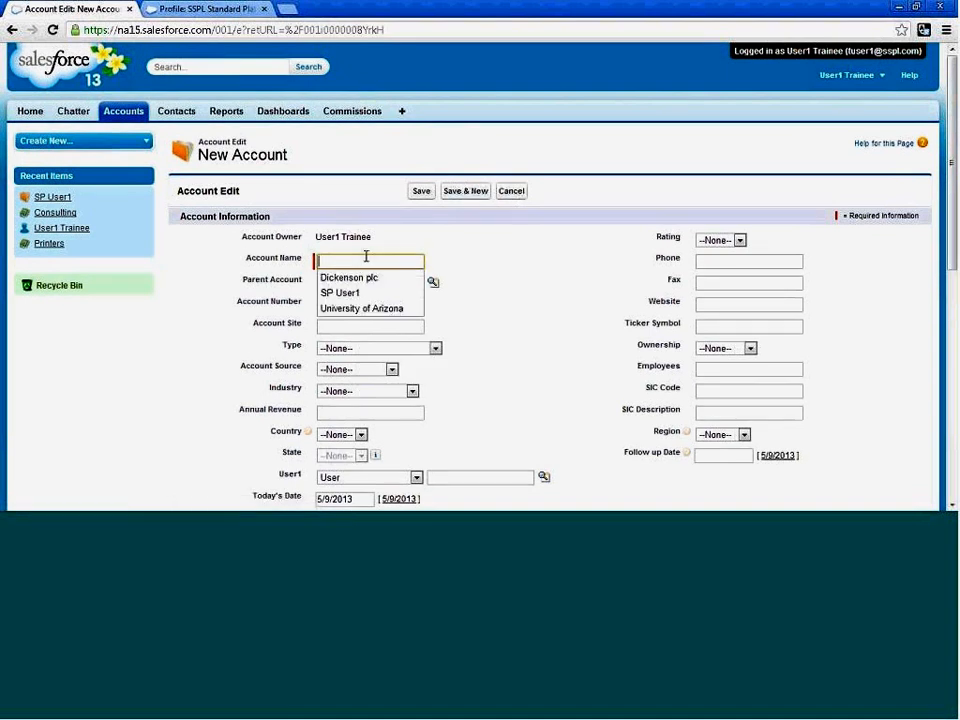
text(SP Use)
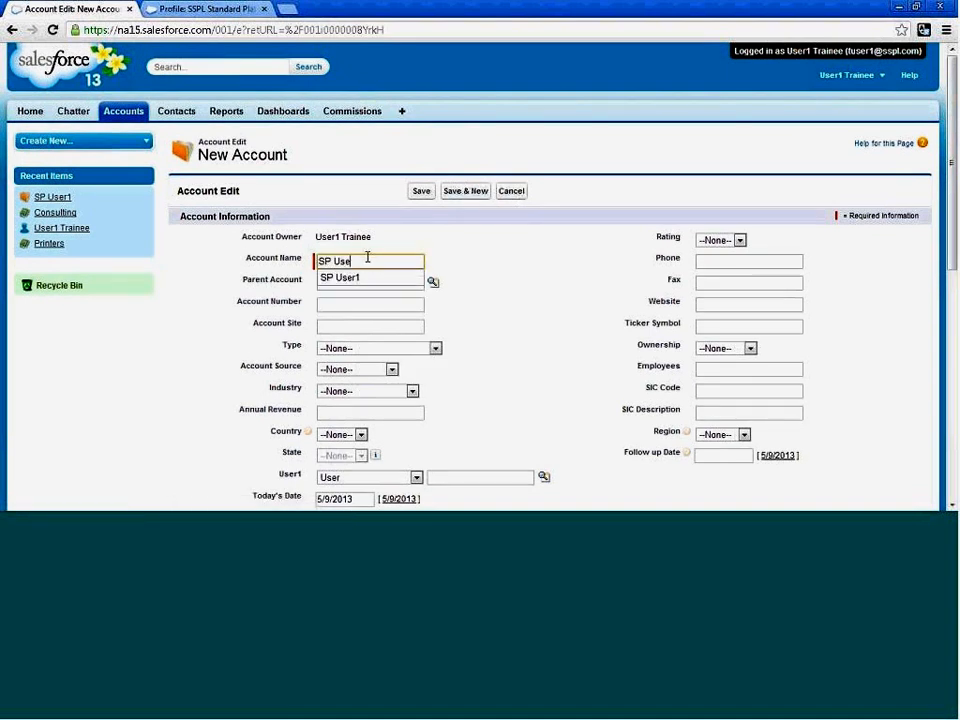
text(r1-1)
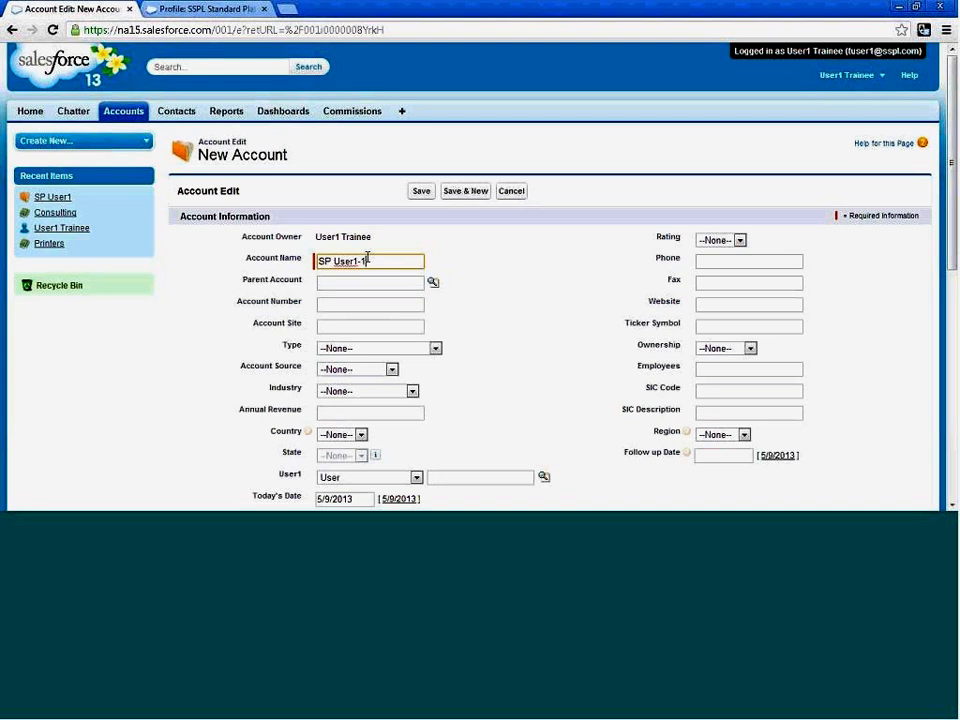
click(423, 193)
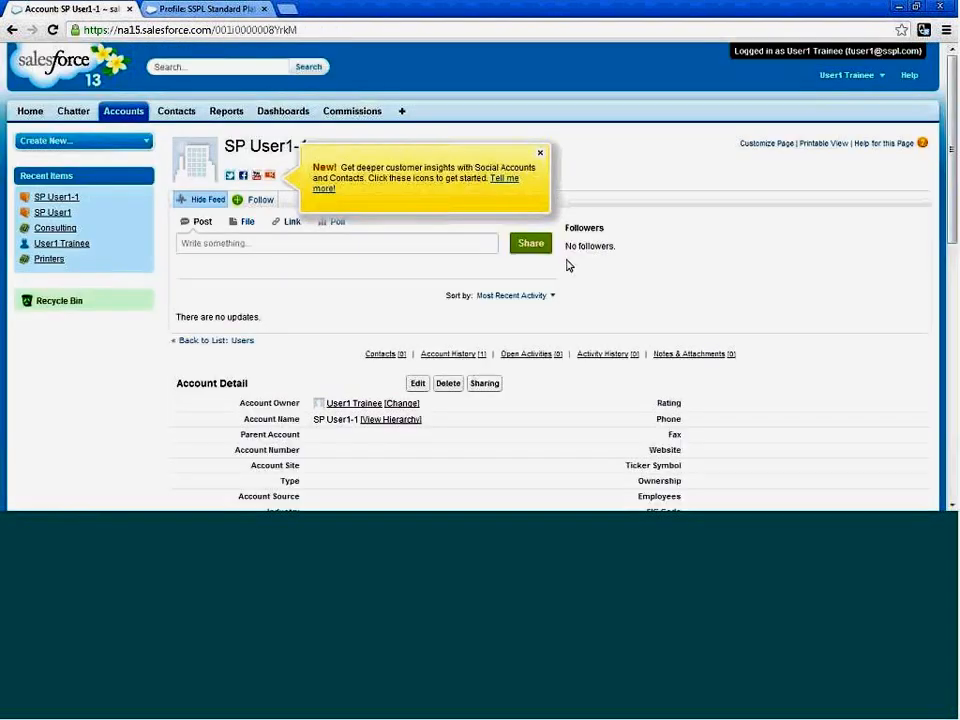
click(135, 114)
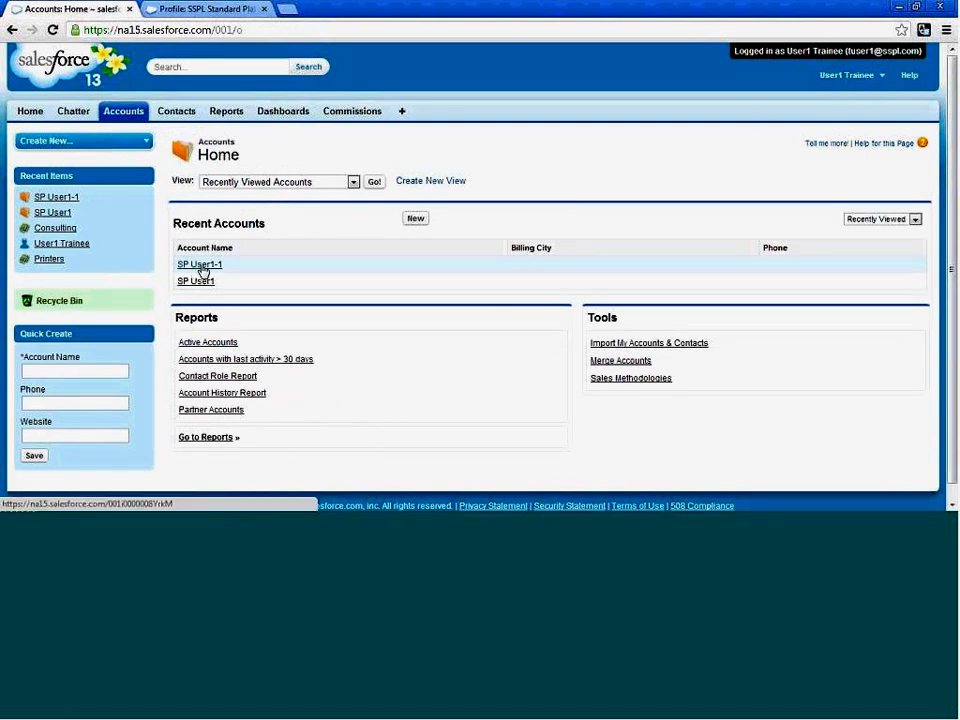
Log out of the User1 Trainee session and log in as User2 Trainee from the list of all users.
click(882, 77)
click(810, 158)
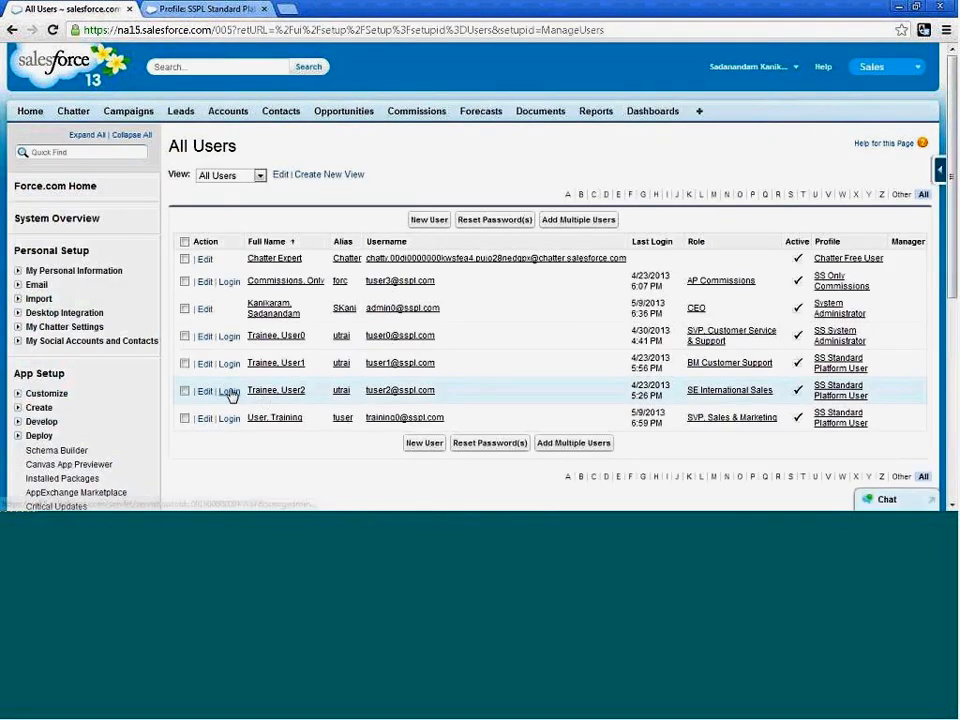
click(229, 391)
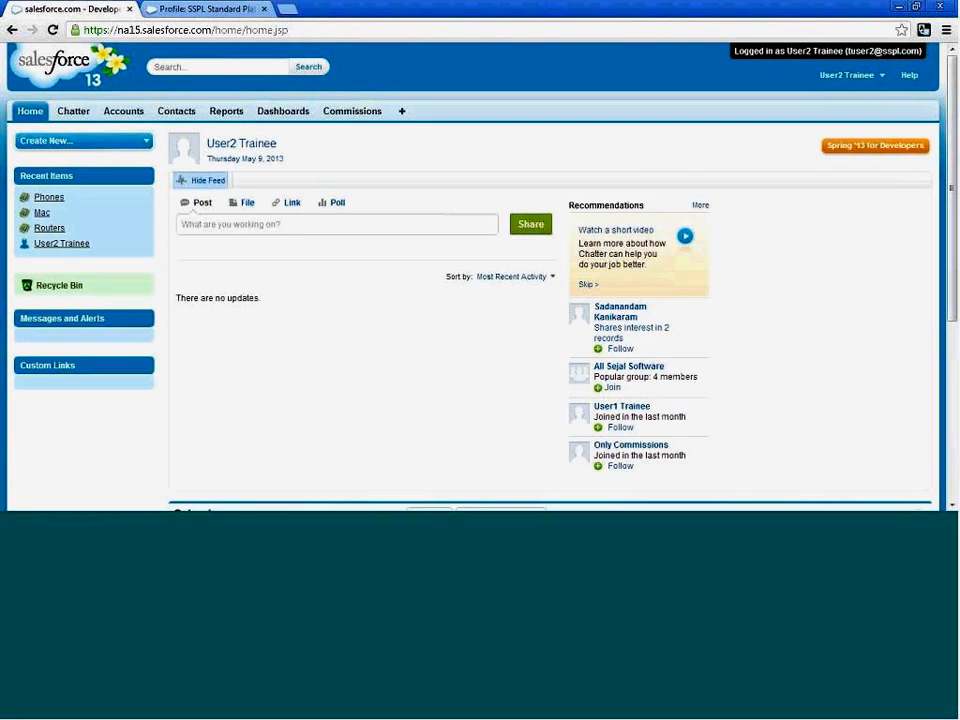
Create an account named SP User2 as User2 Trainee, saving it and starting another new account.
click(122, 111)
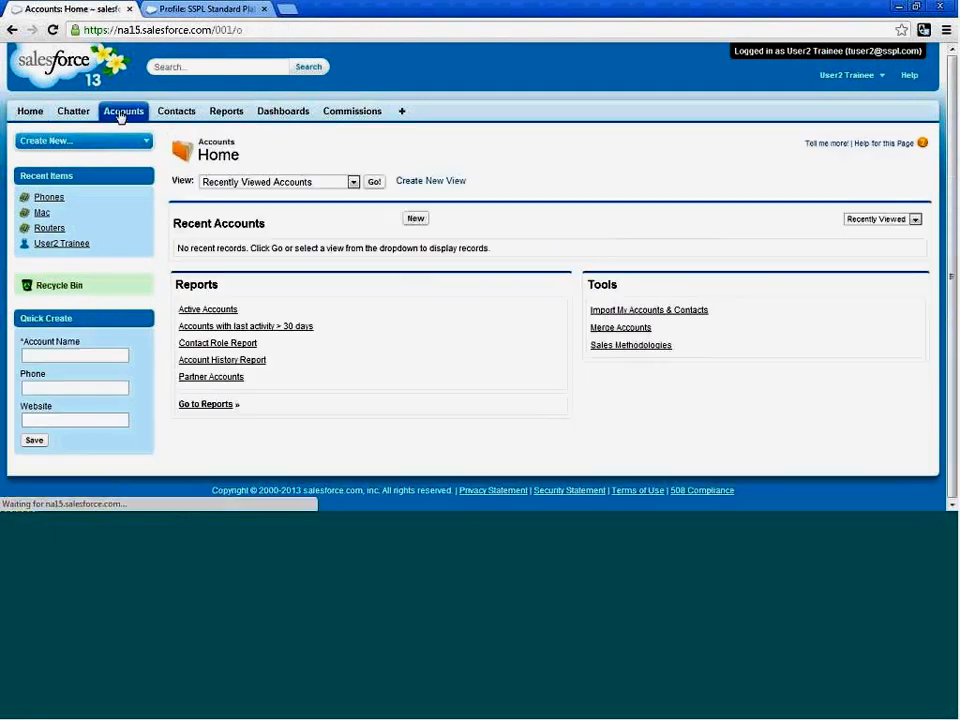
click(418, 219)
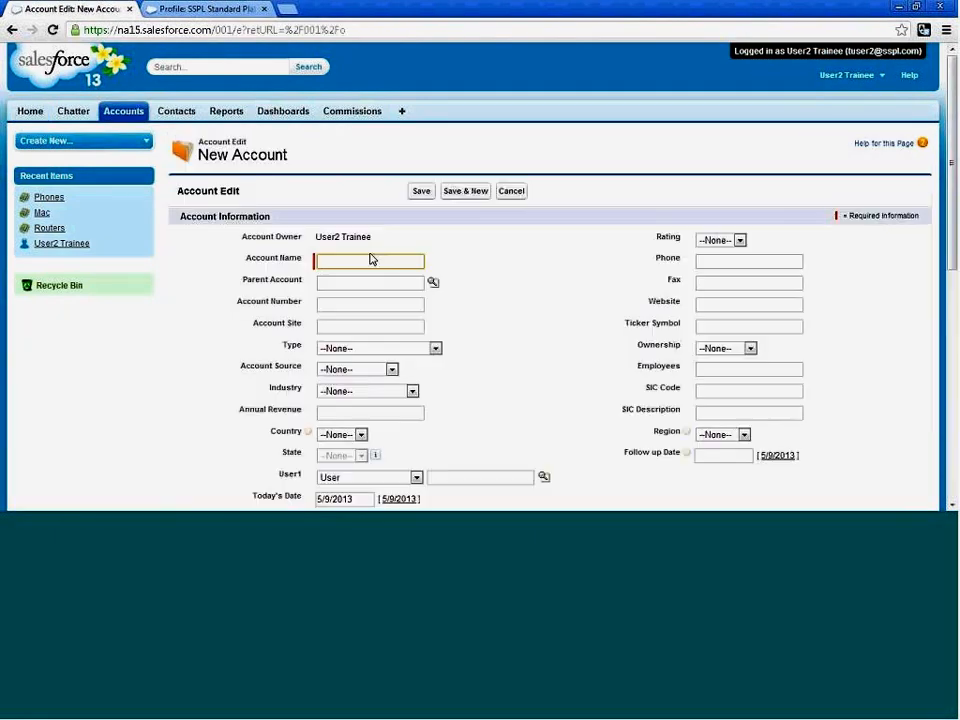
text(SP)
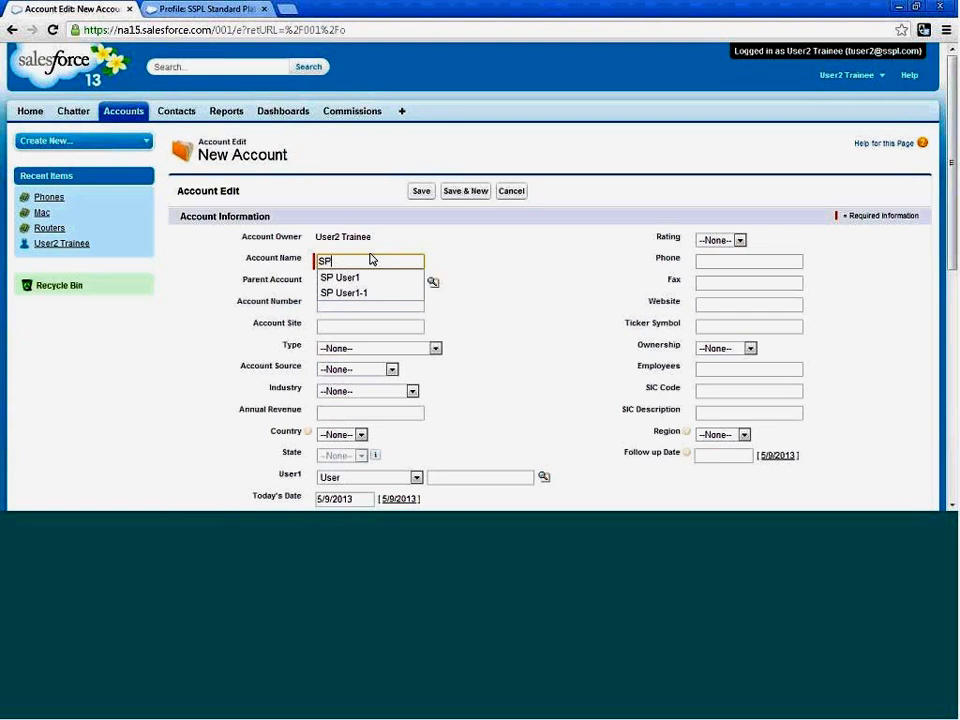
text( User2)
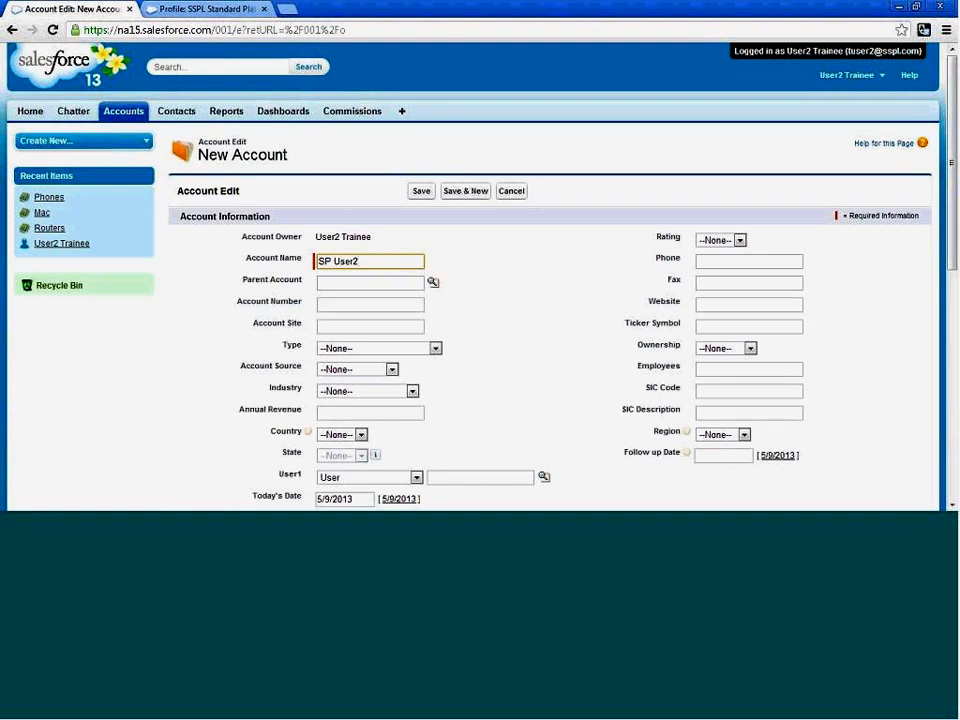
click(471, 197)
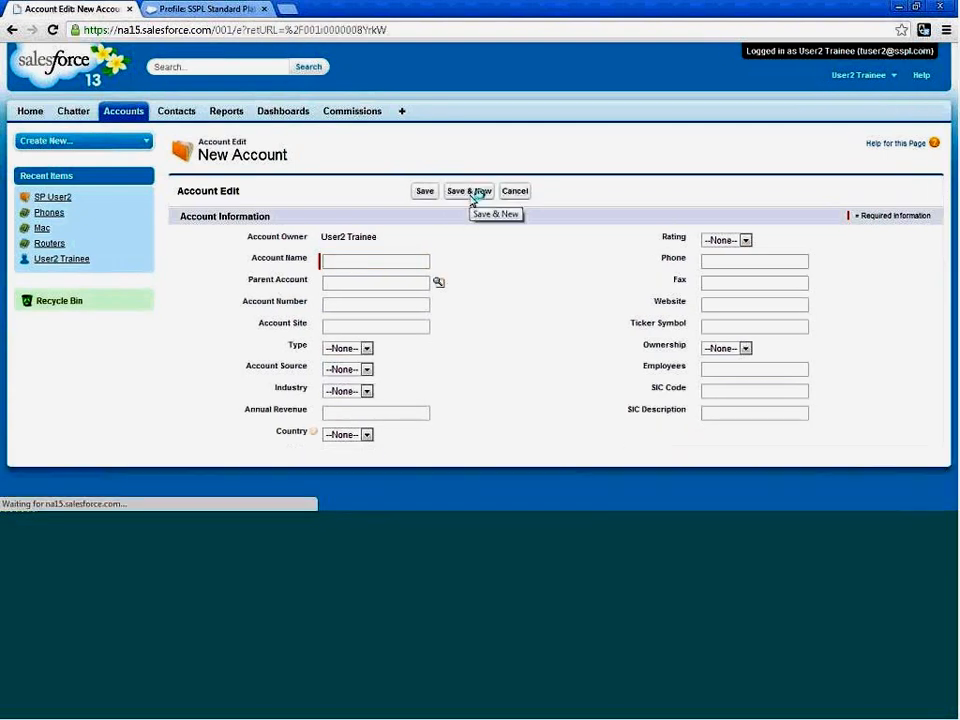
Name the new account SP User2-1, save it, and return to the accounts home page.
text(SP)
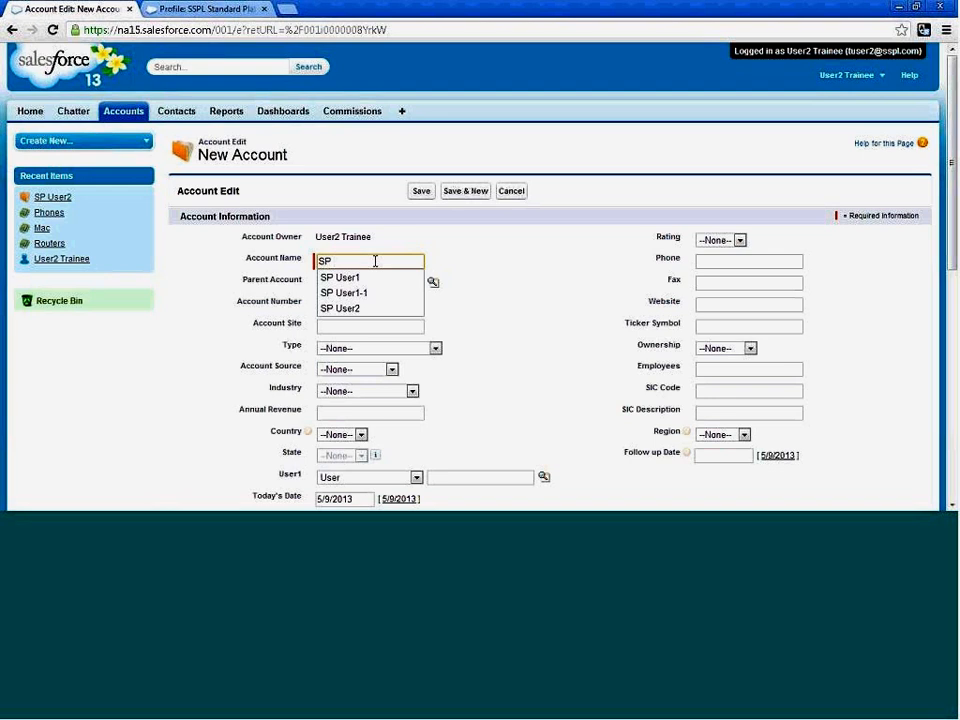
text( User2-)
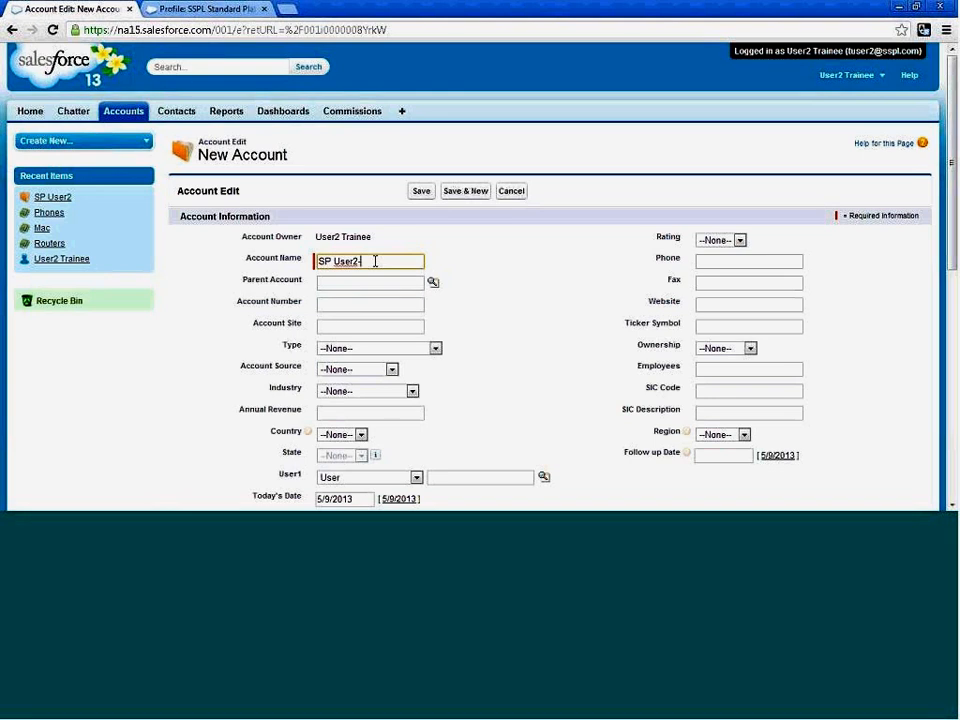
text(1)
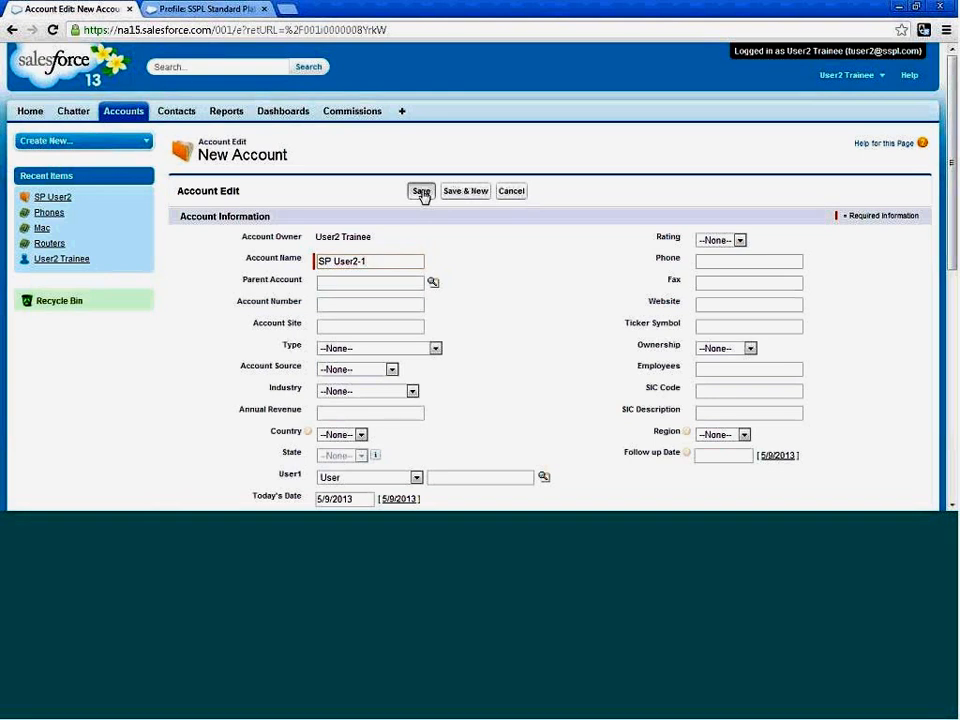
click(422, 191)
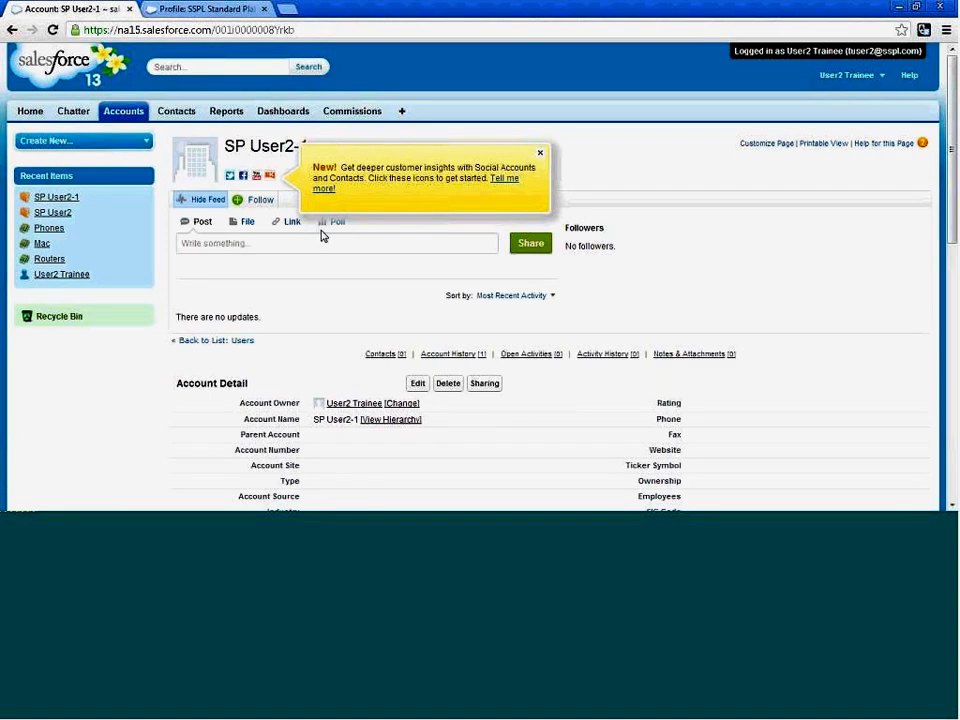
click(113, 119)
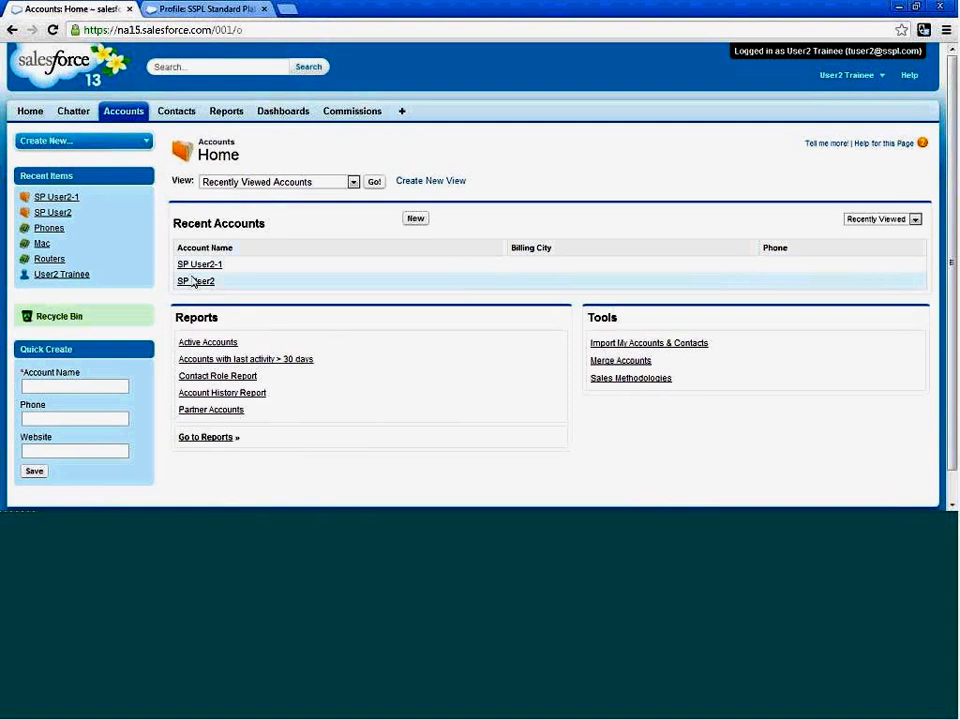
Log out of the User2 Trainee session and open the mass transfer page for accounts under Data Management in Setup.
click(872, 76)
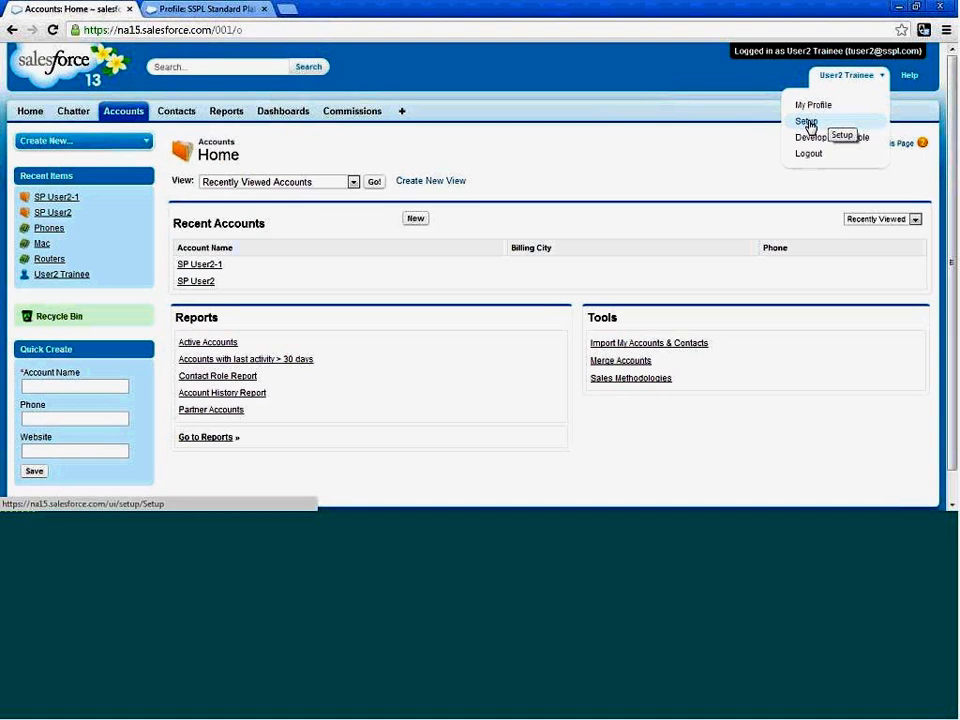
click(800, 156)
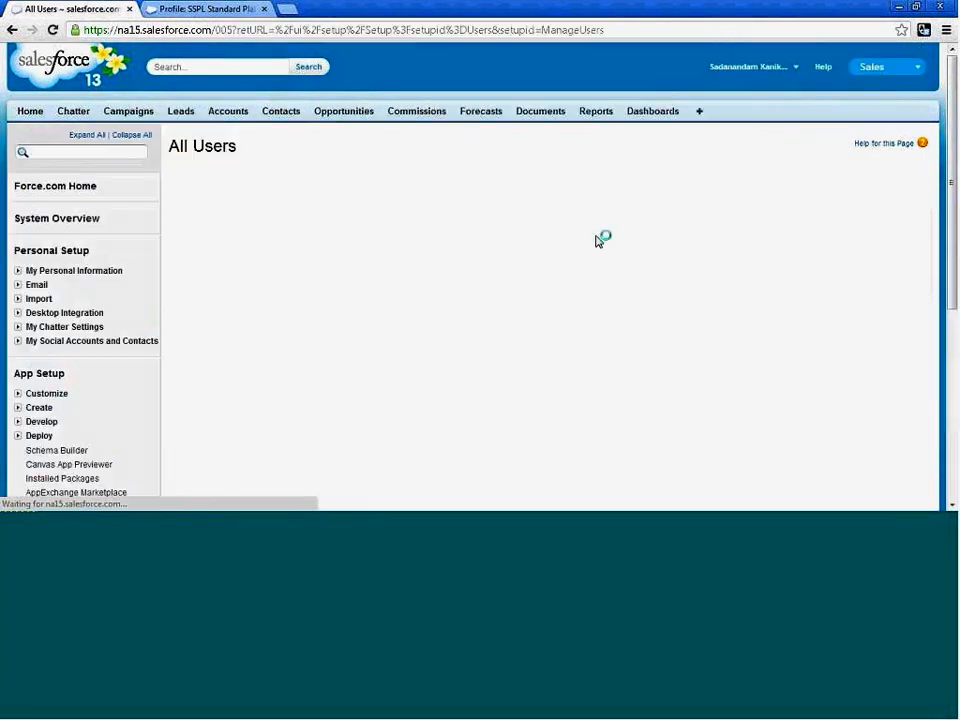
scroll(253, 336, down, 5)
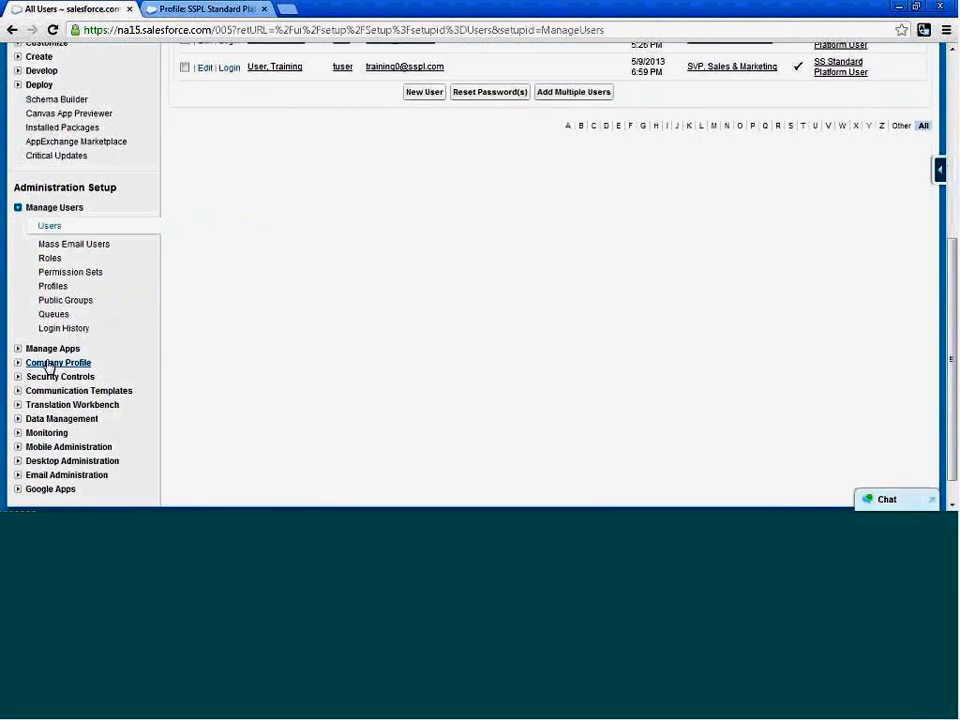
click(18, 420)
scroll(118, 364, down, 3)
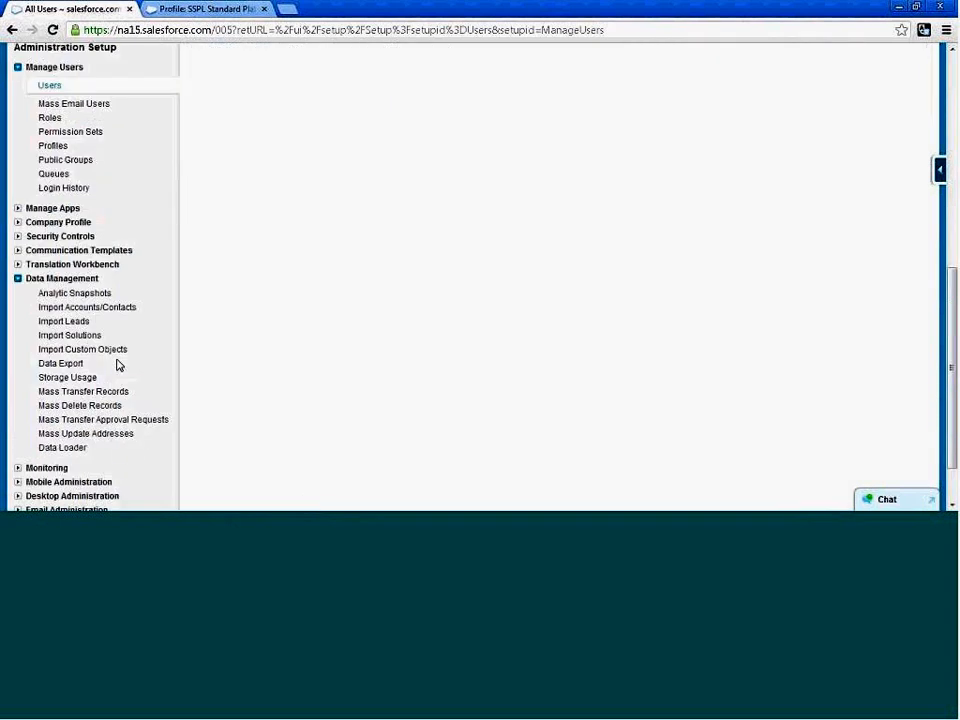
click(63, 393)
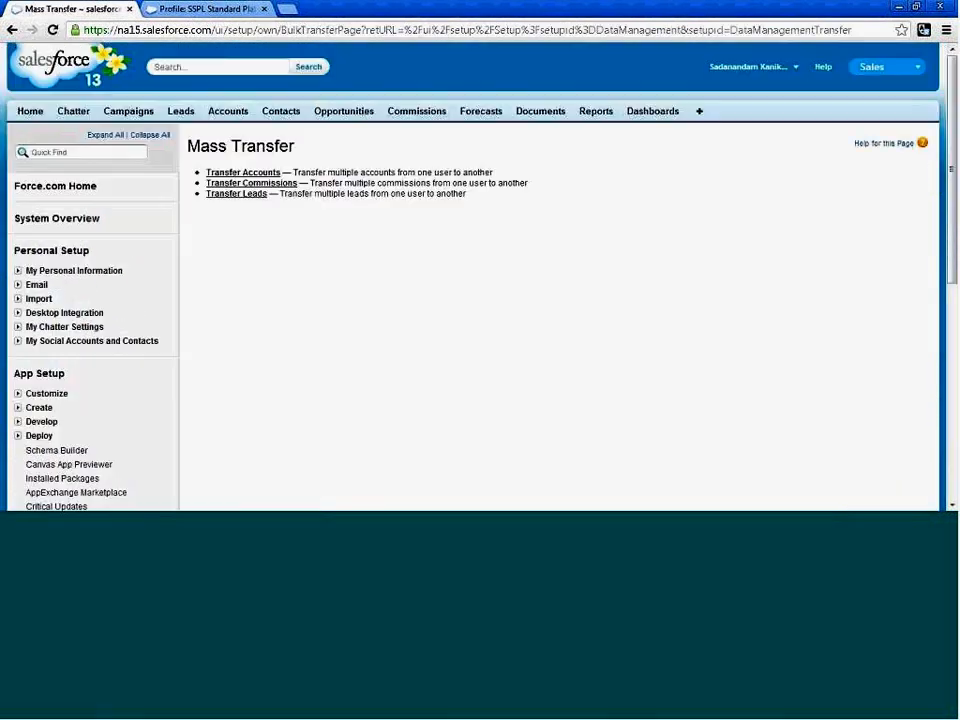
click(232, 173)
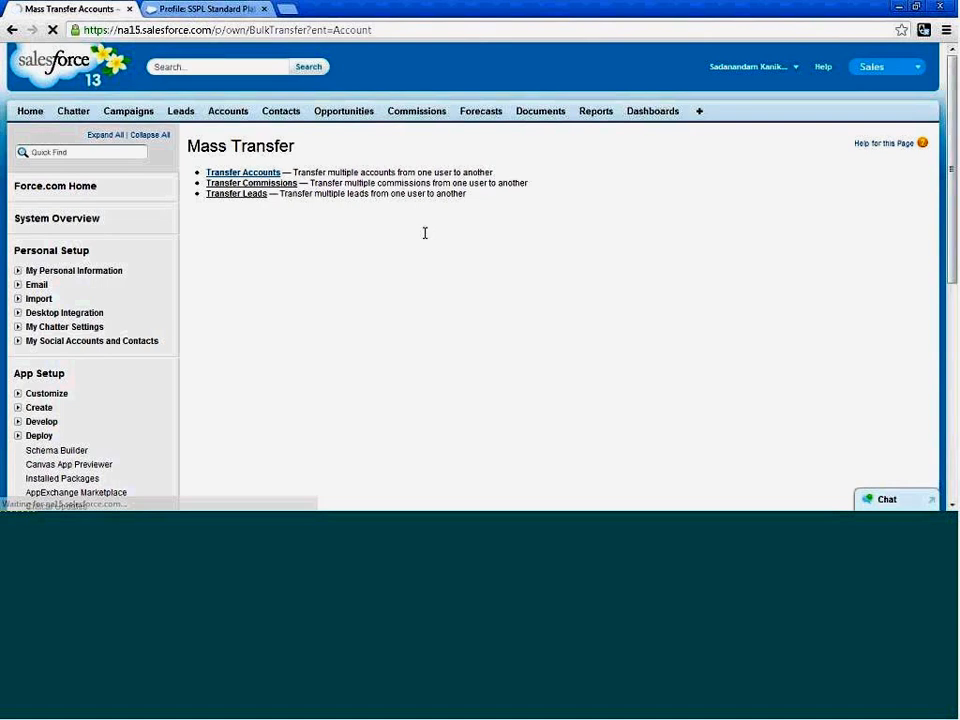
Find the accounts for a mass transfer from User1 Trainee to User2 Trainee.
scroll(579, 339, down, 3)
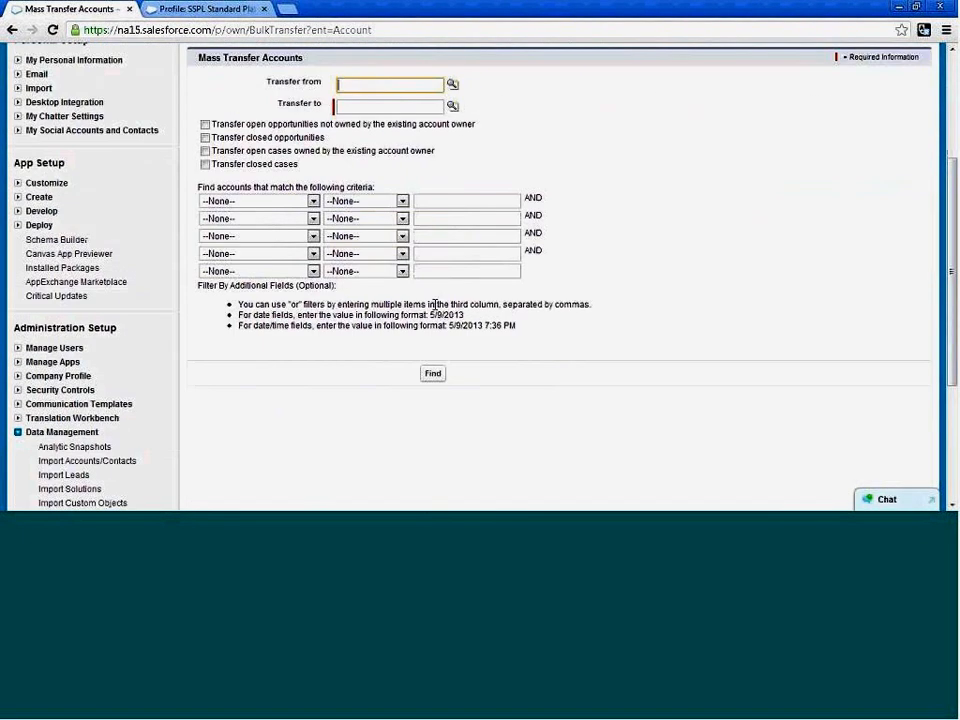
click(452, 85)
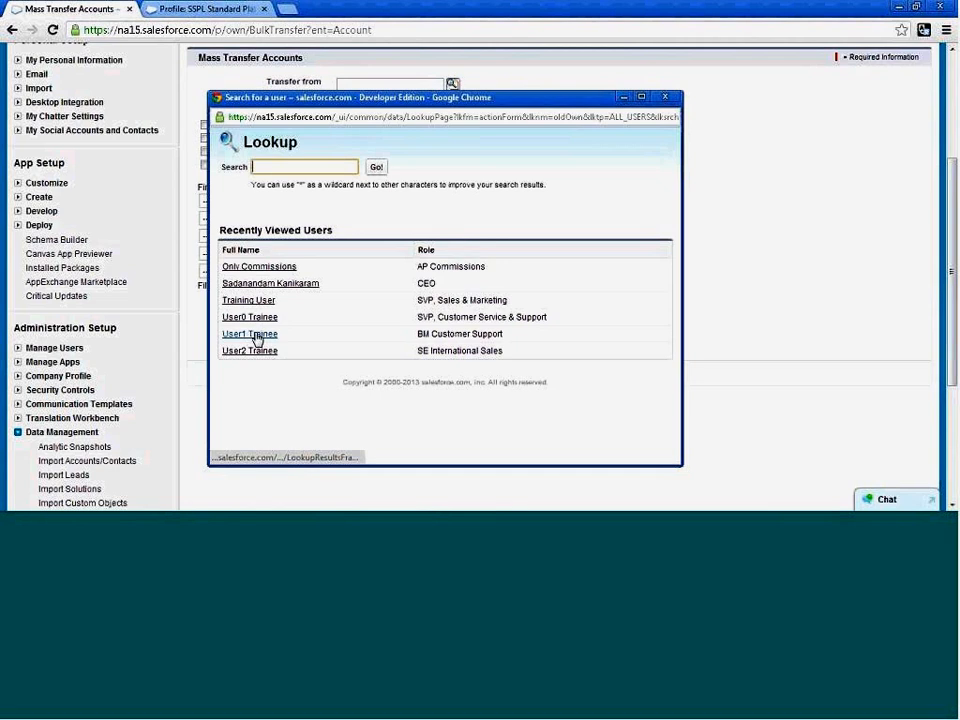
click(255, 336)
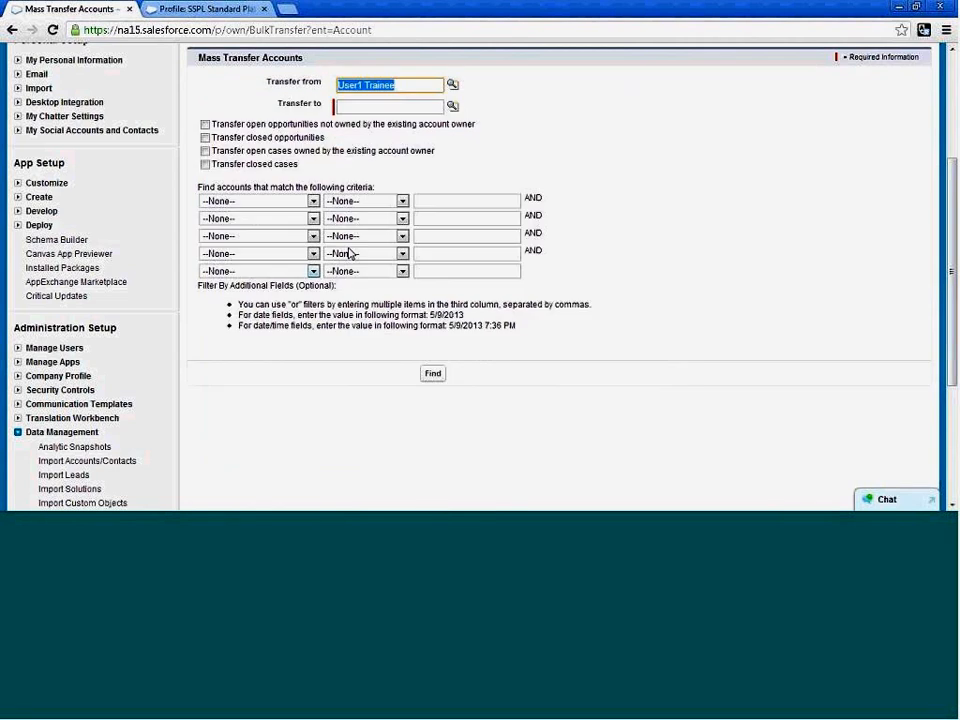
click(453, 107)
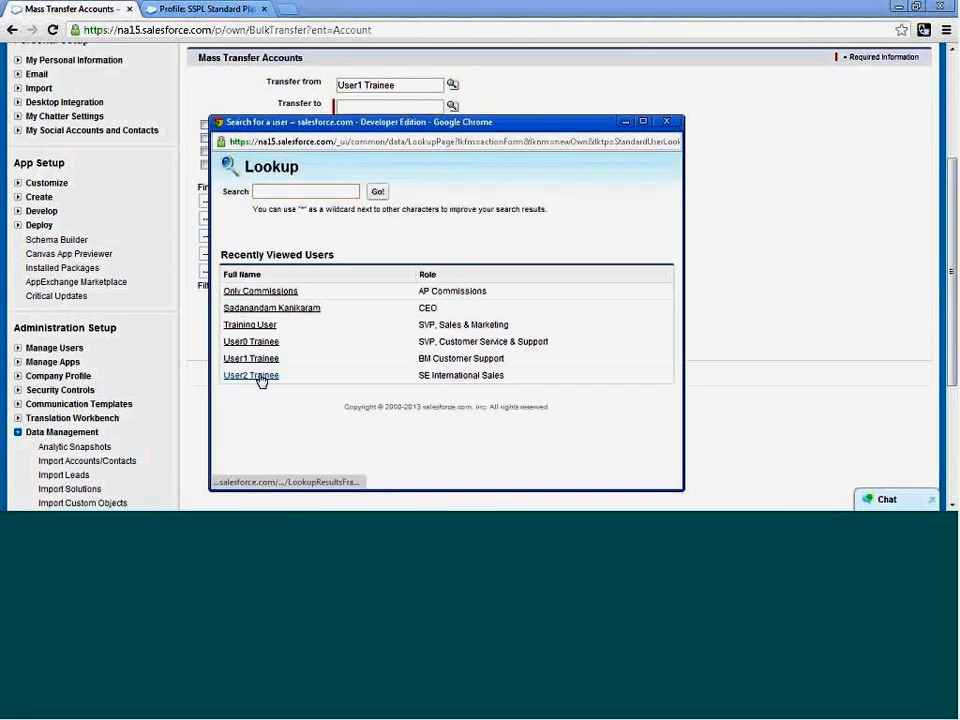
click(251, 376)
click(436, 377)
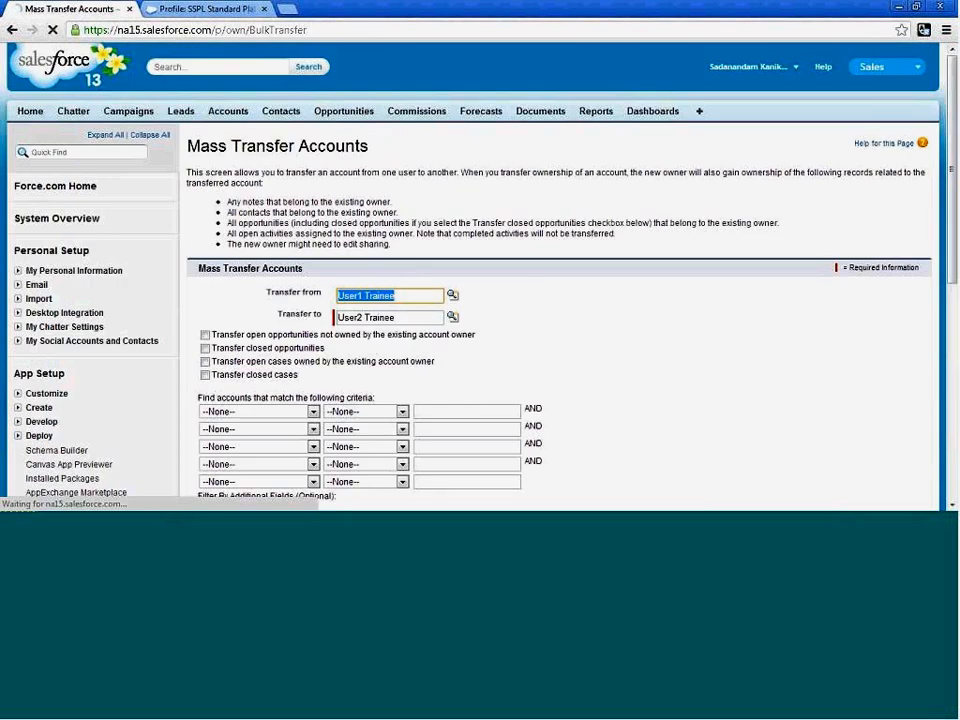
Set the mass transfer to move accounts from User2 Trainee to User1 Trainee.
scroll(600, 321, down, 3)
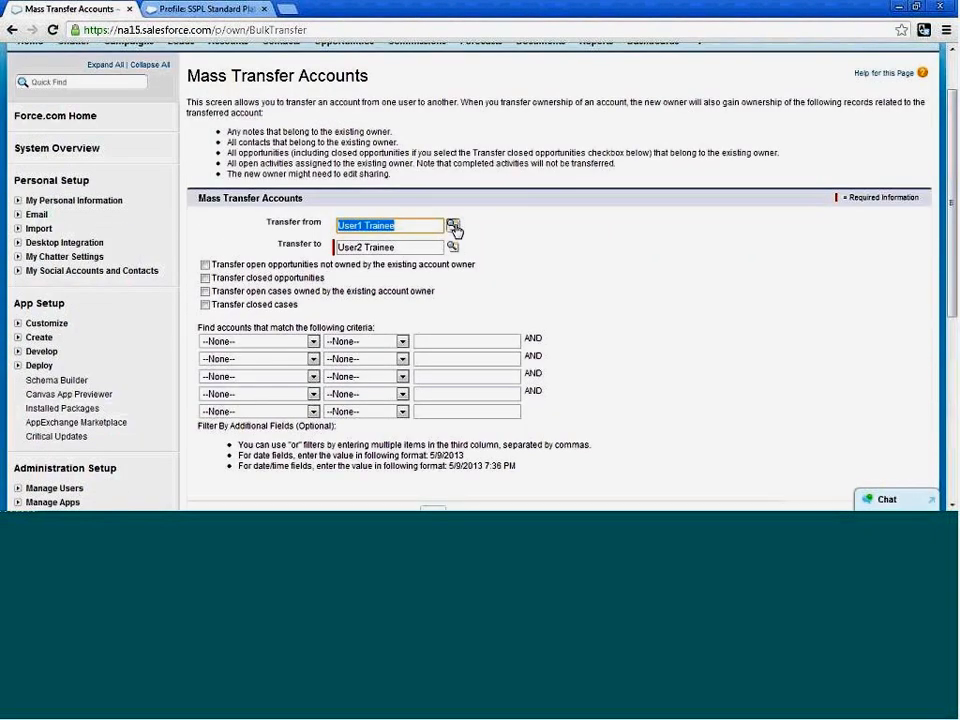
click(452, 224)
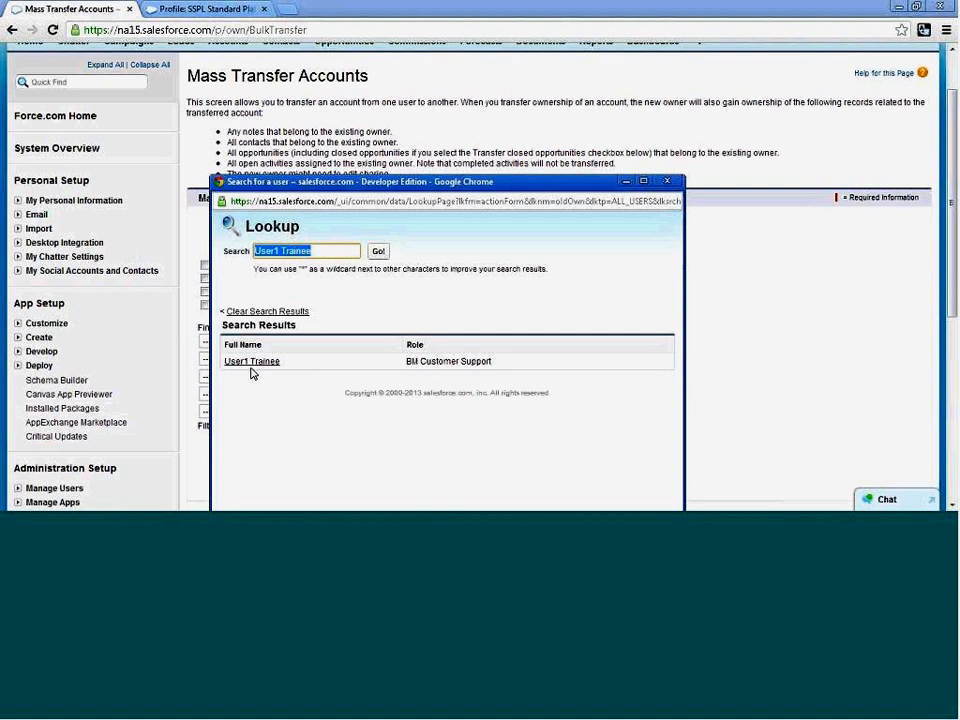
key(BackSpace)
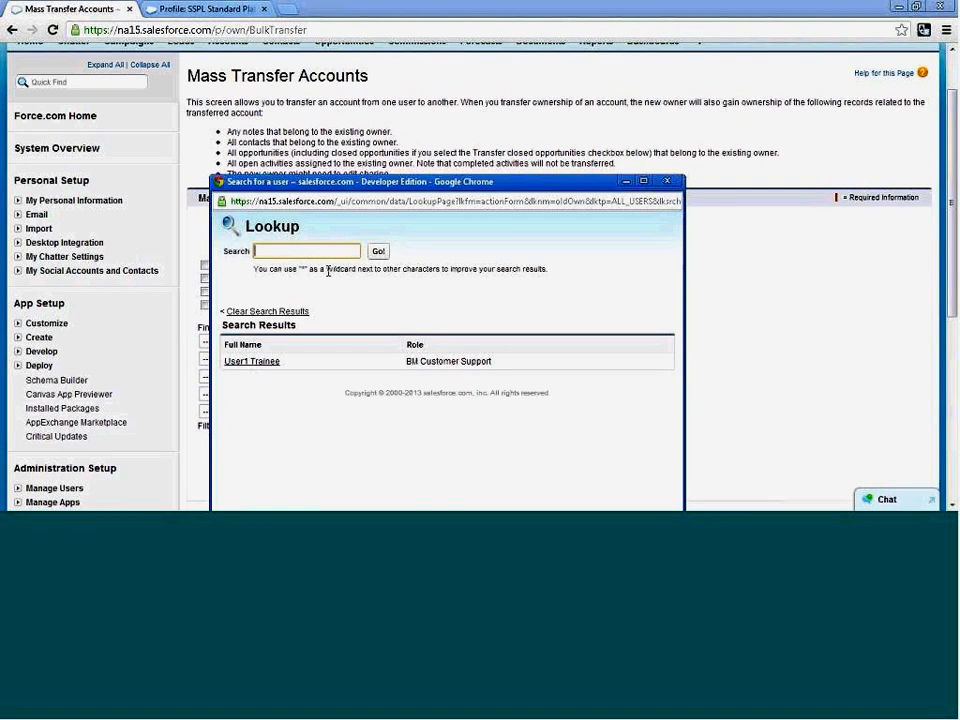
click(378, 251)
click(270, 435)
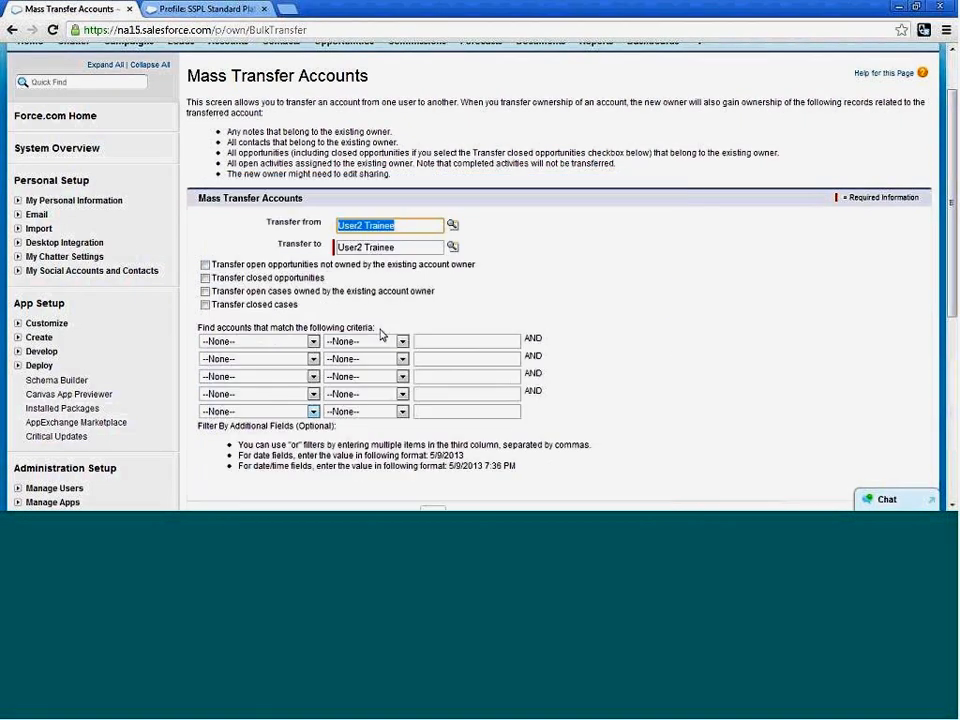
key(Tab)
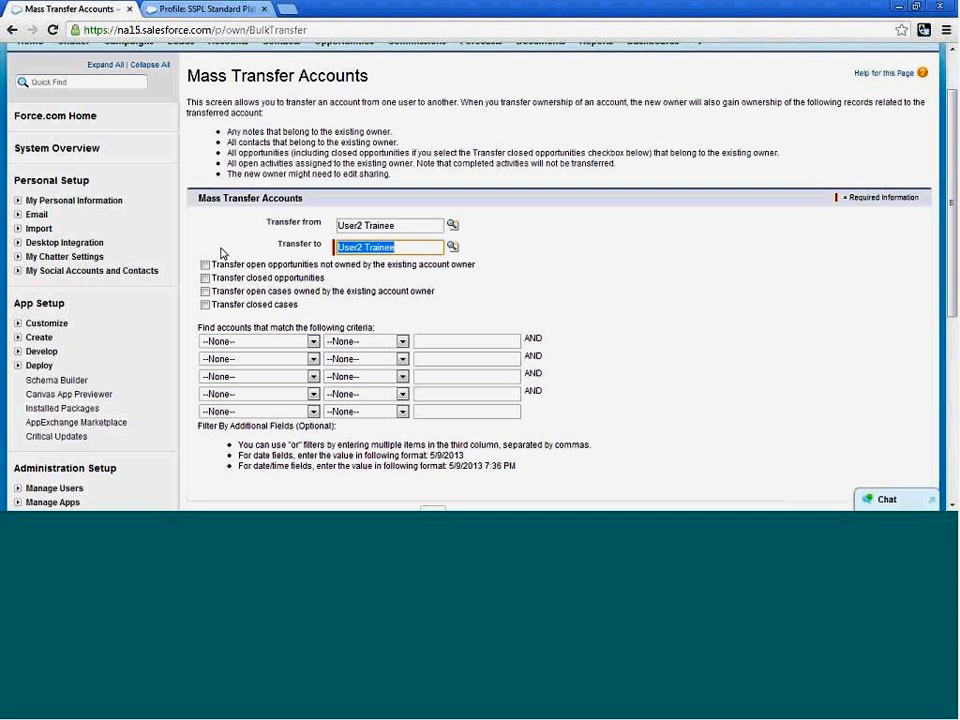
key(BackSpace)
click(452, 246)
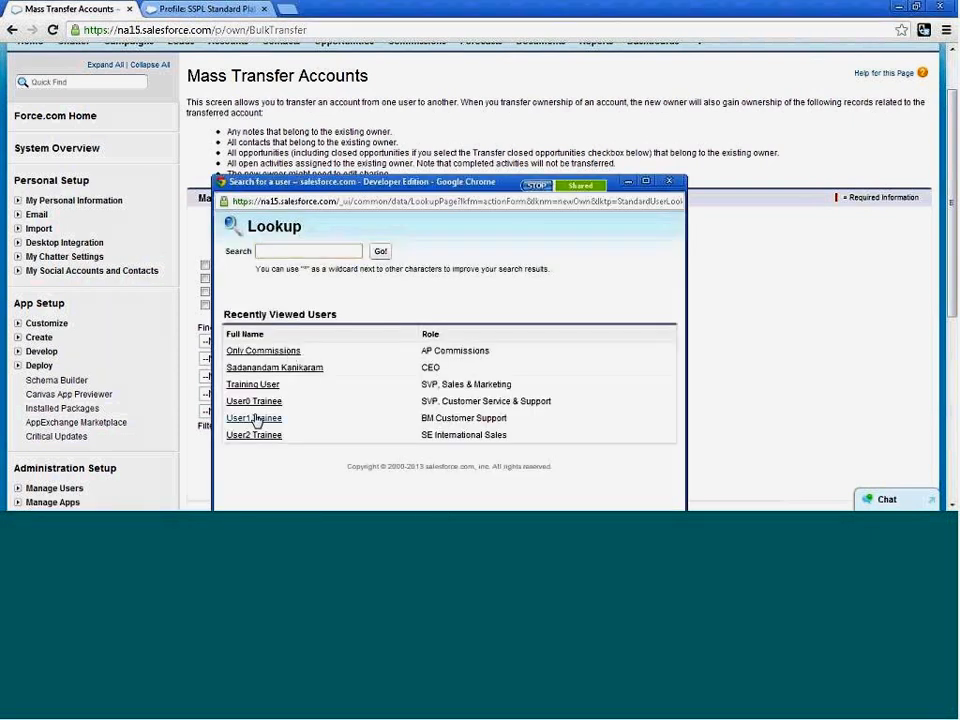
click(254, 418)
scroll(651, 306, down, 3)
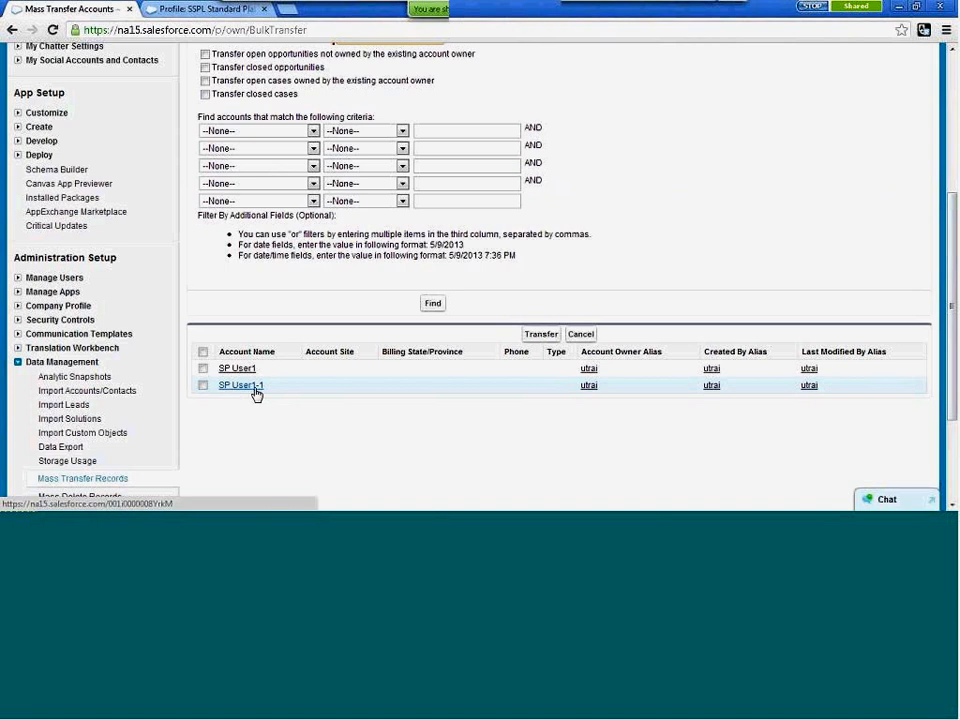
Find the accounts owned by User2 Trainee that can be transferred to User1 Trainee.
scroll(761, 133, up, 3)
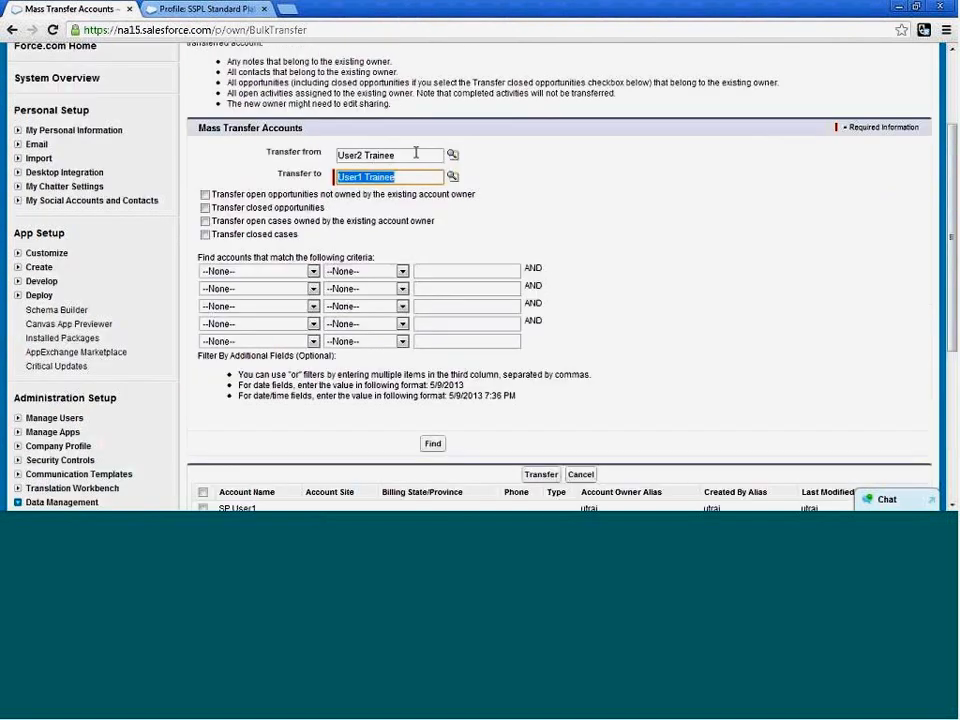
scroll(696, 266, down, 3)
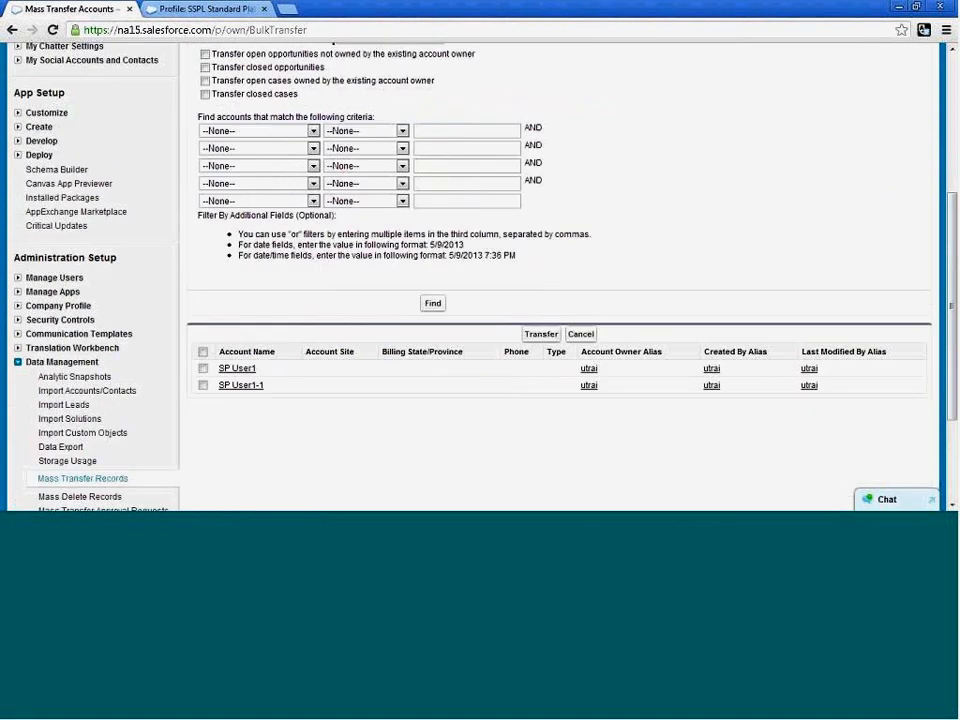
click(433, 304)
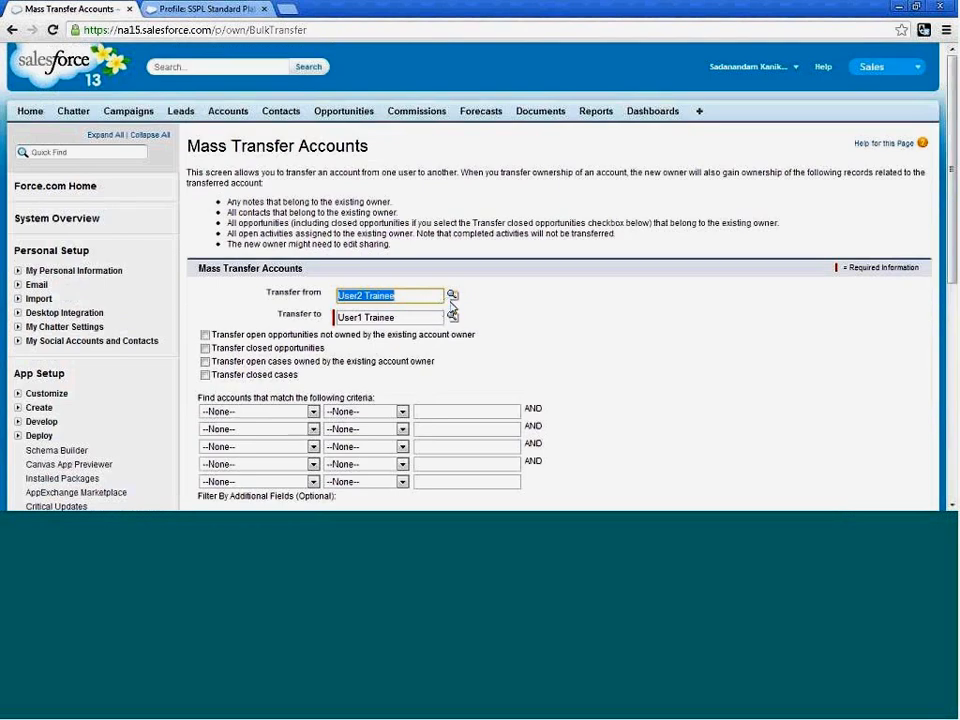
scroll(452, 305, down, 7)
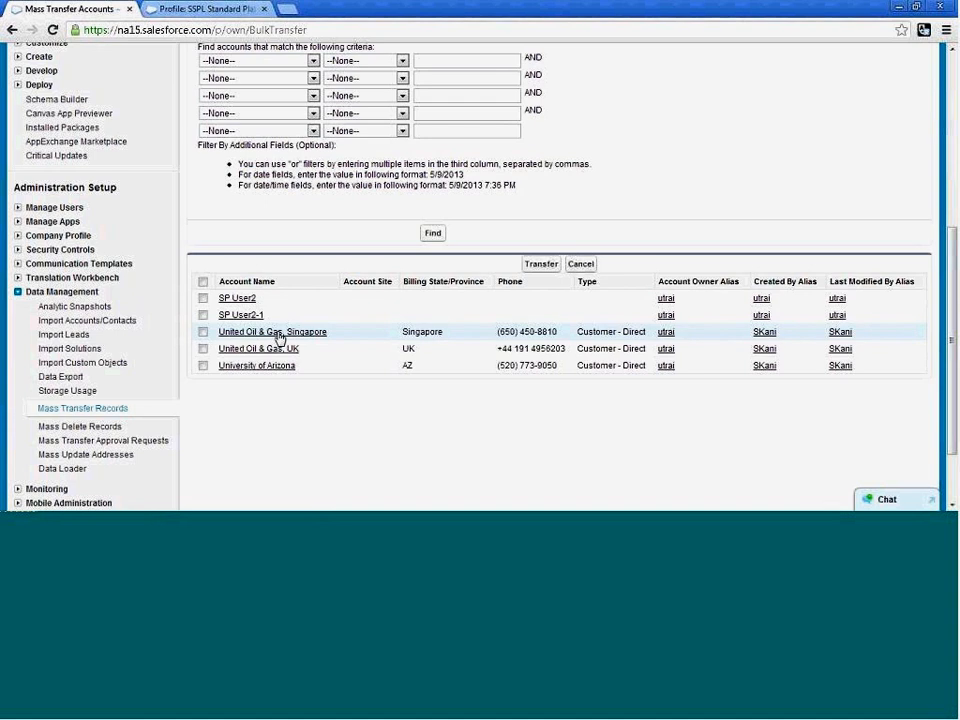
Transfer the accounts SP User2 and SP User2-1 from User2 Trainee to User1 Trainee.
click(203, 298)
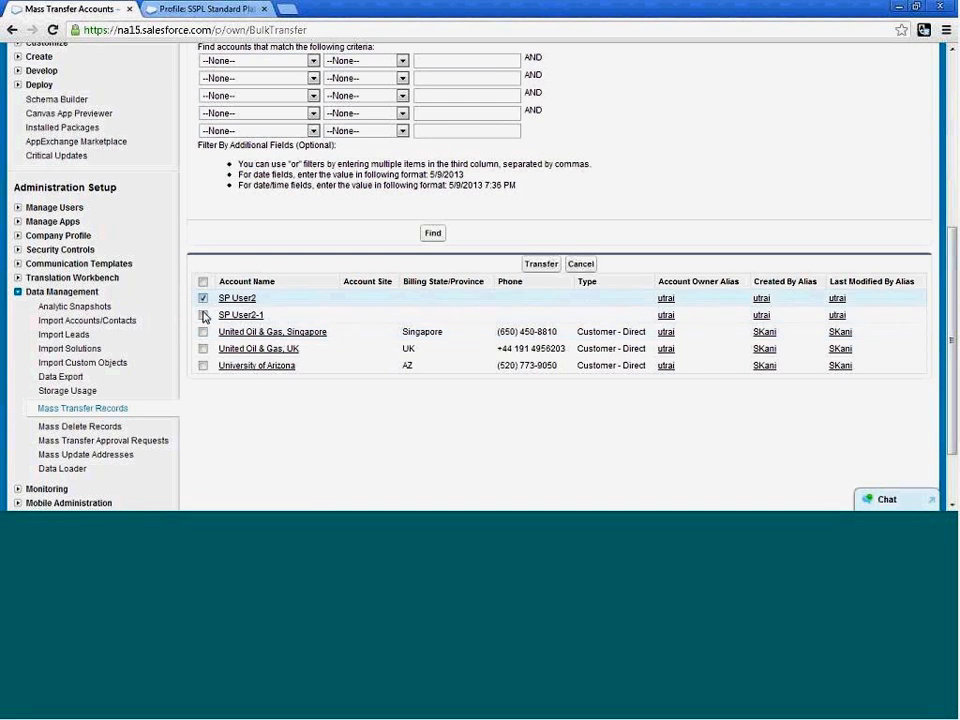
click(203, 315)
click(541, 265)
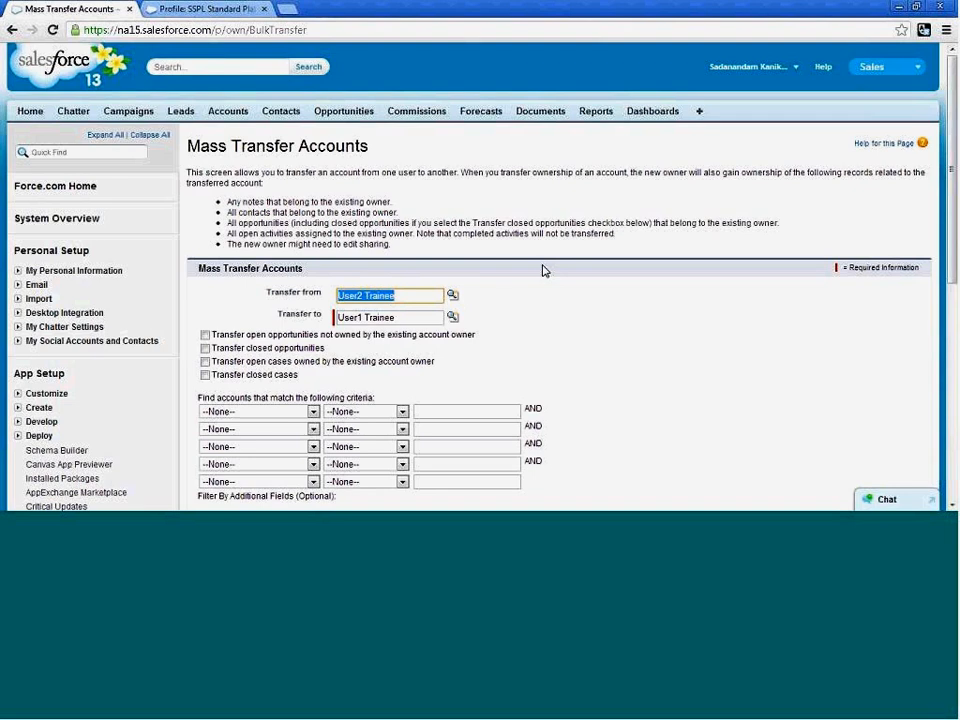
scroll(545, 270, down, 3)
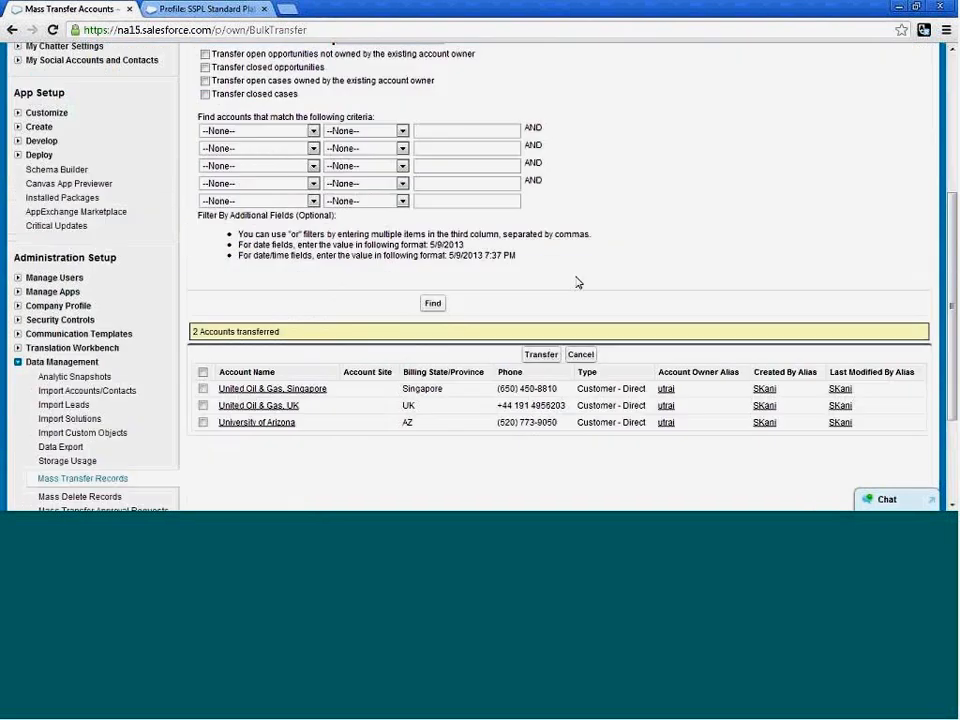
drag(282, 332, 197, 332)
click(288, 315)
Return to the home page and open the Data Export page under Data Management in Setup.
click(952, 50)
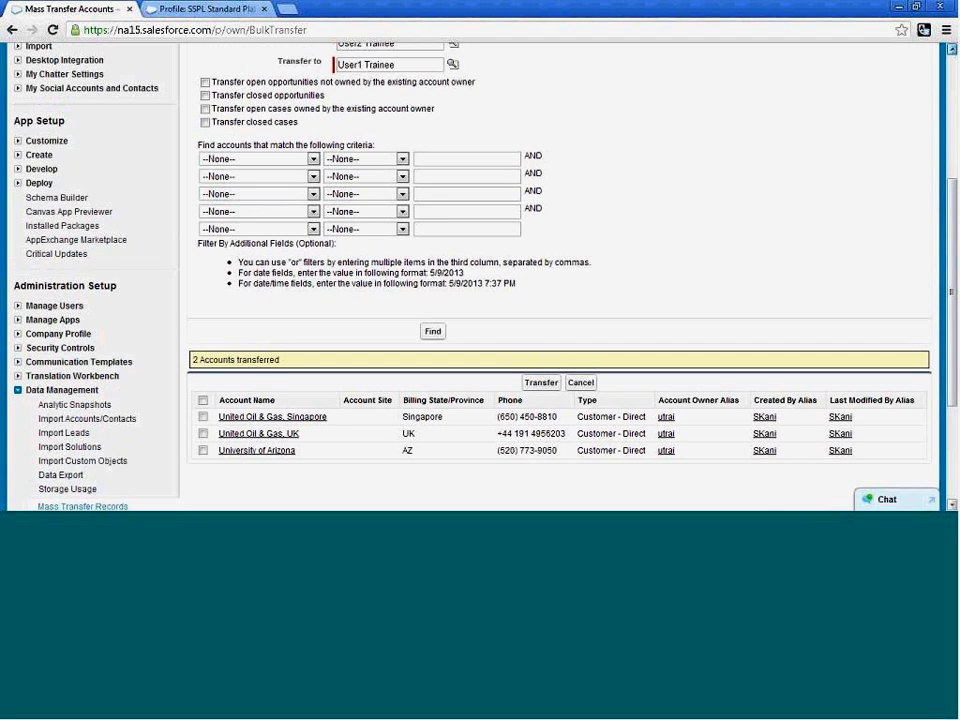
click(952, 50)
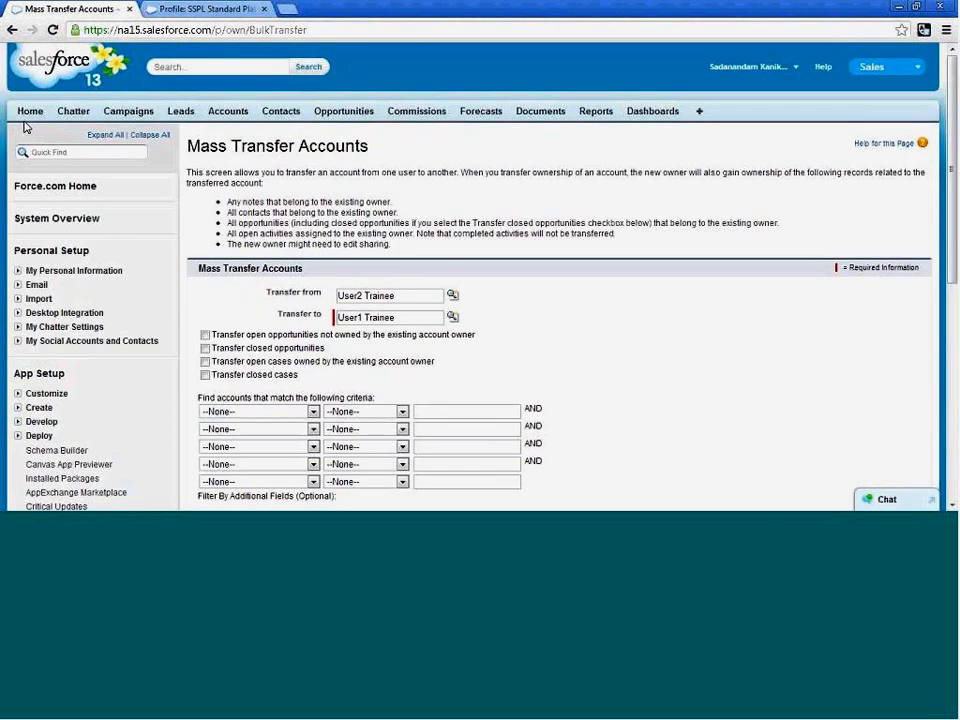
click(31, 120)
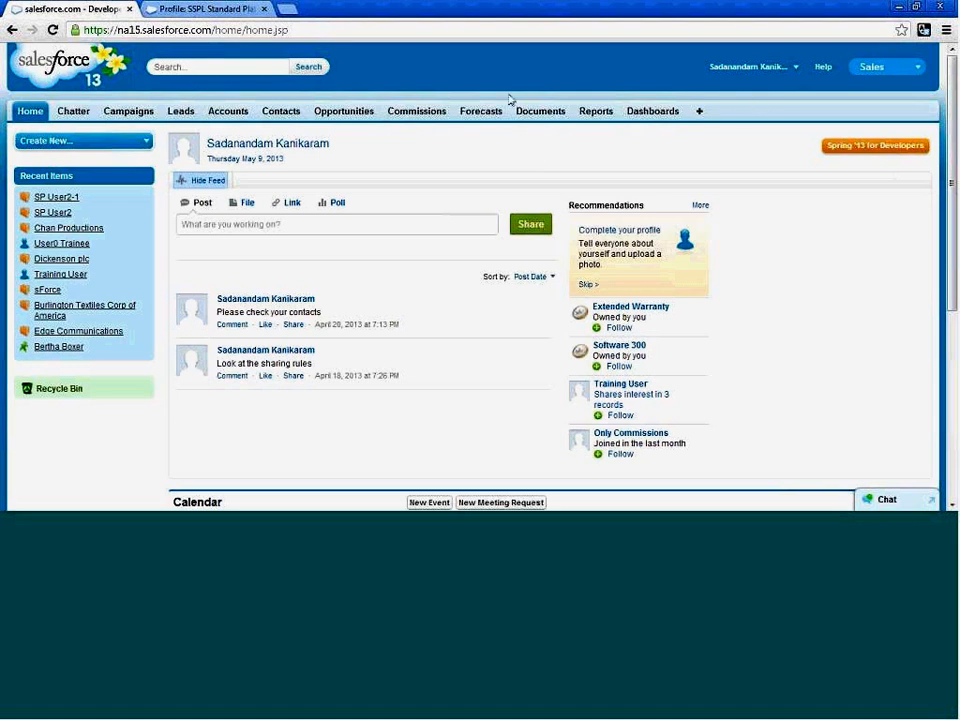
click(750, 66)
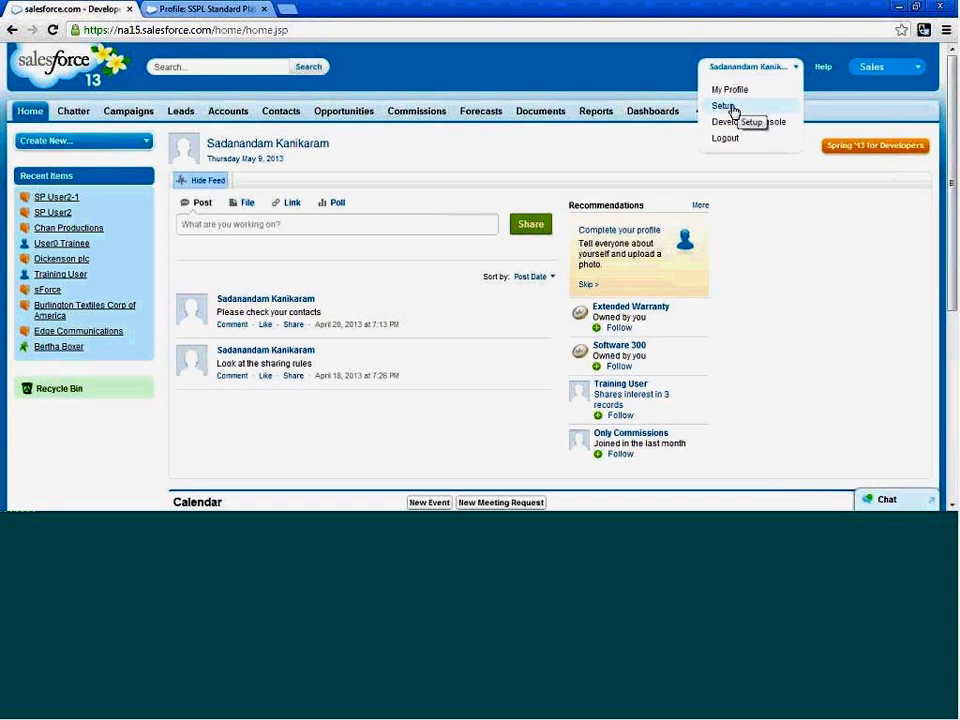
click(728, 106)
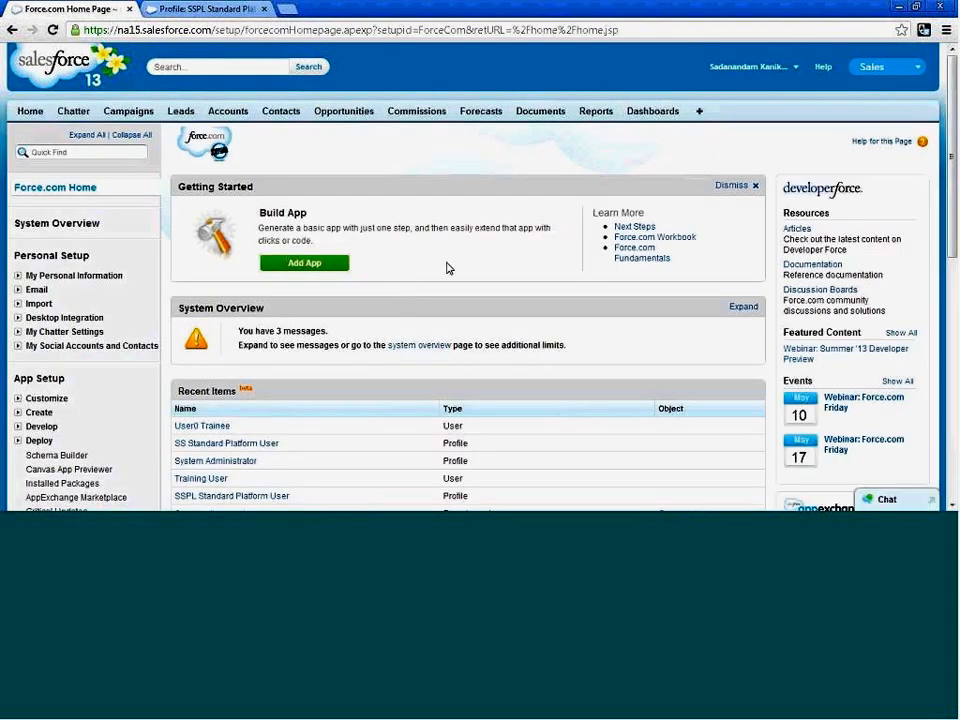
scroll(448, 268, down, 1)
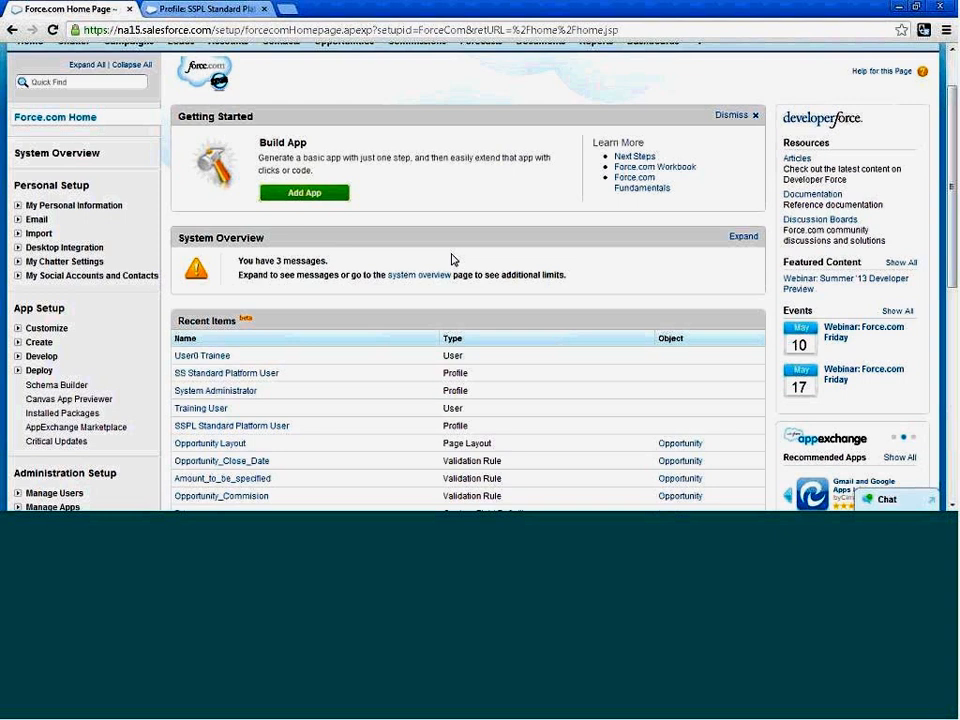
scroll(413, 273, down, 3)
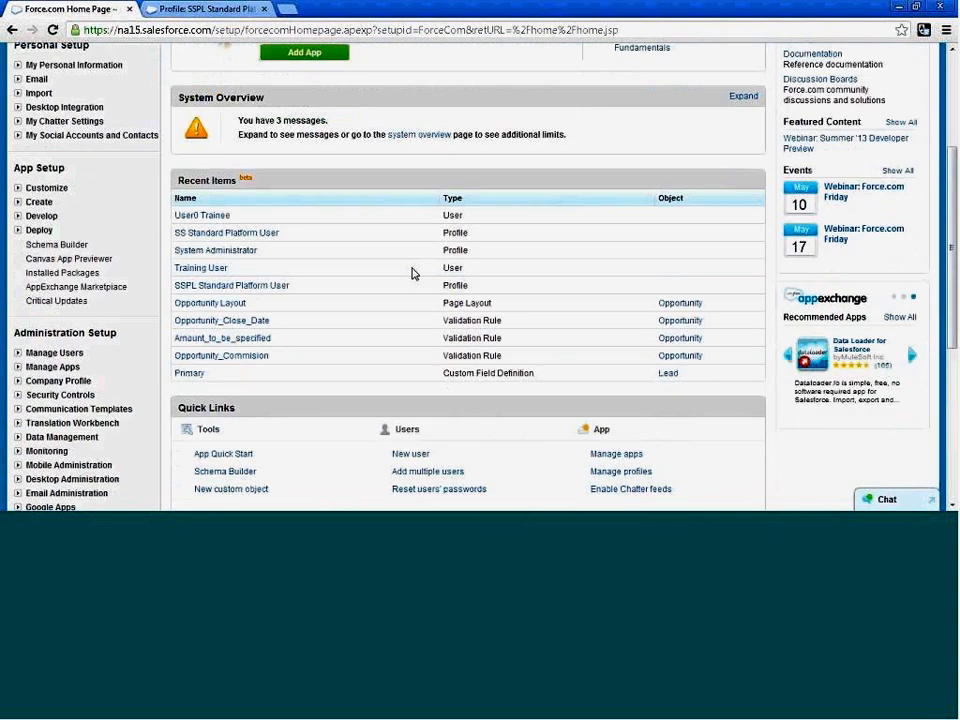
scroll(268, 306, down, 3)
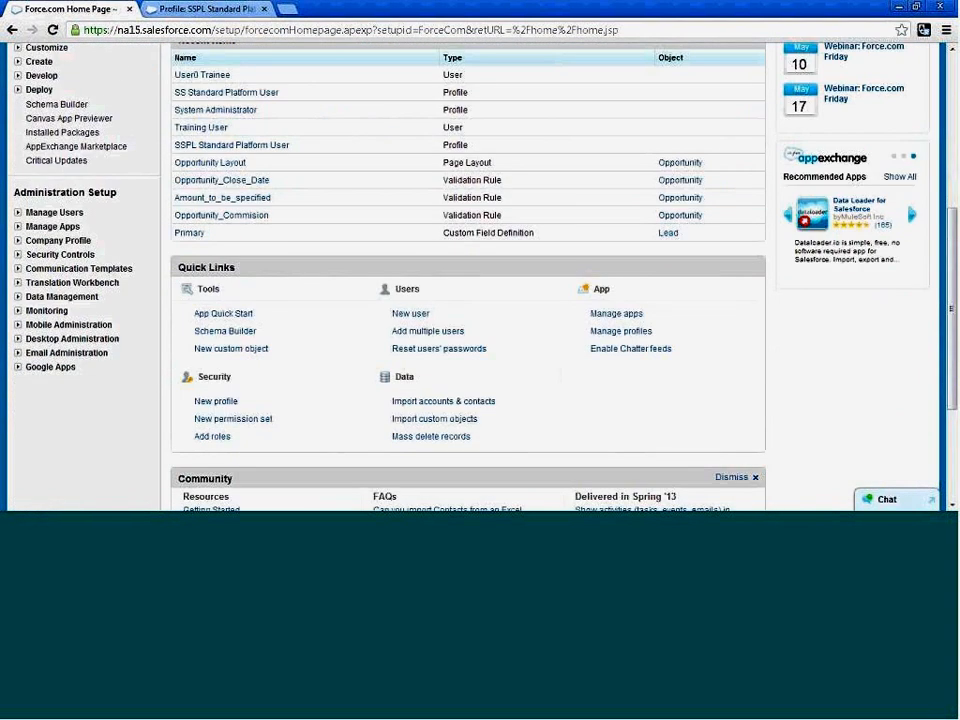
click(17, 298)
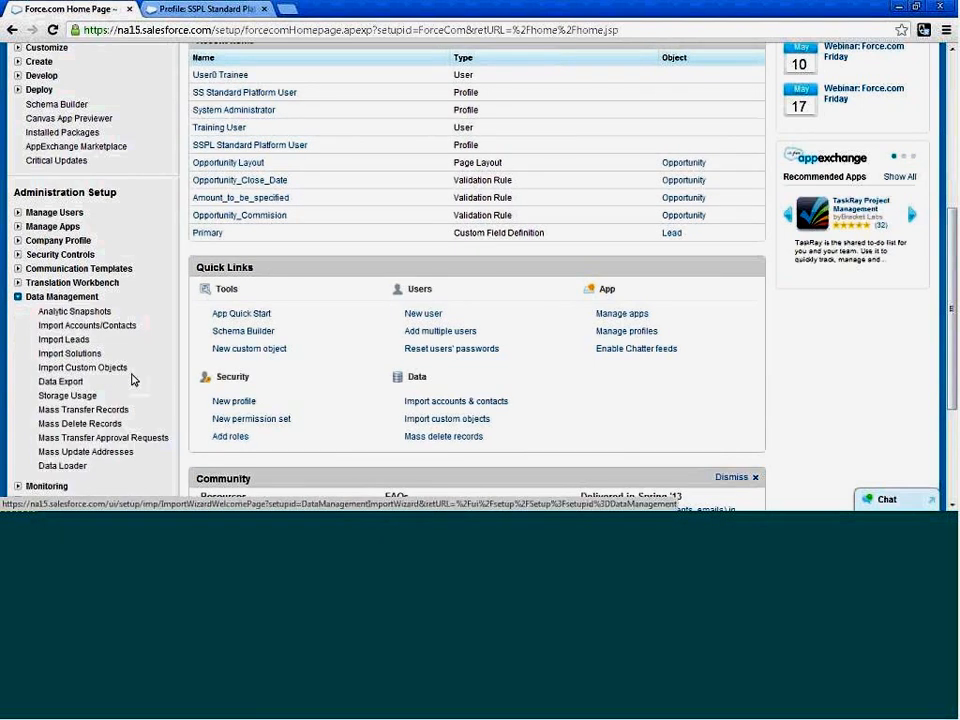
click(60, 383)
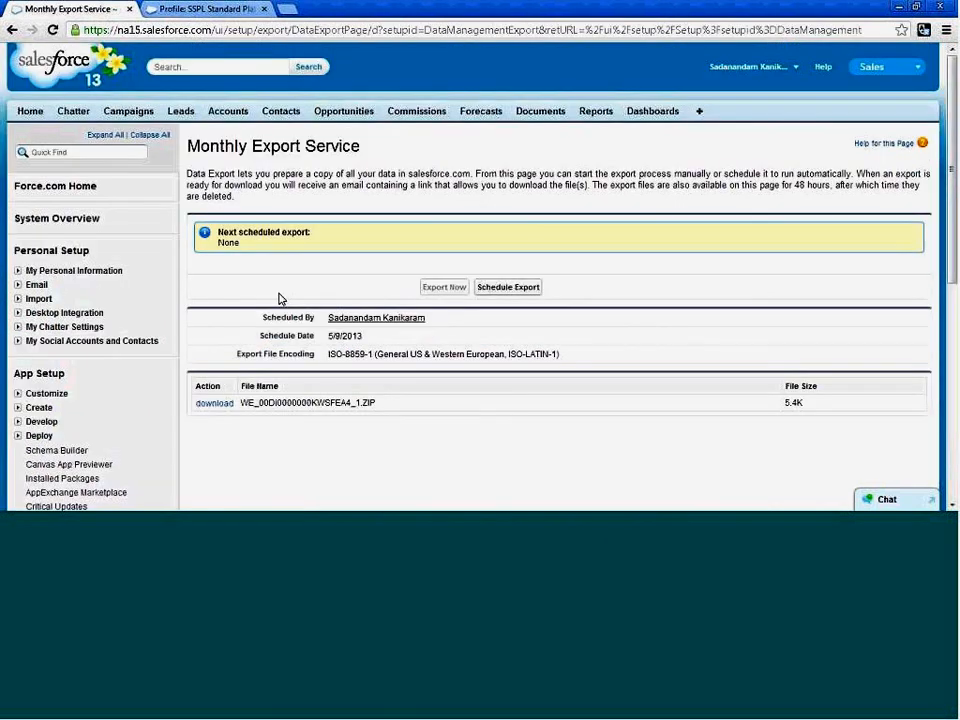
Review the existing export on the Monthly Export Service page and start scheduling a data export.
scroll(280, 298, down, 5)
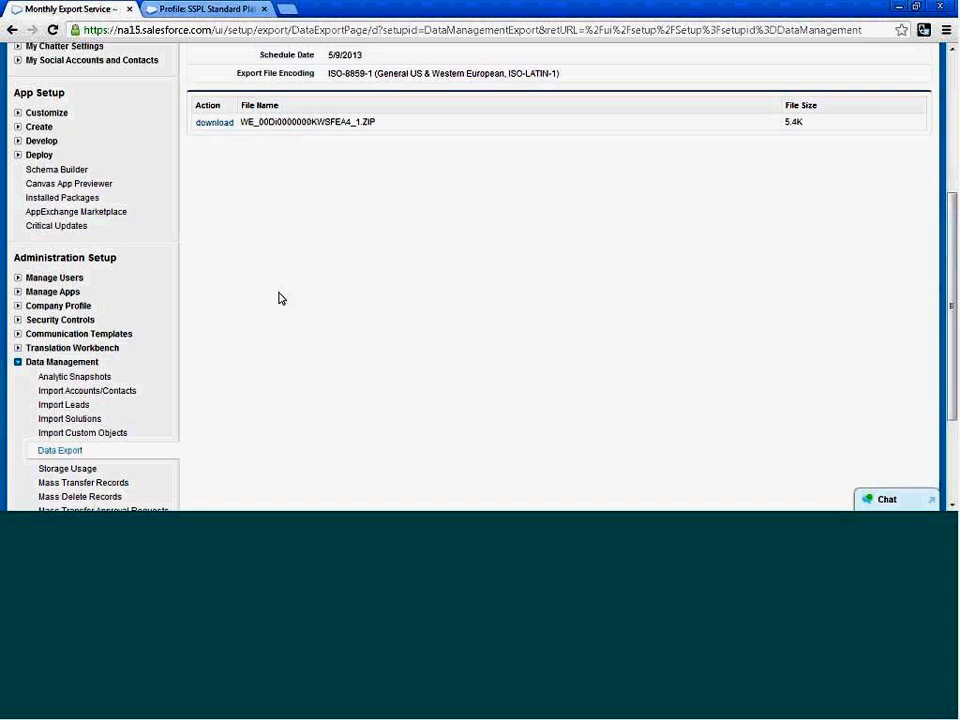
scroll(405, 325, up, 1)
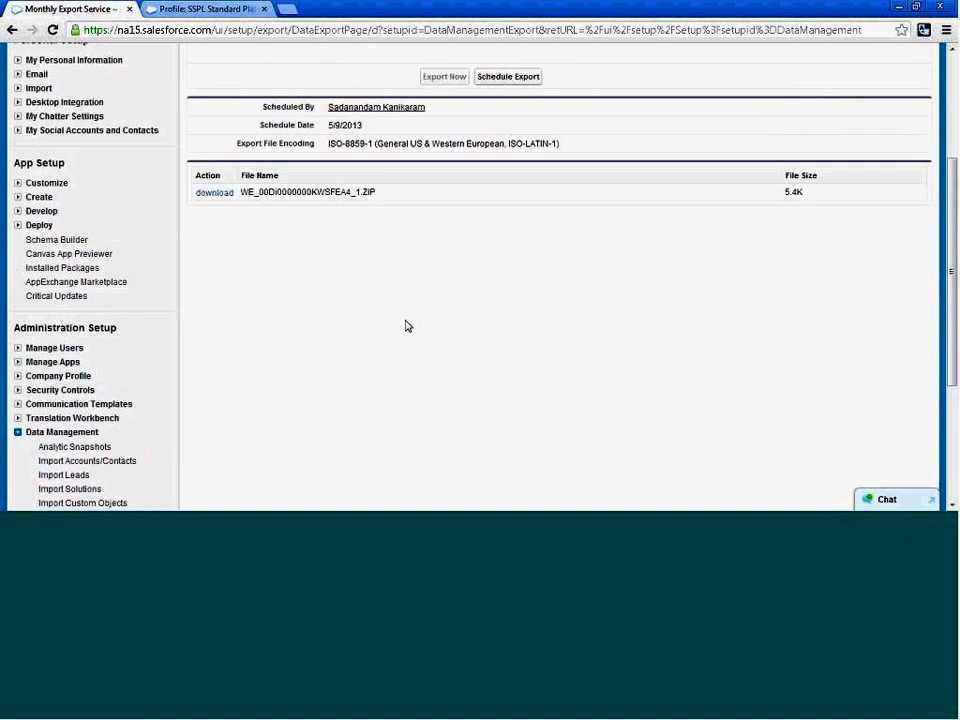
scroll(405, 325, up, 2)
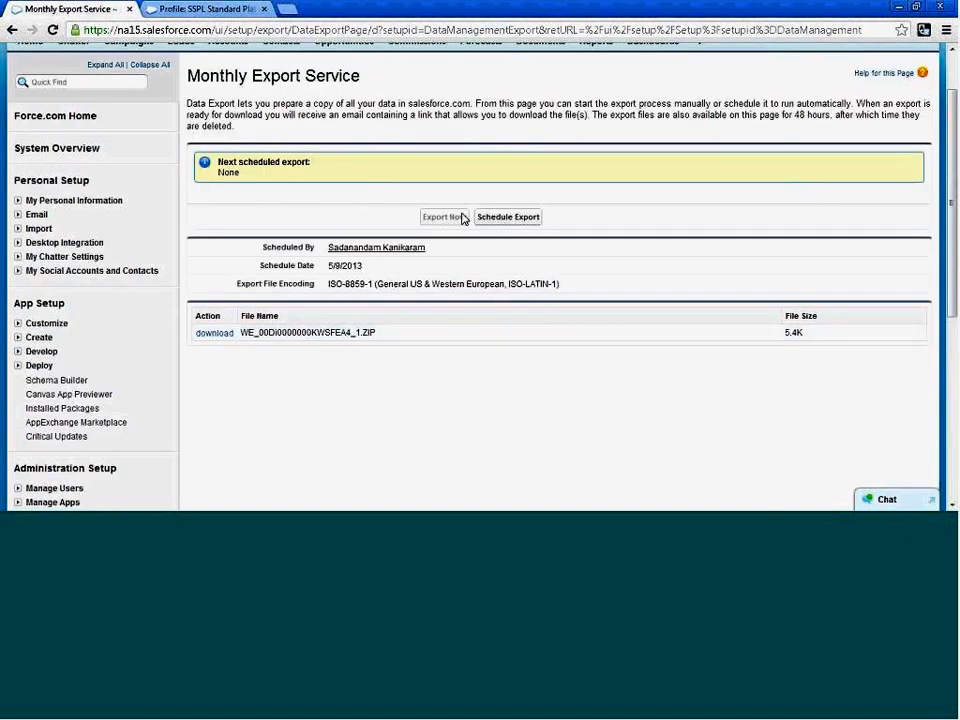
click(509, 218)
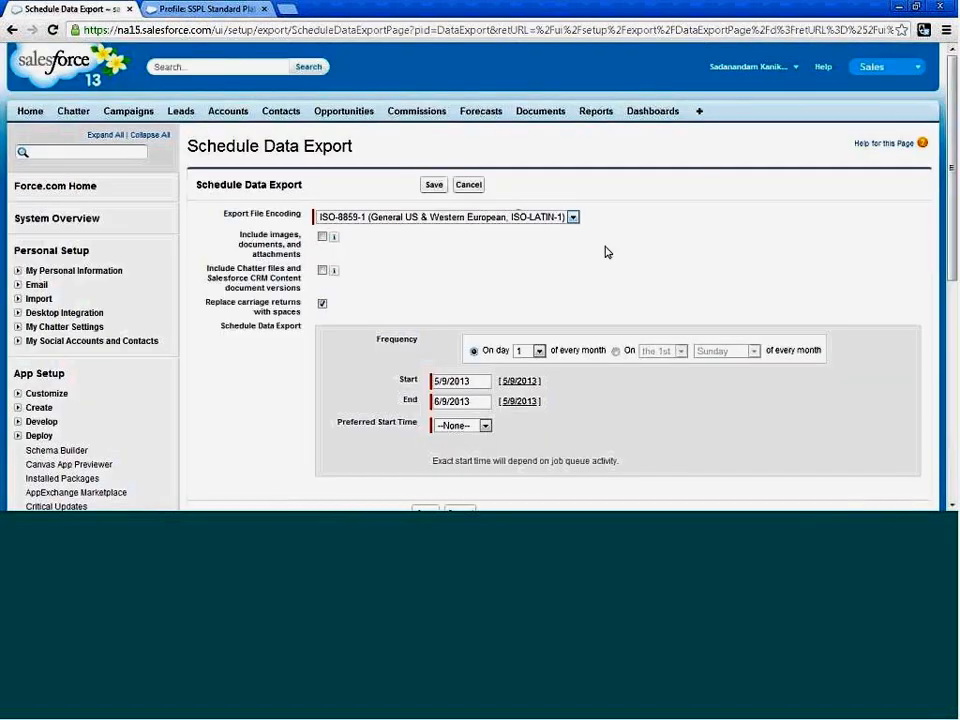
Examine the schedule options and the list of data types available for the export.
scroll(450, 258, down, 1)
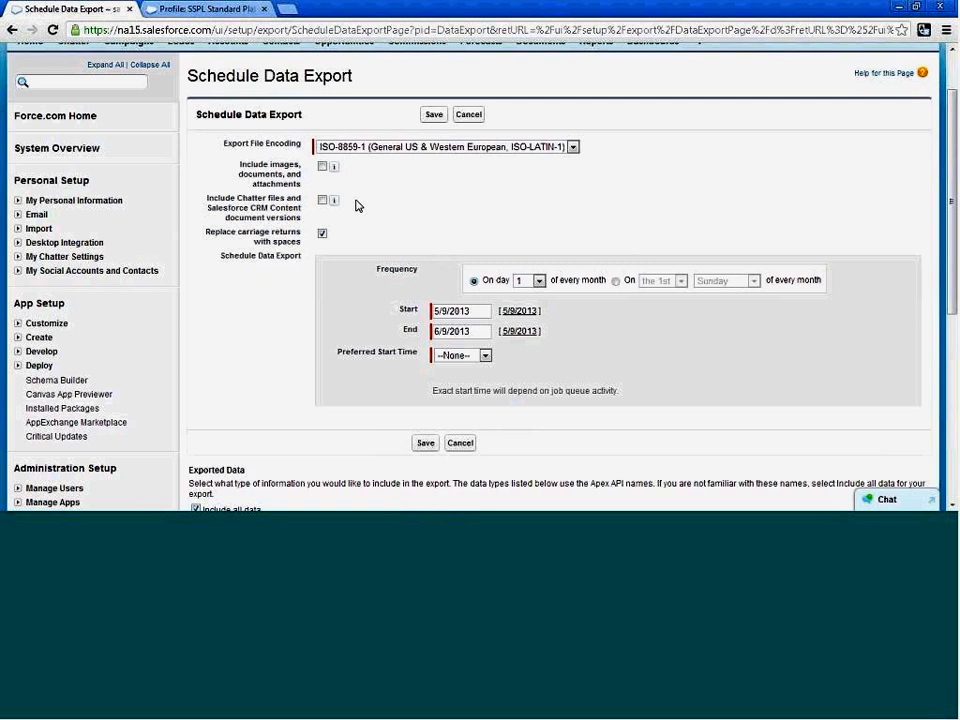
scroll(351, 138, down, 2)
scroll(351, 138, up, 2)
scroll(298, 258, down, 4)
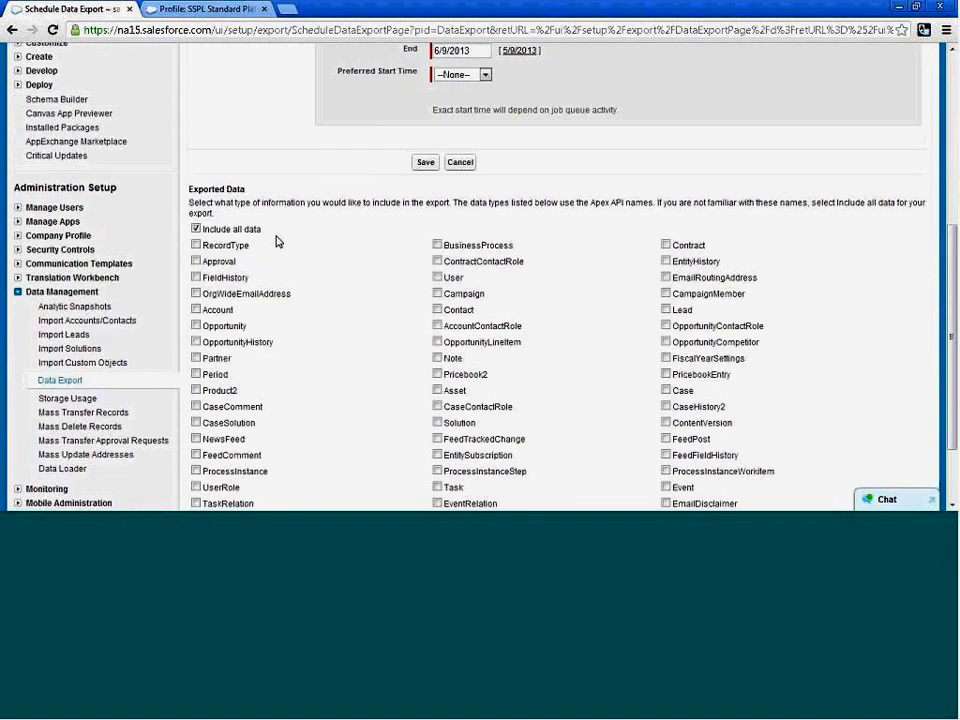
drag(246, 190, 192, 190)
click(311, 240)
scroll(318, 248, down, 2)
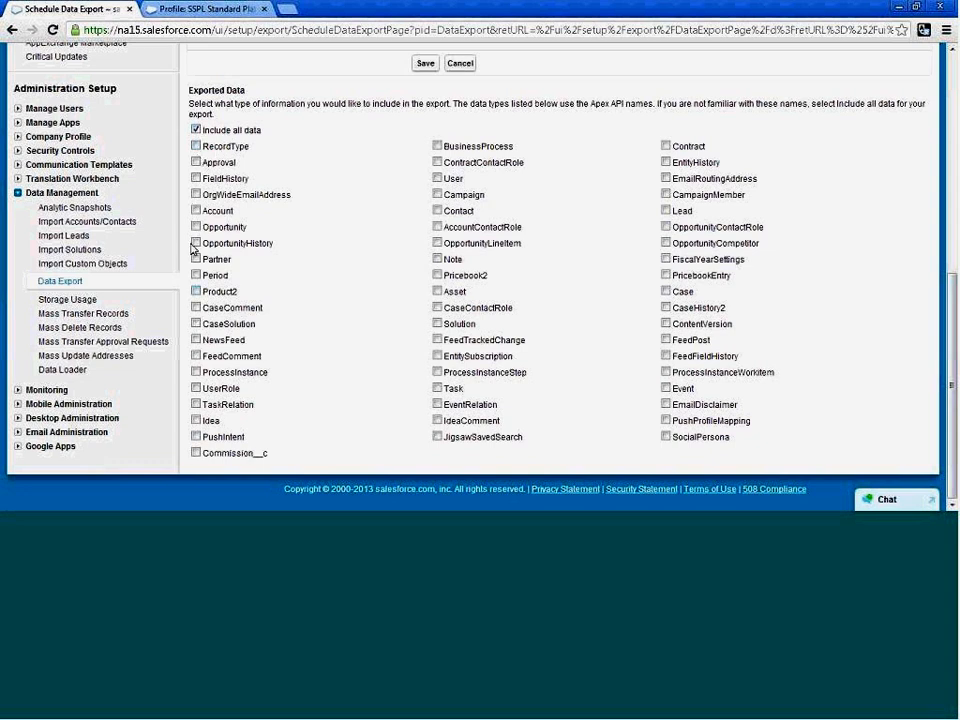
Try selecting individual export data types such as Account, Opportunity, Contact, Campaign and Case, and go back to including all data.
click(205, 211)
click(196, 211)
click(196, 211)
click(196, 227)
click(437, 211)
click(437, 194)
click(666, 291)
click(196, 130)
Set the preferred start time to 1:00 AM and save the monthly export schedule with all data included.
scroll(632, 341, up, 1)
scroll(632, 341, up, 4)
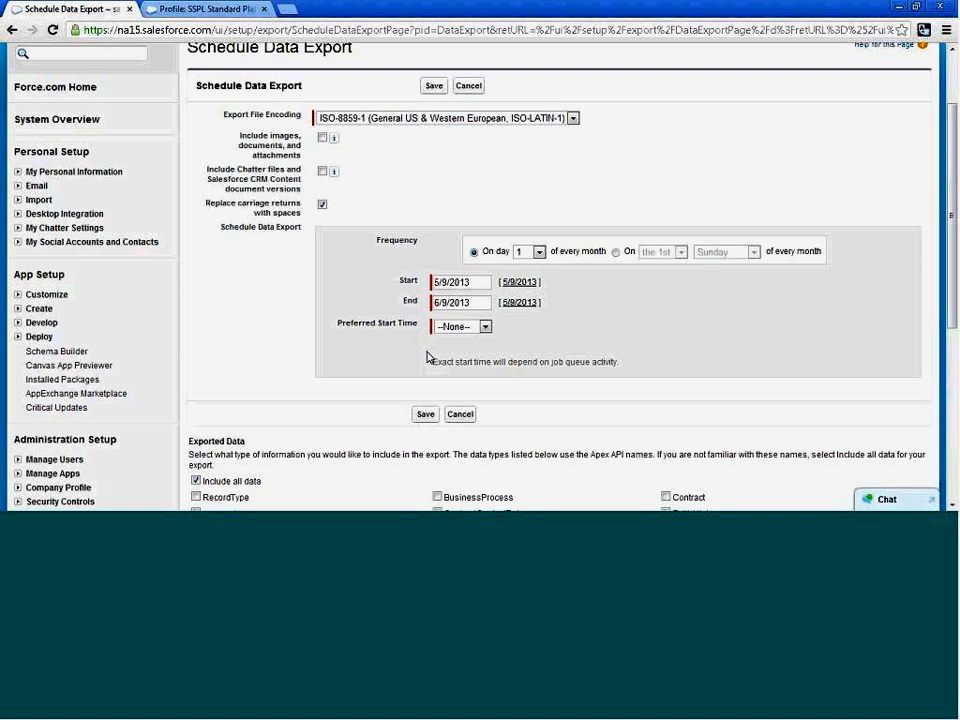
click(425, 414)
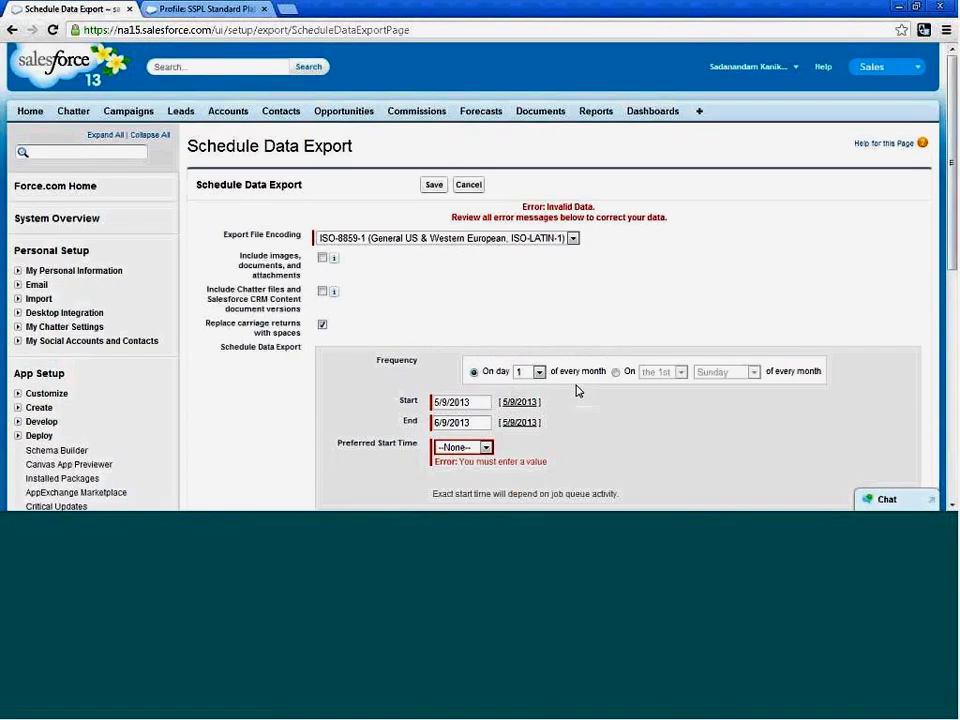
click(458, 447)
click(447, 243)
scroll(431, 423, down, 3)
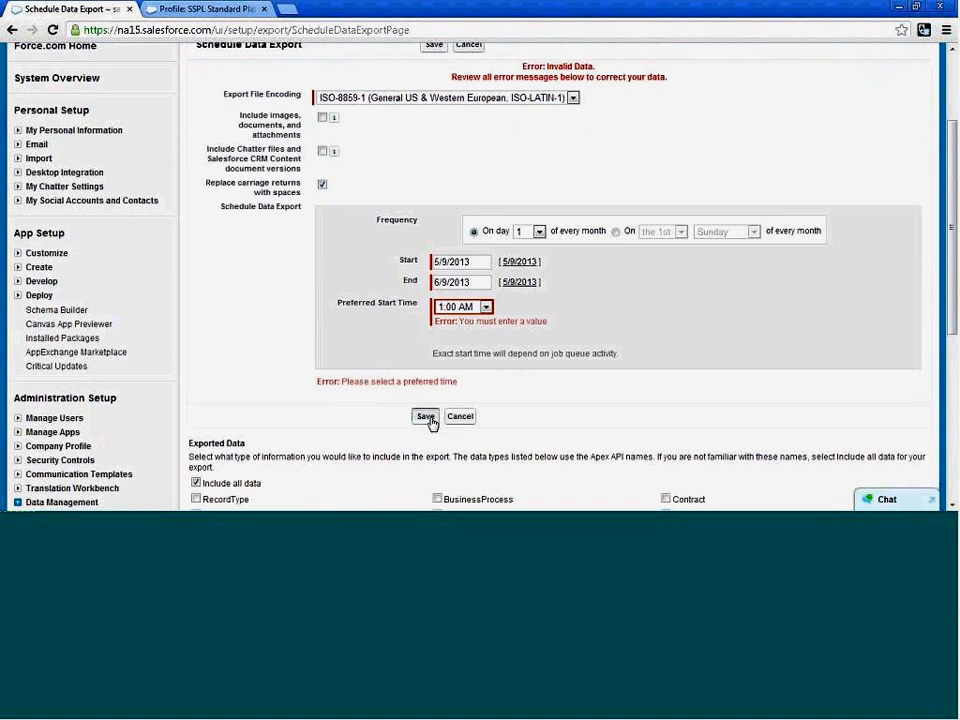
click(426, 416)
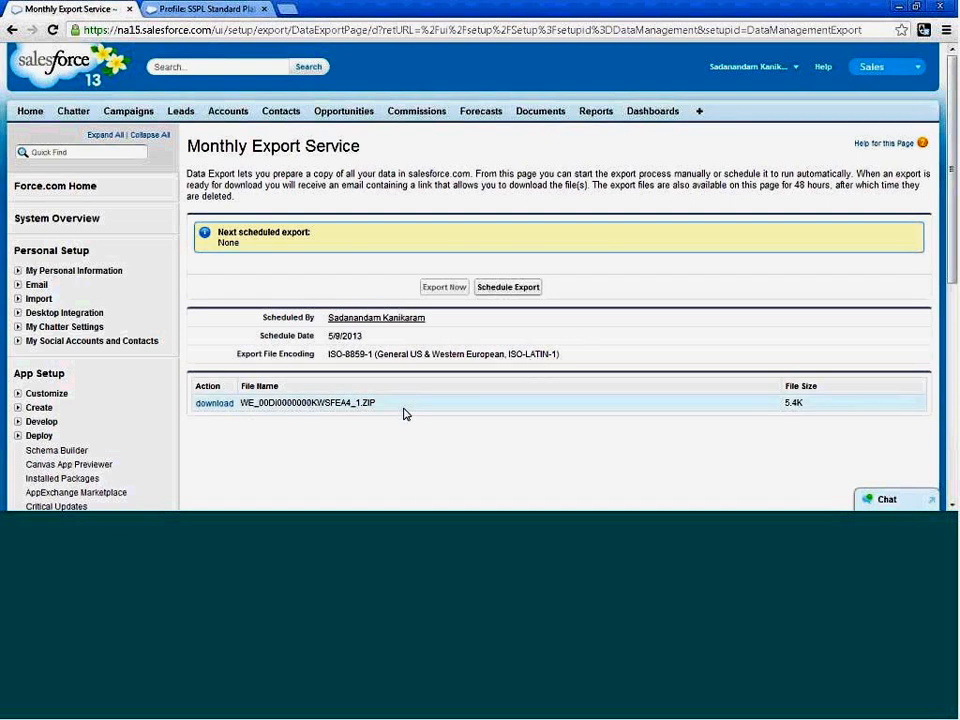
Download the available export ZIP file from the Monthly Export Service page.
scroll(419, 406, down, 3)
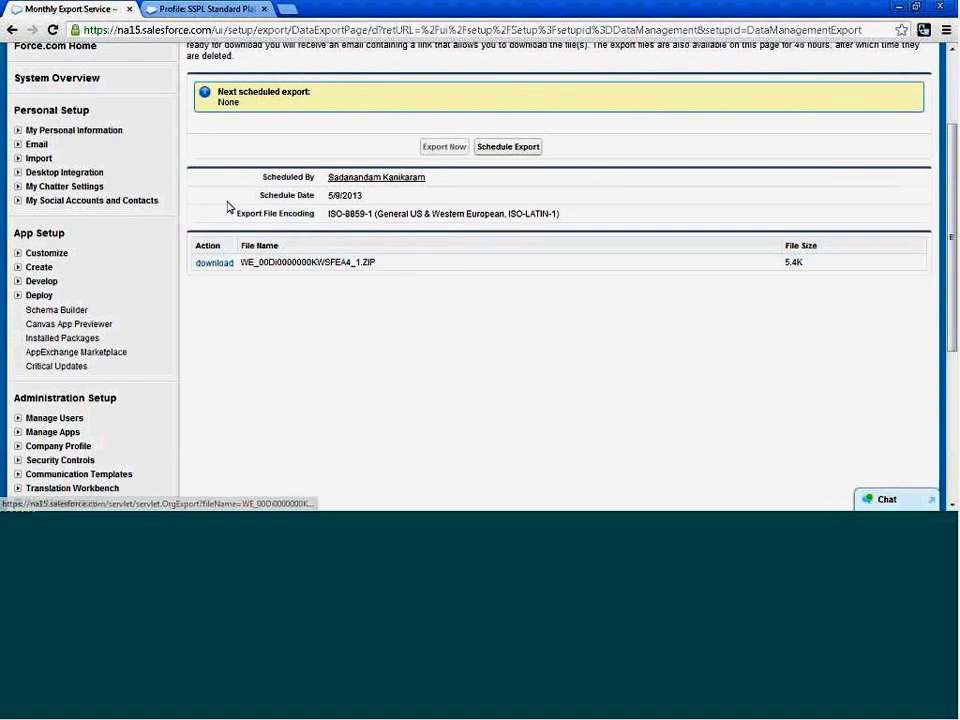
scroll(461, 274, up, 3)
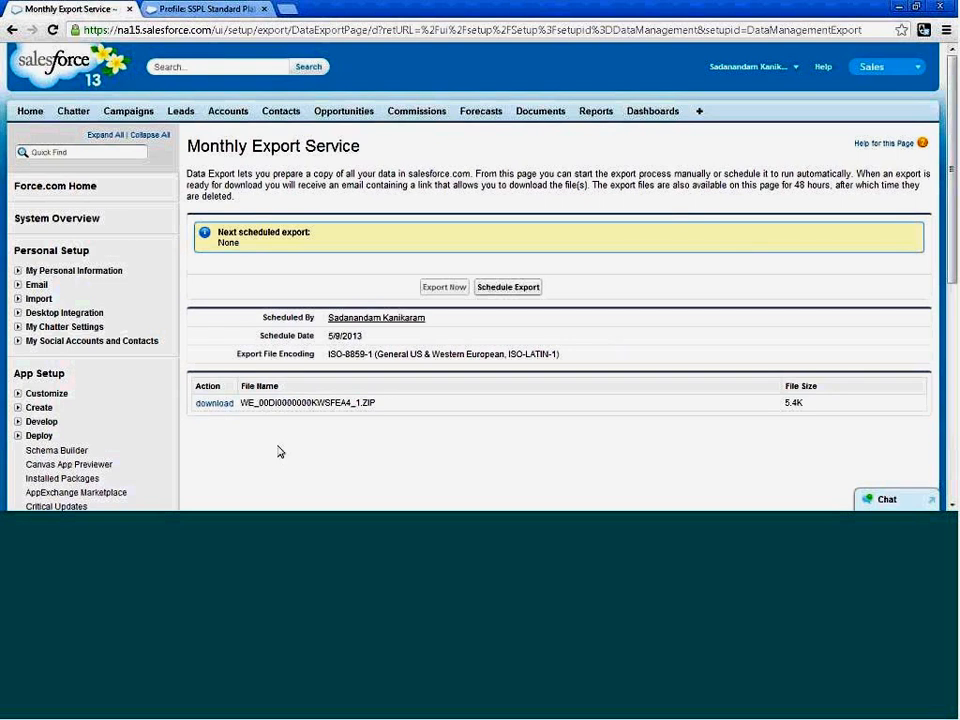
scroll(392, 407, down, 1)
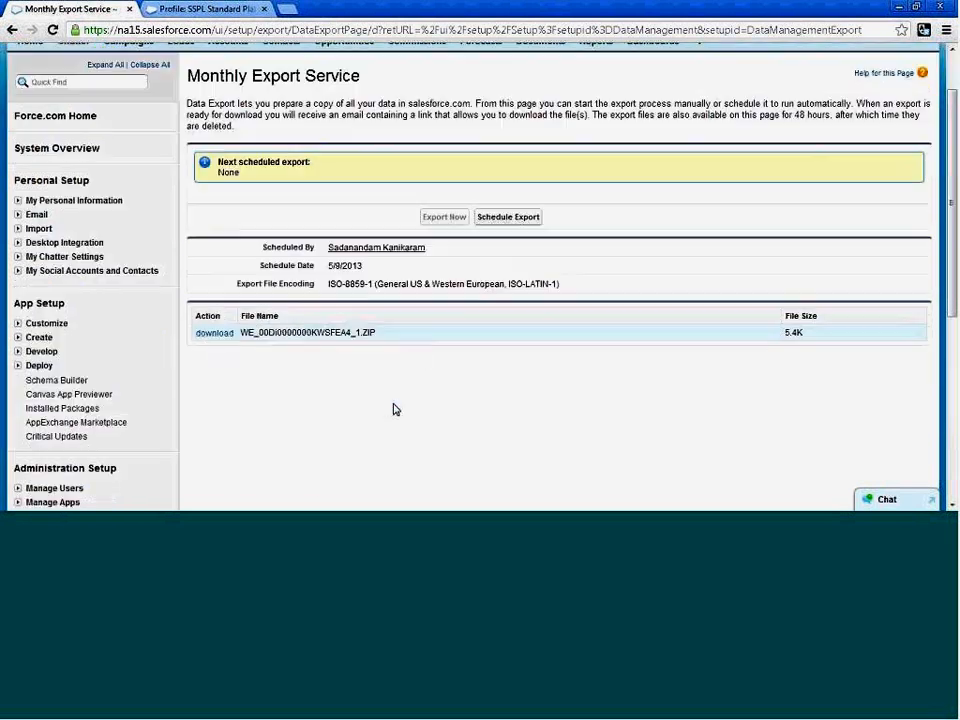
click(213, 338)
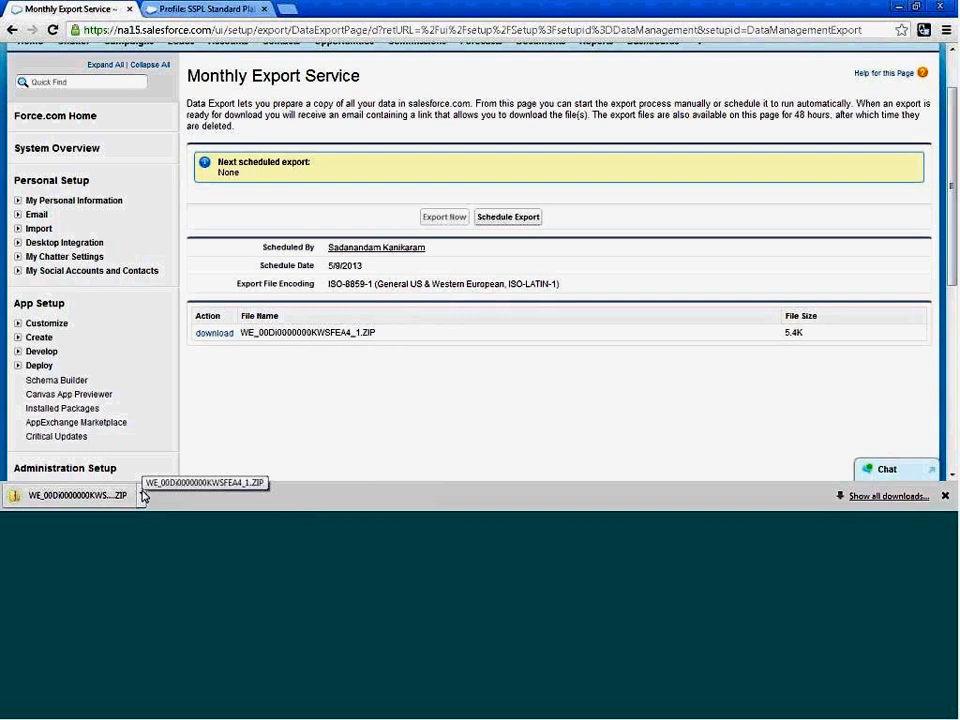
Show the downloaded export ZIP file in its folder.
click(143, 496)
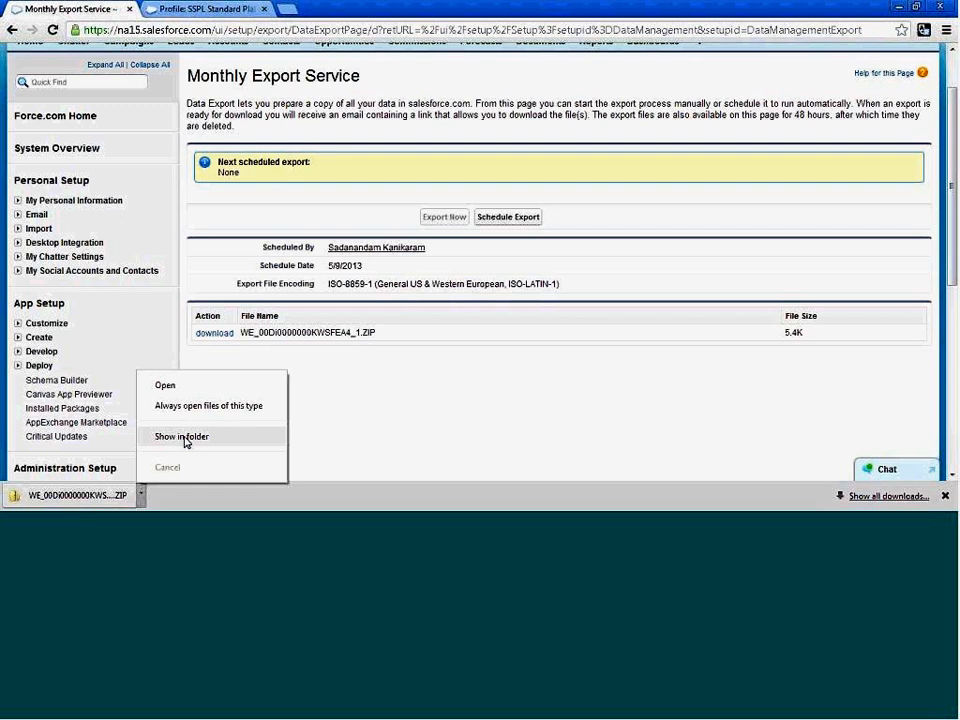
click(316, 438)
scroll(225, 422, down, 3)
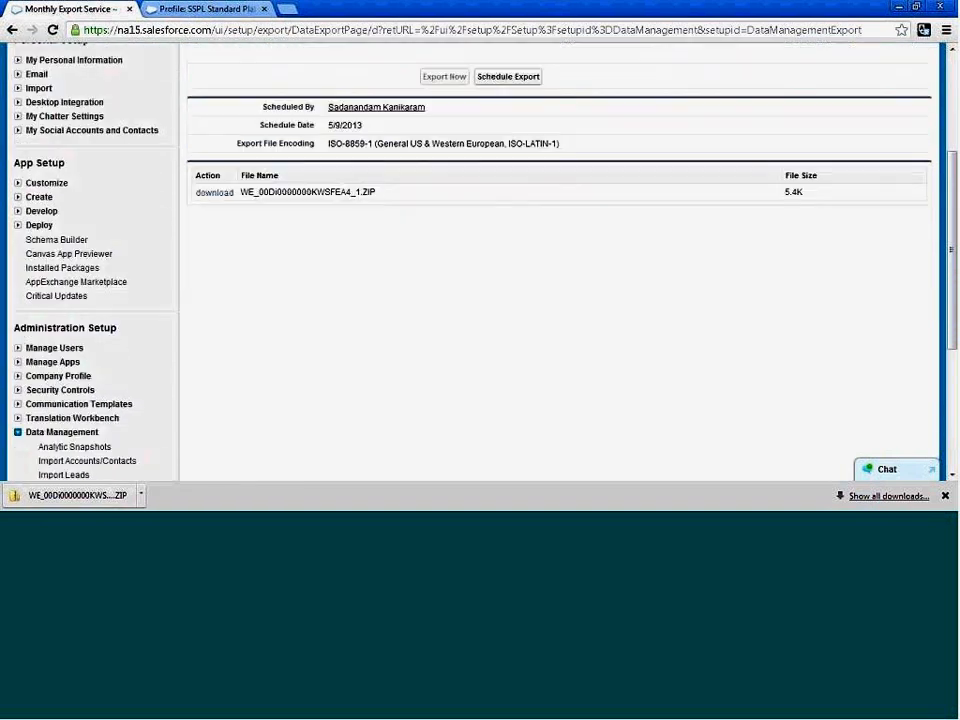
scroll(289, 377, down, 3)
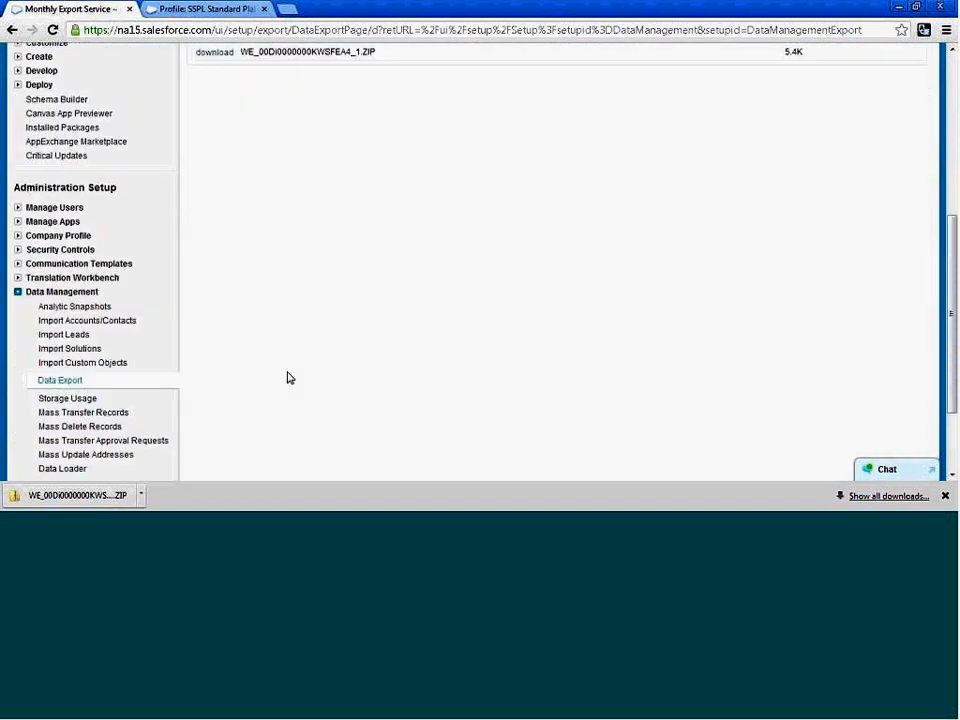
click(142, 494)
click(381, 341)
click(142, 496)
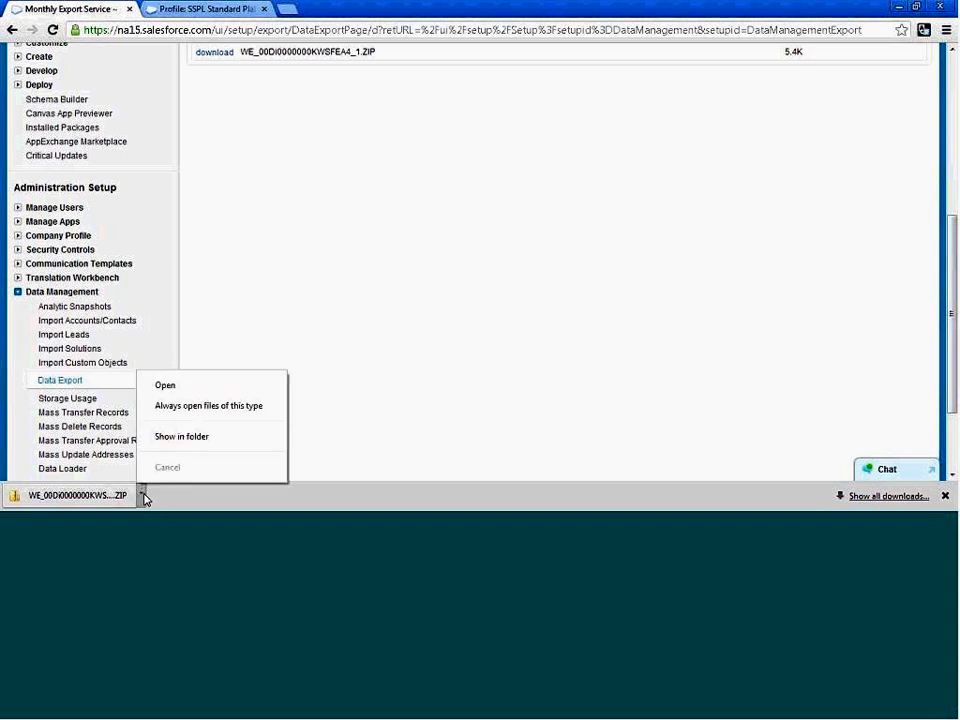
click(199, 437)
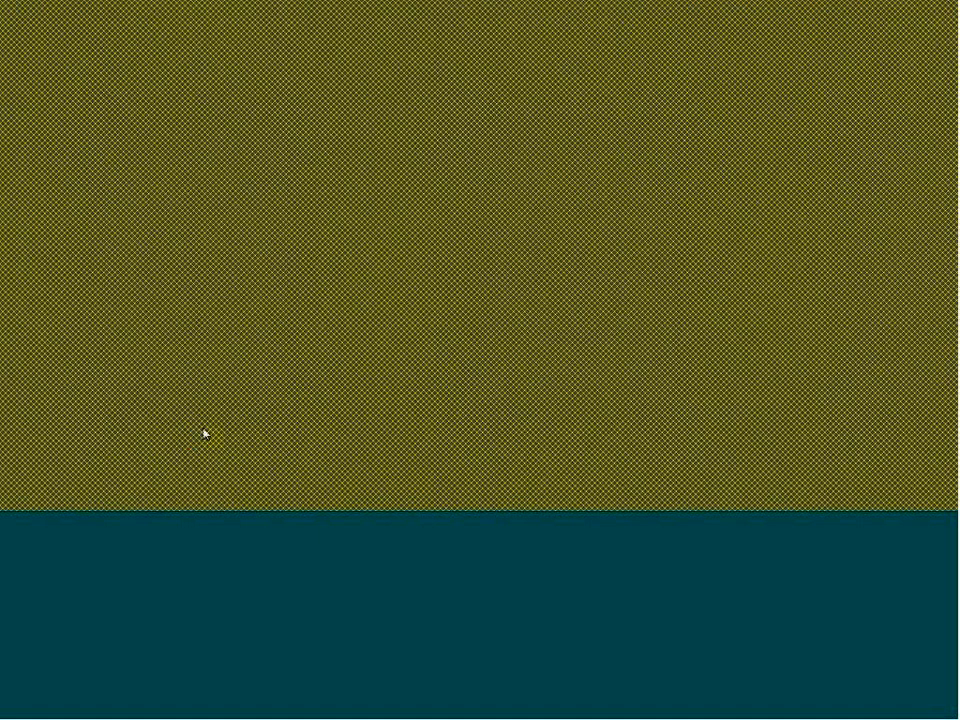
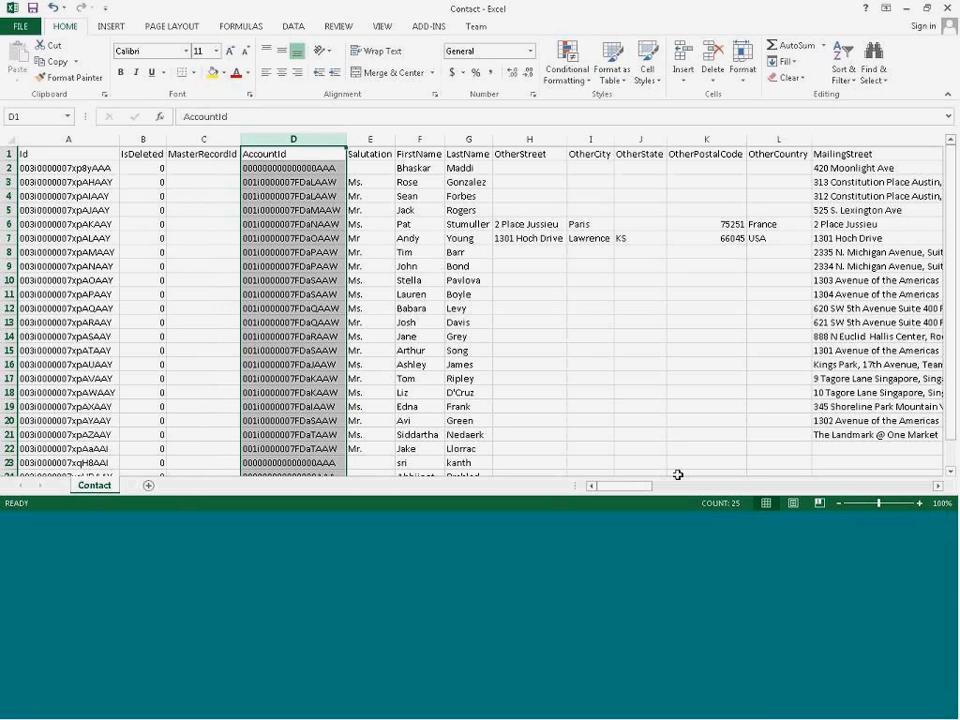
Look through the columns and rows of the exported Contact spreadsheet, from the address and phone fields to the last records.
click(701, 487)
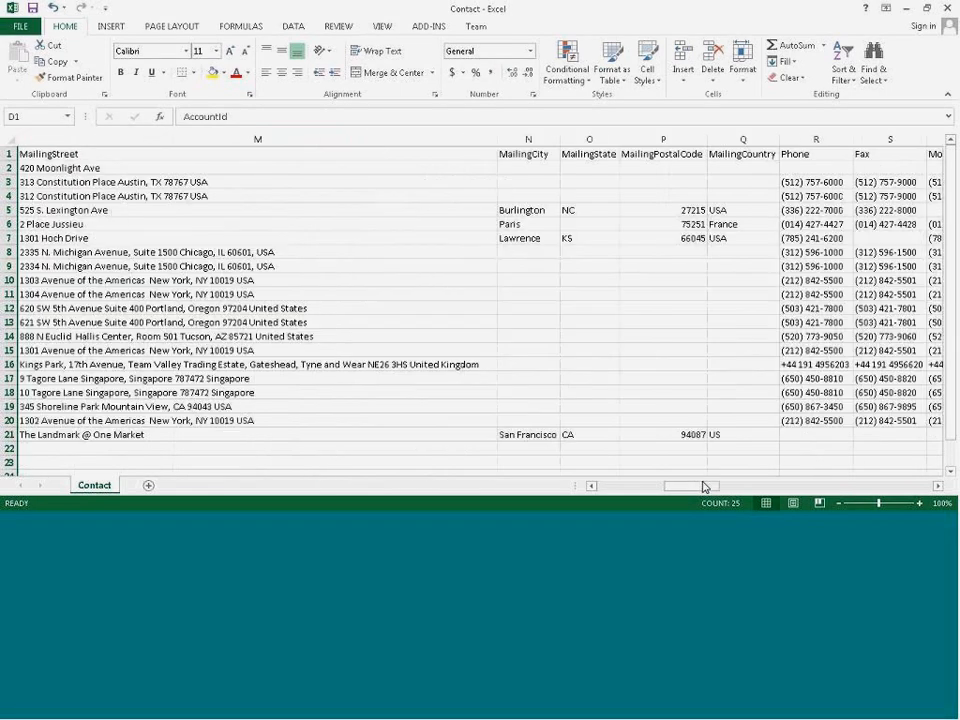
click(799, 487)
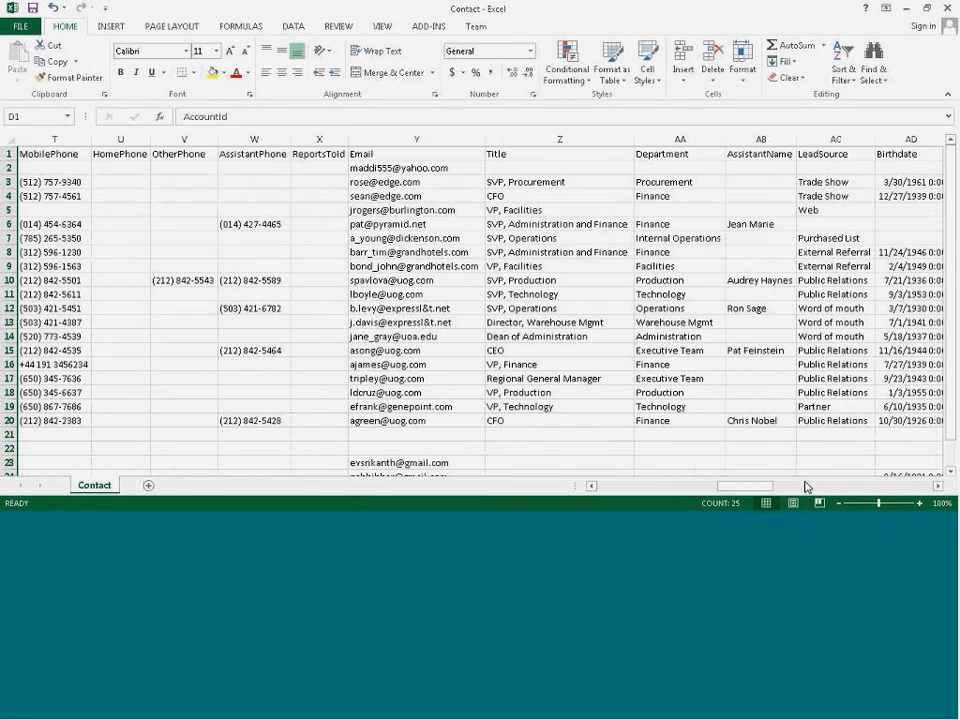
click(800, 487)
click(624, 488)
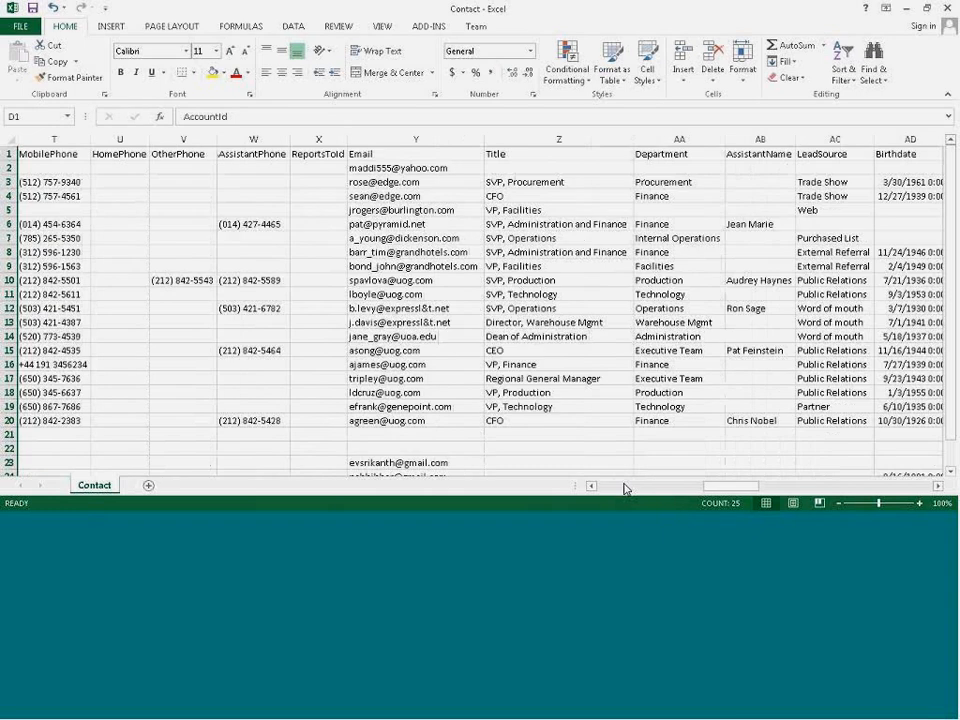
click(624, 488)
click(624, 488)
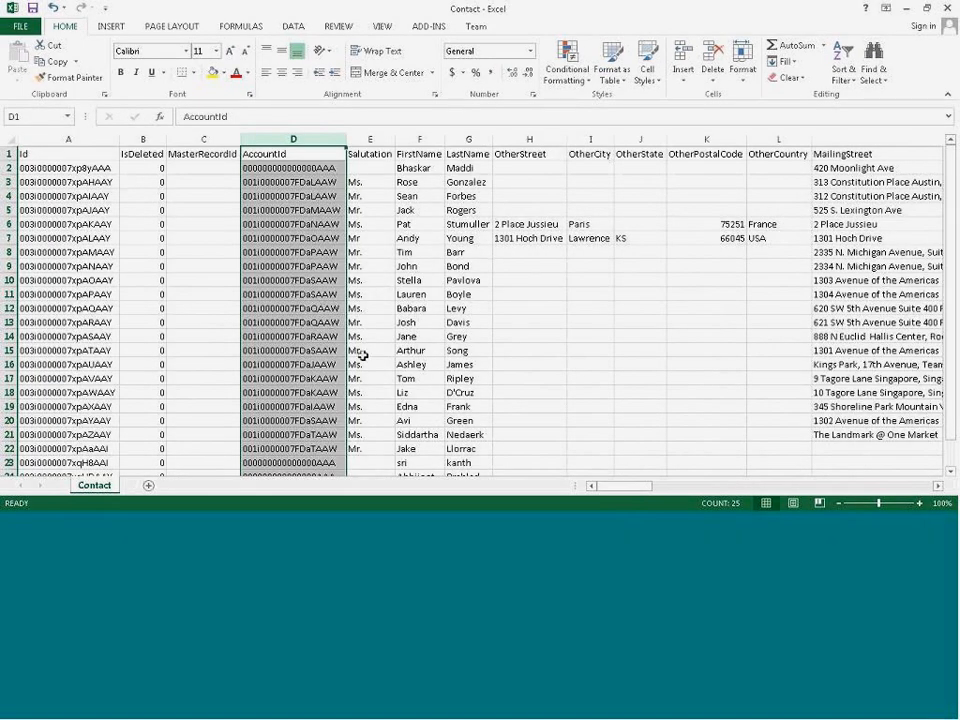
scroll(371, 399, down, 3)
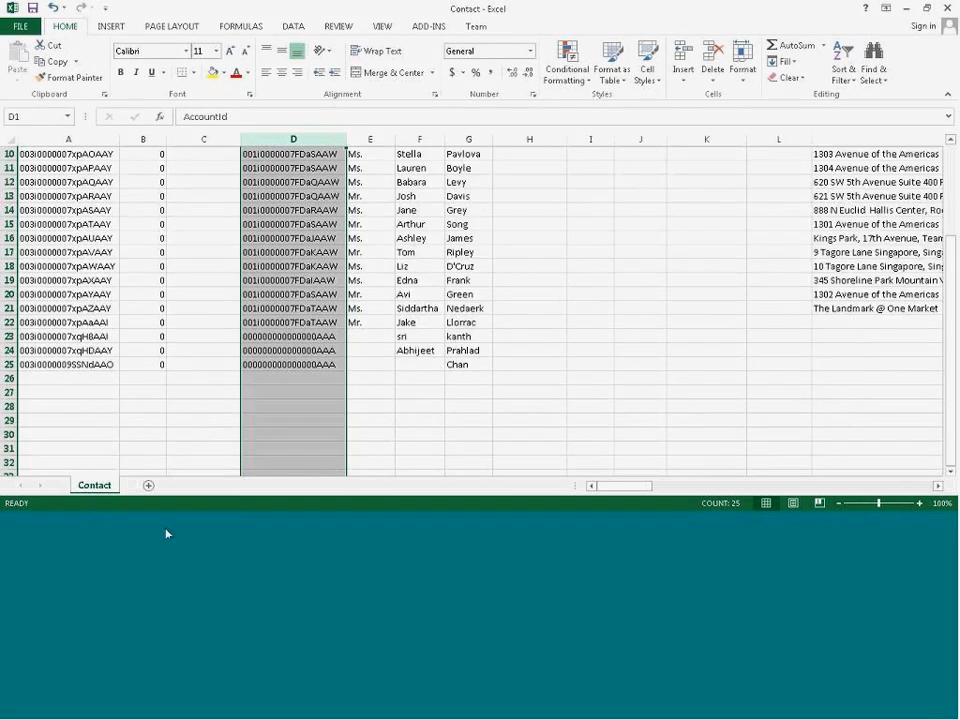
Switch back to Salesforce in the browser and review the Monthly Export Service page and the Data Management import options.
click(109, 535)
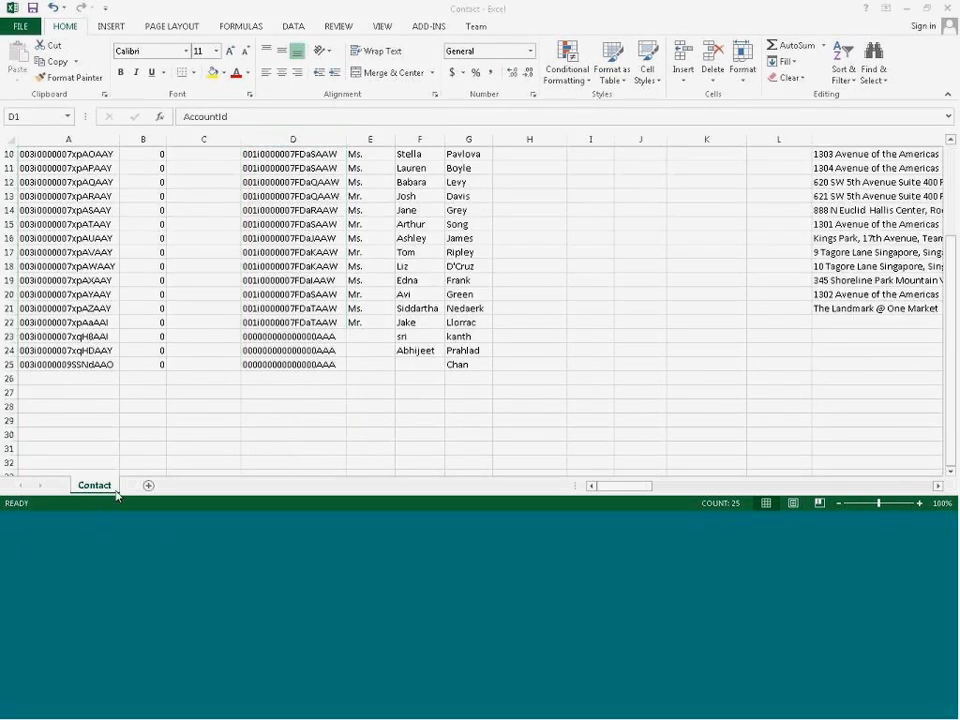
click(375, 523)
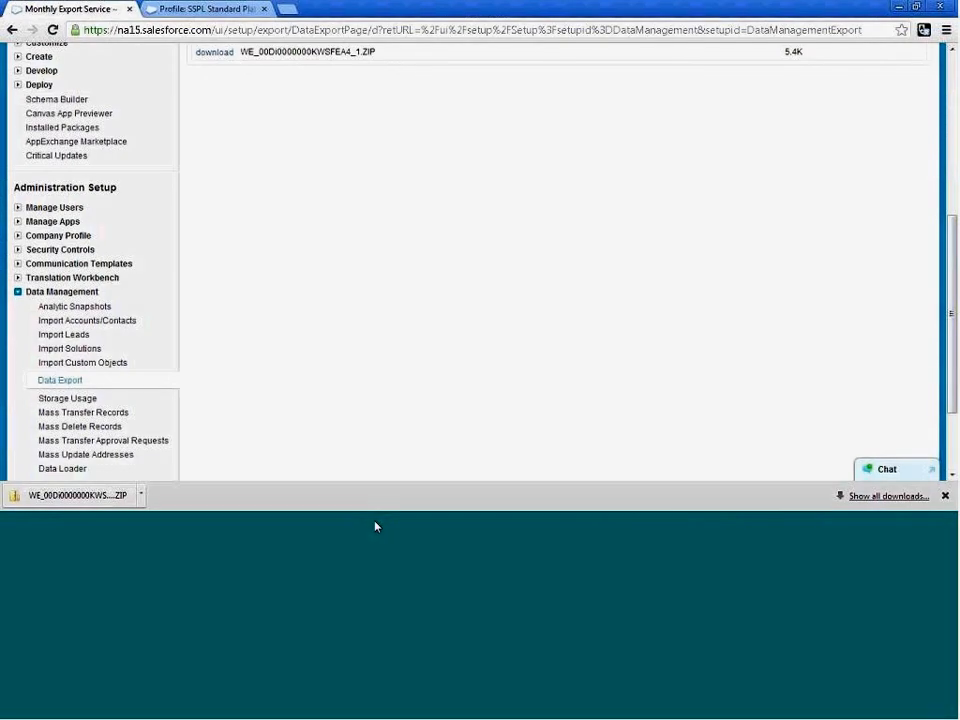
scroll(414, 416, up, 4)
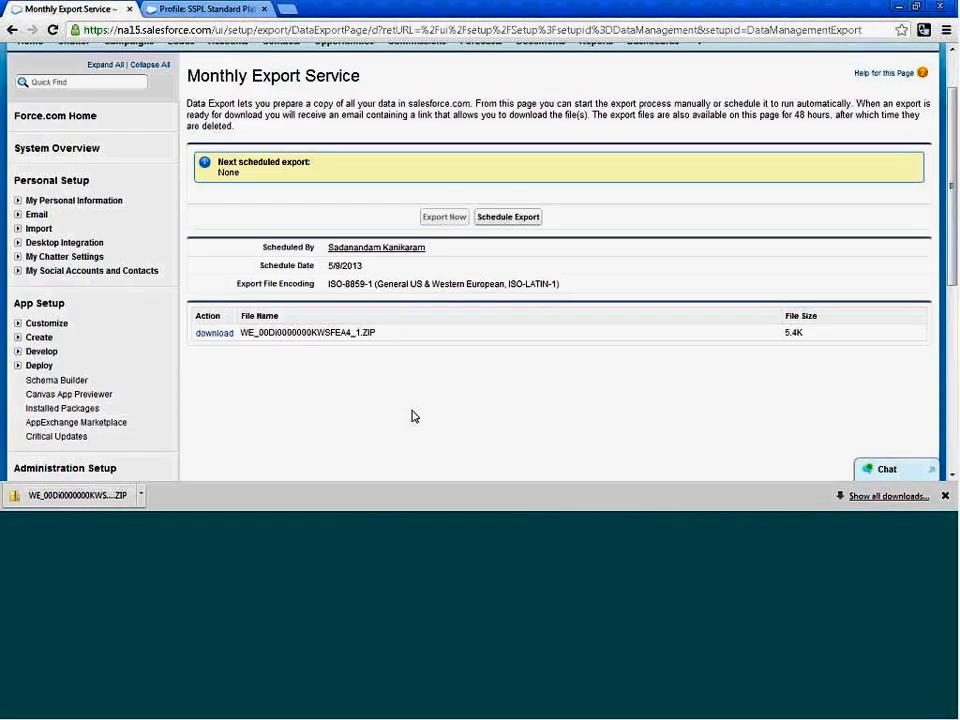
scroll(414, 416, down, 2)
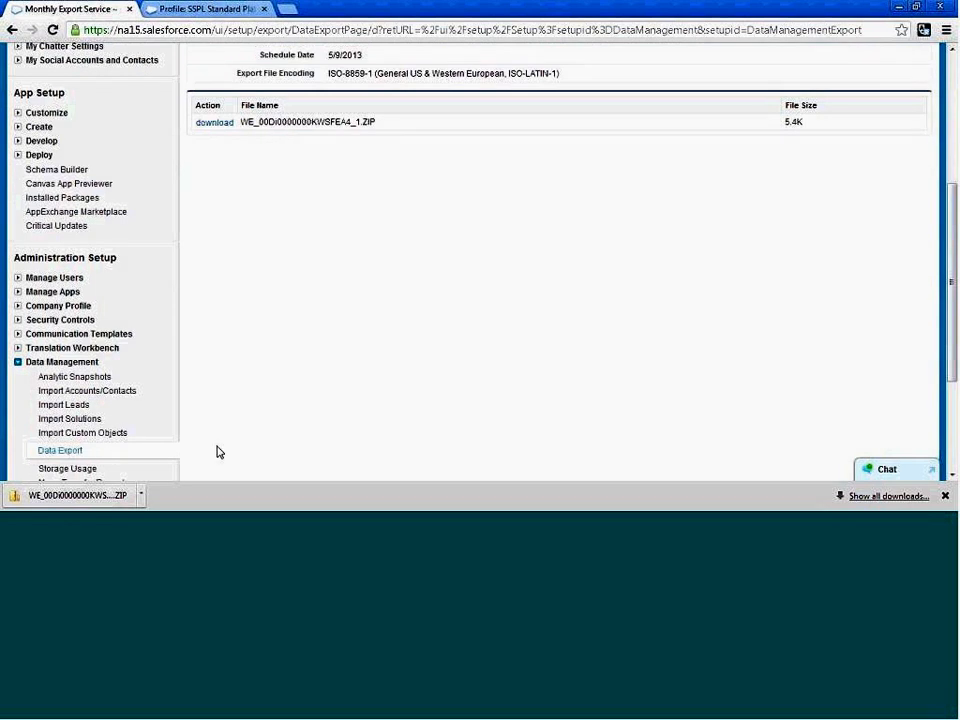
scroll(220, 451, down, 1)
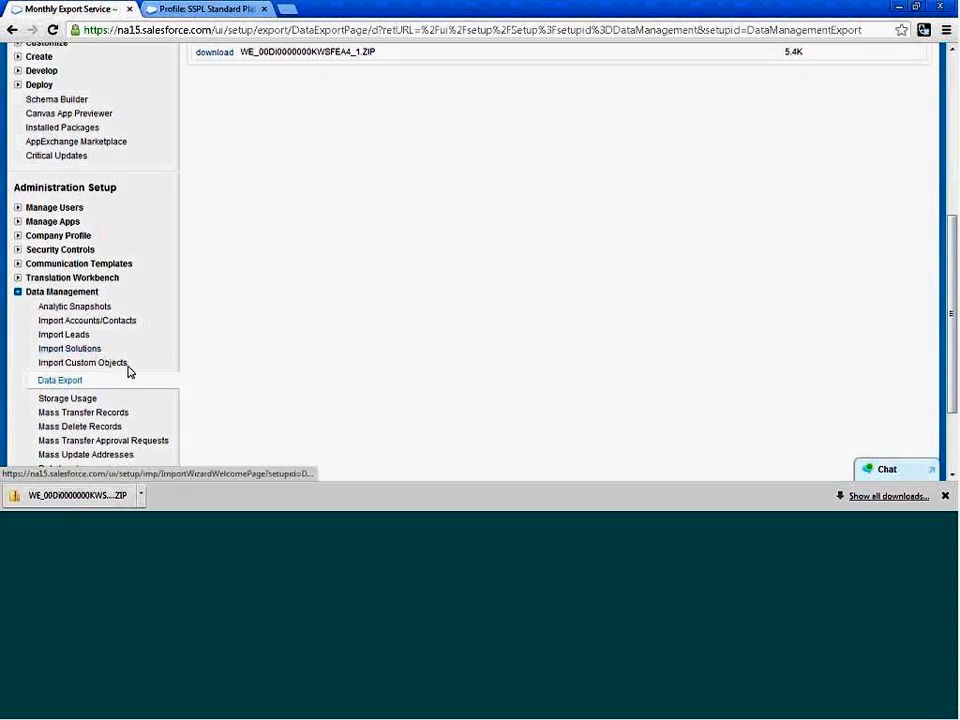
Open the Import My Accounts & Contacts page under Import in Personal Setup.
scroll(332, 371, up, 3)
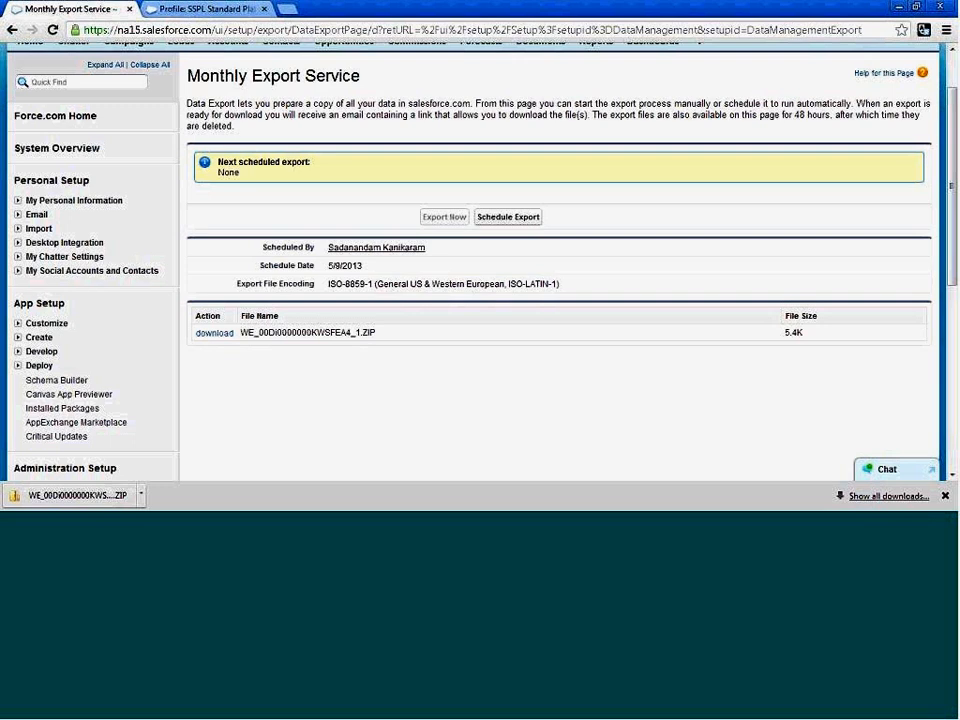
click(18, 201)
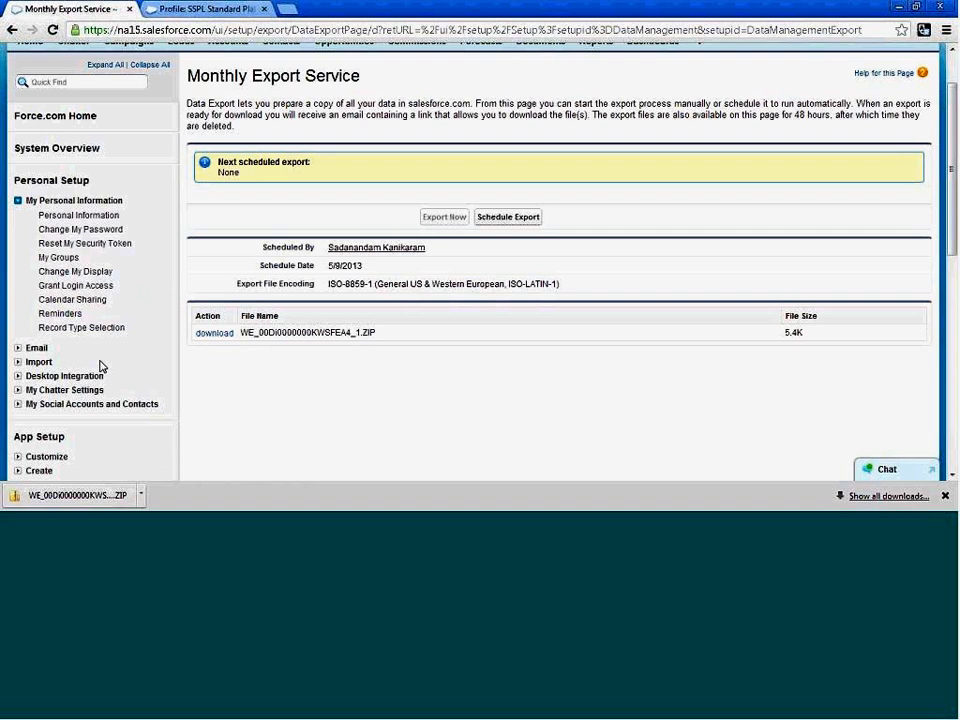
click(17, 362)
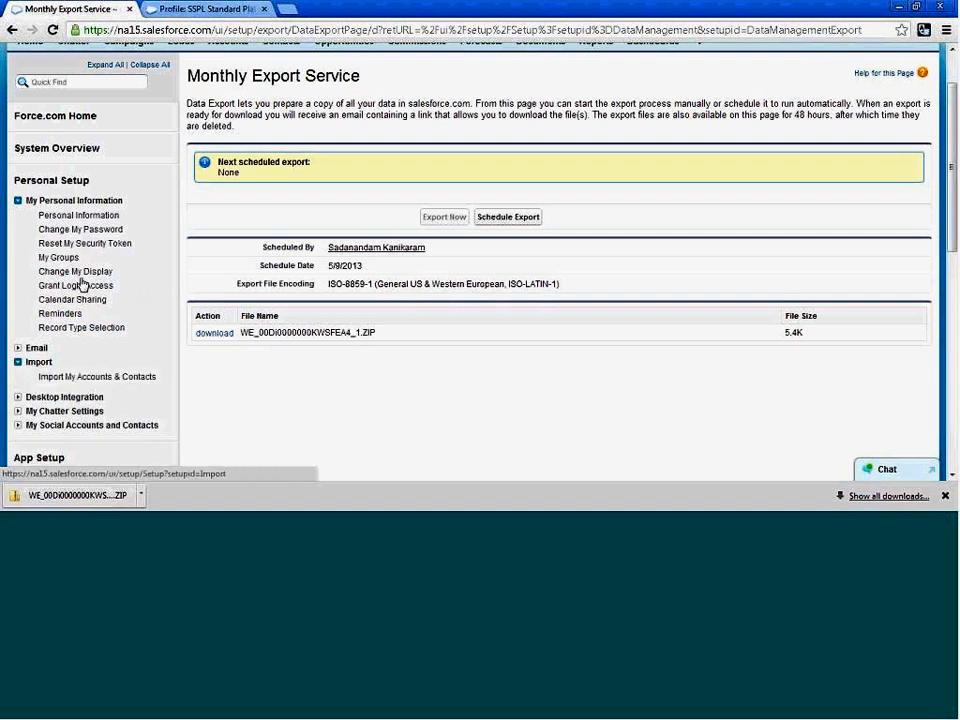
drag(13, 180, 90, 181)
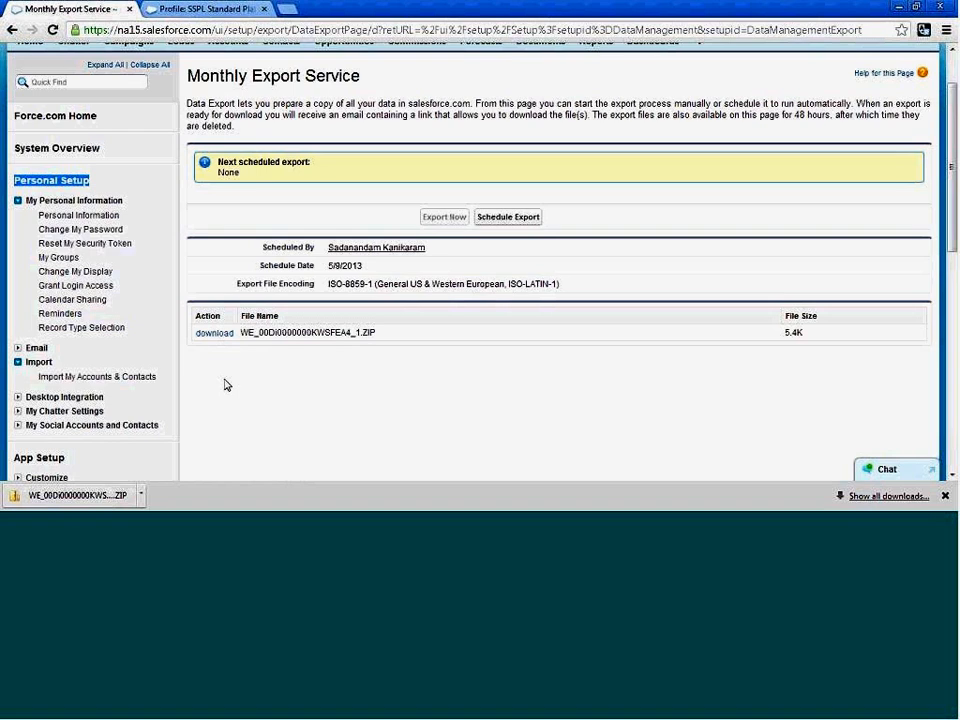
scroll(57, 285, down, 2)
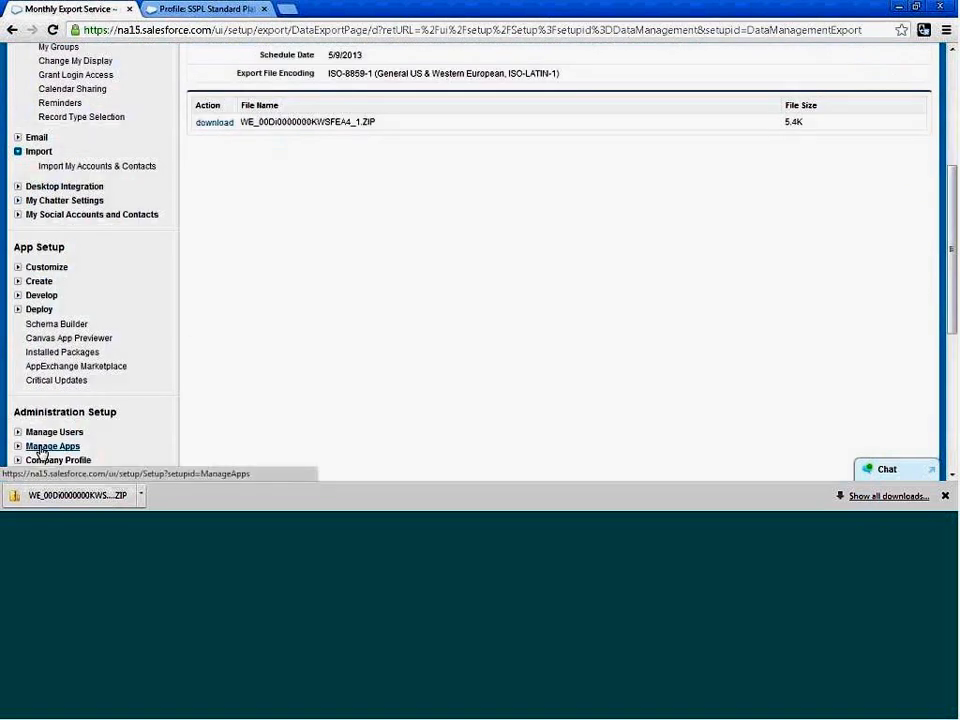
scroll(43, 455, down, 2)
scroll(150, 197, up, 2)
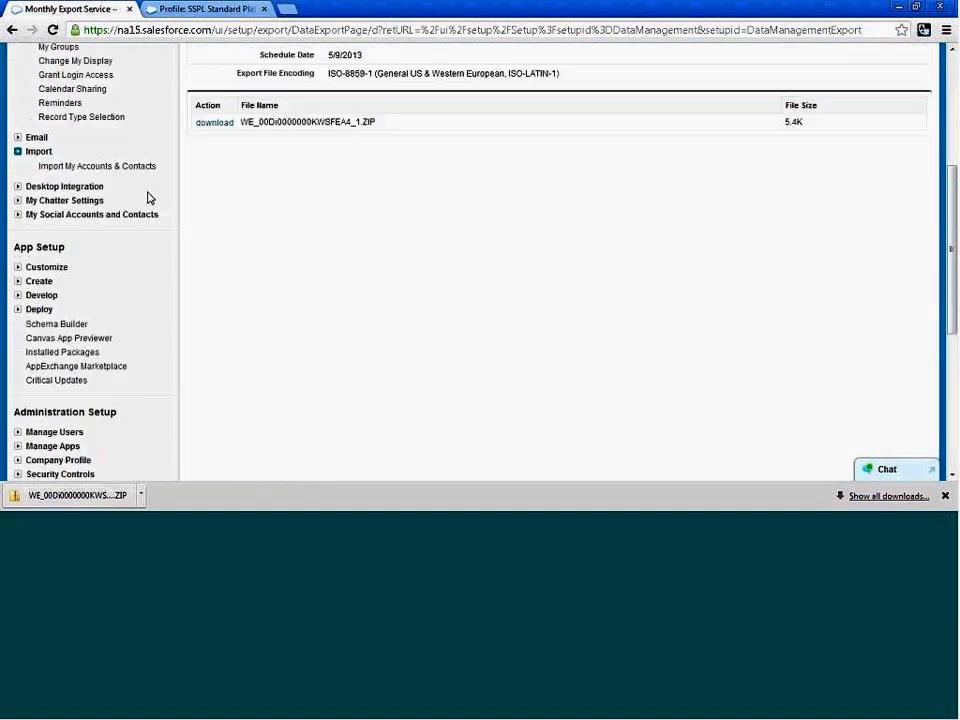
scroll(117, 189, up, 1)
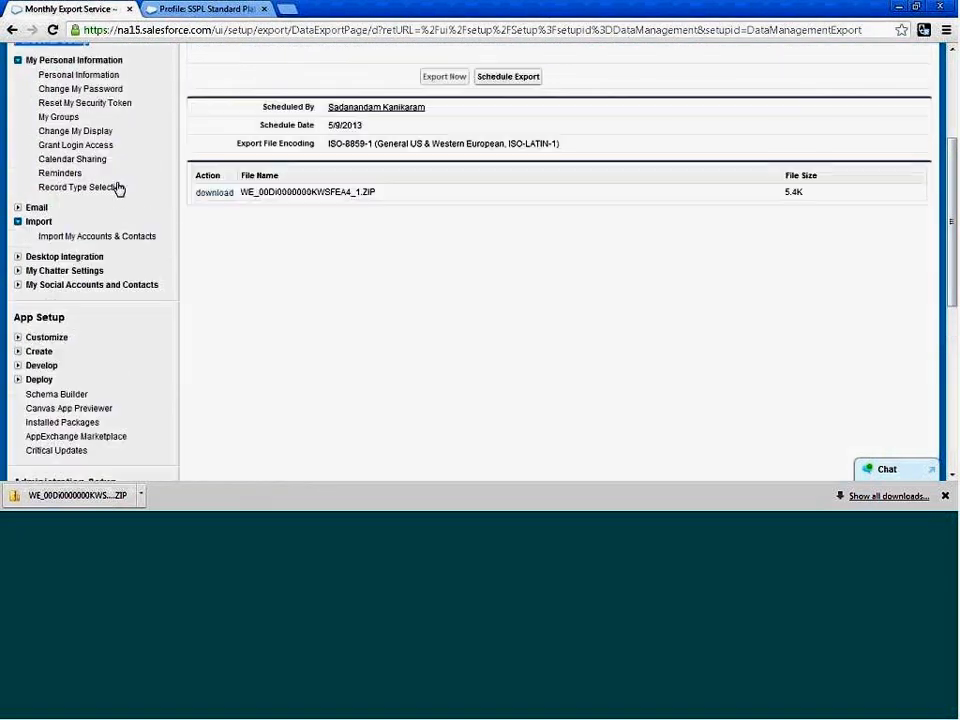
click(81, 237)
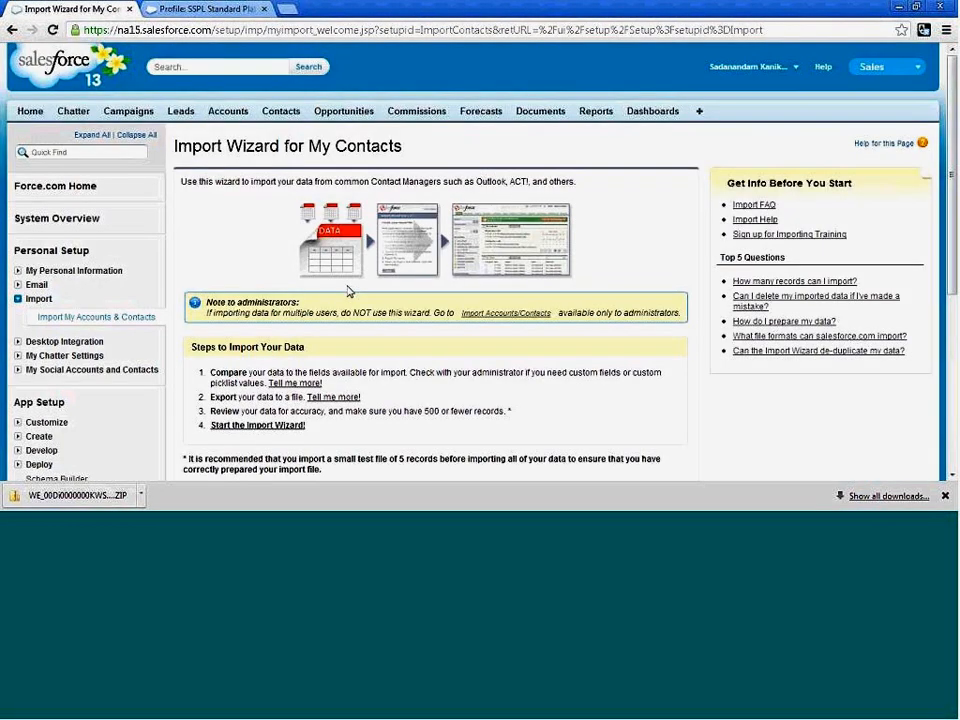
Start the Import Wizard for My Contacts and set the data origin to Other Data Source.
scroll(348, 291, down, 2)
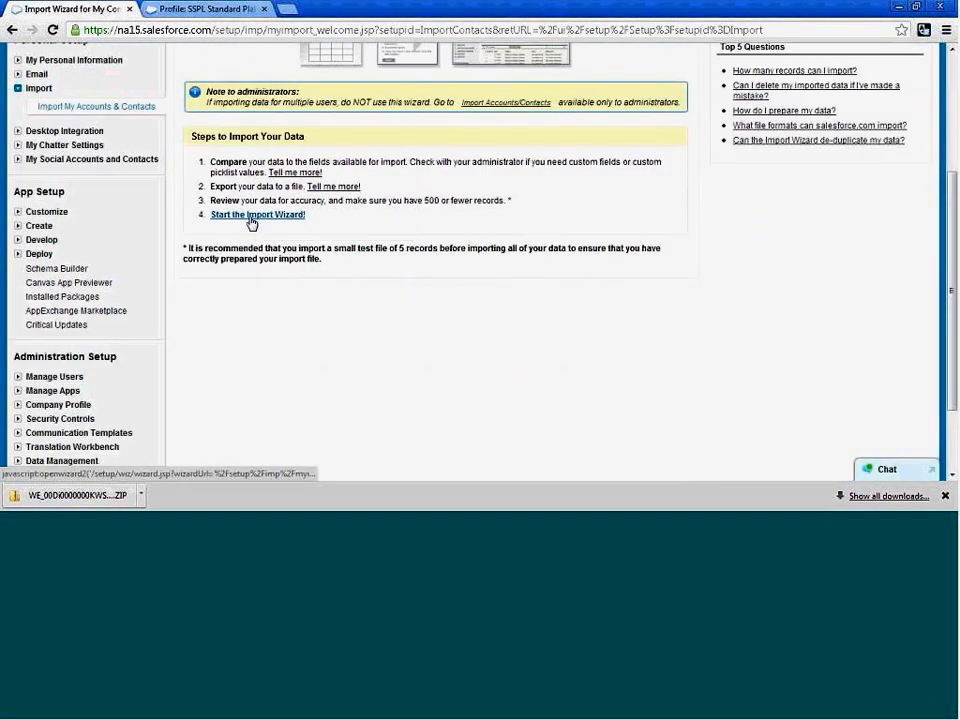
click(252, 216)
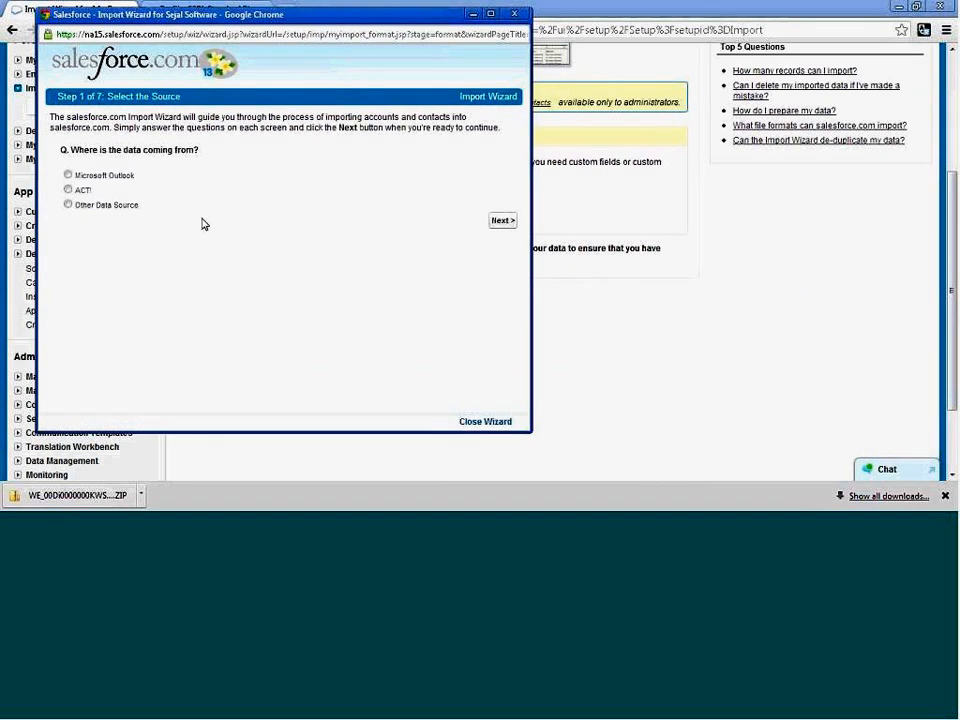
click(68, 205)
click(503, 221)
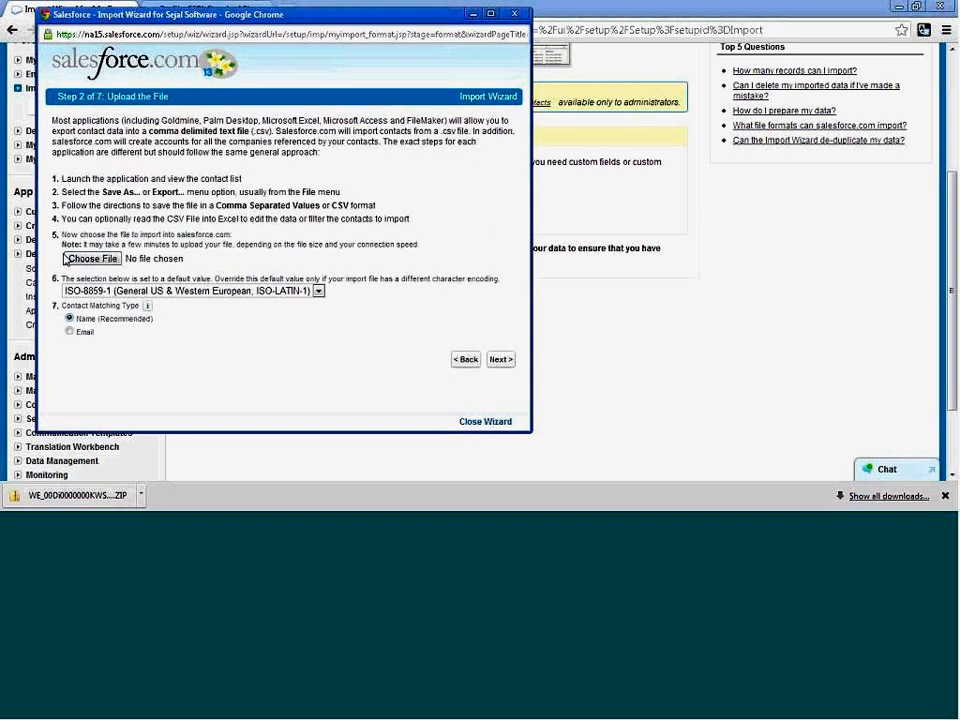
Browse to the Data folder on the Desktop and choose the Contact file for the import.
click(92, 259)
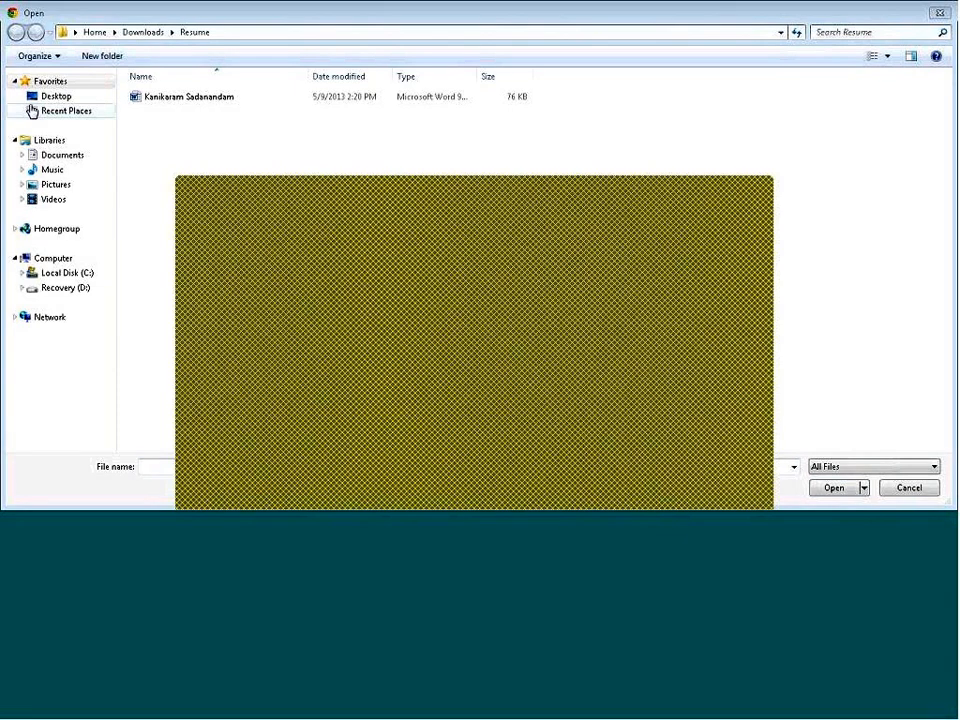
double_click(567, 188)
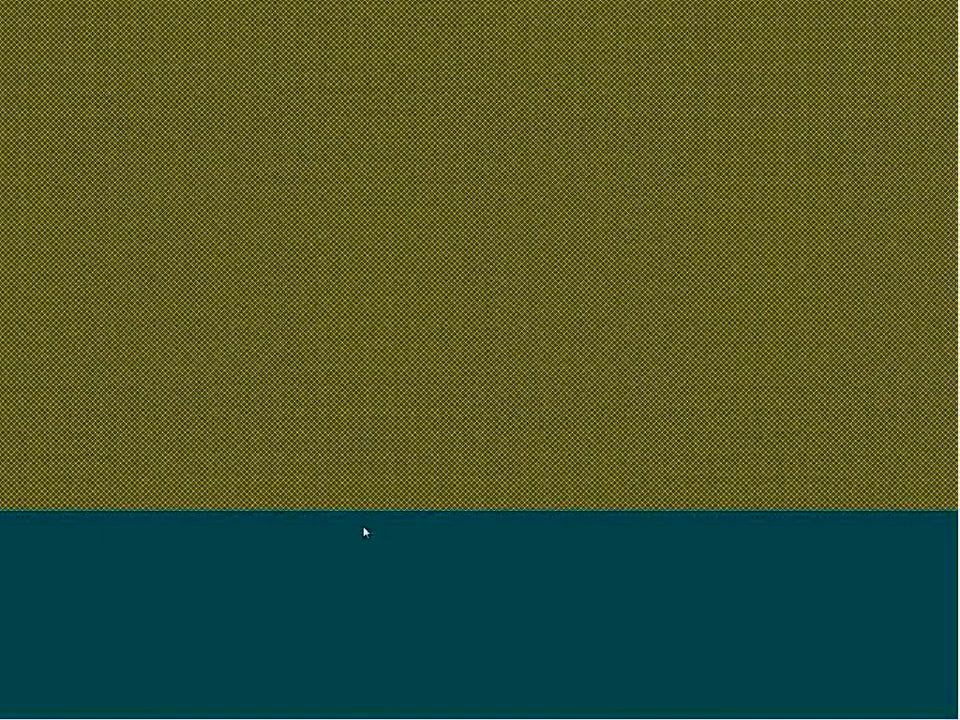
click(275, 473)
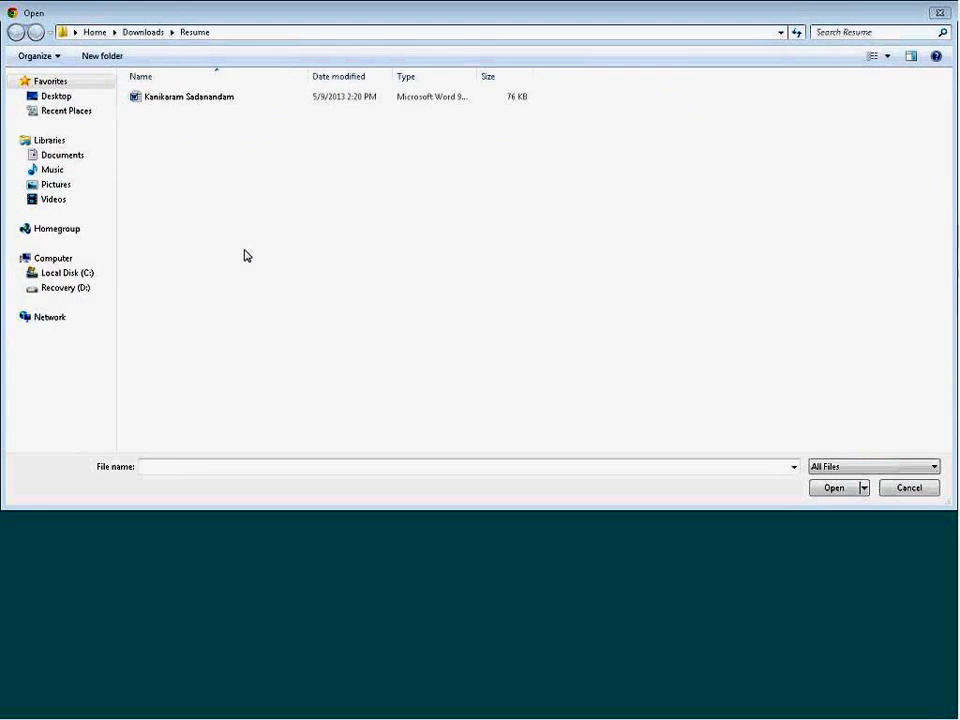
click(232, 33)
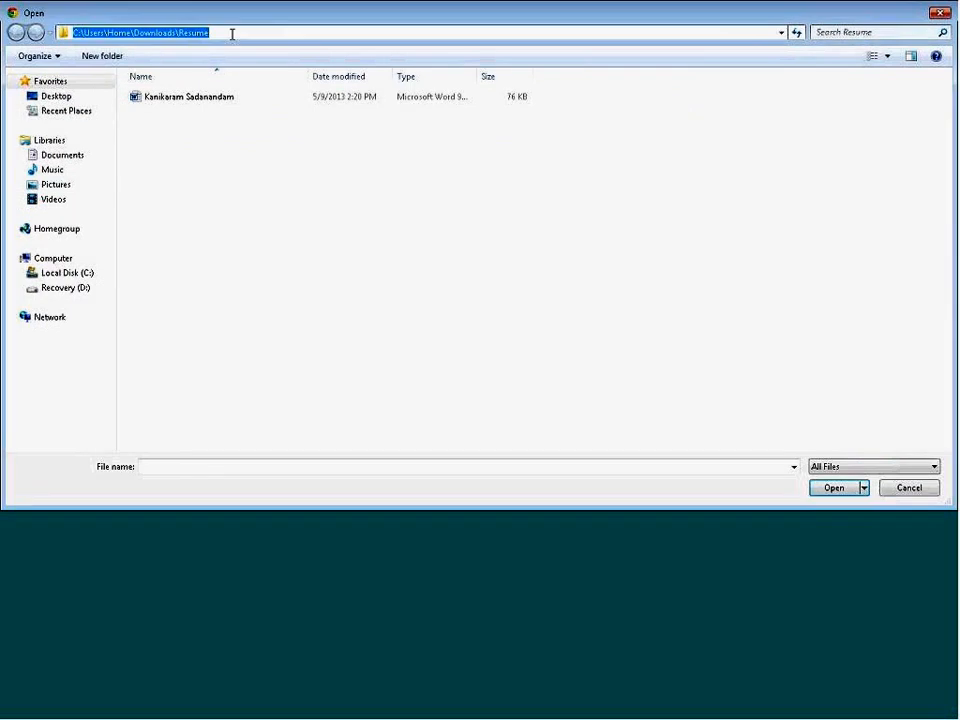
text(C:\Users\Home\Desktop\Data)
key(Return)
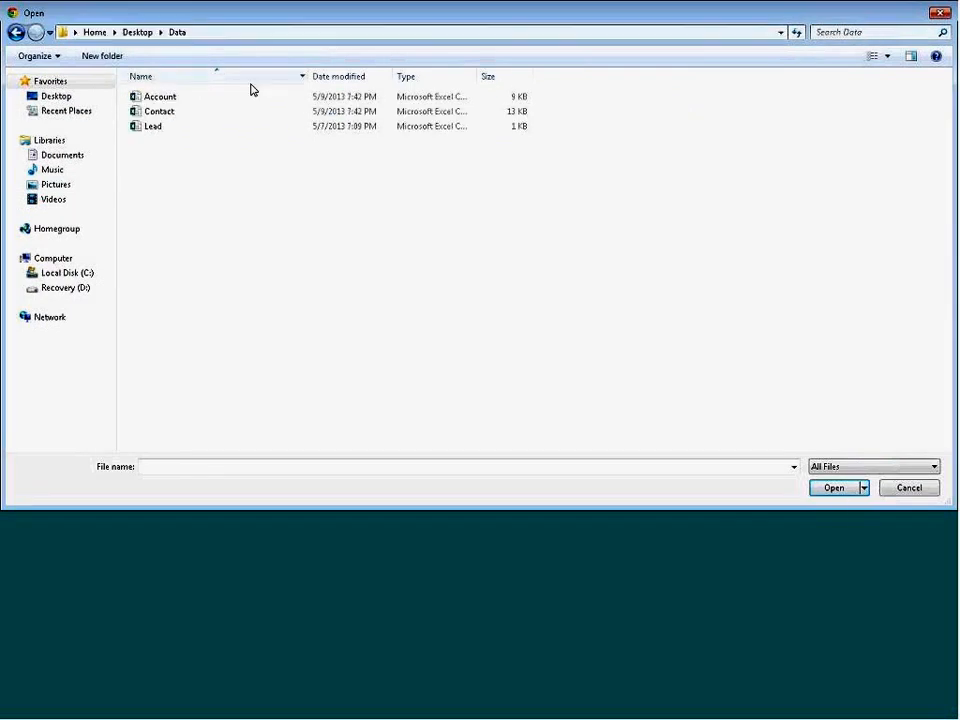
click(163, 117)
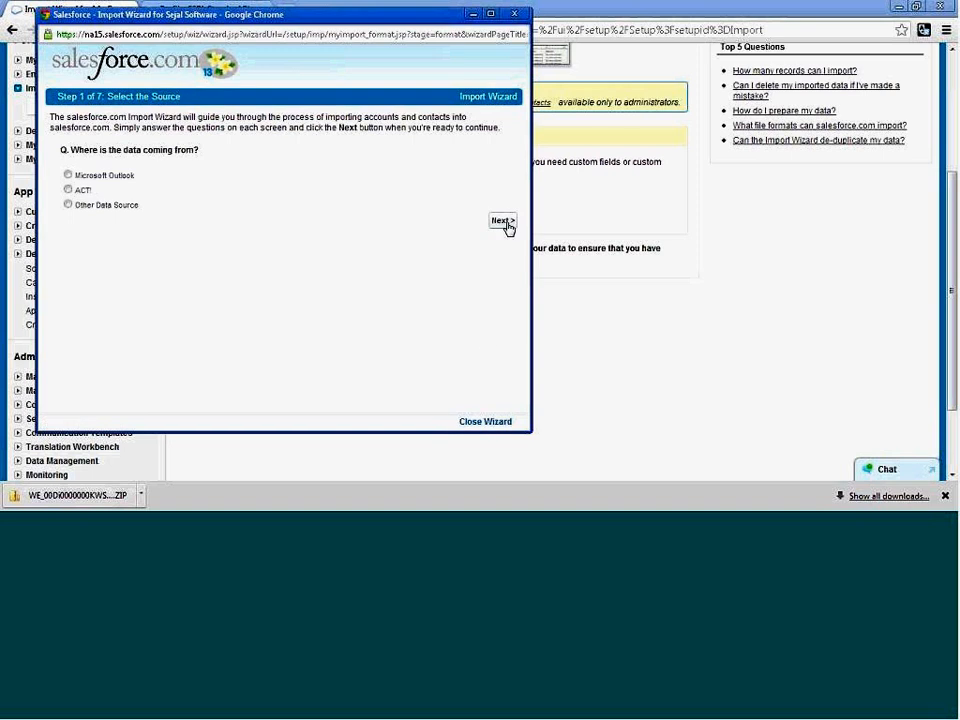
Select Other Data Source again and upload Contact.csv from the Data folder with the default encoding and name matching.
click(68, 205)
click(502, 221)
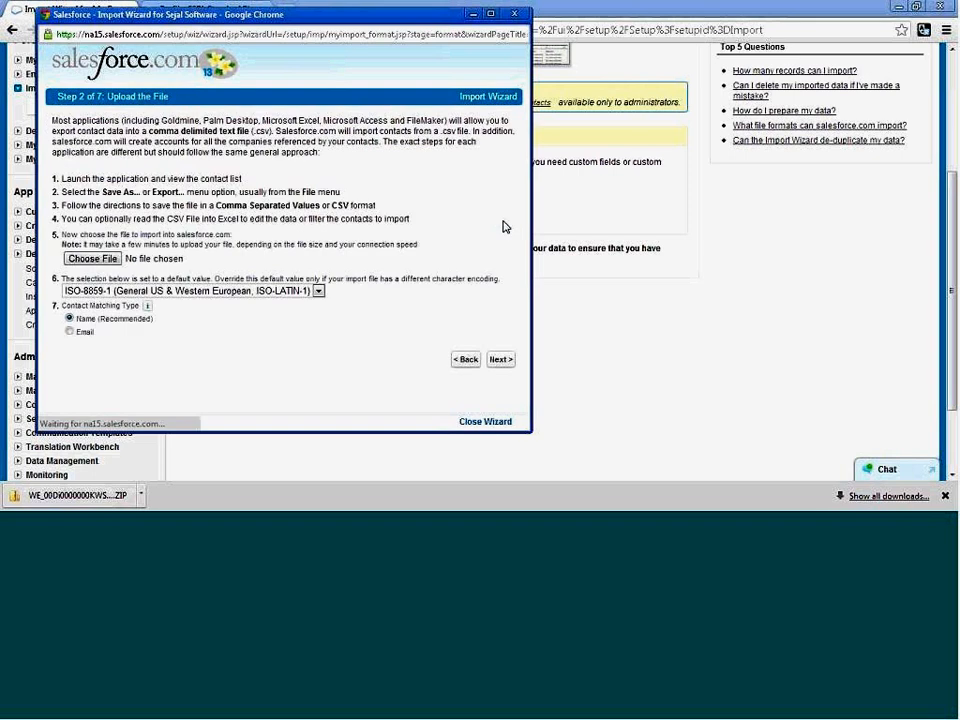
click(95, 259)
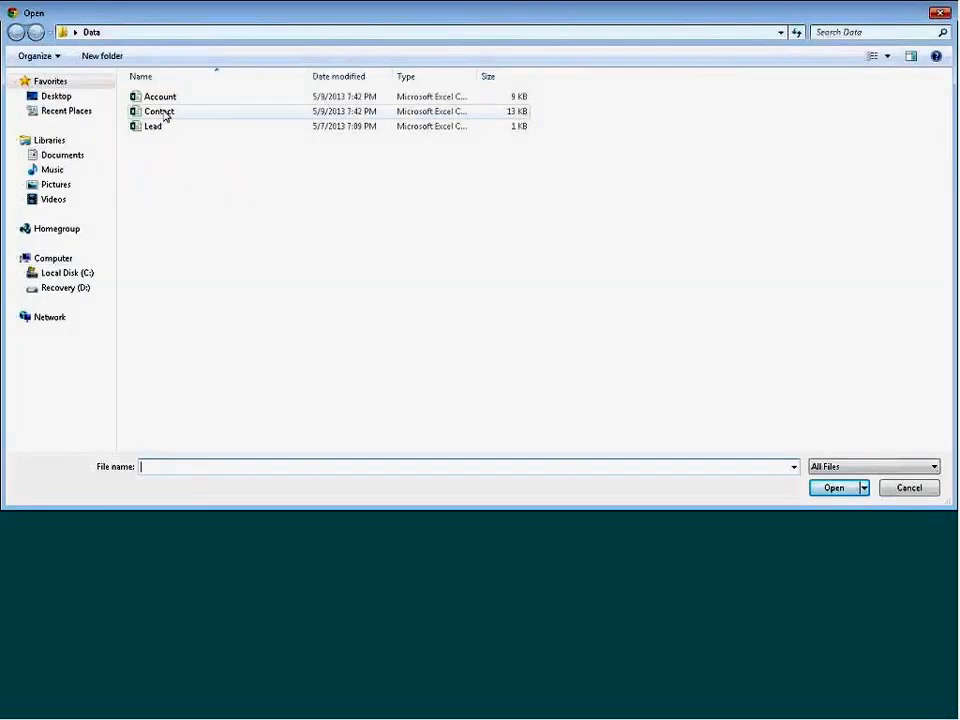
click(162, 112)
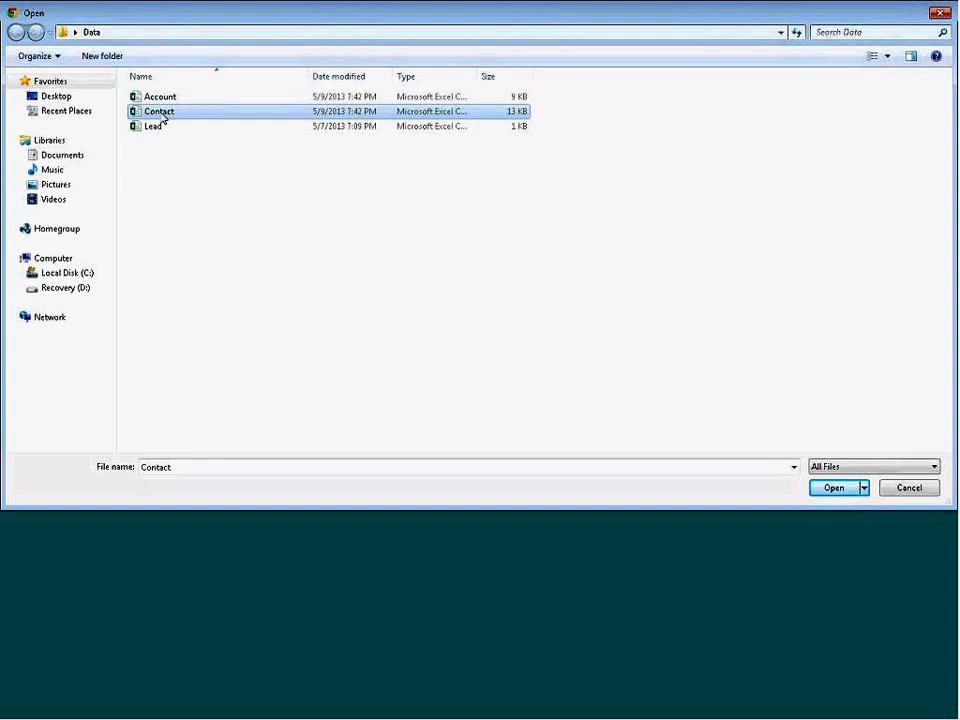
double_click(162, 114)
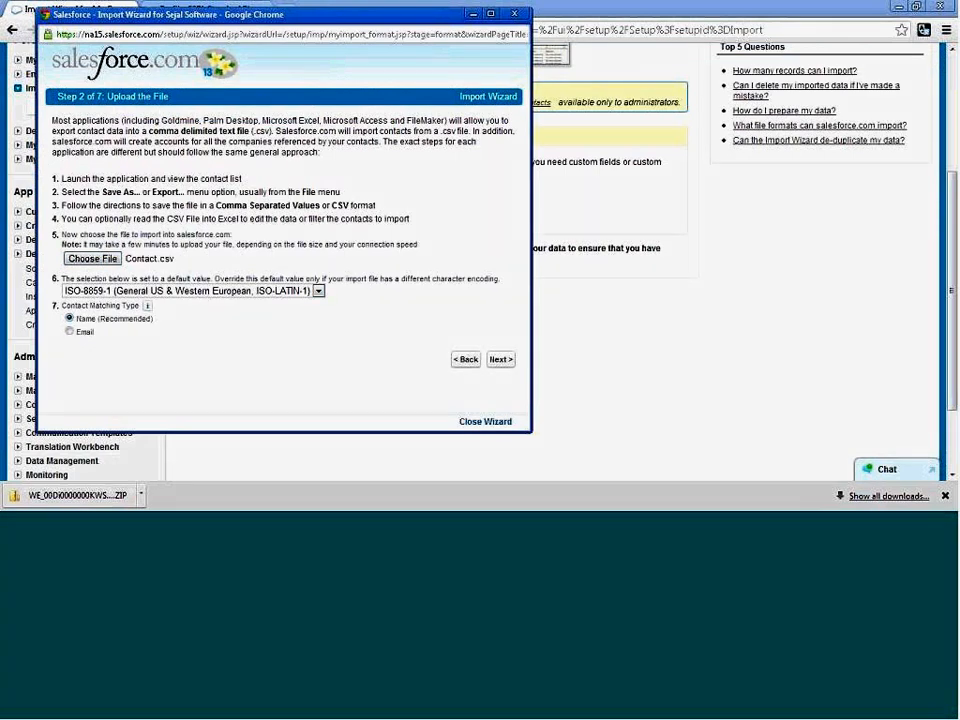
click(500, 359)
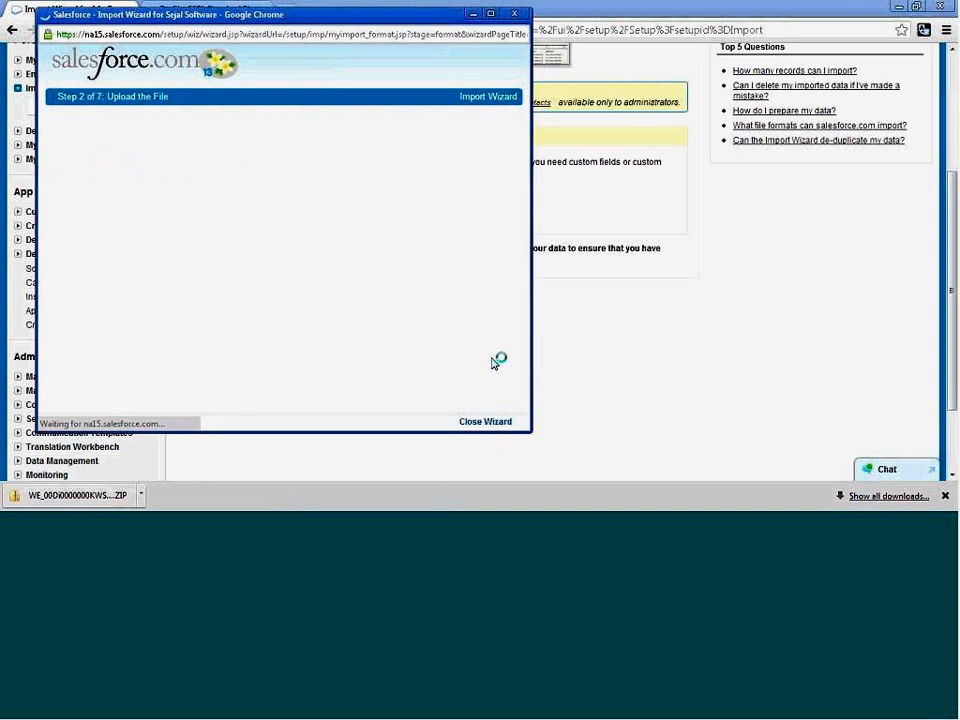
Review how the import file's columns are mapped to the standard, custom and additional contact fields.
scroll(337, 237, down, 3)
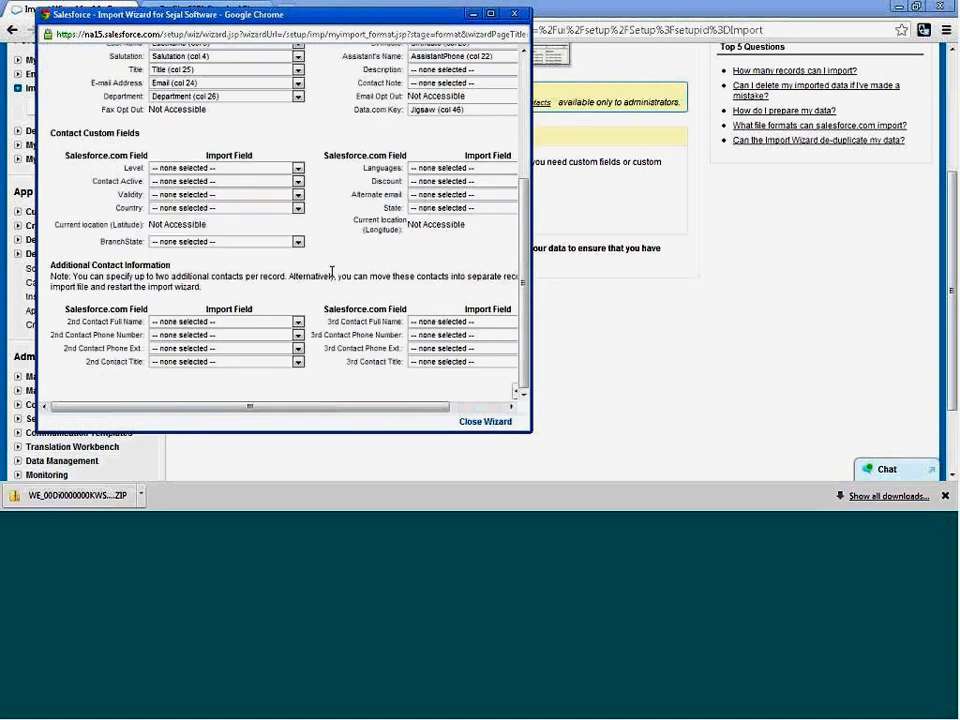
scroll(333, 293, up, 4)
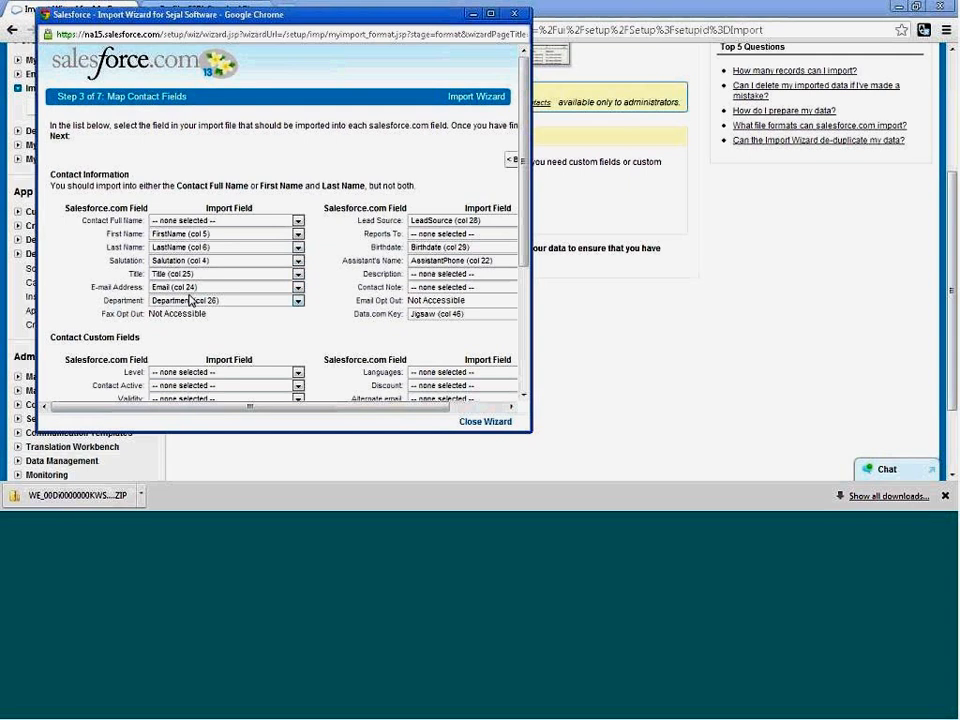
click(490, 406)
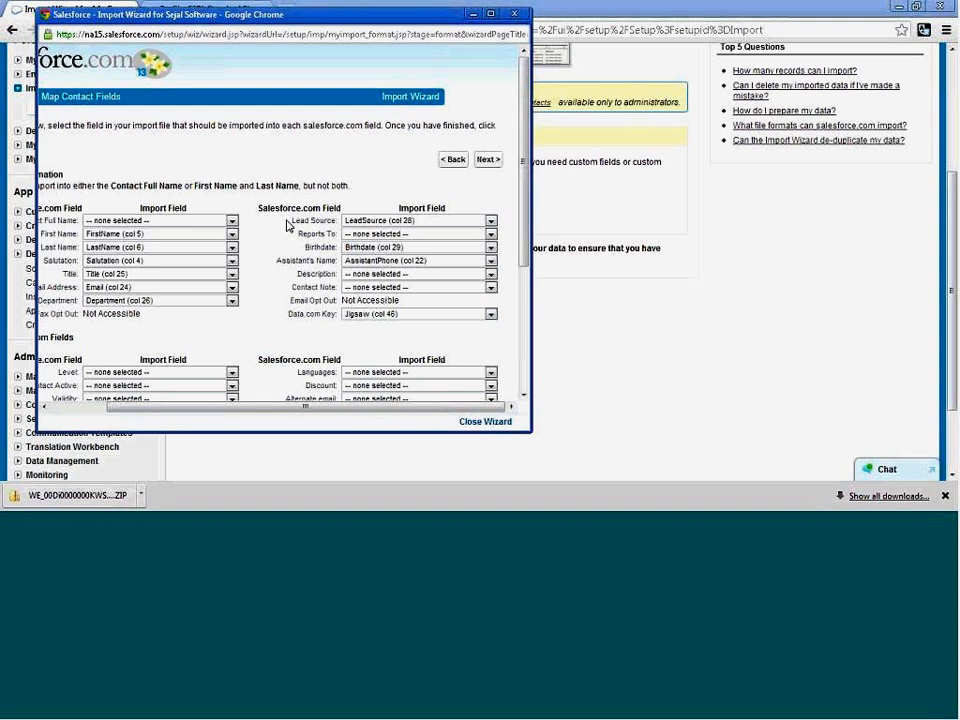
Look over the contact phone and address field mappings, and return to the contact field mapping of the import.
drag(287, 222, 298, 298)
click(302, 298)
click(487, 160)
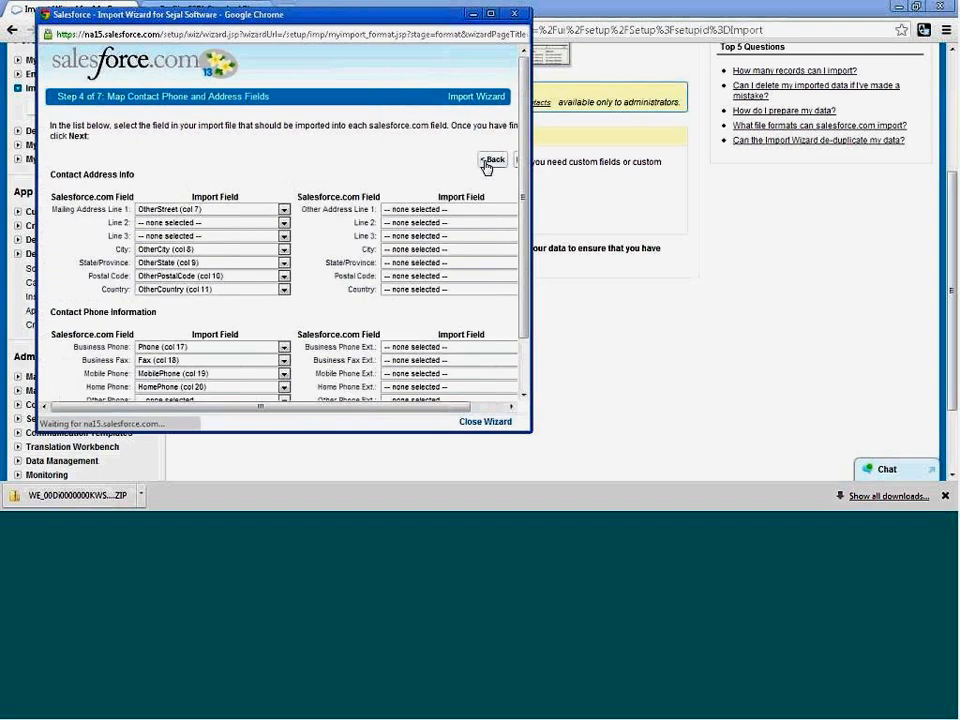
drag(452, 407, 489, 408)
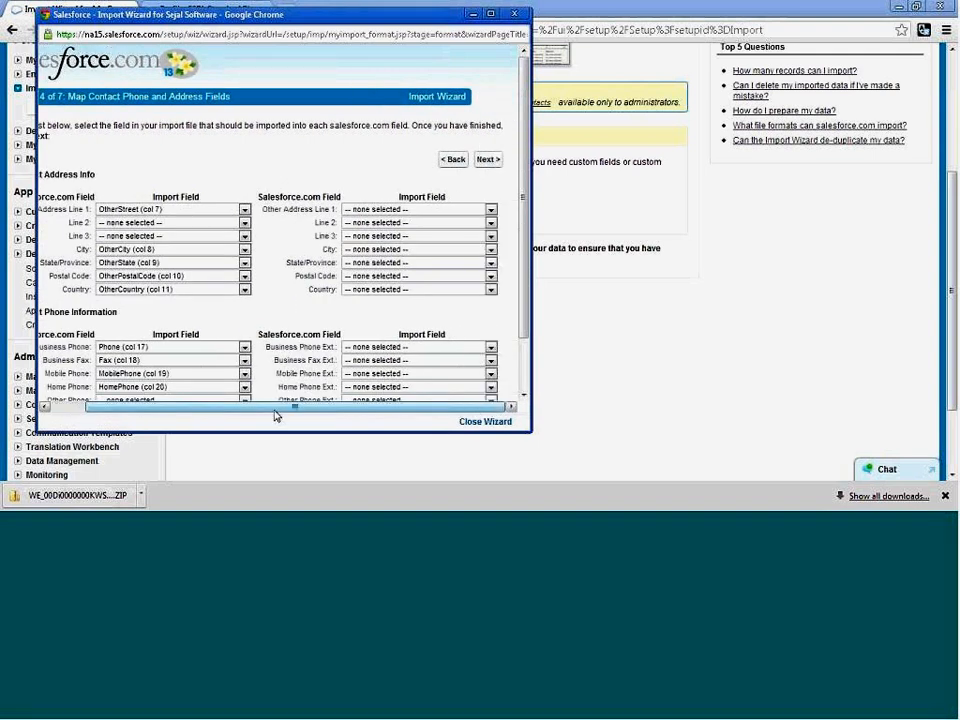
click(82, 410)
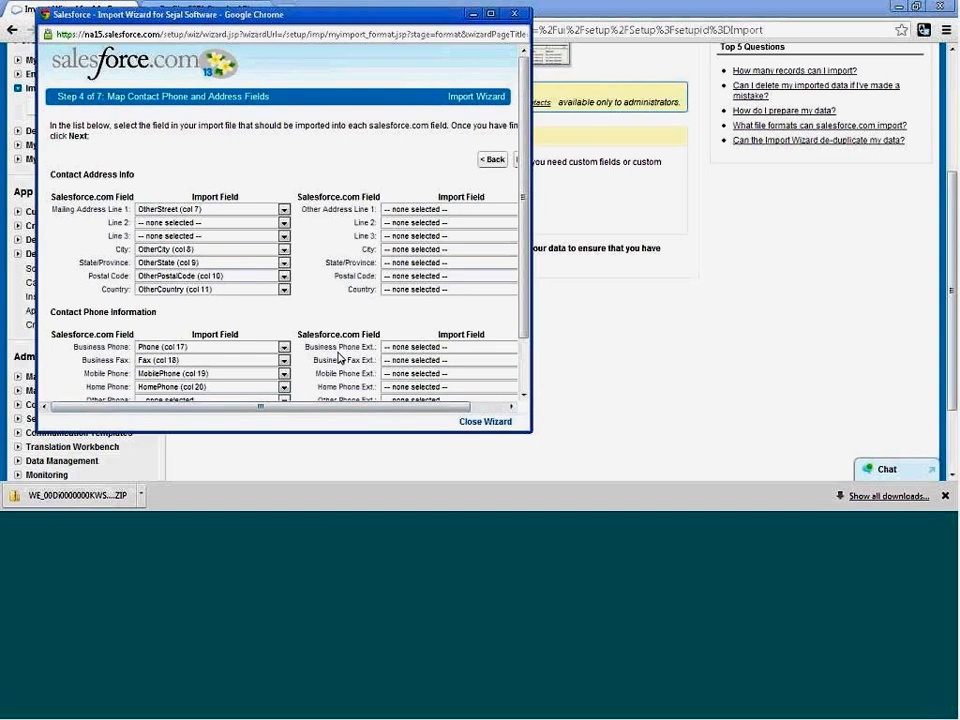
click(492, 159)
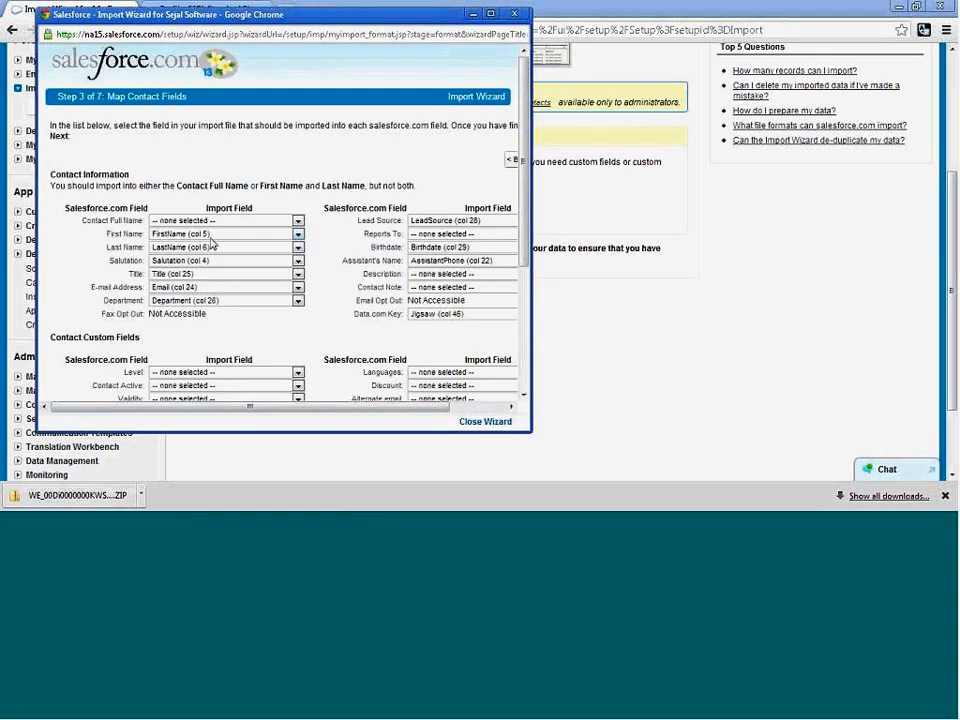
Switch to the Contact workbook in Excel, check its header row and FirstName column, and return to the import wizard in Chrome.
key(alt+Tab)
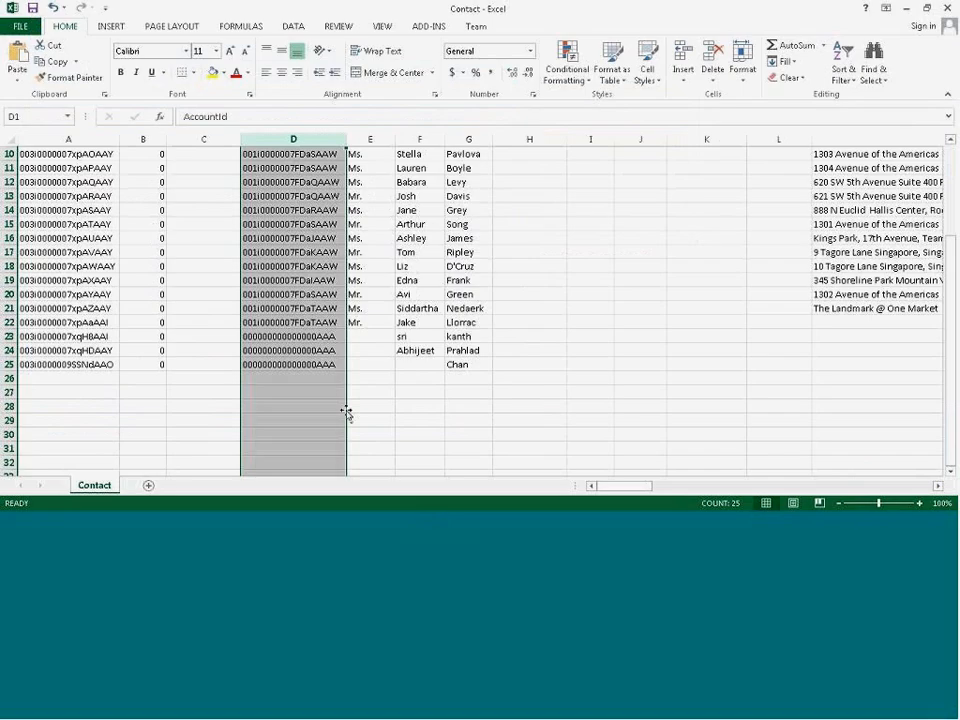
click(481, 353)
scroll(481, 355, up, 3)
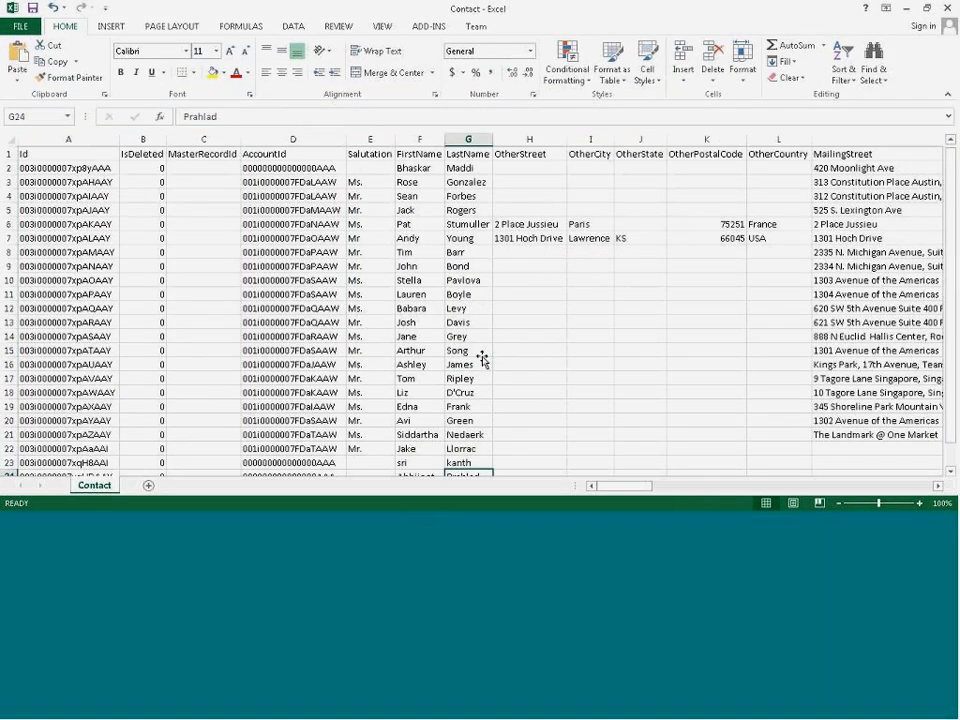
click(425, 139)
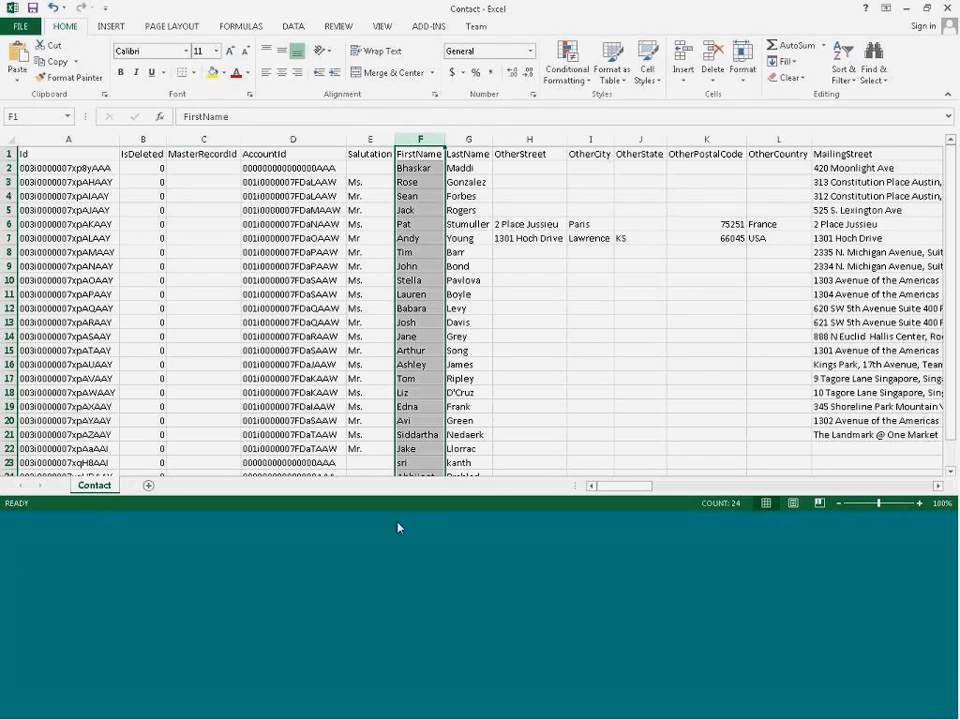
click(367, 531)
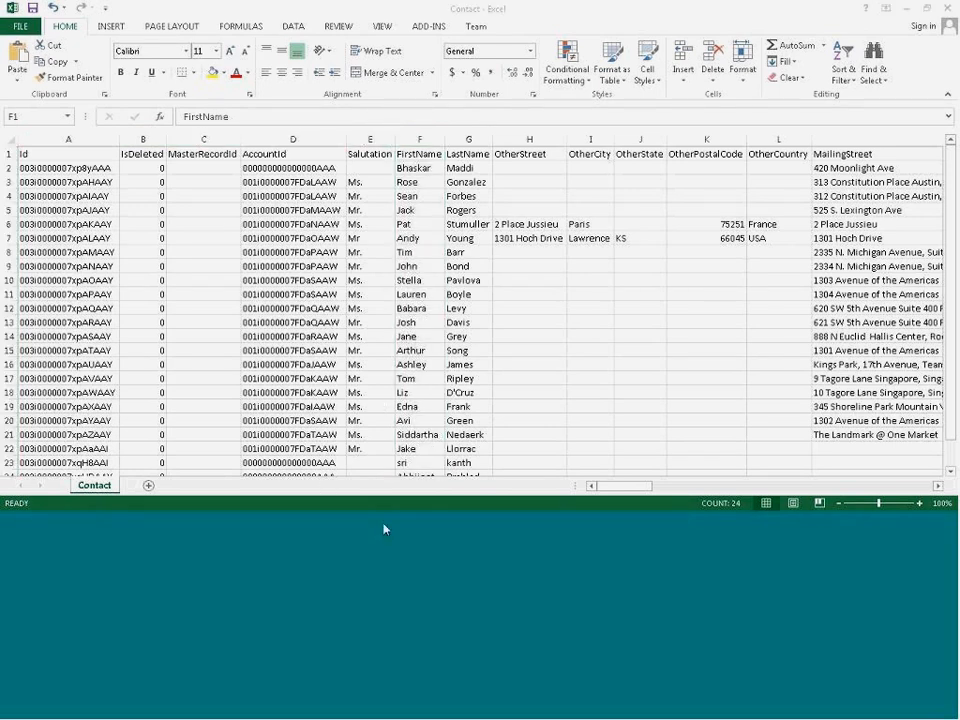
click(375, 476)
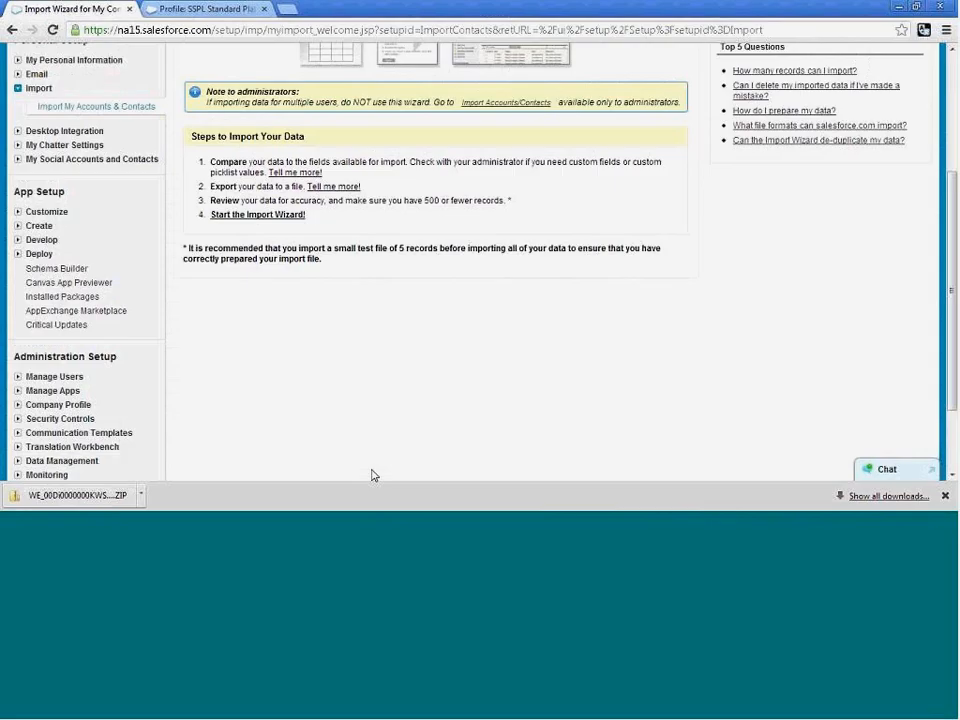
click(386, 531)
click(335, 502)
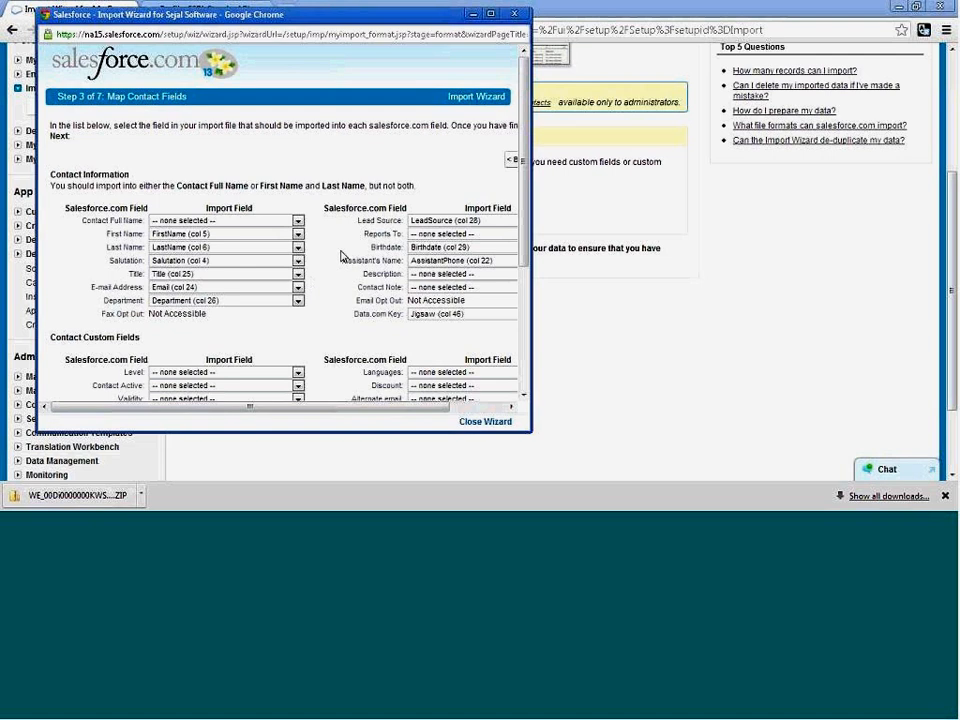
Enlarge the import wizard window and check the last header columns of the Contact workbook in Excel before returning to the wizard.
drag(530, 432, 604, 451)
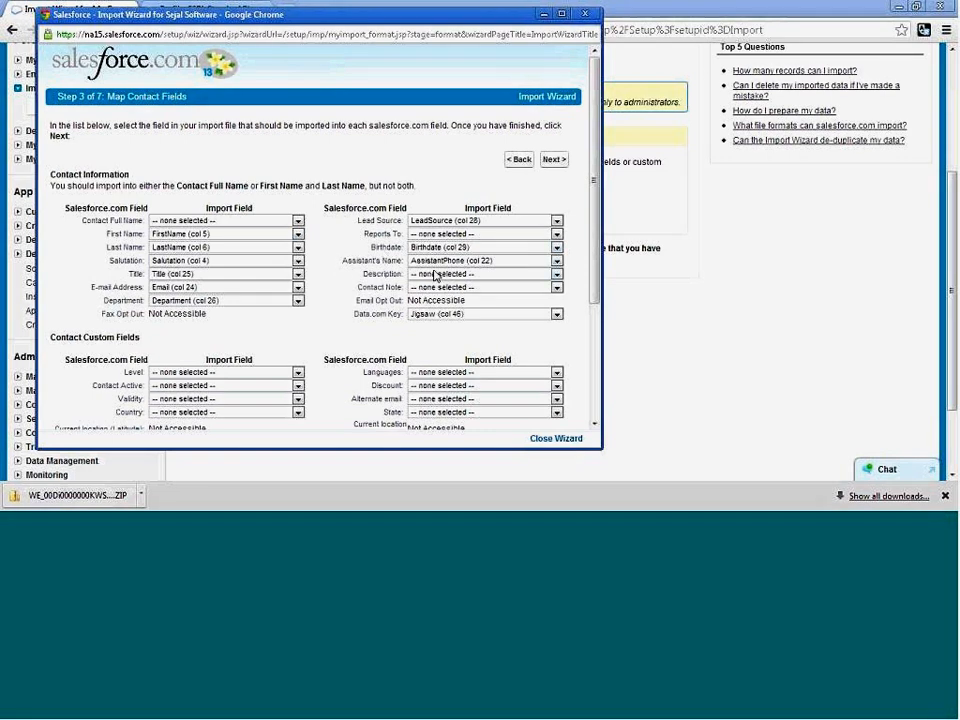
click(419, 533)
click(736, 487)
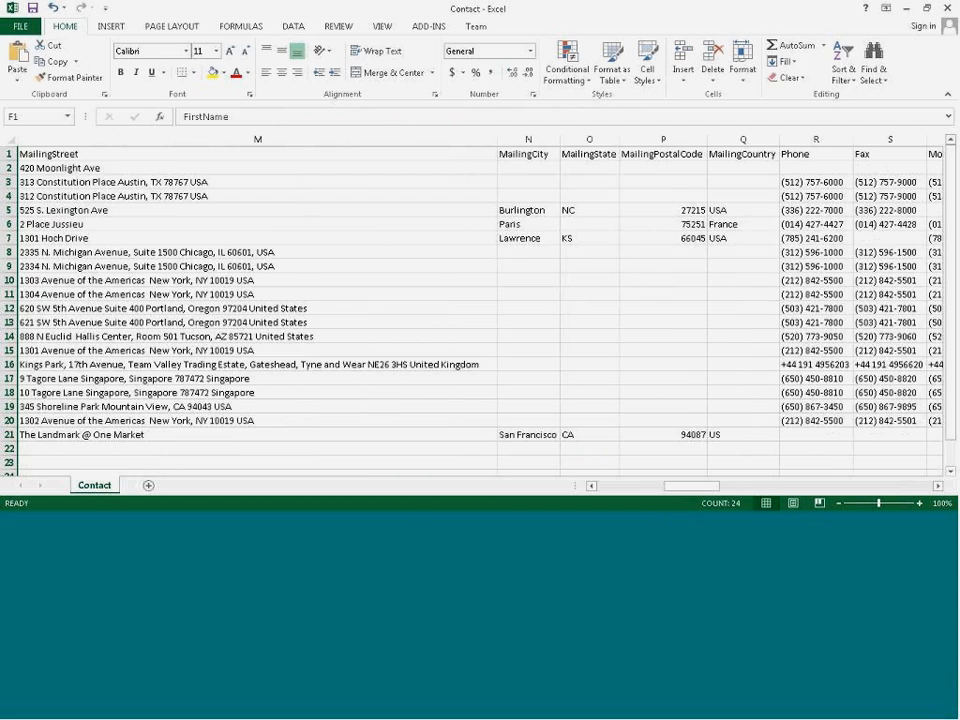
drag(739, 487, 904, 486)
drag(585, 154, 806, 156)
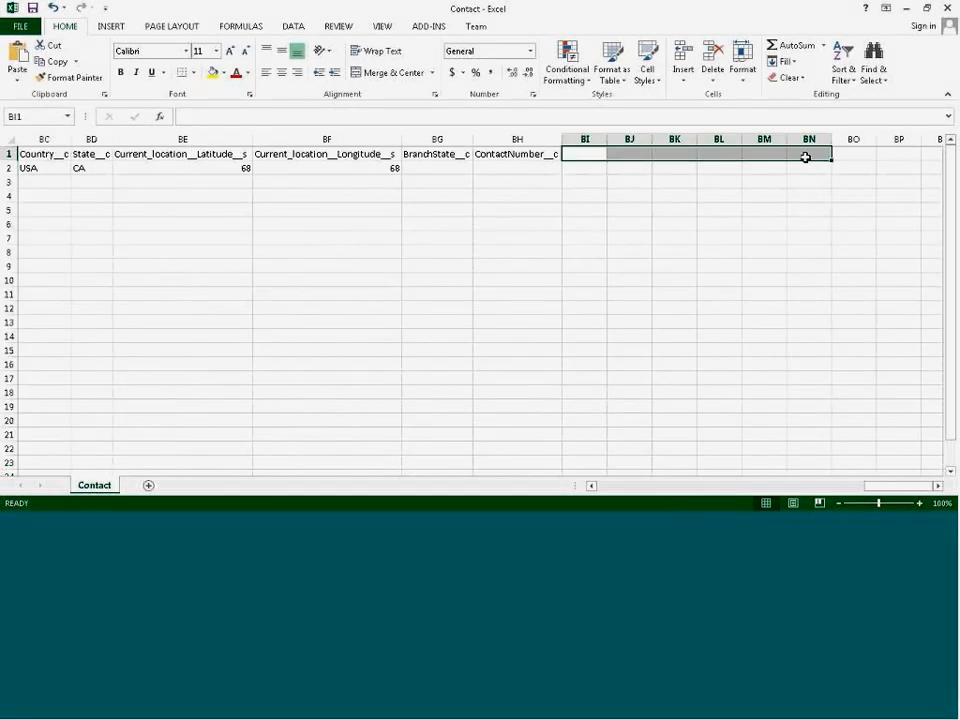
click(808, 155)
key(alt+Tab)
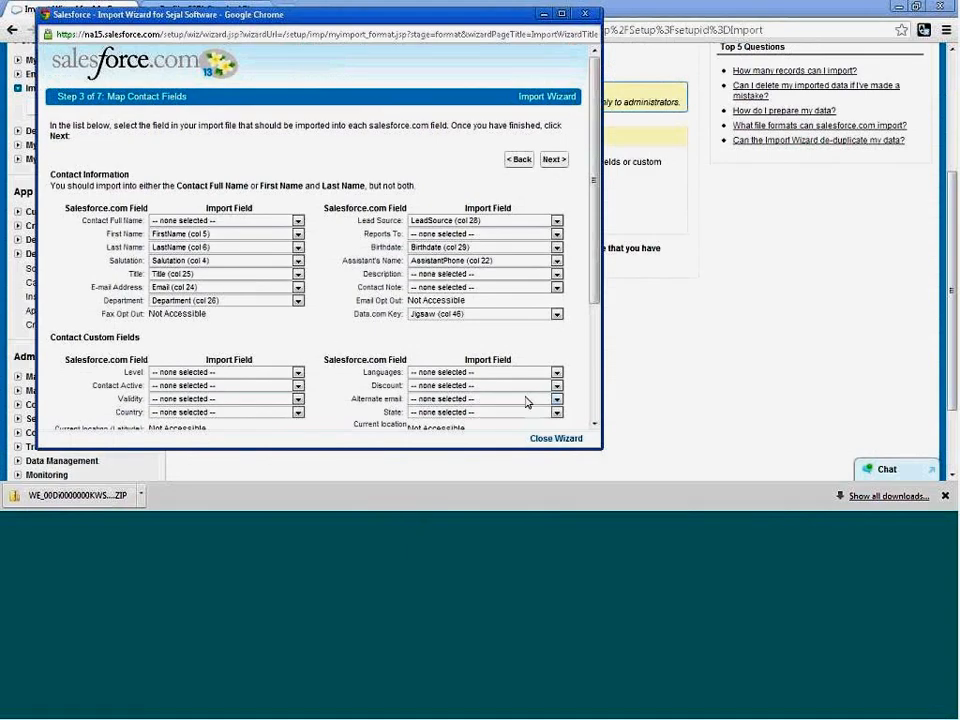
Accept the proposed contact field mapping and the contact phone and address mapping unchanged.
scroll(527, 402, down, 3)
click(561, 421)
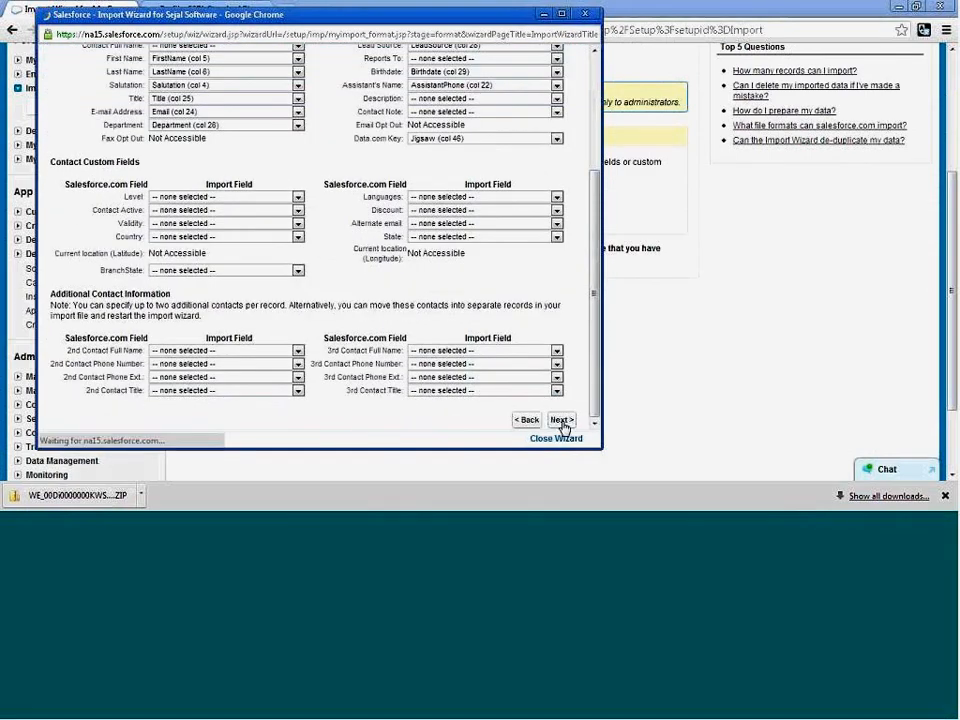
click(535, 162)
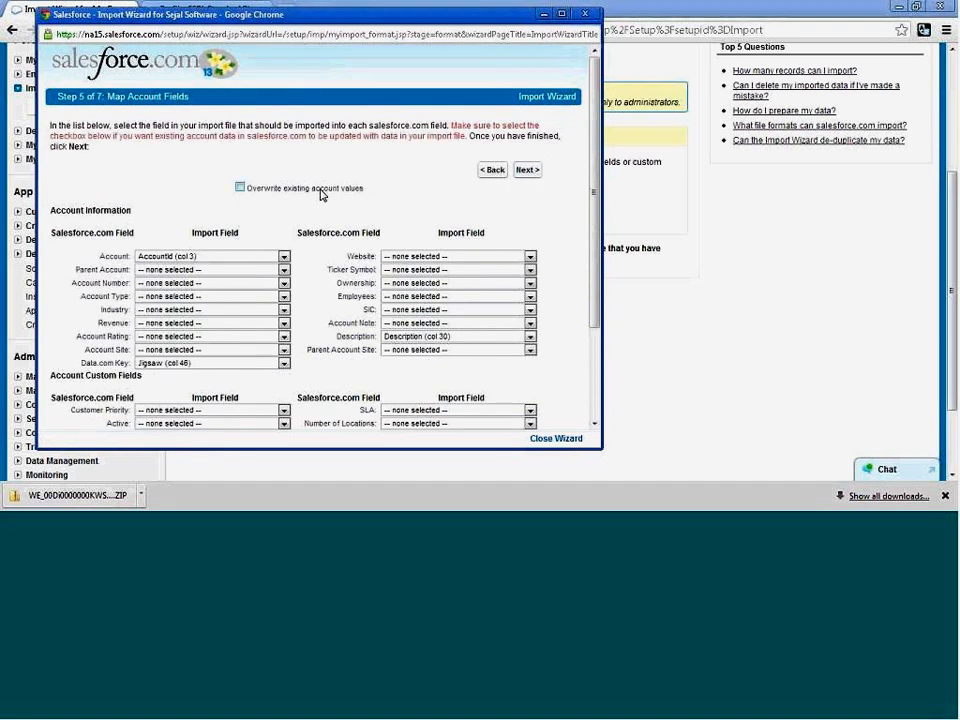
Enable overwriting of existing account values and accept the proposed account field mapping.
click(241, 189)
scroll(324, 388, down, 3)
scroll(340, 398, up, 2)
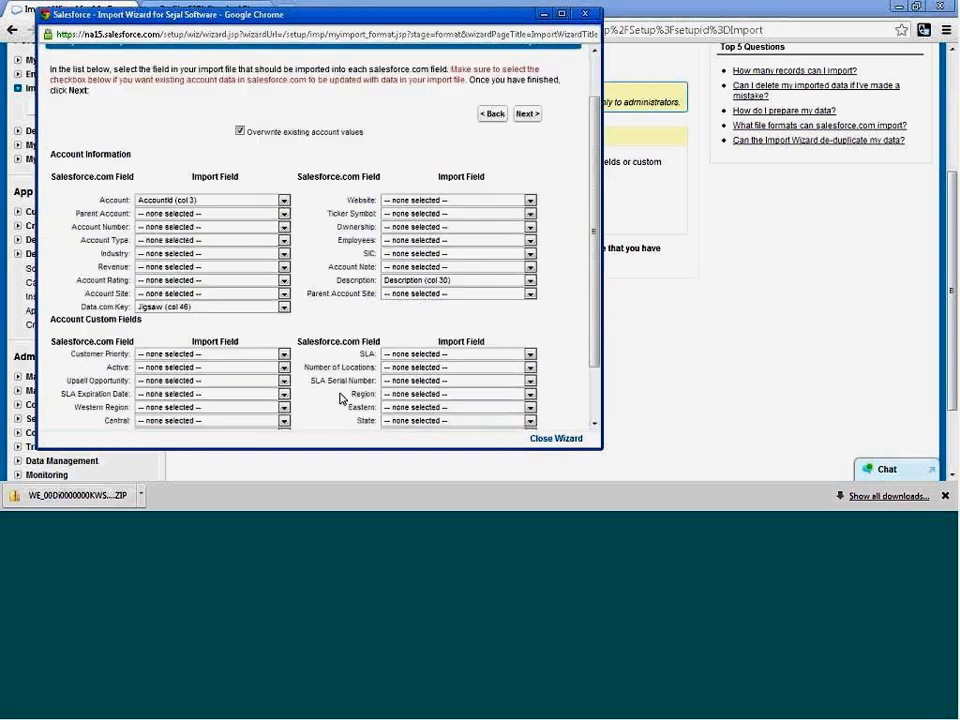
scroll(340, 398, up, 1)
click(527, 171)
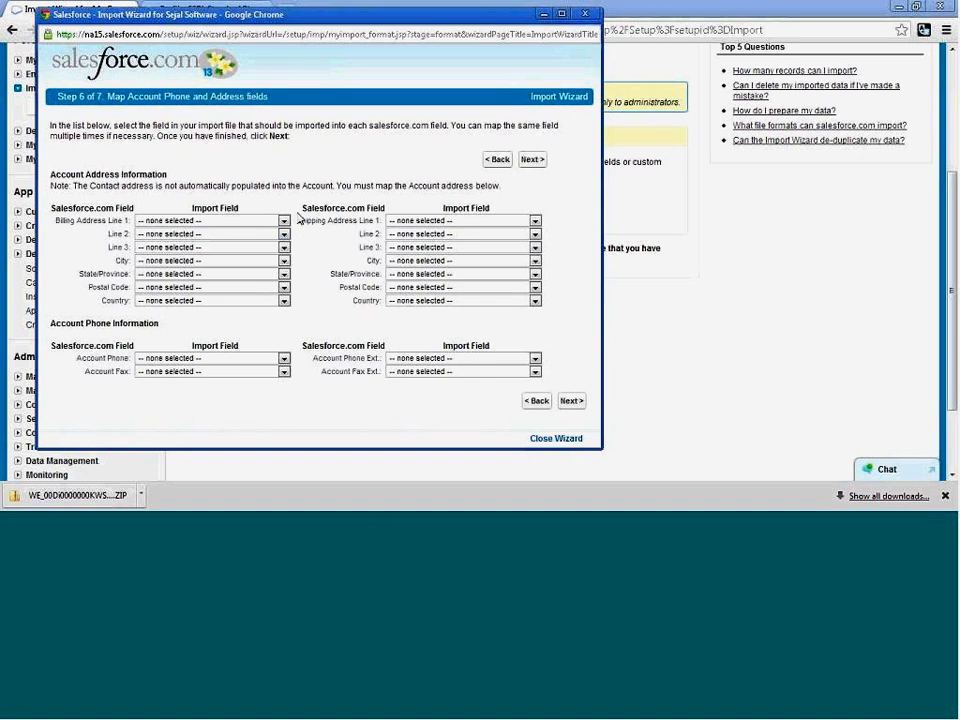
Leave the account phone and address fields unmapped, keep all extra columns on Do not import, and run the import.
click(538, 161)
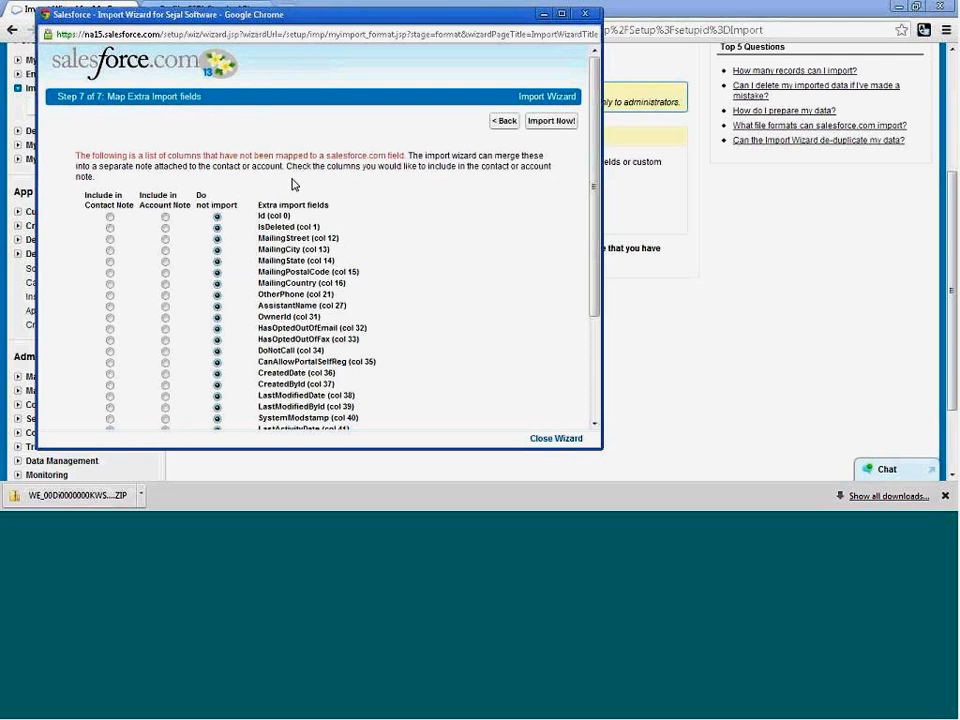
scroll(429, 314, down, 3)
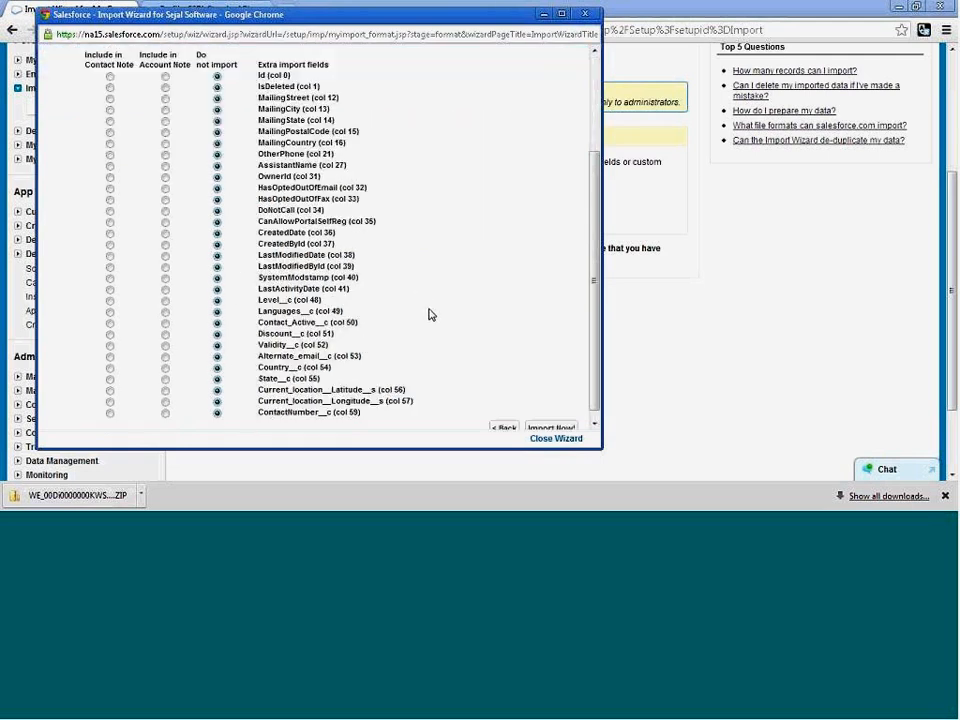
scroll(429, 314, up, 3)
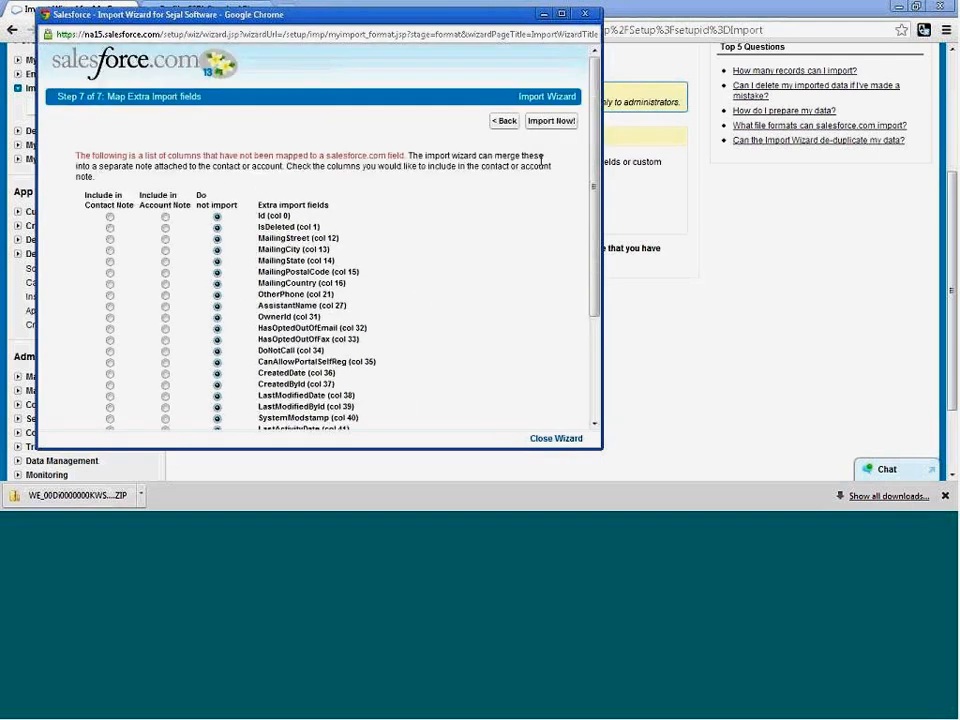
click(549, 121)
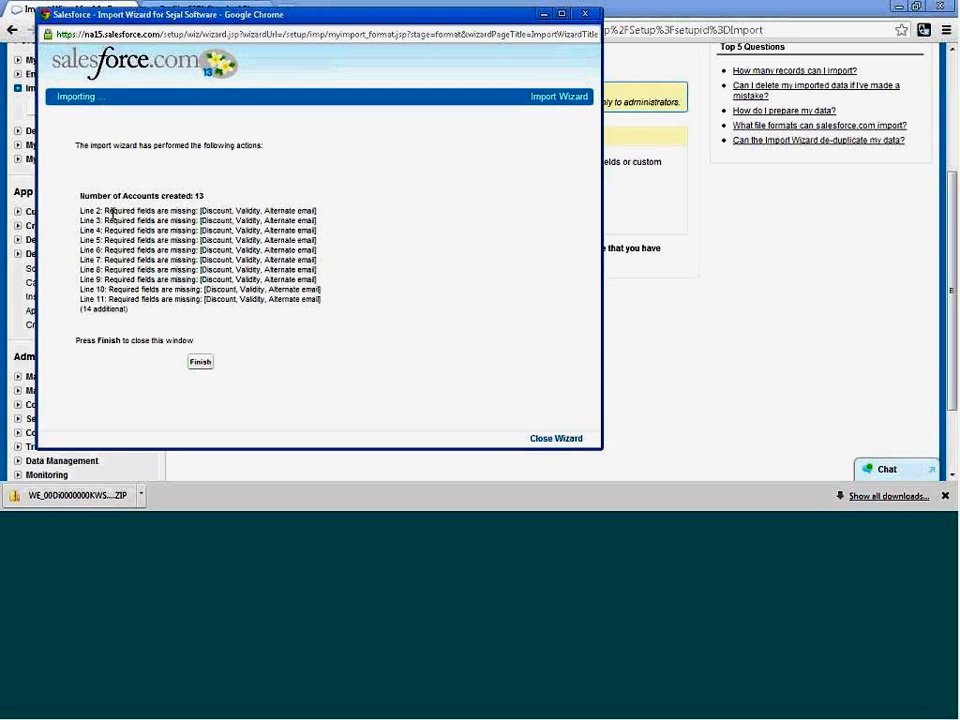
Examine the per-line error messages in the import results and finish the Import Wizard.
drag(104, 211, 176, 211)
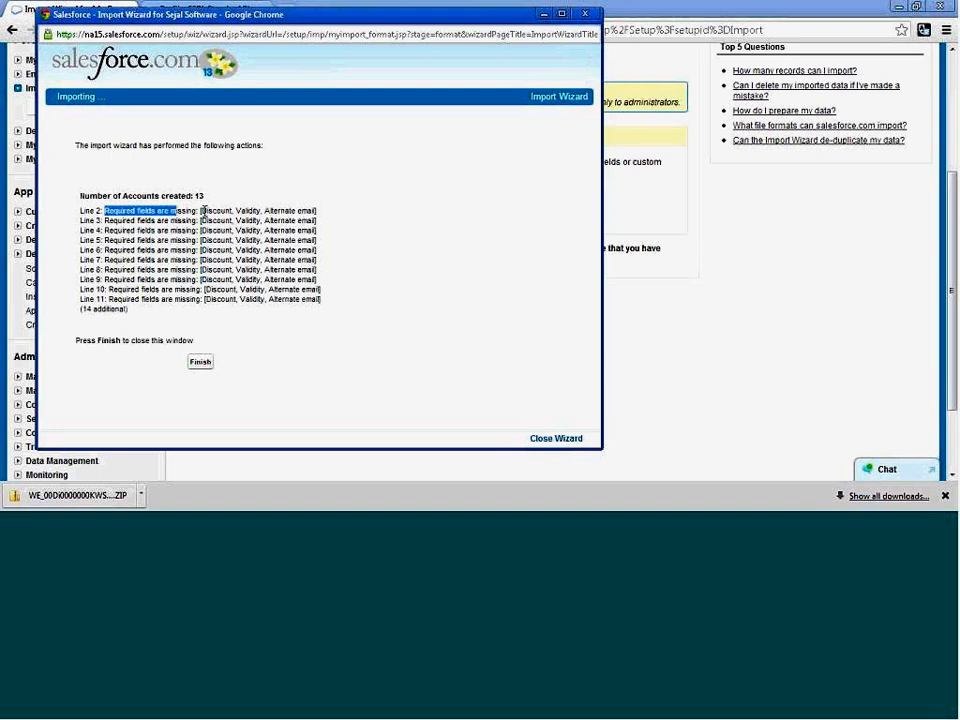
drag(201, 211, 237, 209)
click(237, 210)
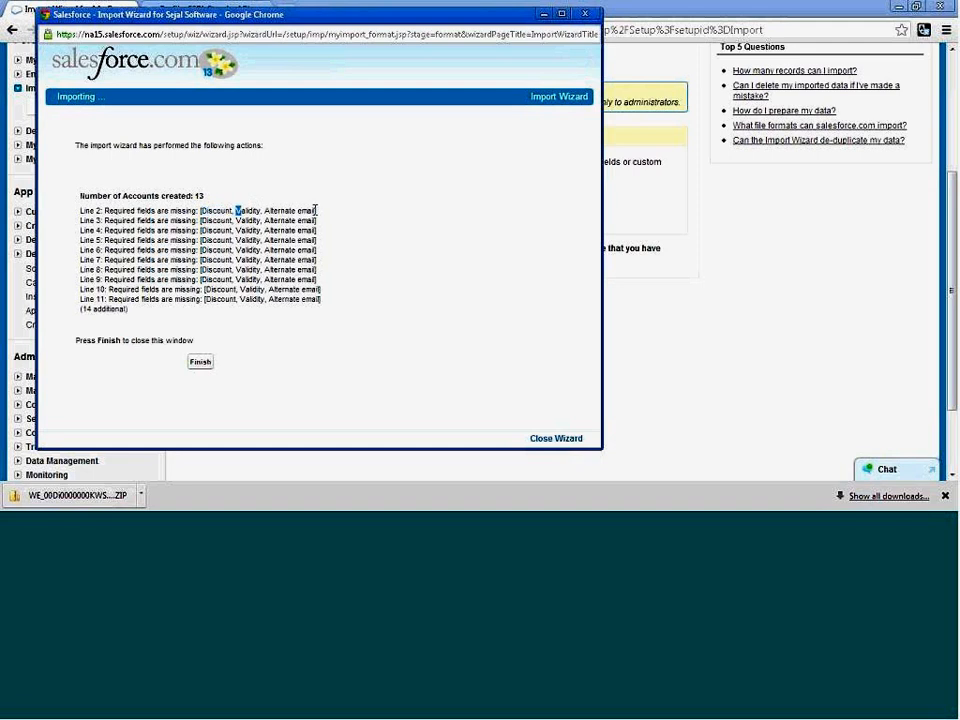
drag(315, 210, 201, 211)
click(306, 208)
drag(315, 208, 201, 211)
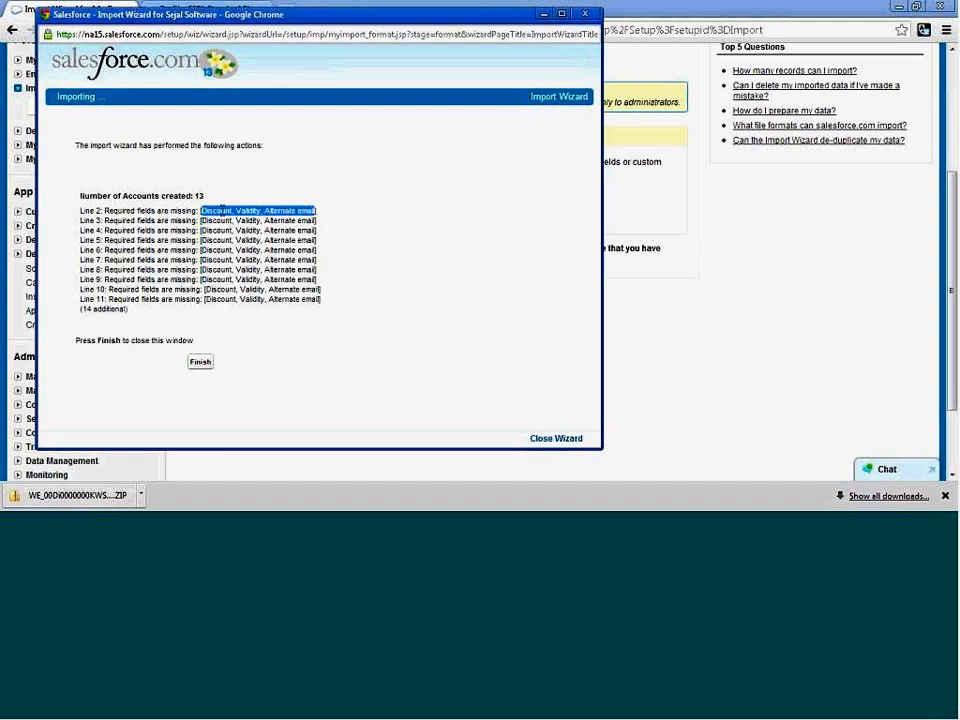
click(258, 236)
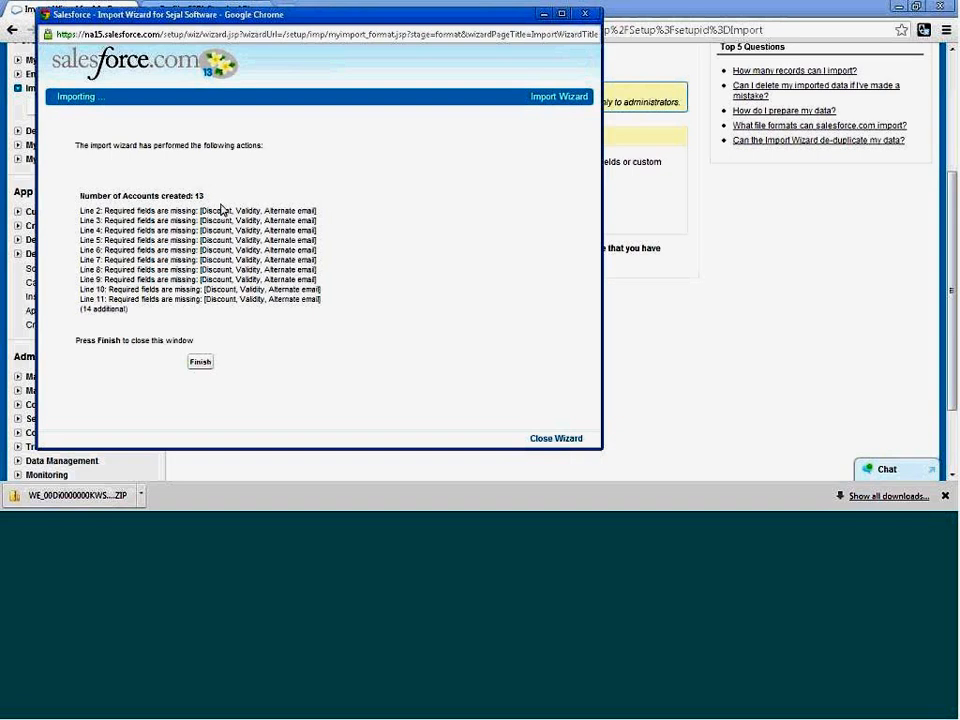
drag(201, 210, 357, 218)
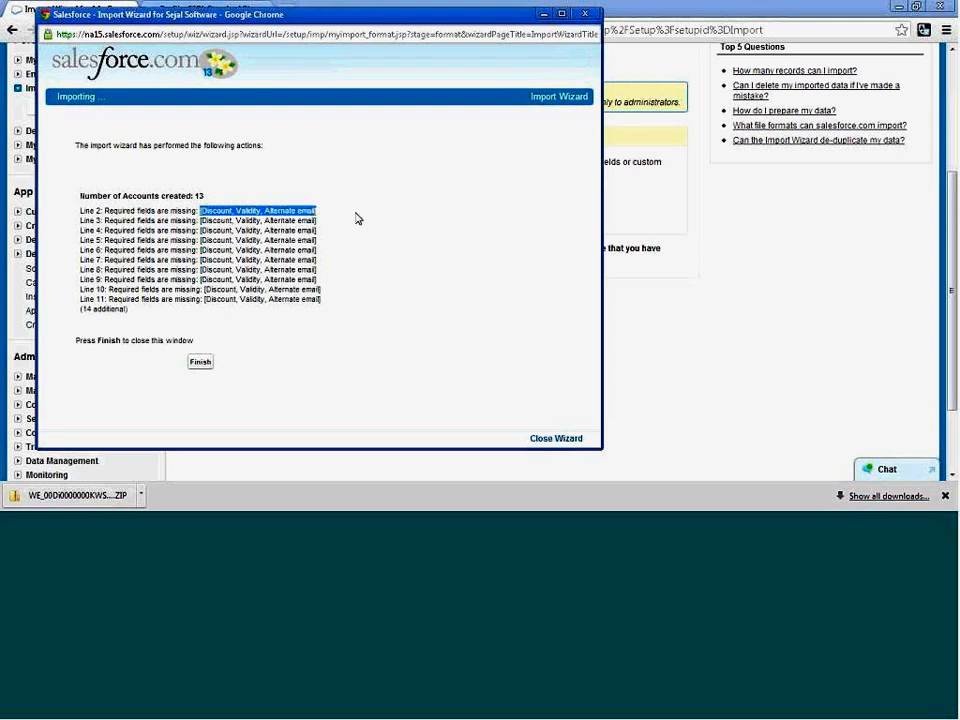
click(392, 216)
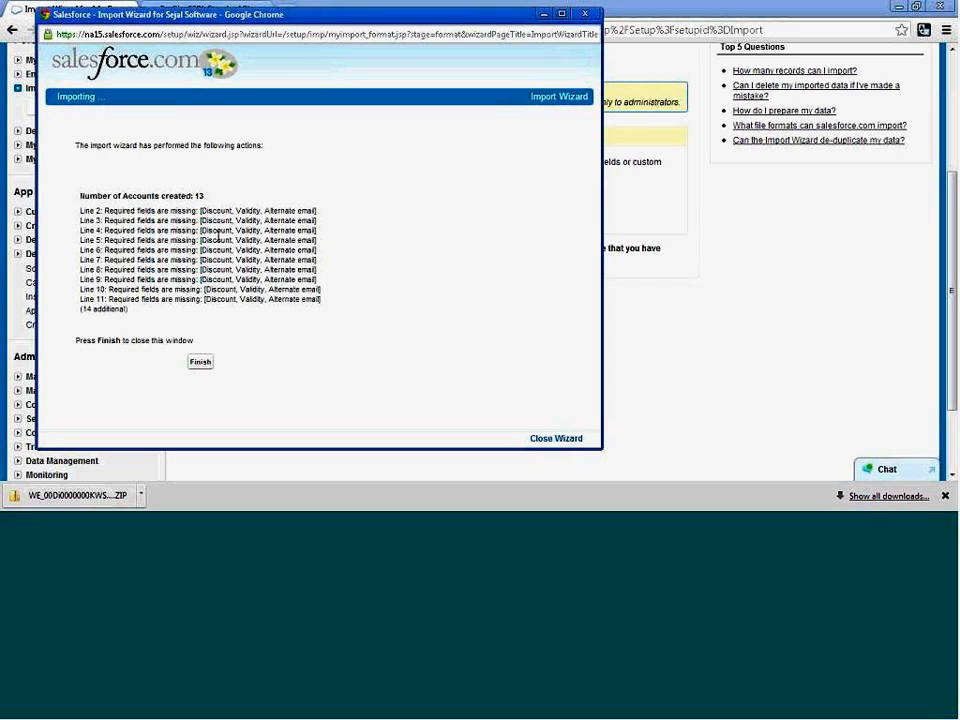
click(204, 364)
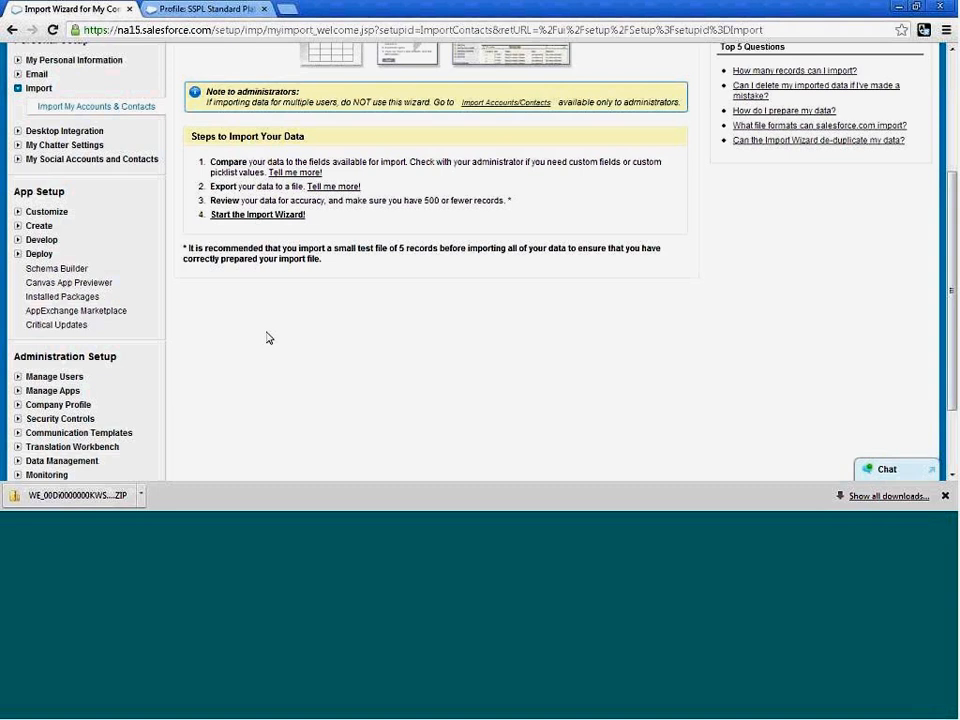
Open the Account fields list in the Customize settings and look through its standard and custom fields.
click(17, 212)
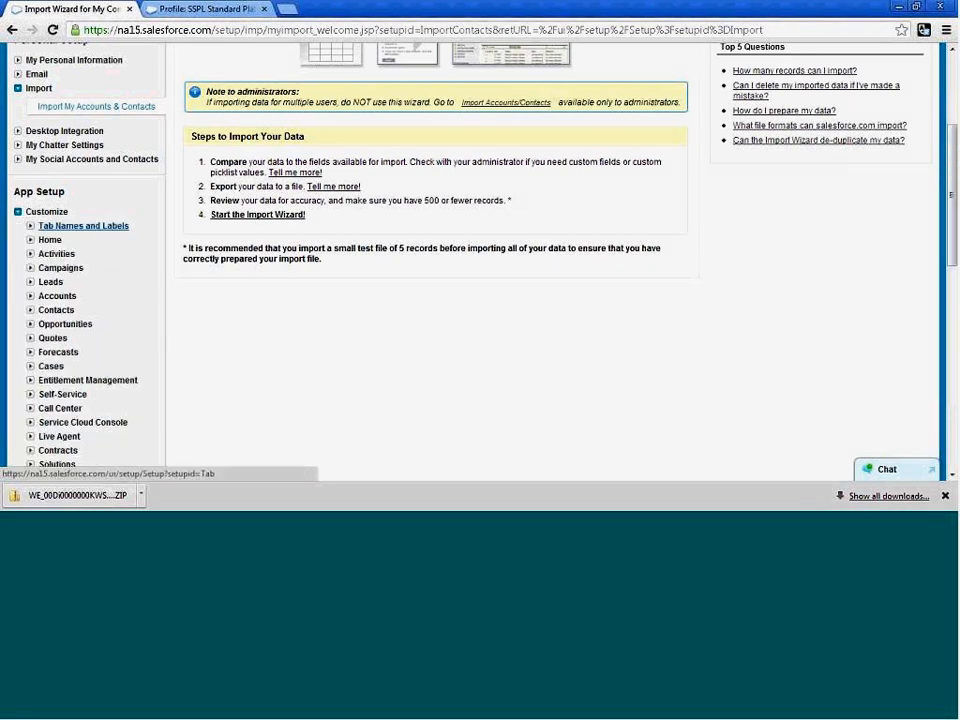
scroll(100, 256, down, 1)
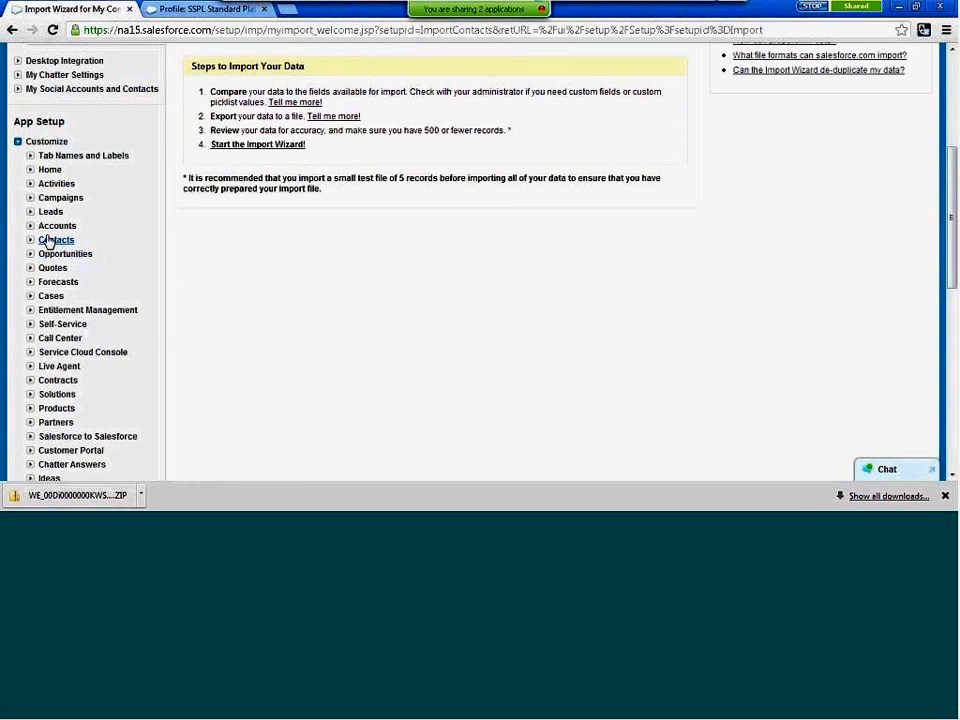
click(50, 227)
click(62, 242)
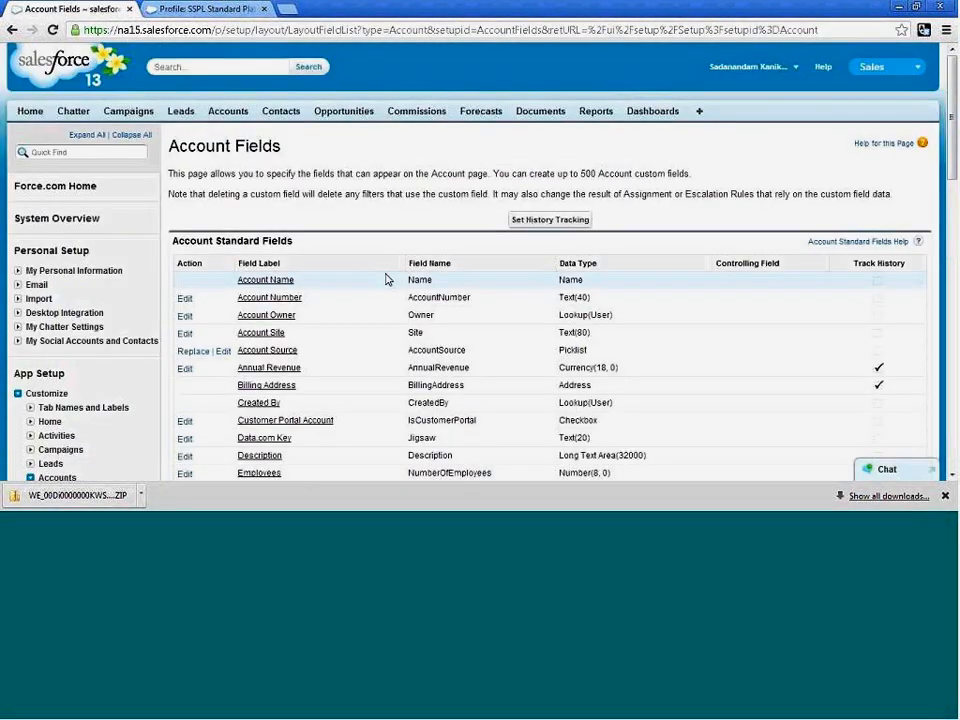
scroll(386, 279, down, 8)
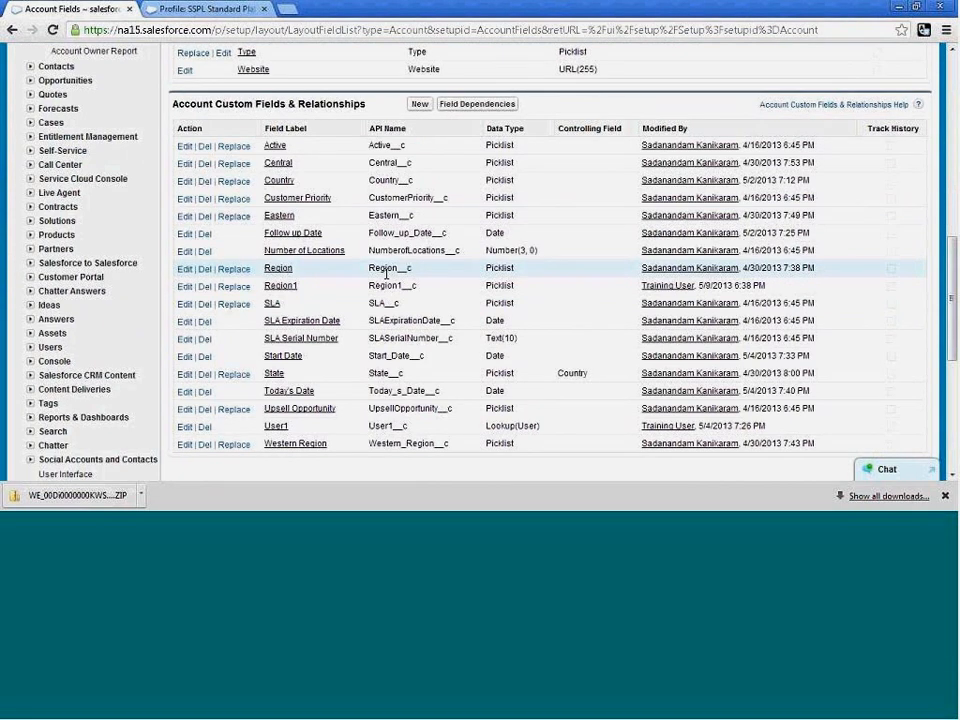
scroll(386, 274, up, 4)
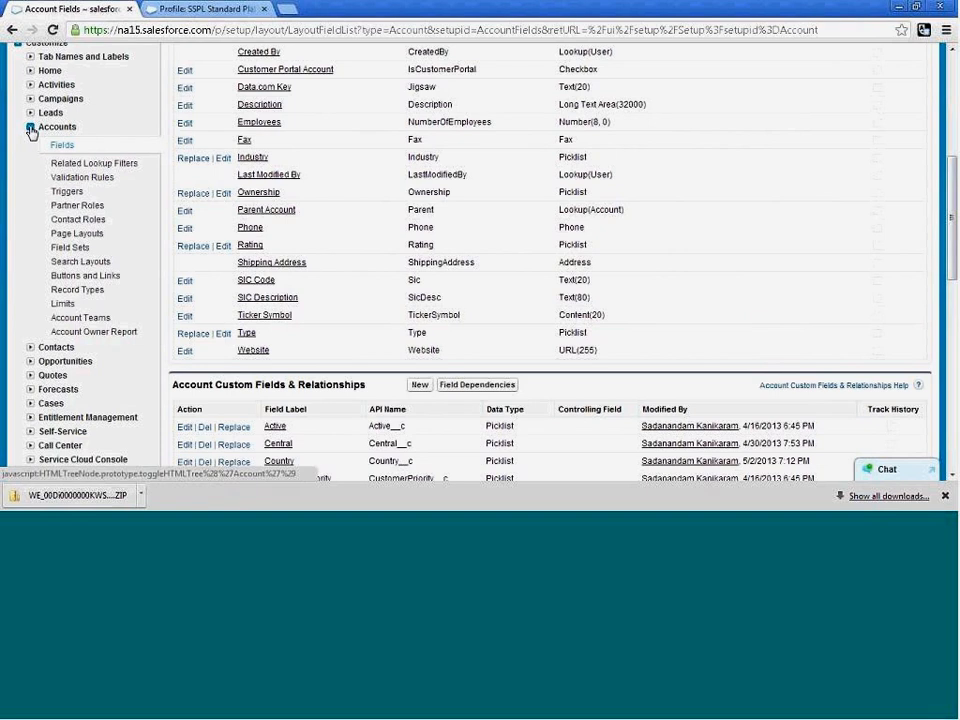
Open the Contact fields list in the Customize settings and go to its custom fields.
click(30, 129)
click(30, 141)
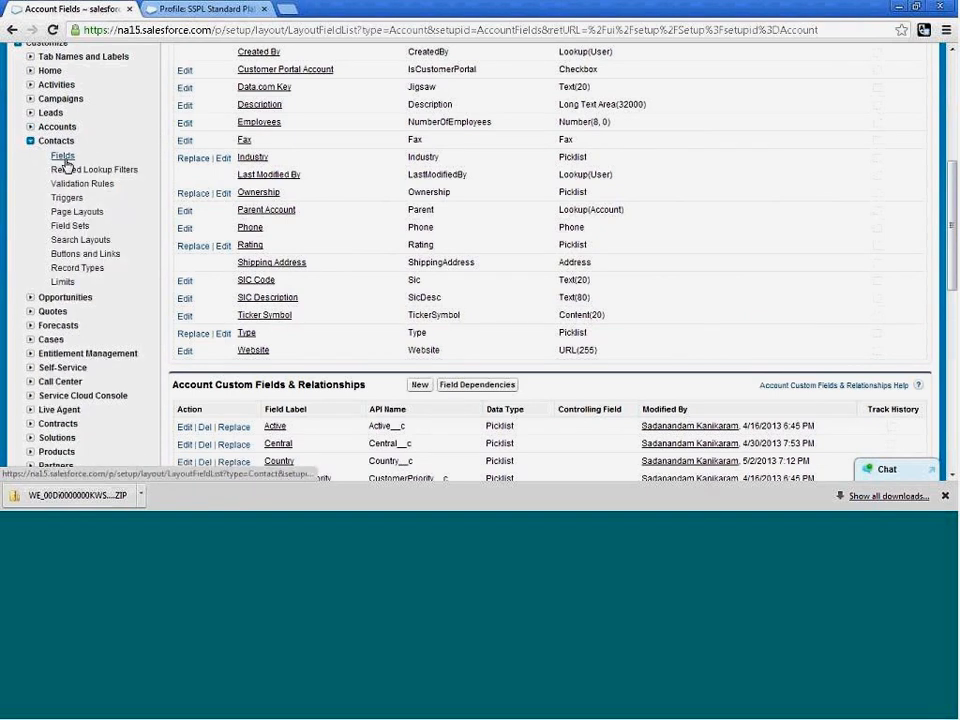
click(63, 158)
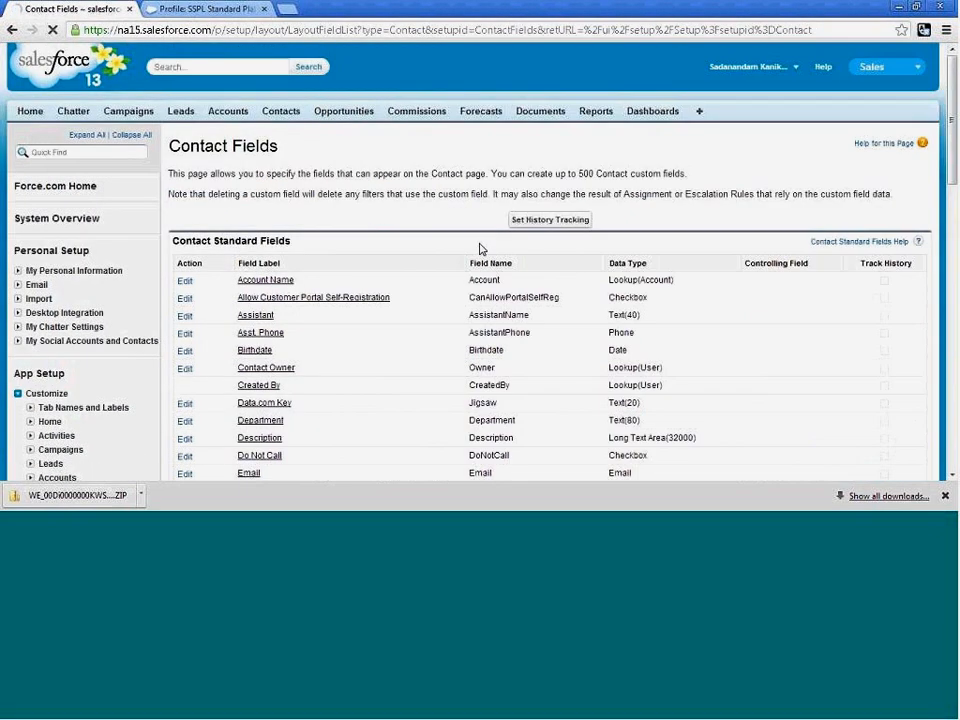
scroll(479, 248, down, 6)
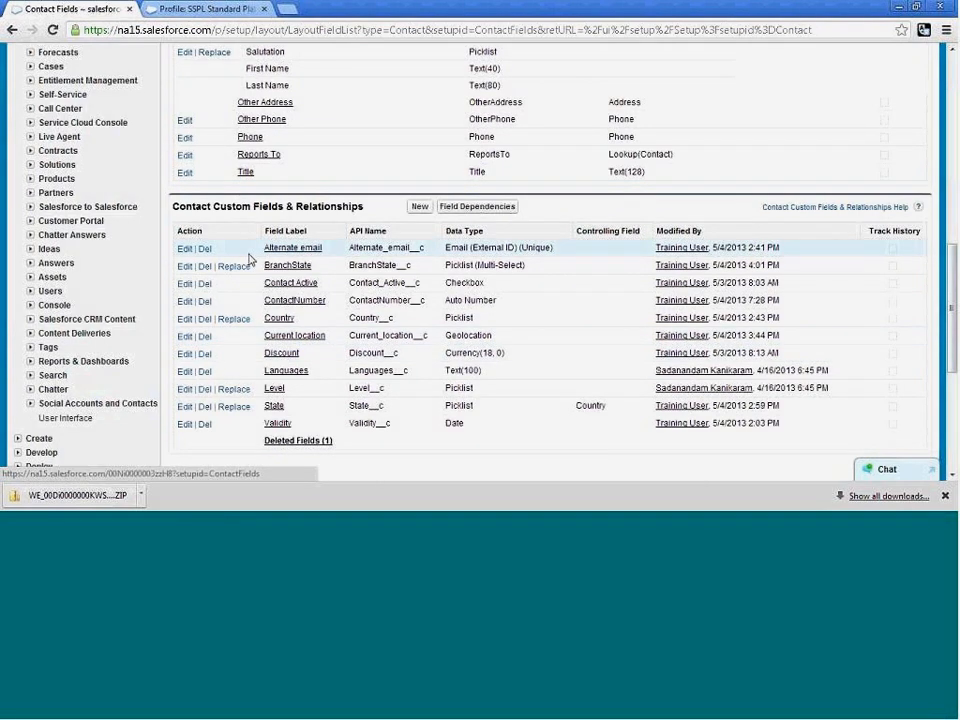
Make the Alternate email contact field no longer required and save the field definition.
click(187, 249)
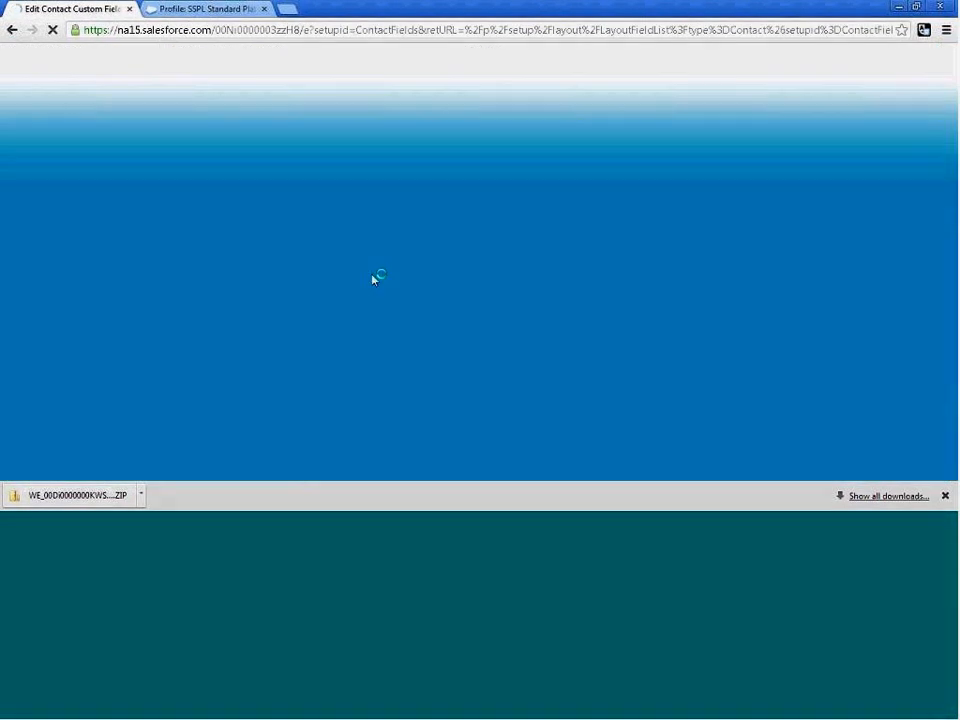
scroll(395, 277, down, 1)
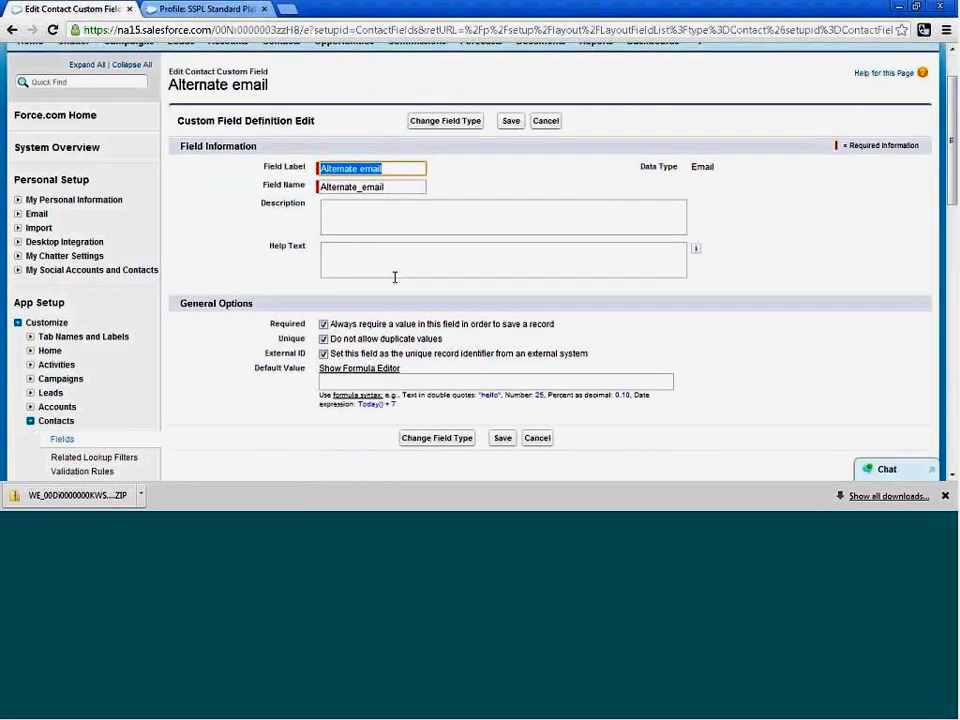
click(329, 326)
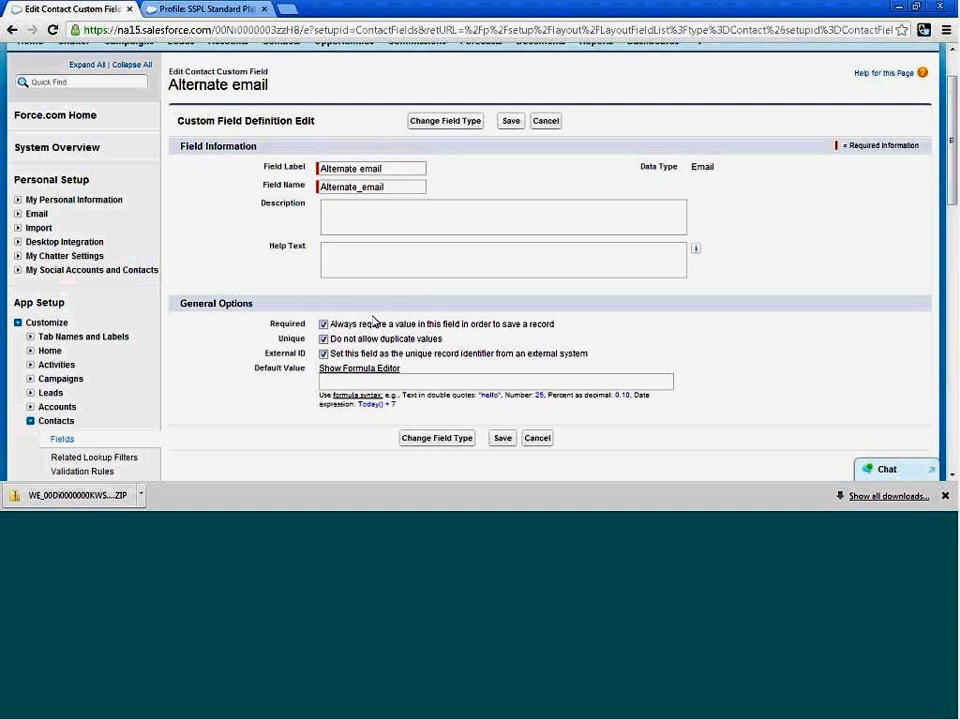
click(324, 327)
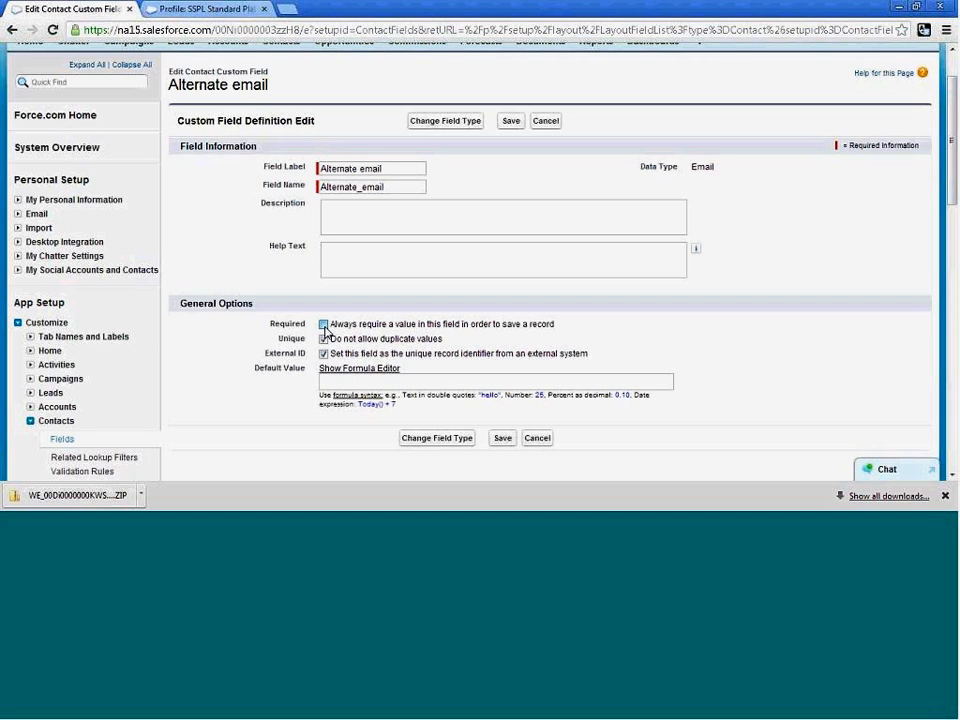
click(324, 326)
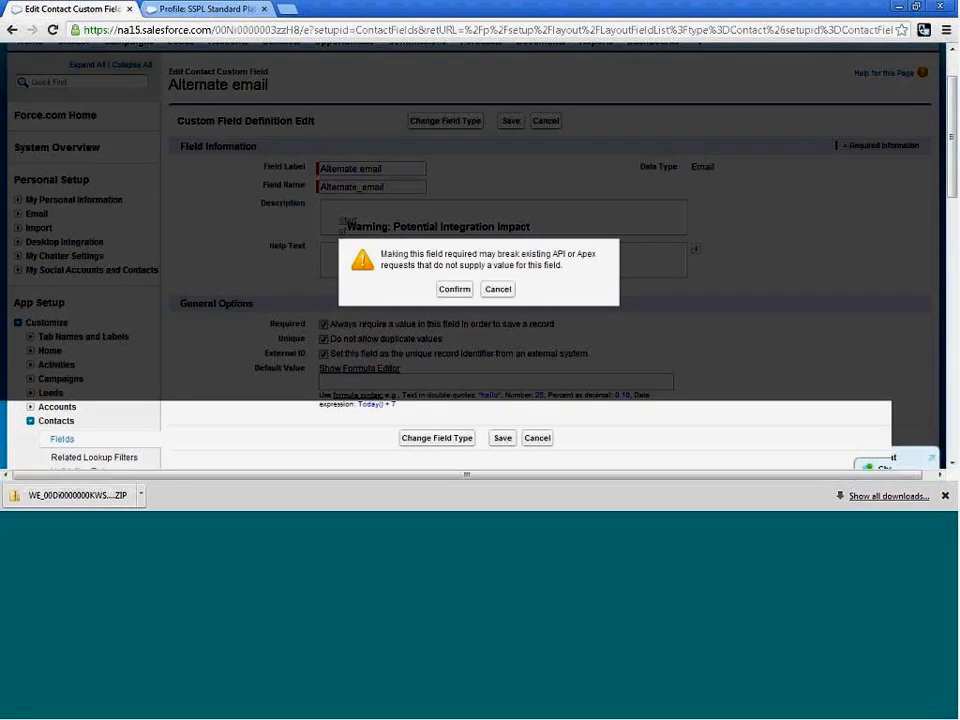
click(504, 290)
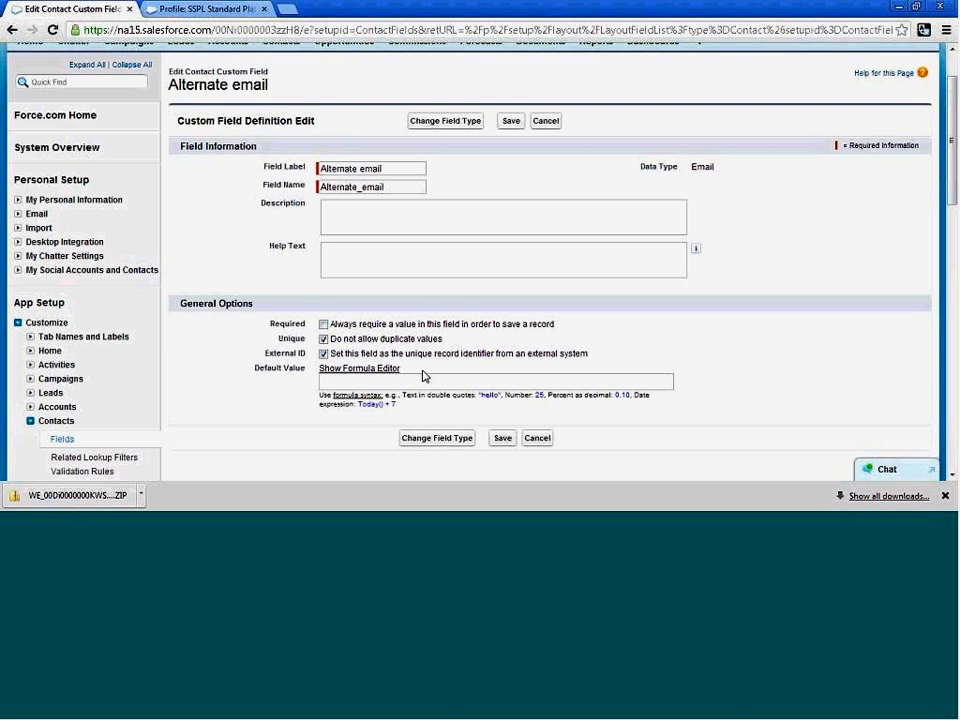
click(503, 440)
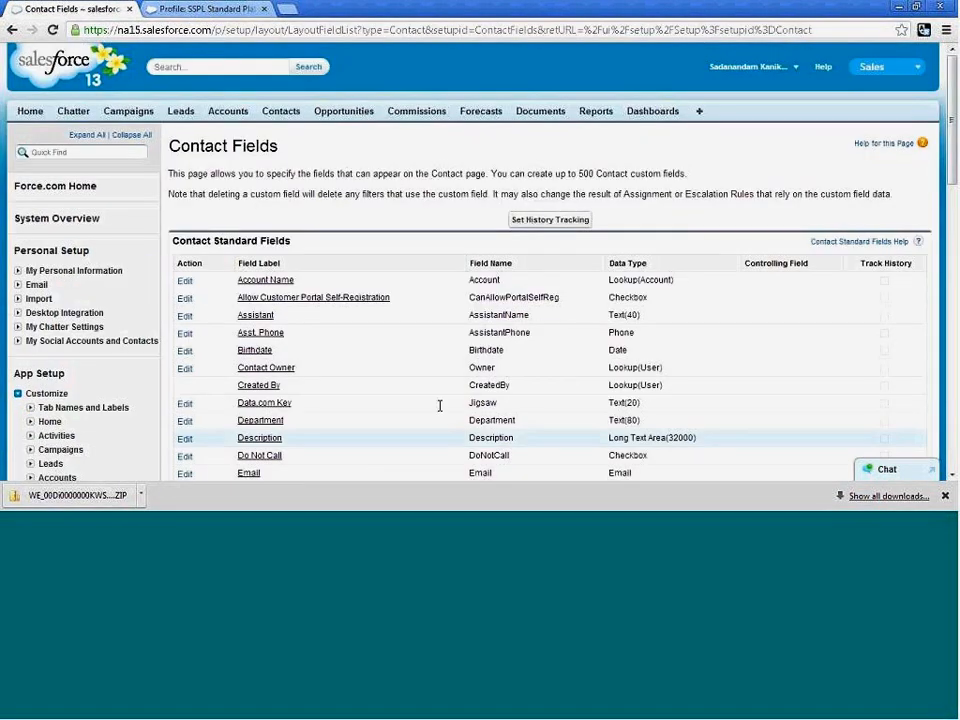
Remove the always-required setting from the Validity contact field and save it.
scroll(439, 405, down, 5)
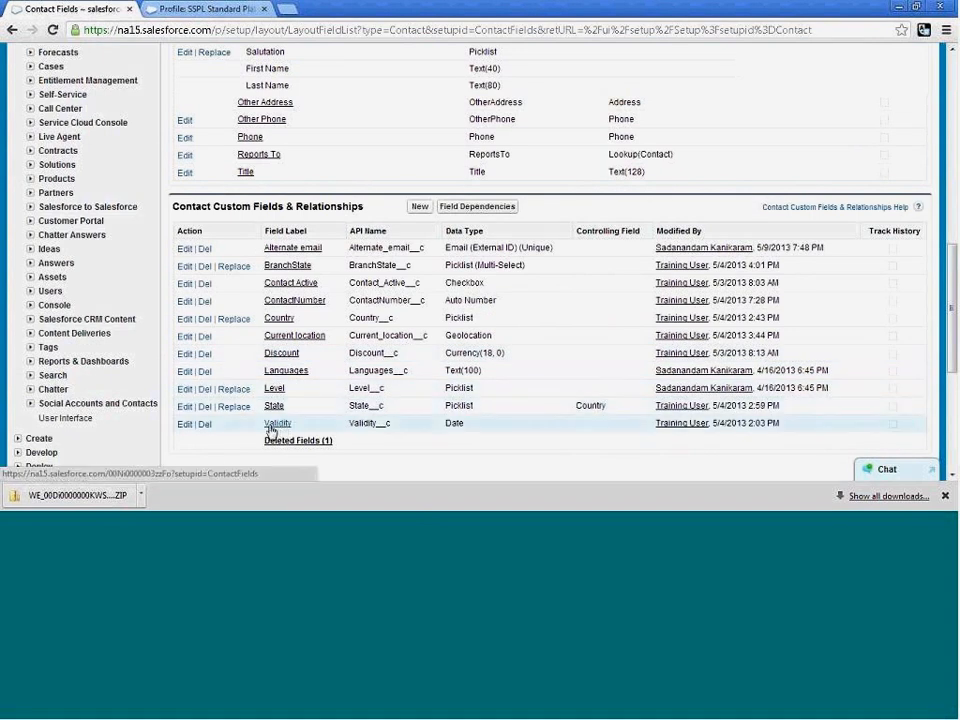
click(180, 428)
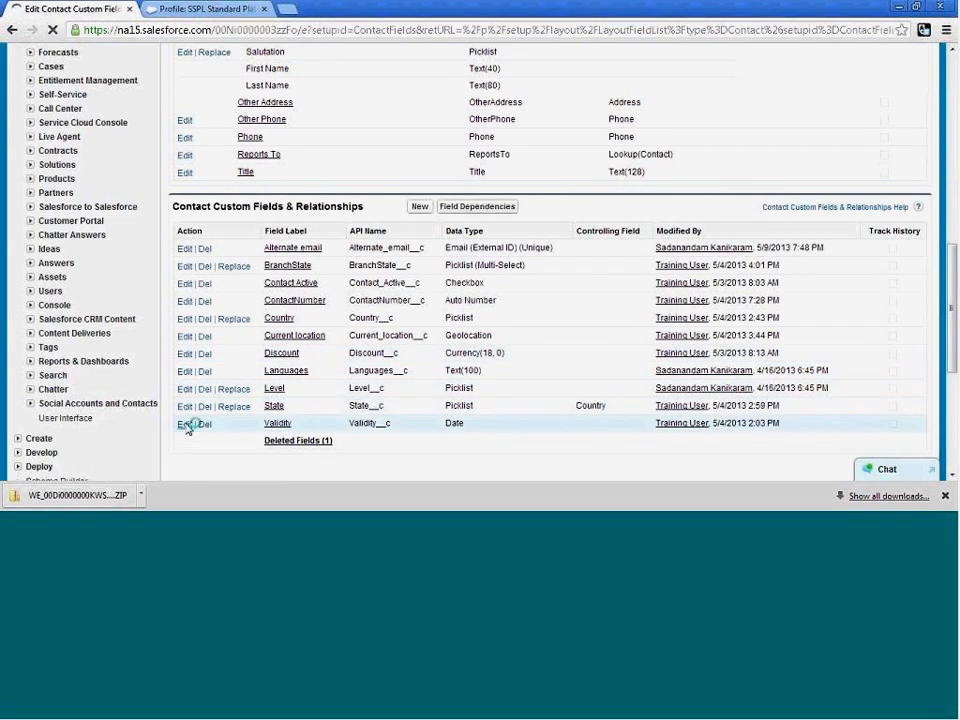
scroll(413, 391, down, 1)
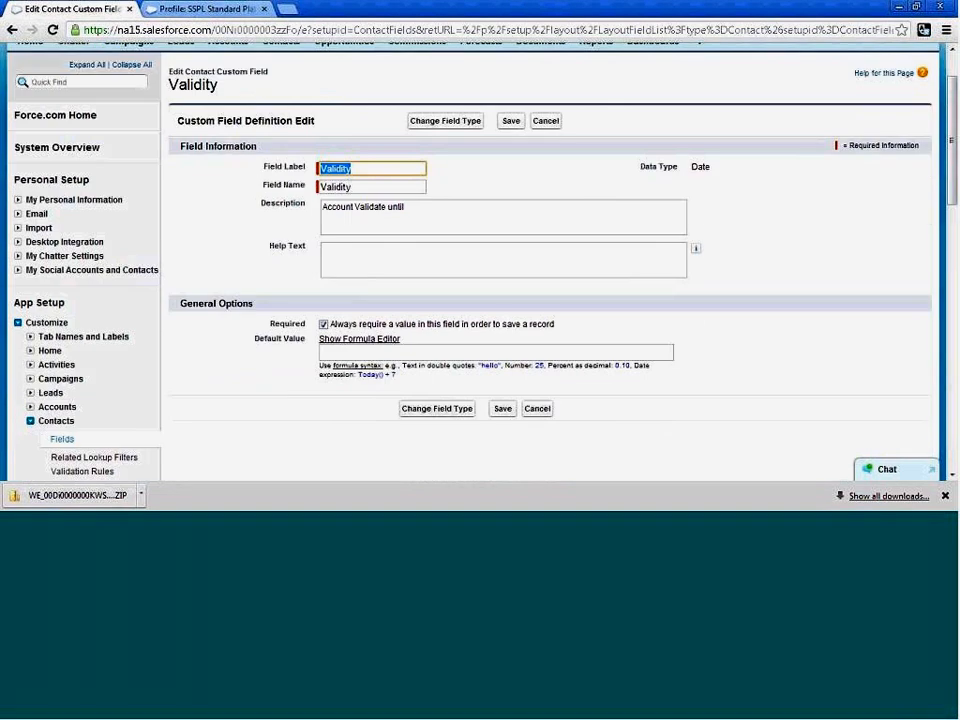
click(326, 326)
click(500, 410)
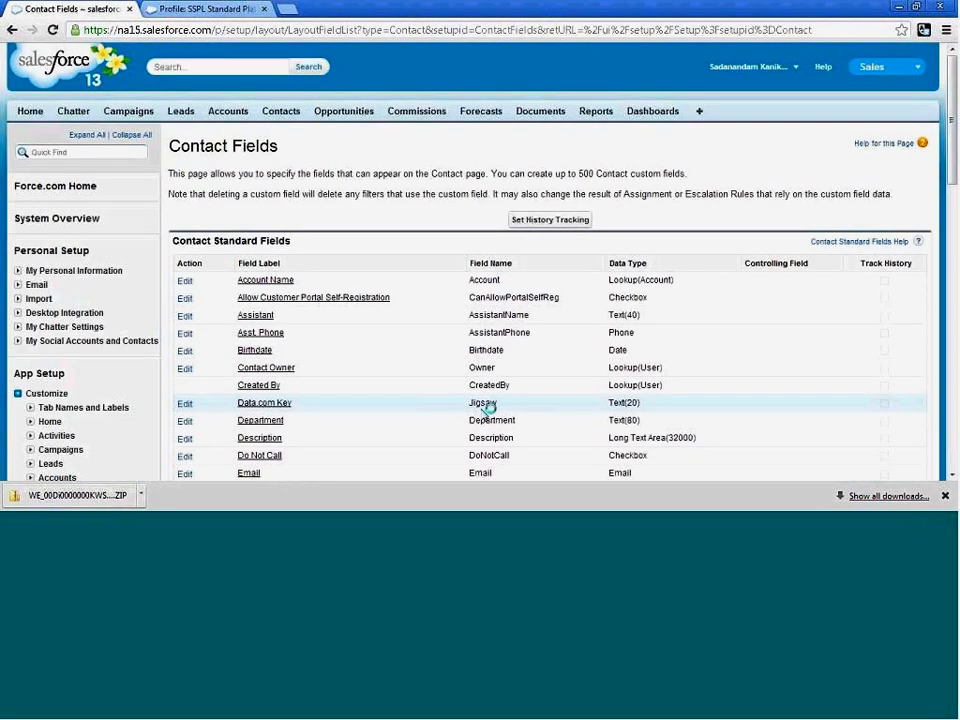
Turn off the Required option for the Discount contact field and save the change.
scroll(364, 329, down, 3)
scroll(364, 329, down, 5)
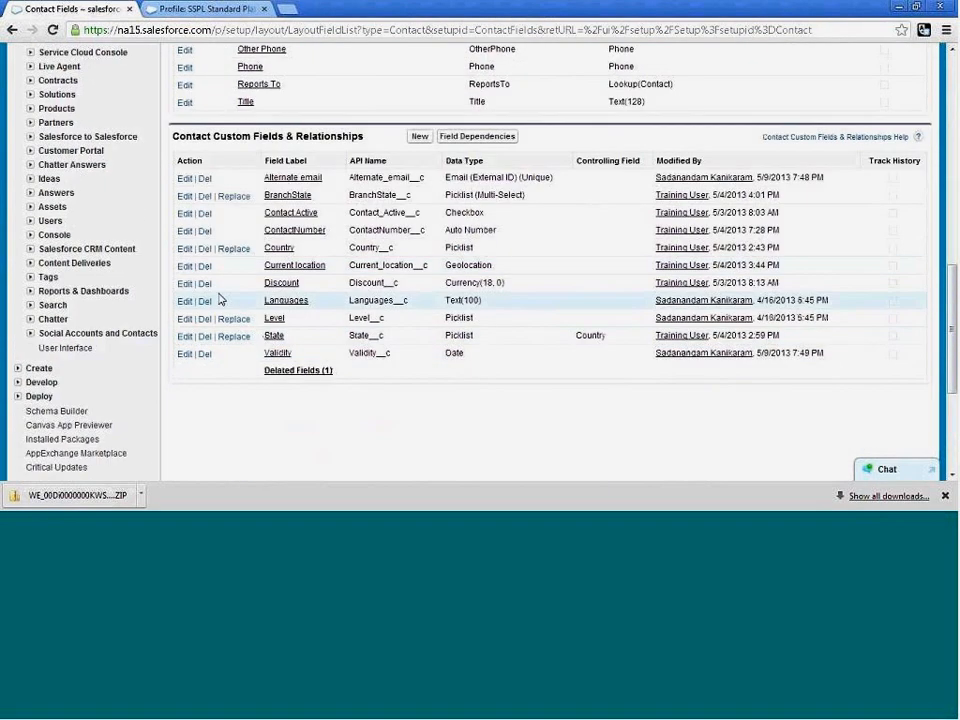
click(184, 283)
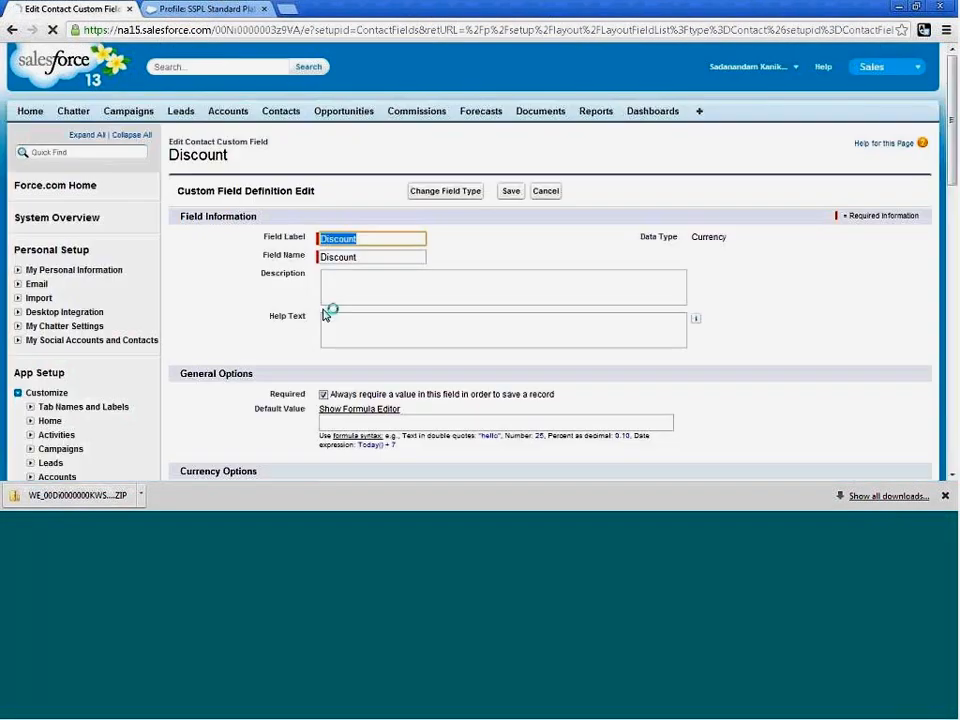
scroll(428, 345, down, 3)
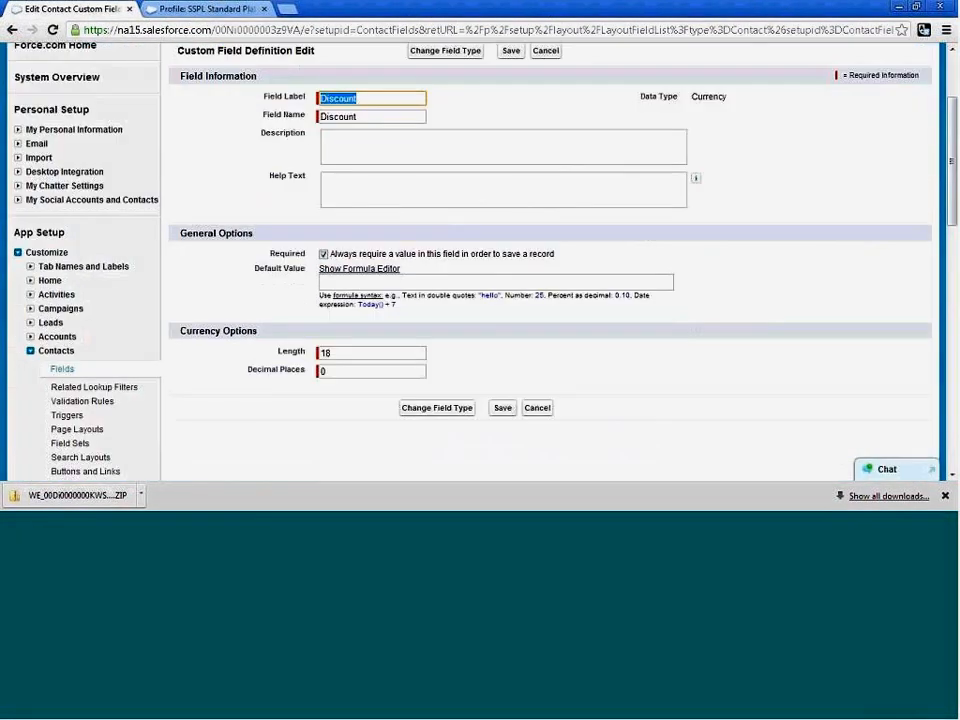
click(324, 255)
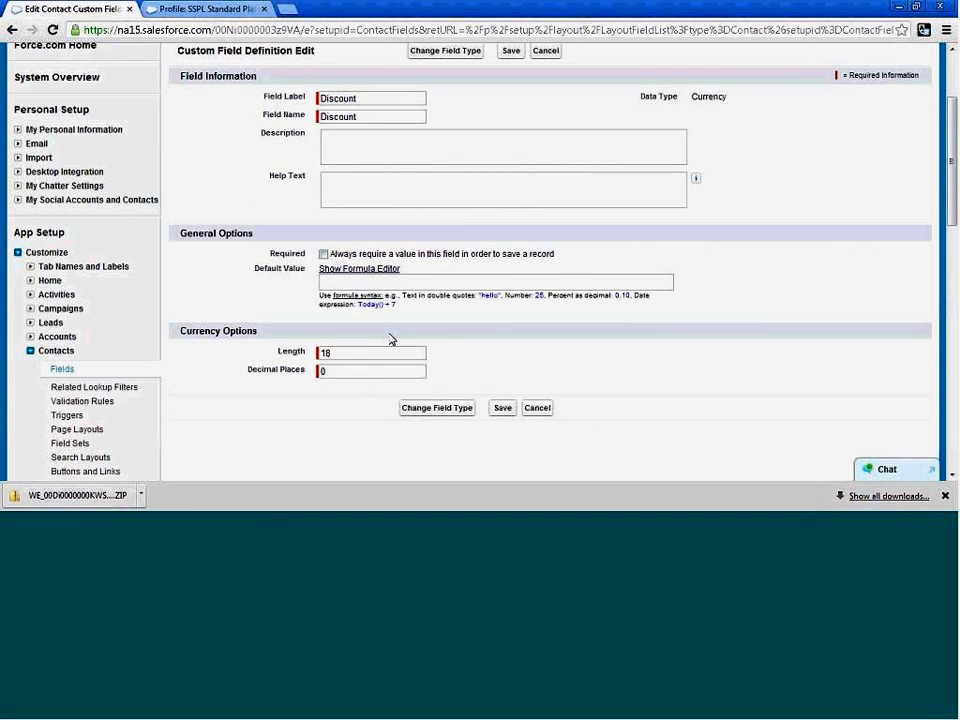
click(500, 407)
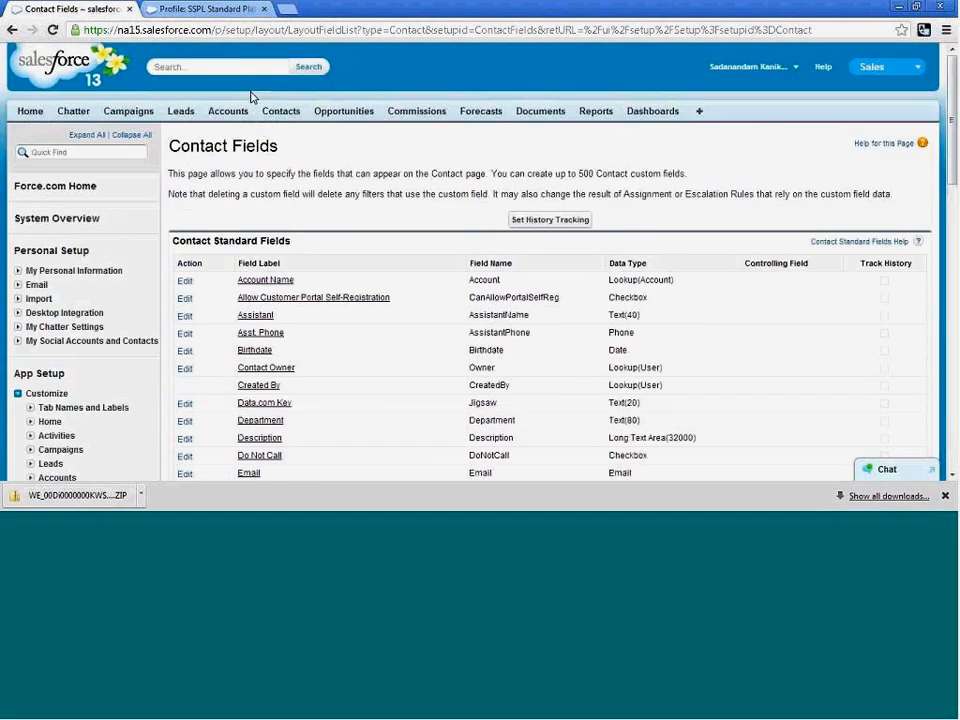
Open the recent lead belonging to Farmers Coop. of Florida and show its lead details.
click(184, 116)
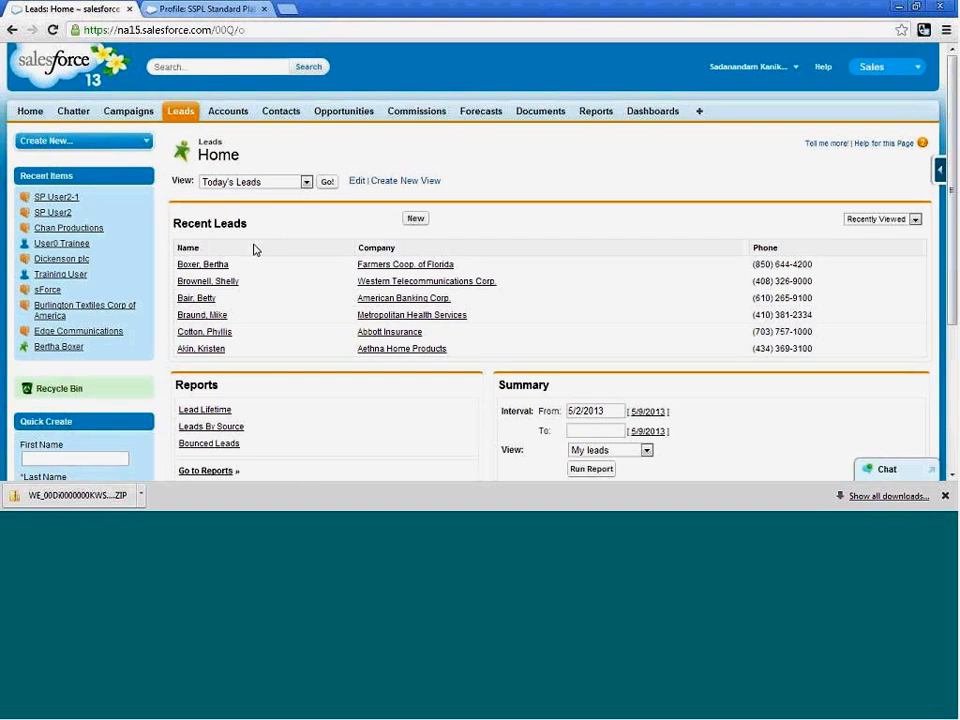
click(210, 265)
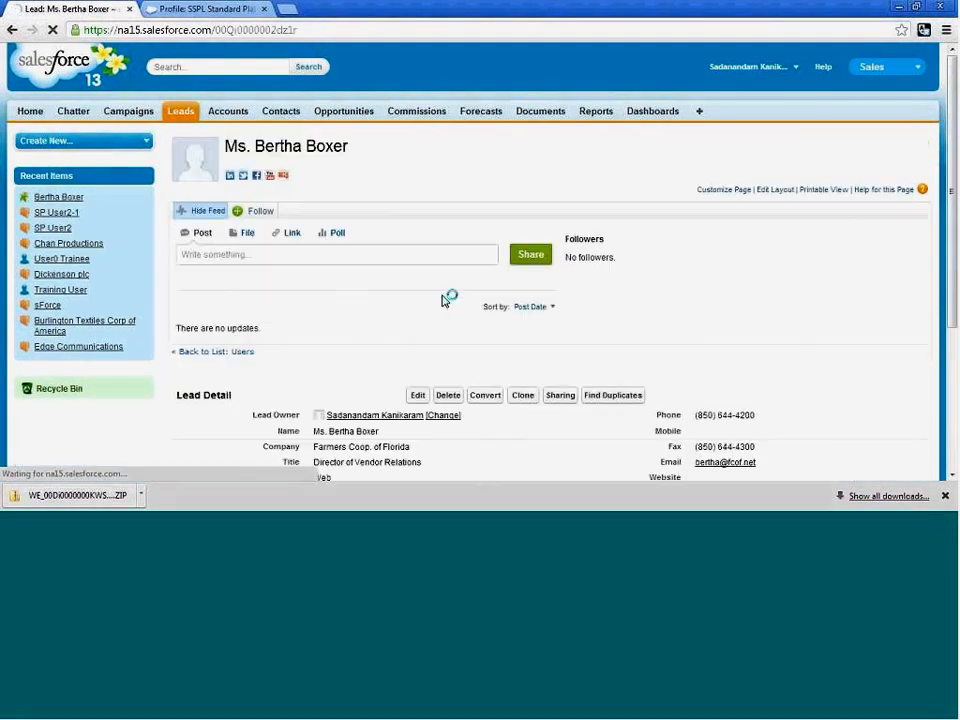
scroll(550, 314, down, 2)
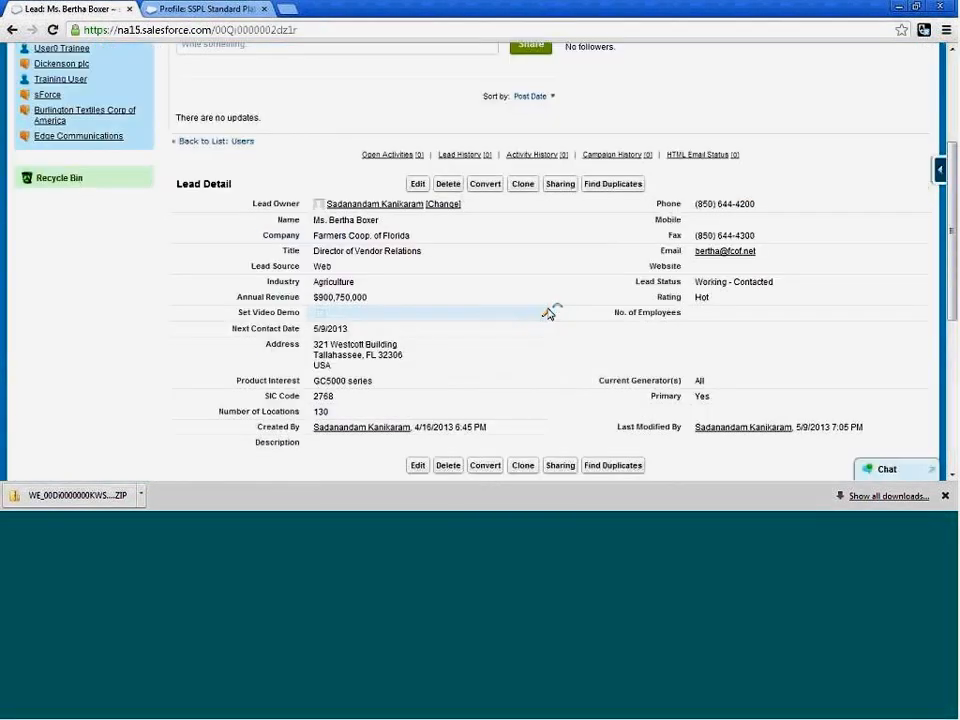
Convert the lead into a new Farmers Coop. of Florida account and opportunity, with Email as the task subject.
click(487, 188)
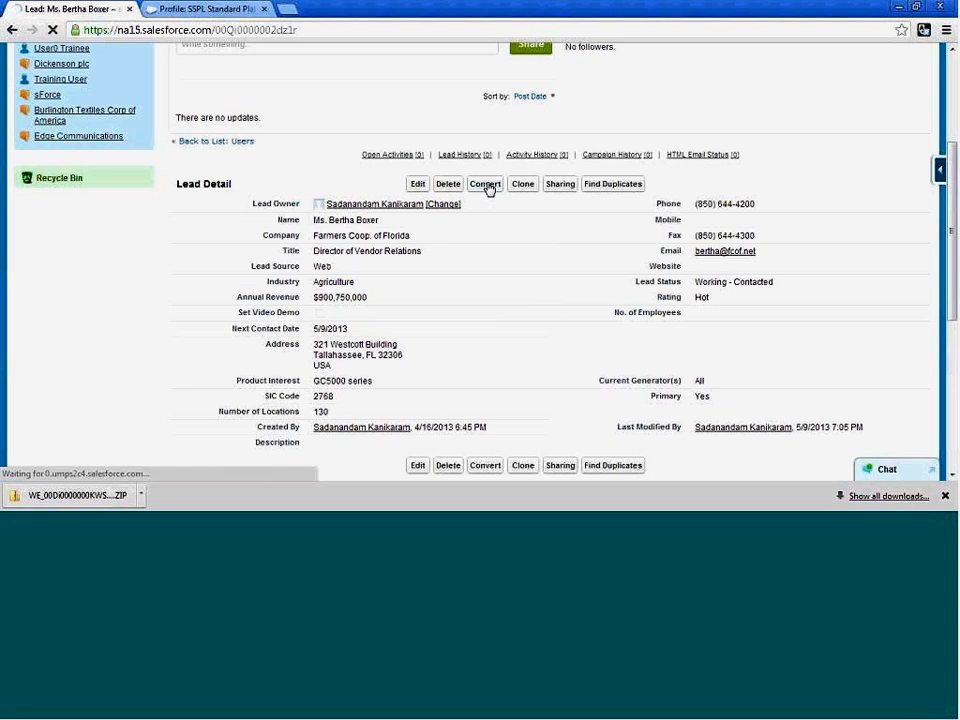
scroll(500, 280, down, 1)
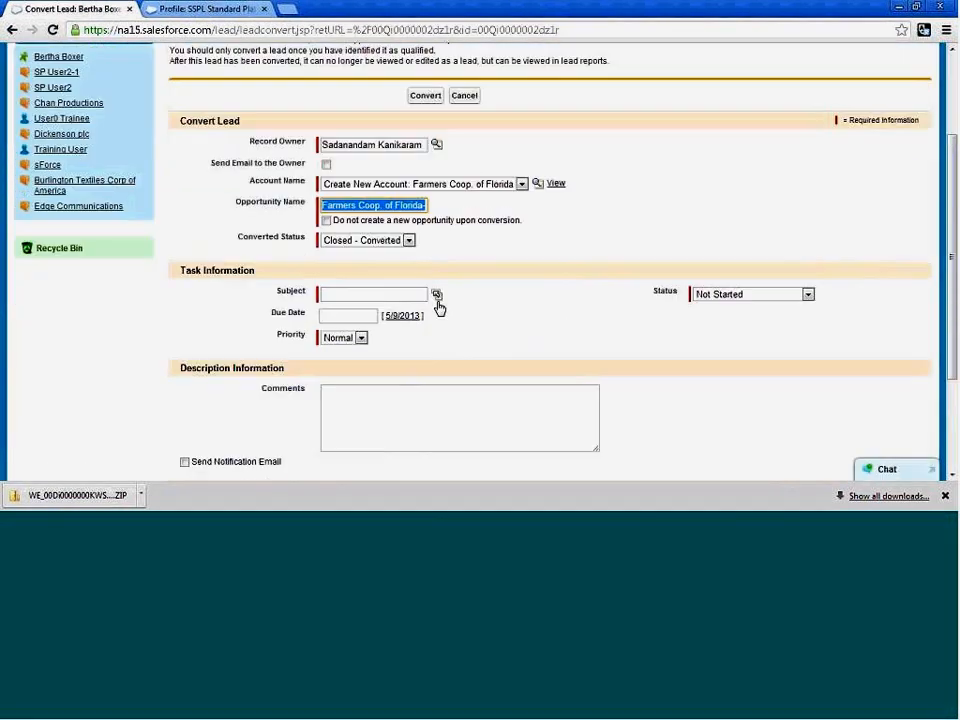
click(436, 294)
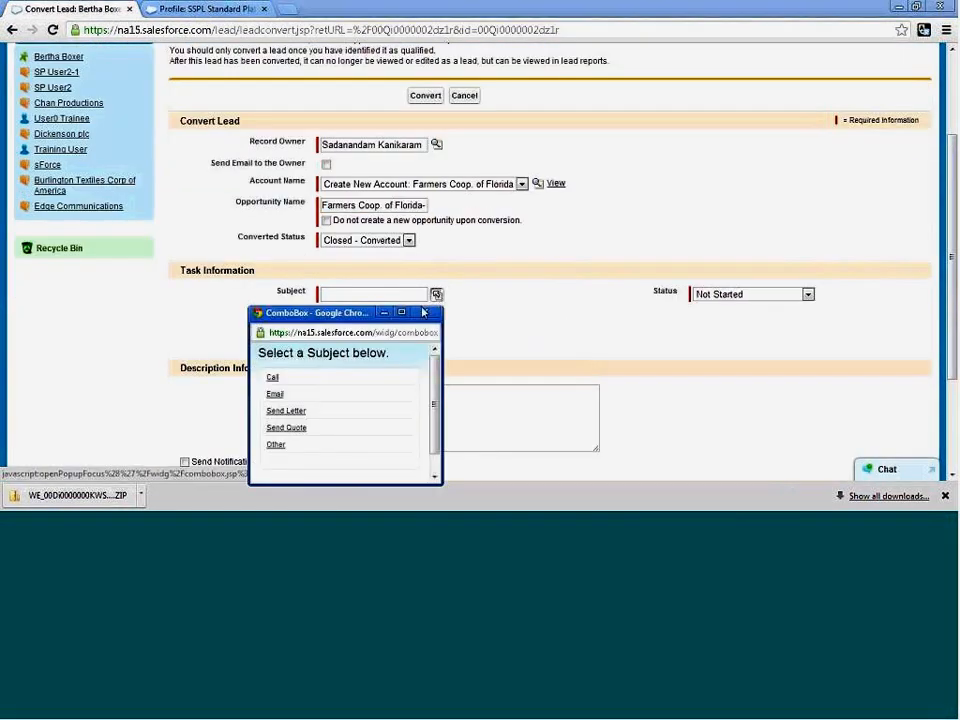
click(274, 394)
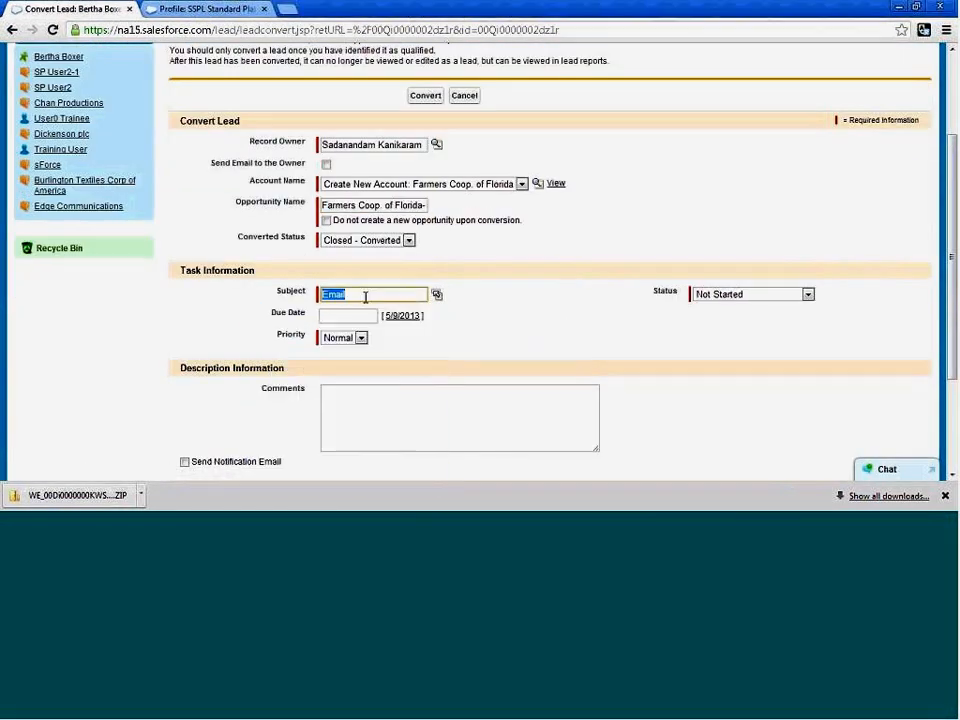
click(425, 96)
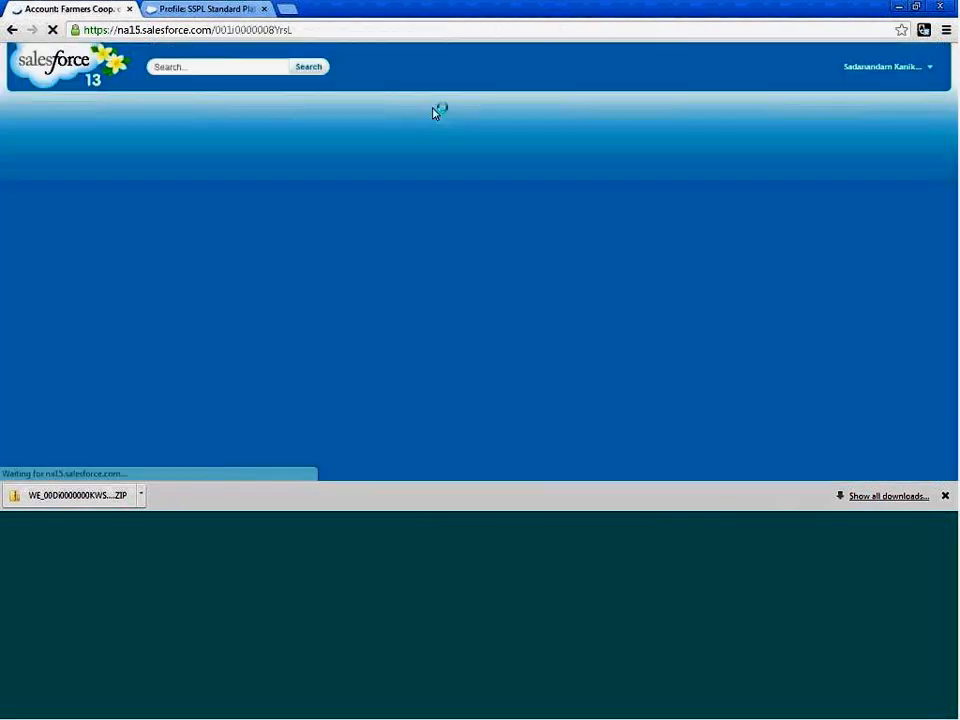
Look through the new Farmers Coop. of Florida account's details and related contacts.
scroll(514, 287, down, 5)
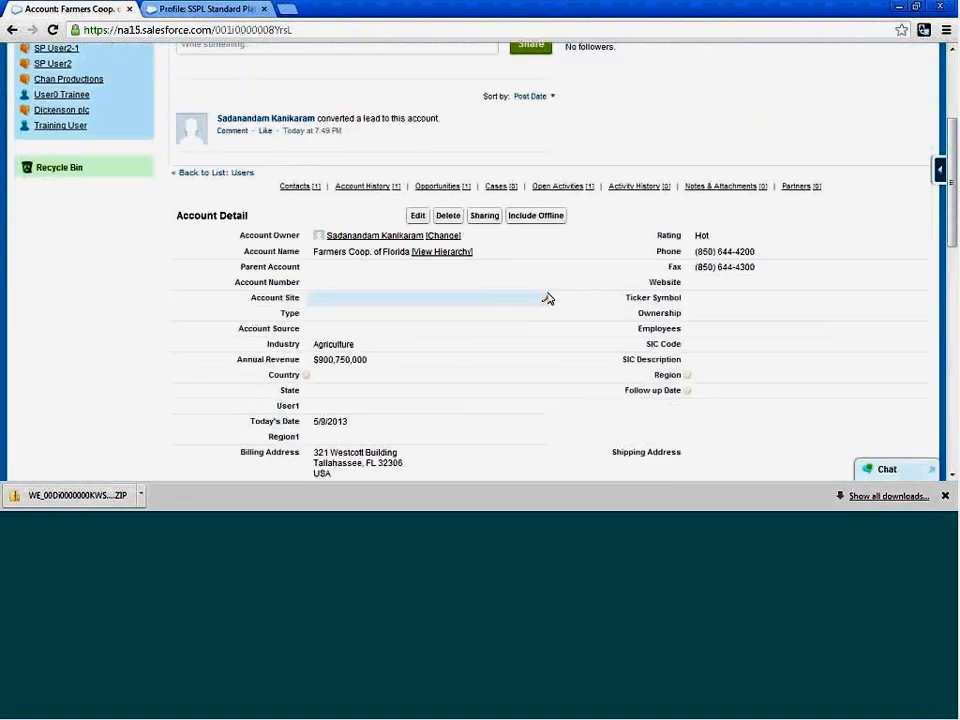
scroll(536, 297, down, 5)
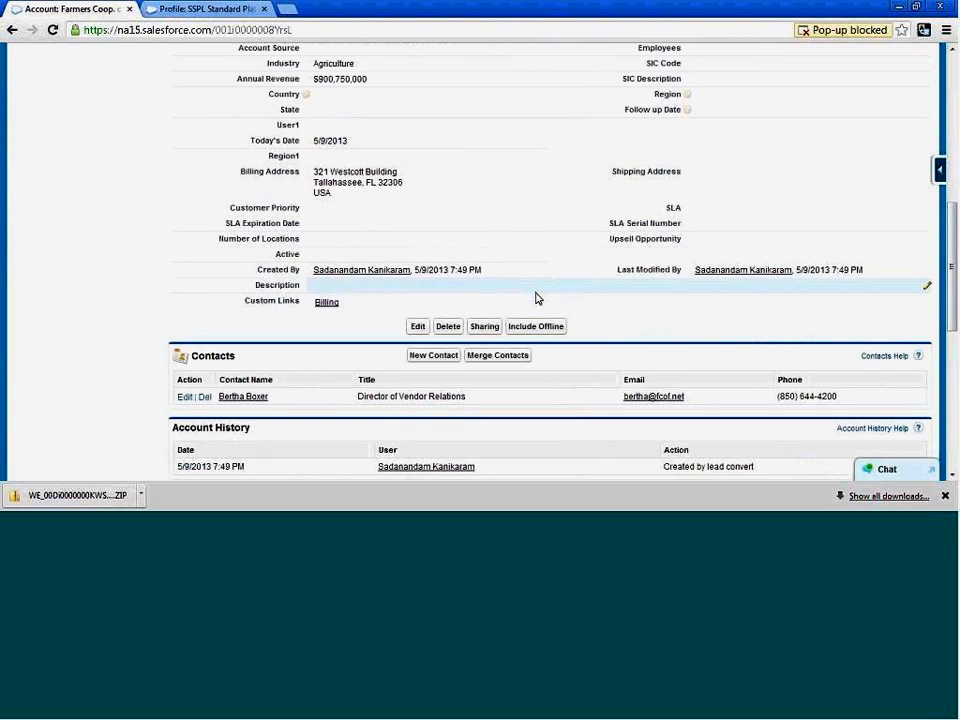
scroll(536, 297, up, 3)
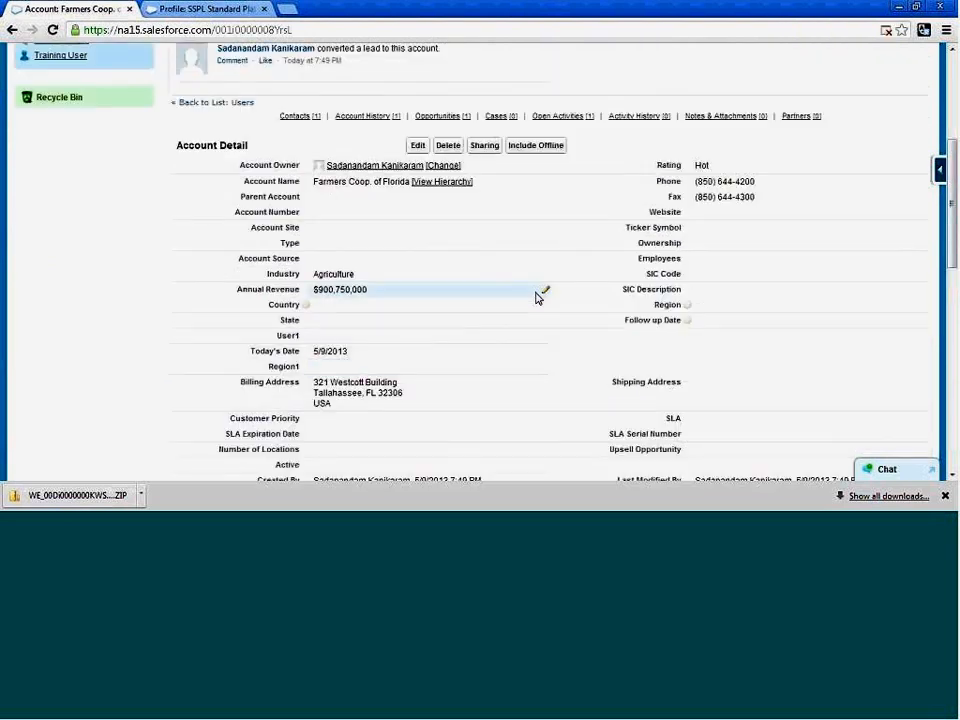
scroll(536, 297, up, 5)
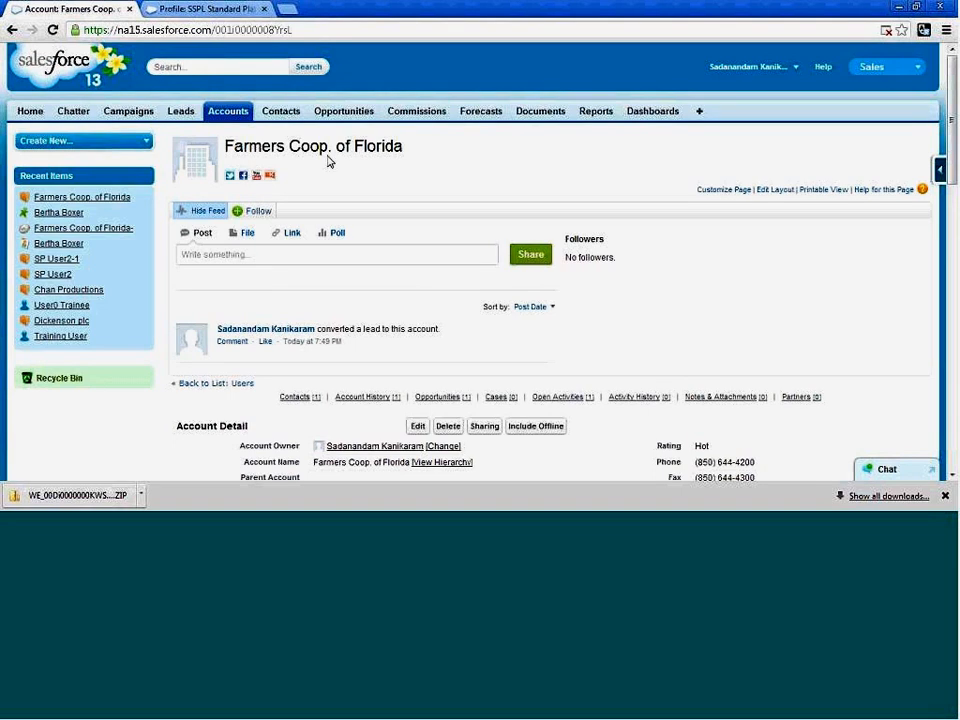
Open the contact created from the converted lead, check its details and open the record for editing.
click(292, 114)
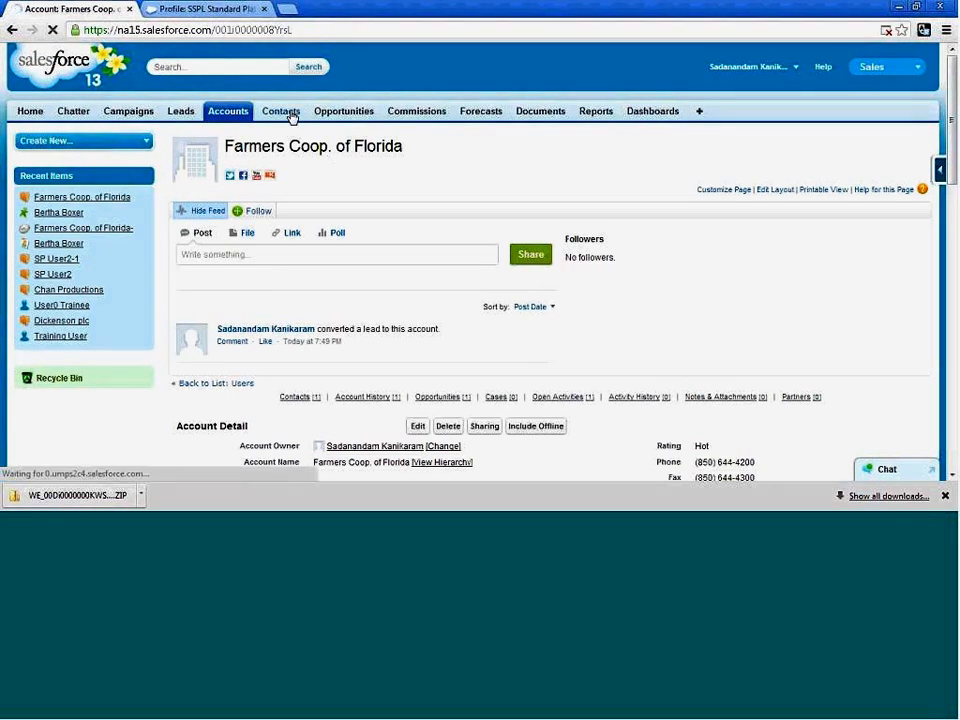
click(214, 264)
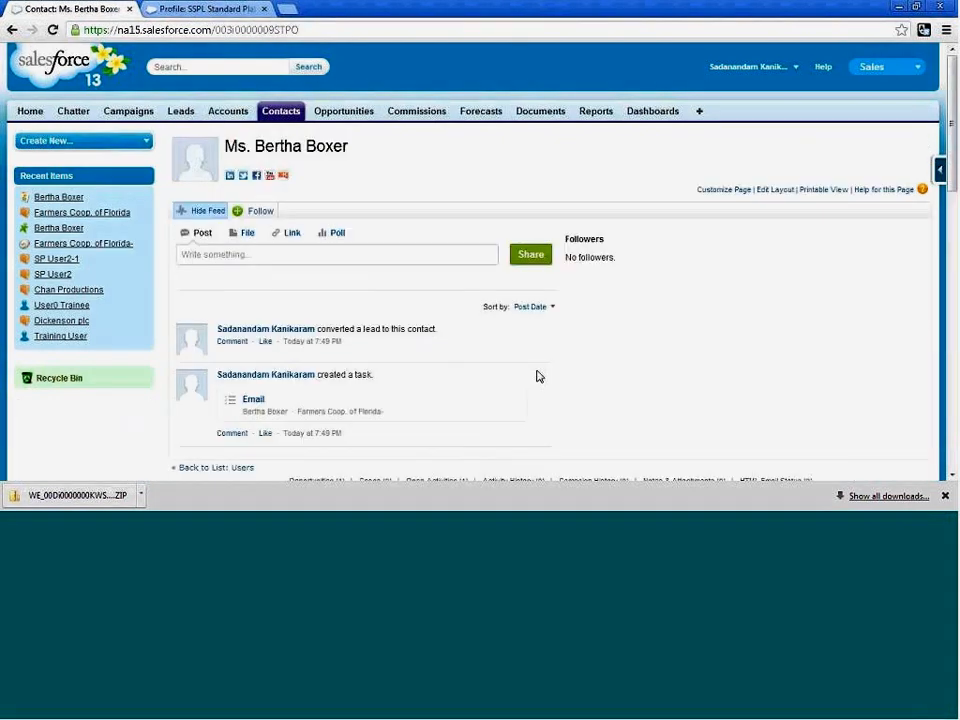
scroll(414, 360, down, 4)
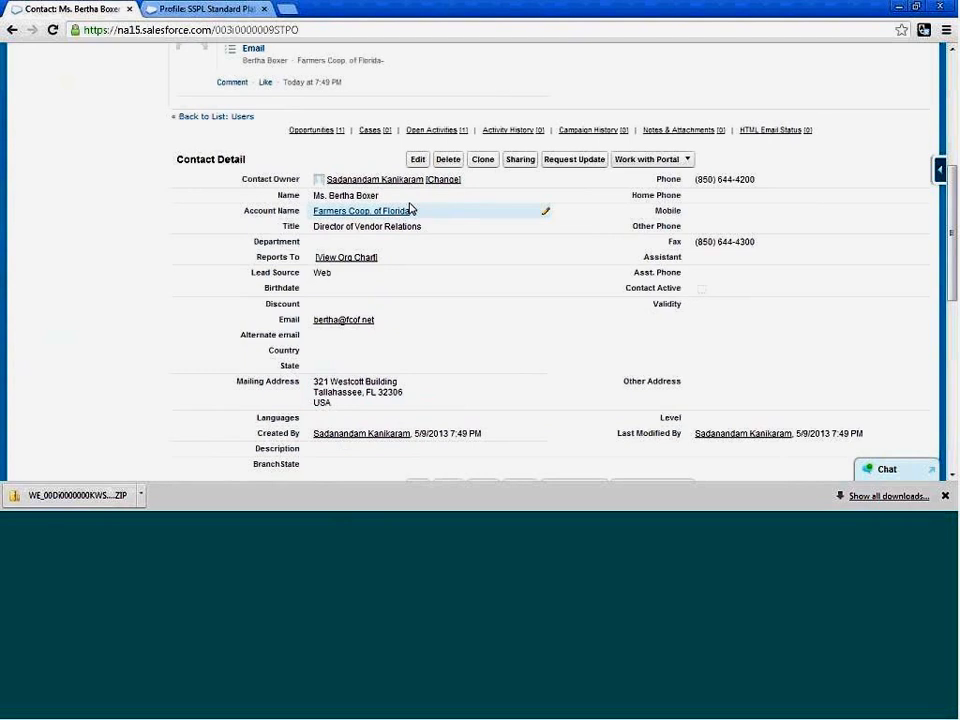
click(418, 161)
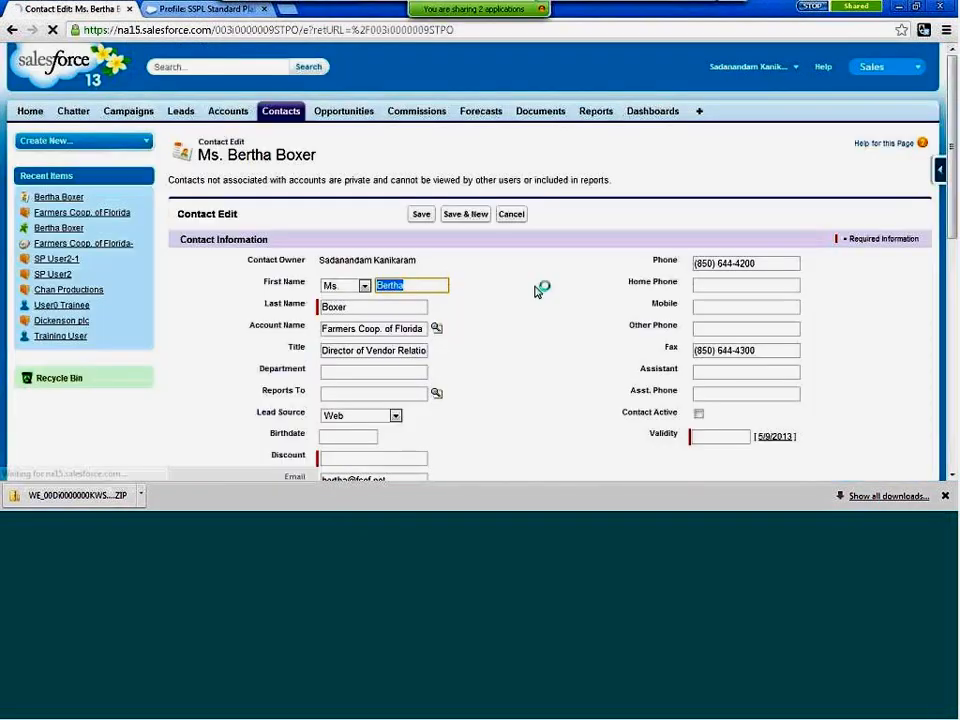
Review the converted contact's edit form, checking the required Discount and Validity fields and the Alternate email field.
scroll(621, 279, down, 3)
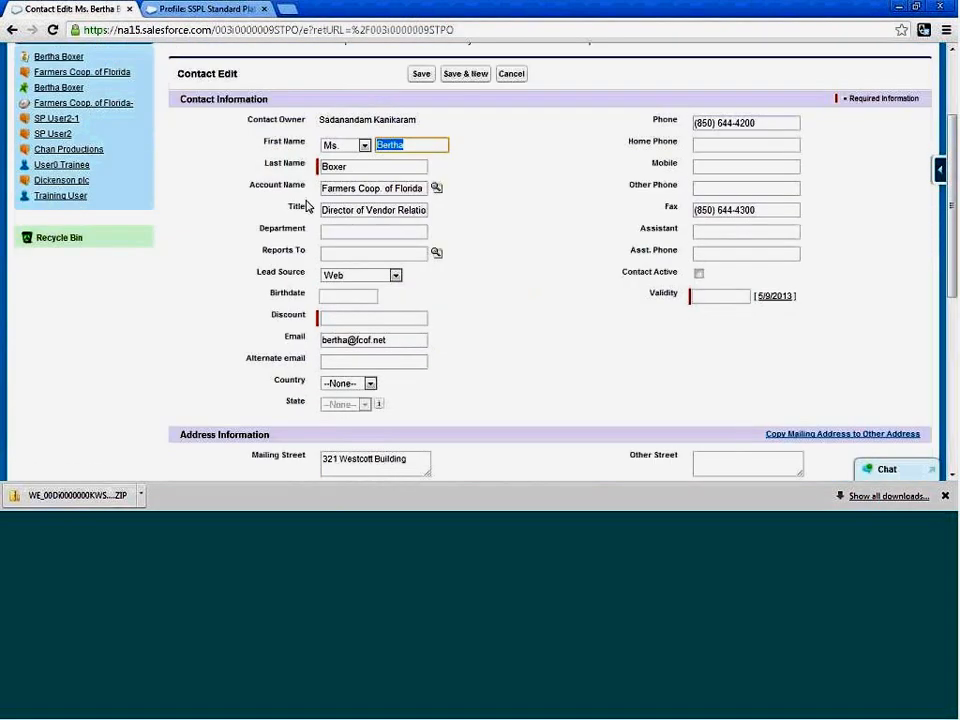
click(358, 360)
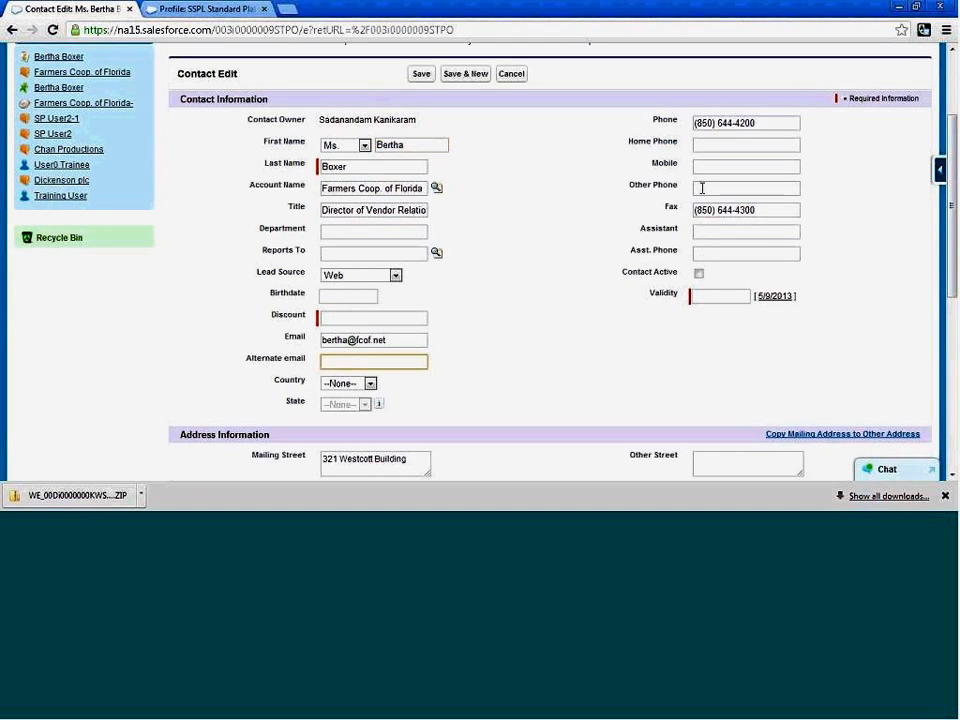
click(699, 293)
click(491, 302)
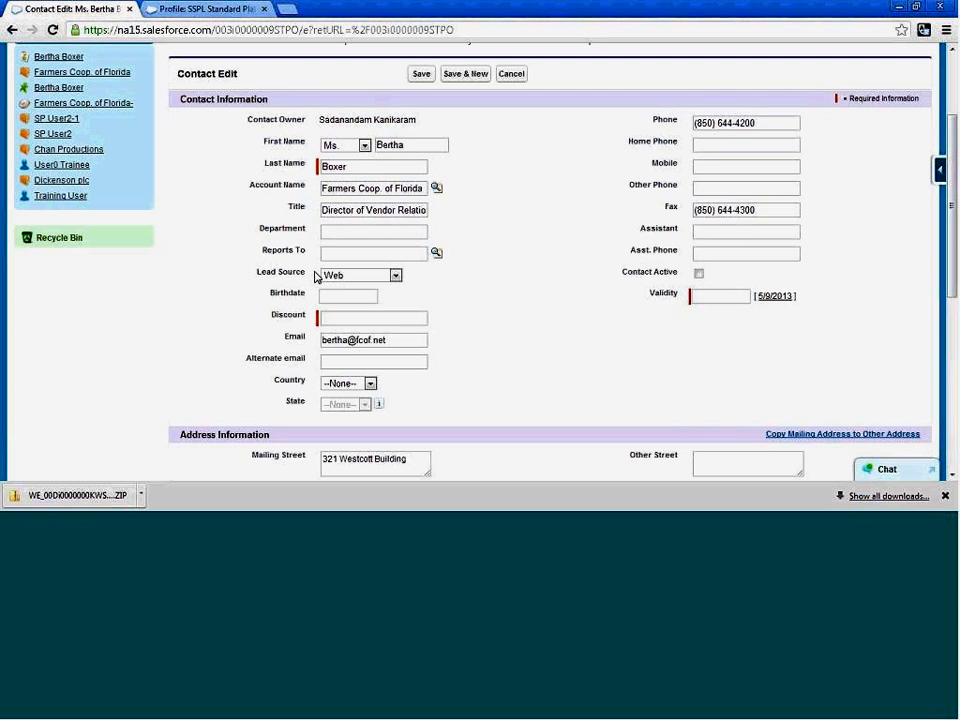
click(349, 319)
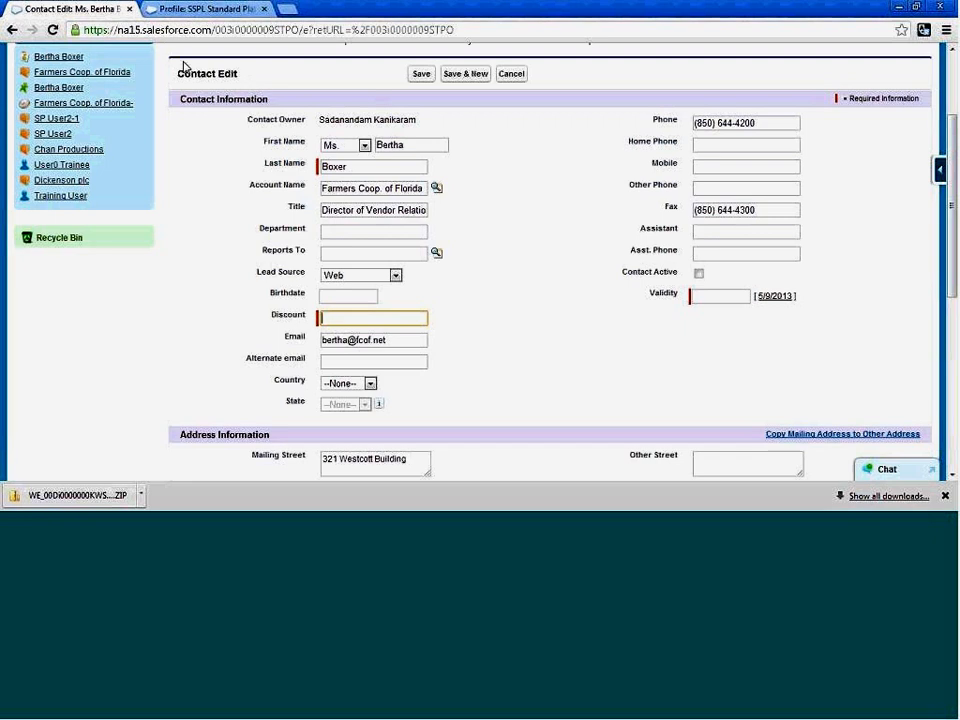
scroll(258, 275, up, 3)
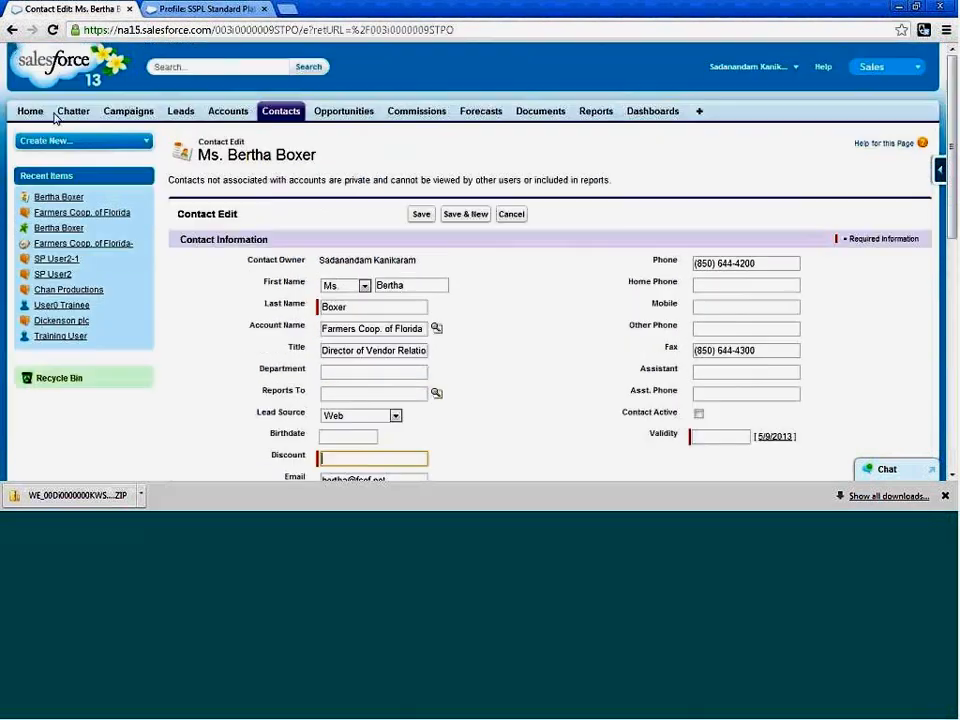
Leave the contact's edit form without saving and return to the Contact Fields setup page.
click(12, 30)
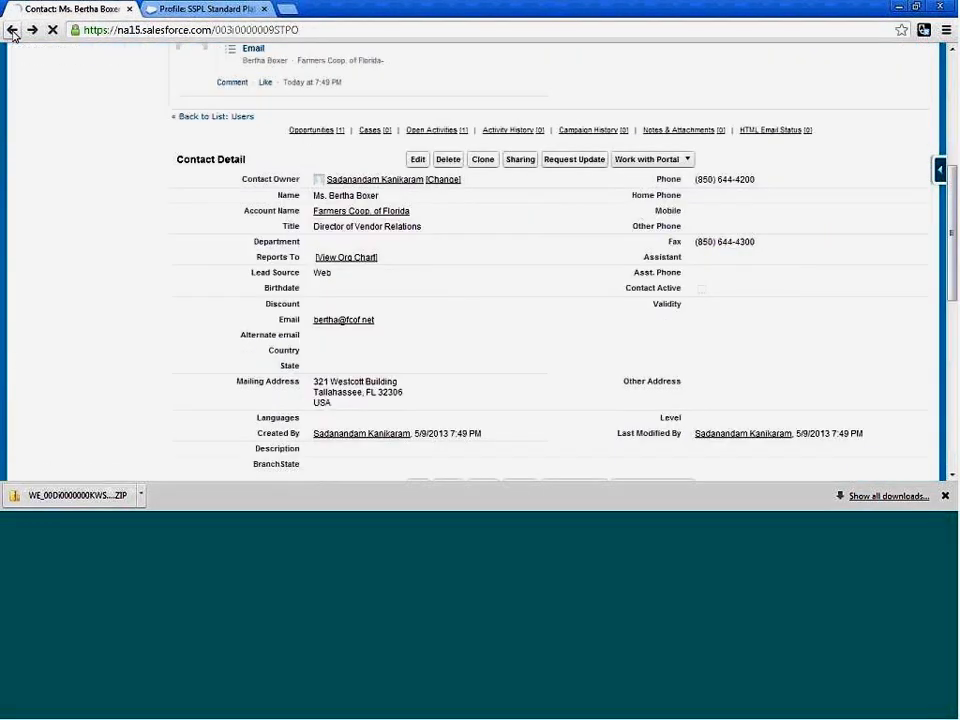
click(12, 30)
click(12, 30)
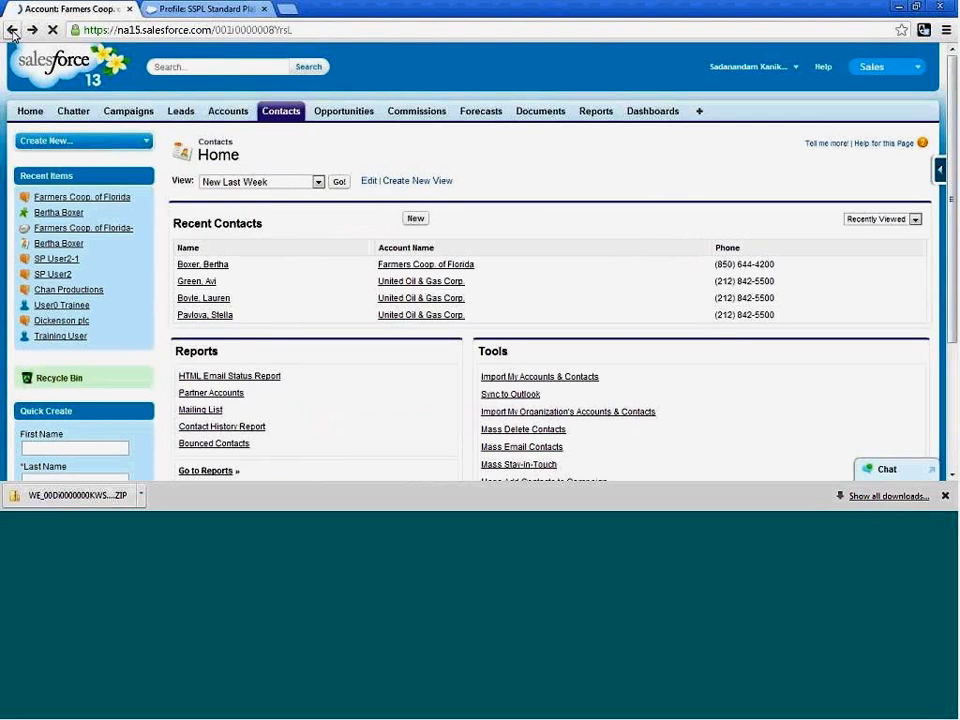
click(12, 30)
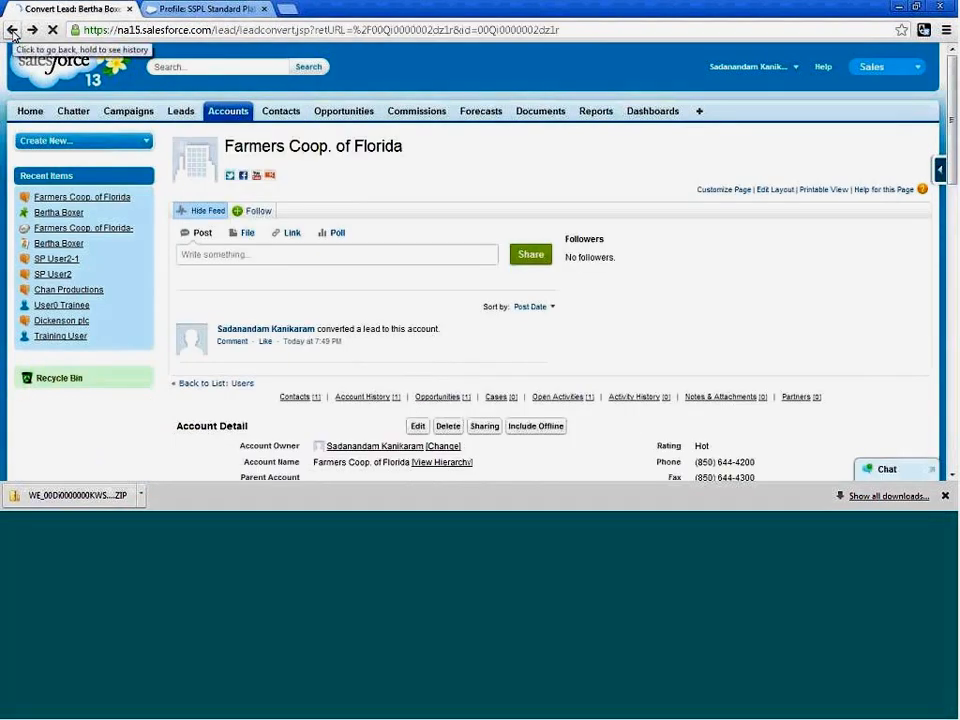
click(12, 30)
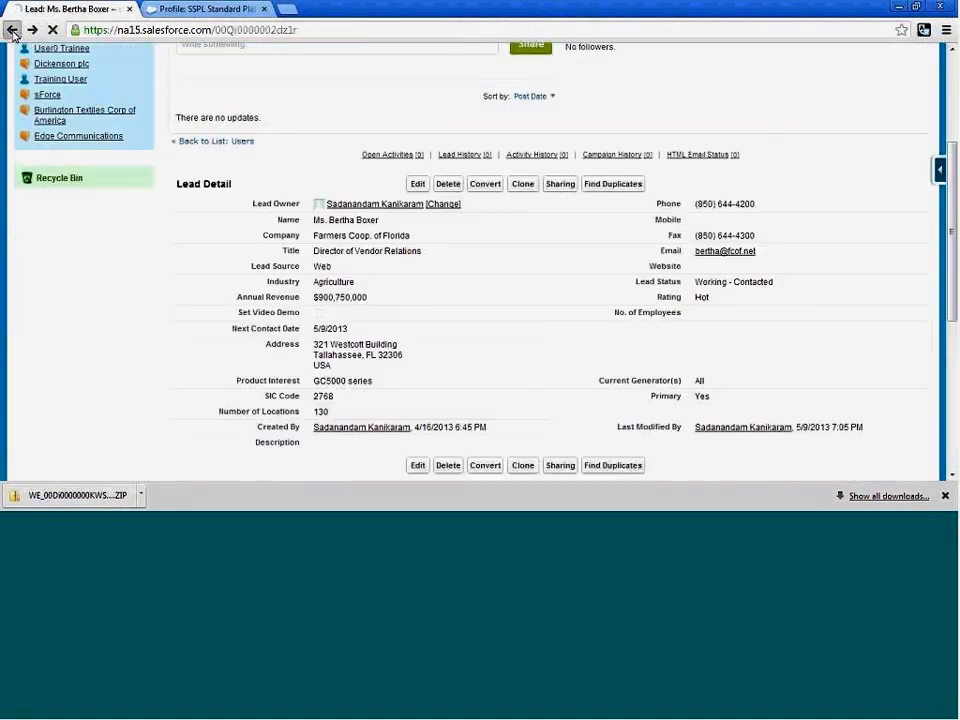
click(12, 30)
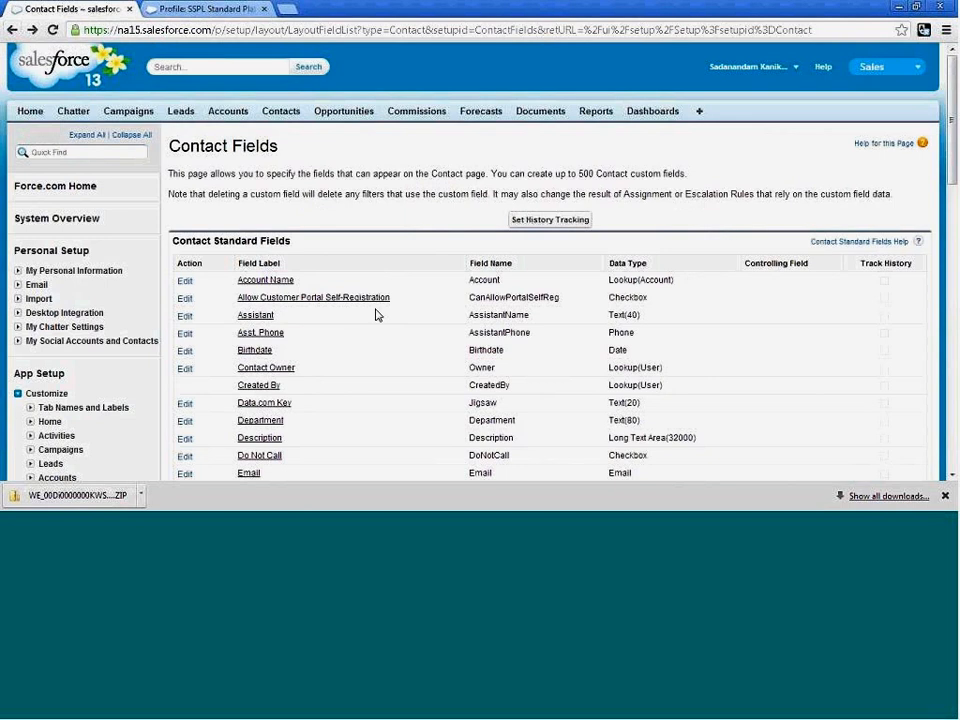
Make the contact custom field Validity always require a value, accept the integration impact and save the field definition.
scroll(381, 323, down, 10)
scroll(381, 323, down, 3)
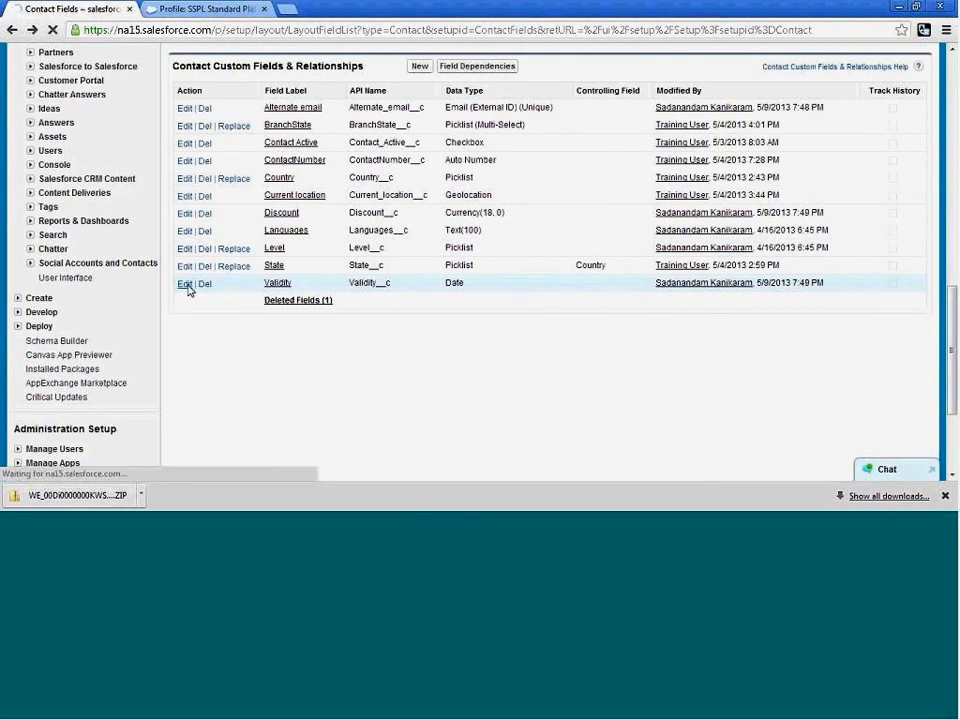
click(188, 288)
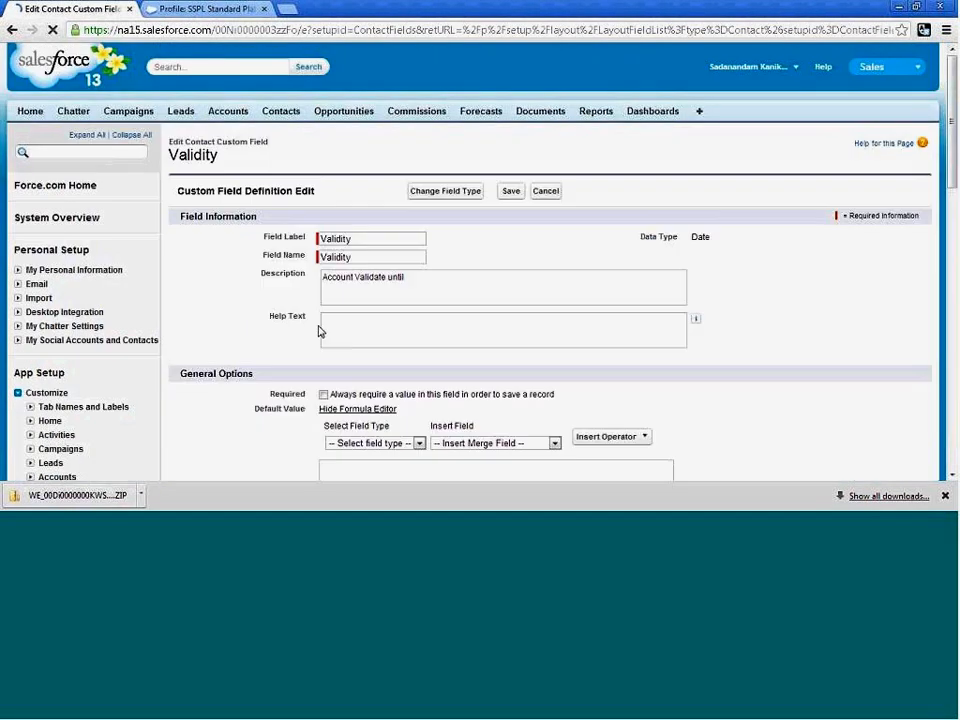
scroll(320, 331, down, 1)
click(323, 324)
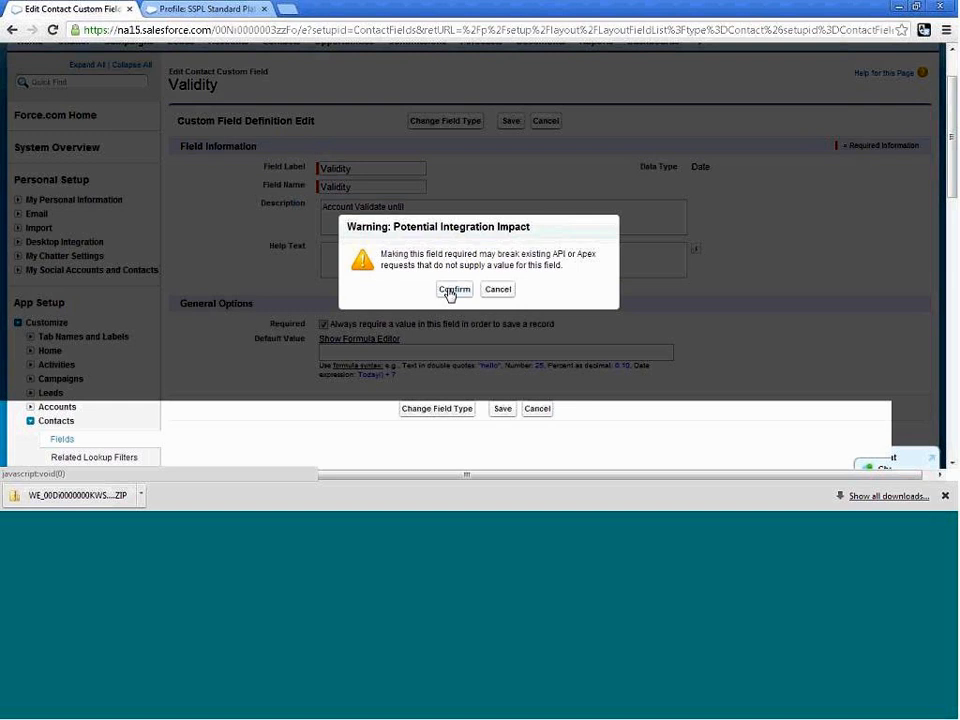
click(451, 290)
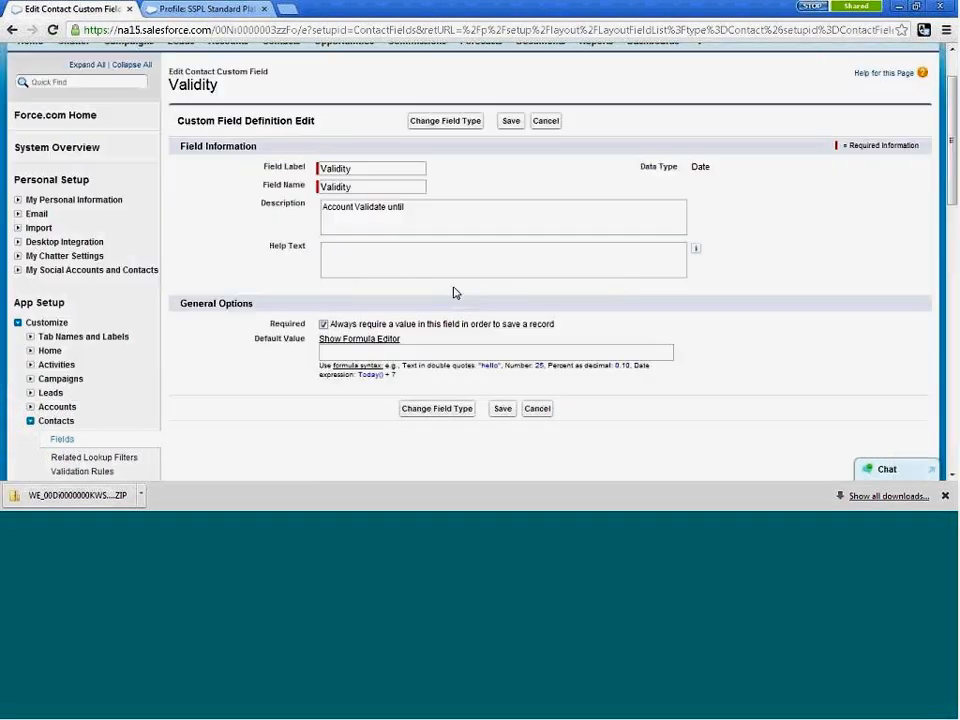
click(511, 122)
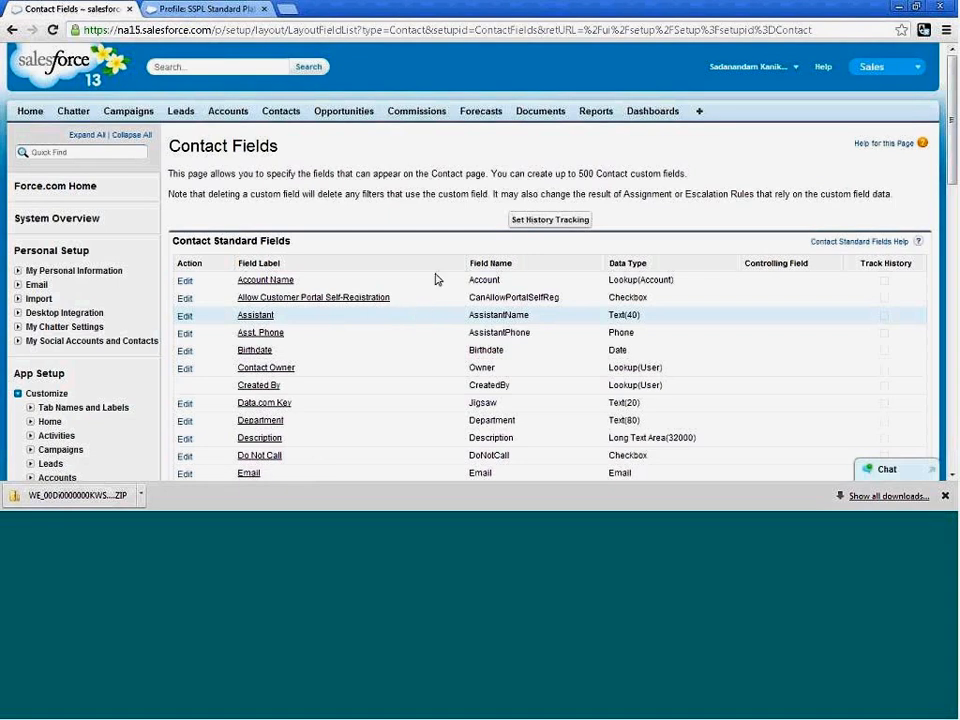
Open the recent contact of Farmers Coop. of Florida and check the Validity field in its contact details.
click(274, 116)
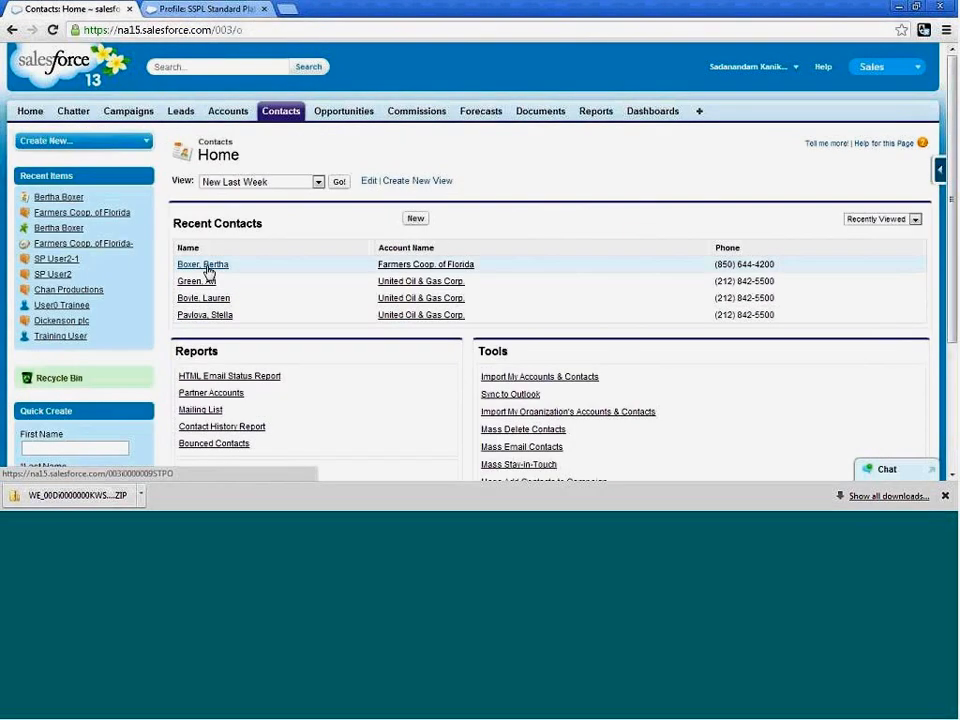
click(208, 271)
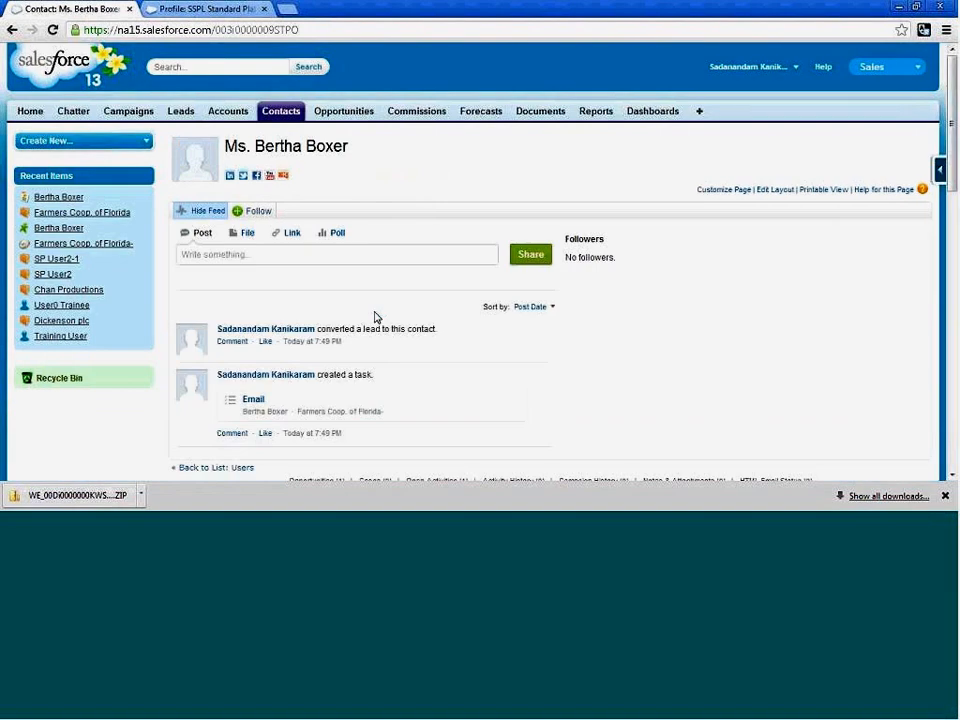
scroll(375, 317, down, 5)
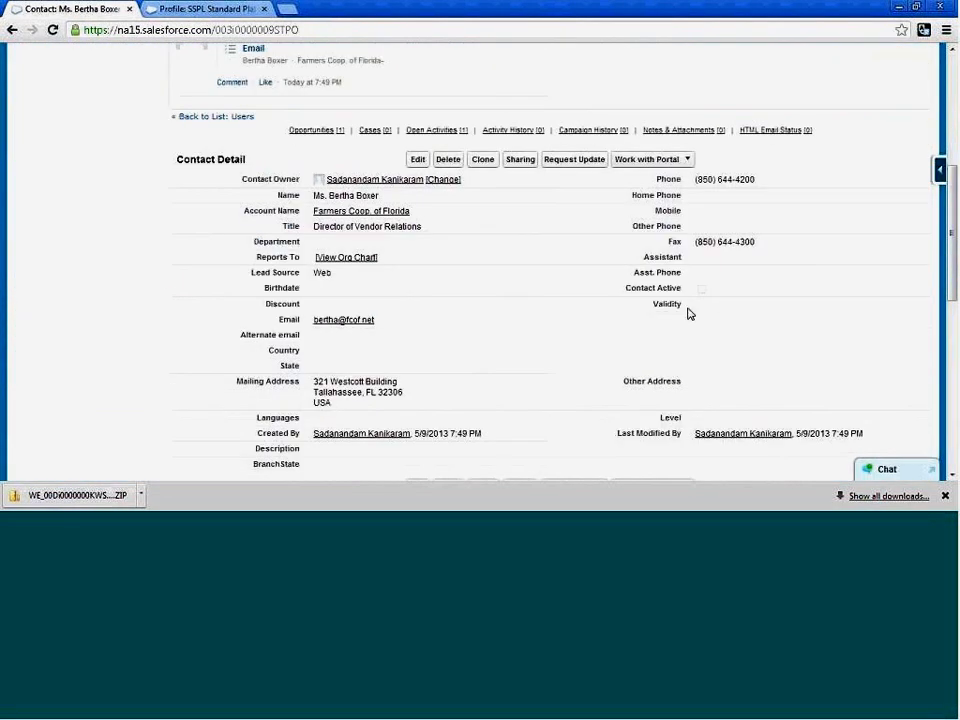
scroll(696, 306, up, 3)
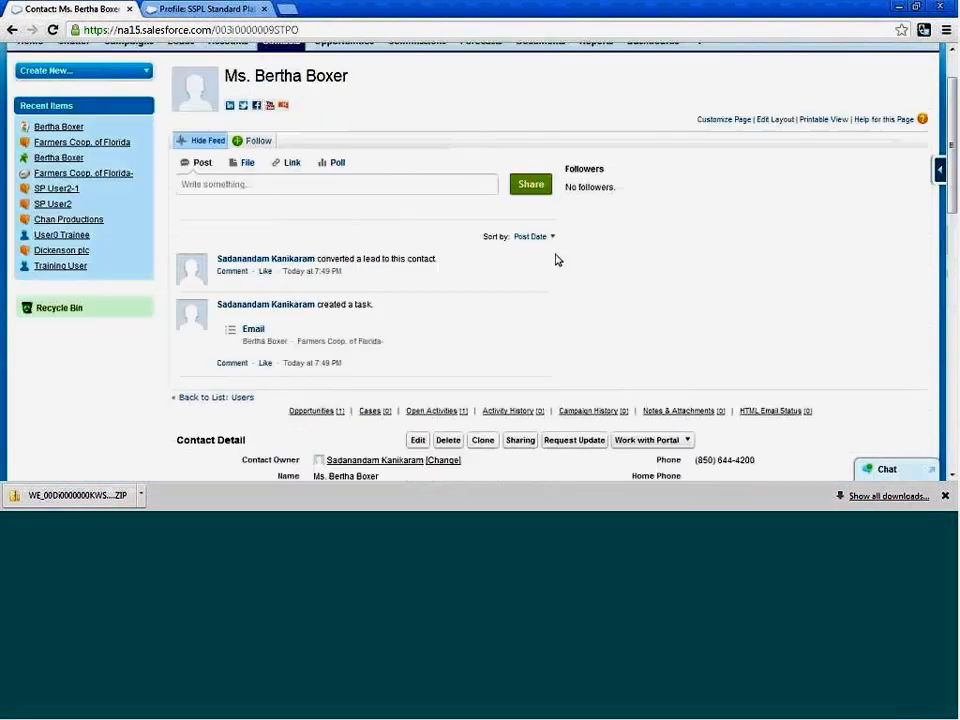
scroll(480, 250, up, 2)
Open the recent American Banking Corp. lead and try to convert it into a new account and opportunity, with Email as the task subject.
click(182, 113)
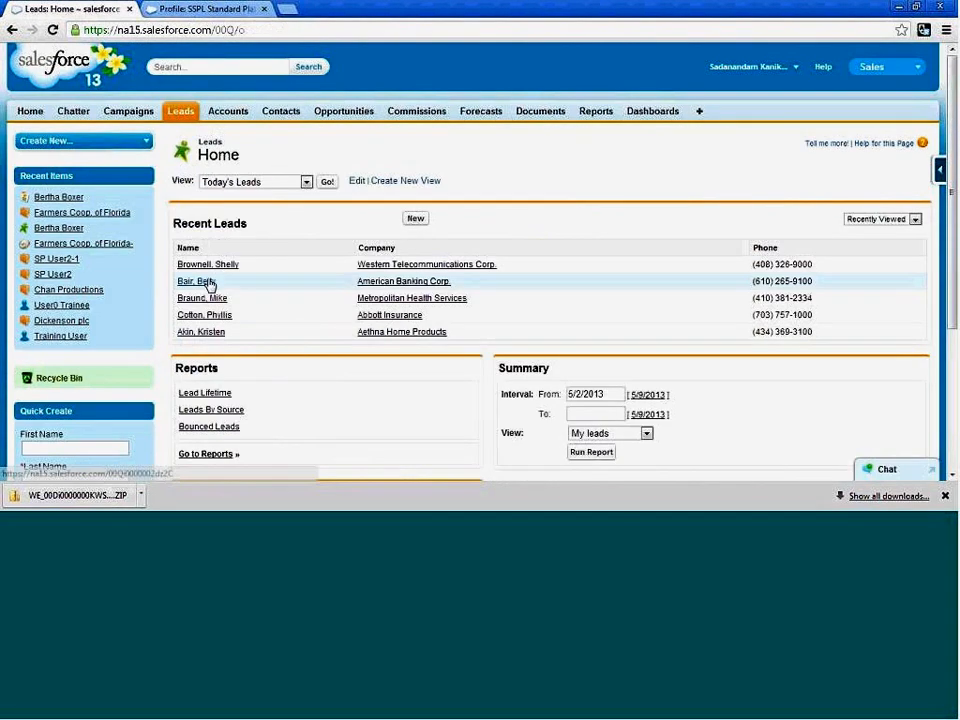
click(208, 283)
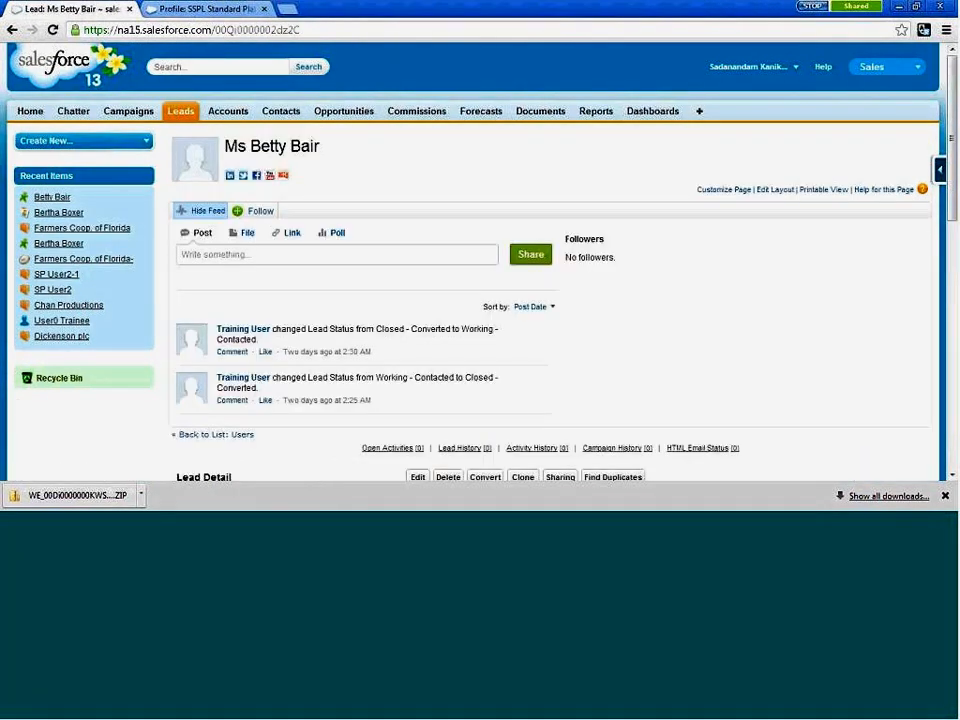
scroll(495, 335, down, 2)
click(492, 339)
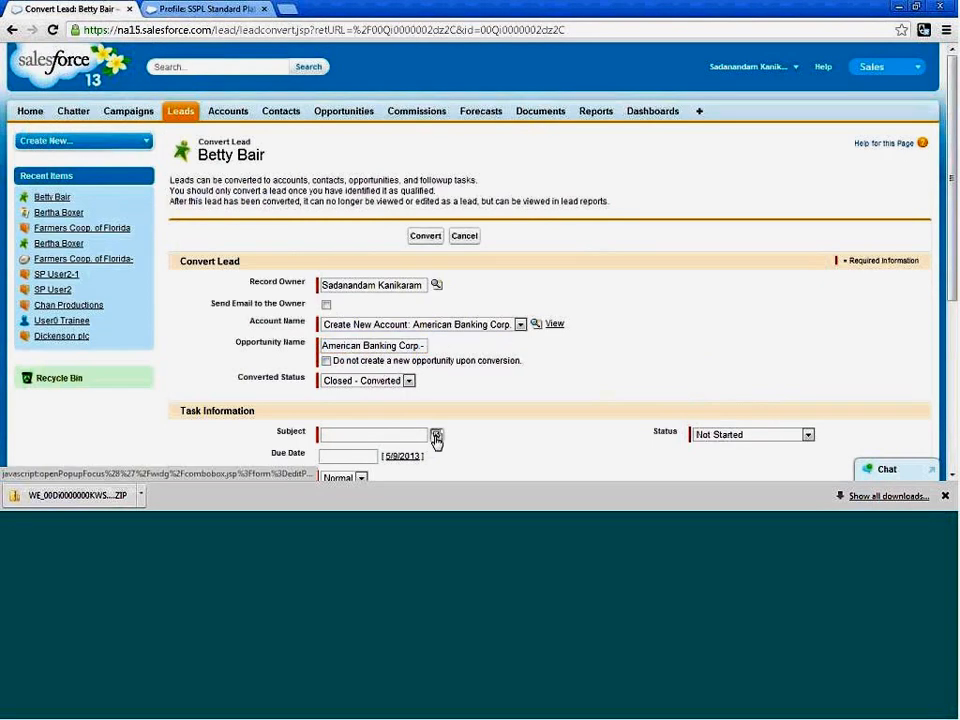
click(436, 438)
click(274, 460)
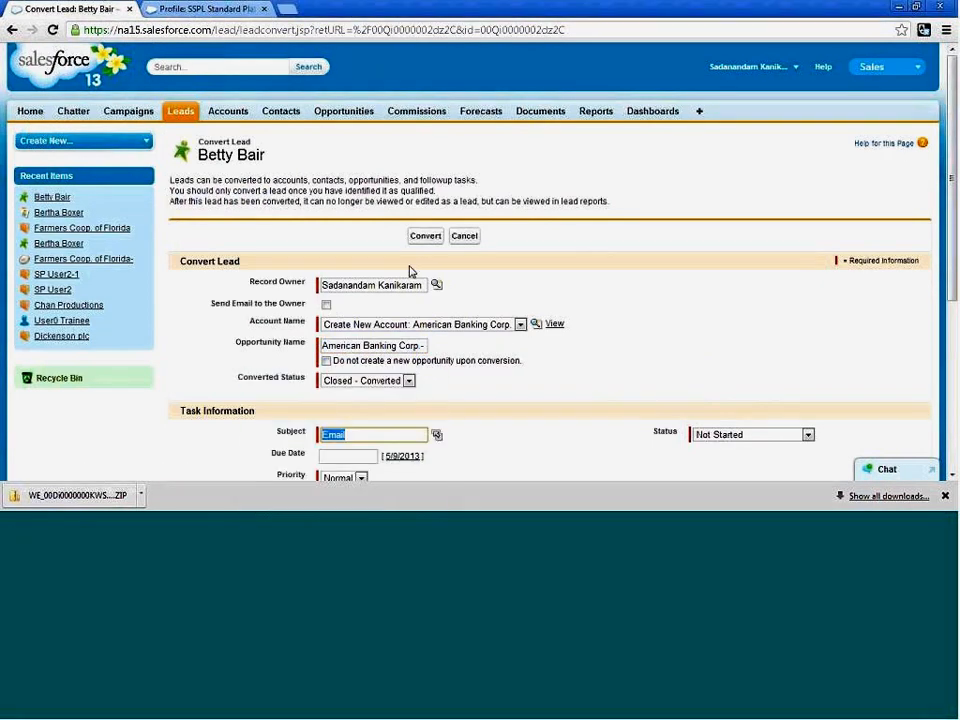
click(425, 236)
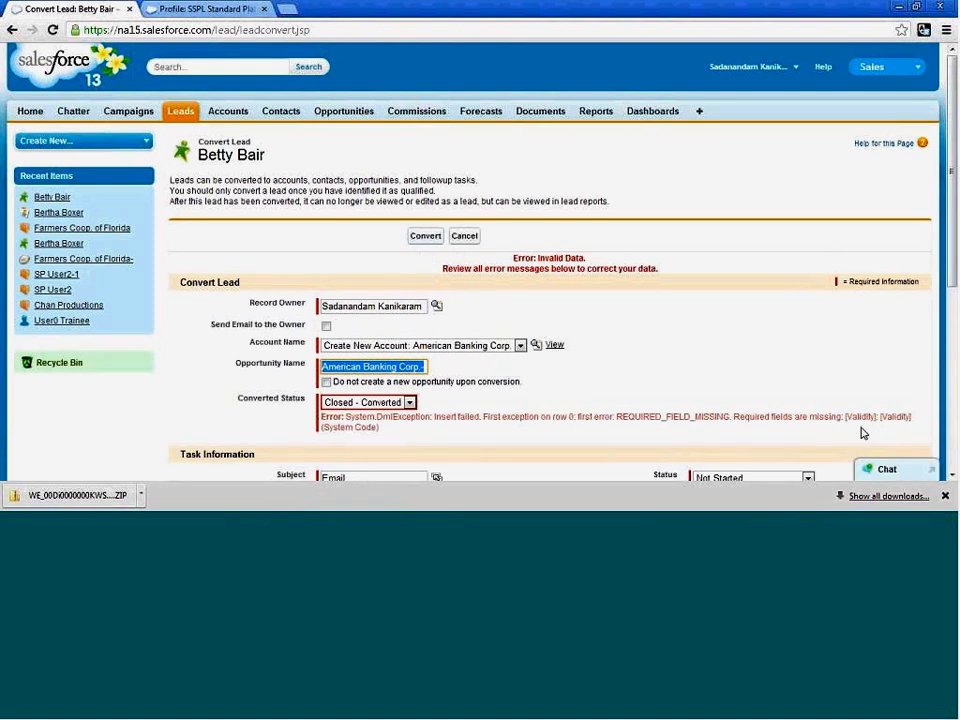
Examine the error below Converted Status and try the American Banking Corp. lead conversion again with the same settings.
drag(849, 416, 875, 414)
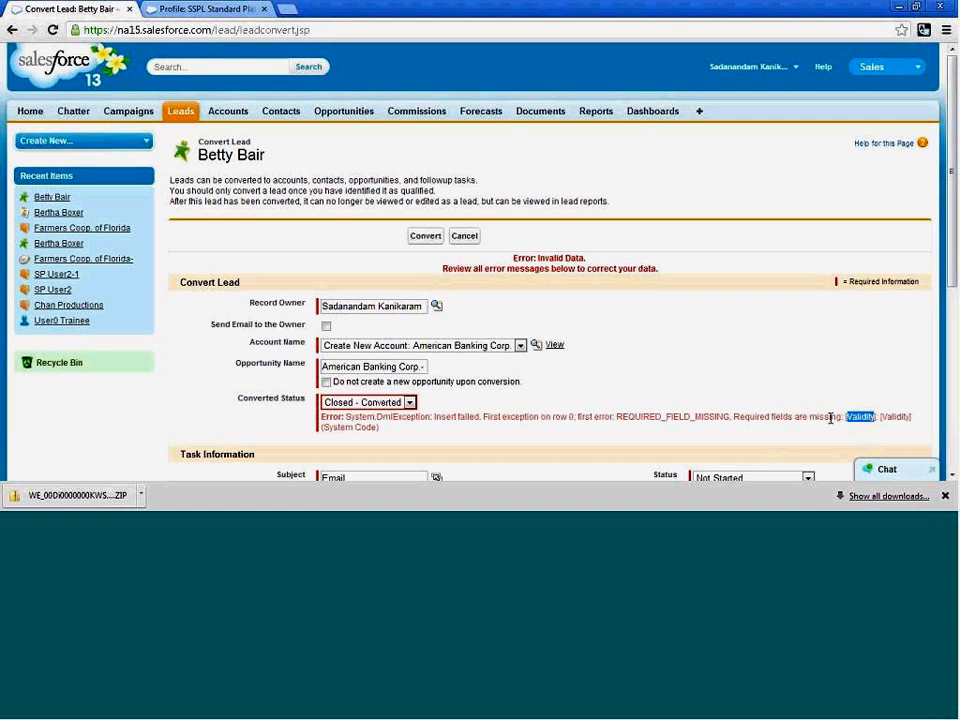
double_click(445, 416)
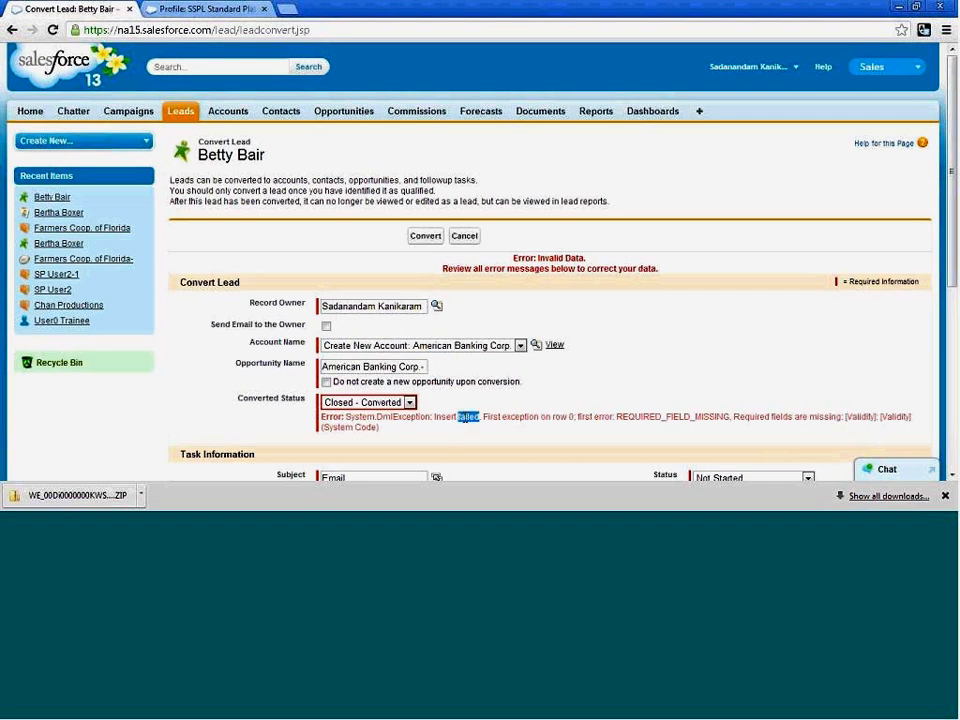
click(619, 395)
scroll(560, 385, down, 2)
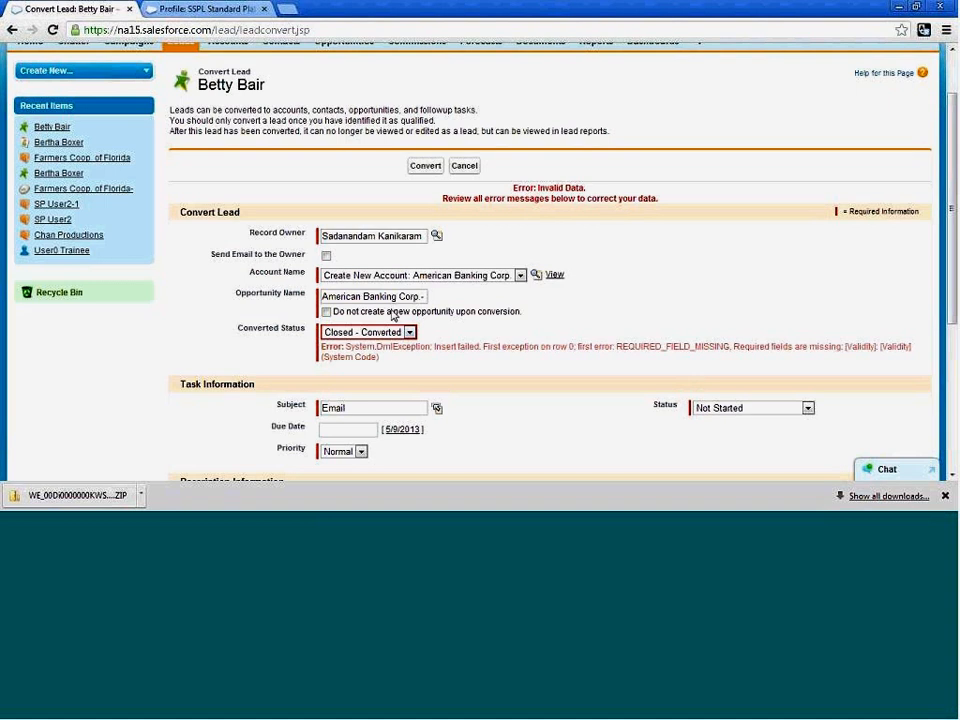
click(425, 165)
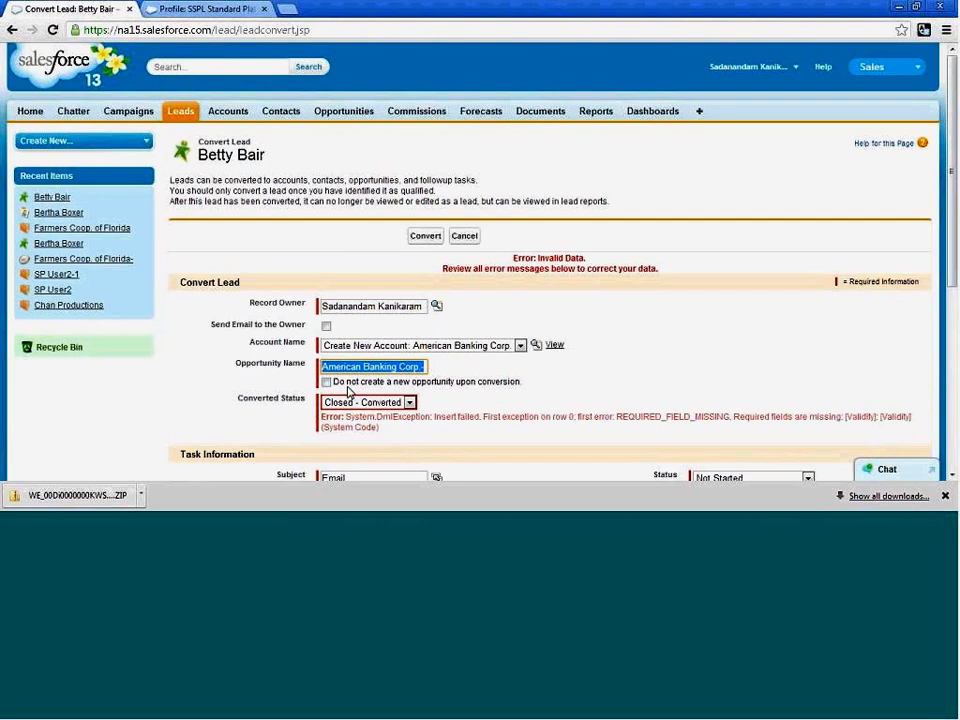
Enable the option not to create a new opportunity upon conversion of the American Banking Corp. lead.
drag(520, 391, 368, 391)
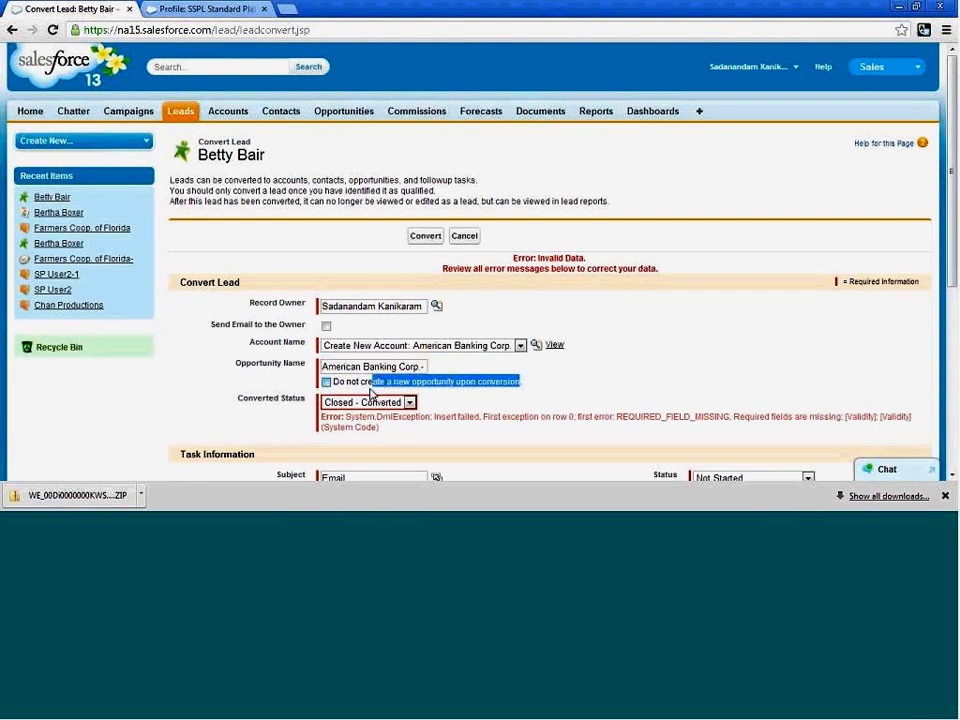
click(549, 379)
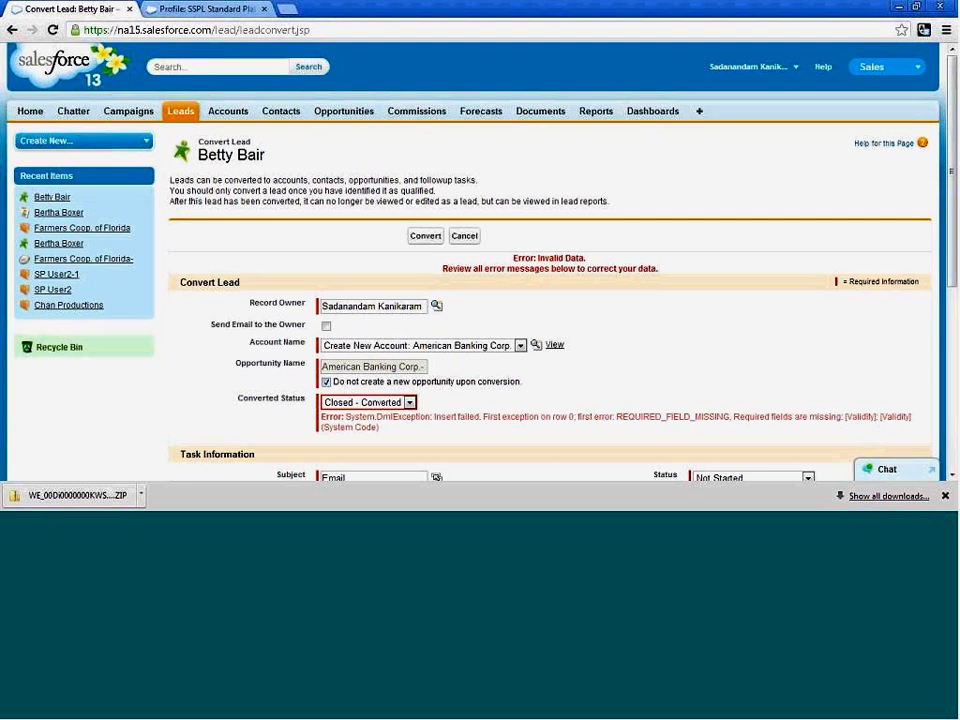
drag(524, 382, 475, 382)
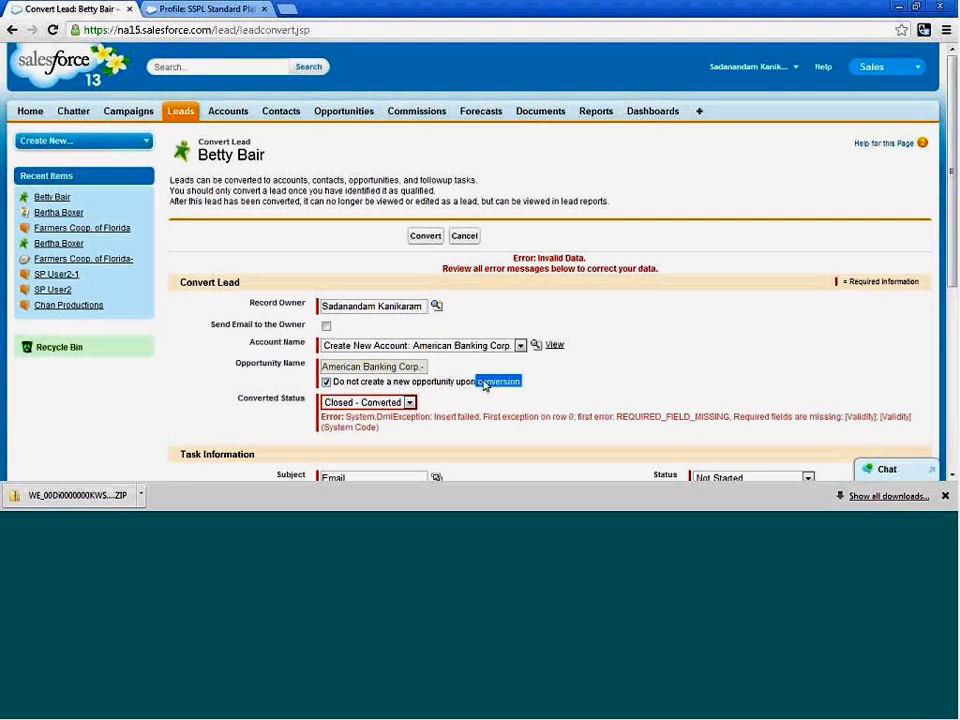
click(556, 360)
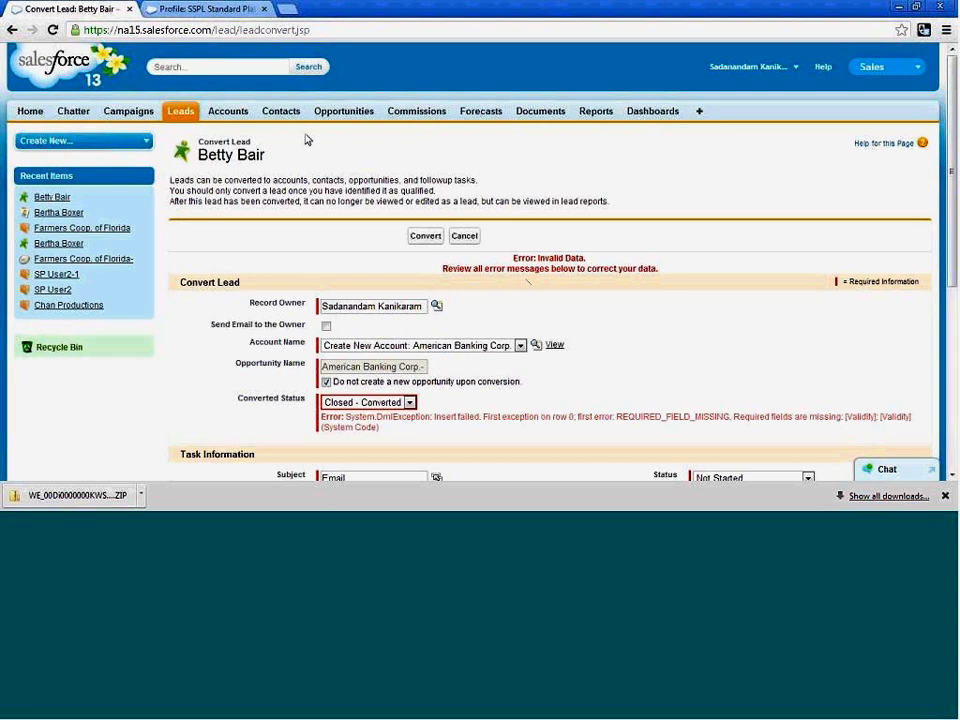
Open the recent Farmers Coop. of Florida account and look through its details down to the related contacts.
click(228, 113)
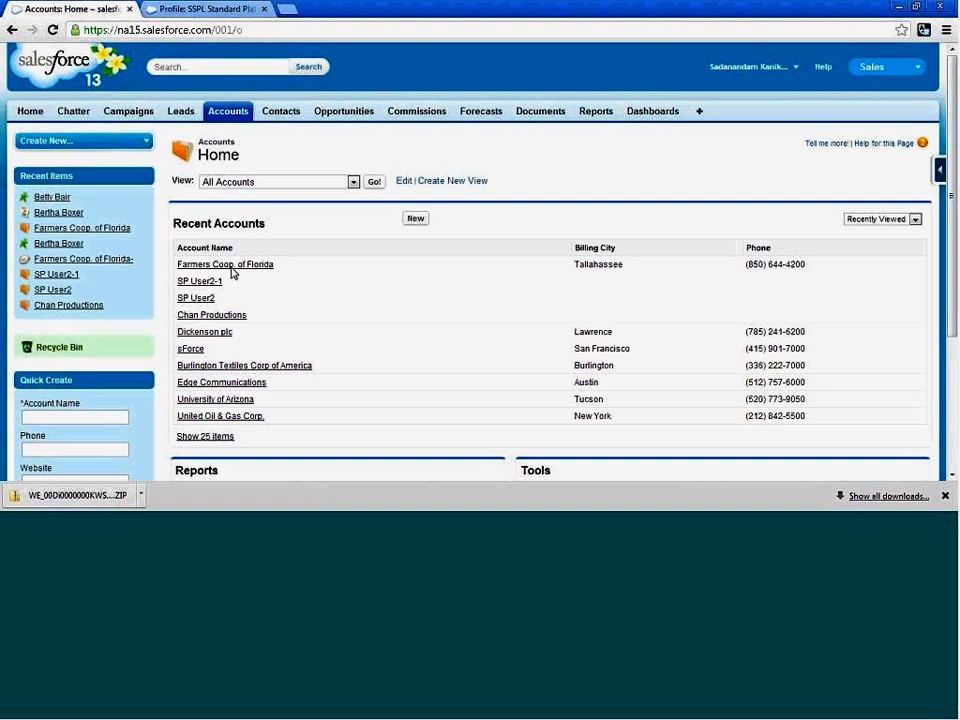
click(230, 266)
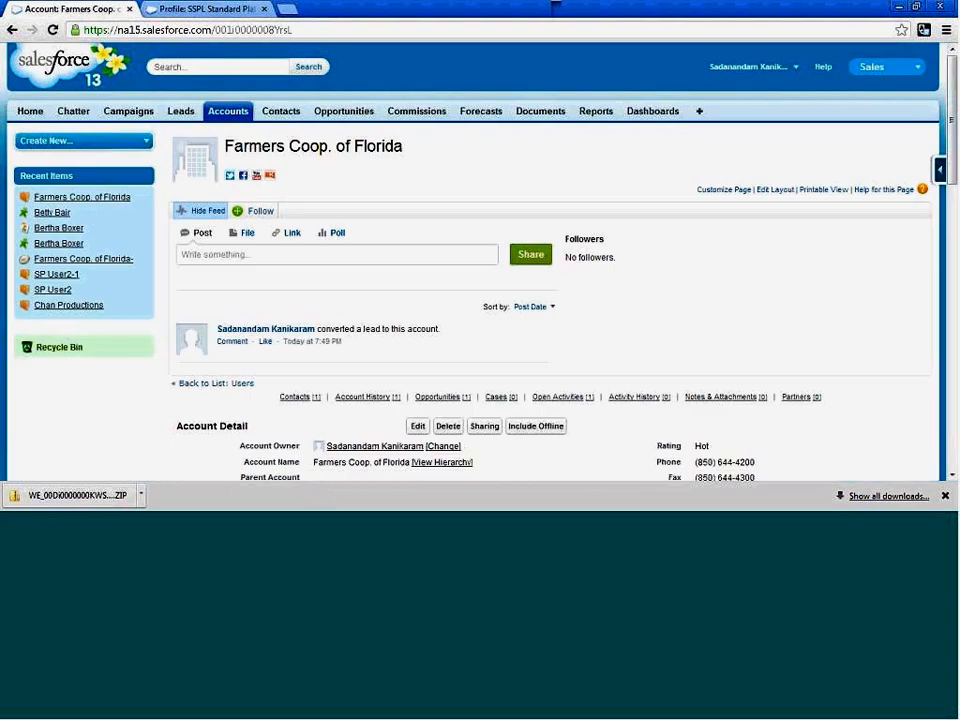
scroll(300, 280, down, 2)
scroll(247, 247, down, 3)
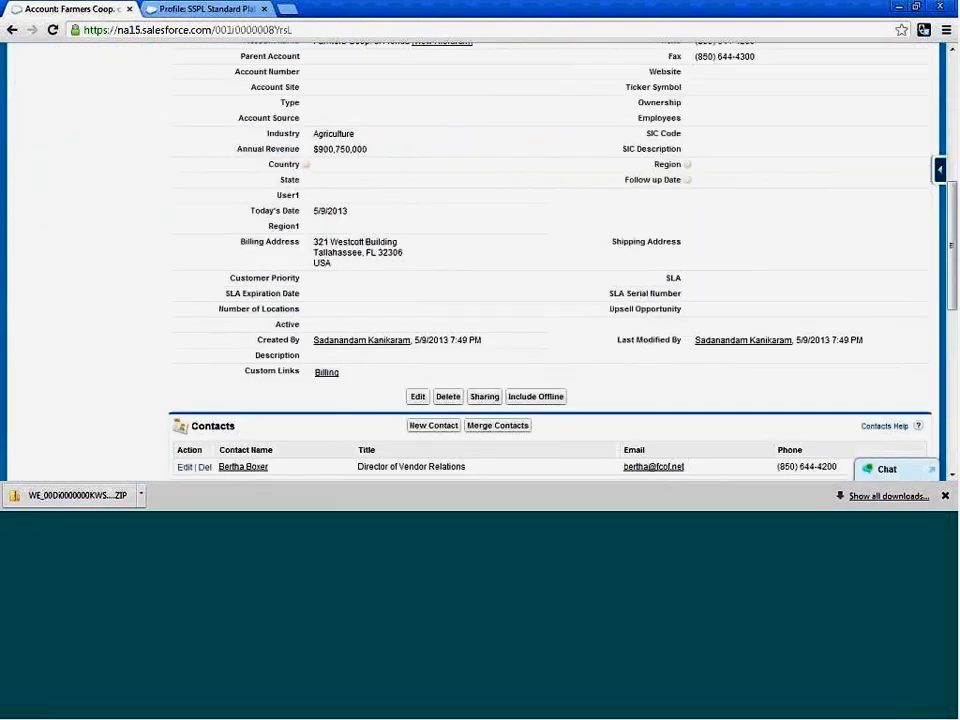
Start a new contact record and check which fields its form requires, including Discount and Validity.
drag(270, 397, 216, 393)
click(182, 275)
scroll(182, 277, up, 1)
scroll(182, 280, up, 5)
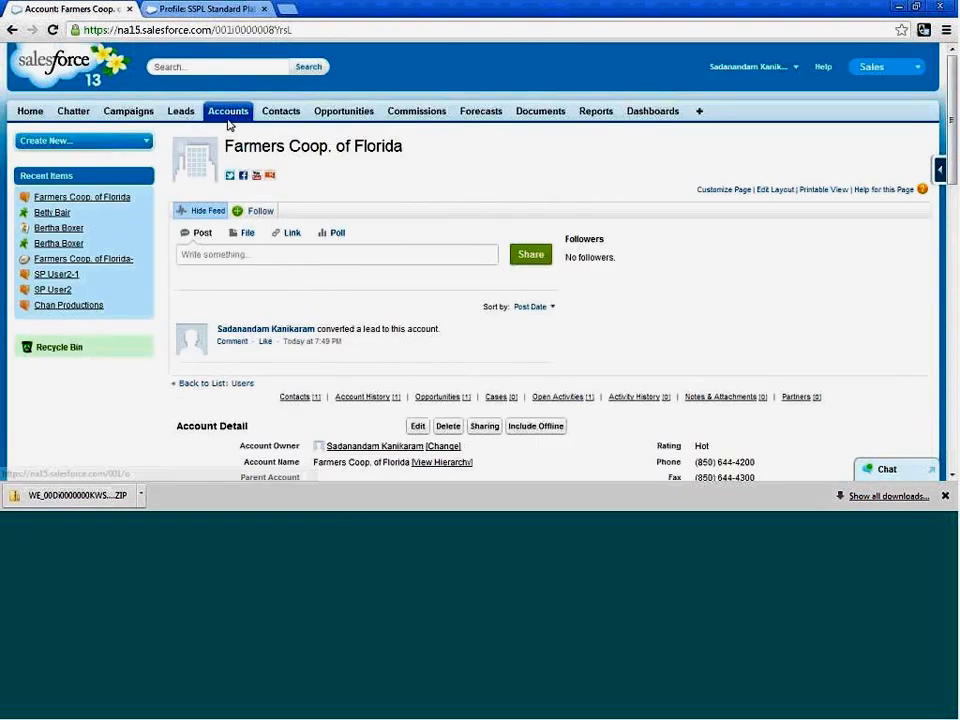
click(292, 118)
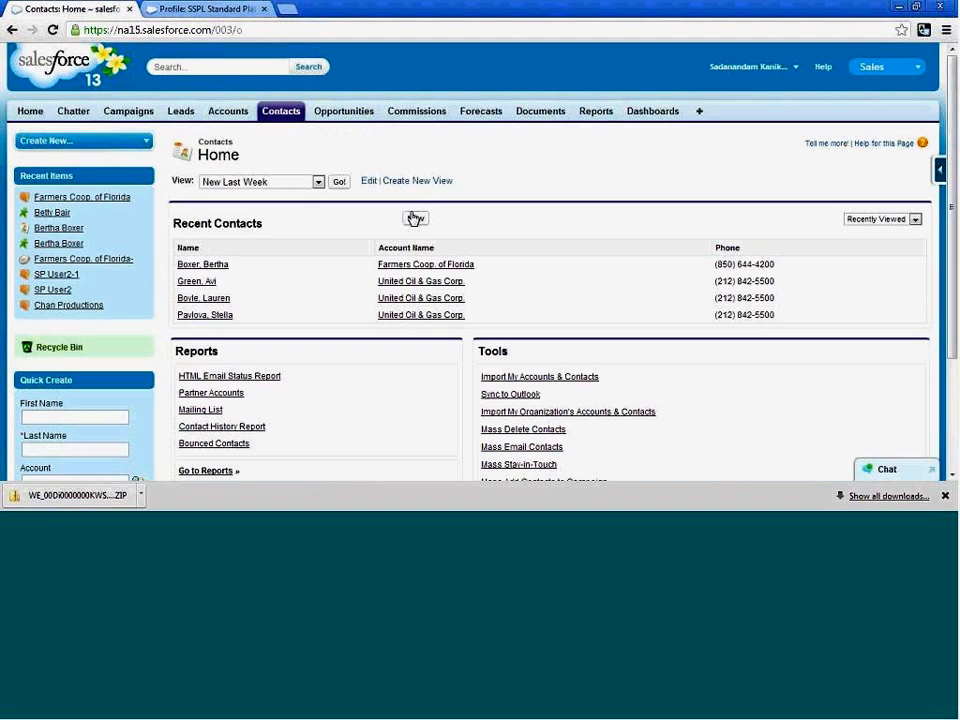
click(414, 218)
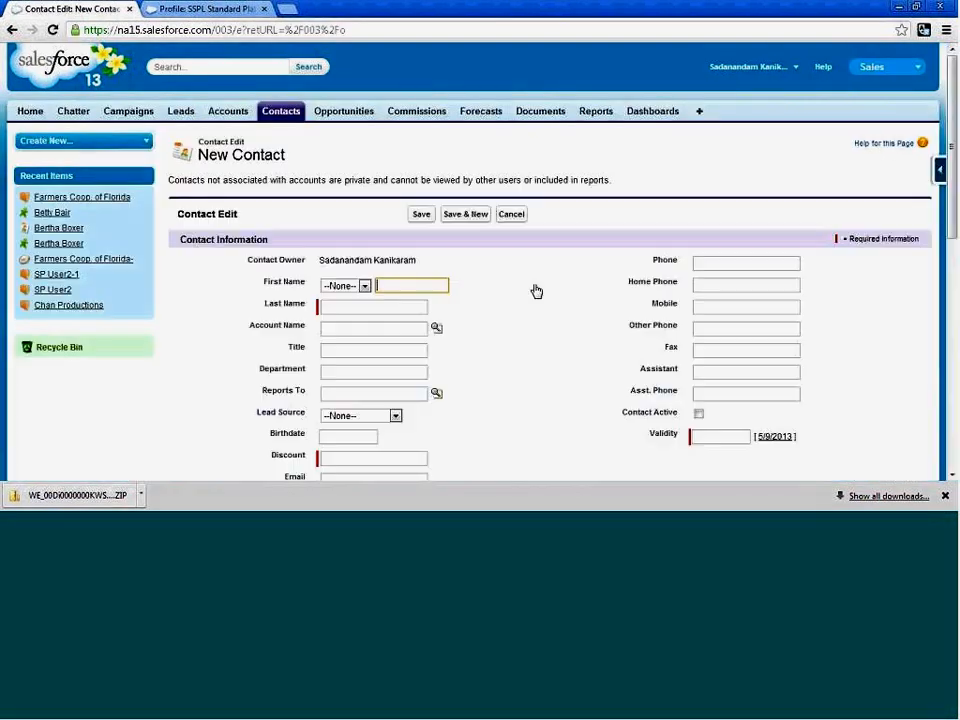
scroll(536, 289, down, 2)
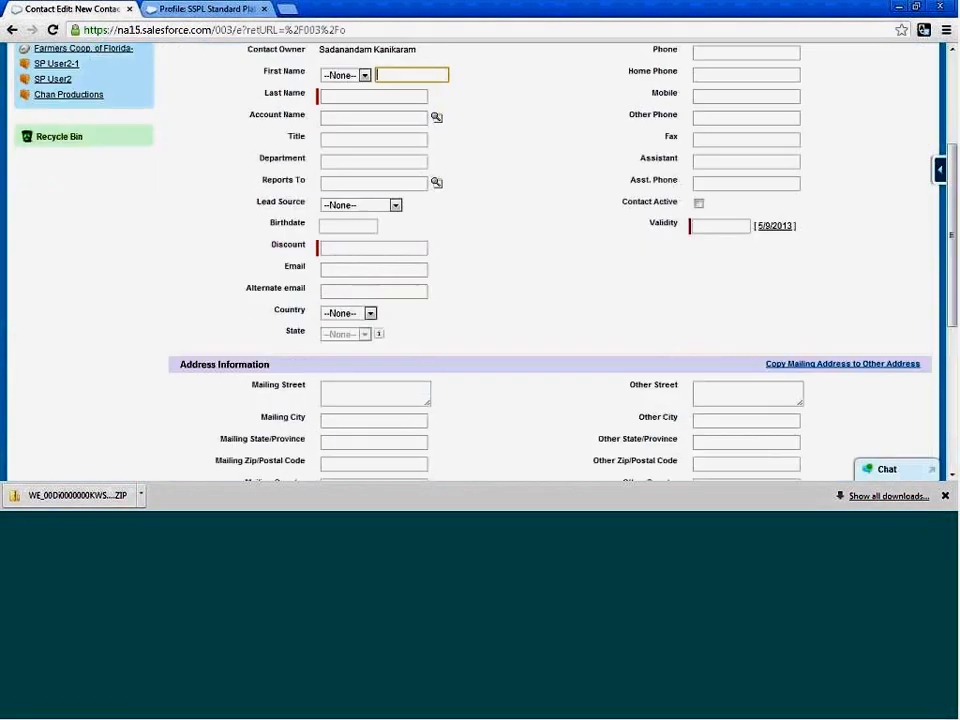
click(732, 229)
click(588, 275)
scroll(367, 301, up, 2)
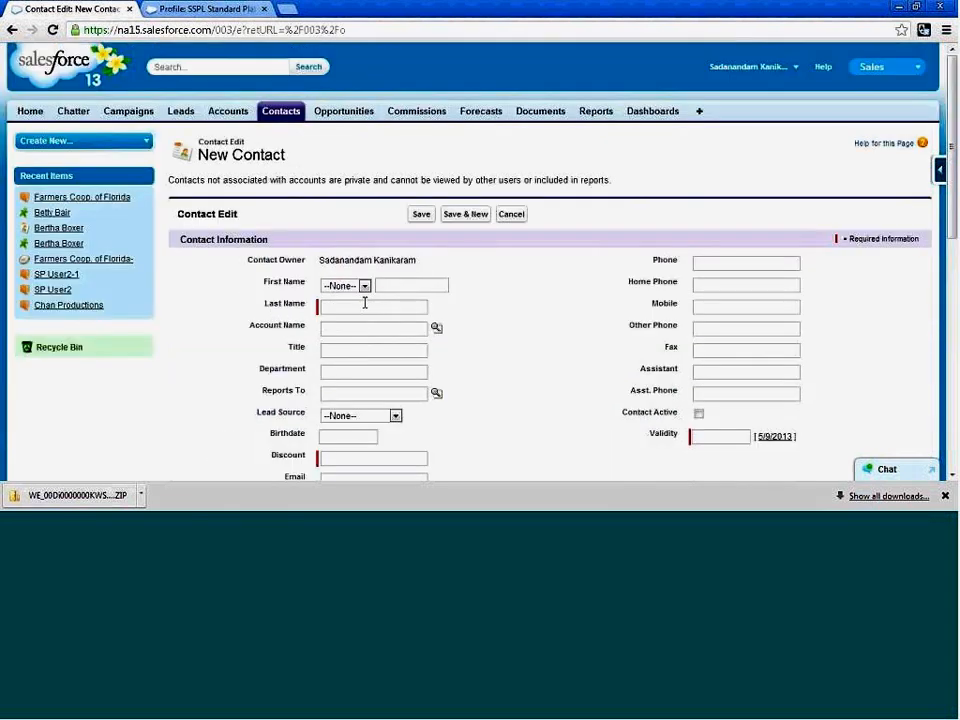
Enter the contact's first and last name, set Discount to 24, and try to save the contact without a Validity date.
click(384, 310)
text(Lian)
click(385, 286)
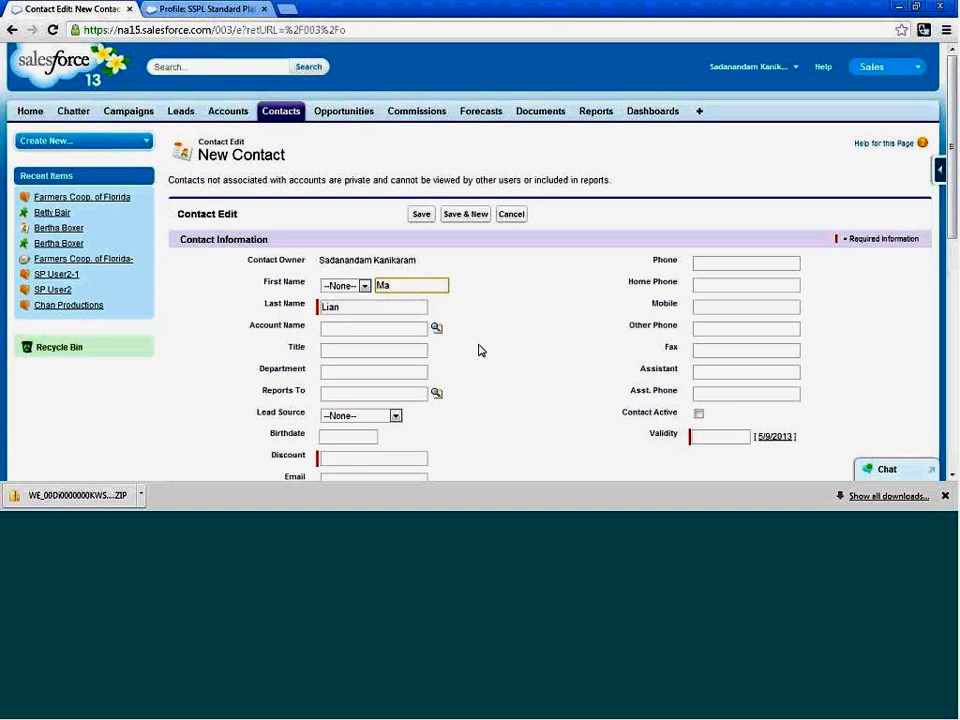
scroll(504, 399, down, 1)
click(369, 386)
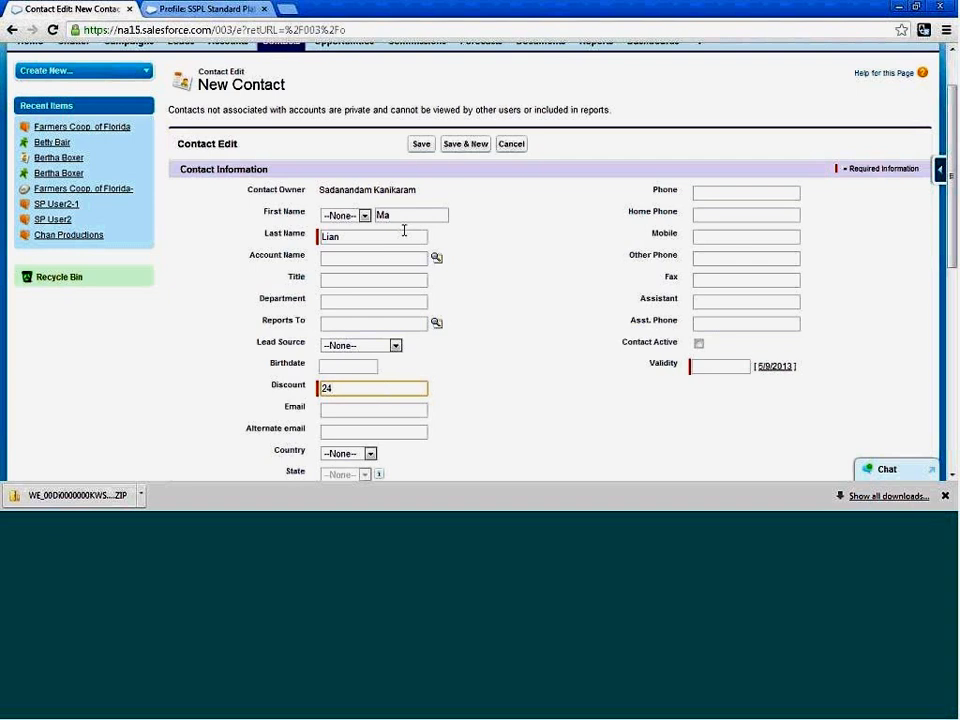
click(424, 147)
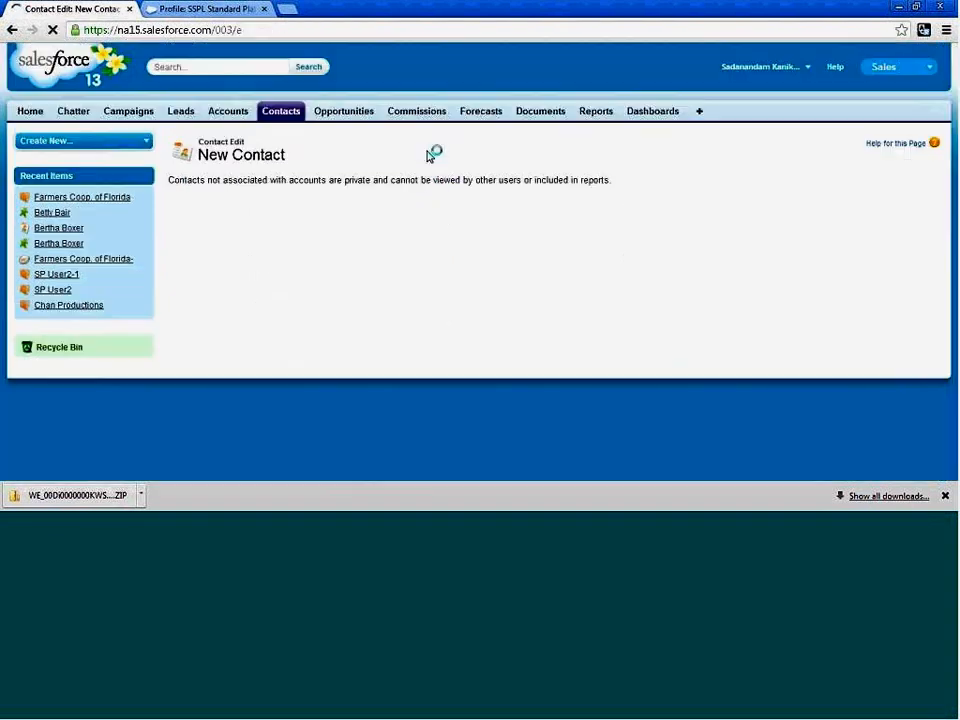
Examine the error at the Validity field and compare it with the completed Discount field, leaving Validity empty.
scroll(563, 347, down, 2)
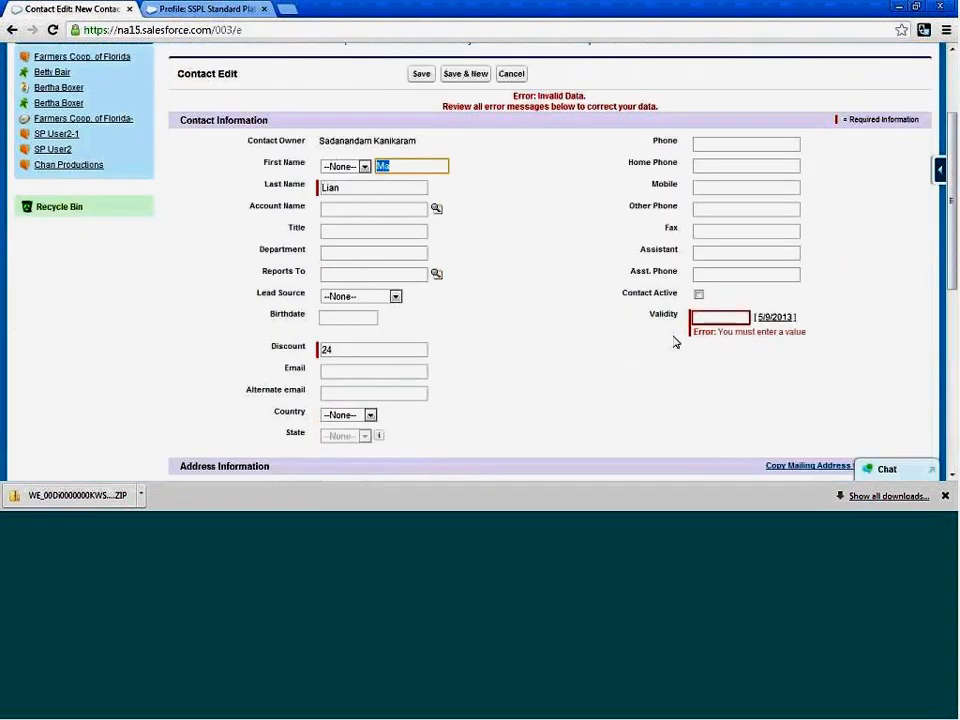
click(716, 318)
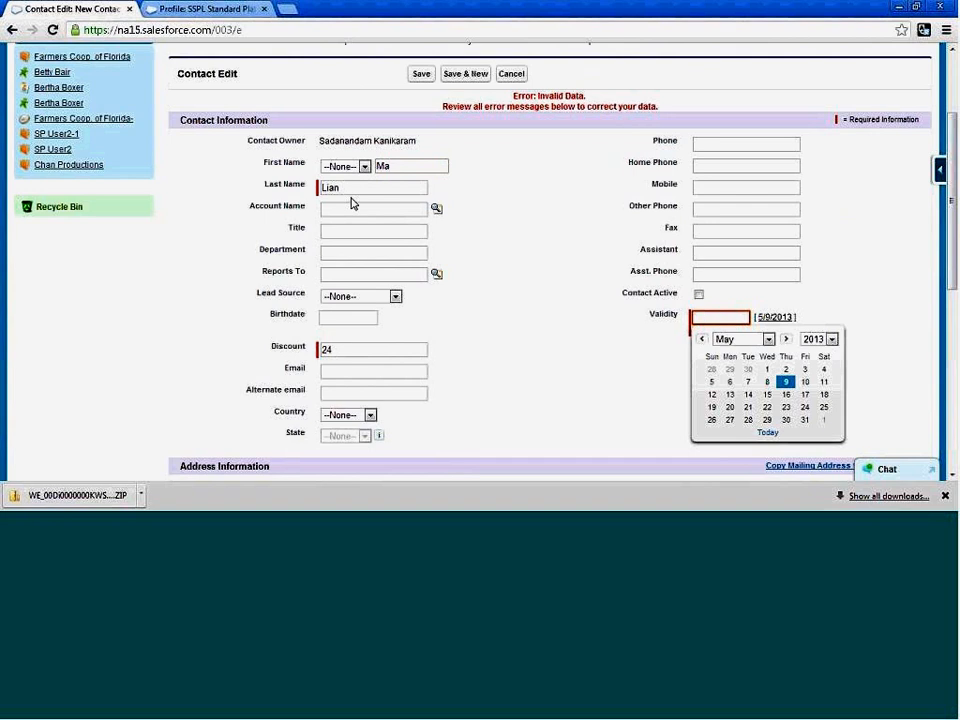
click(477, 258)
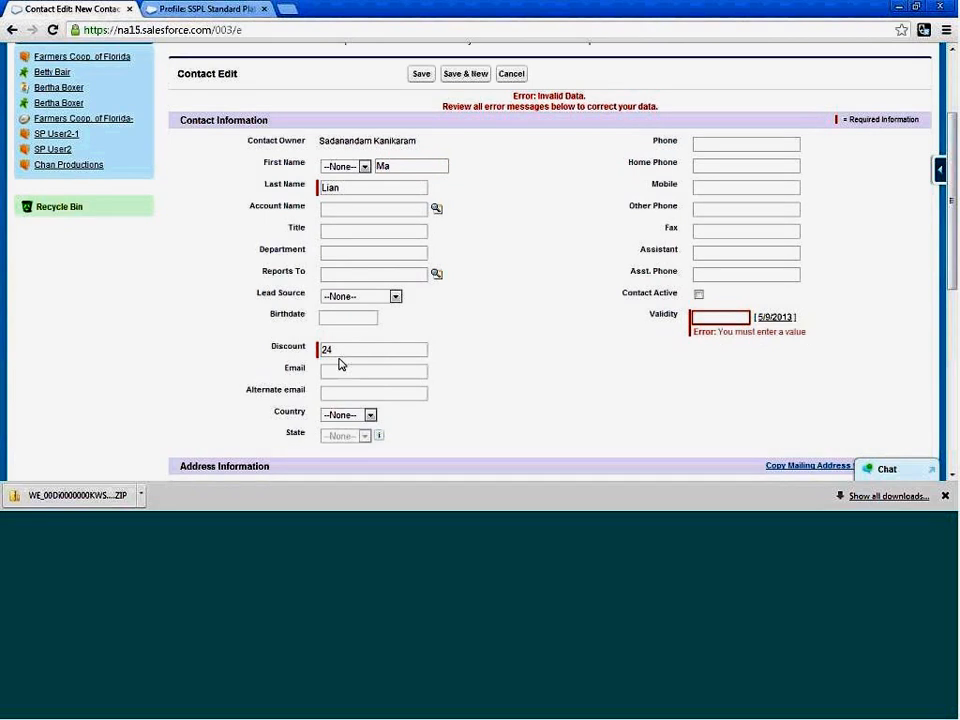
drag(345, 349, 316, 348)
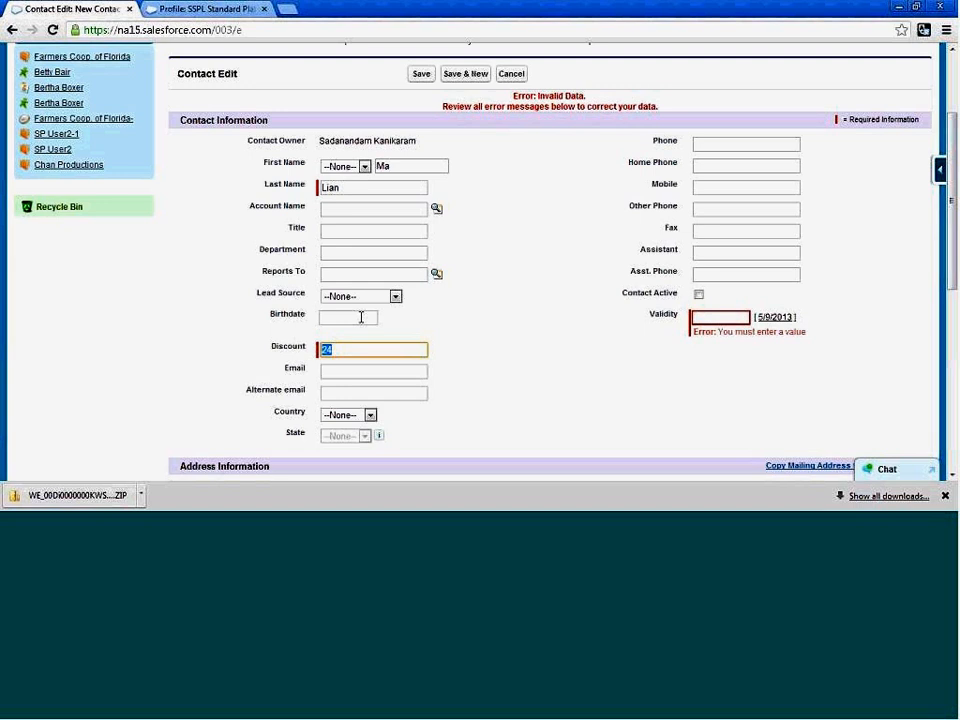
click(493, 299)
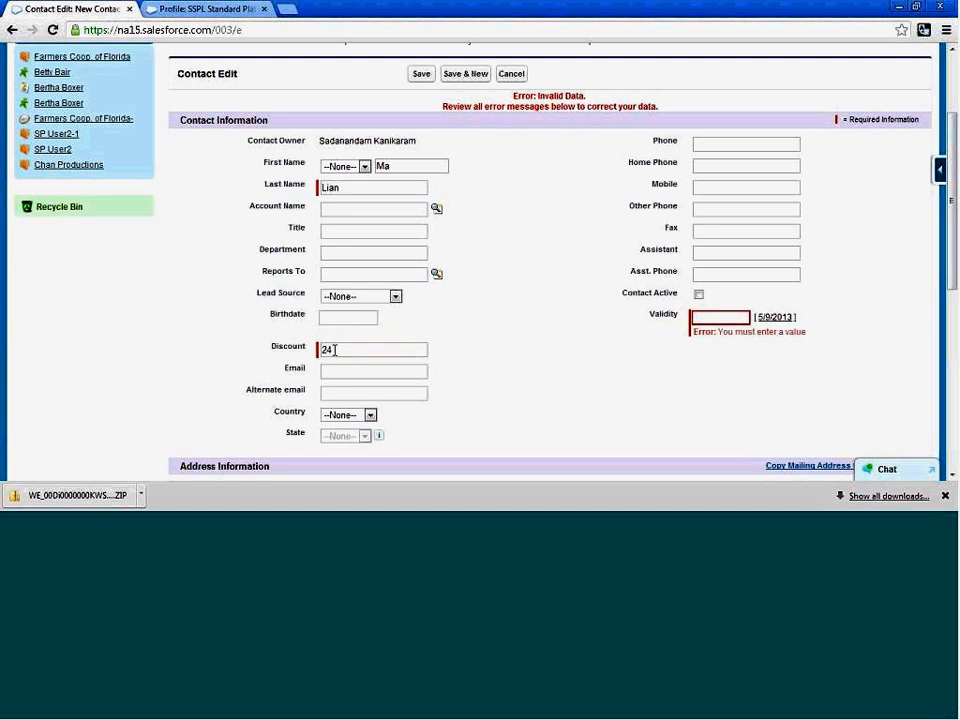
double_click(423, 345)
click(511, 318)
scroll(511, 318, up, 3)
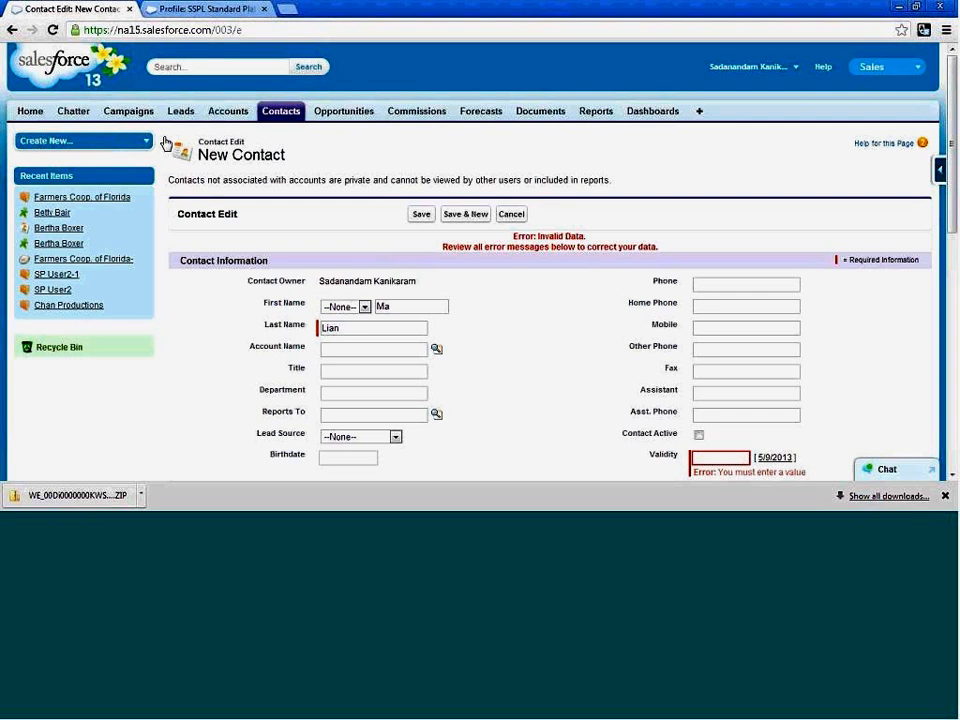
Open the Field Accessibility setup for the Contact record type and view it by fields.
click(793, 66)
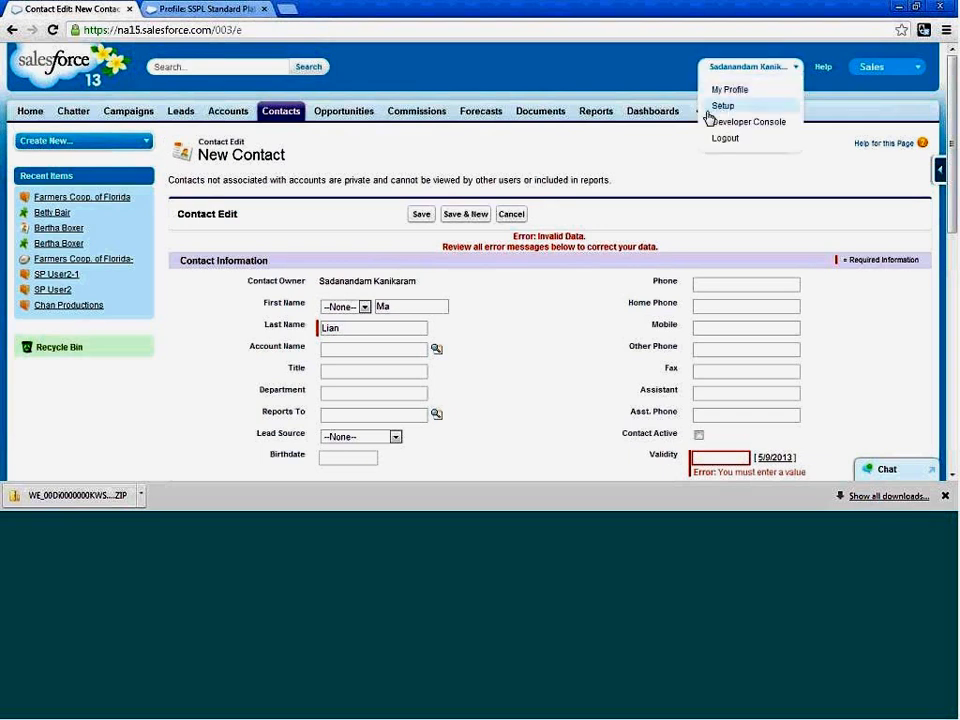
click(718, 104)
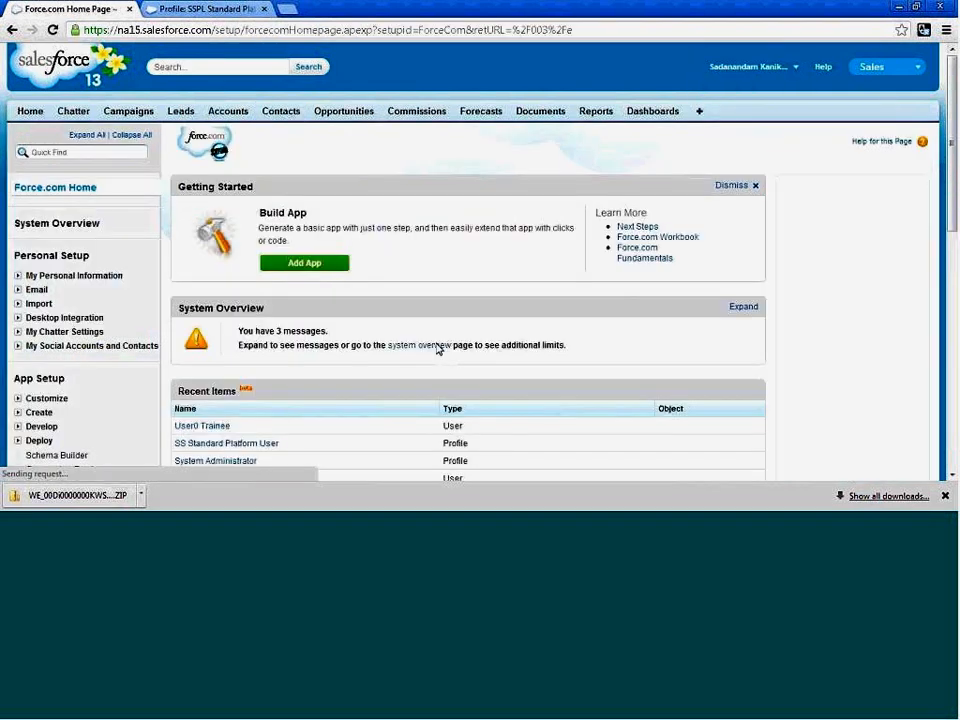
scroll(313, 356, down, 3)
scroll(306, 358, down, 5)
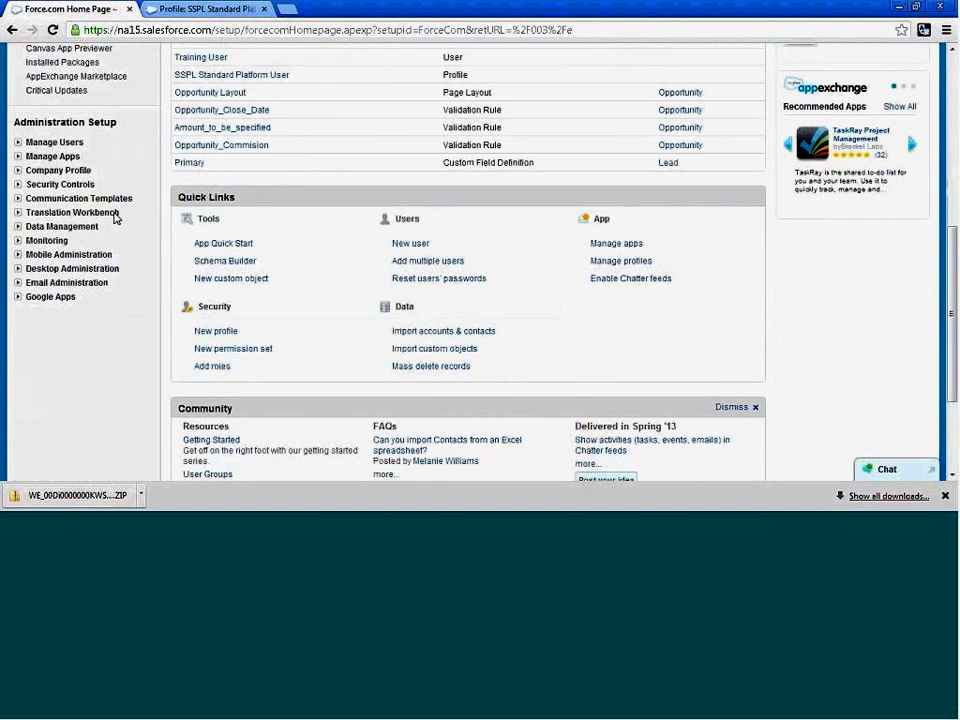
click(20, 188)
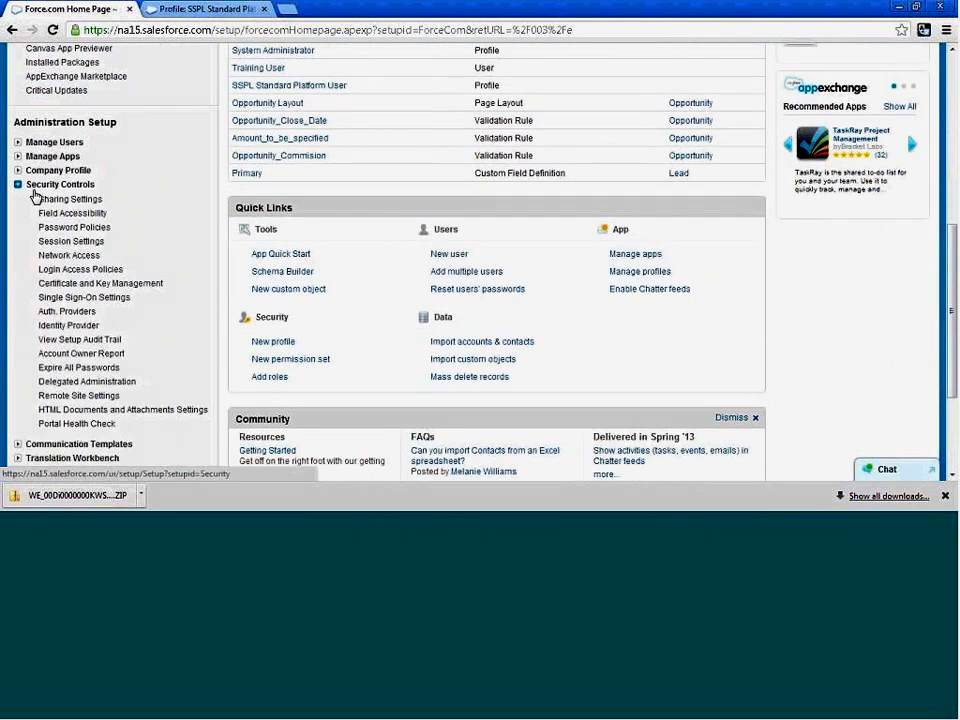
click(96, 216)
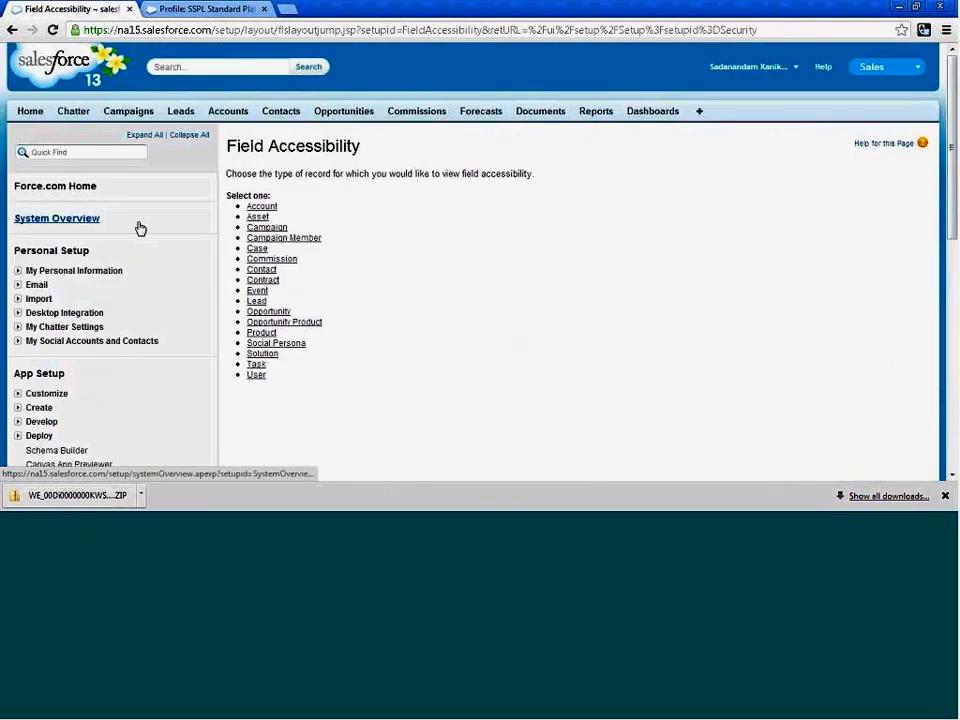
click(257, 271)
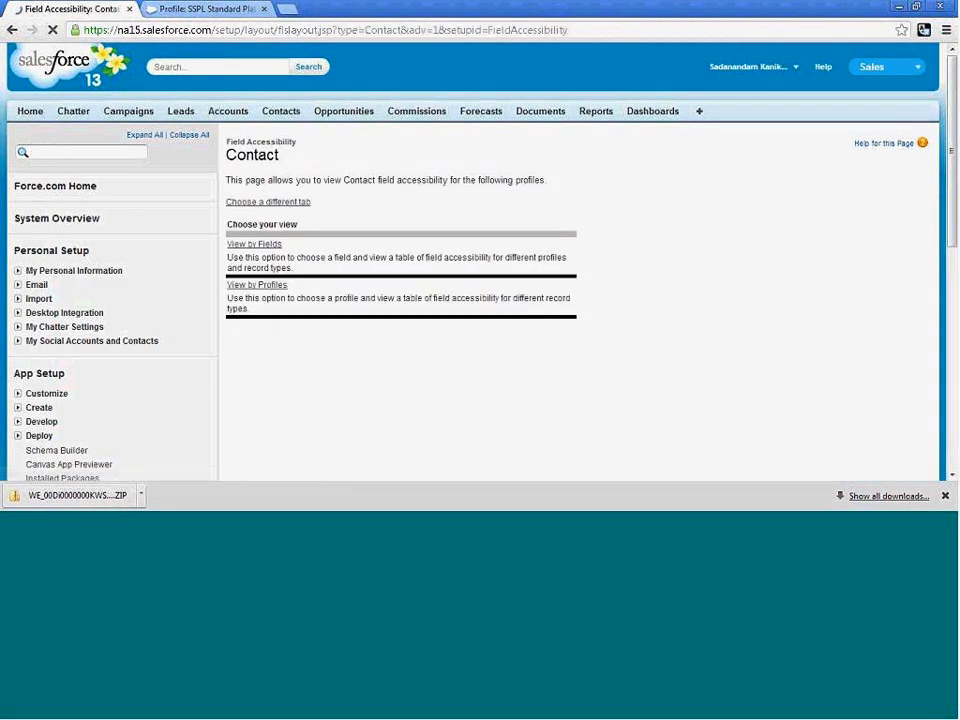
click(277, 247)
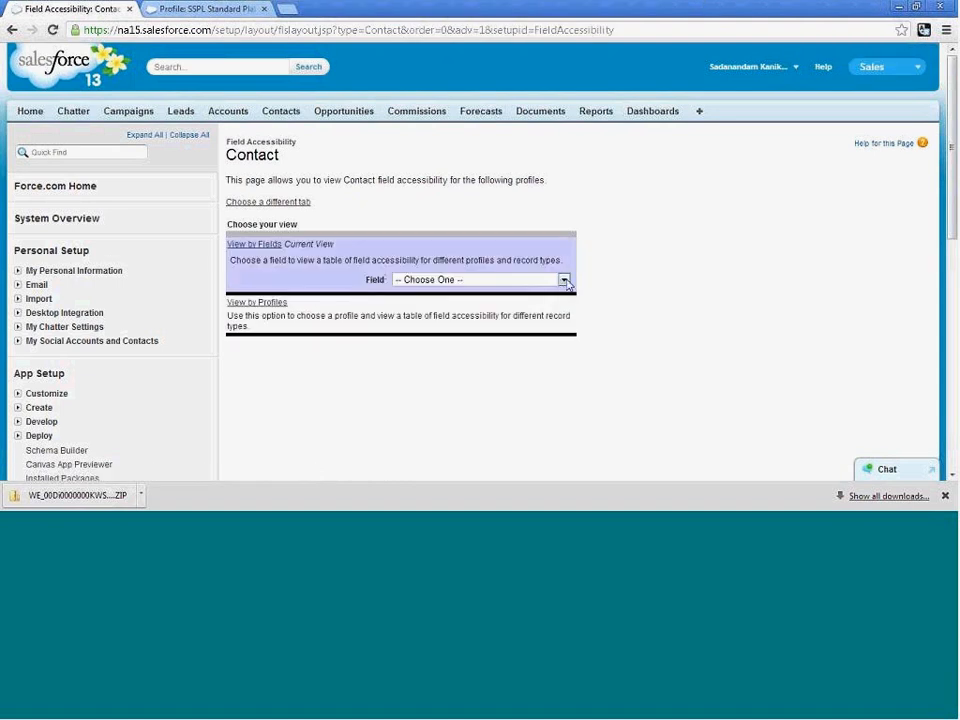
Choose Validity as the contact field whose accessibility is listed for each profile.
click(537, 281)
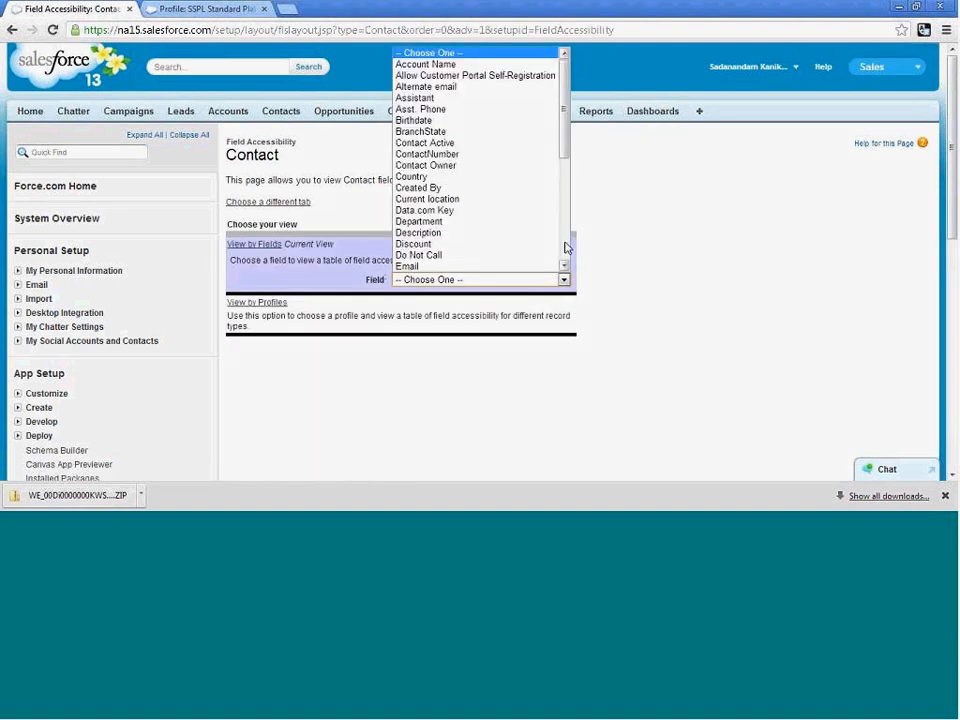
scroll(565, 247, down, 6)
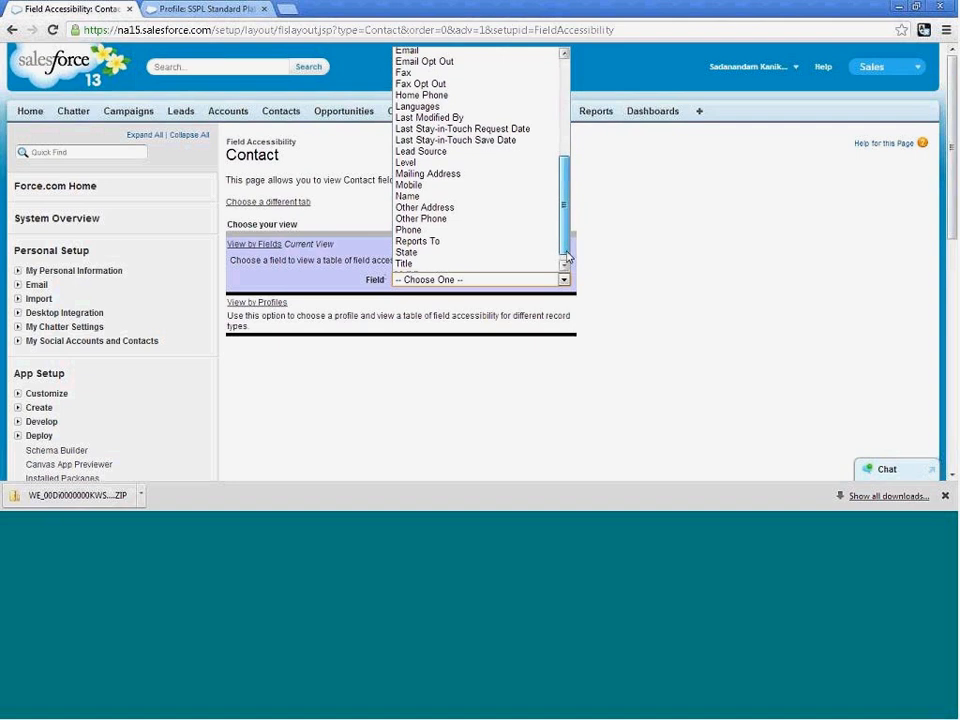
scroll(566, 250, up, 2)
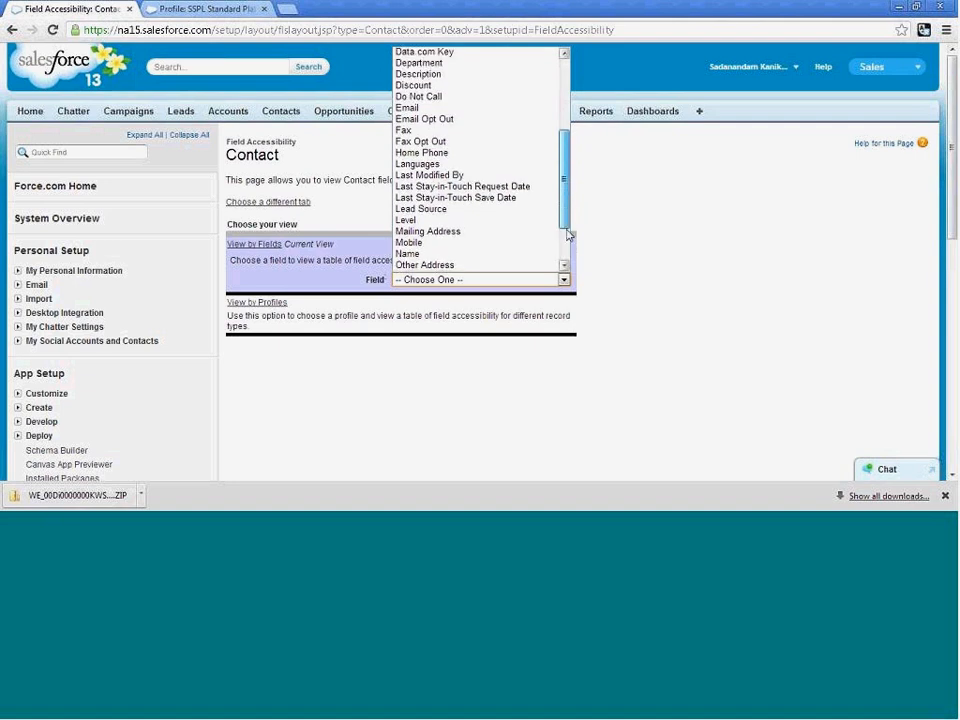
scroll(568, 236, down, 2)
scroll(566, 255, down, 1)
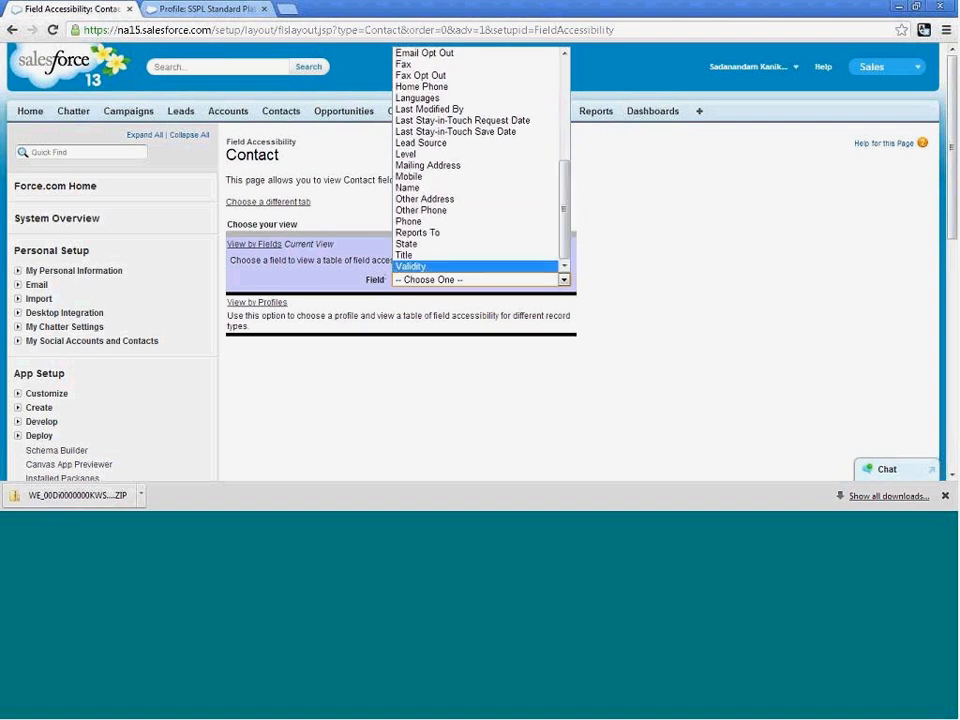
click(474, 268)
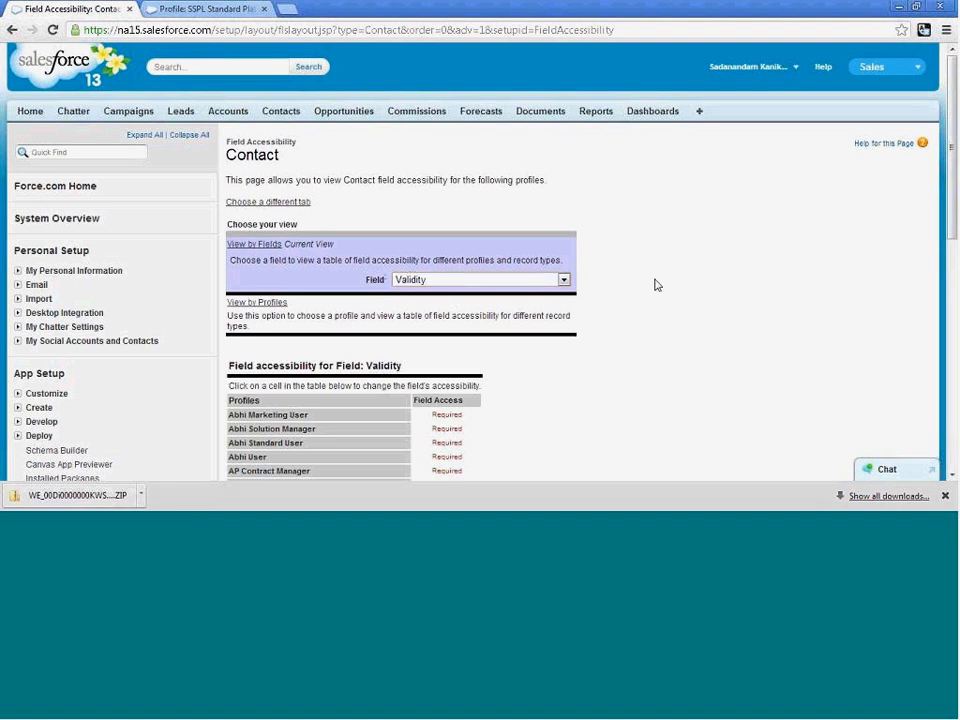
Examine the Validity field's access level and the reason for it across all listed profiles.
scroll(656, 285, down, 3)
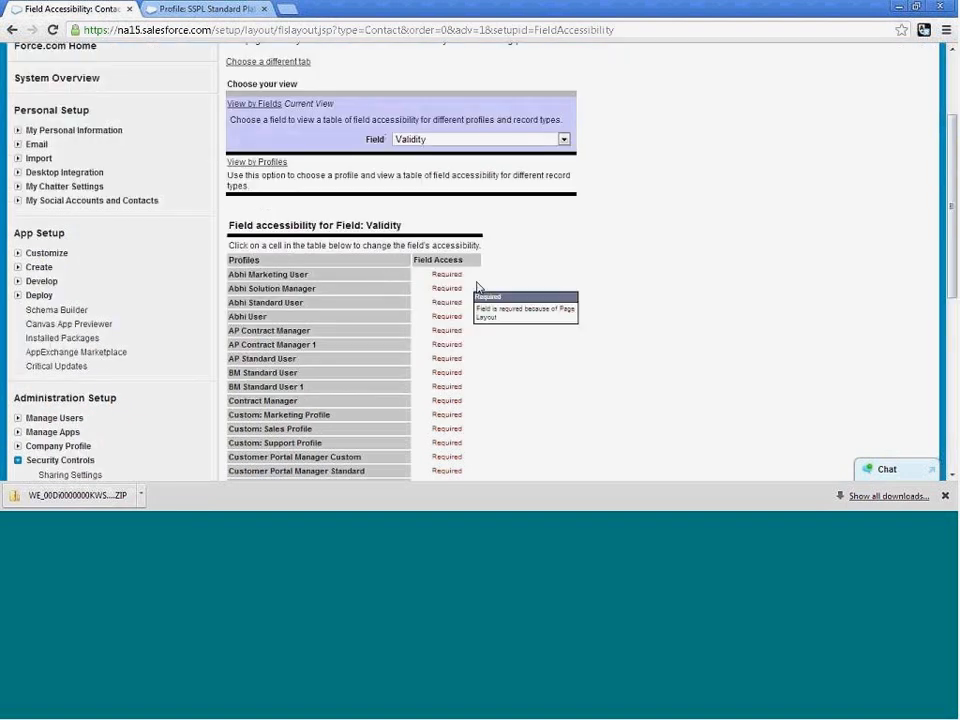
scroll(479, 293, down, 3)
scroll(482, 369, up, 4)
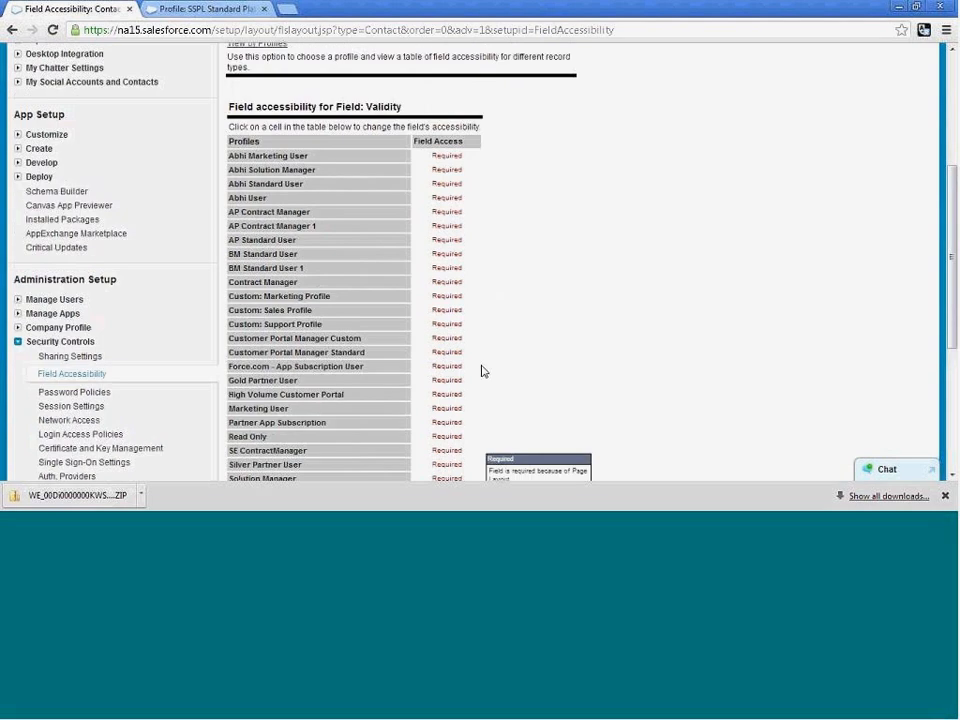
scroll(484, 332, down, 1)
scroll(480, 300, down, 3)
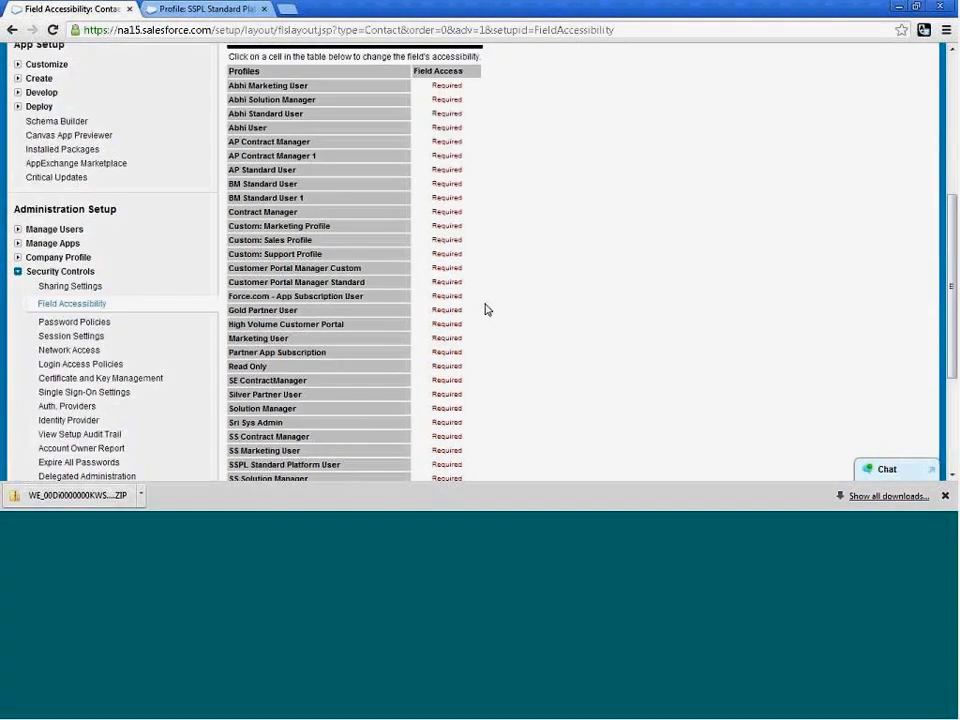
scroll(486, 309, down, 4)
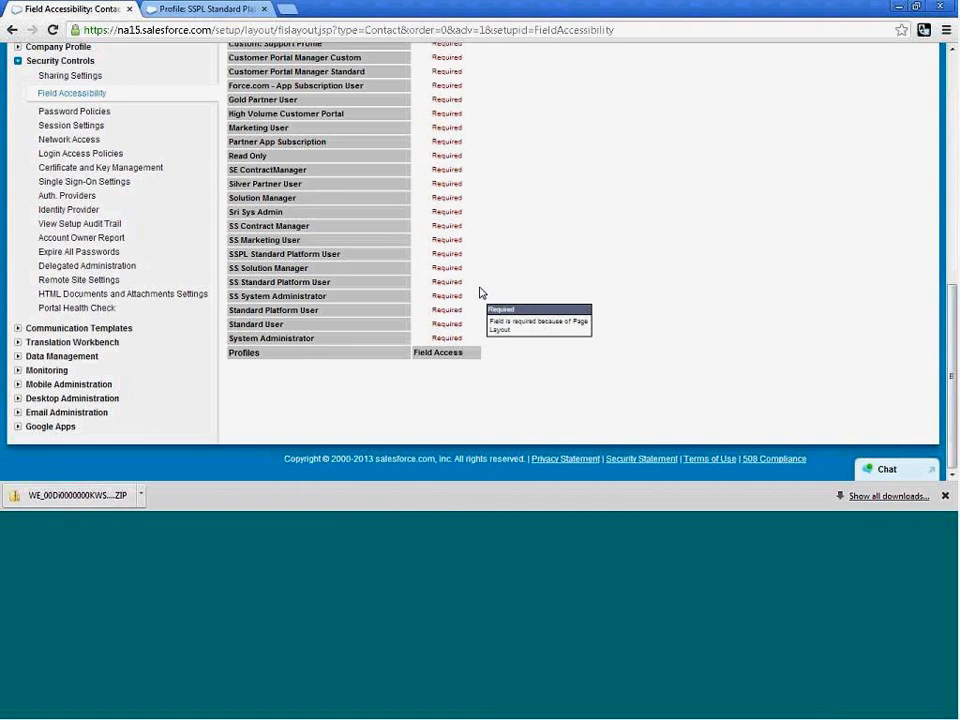
scroll(480, 293, up, 10)
scroll(480, 292, down, 7)
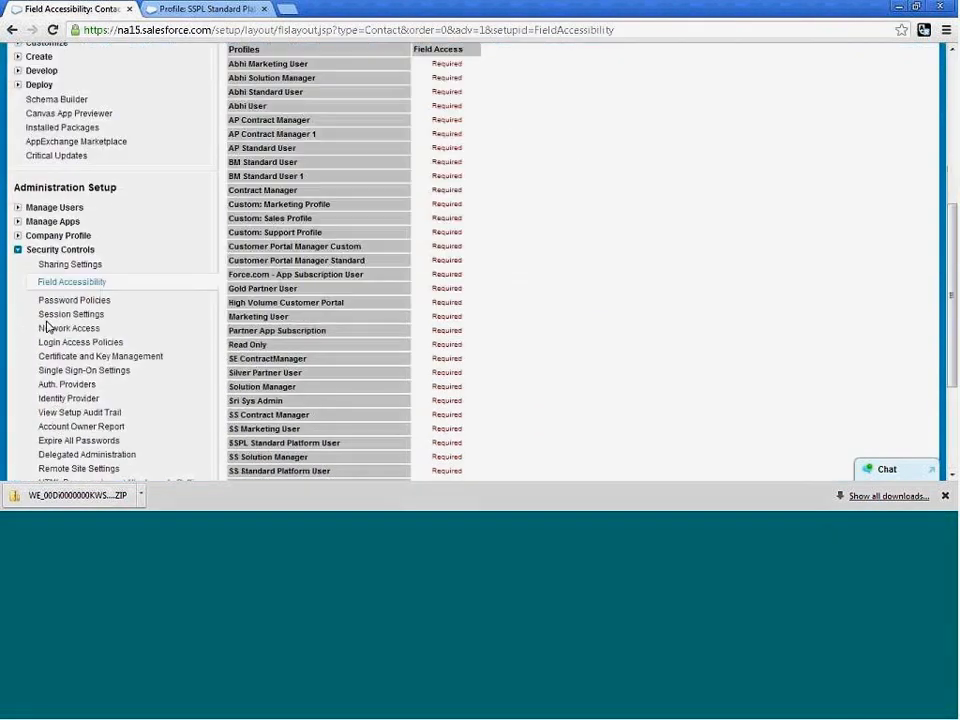
Open the Contact object's field list in a new browser tab, keeping the Field Accessibility page open.
right_click(60, 287)
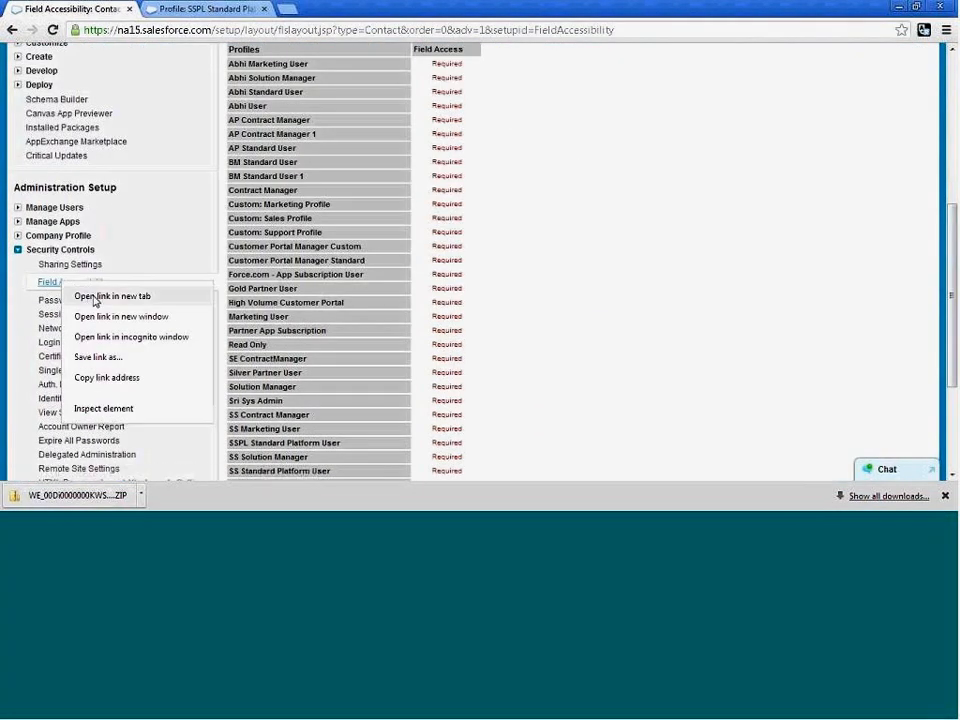
click(100, 294)
click(318, 10)
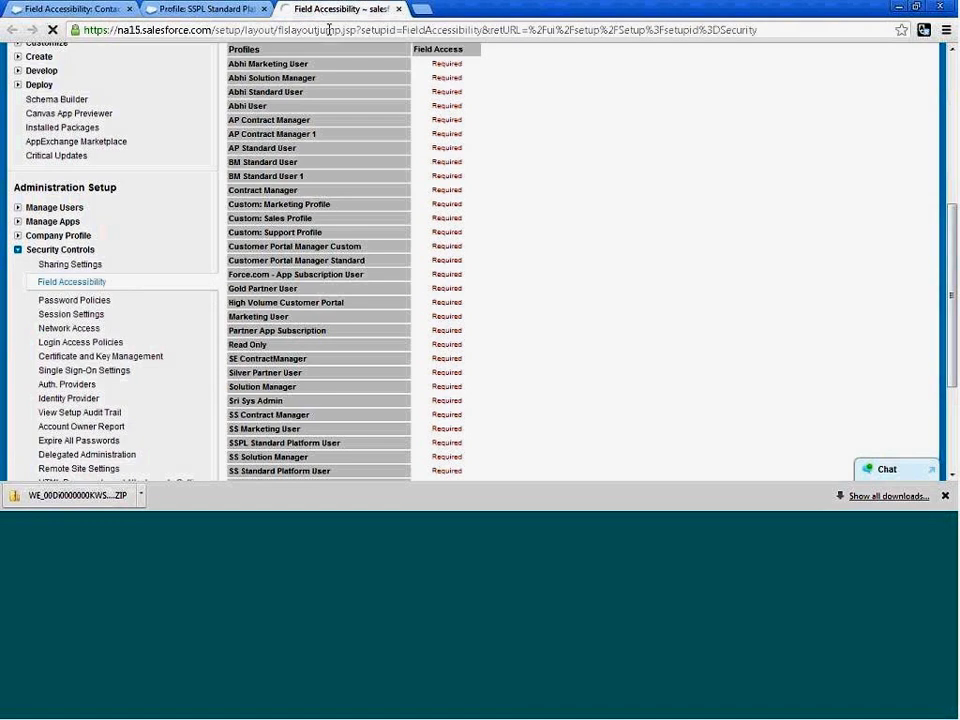
scroll(81, 279, down, 3)
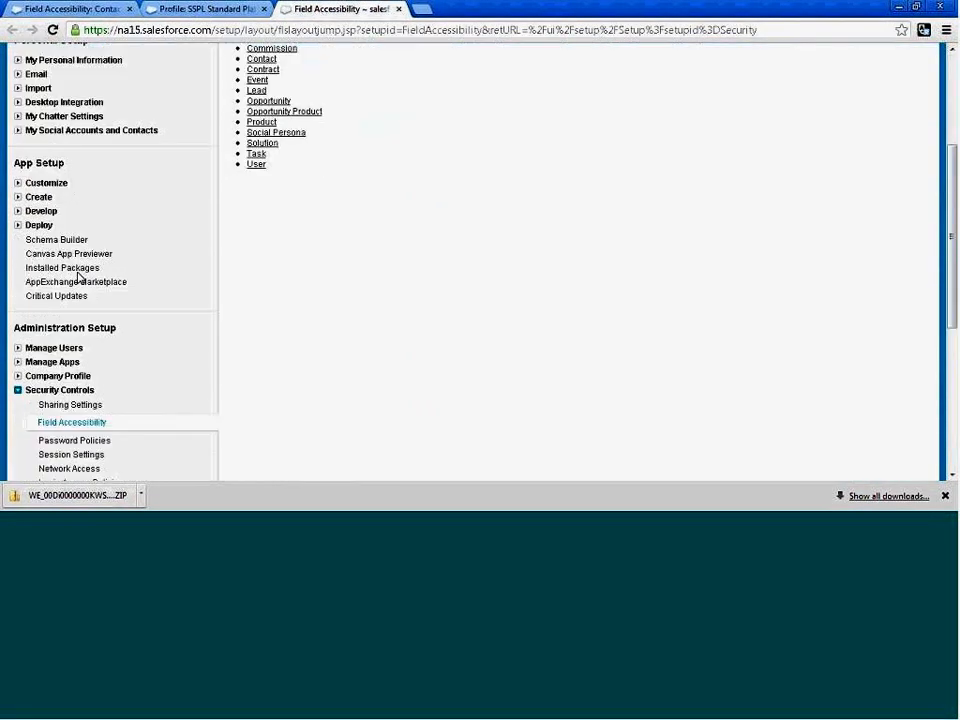
click(18, 189)
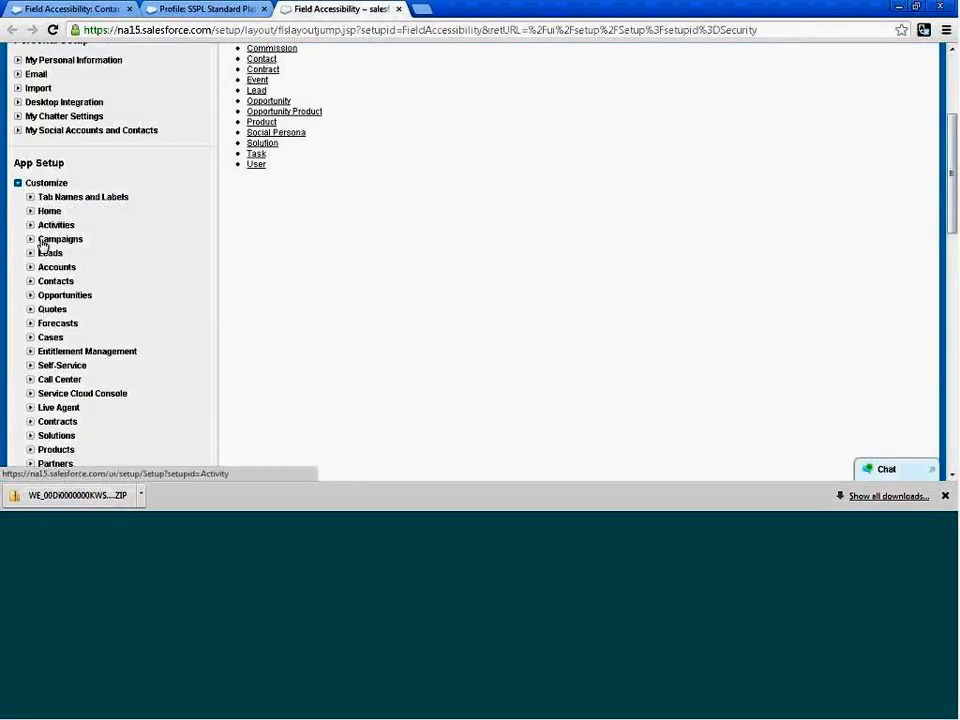
click(31, 284)
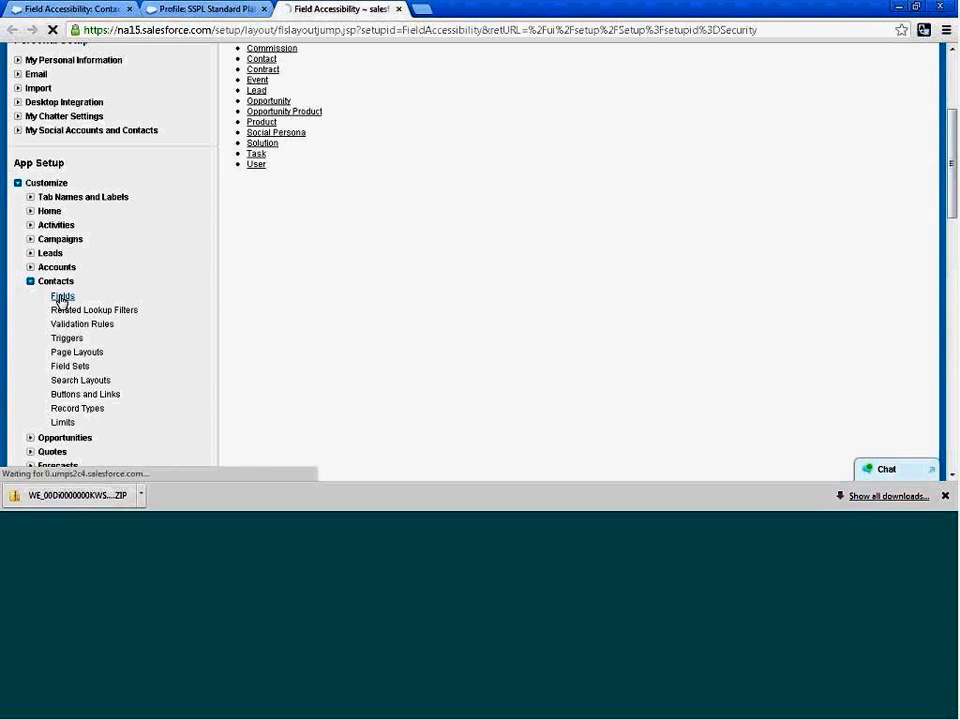
click(61, 297)
Edit the custom Validity contact field so a value is not always required to save a record, and save the field.
scroll(400, 335, down, 10)
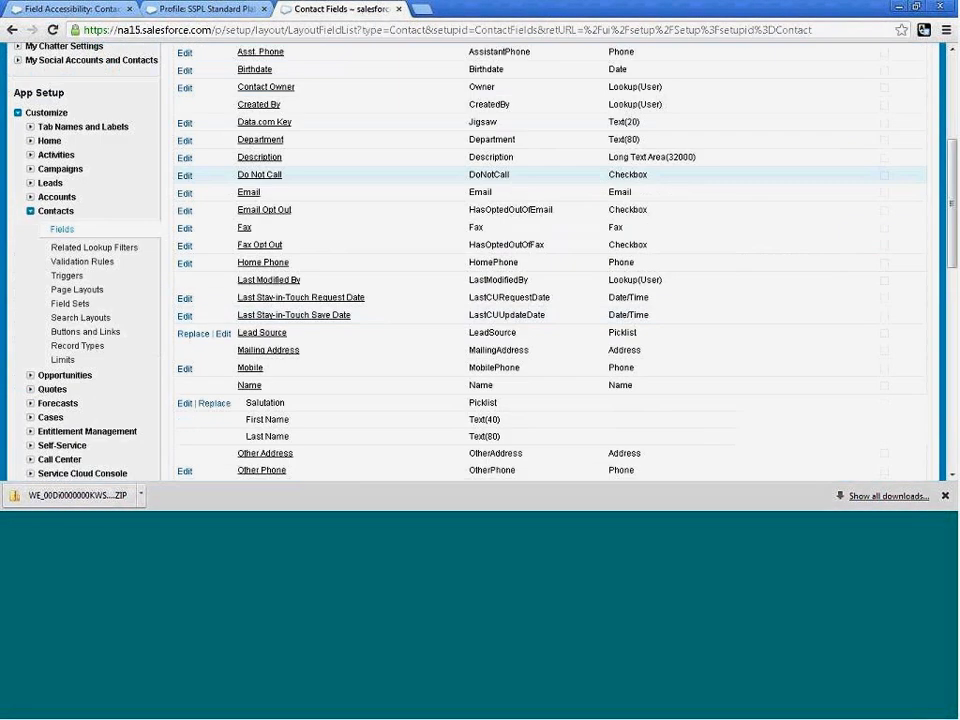
scroll(405, 333, down, 3)
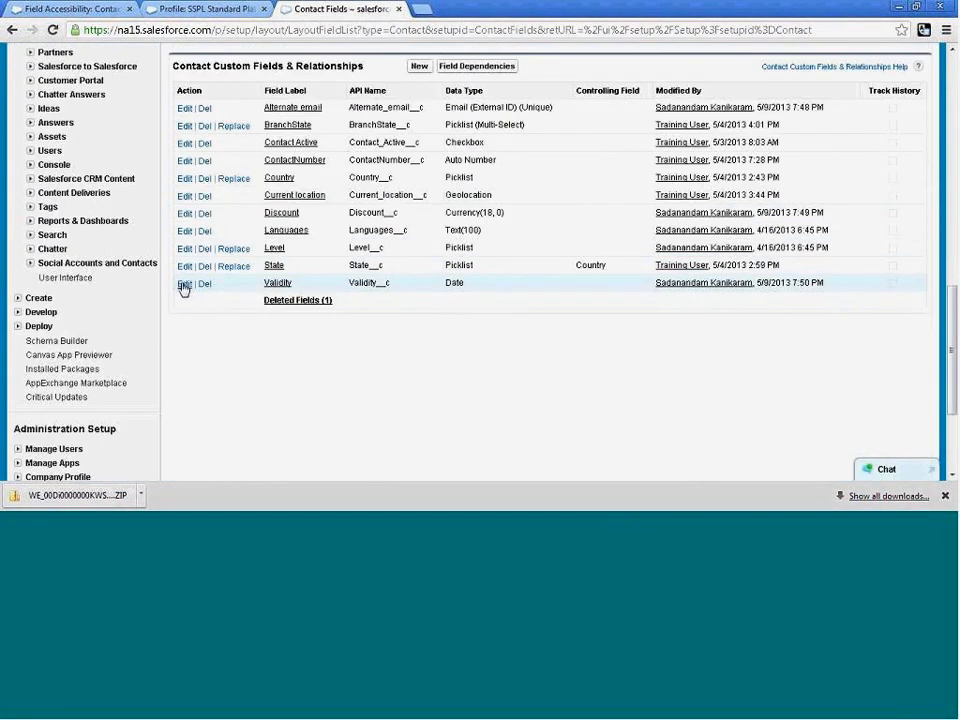
click(184, 284)
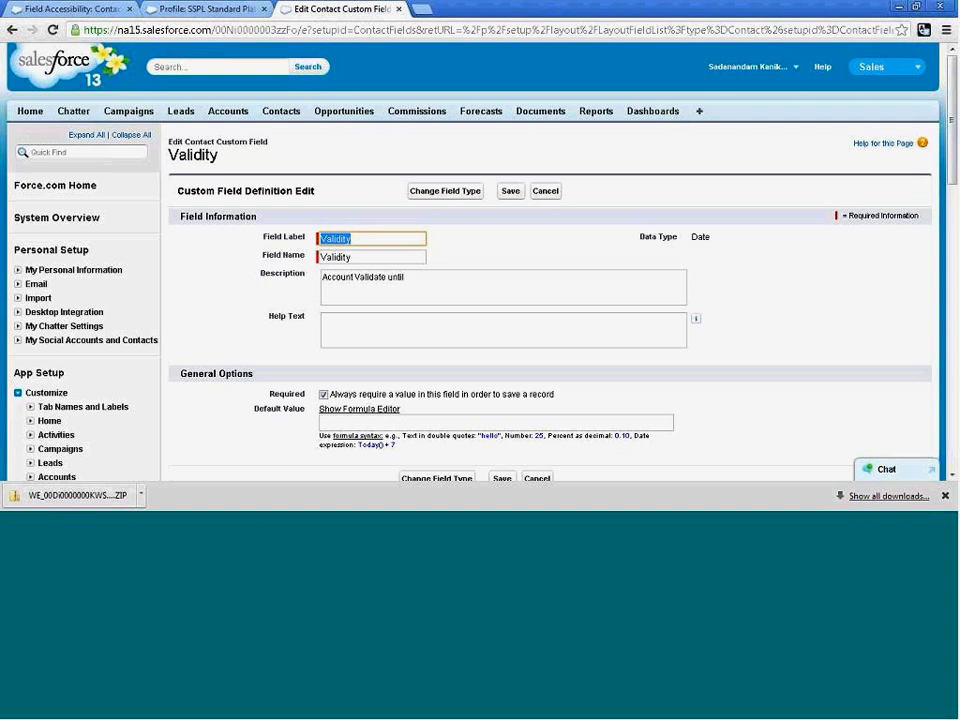
click(323, 394)
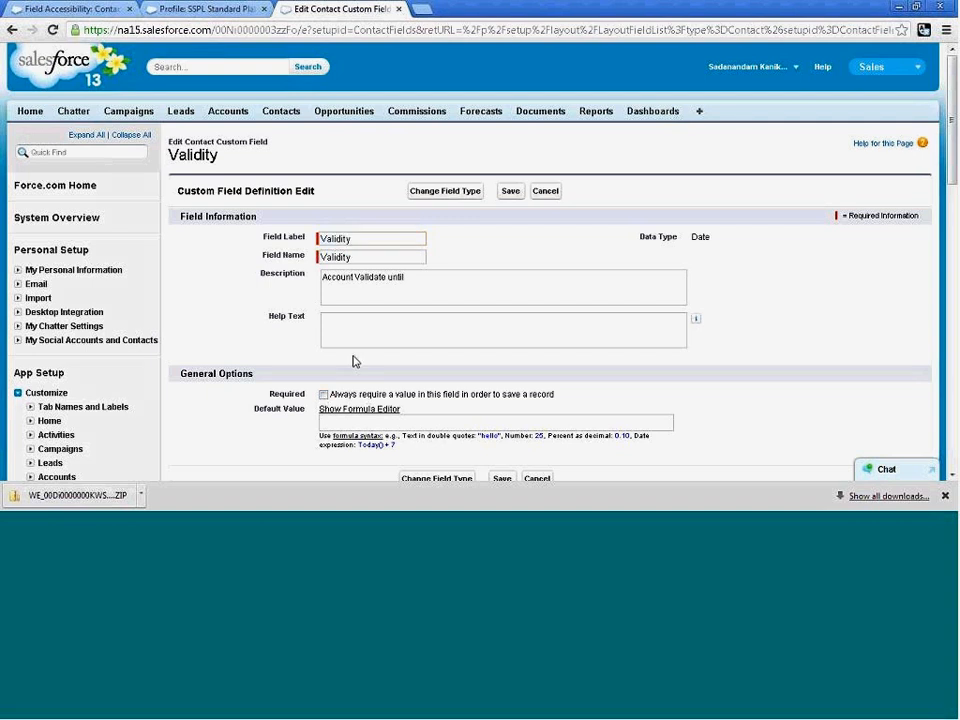
click(510, 191)
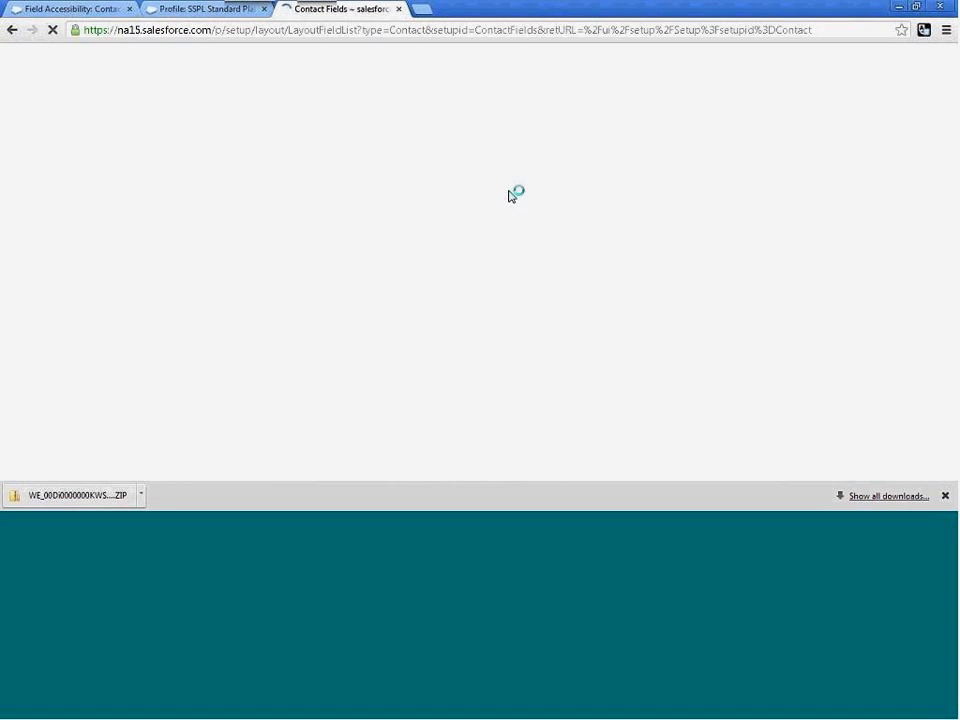
Reload the Contact Field Accessibility page and choose Validity again as the field to view.
click(165, 11)
click(100, 12)
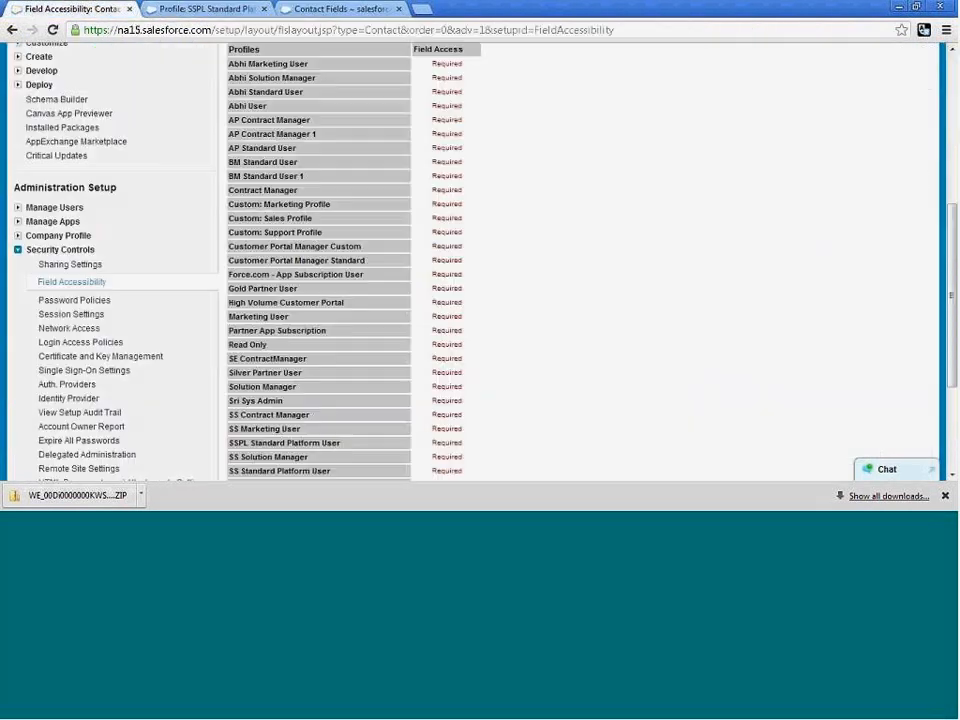
scroll(144, 238, up, 3)
click(53, 30)
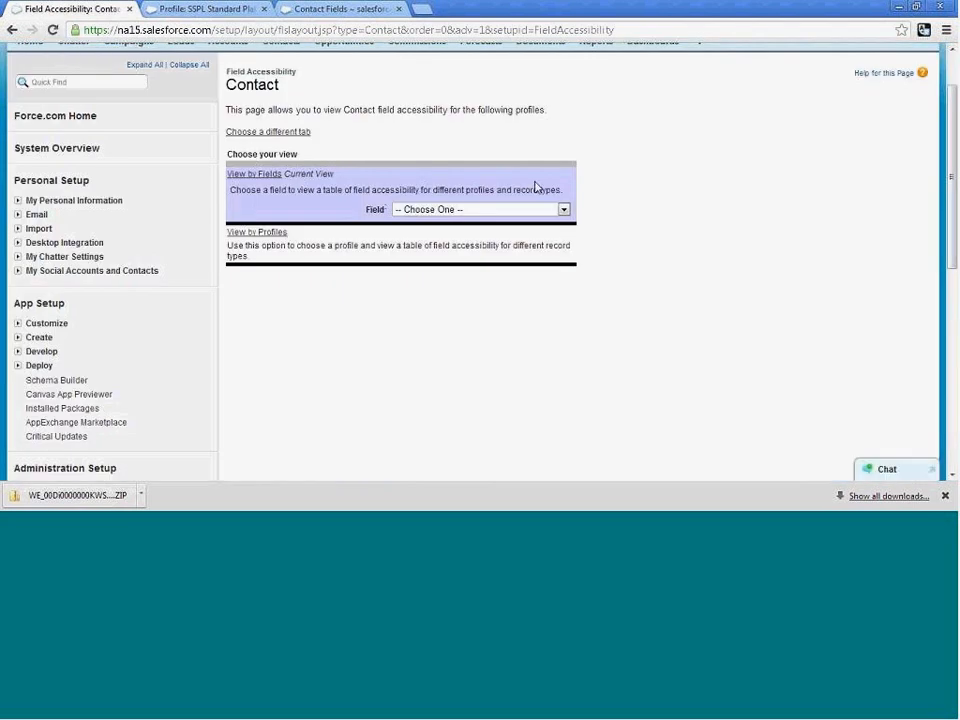
click(566, 210)
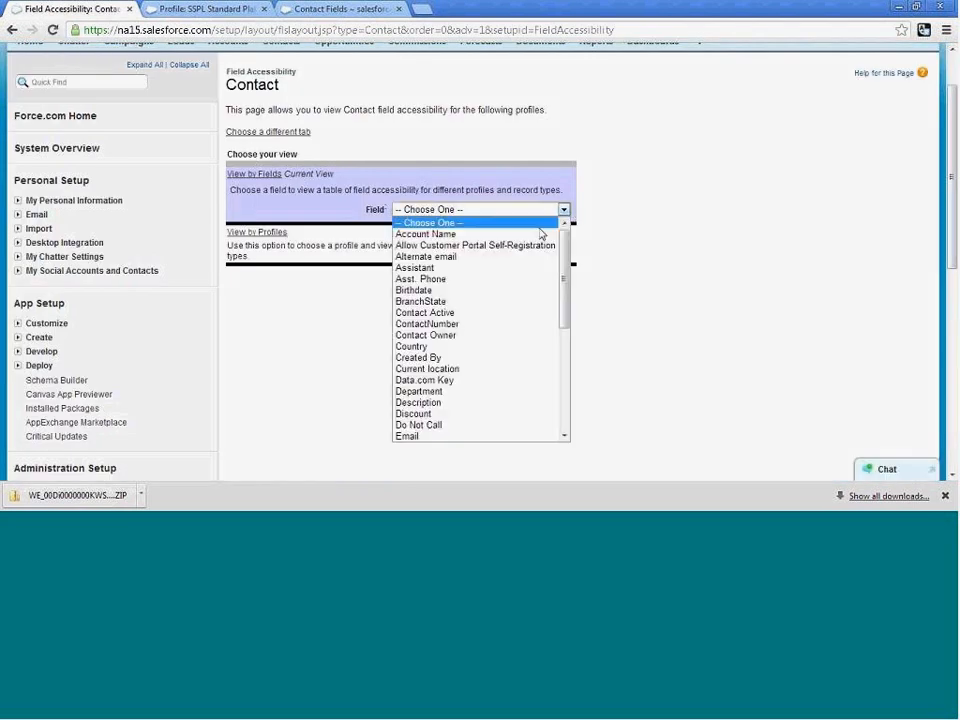
scroll(494, 437, down, 10)
click(494, 437)
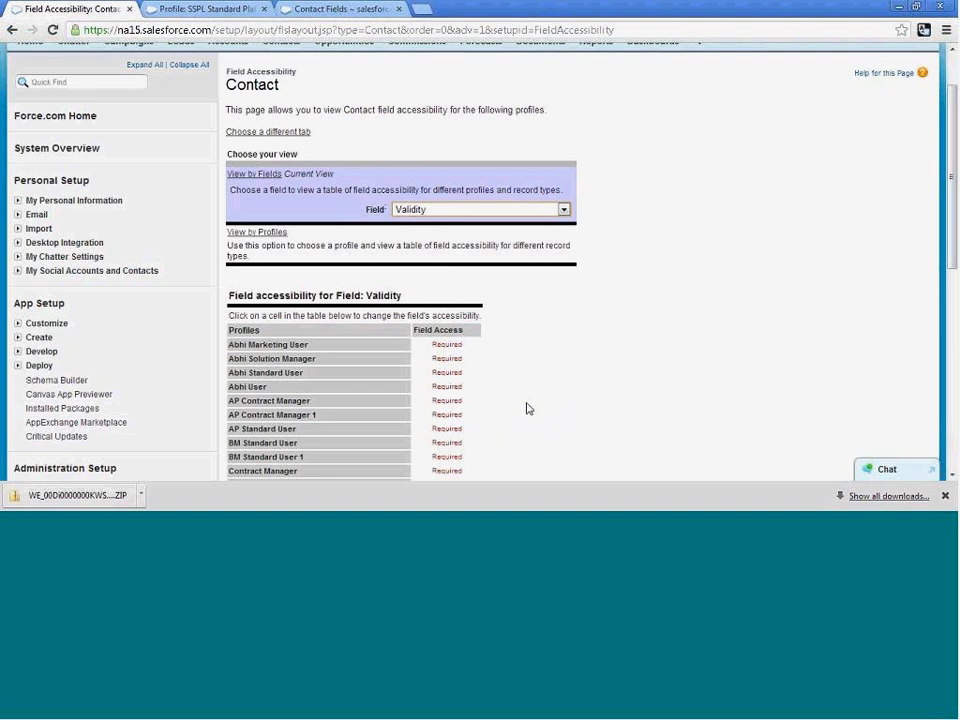
Examine Validity's access level and its reason for the listed profiles, comparing the custom marketing, sales and support profiles with the others.
scroll(531, 401, down, 1)
scroll(532, 402, down, 2)
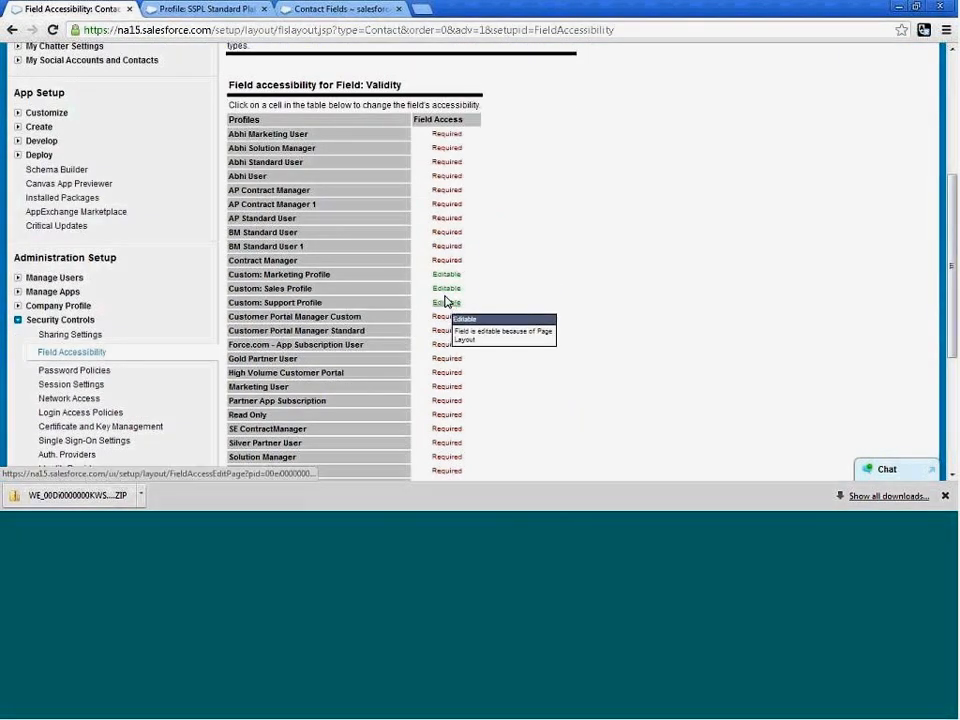
scroll(508, 349, down, 3)
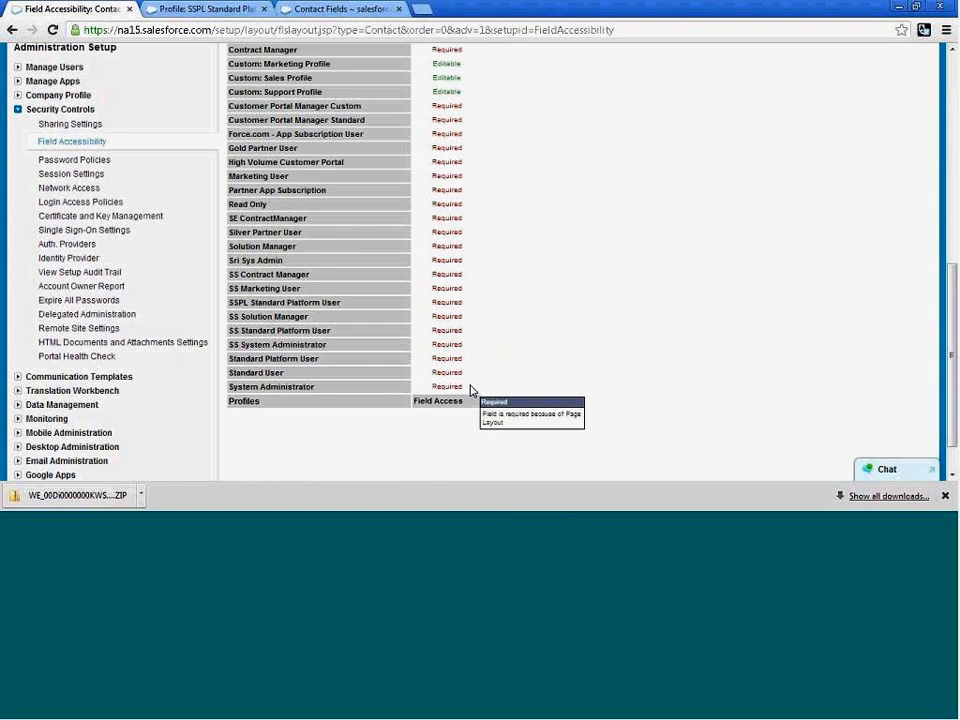
scroll(471, 389, up, 4)
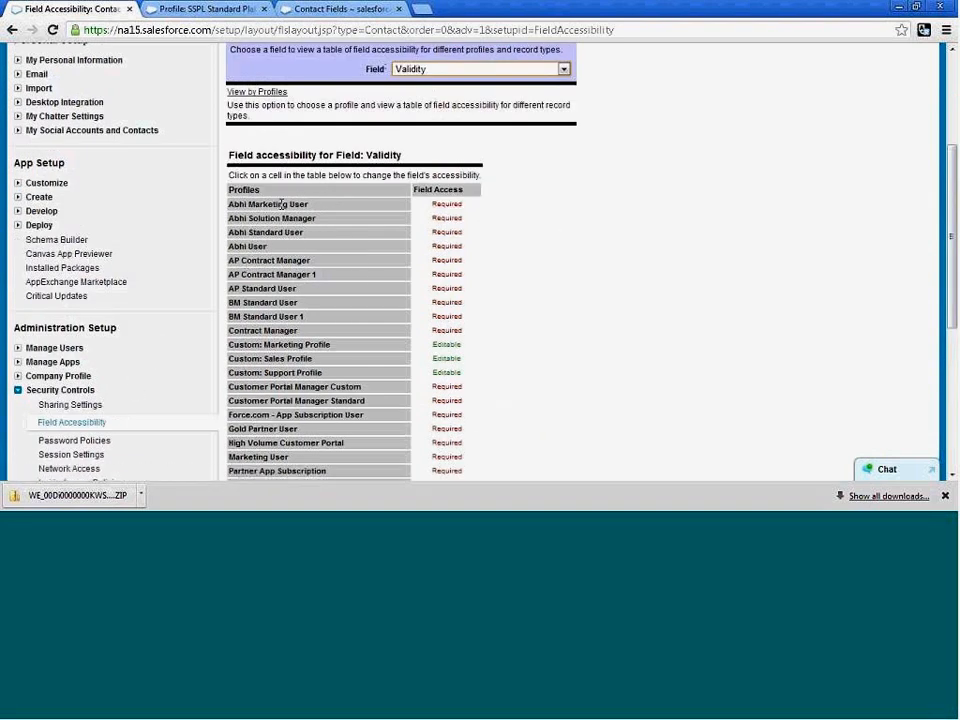
scroll(258, 193, down, 4)
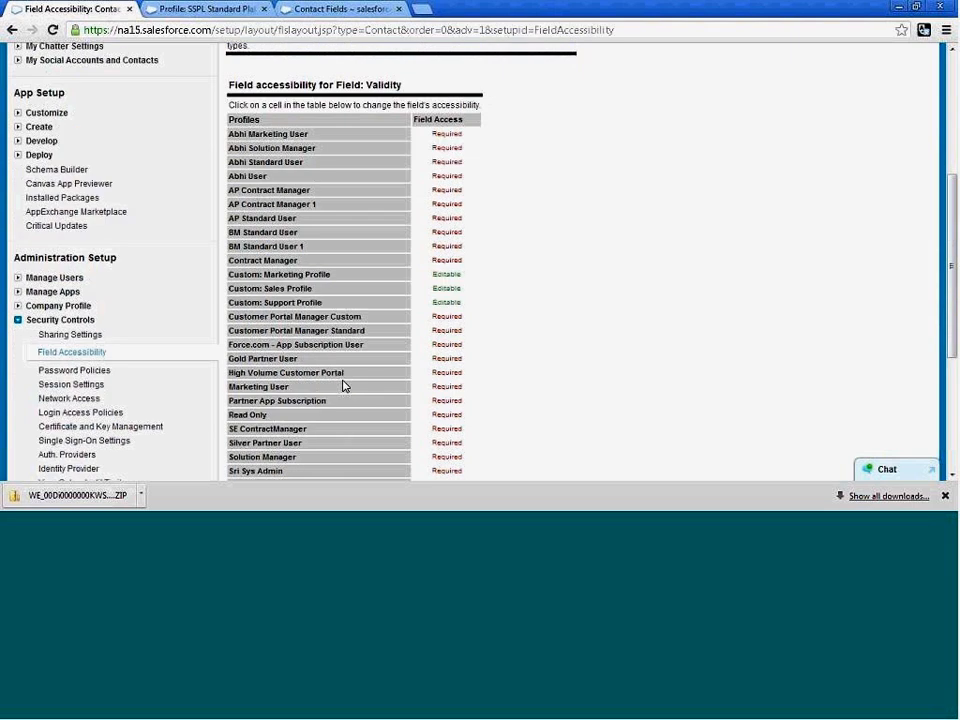
drag(314, 384, 224, 387)
click(650, 339)
Check why Validity's access differs for the custom profiles, and open the list of Contact page layouts.
scroll(650, 339, up, 2)
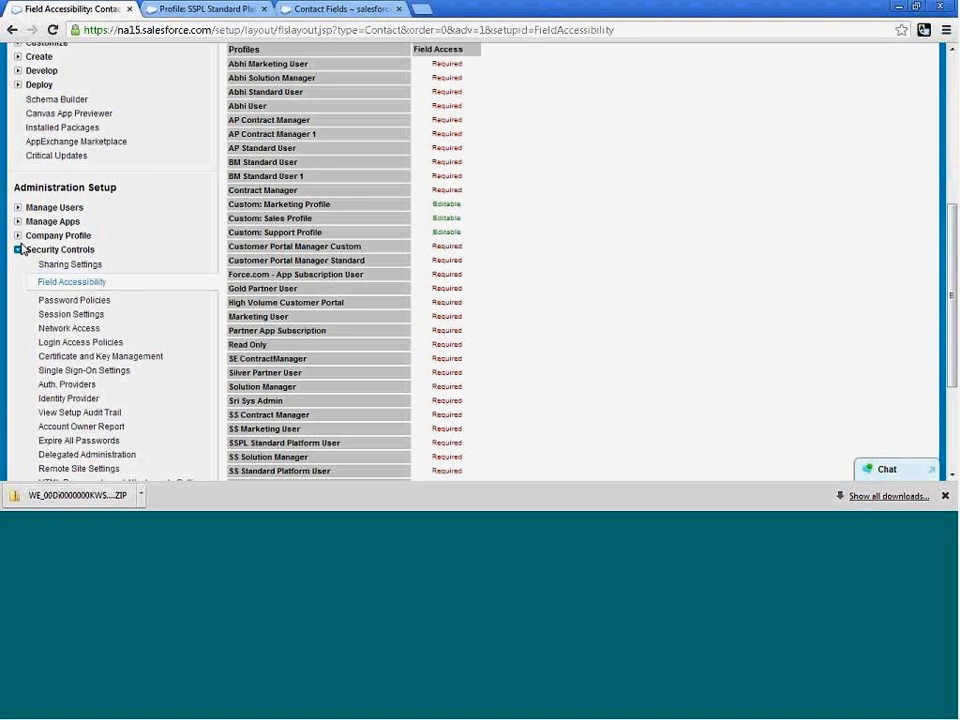
scroll(20, 248, up, 3)
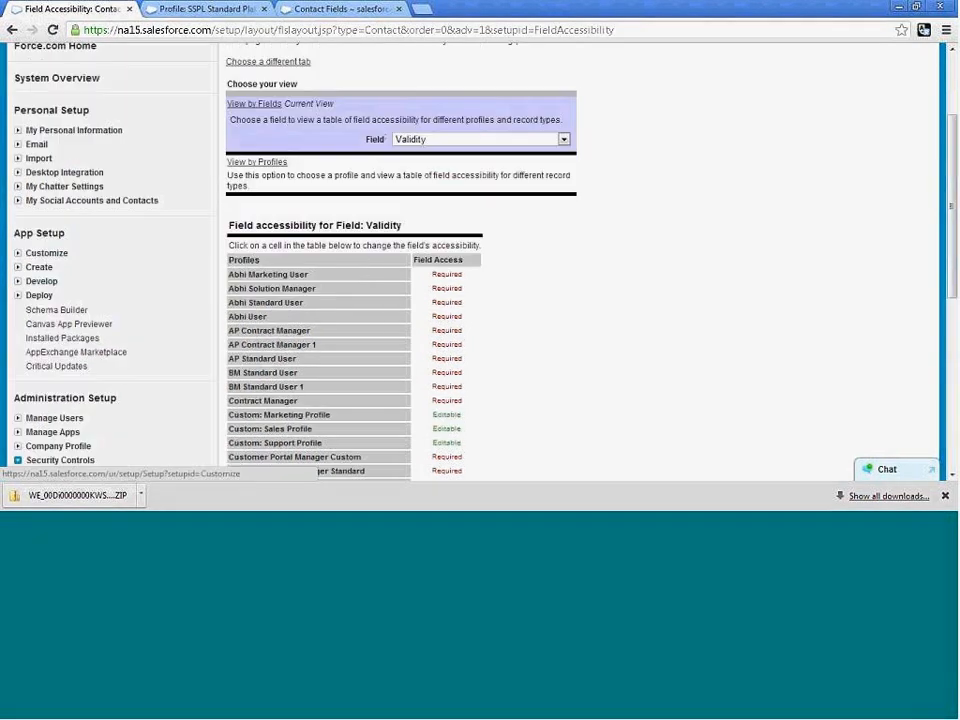
click(17, 254)
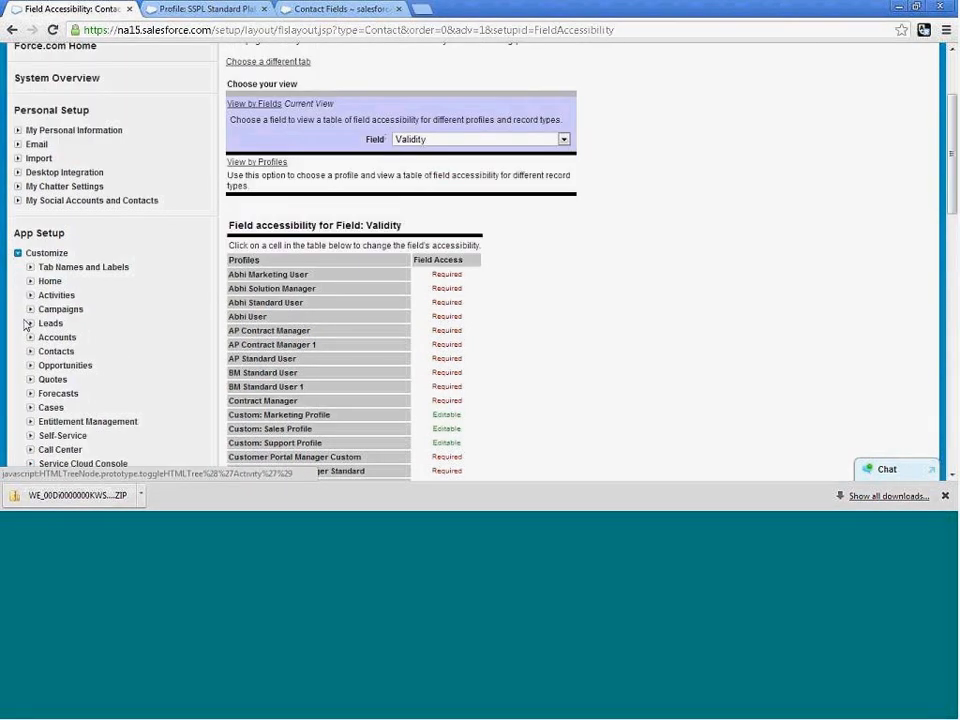
click(30, 352)
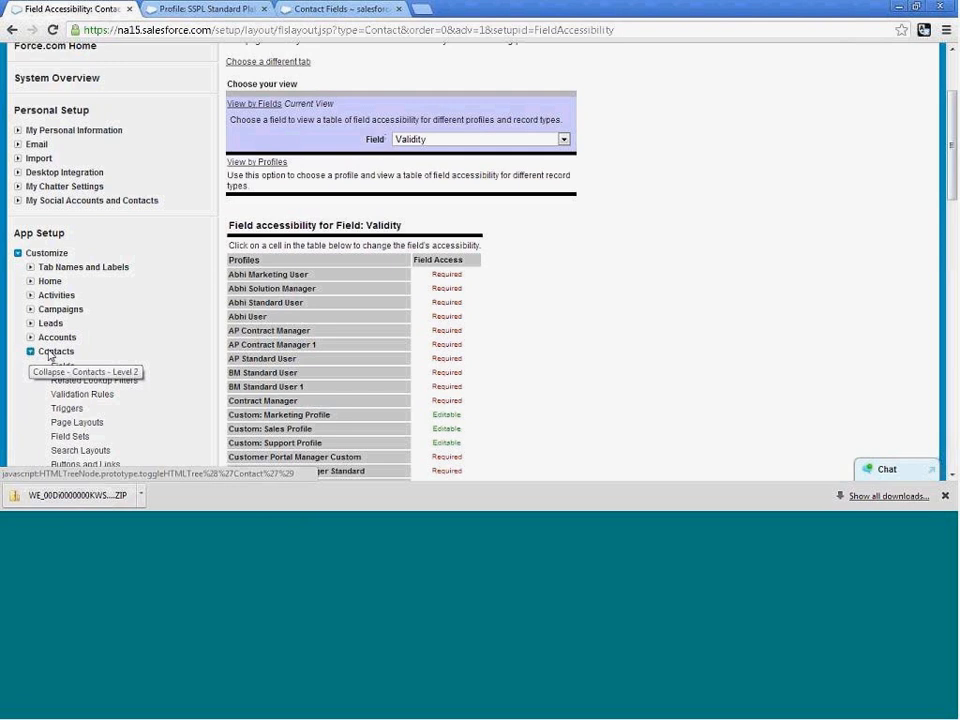
scroll(30, 360, down, 2)
mouse_move(421, 291)
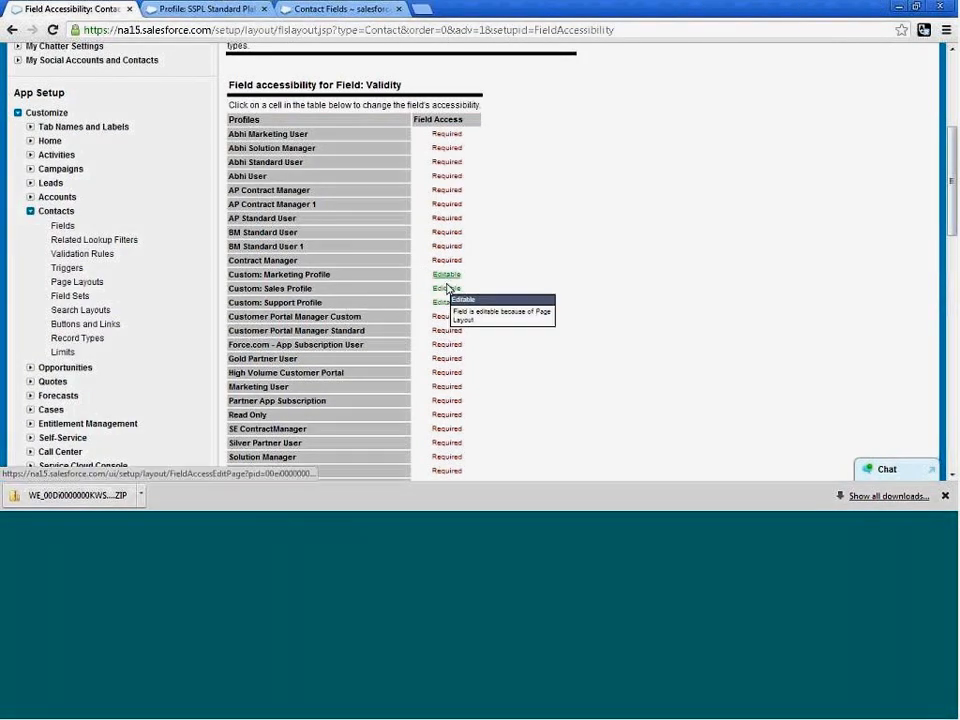
mouse_move(449, 307)
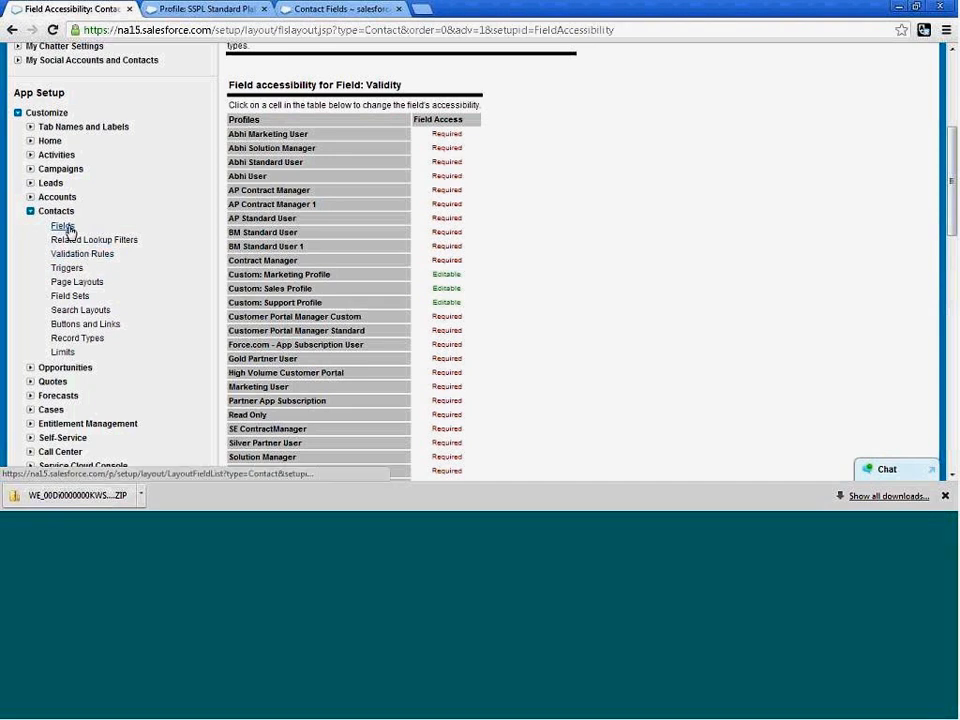
click(86, 284)
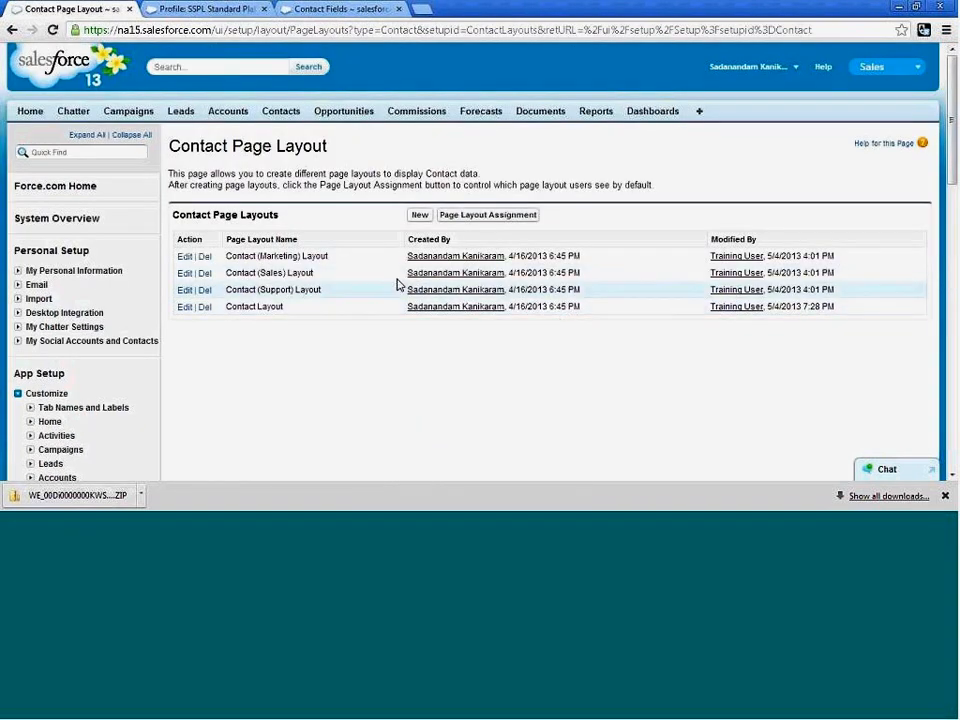
View the Contact page layout assignments and examine which layout each profile uses.
click(480, 220)
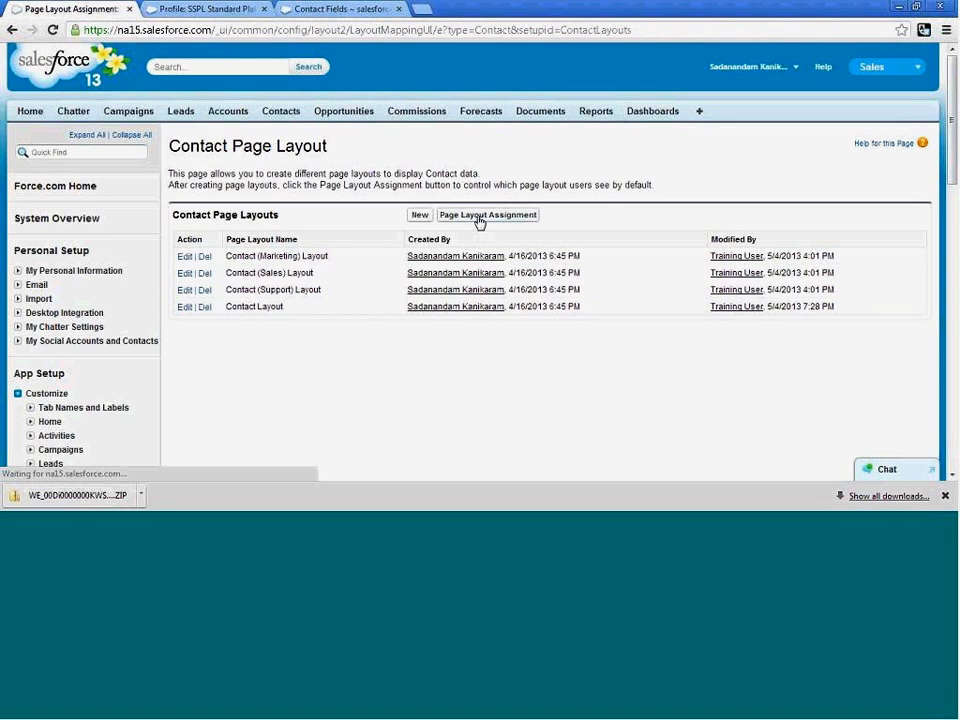
scroll(478, 300, down, 1)
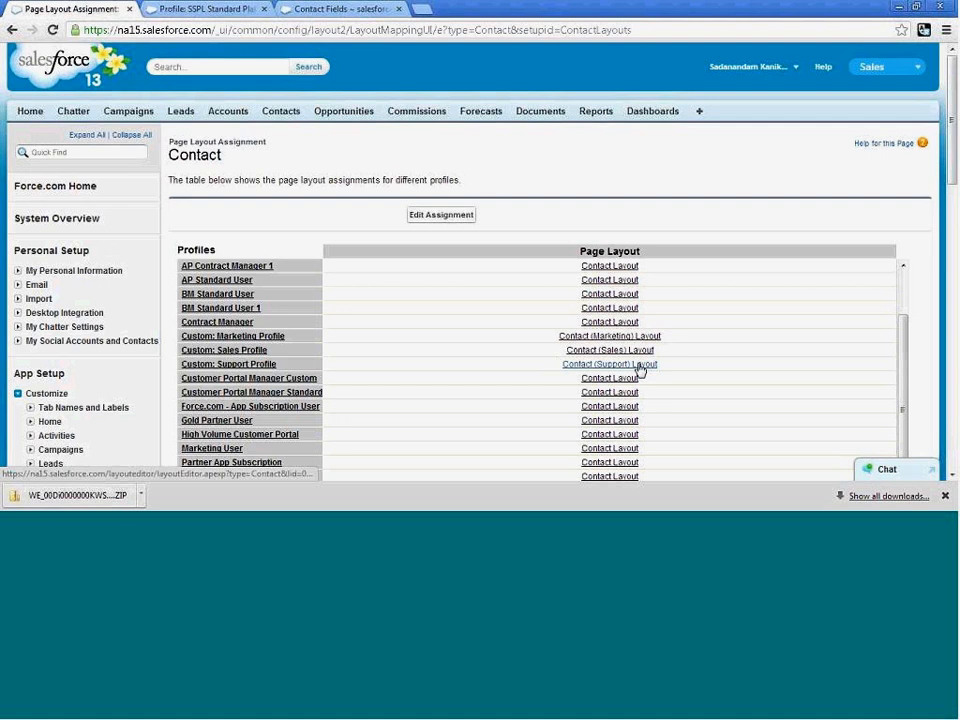
scroll(754, 363, up, 2)
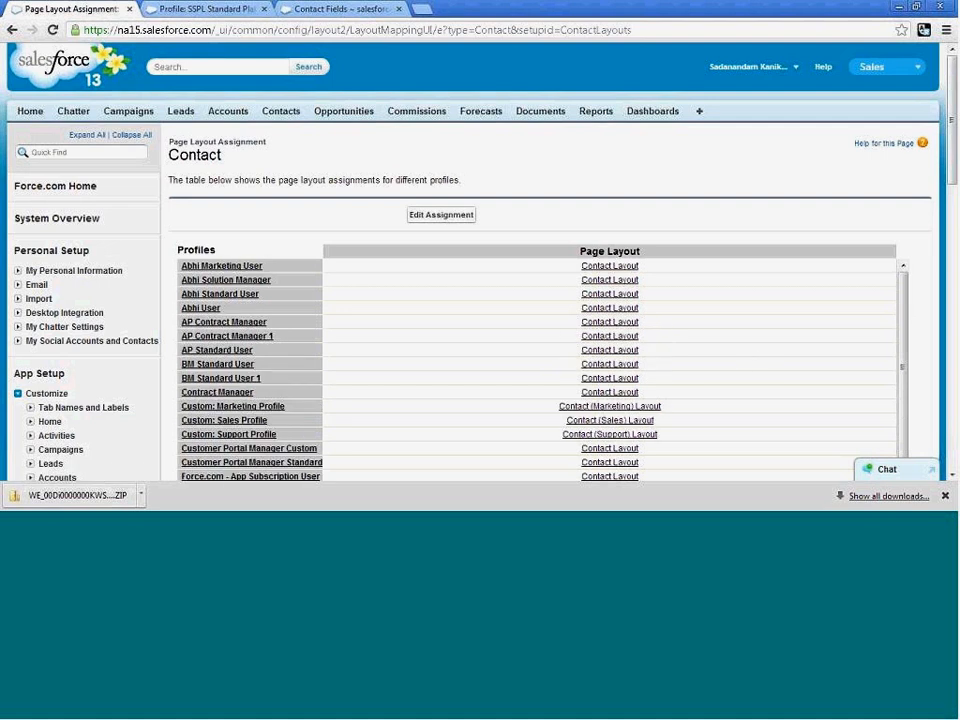
Open the Contact Layout from the profile assignments for editing and locate Validity in its Contact Information section.
click(614, 309)
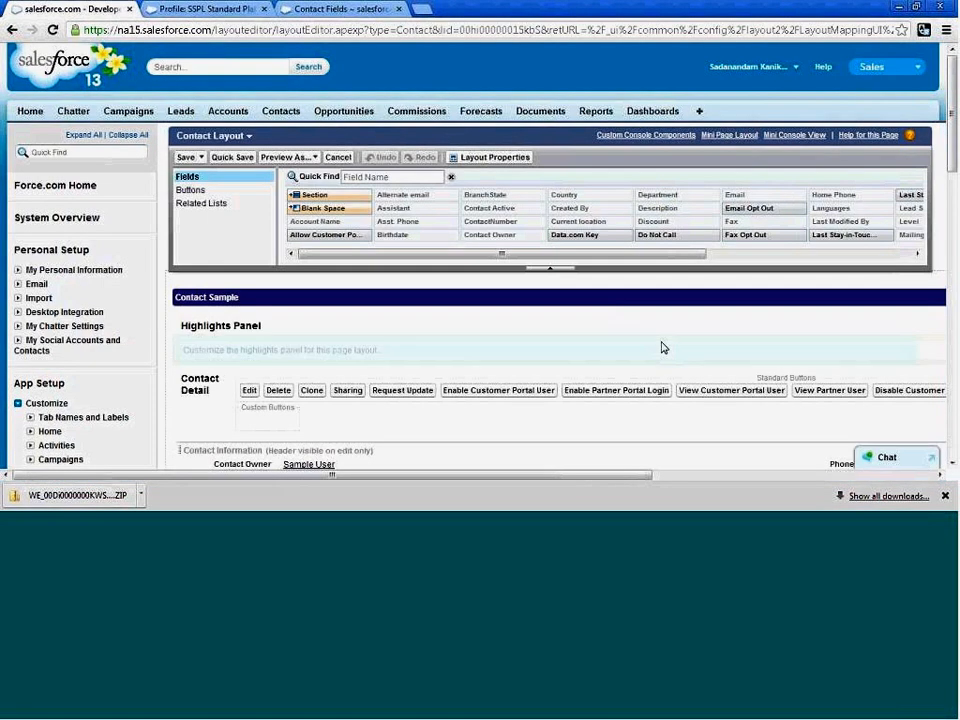
scroll(661, 347, down, 2)
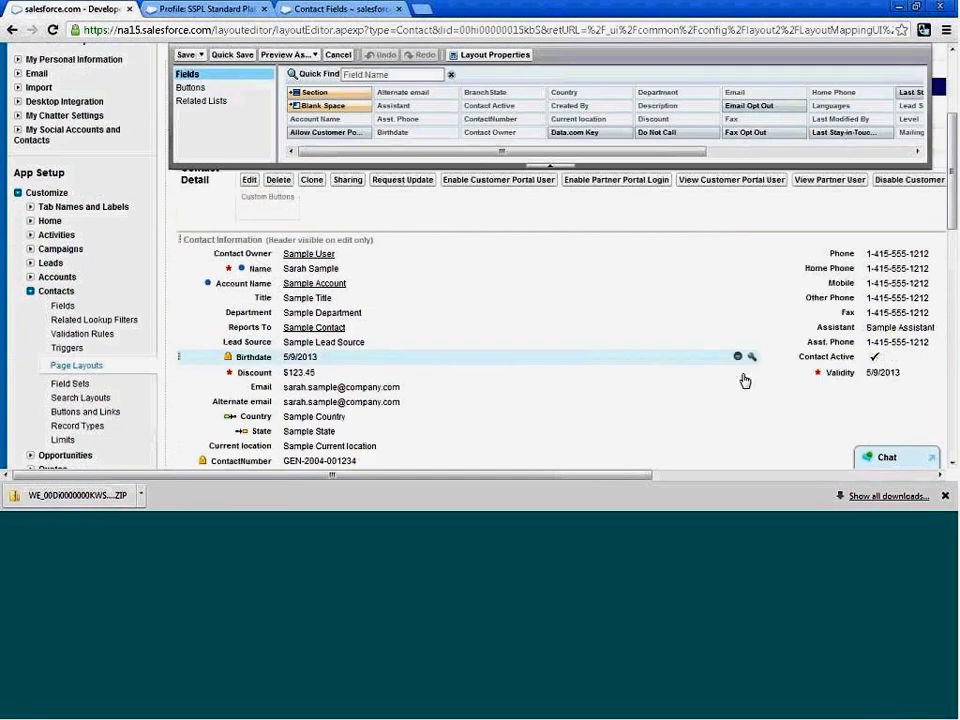
click(835, 369)
click(746, 475)
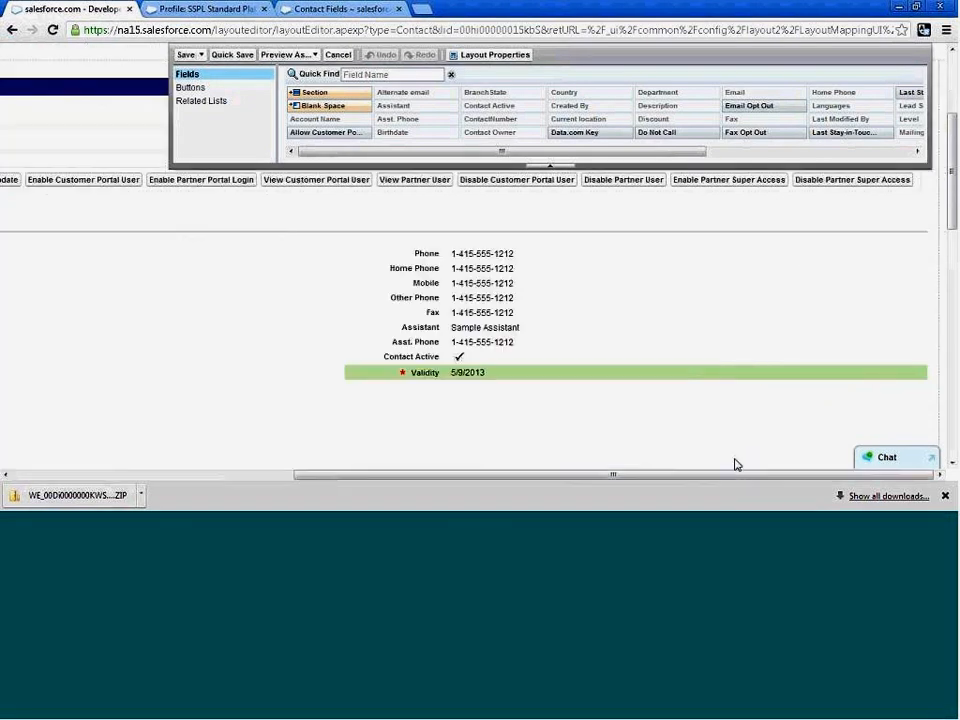
drag(828, 473, 822, 473)
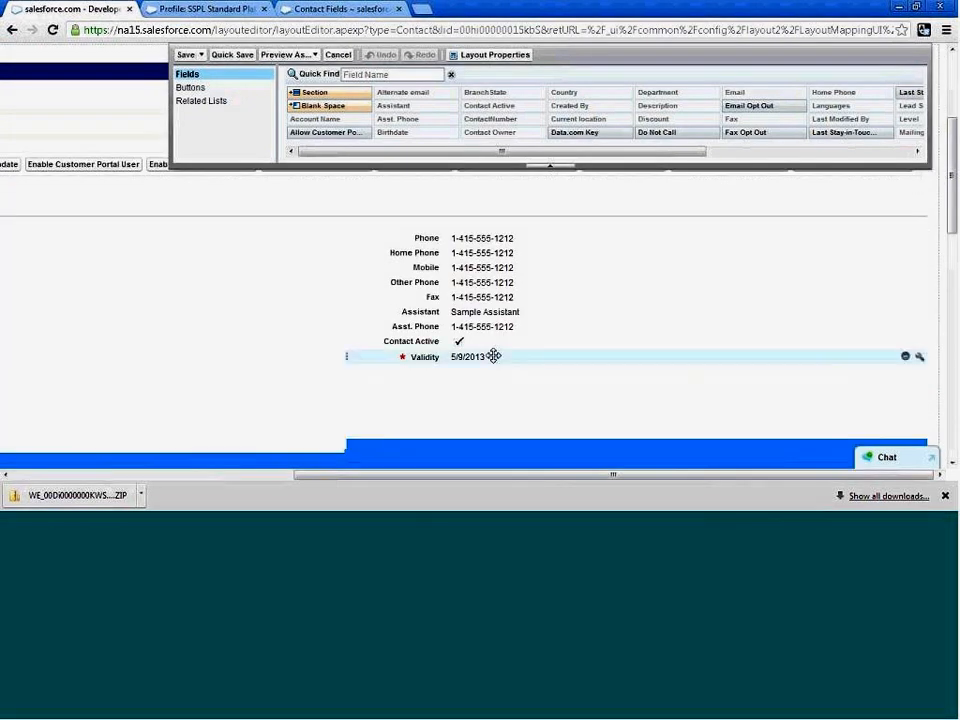
Inspect Validity's read-only and required properties in the Contact Layout and close them without changes.
click(919, 359)
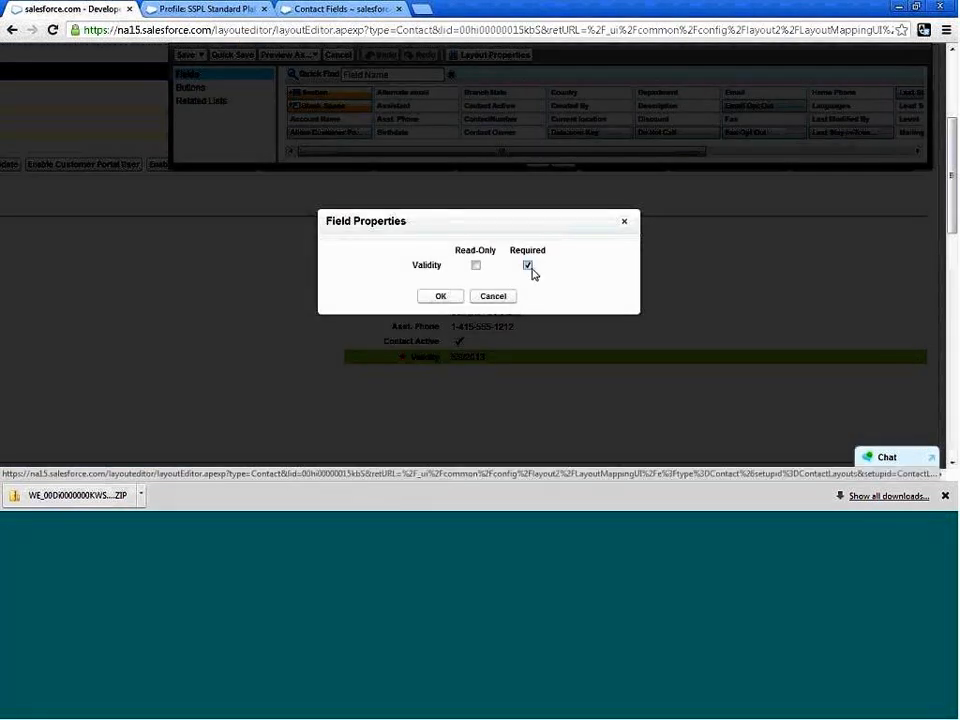
click(510, 296)
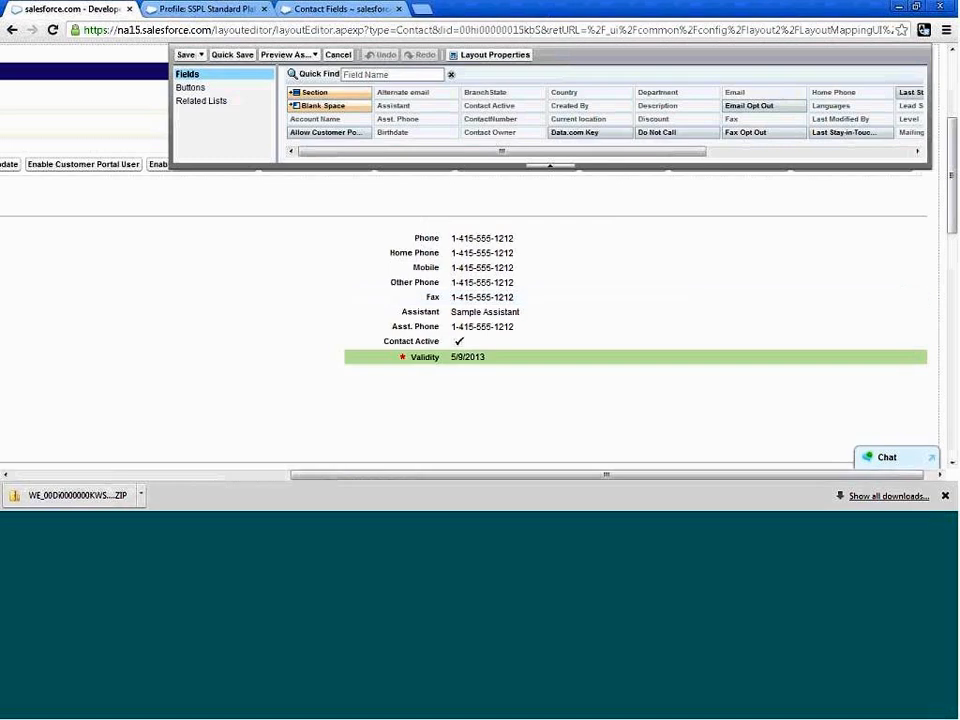
click(237, 476)
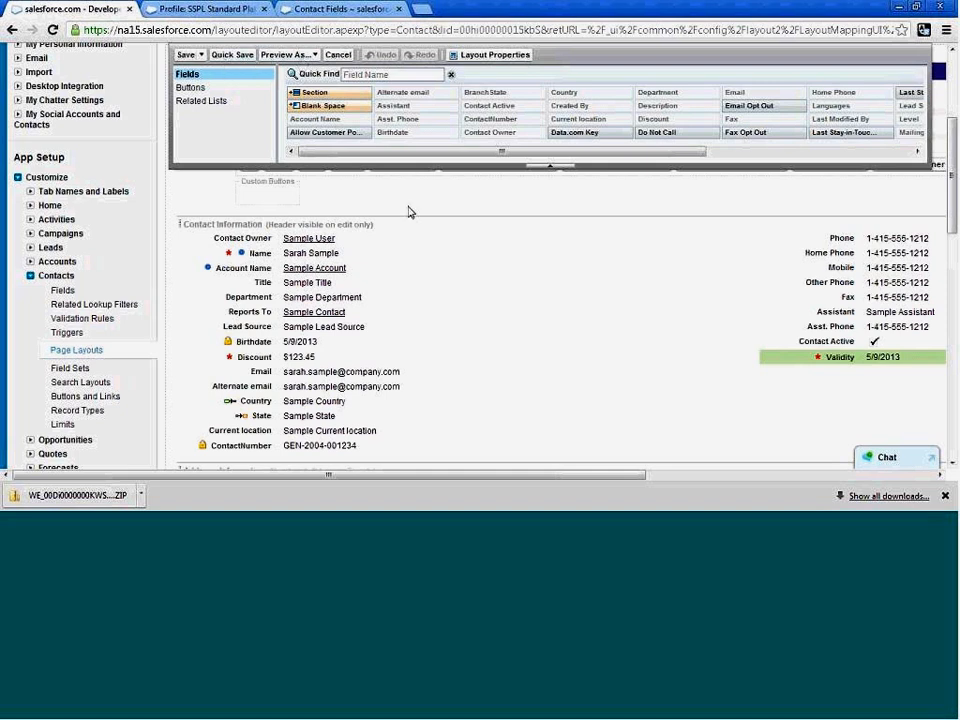
Preview the Contact Layout as the Custom: Marketing Profile, and close the preview window.
scroll(408, 212, up, 2)
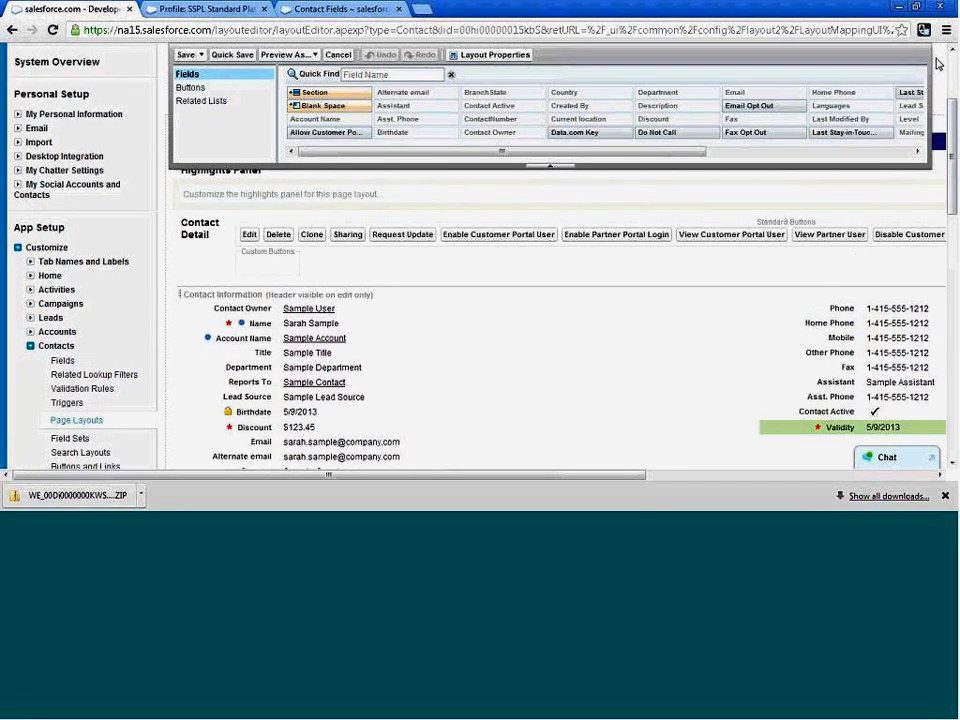
scroll(714, 48, up, 3)
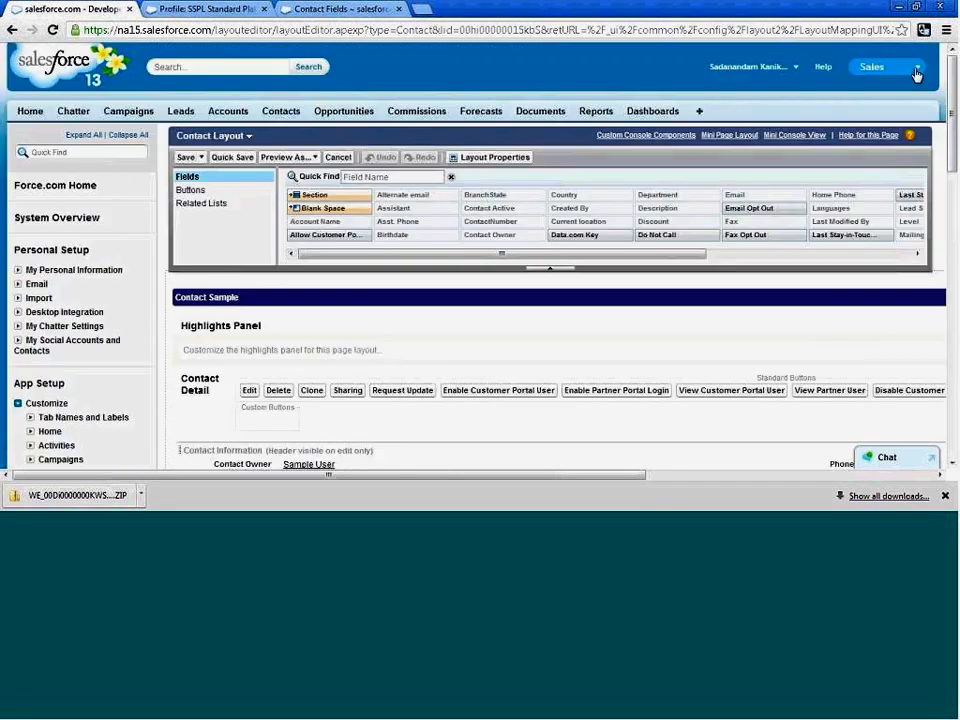
click(295, 160)
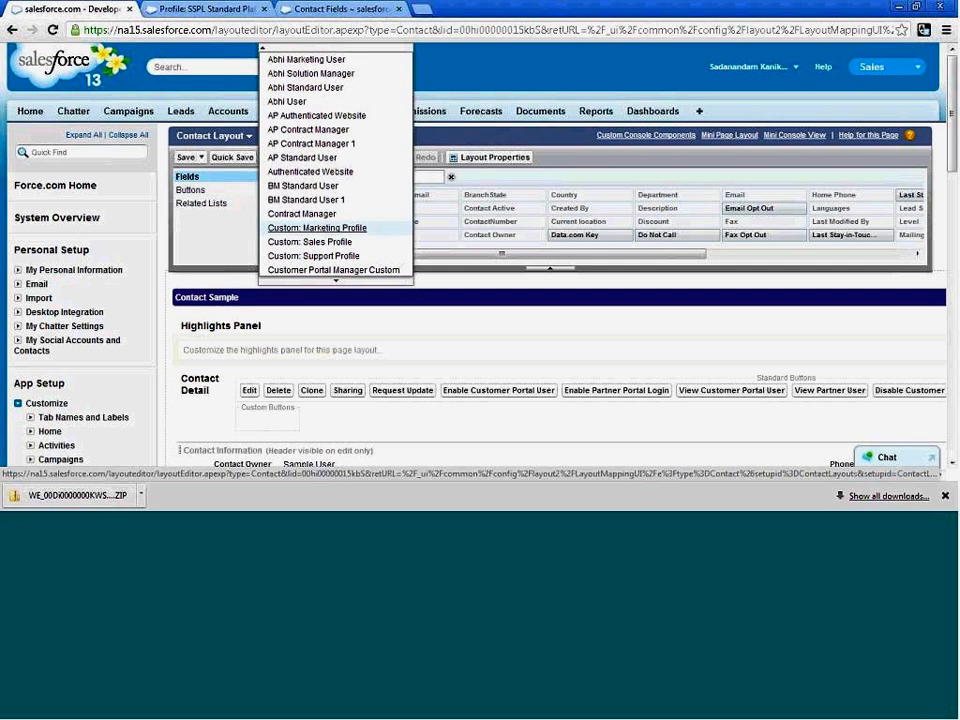
click(310, 229)
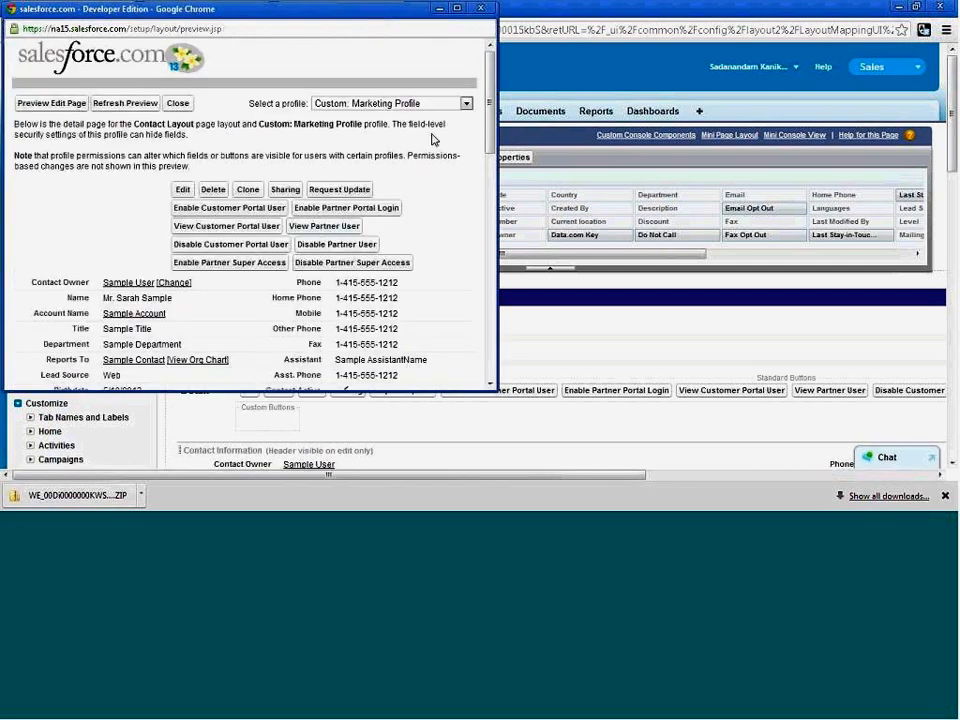
click(13, 14)
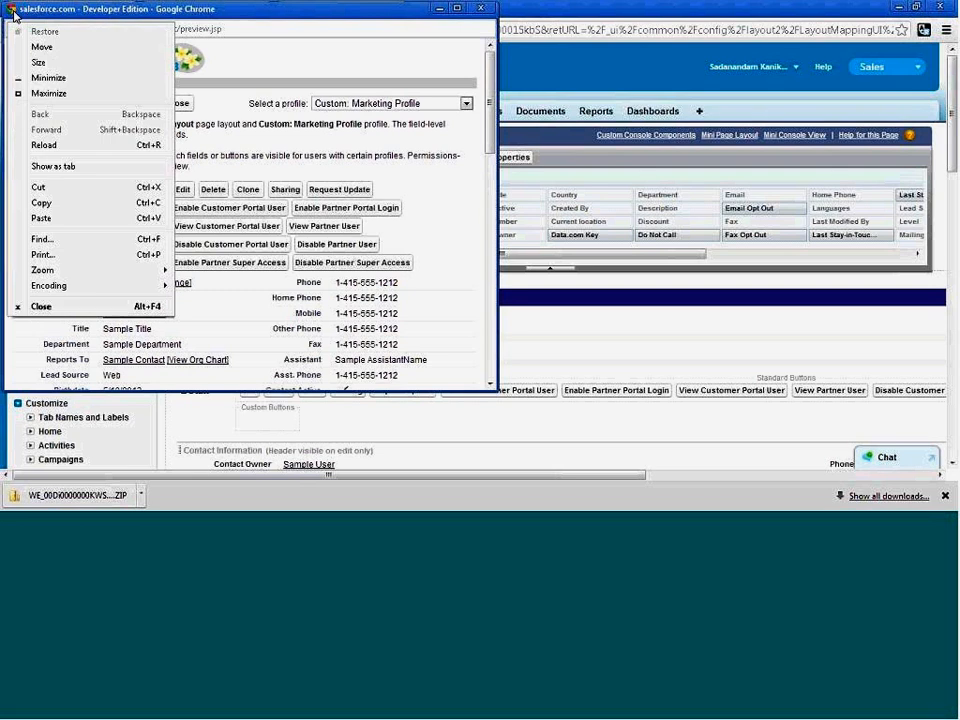
click(40, 306)
Return to the list of Contact page layouts and open the Contact (Support) Layout for editing.
scroll(111, 233, down, 3)
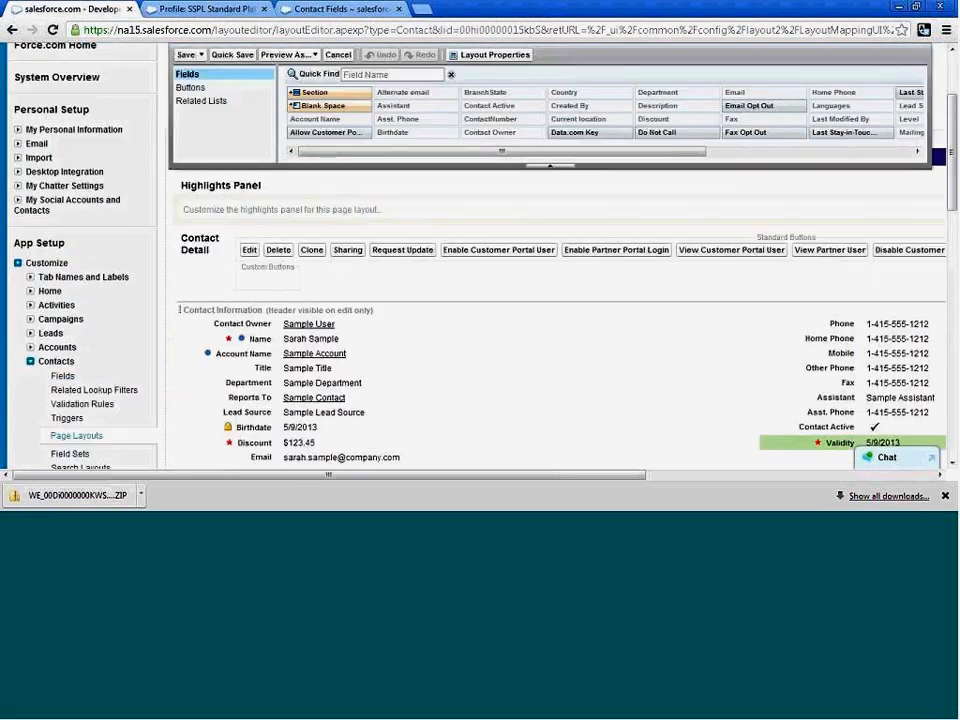
click(70, 440)
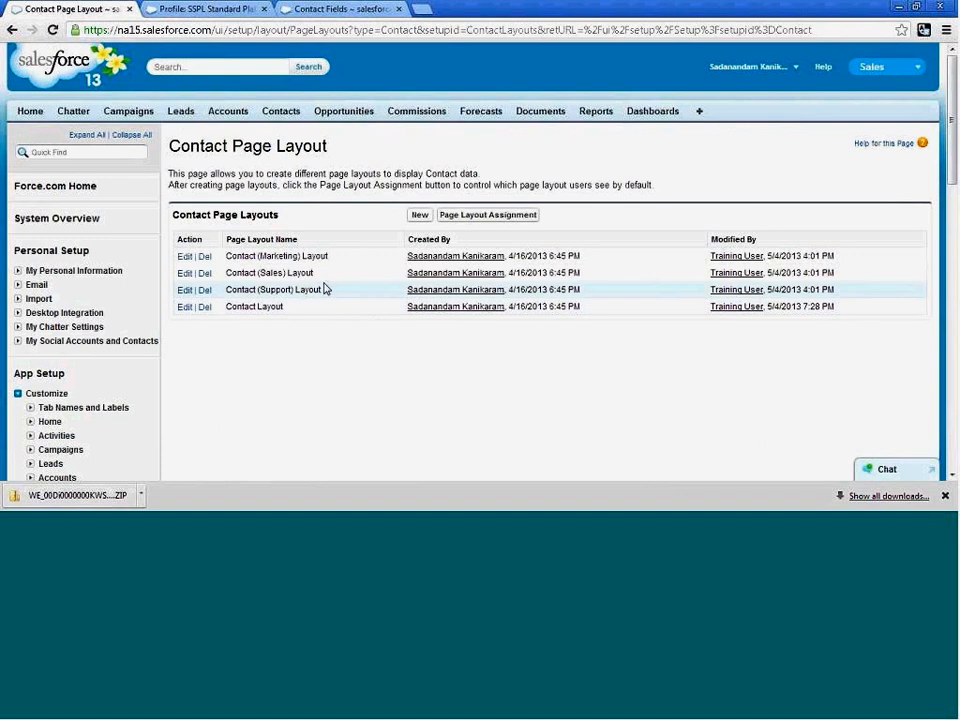
click(184, 291)
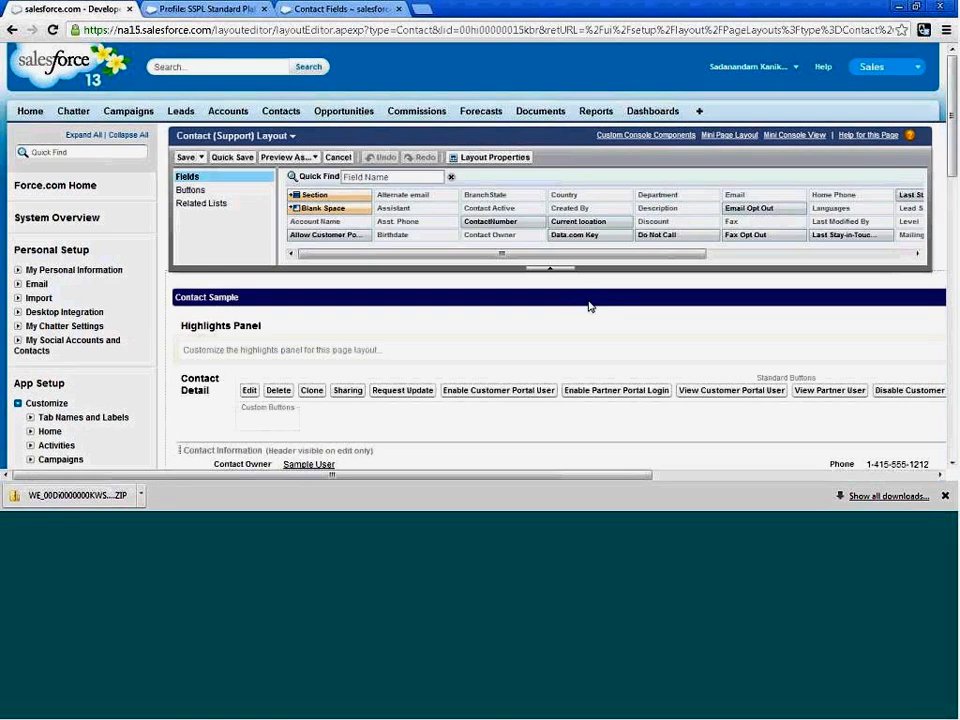
scroll(605, 301, down, 2)
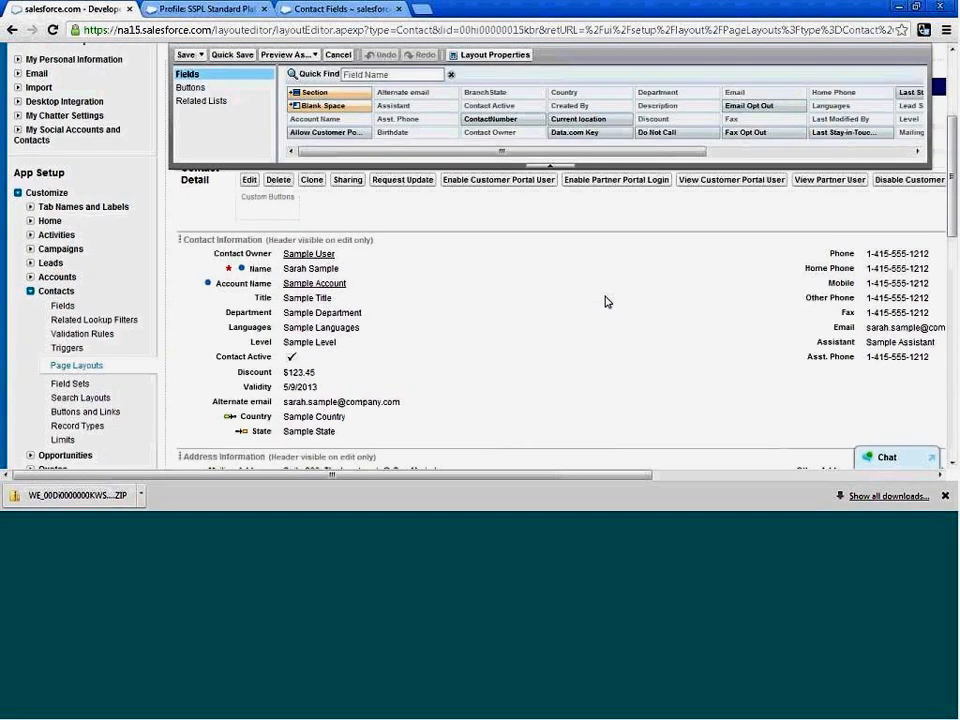
scroll(605, 301, down, 1)
Locate Validity in the Contact (Support) Layout, inspect its read-only and required properties, and close them without changes.
click(715, 476)
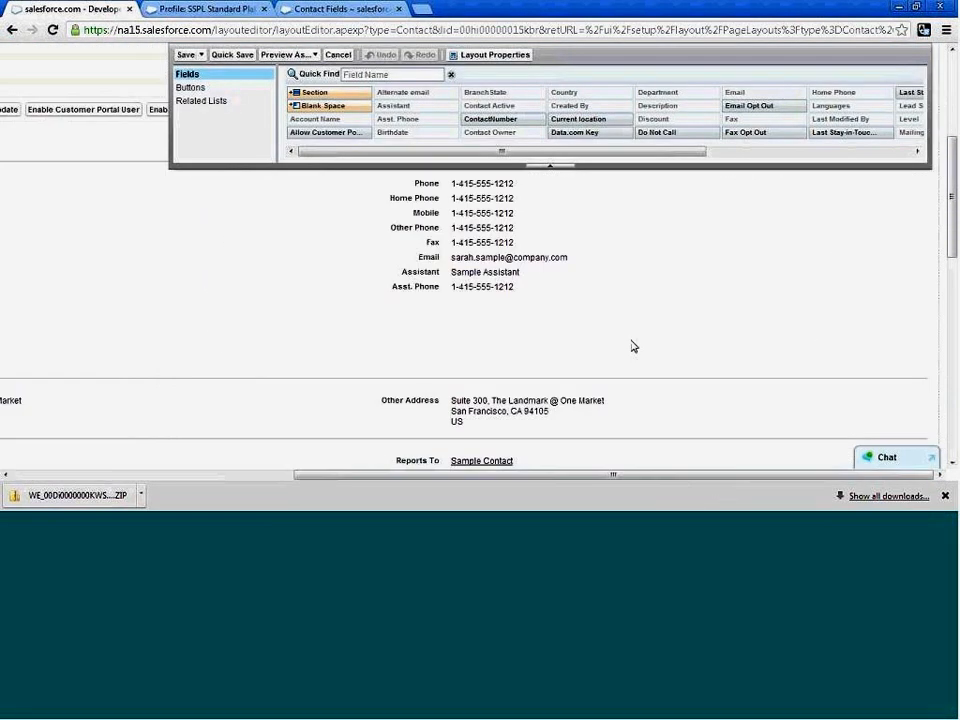
scroll(631, 345, up, 1)
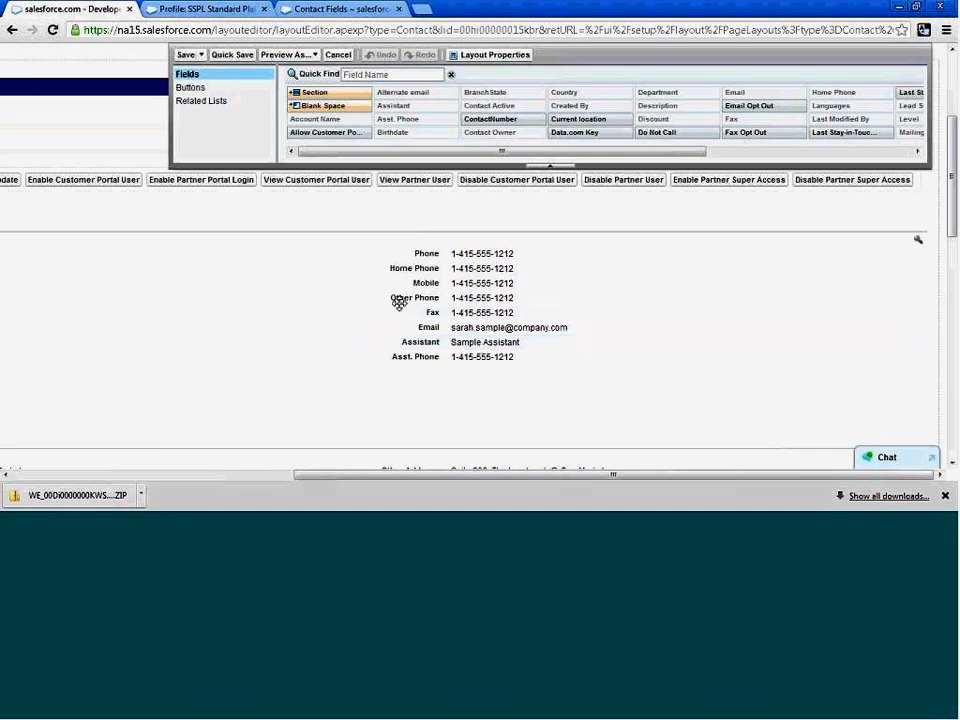
click(882, 151)
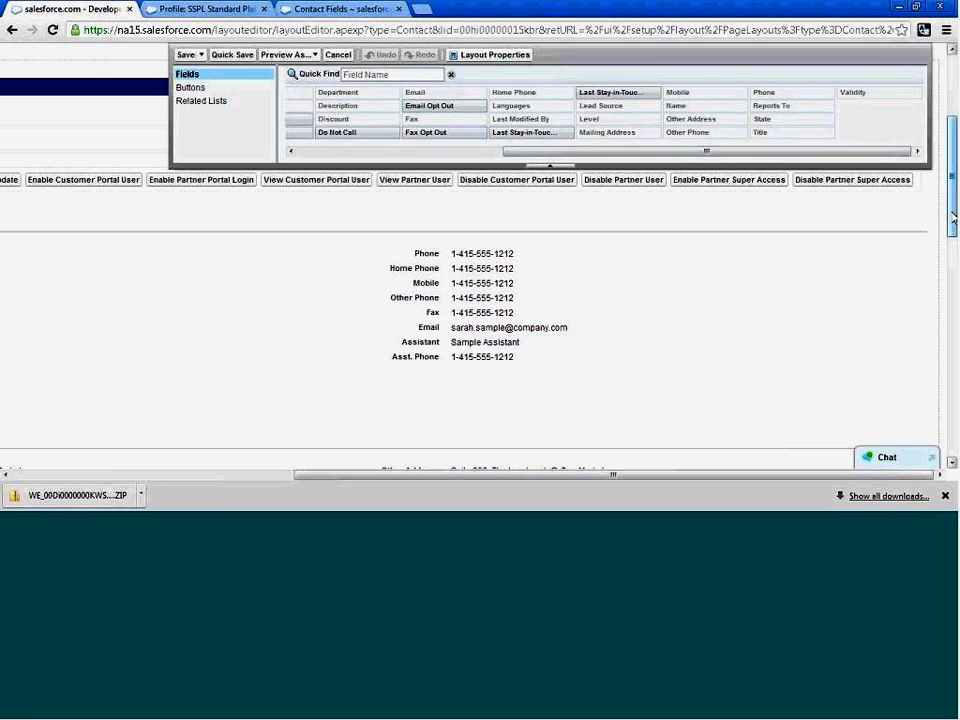
drag(334, 477, 189, 477)
drag(145, 447, 117, 410)
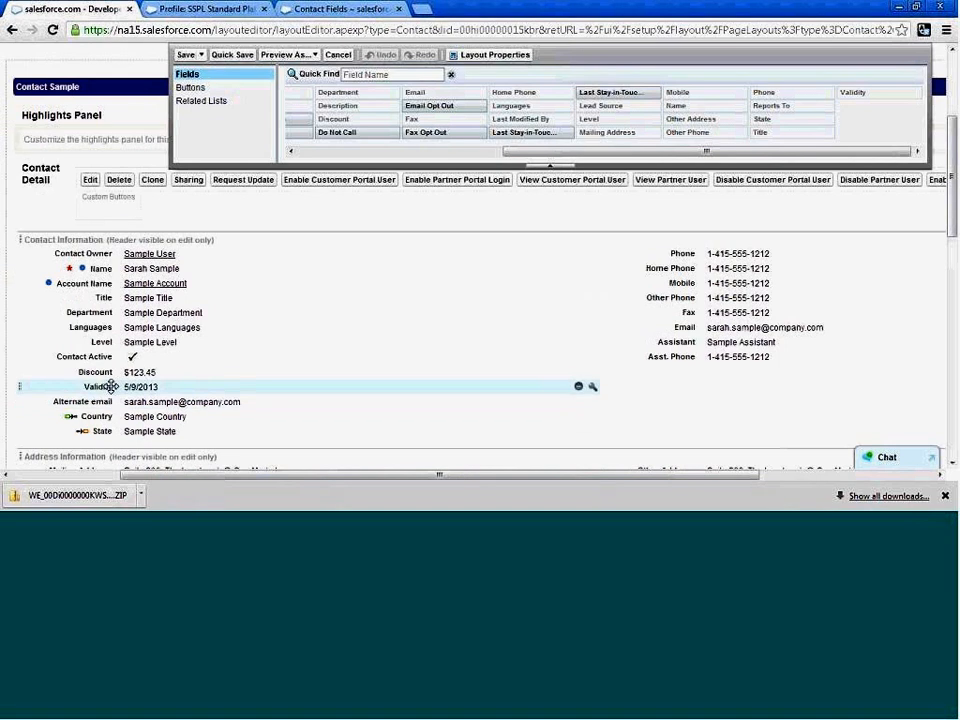
click(592, 387)
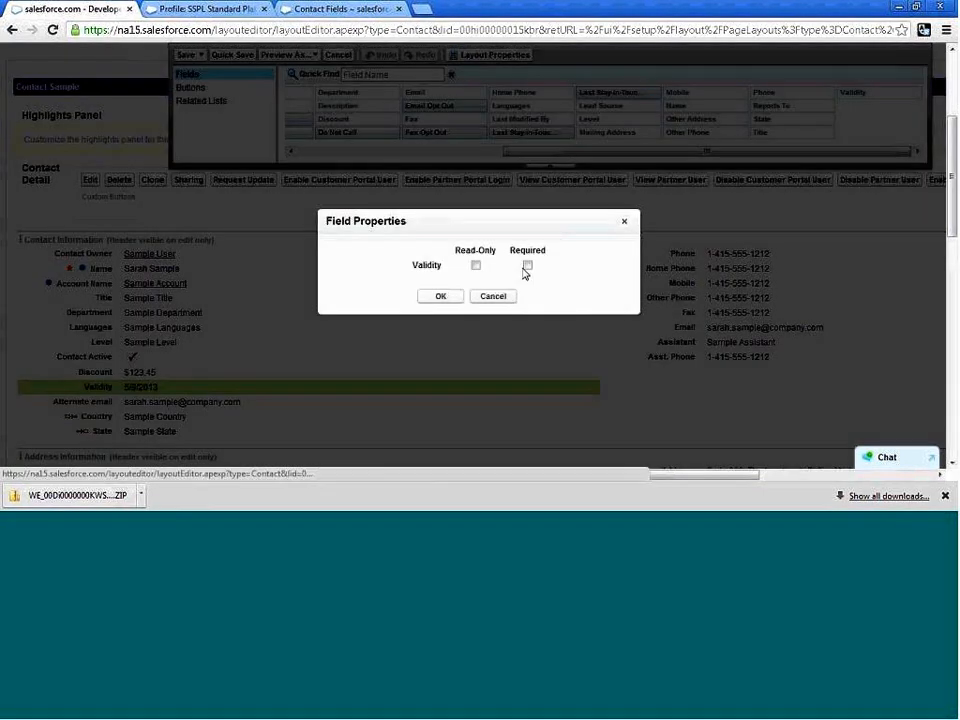
click(493, 297)
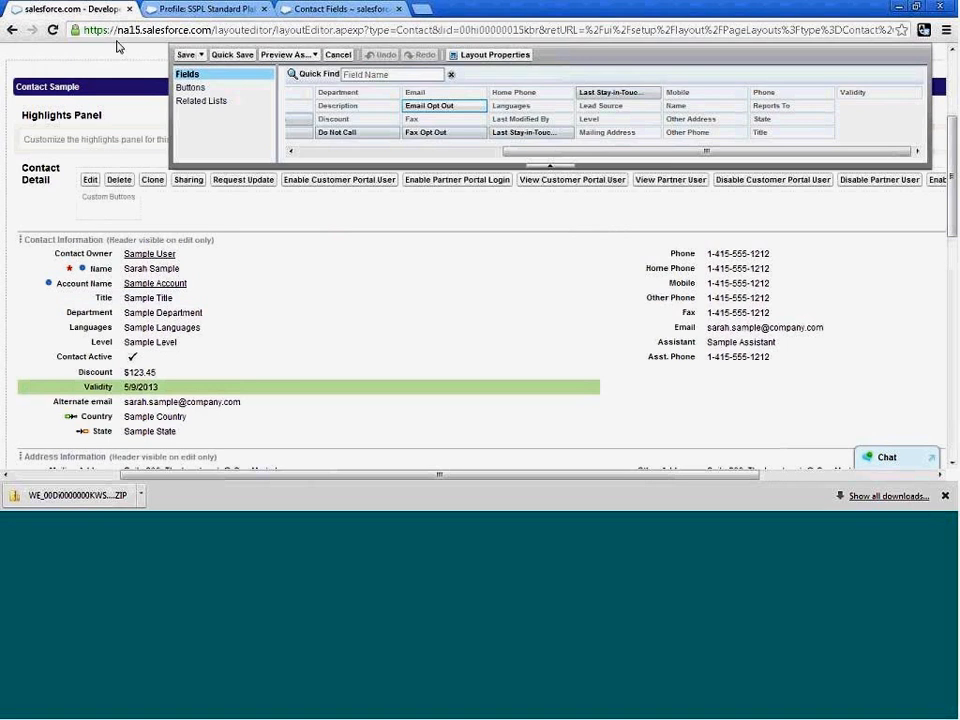
Switch to the browser page with the Contact Fields and open Field Accessibility from the Security Controls in Administration Setup.
click(352, 10)
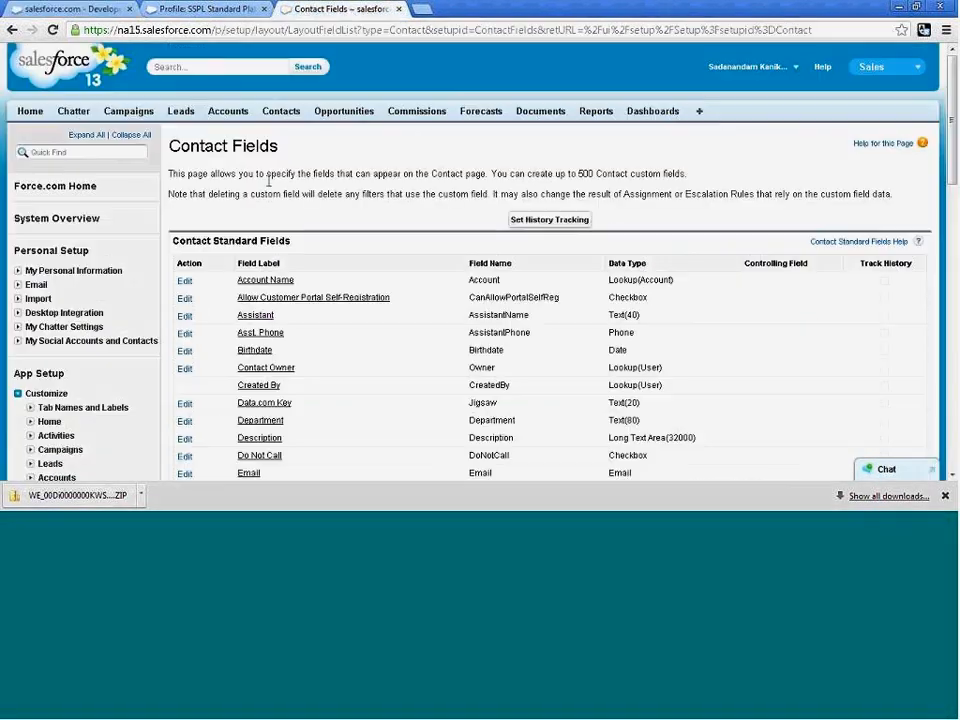
scroll(276, 305, down, 3)
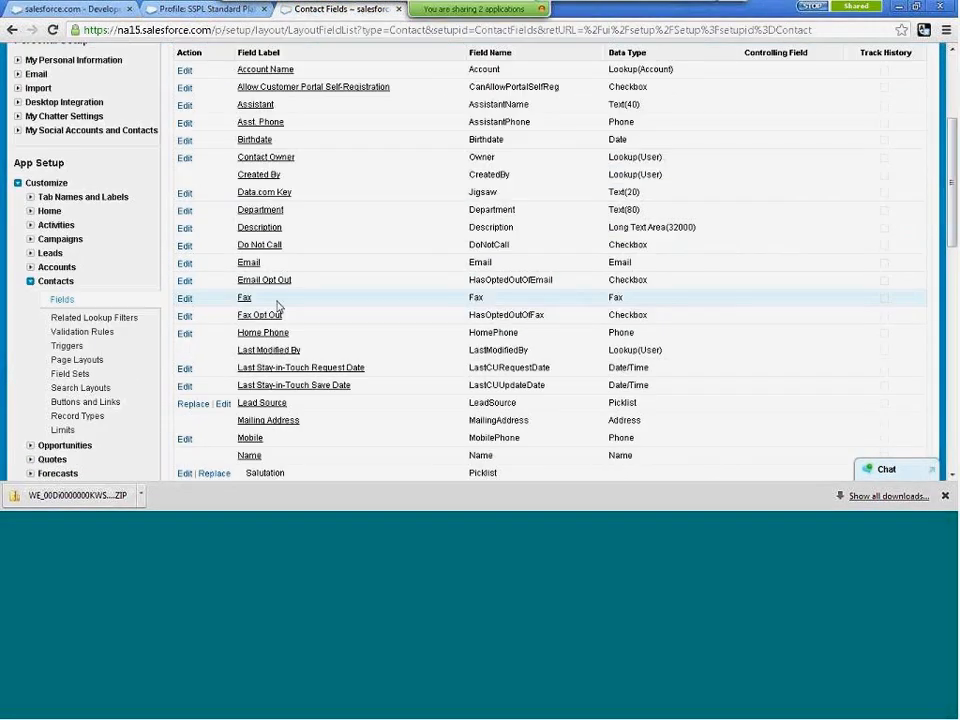
scroll(278, 306, down, 3)
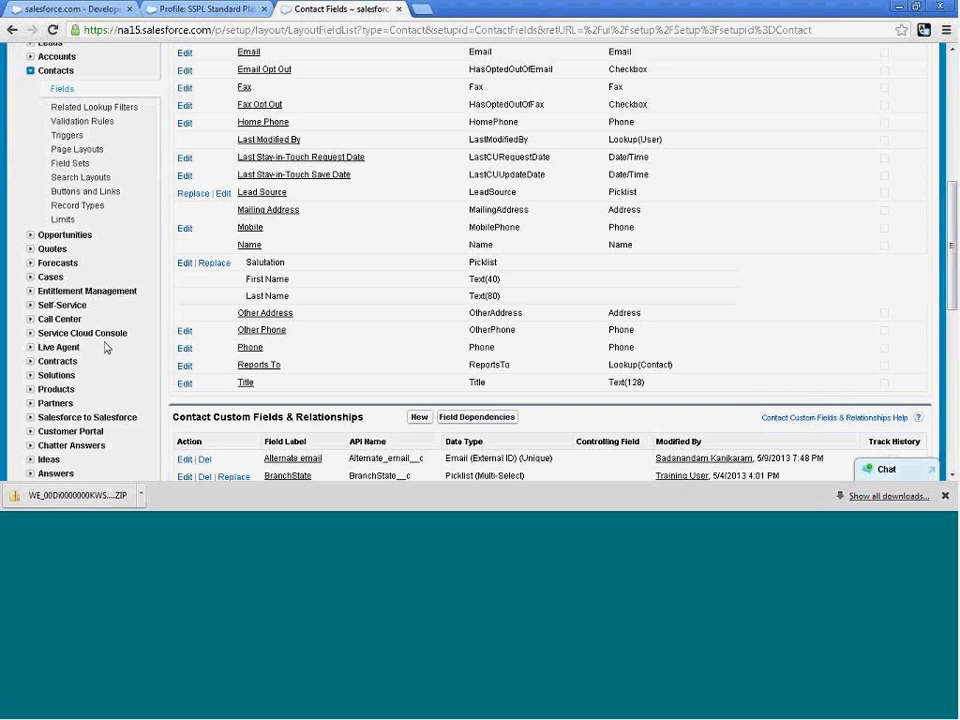
scroll(28, 300, down, 6)
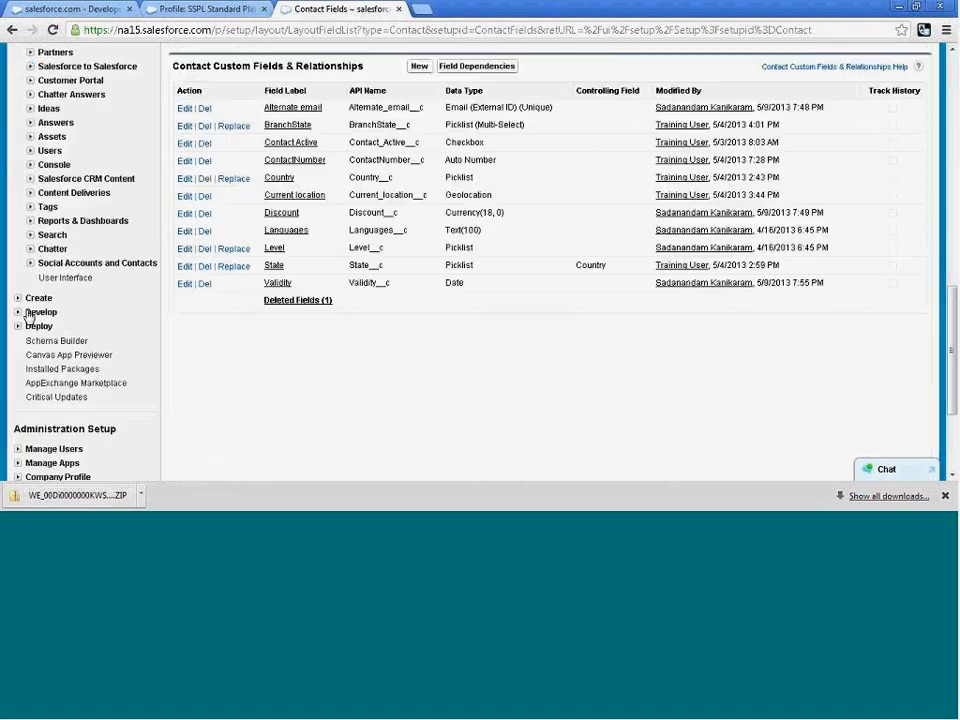
scroll(40, 320, down, 2)
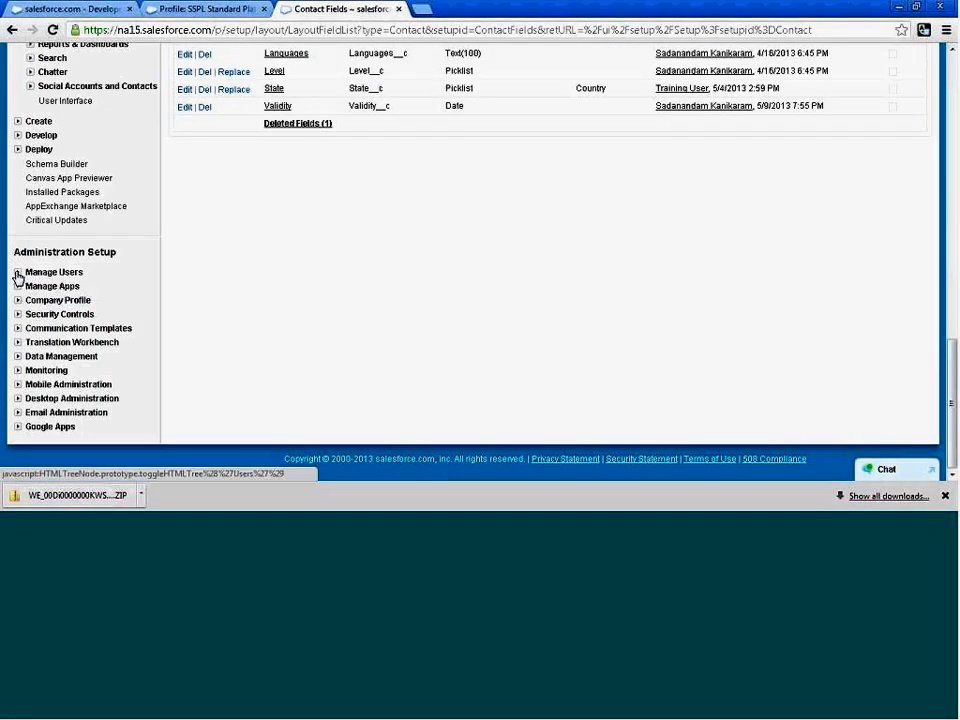
click(18, 273)
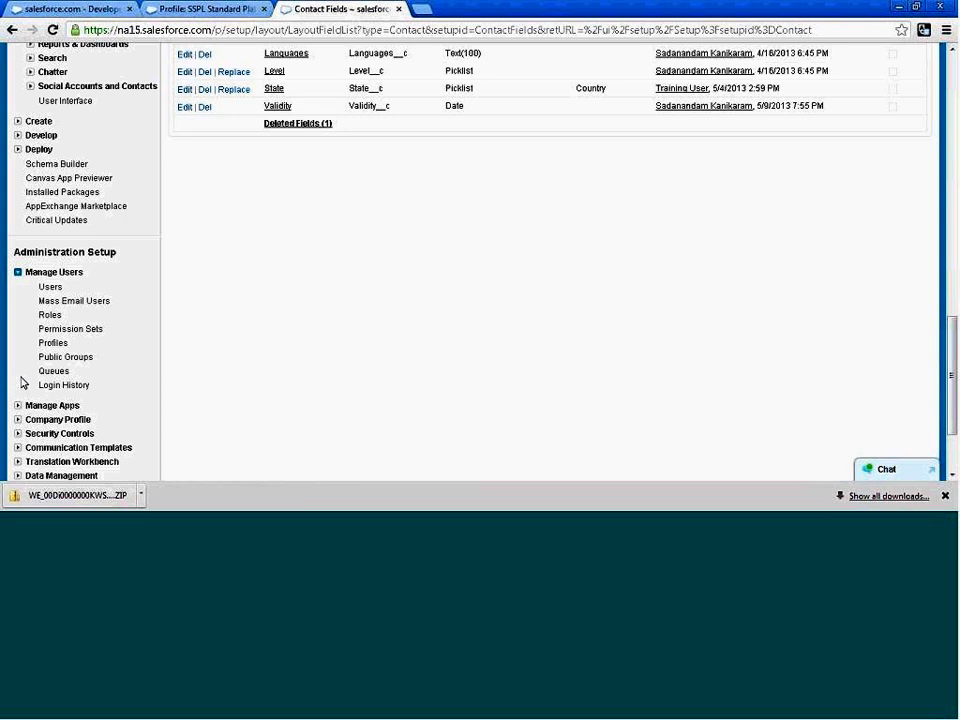
scroll(20, 376, down, 1)
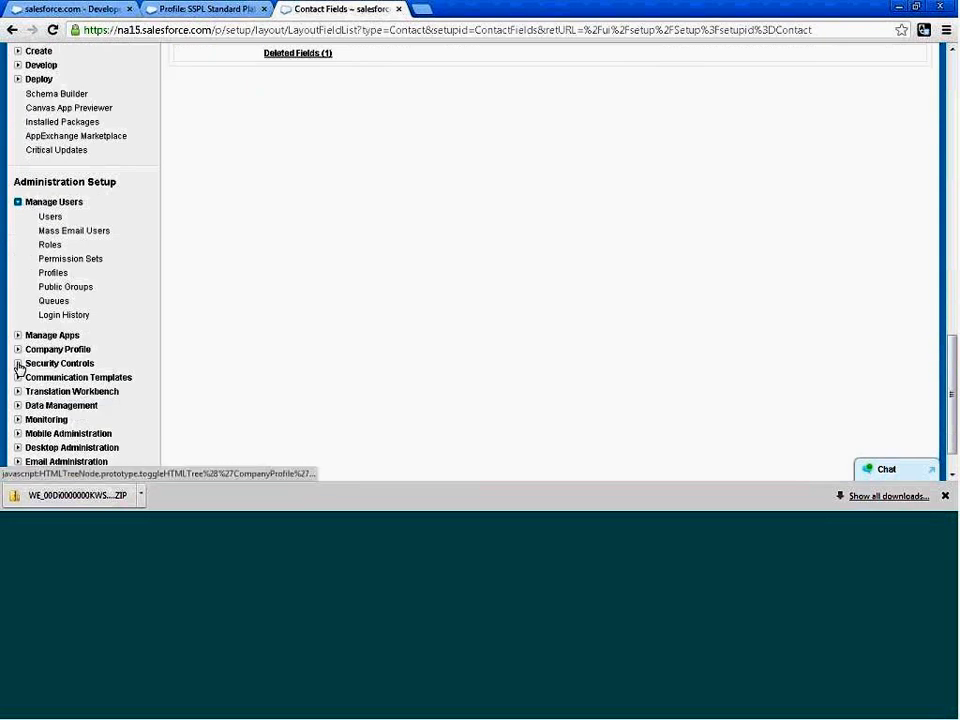
click(18, 365)
click(59, 395)
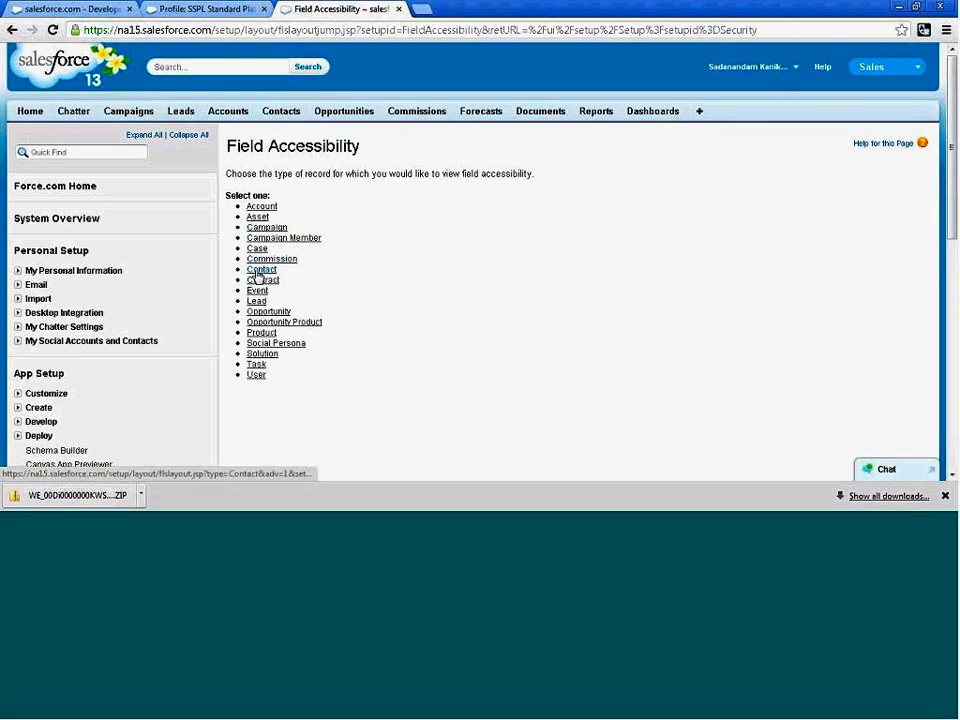
View Contact field accessibility by field for Validity and examine its access for each profile.
click(261, 270)
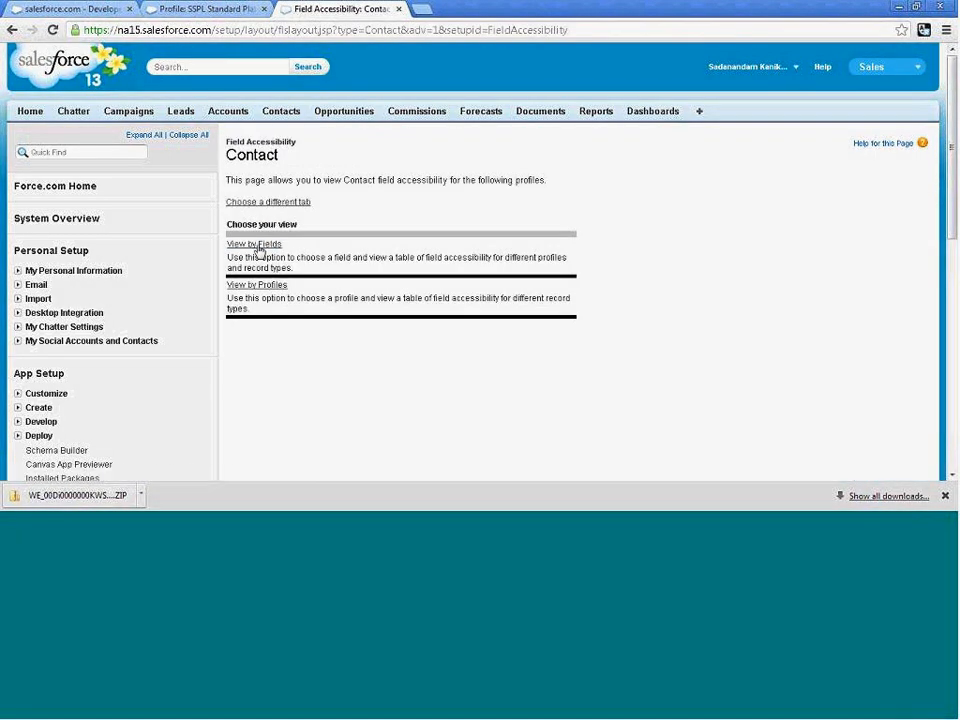
click(257, 246)
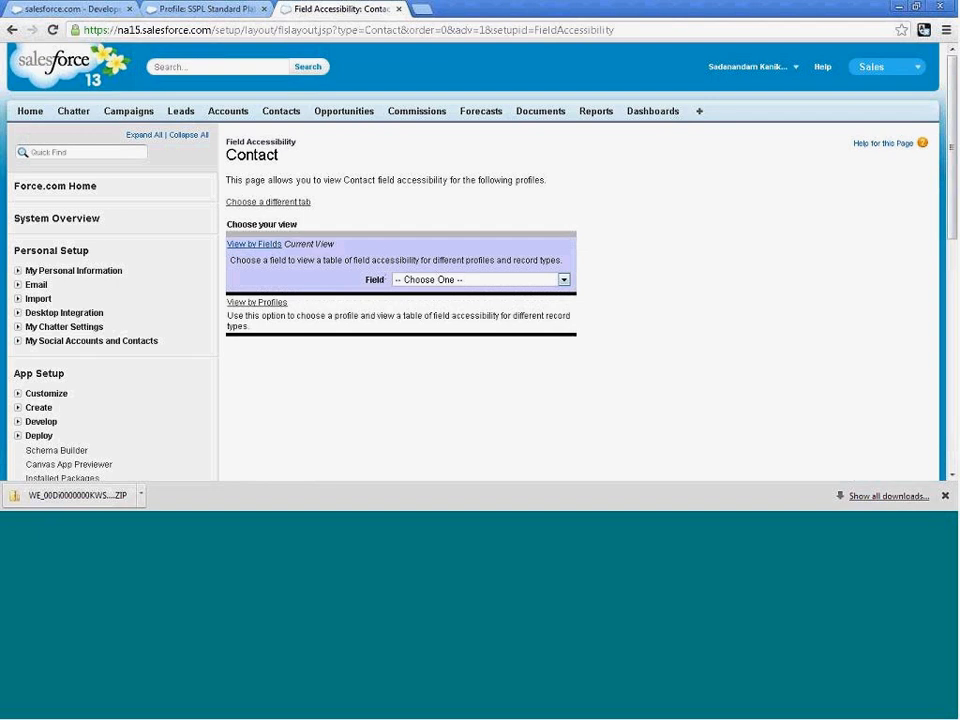
click(564, 279)
scroll(565, 265, down, 5)
scroll(560, 264, down, 1)
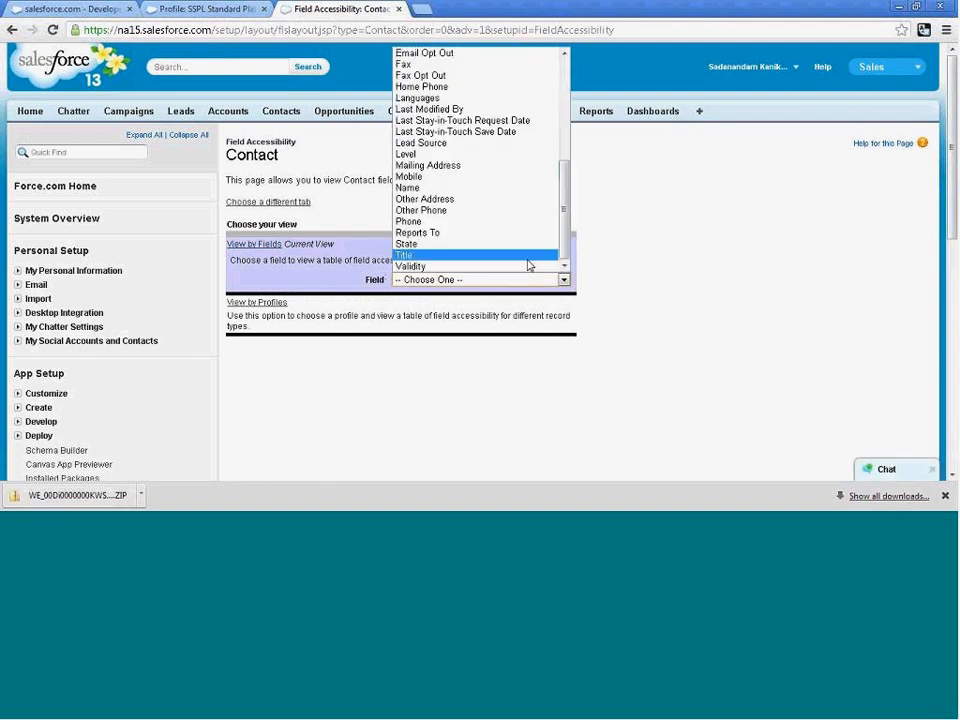
click(522, 266)
scroll(584, 314, down, 3)
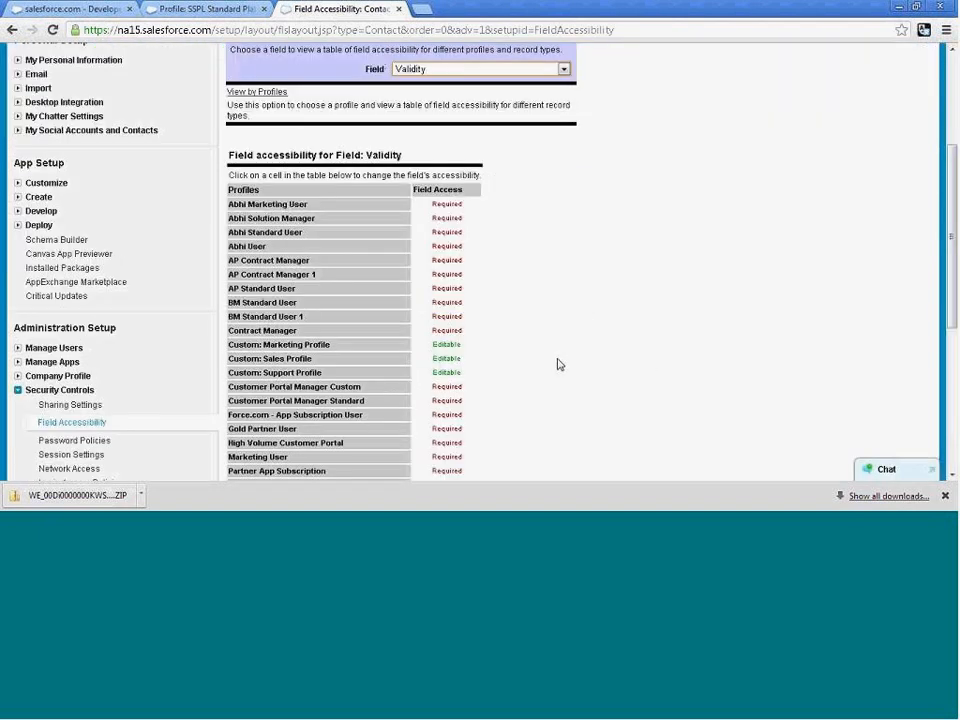
Inspect Validity's access settings for the Custom: Marketing Profile, checking which page layout applies, and cancel without changes.
mouse_move(418, 345)
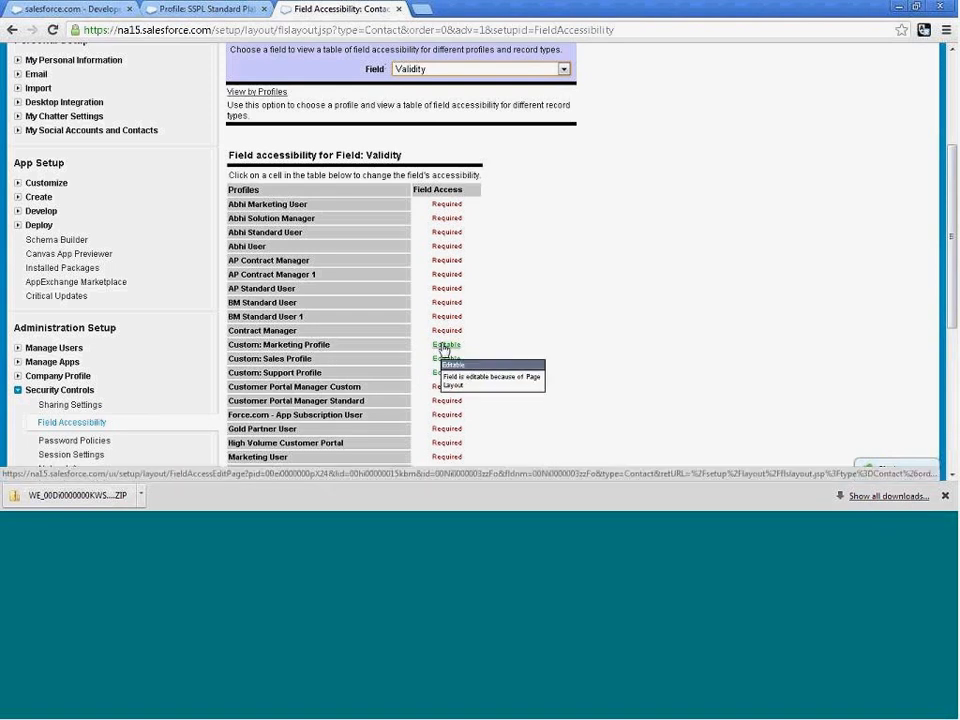
click(444, 346)
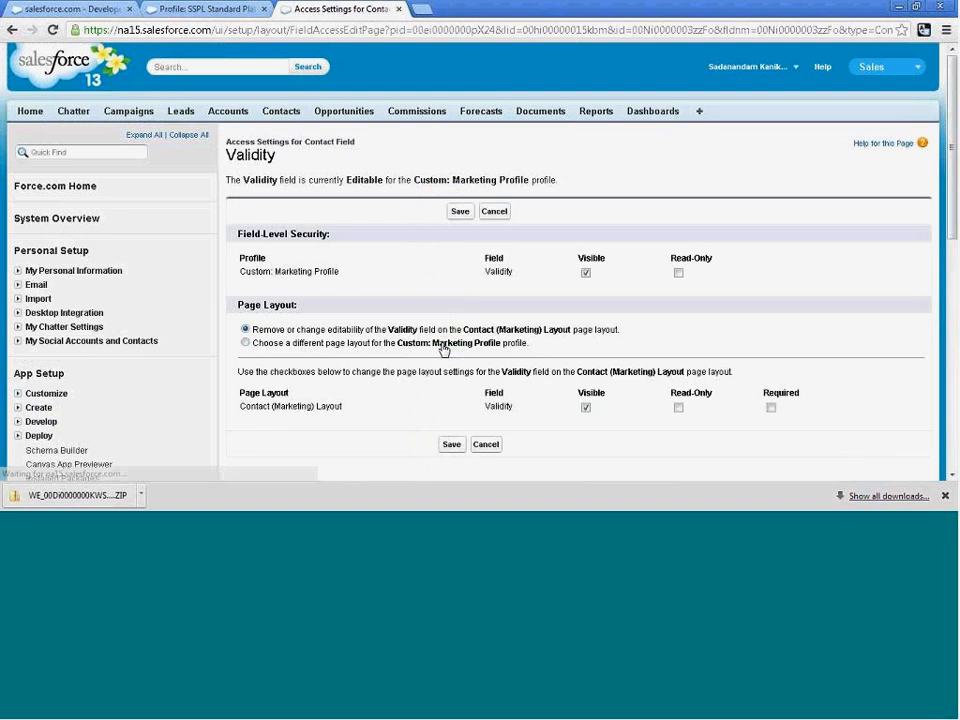
scroll(570, 342, down, 1)
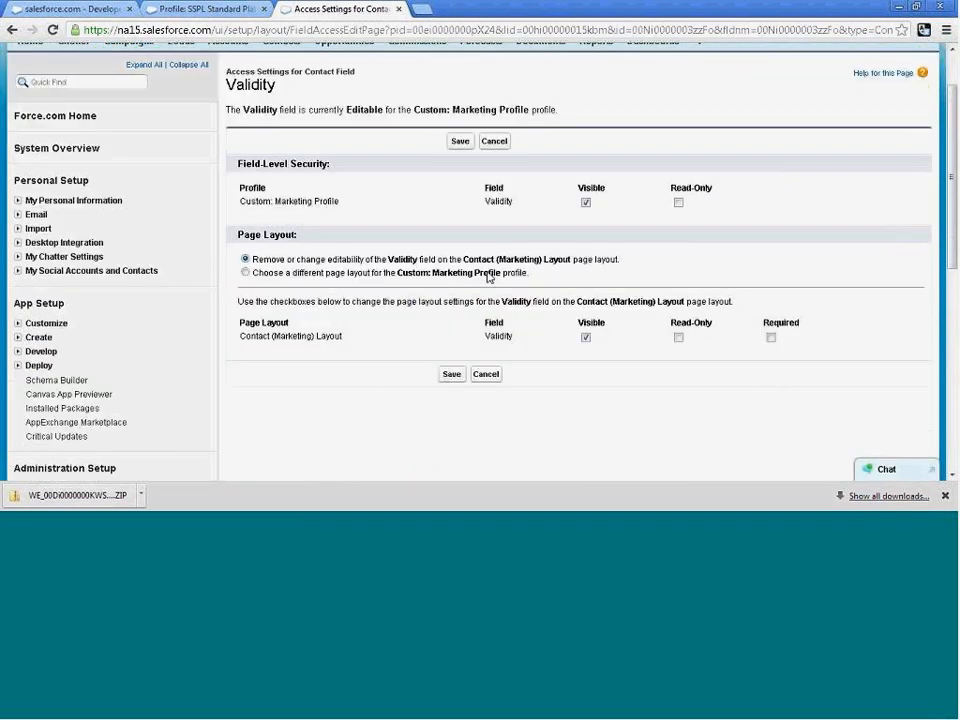
drag(464, 262, 567, 261)
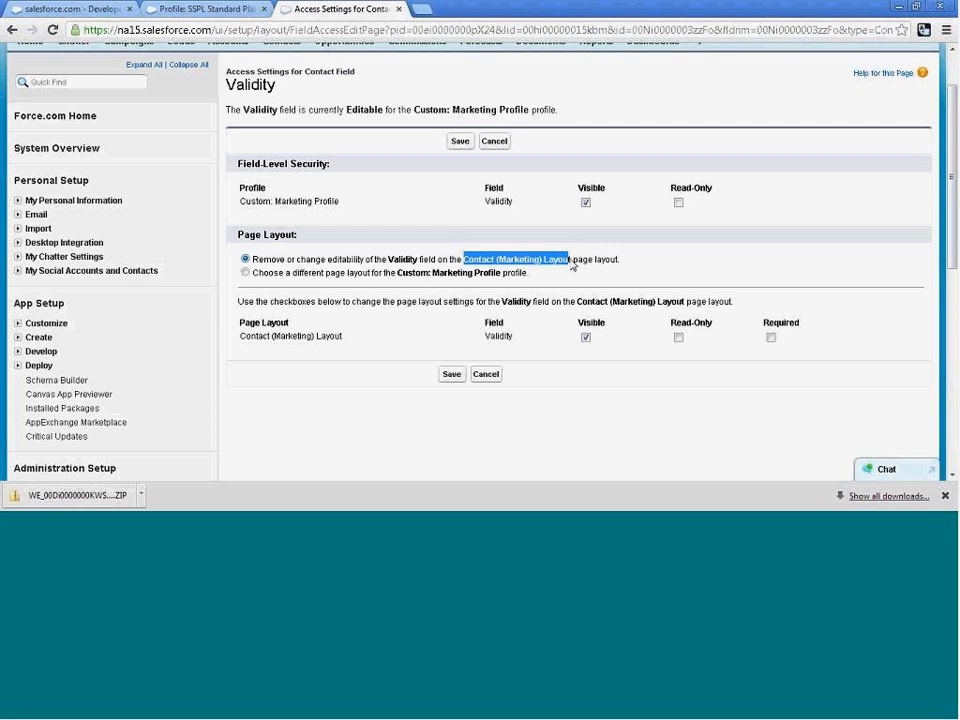
click(491, 265)
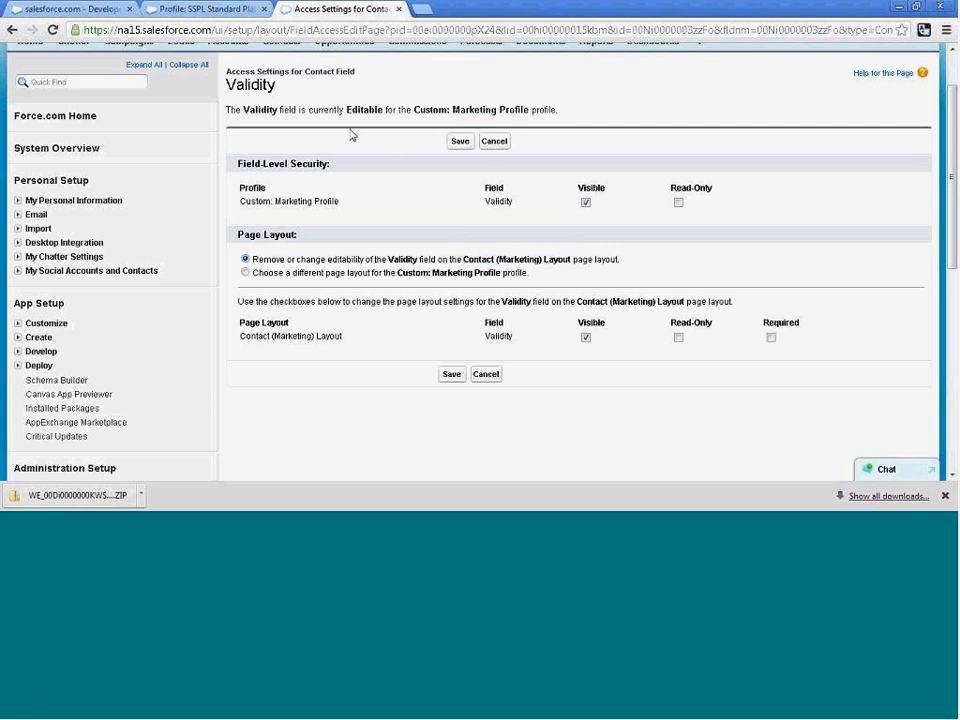
click(495, 143)
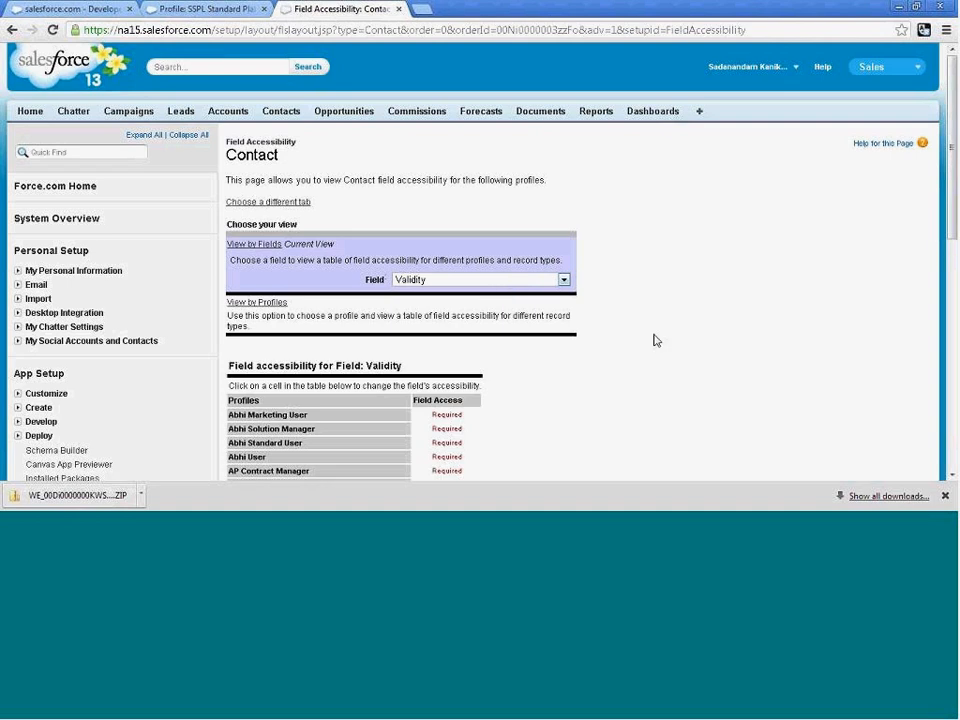
Open Validity's access settings for the BM Standard User 1 profile and check which page layout controls the field.
scroll(670, 348, down, 4)
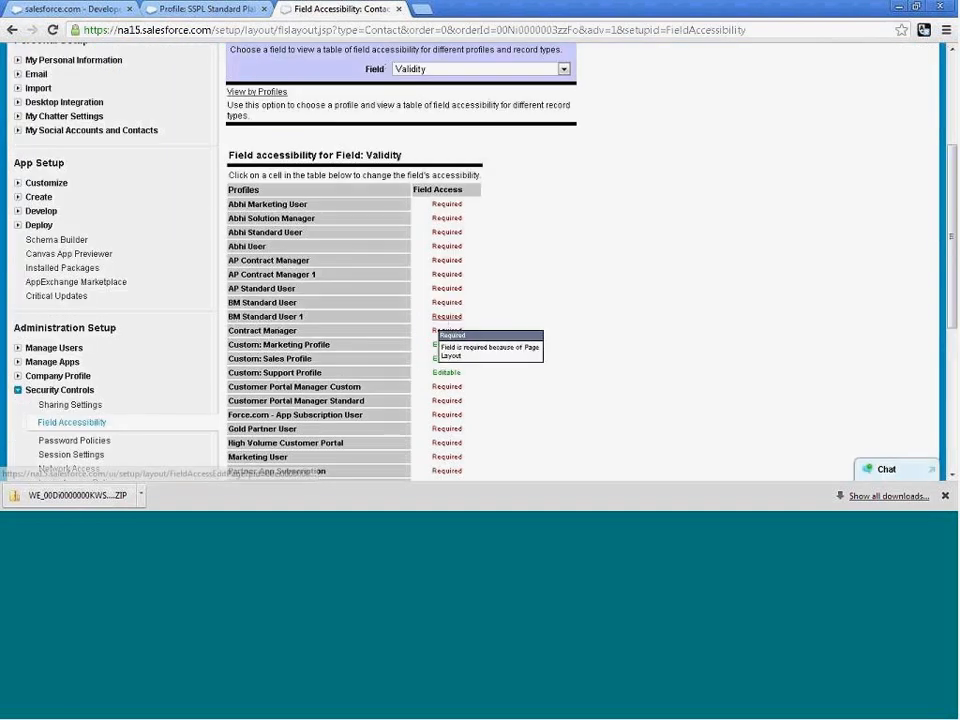
click(441, 317)
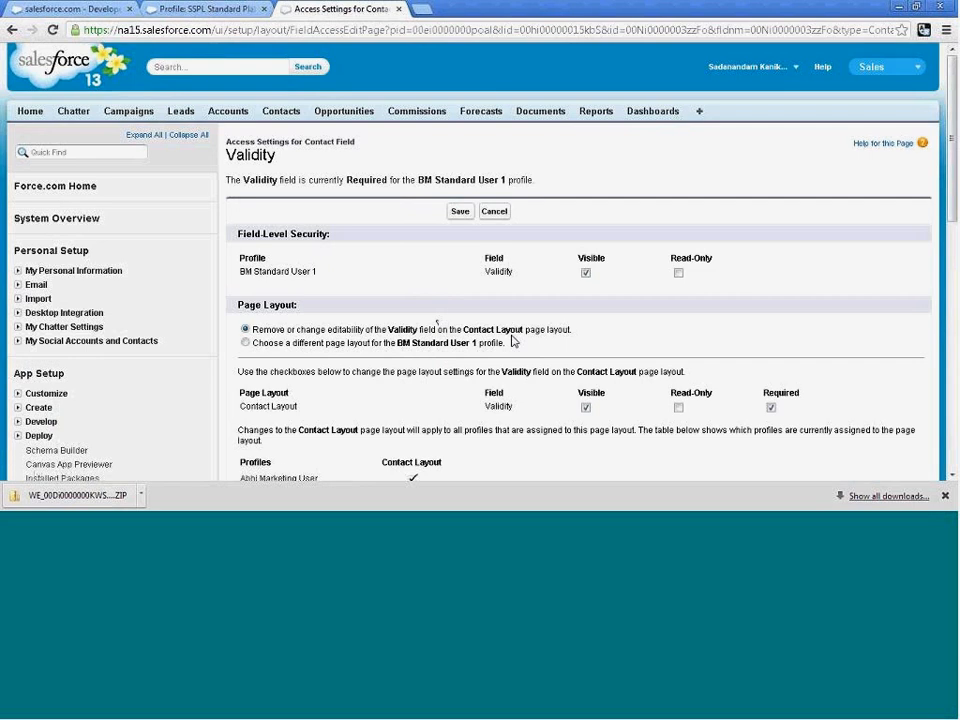
drag(469, 332, 522, 331)
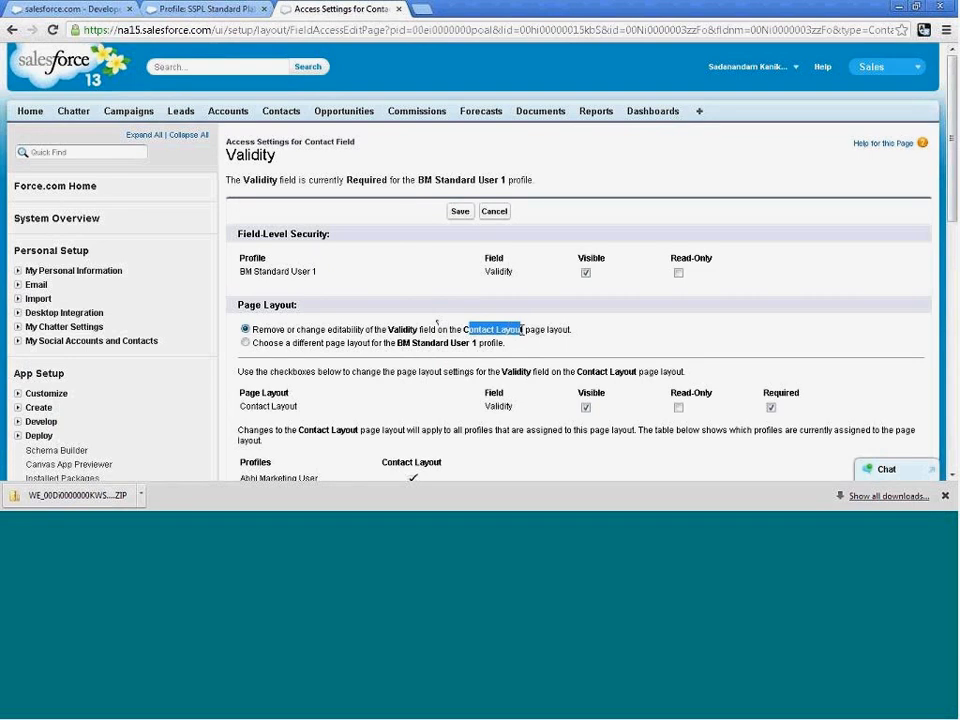
click(528, 331)
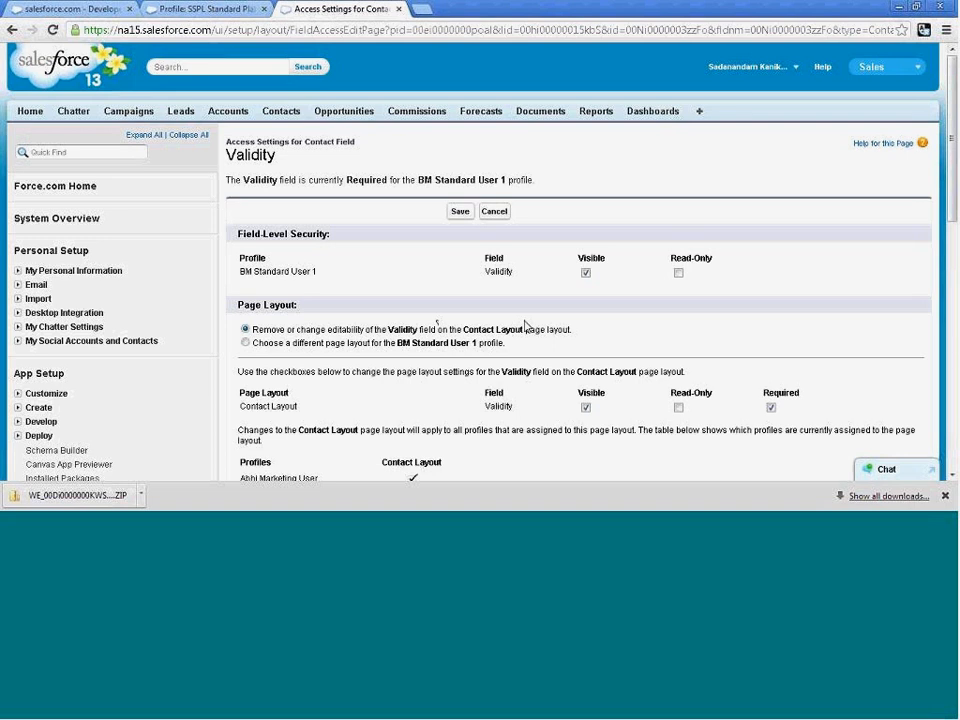
Review the list of profiles assigned to the Contact Layout in the Validity access settings for BM Standard User 1.
scroll(525, 326, down, 1)
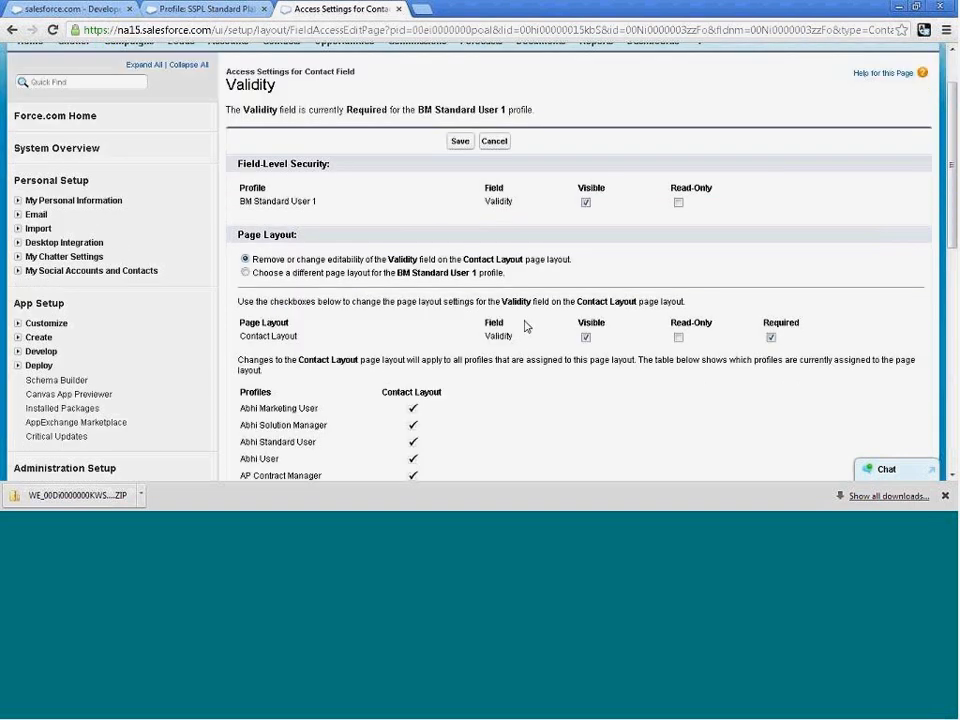
scroll(377, 360, down, 3)
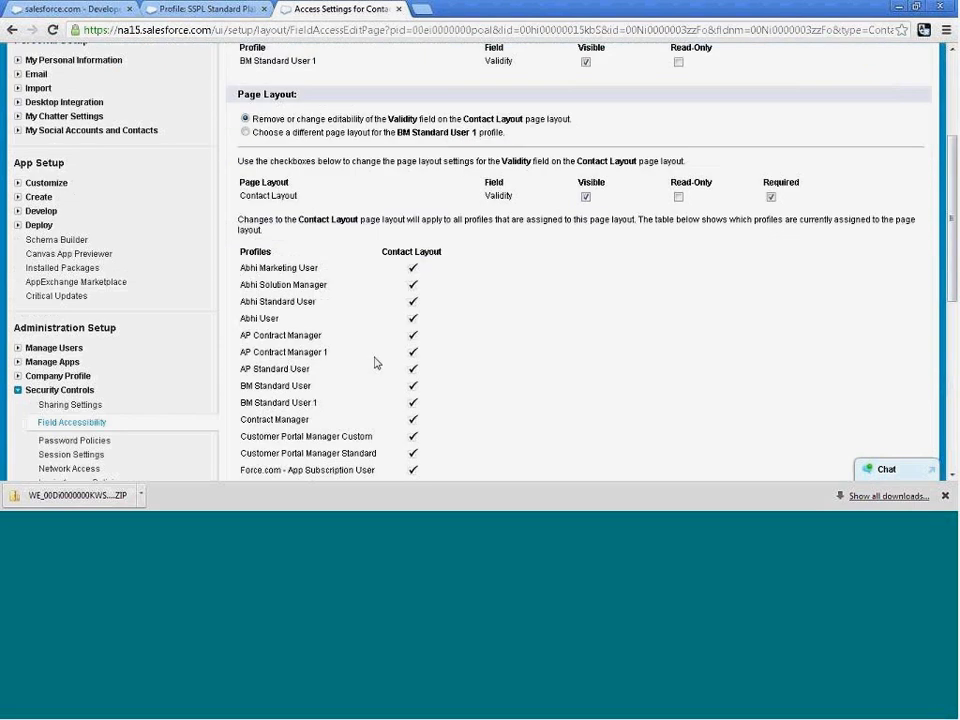
scroll(377, 362, up, 4)
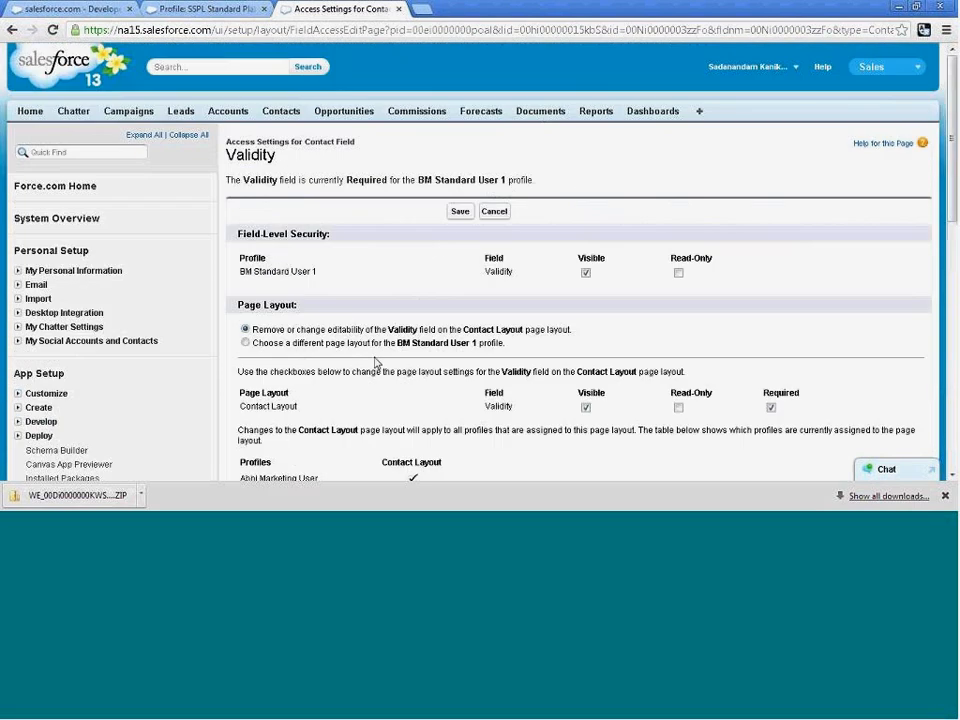
Open the American Banking Corp. lead from the recent leads and go to its lead details.
click(189, 118)
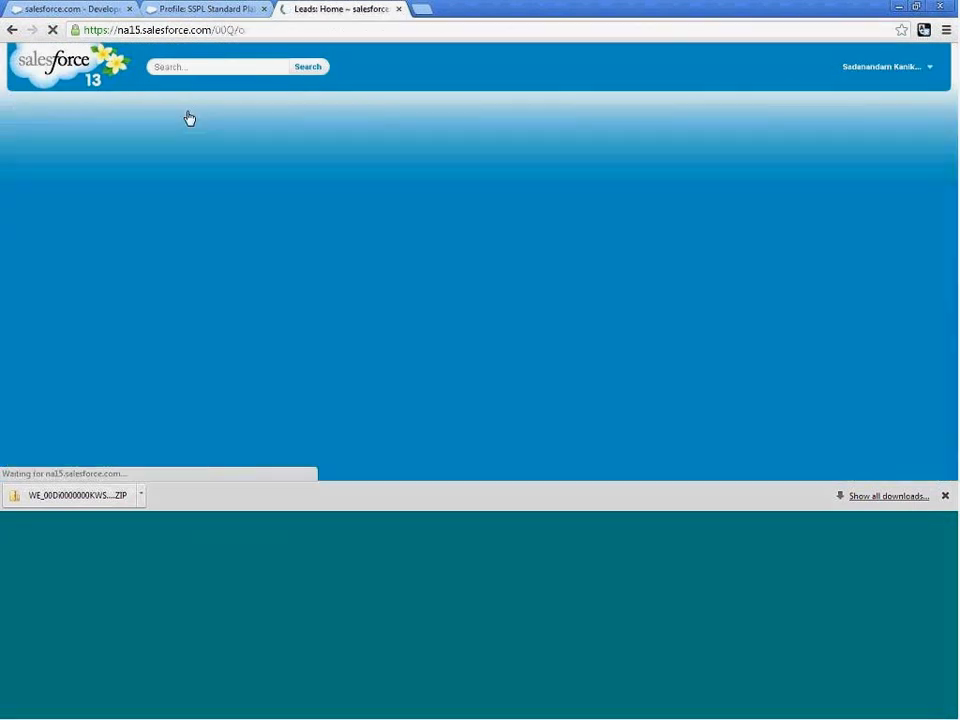
scroll(446, 343, down, 3)
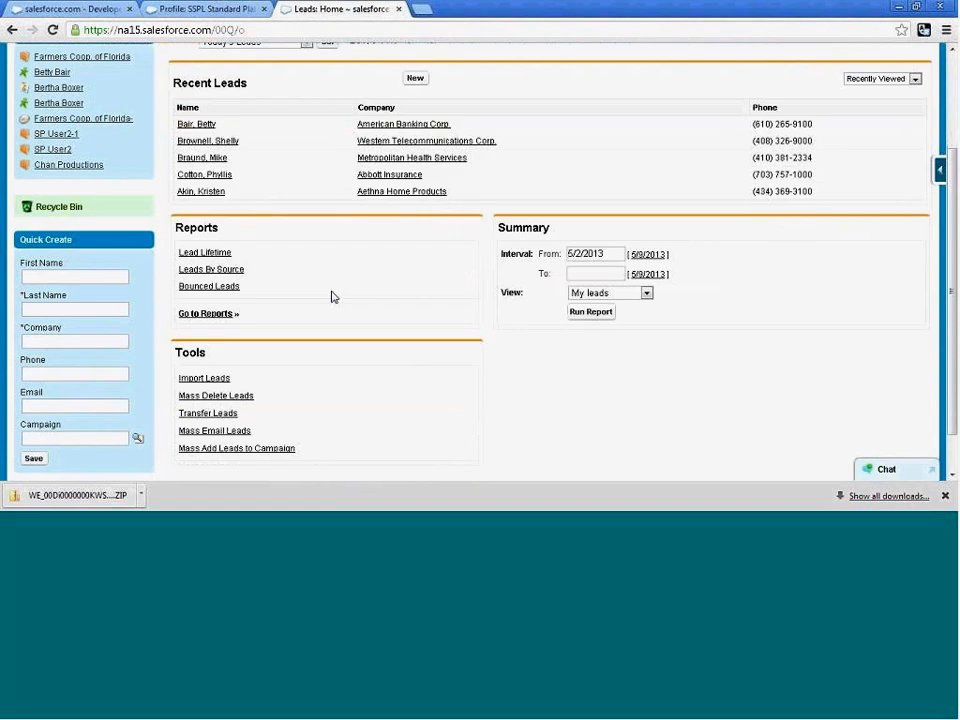
scroll(335, 300, up, 3)
click(204, 266)
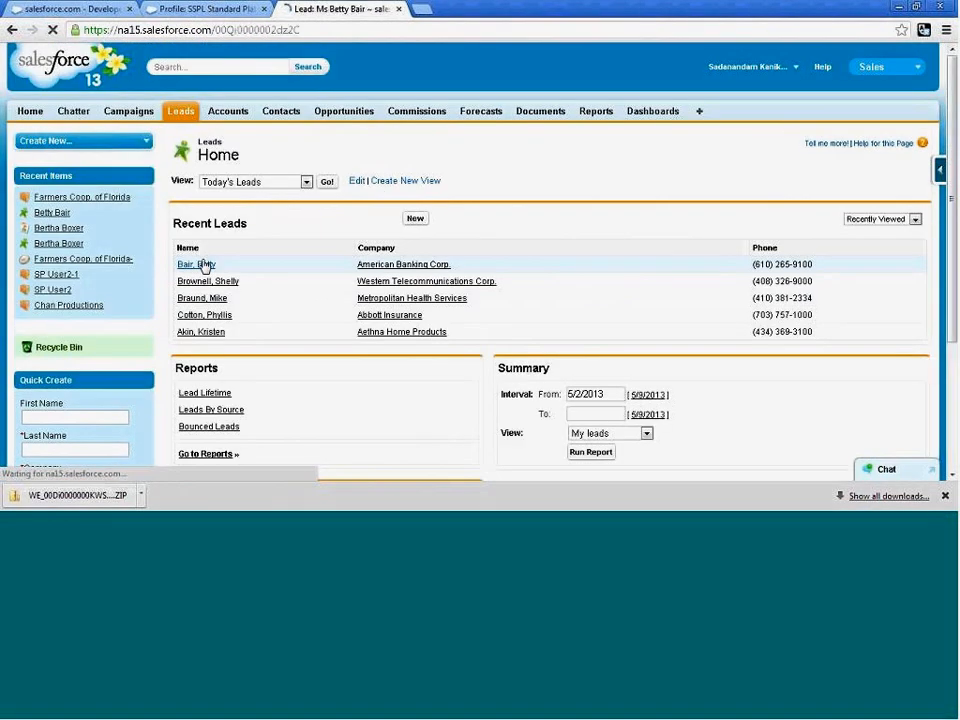
scroll(610, 372, down, 3)
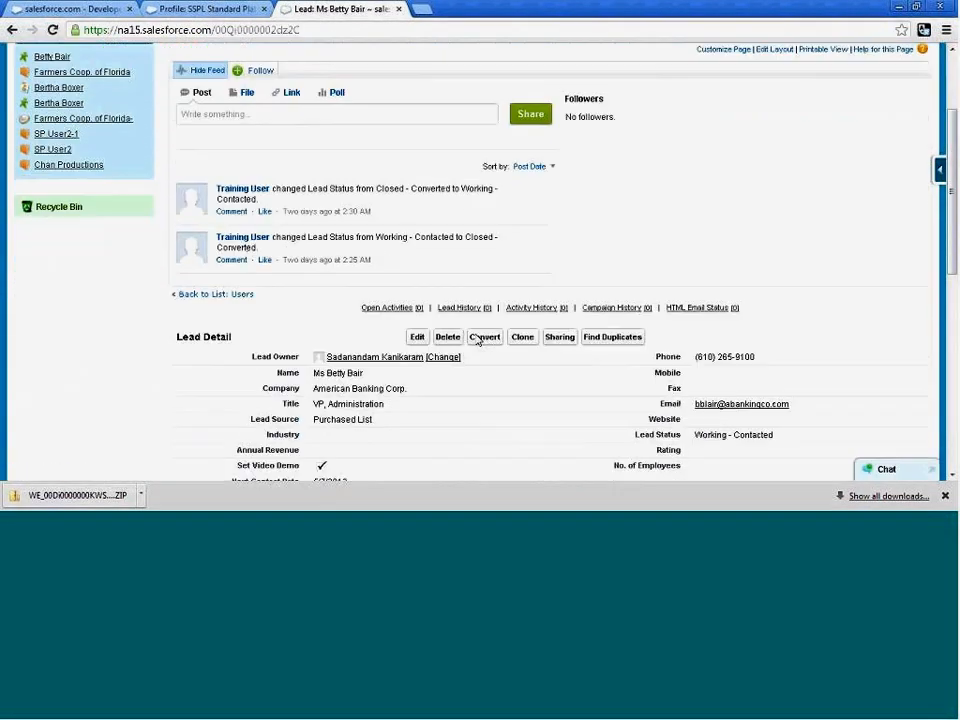
Convert the American Banking Corp. lead into a new account and opportunity, with a follow-up task whose subject is Send Letter.
click(480, 338)
scroll(477, 340, down, 3)
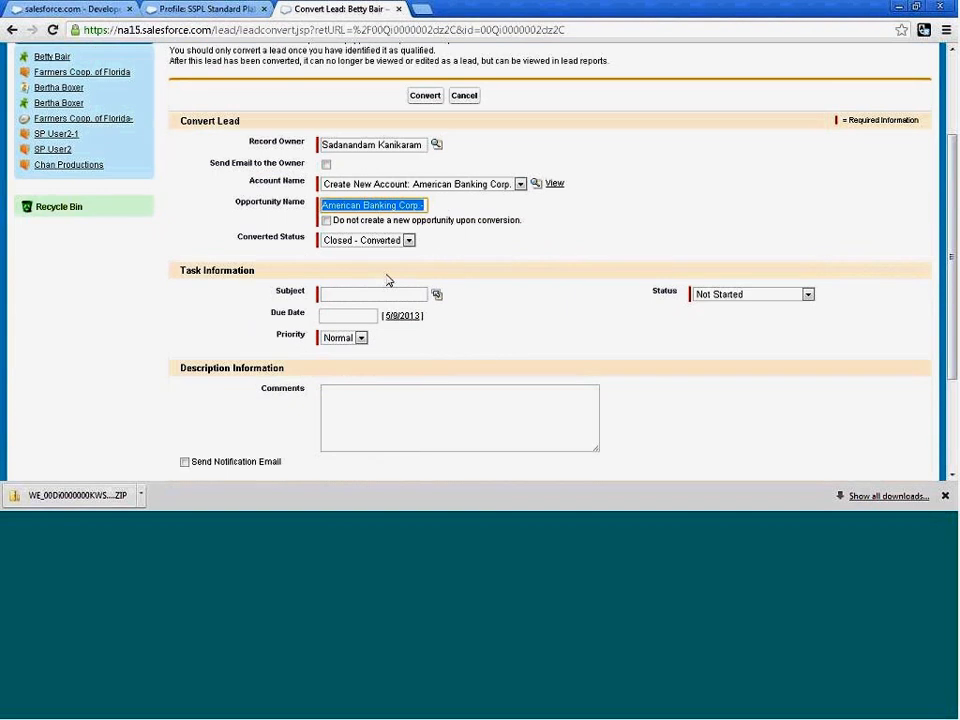
click(437, 294)
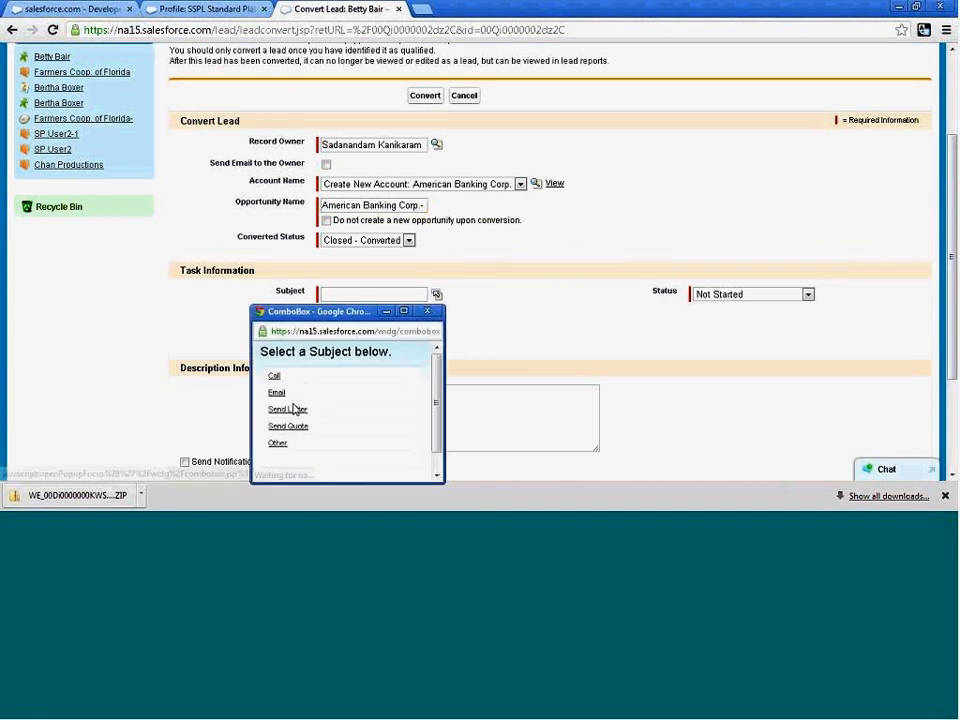
click(288, 408)
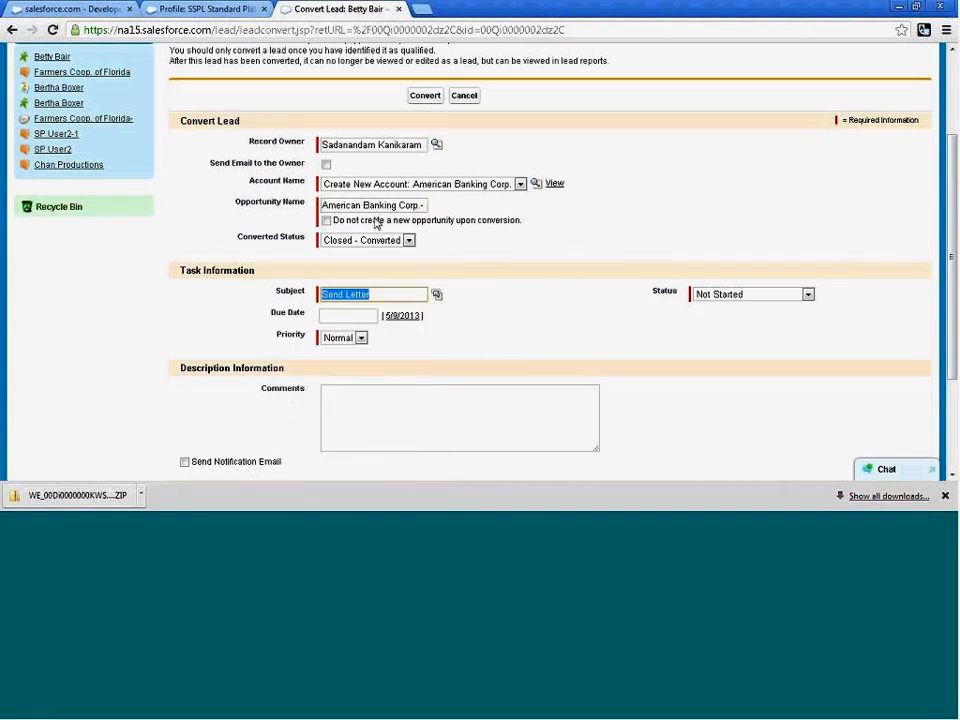
click(430, 99)
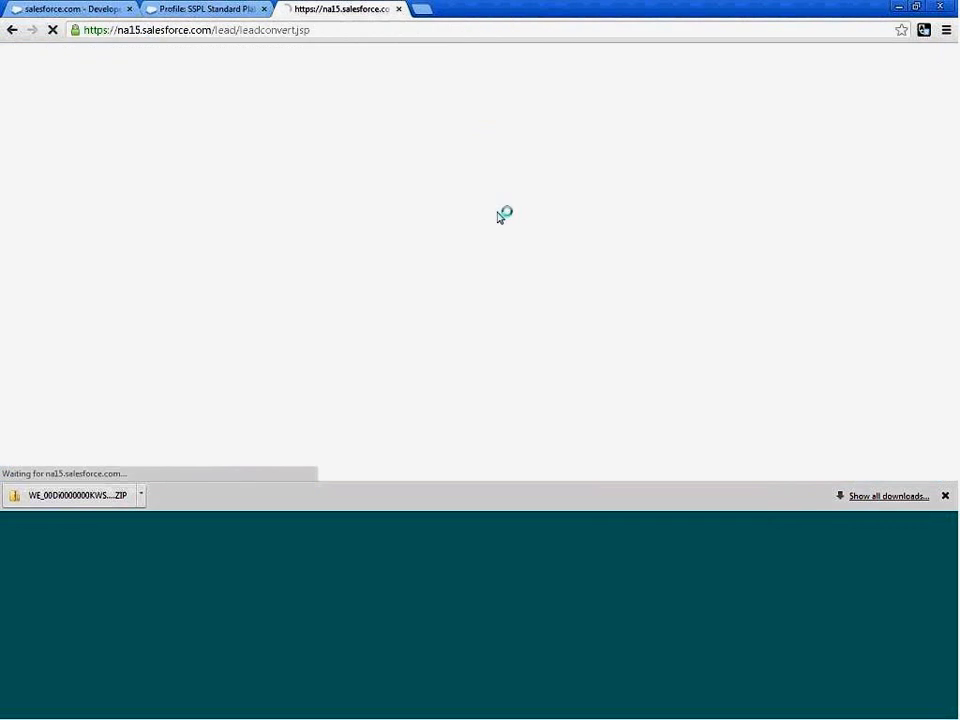
Review the converted American Banking Corp. account, then open its related contact and check the contact's details.
scroll(543, 315, down, 2)
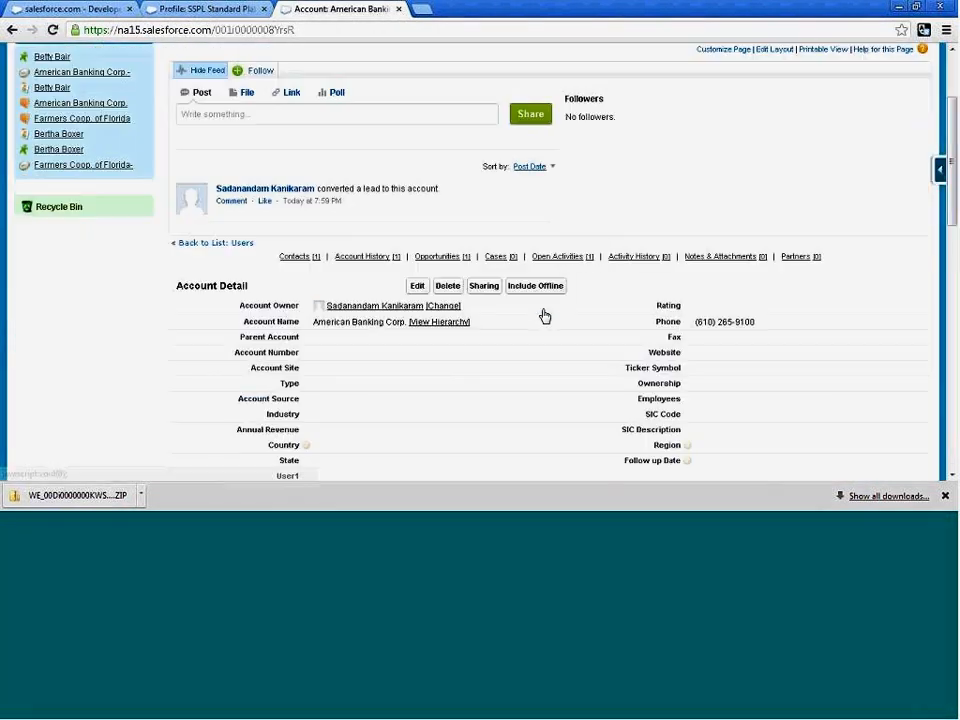
scroll(545, 315, down, 1)
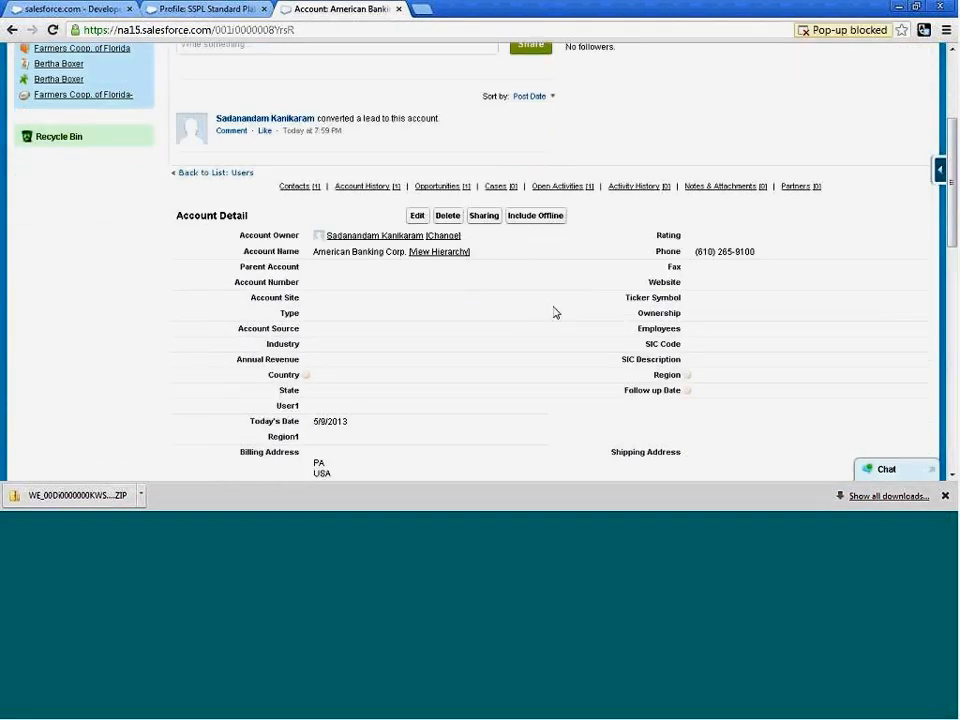
scroll(592, 314, down, 1)
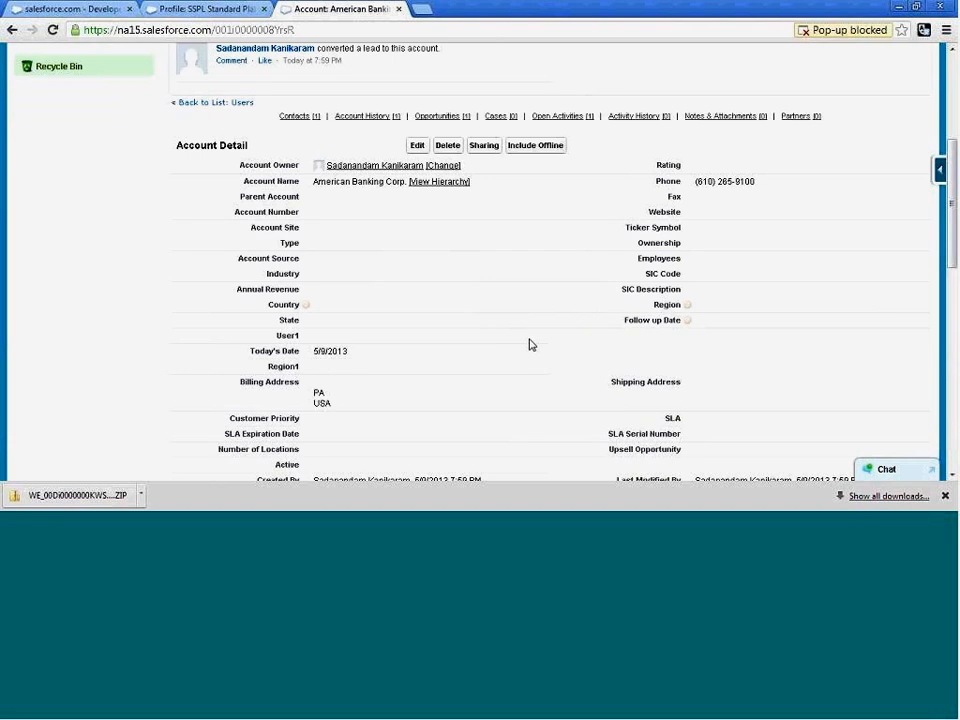
scroll(281, 409, down, 3)
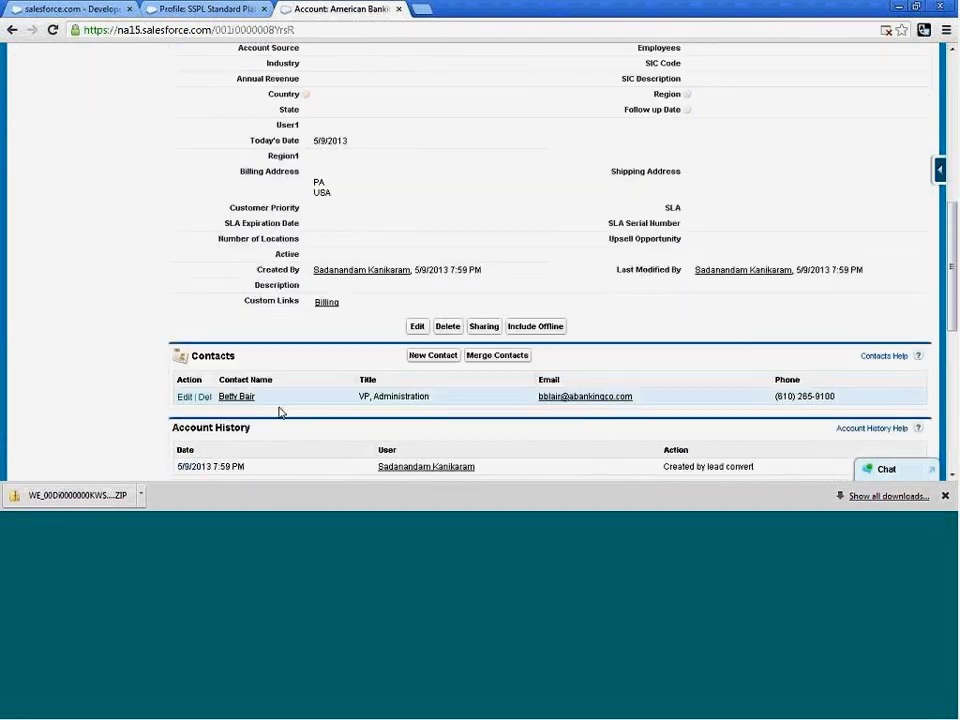
click(243, 401)
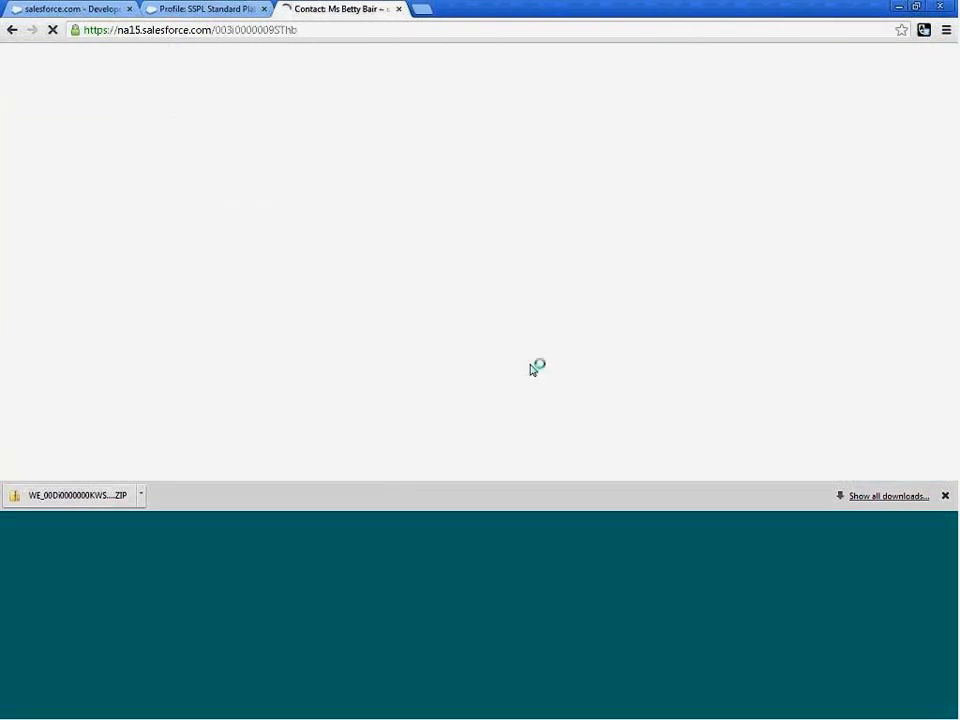
scroll(648, 372, down, 3)
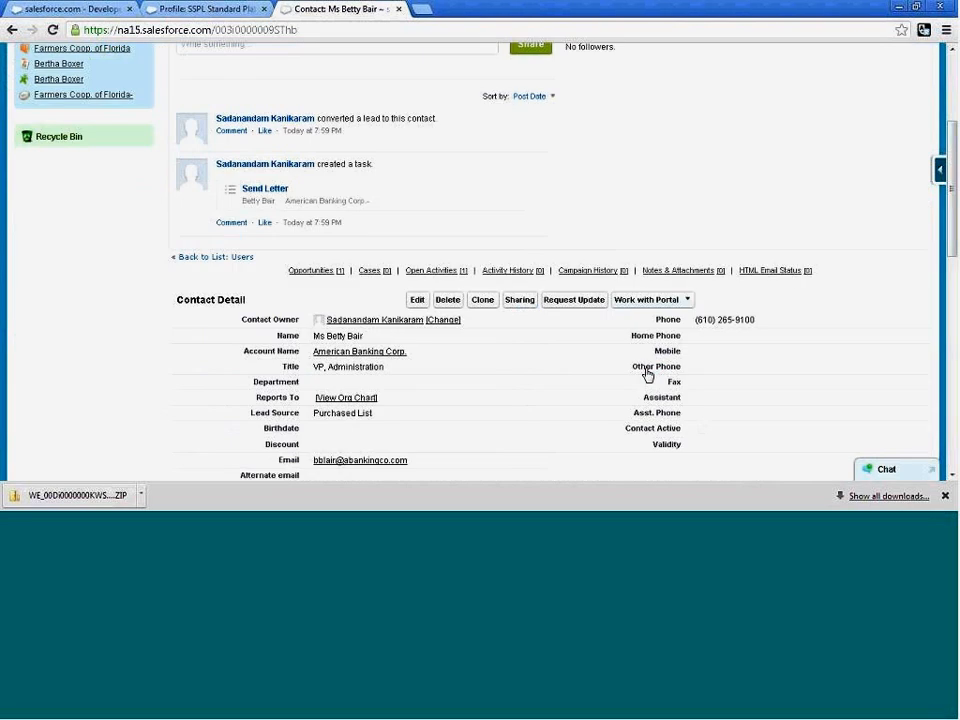
Edit the American Banking Corp. contact and try to save it with the Discount and Validity fields left empty.
click(417, 230)
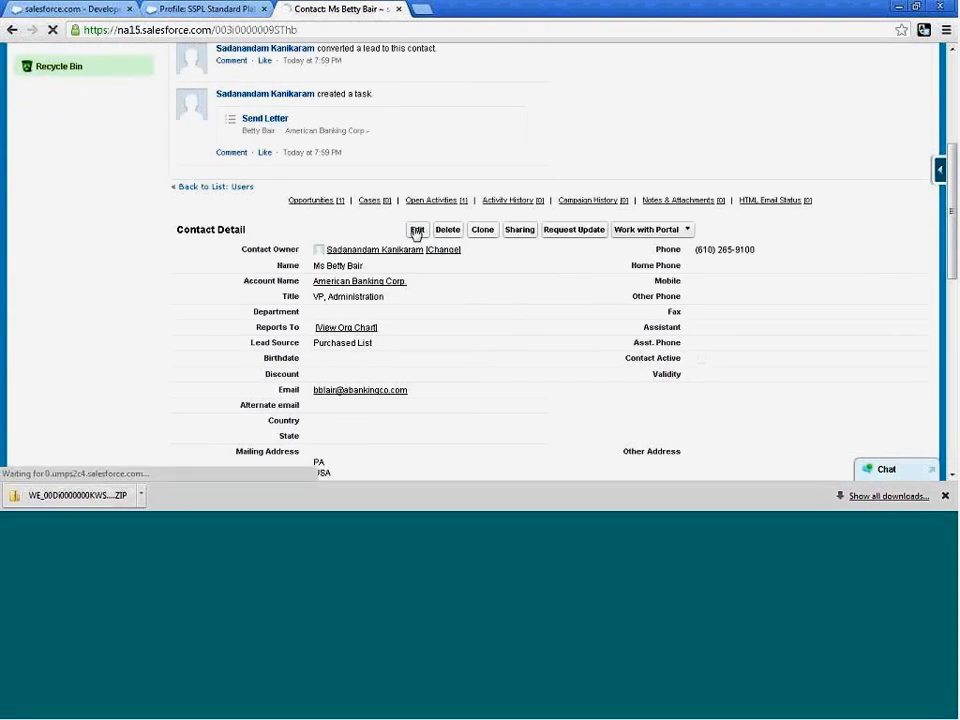
scroll(698, 360, down, 3)
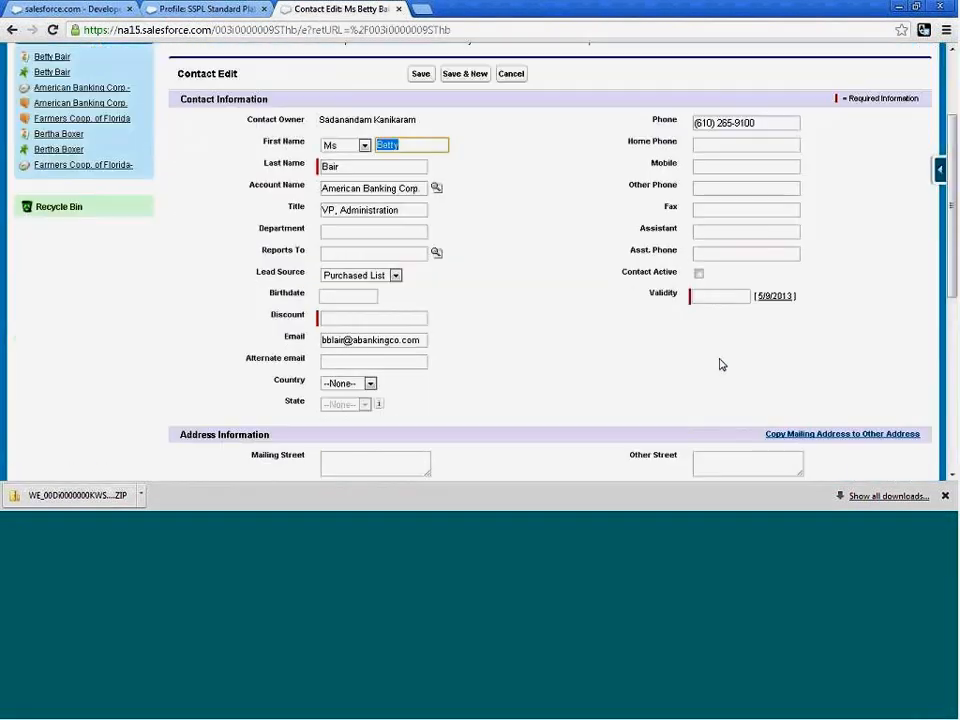
click(420, 73)
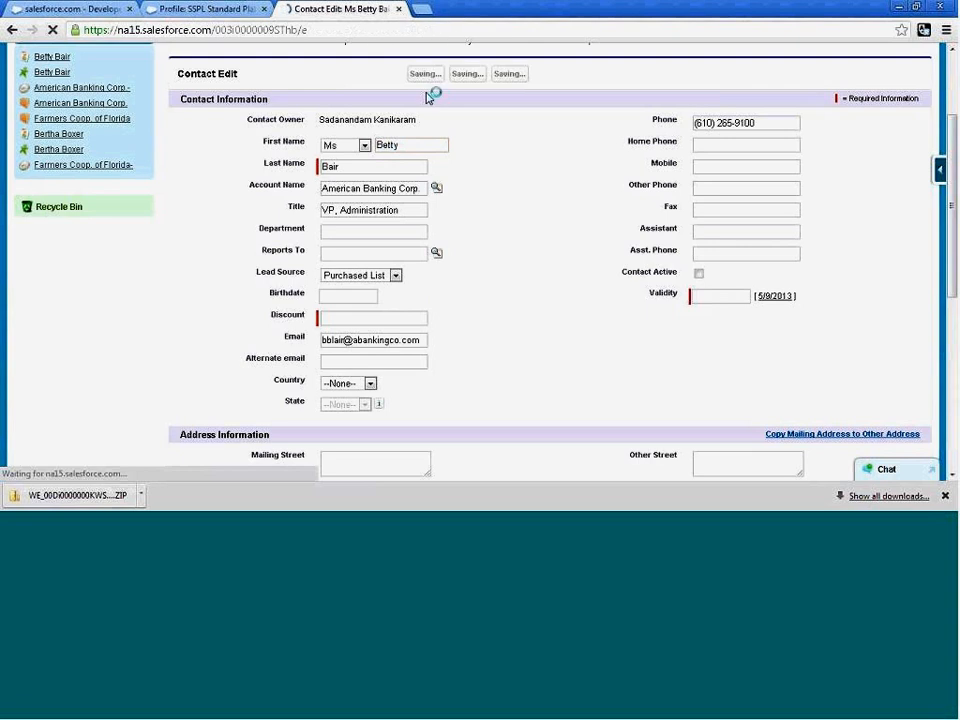
scroll(580, 295, down, 3)
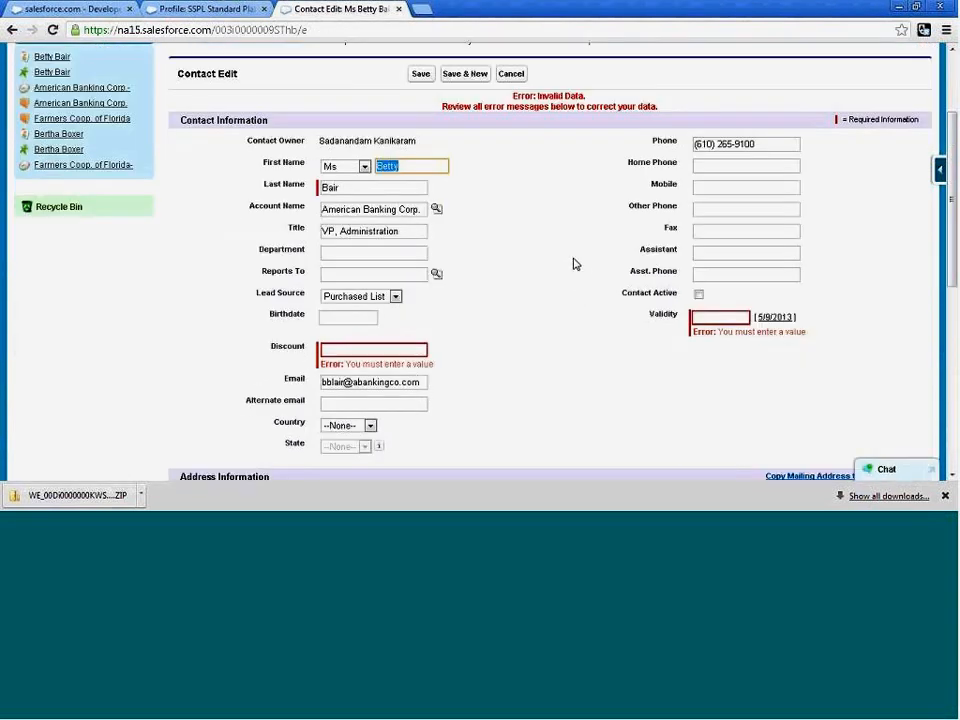
Switch to the browser page with the contact layout editor, leave it, and open the Metropolitan Health Services lead from the recent leads.
click(203, 12)
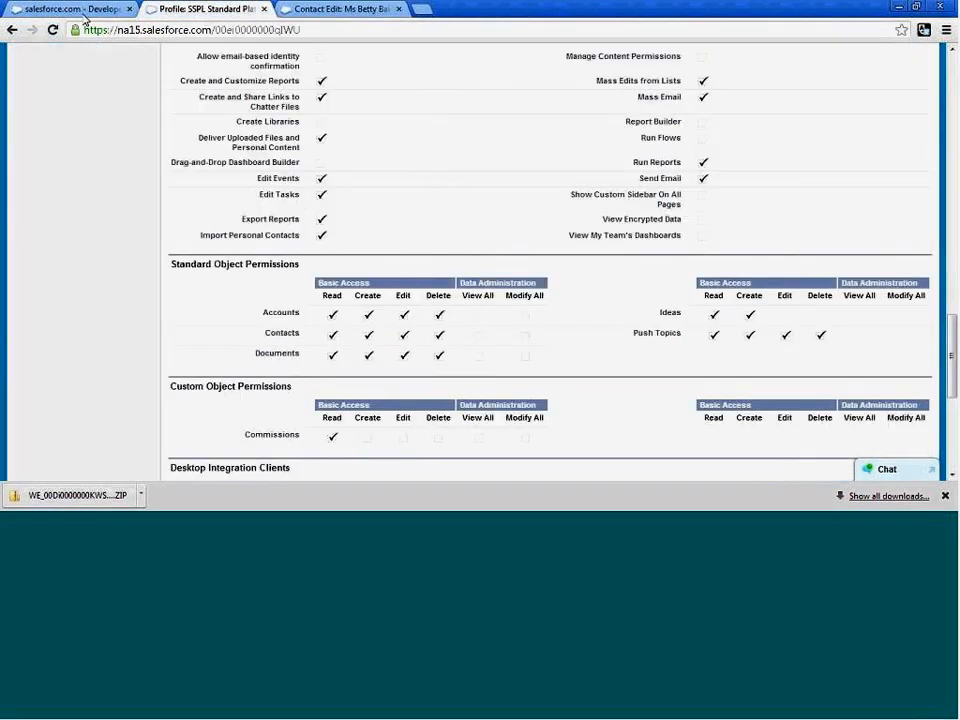
click(68, 14)
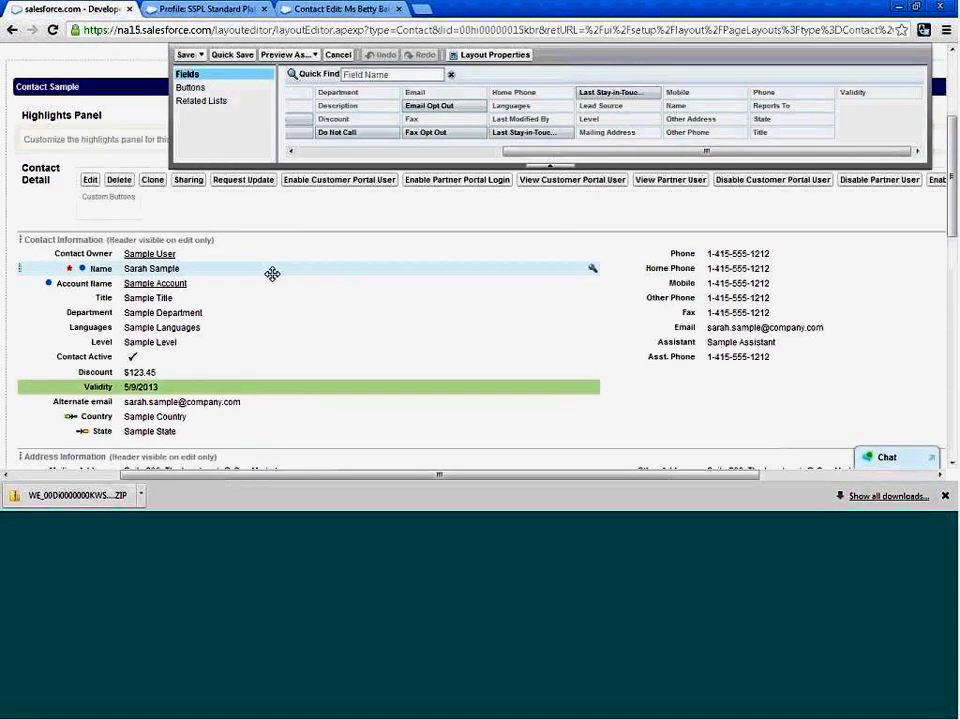
click(13, 30)
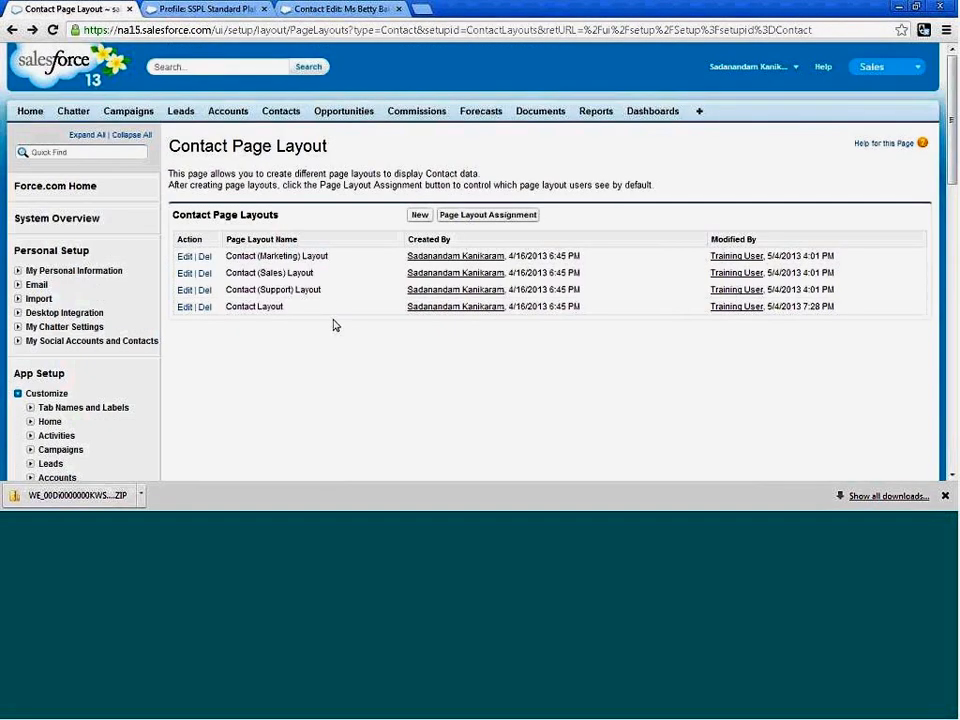
click(187, 118)
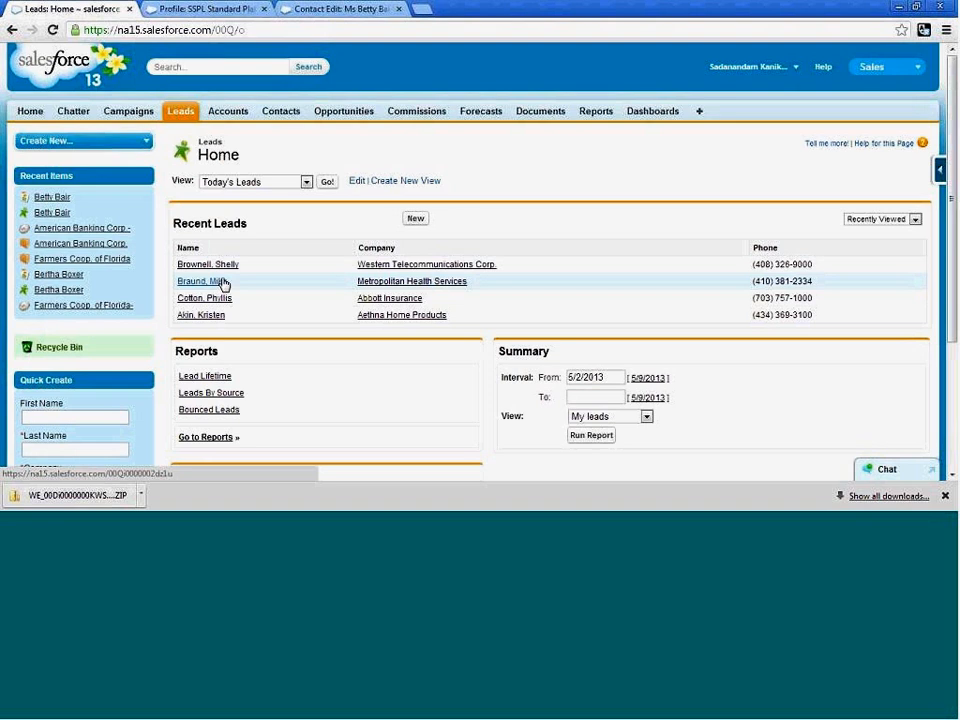
click(224, 284)
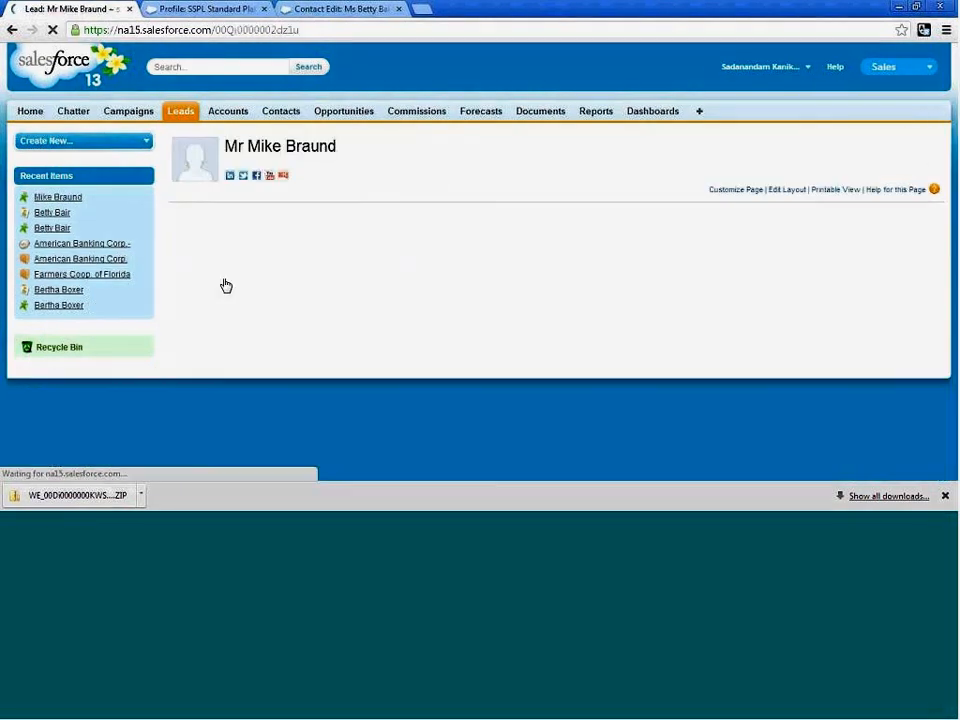
scroll(500, 356, down, 1)
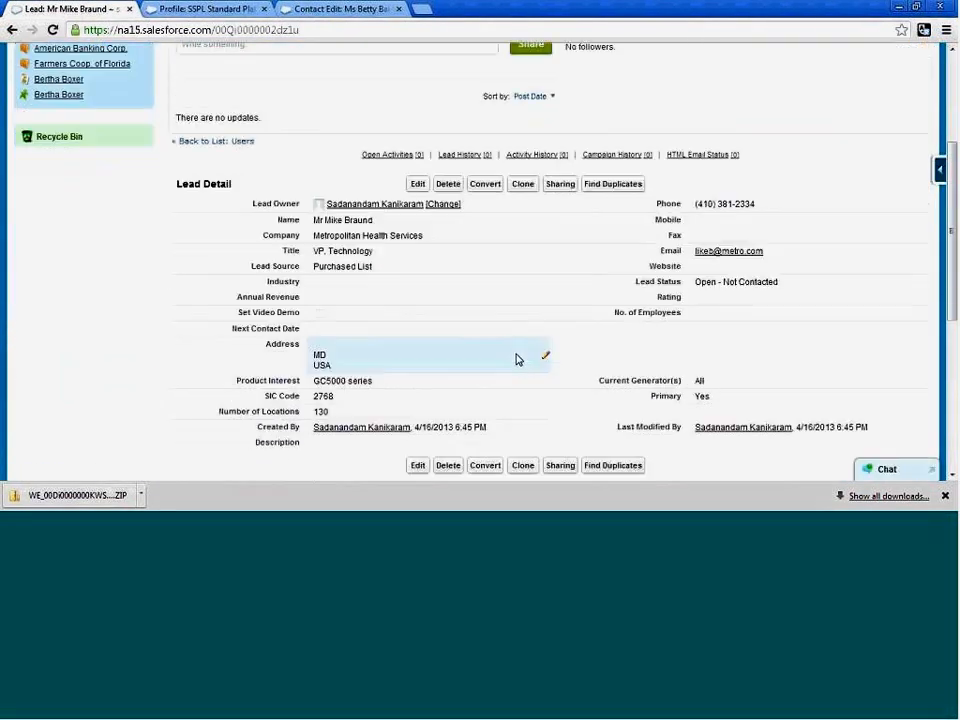
Convert the Metropolitan Health Services lead into a new account and opportunity, with a follow-up task whose subject is Send Letter.
click(487, 186)
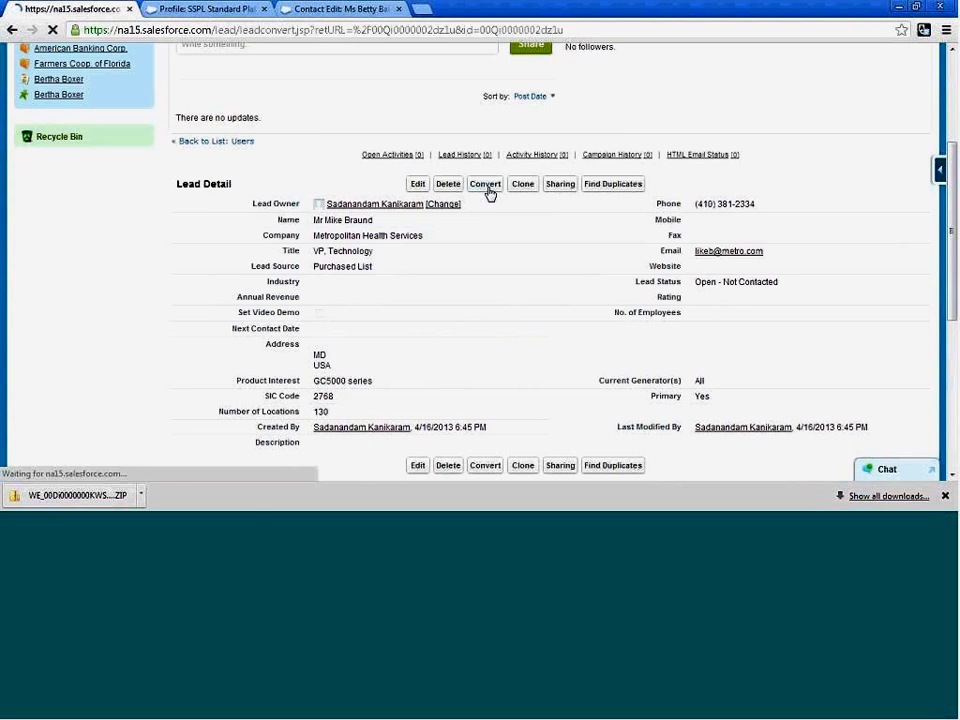
scroll(510, 370, down, 1)
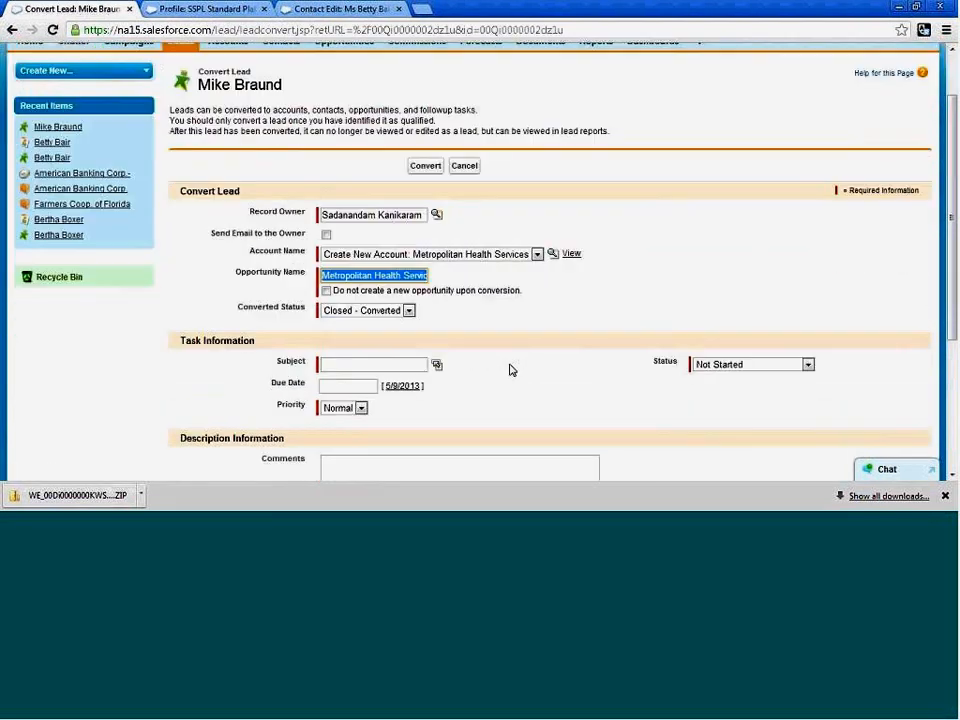
scroll(510, 370, down, 1)
click(437, 297)
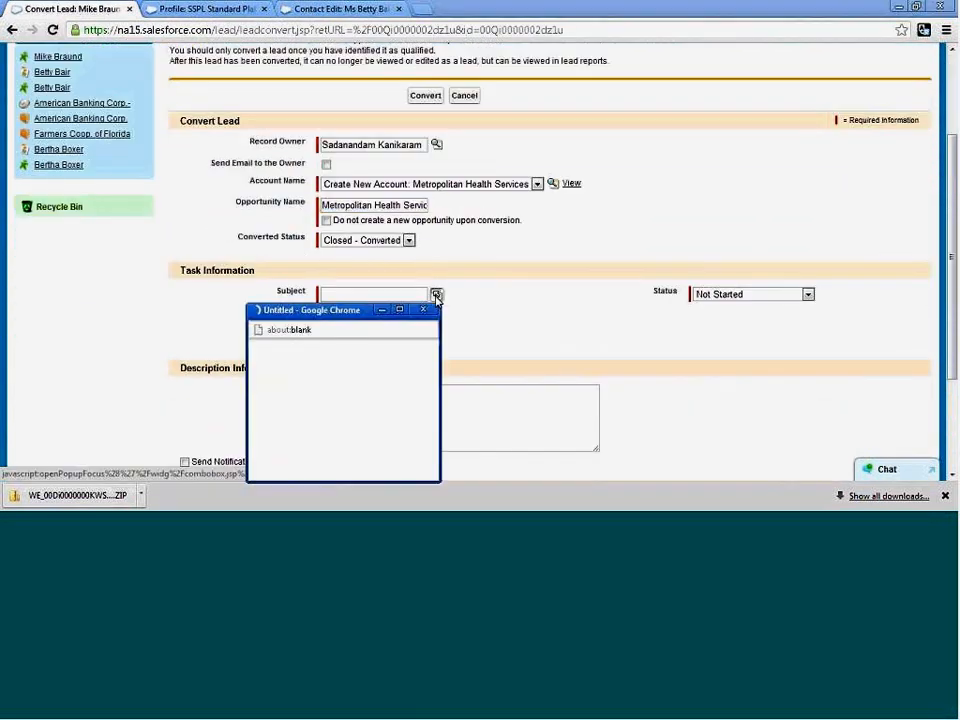
click(297, 408)
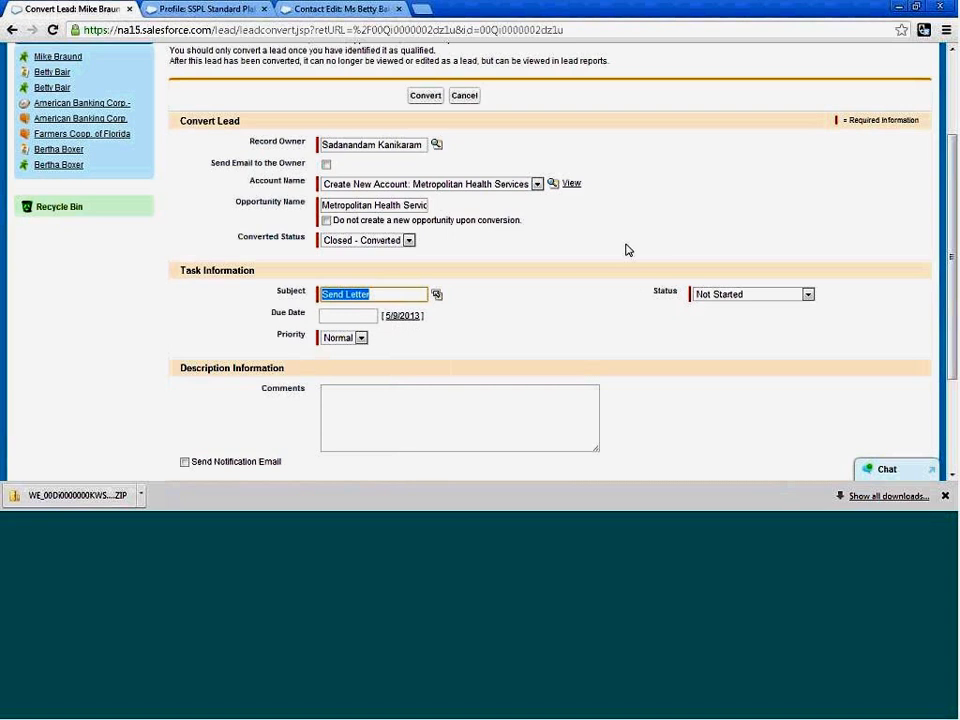
click(416, 99)
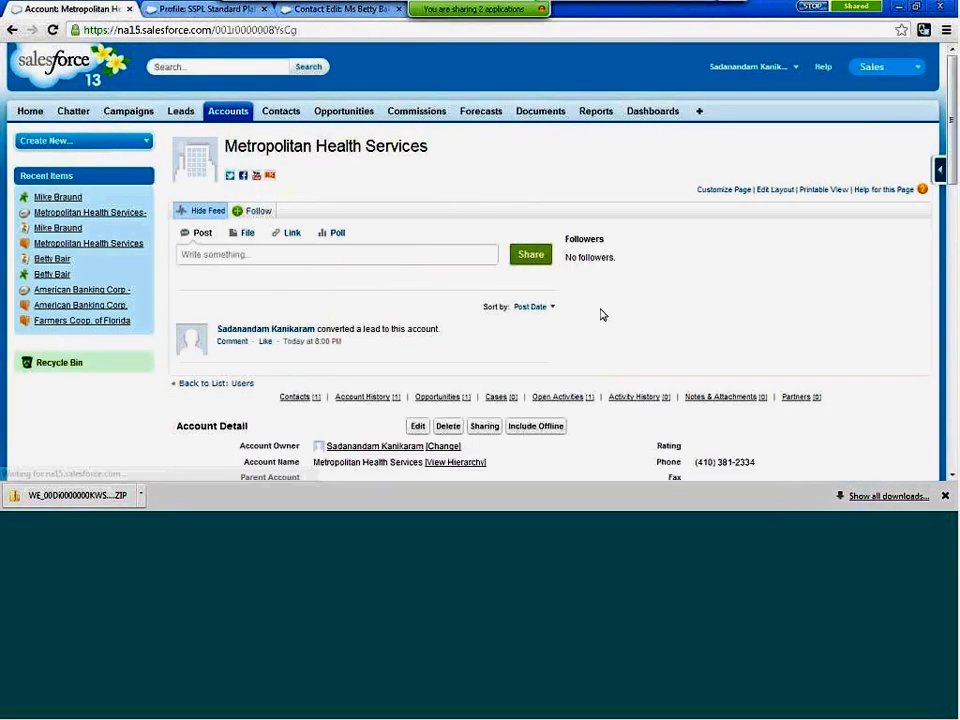
Review the account details of the converted Metropolitan Health Services account.
scroll(613, 319, down, 3)
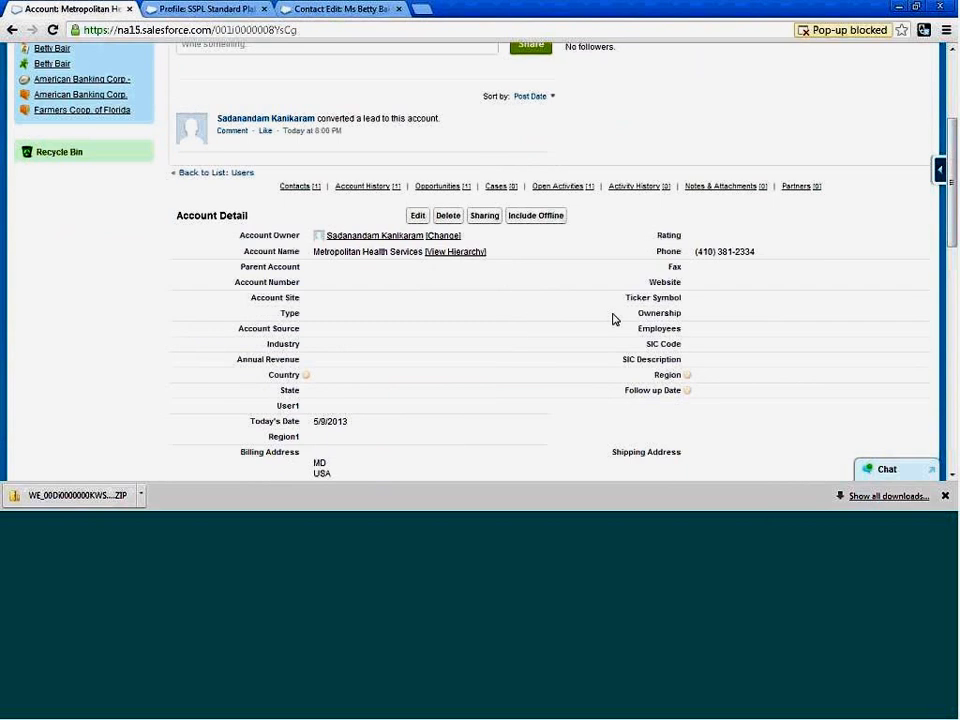
scroll(613, 319, down, 1)
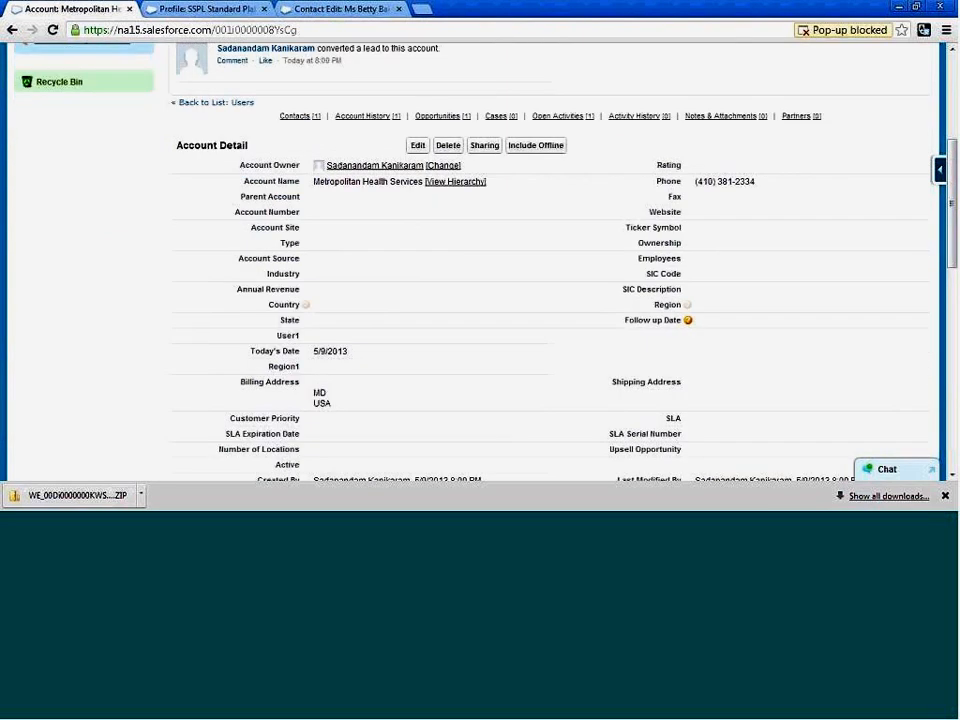
scroll(686, 334, down, 1)
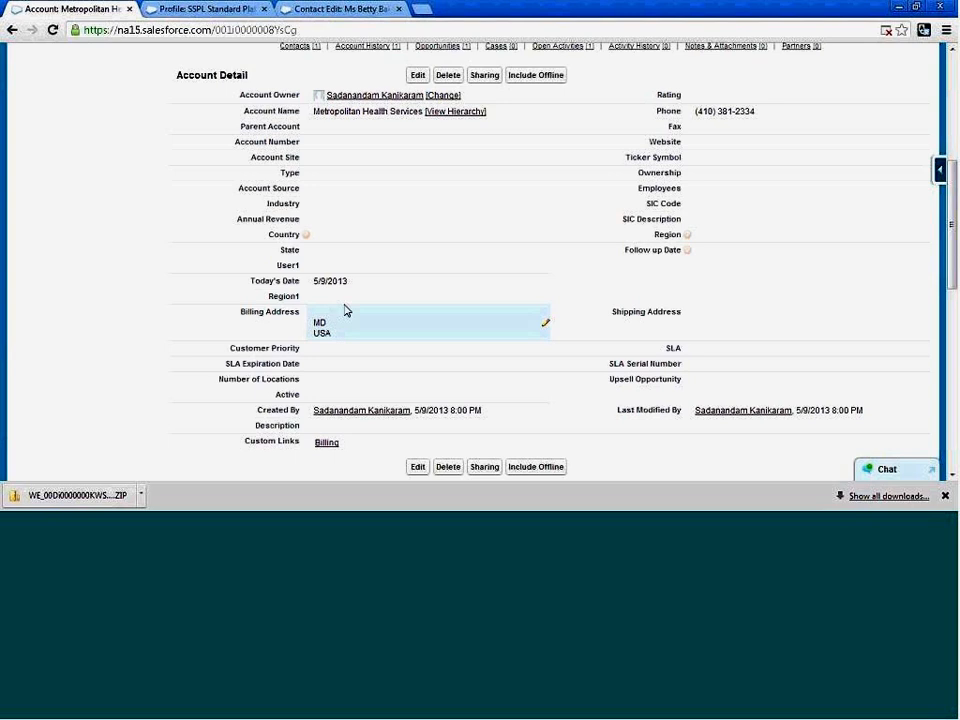
scroll(460, 263, up, 1)
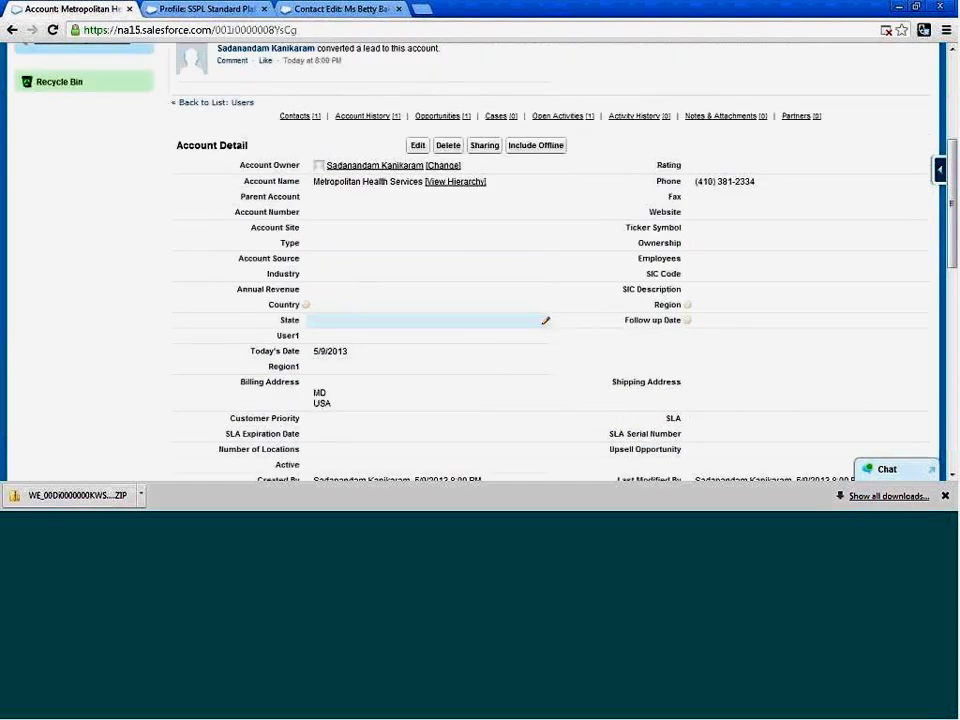
scroll(460, 263, up, 1)
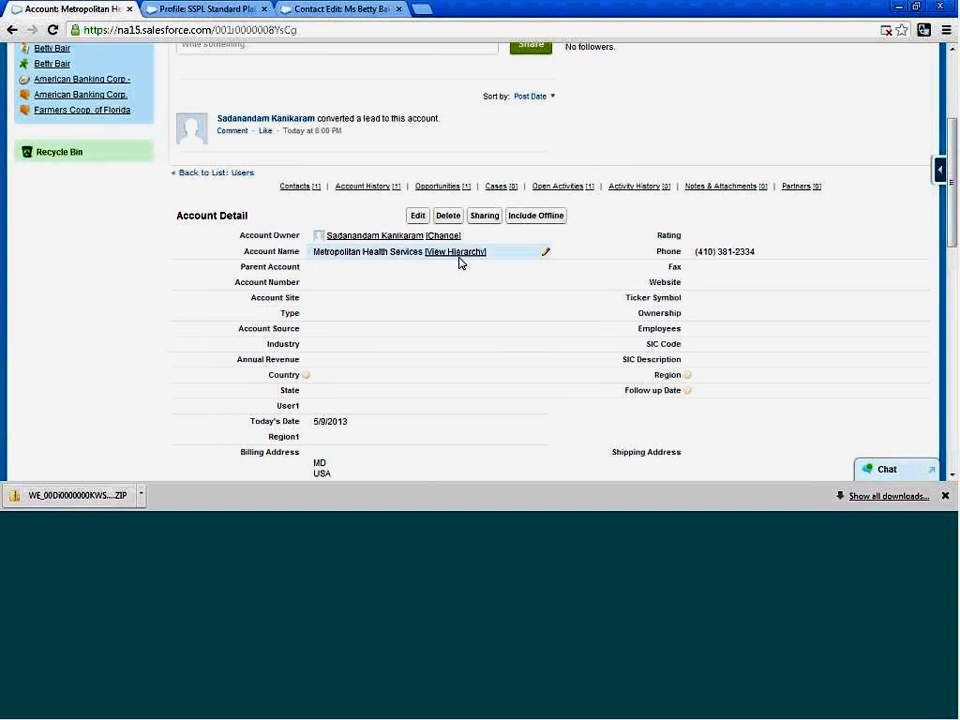
scroll(460, 262, up, 3)
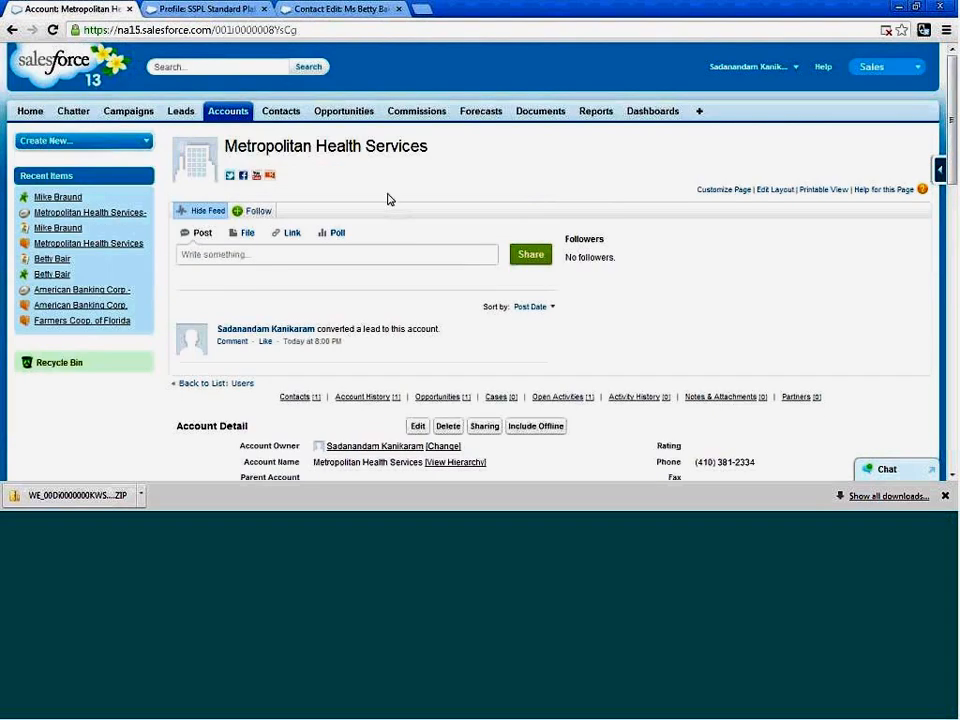
Return to the Salesforce home page and open the Setup area.
click(28, 111)
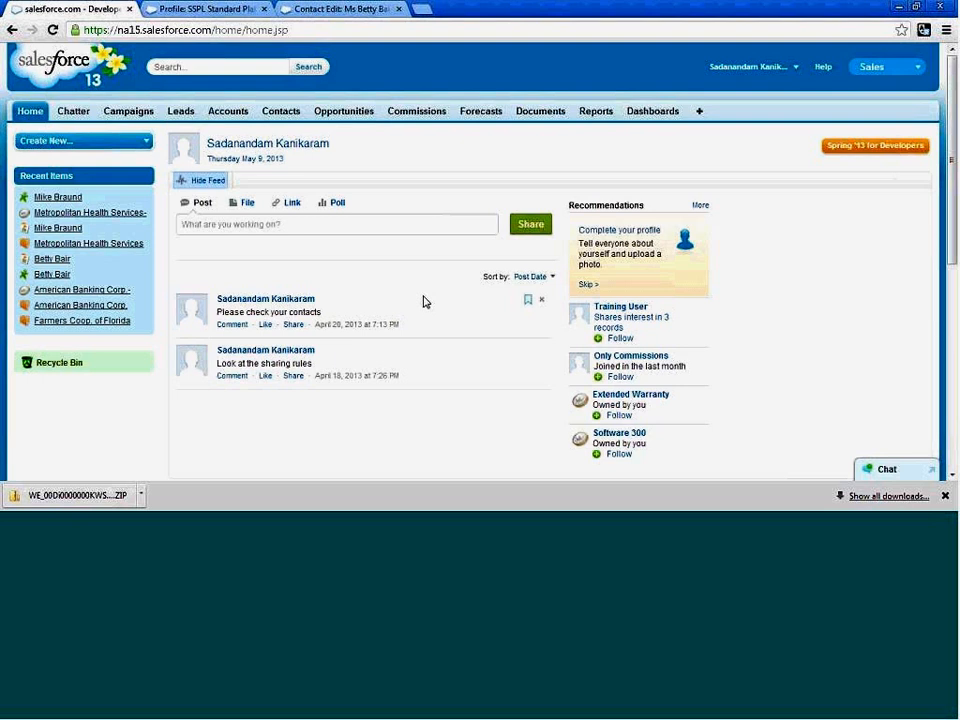
scroll(424, 302, down, 1)
scroll(424, 302, up, 1)
click(795, 68)
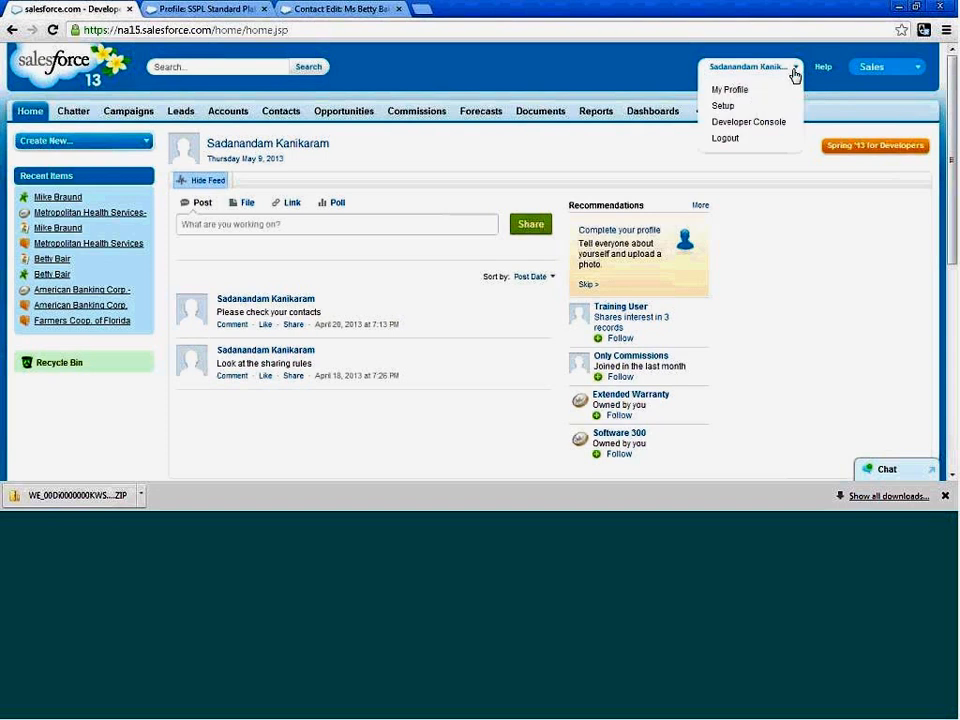
click(737, 110)
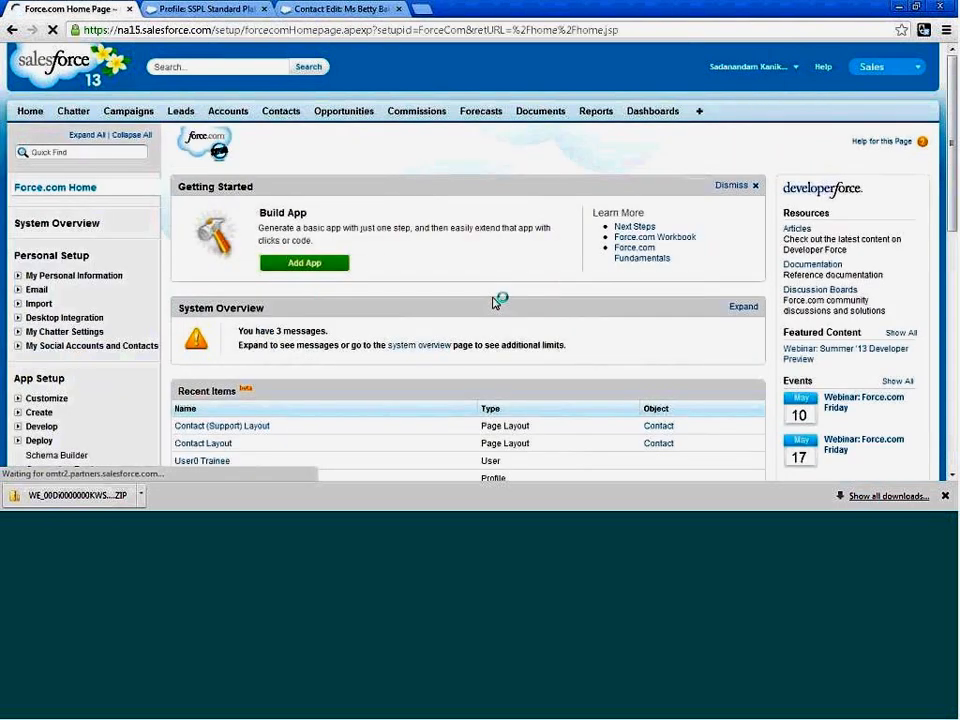
Open the Mass Delete Accounts tool from the Data Management section of Administration Setup.
scroll(452, 304, down, 4)
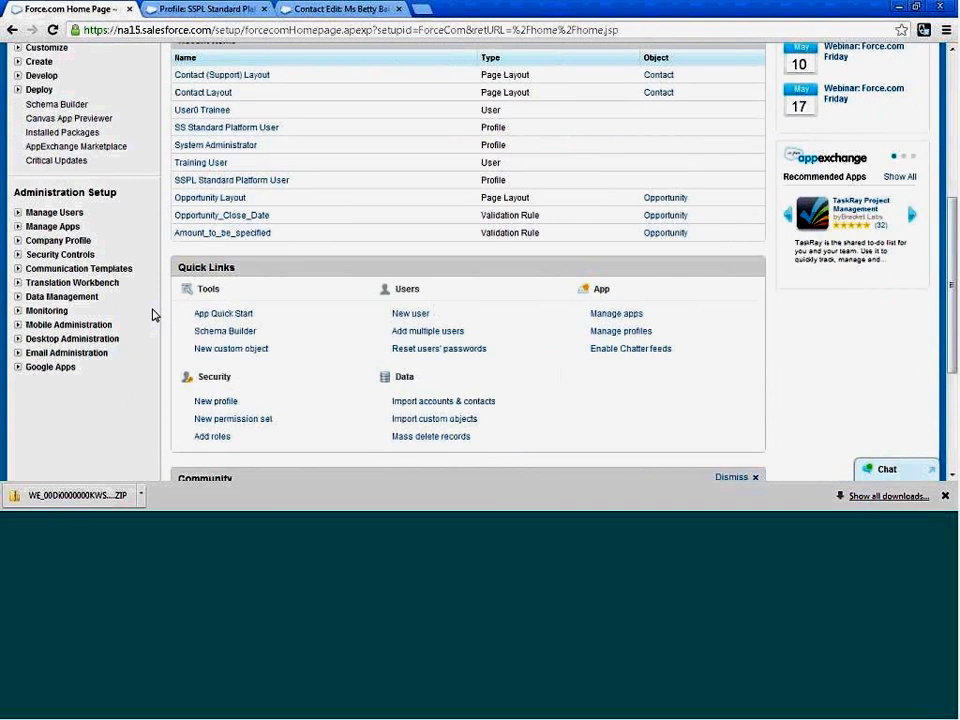
click(17, 298)
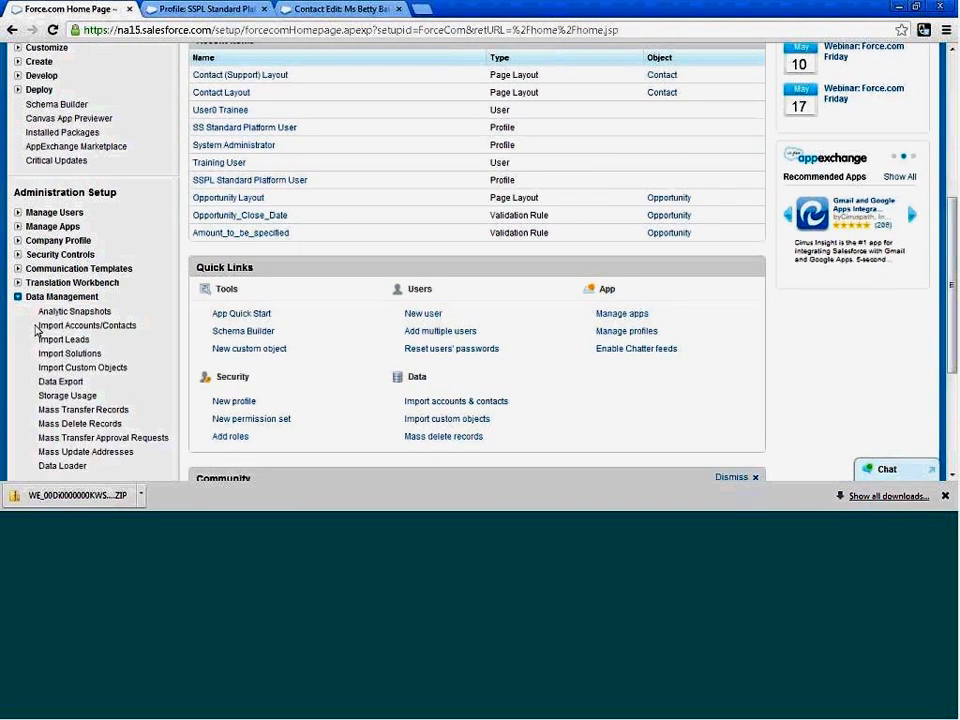
scroll(135, 395, down, 1)
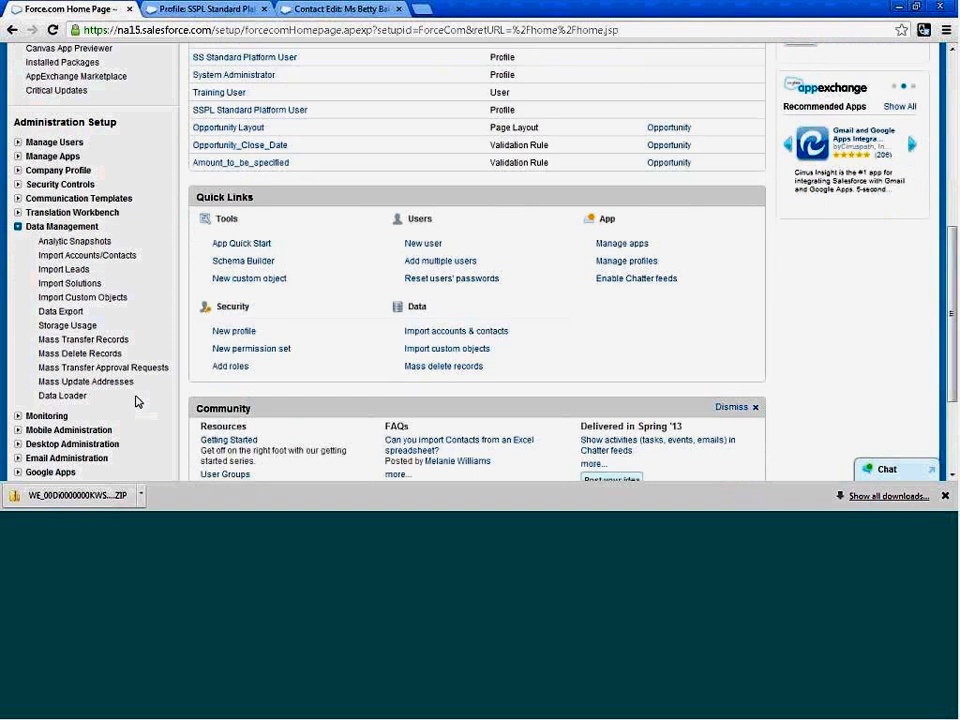
click(84, 356)
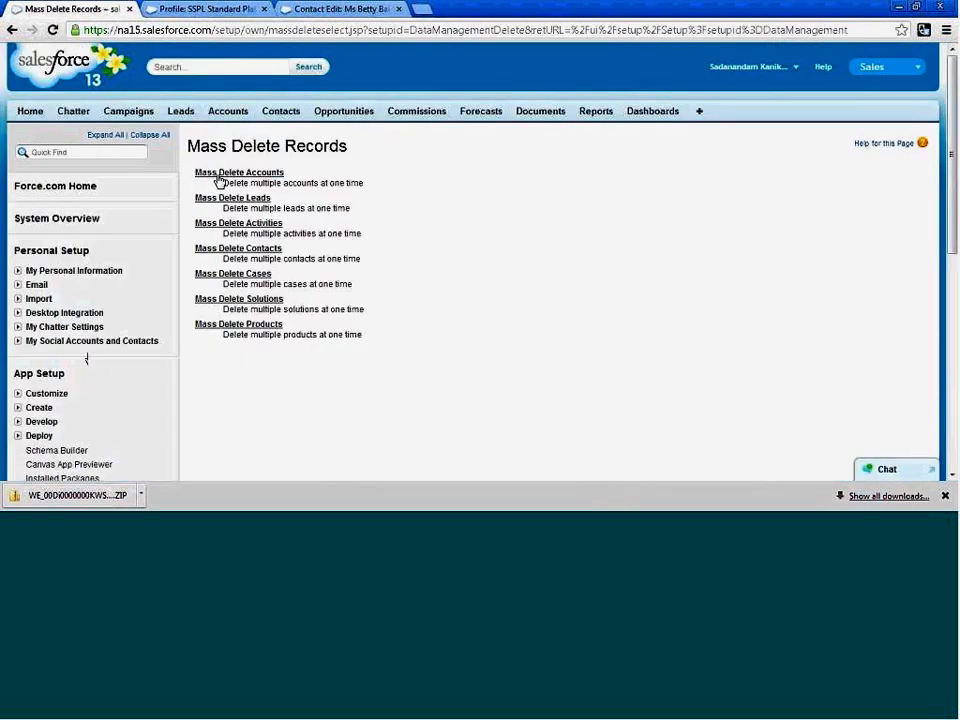
click(262, 175)
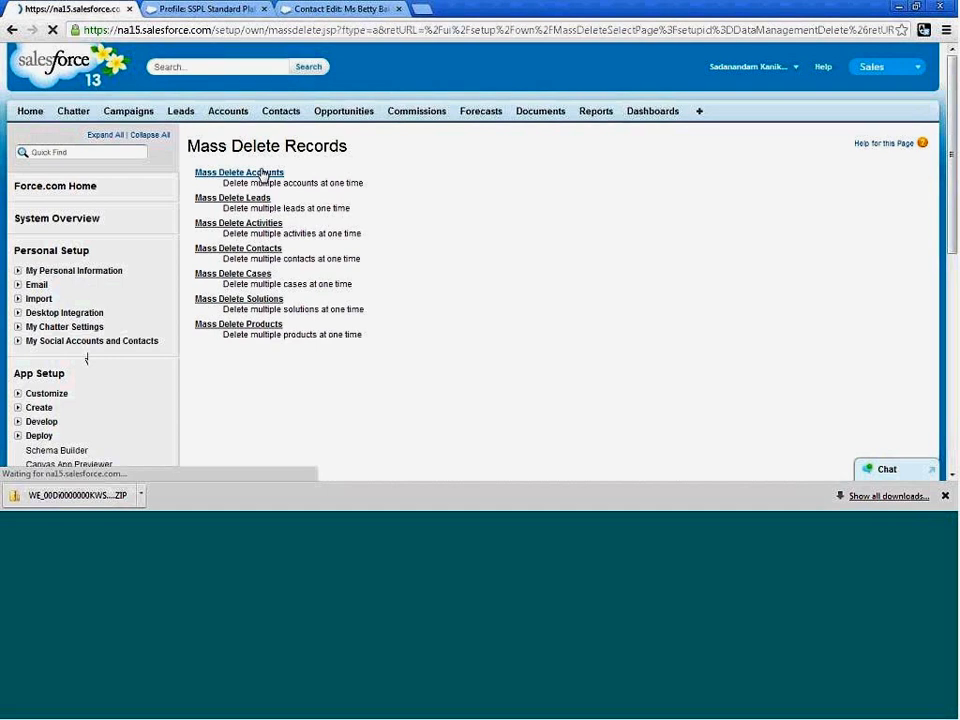
Review the mass delete page's account filter criteria, opportunity-related options and permanent deletion option.
scroll(665, 340, down, 5)
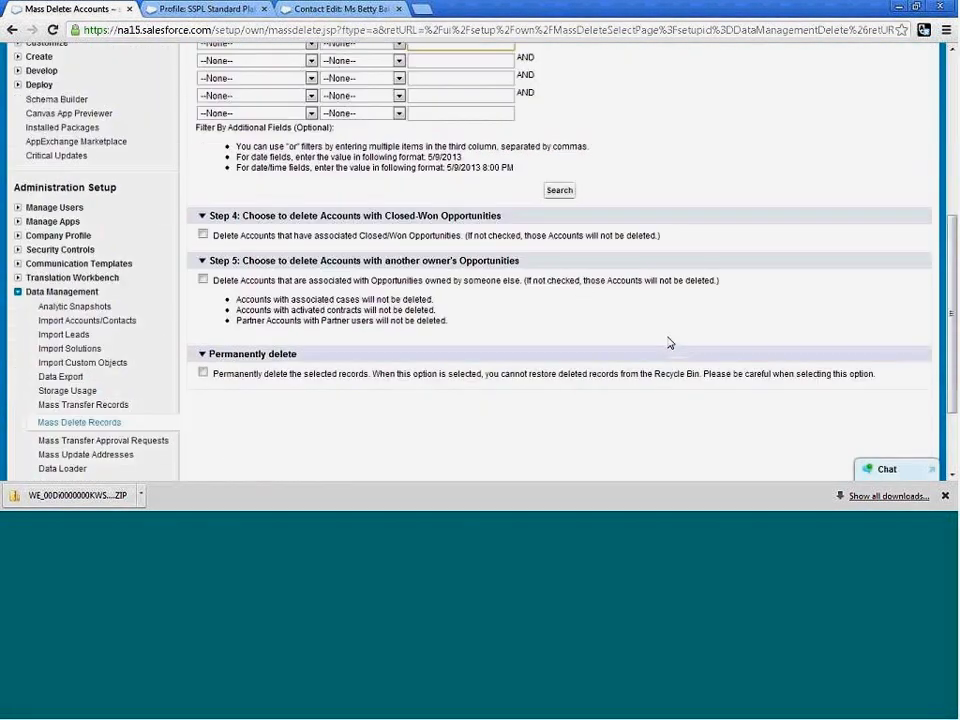
scroll(670, 343, up, 1)
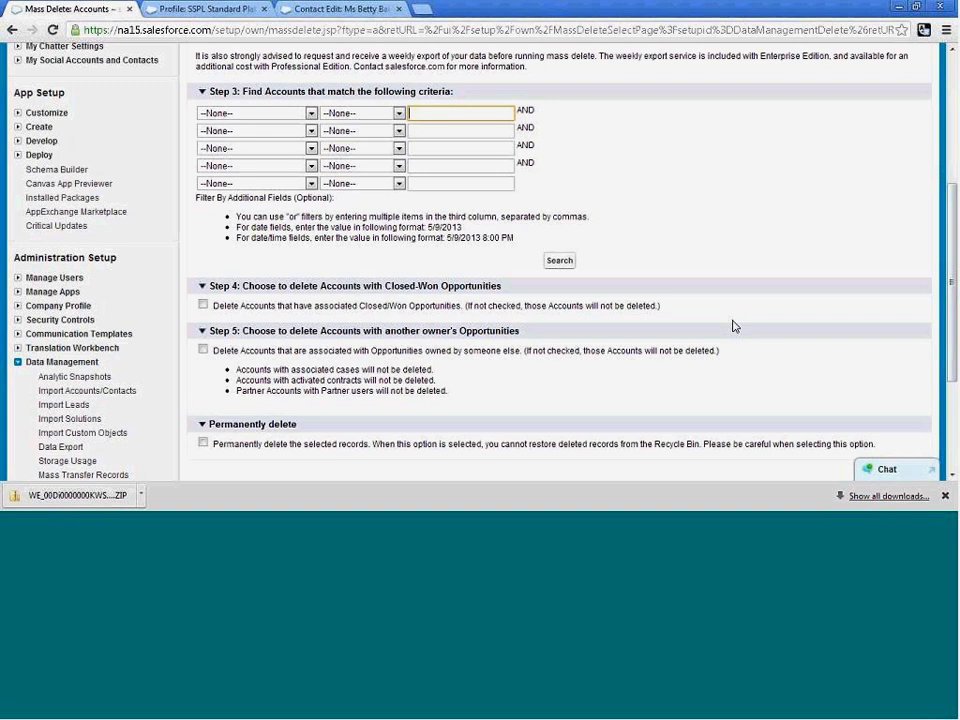
scroll(720, 326, down, 1)
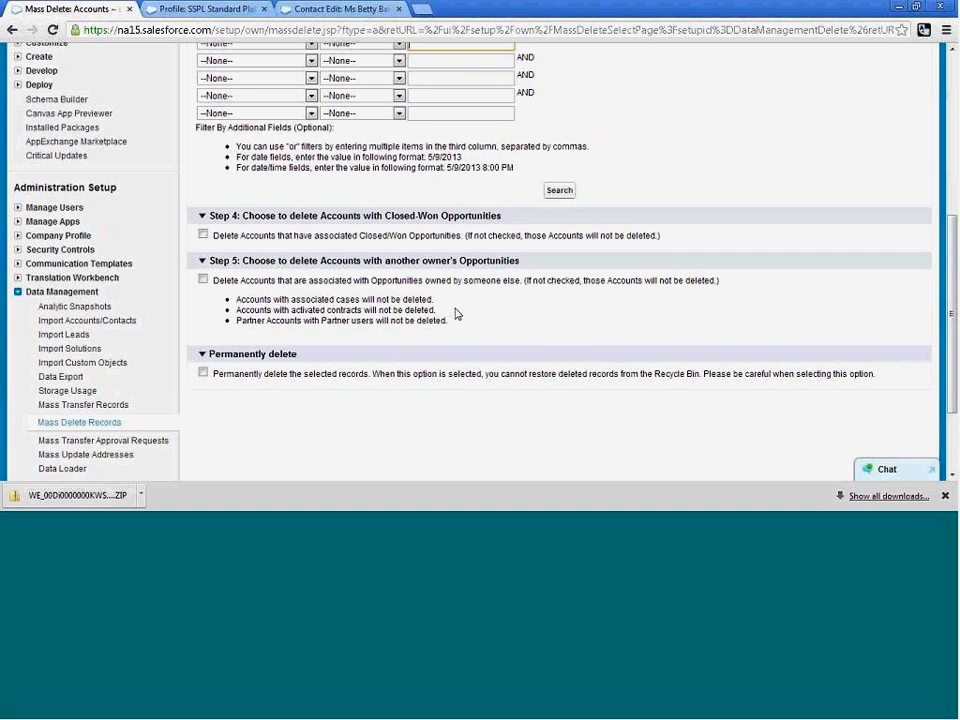
scroll(455, 313, up, 1)
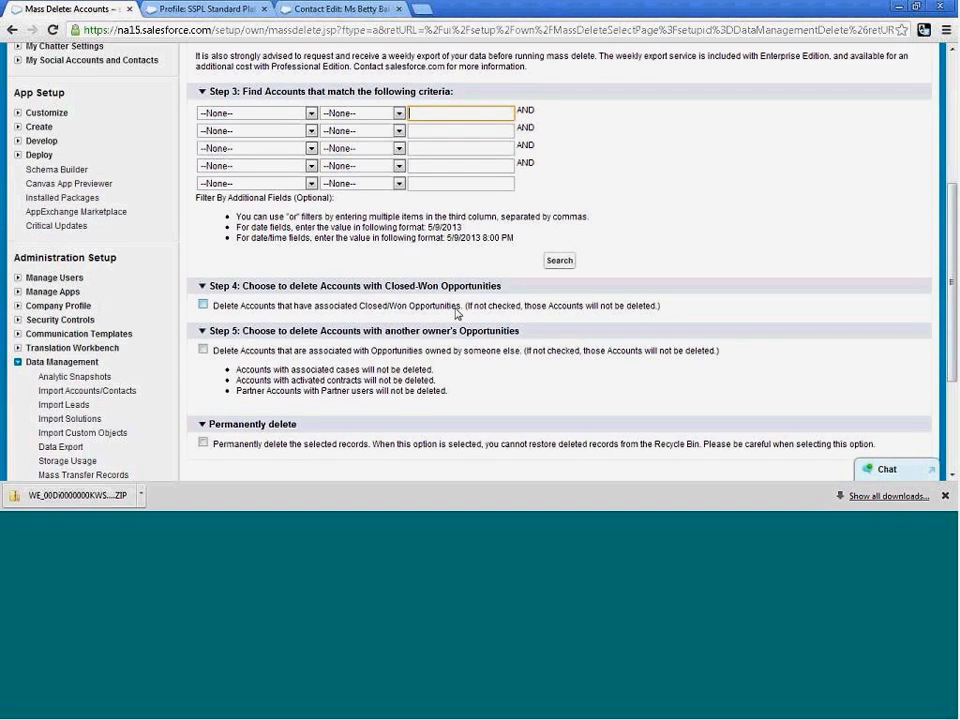
scroll(455, 313, up, 1)
scroll(455, 313, down, 1)
Search for all accounts available for mass deletion without setting any filter criteria.
click(562, 266)
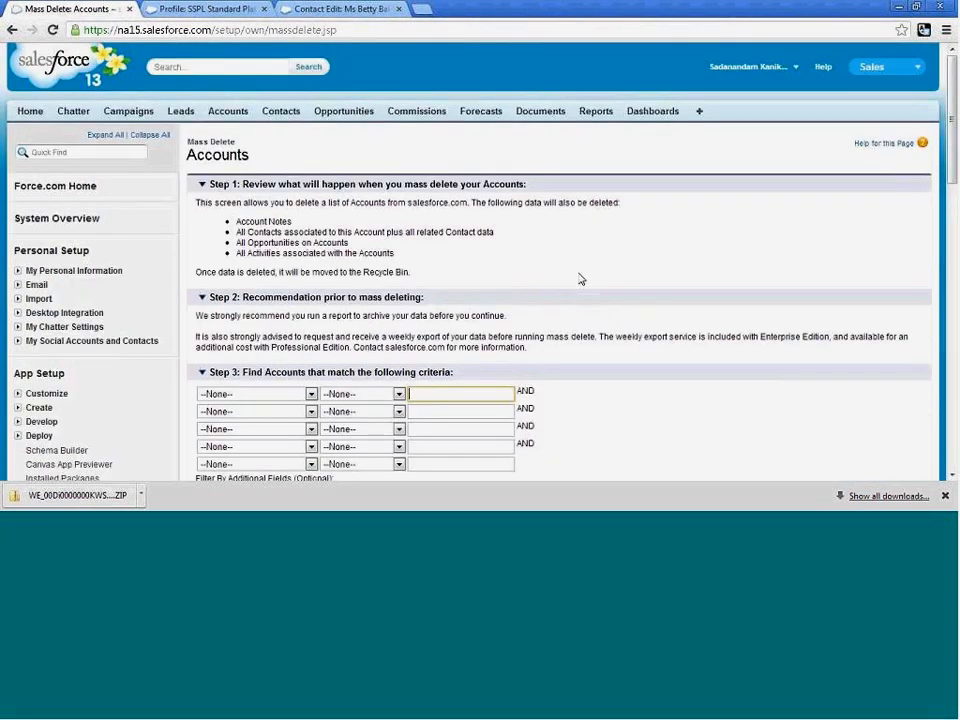
scroll(579, 279, down, 7)
scroll(579, 279, down, 3)
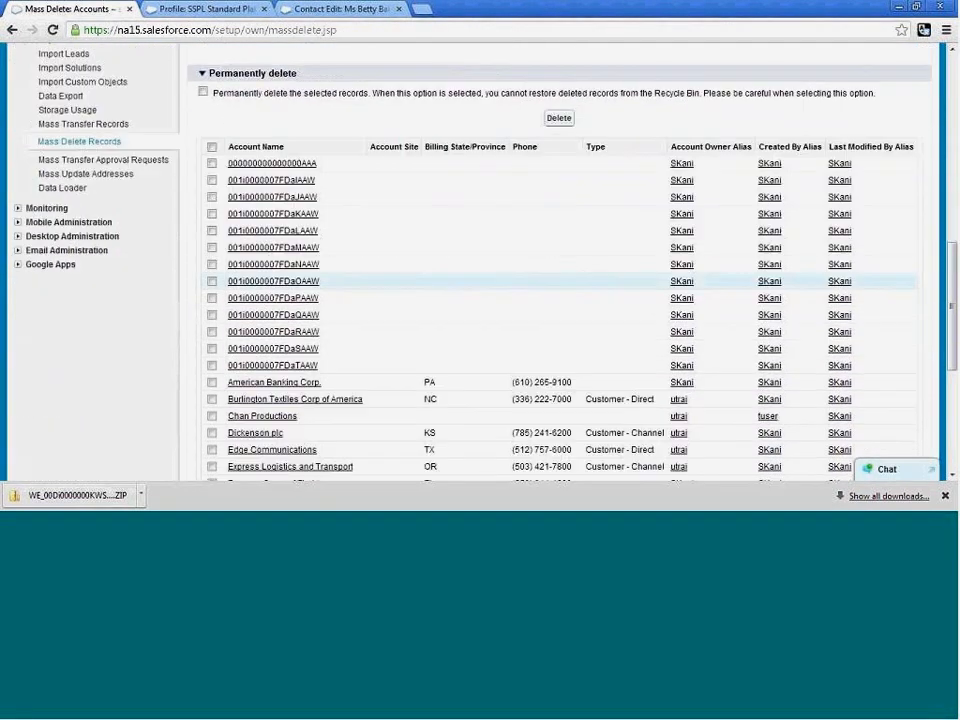
scroll(211, 248, up, 2)
Mass delete the first four accounts in the list, leaving the permanent delete option off.
click(212, 233)
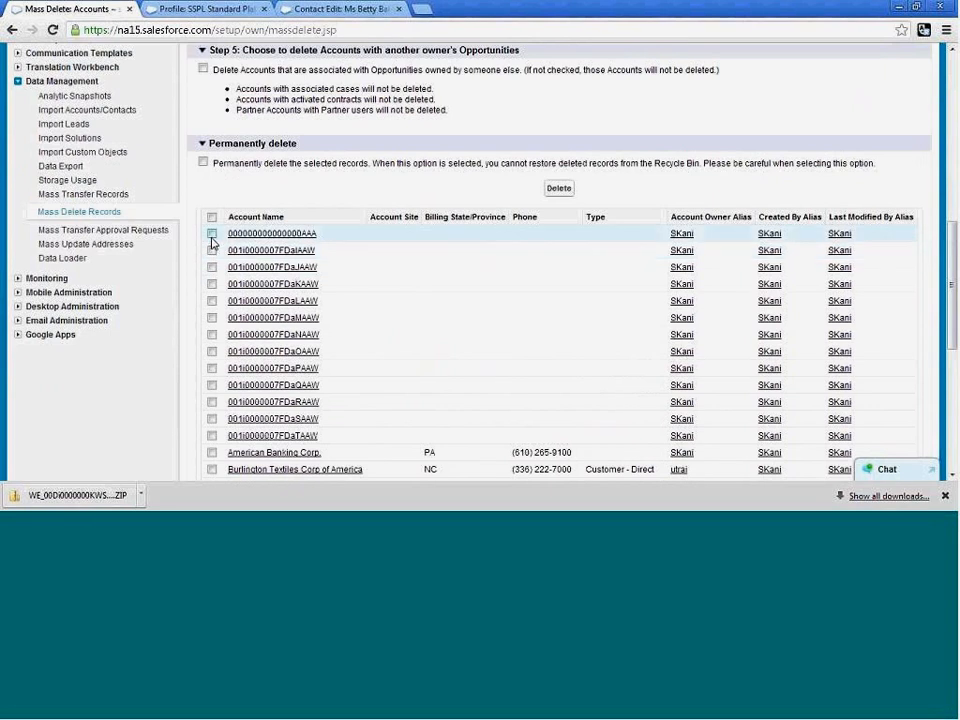
click(212, 250)
click(212, 267)
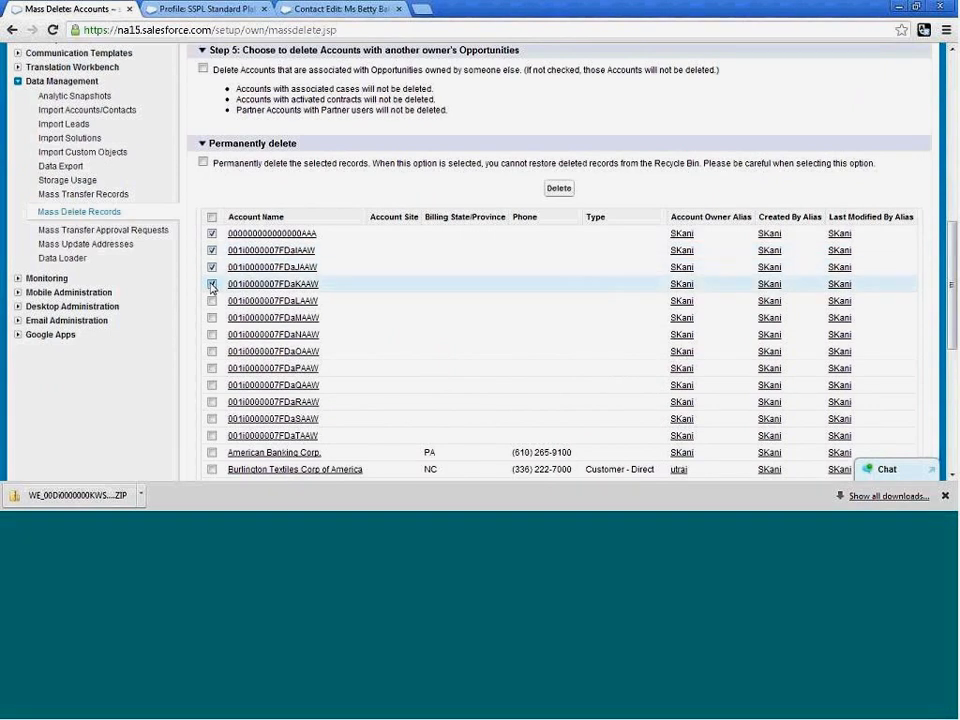
click(212, 284)
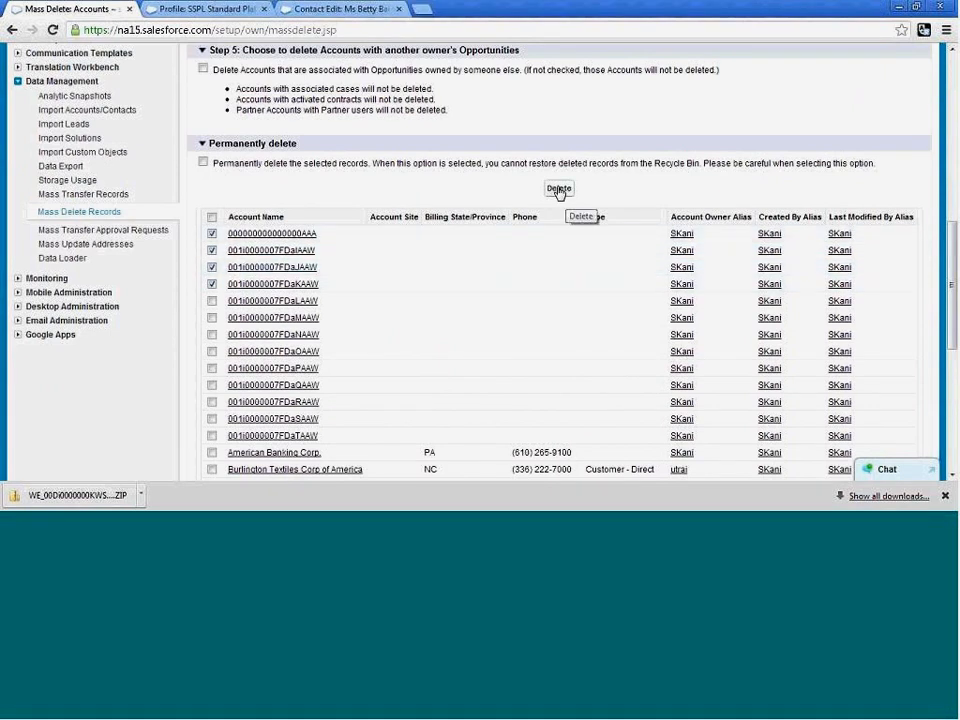
scroll(498, 250, down, 3)
scroll(498, 252, up, 3)
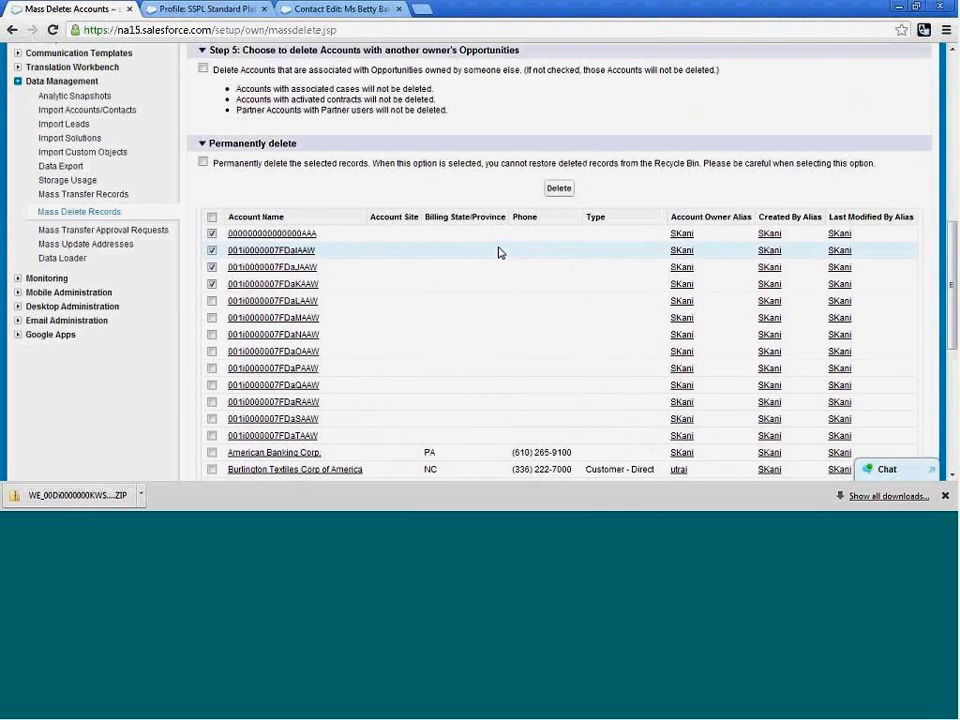
click(561, 190)
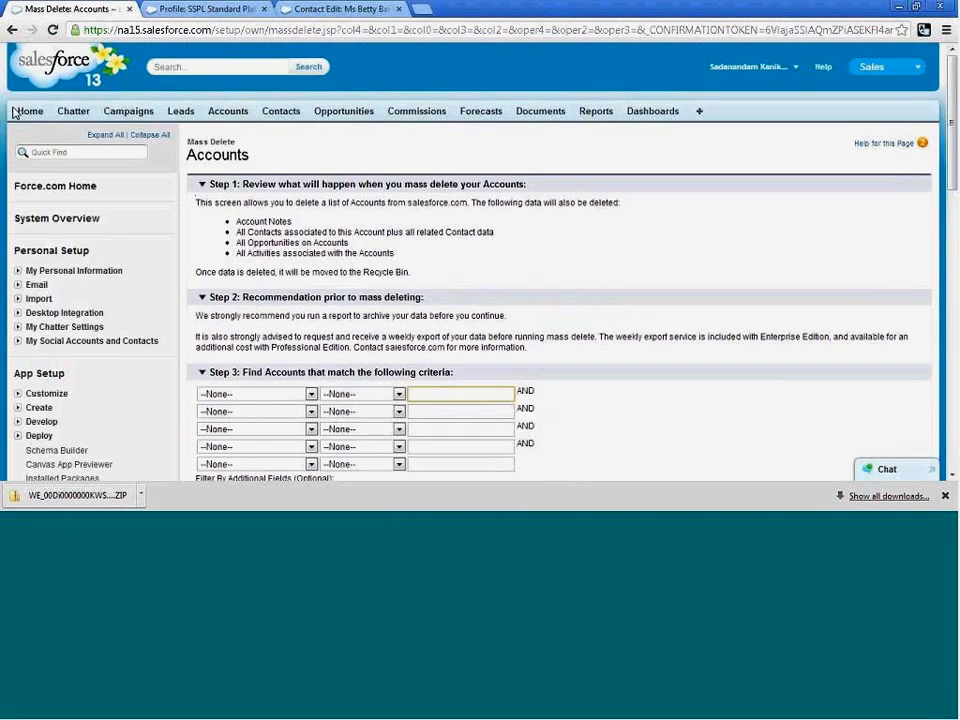
Go to the home page and open the Recycle Bin to view the deleted accounts.
click(26, 113)
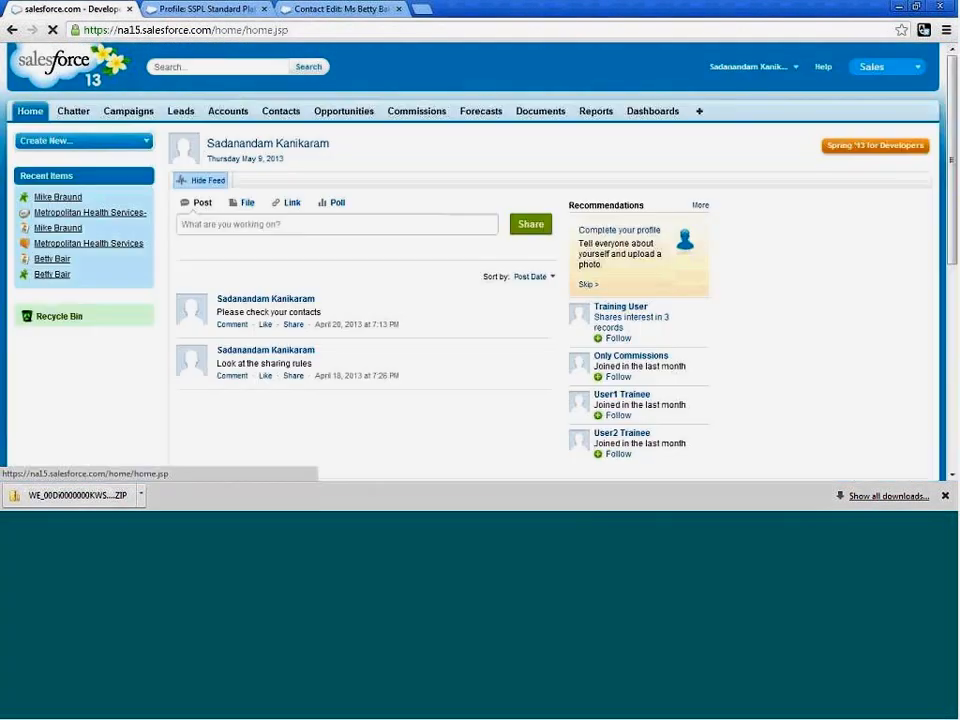
scroll(71, 277, down, 1)
click(60, 250)
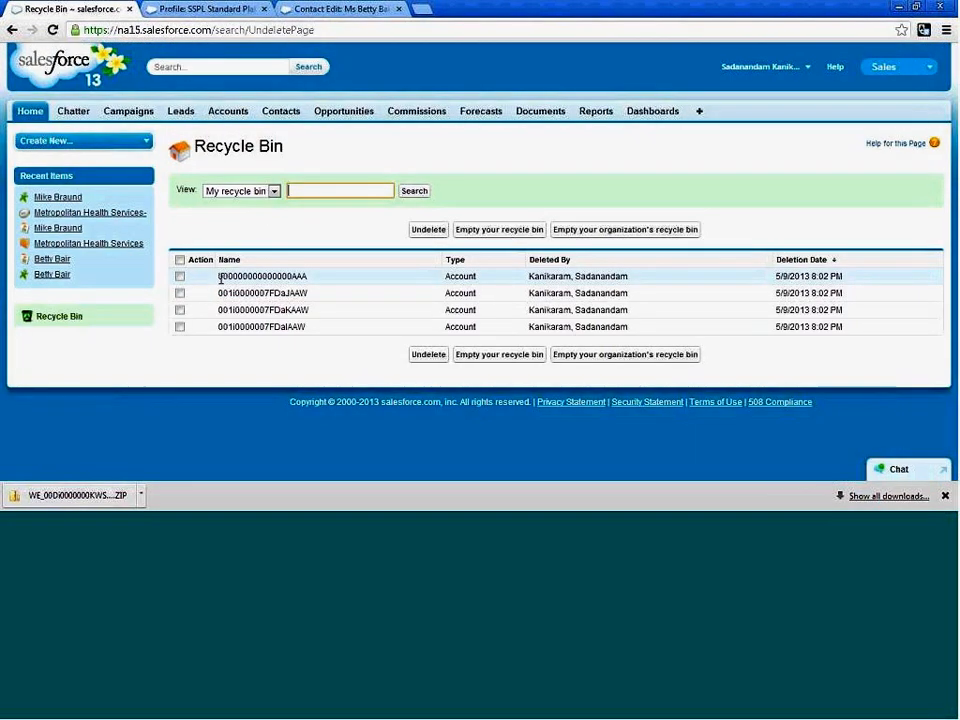
Select and deselect all deleted accounts, then empty your own recycle bin and confirm.
click(180, 260)
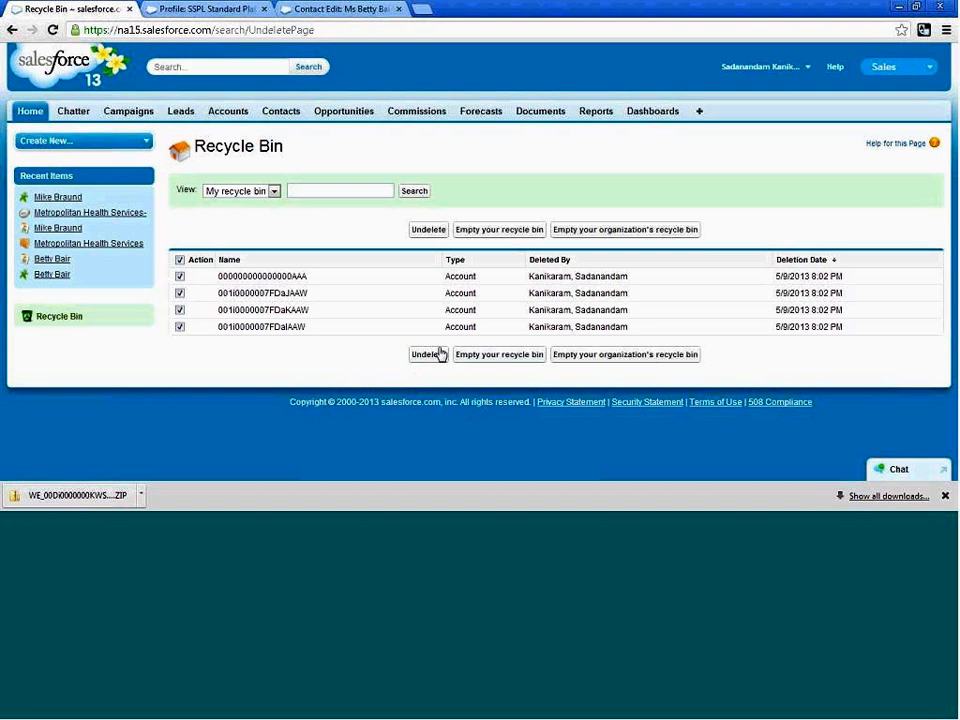
click(180, 260)
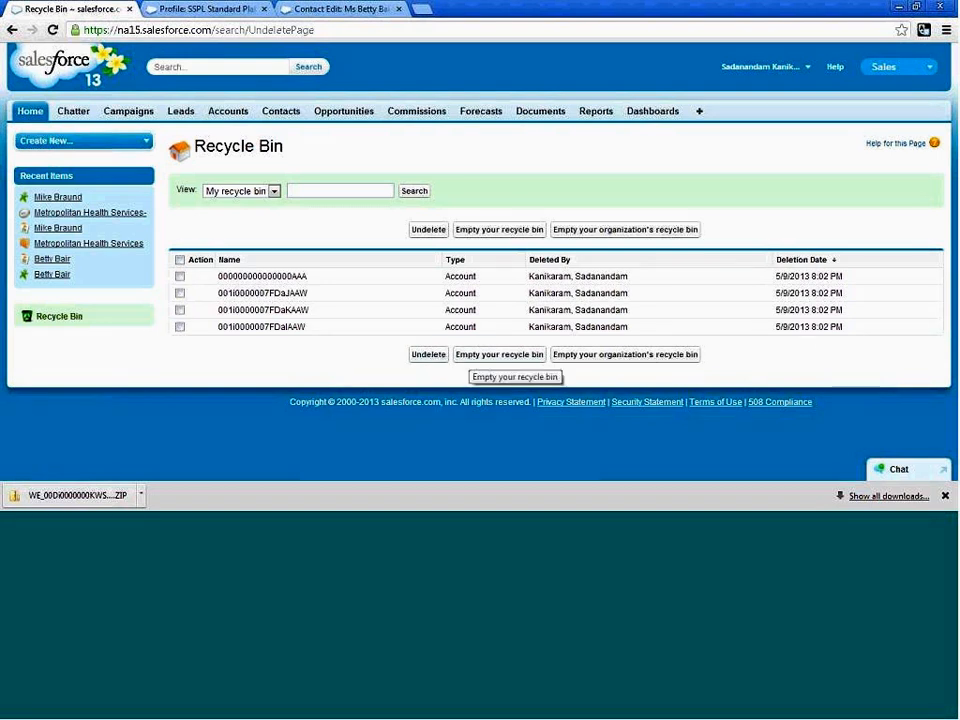
click(487, 358)
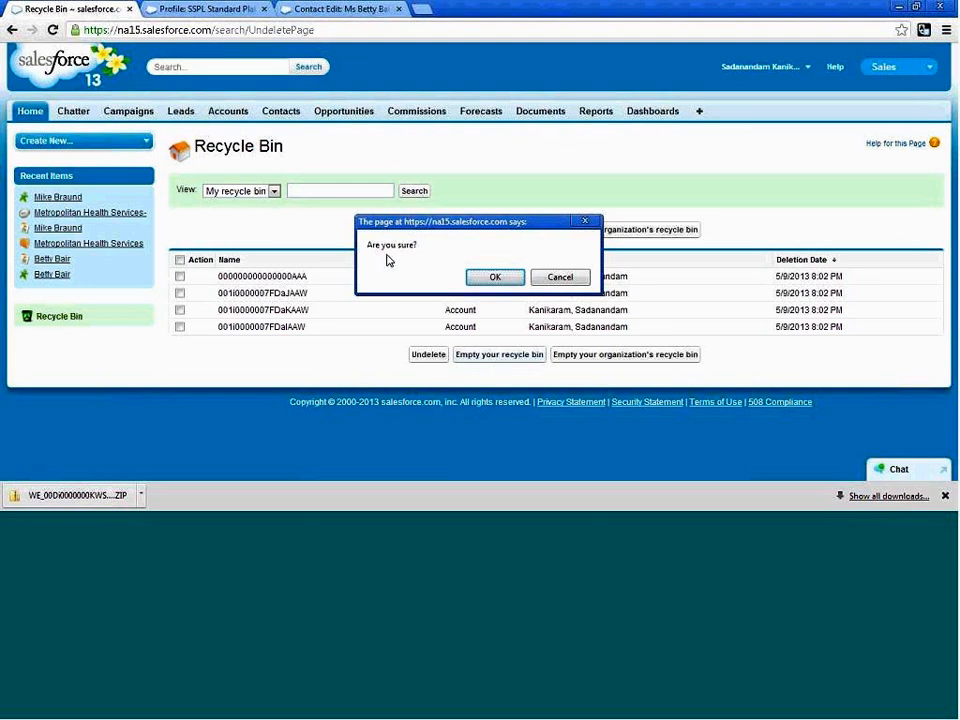
click(495, 276)
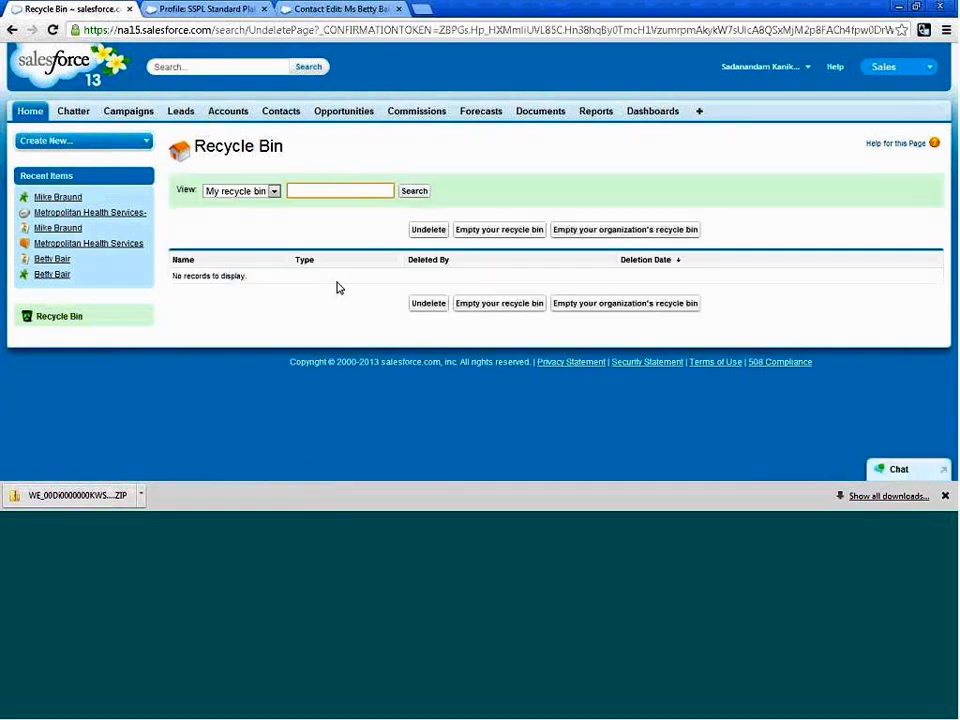
Try to undelete records from the emptied Recycle Bin, then check the Accounts home page and the bin again.
click(420, 231)
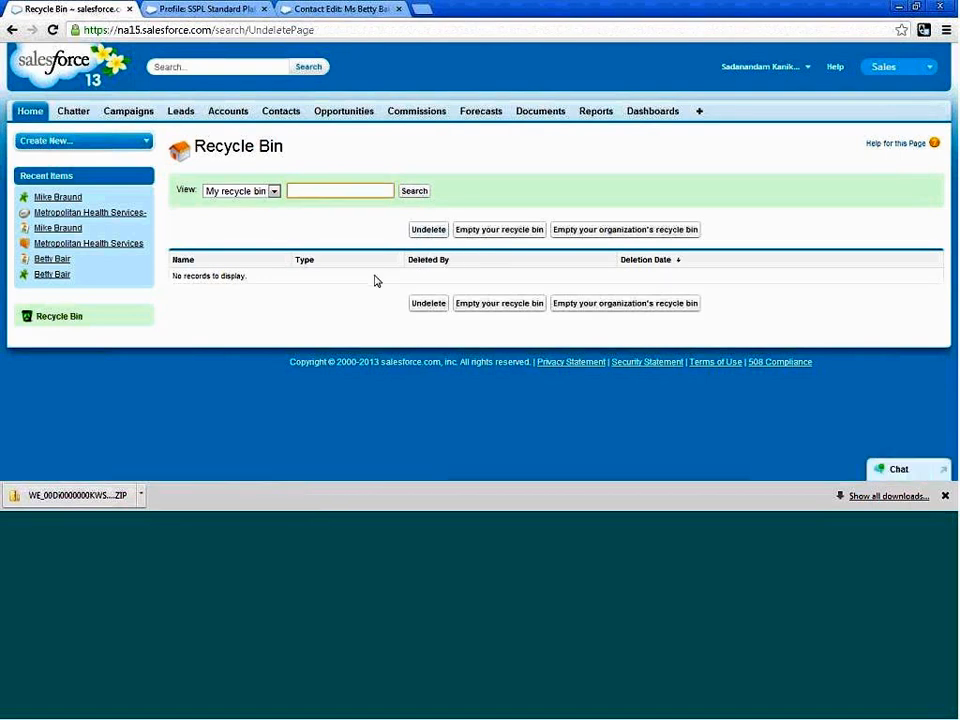
click(424, 232)
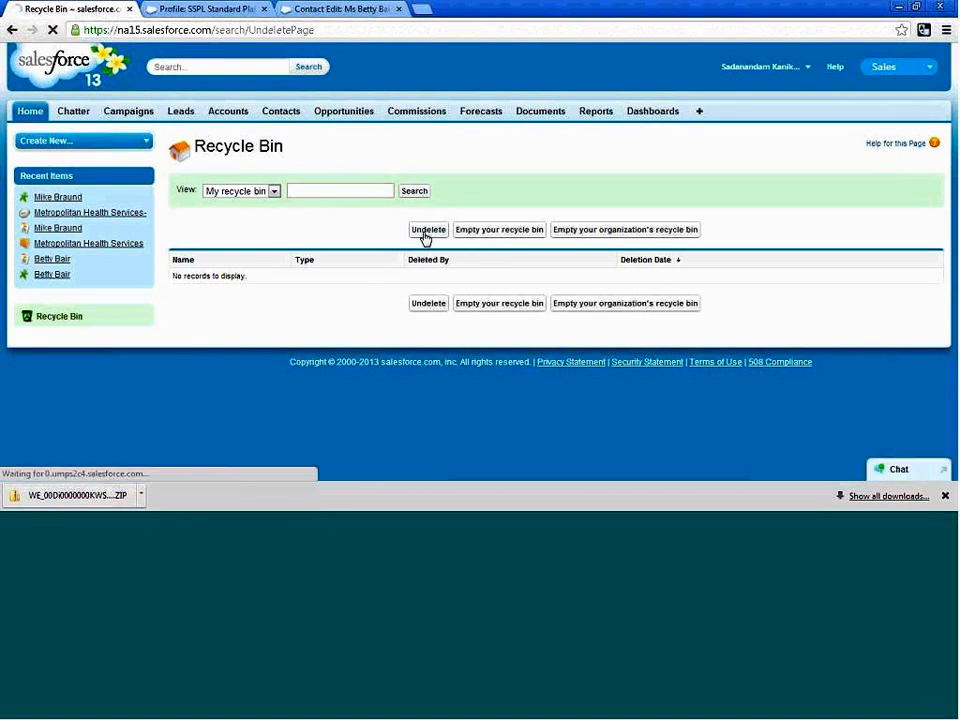
click(224, 118)
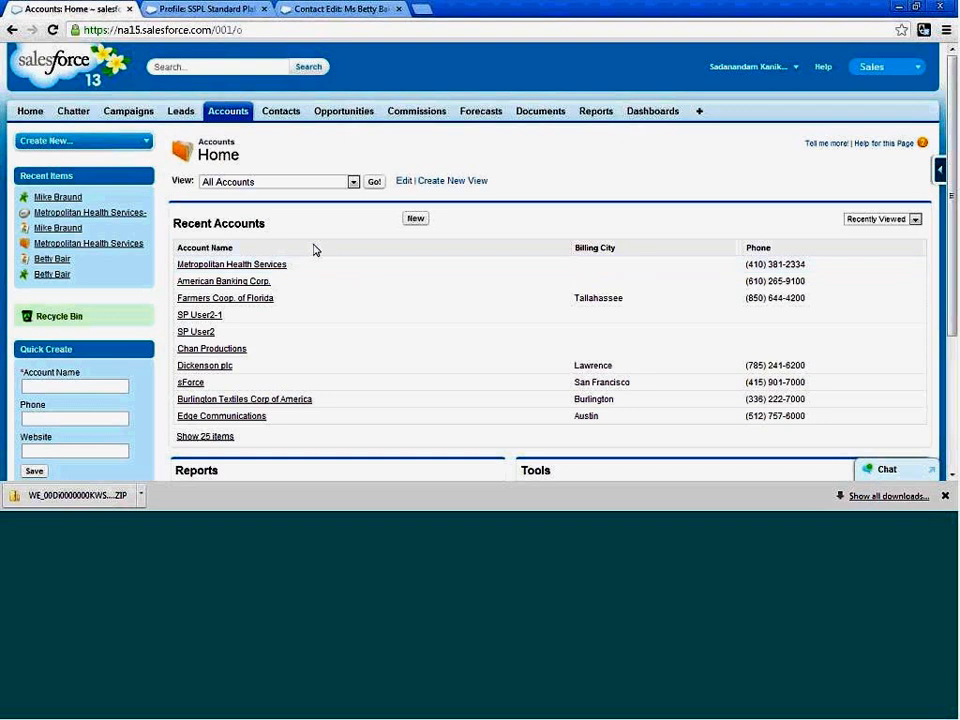
click(70, 318)
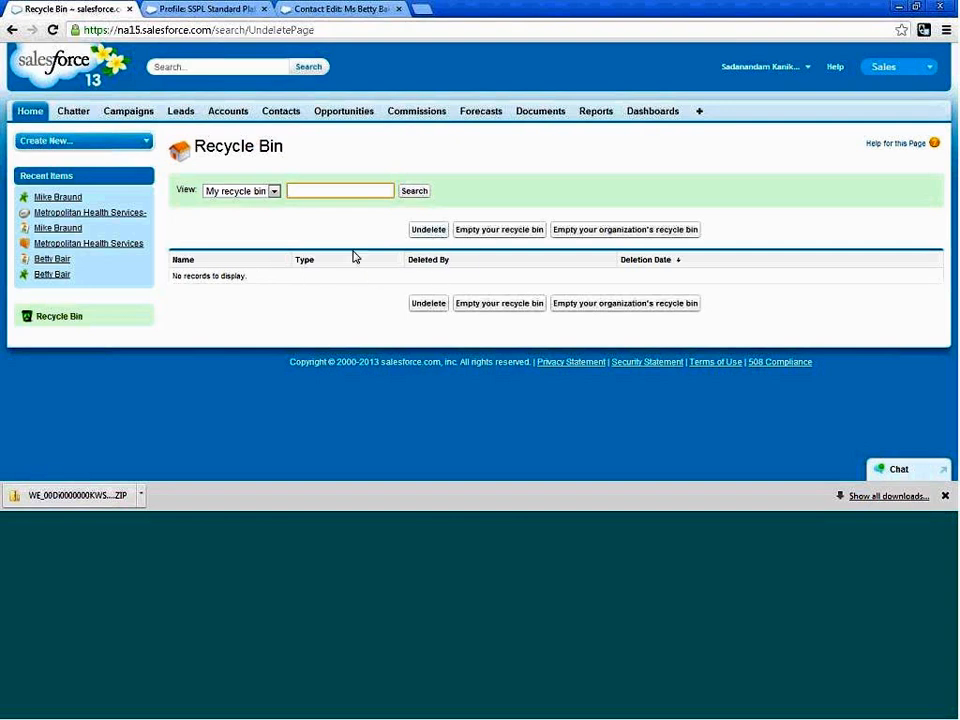
click(234, 115)
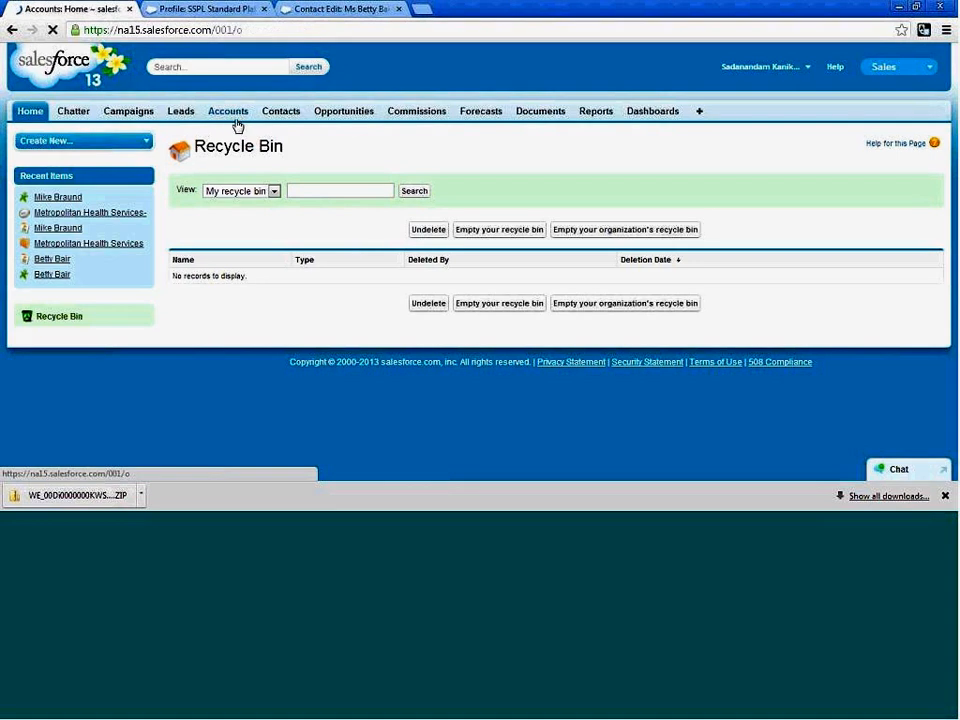
Open the Metropolitan Health Services account from the recent accounts and delete it, confirming the deletion.
click(236, 265)
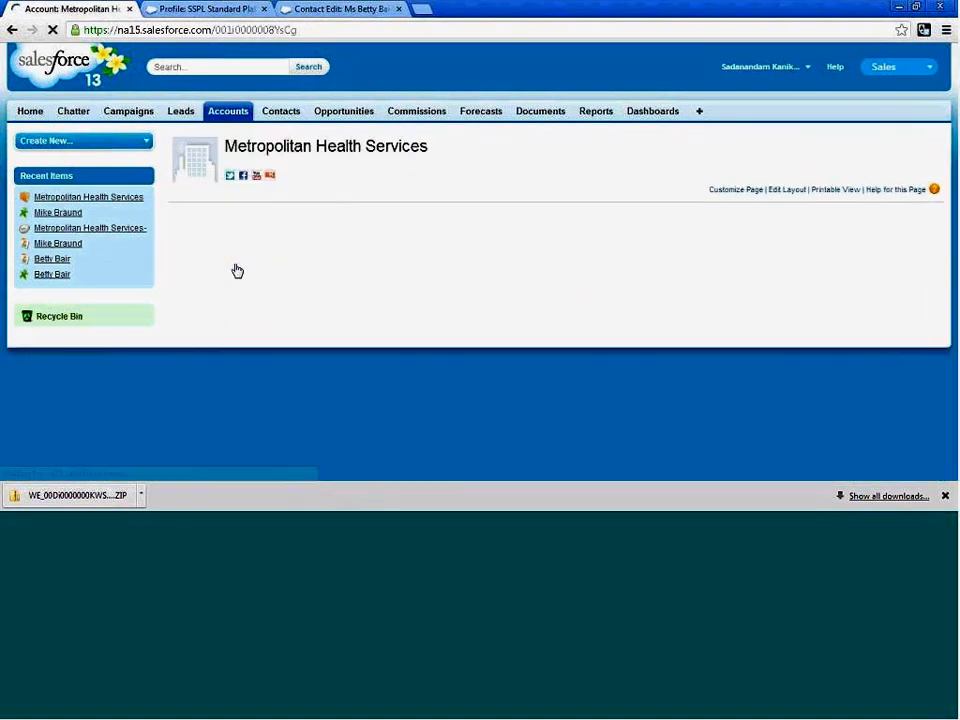
click(448, 426)
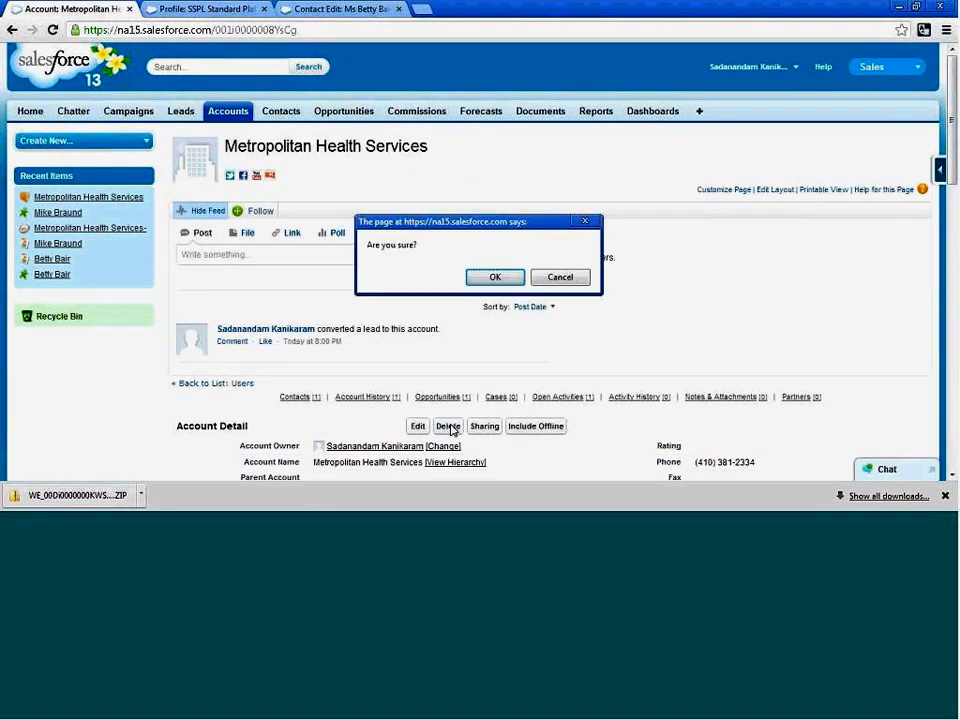
click(493, 277)
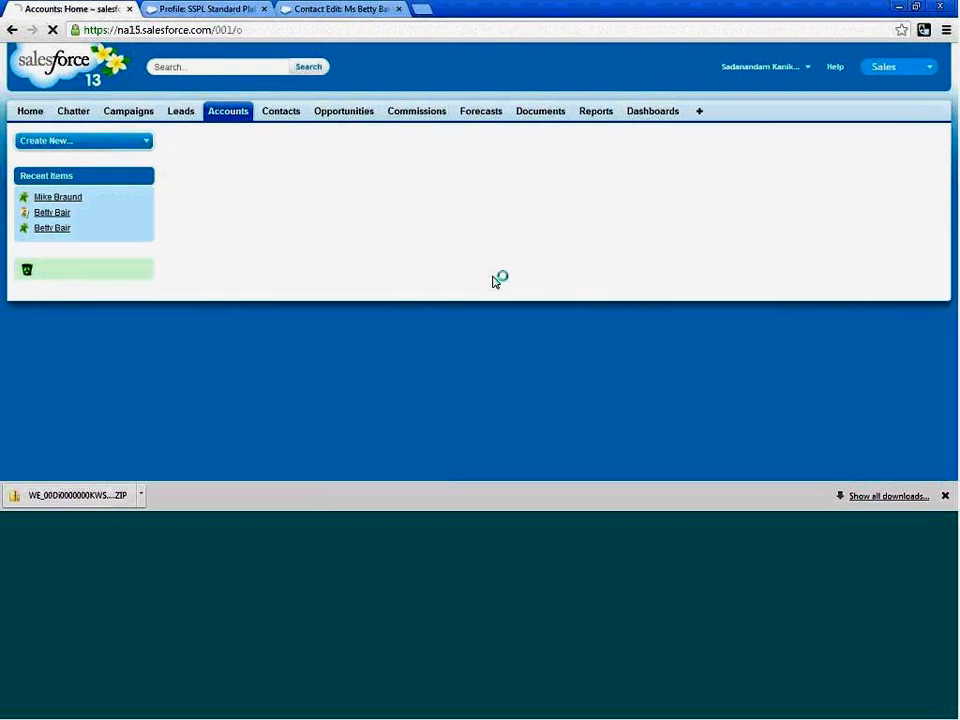
Open the Recycle Bin to view the deleted Metropolitan Health Services account, selecting its entry and clearing the selection again.
scroll(89, 146, down, 3)
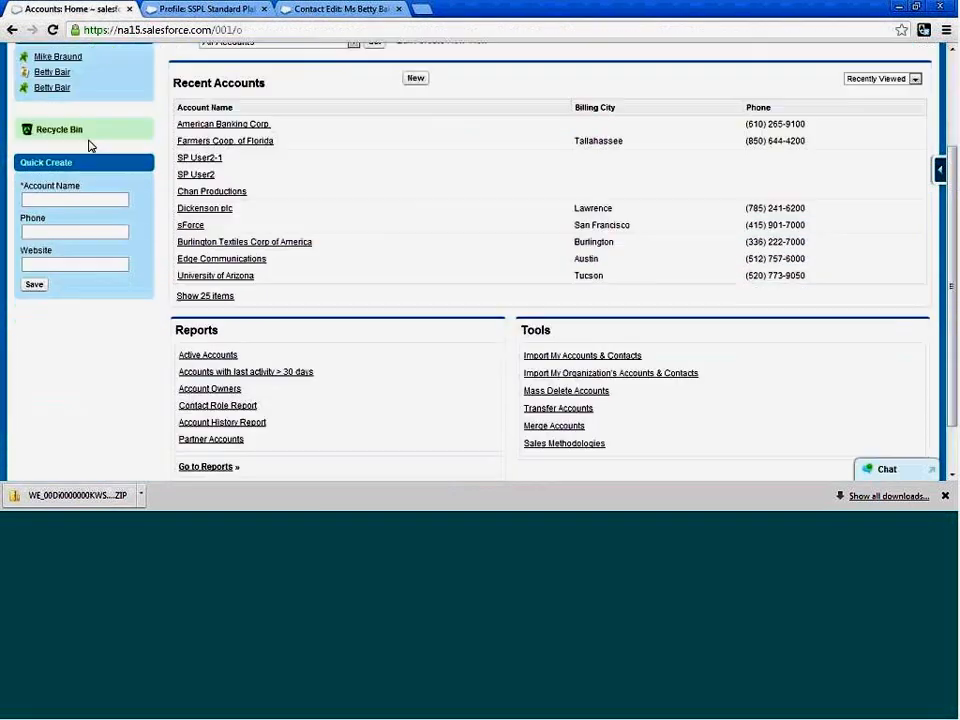
click(73, 132)
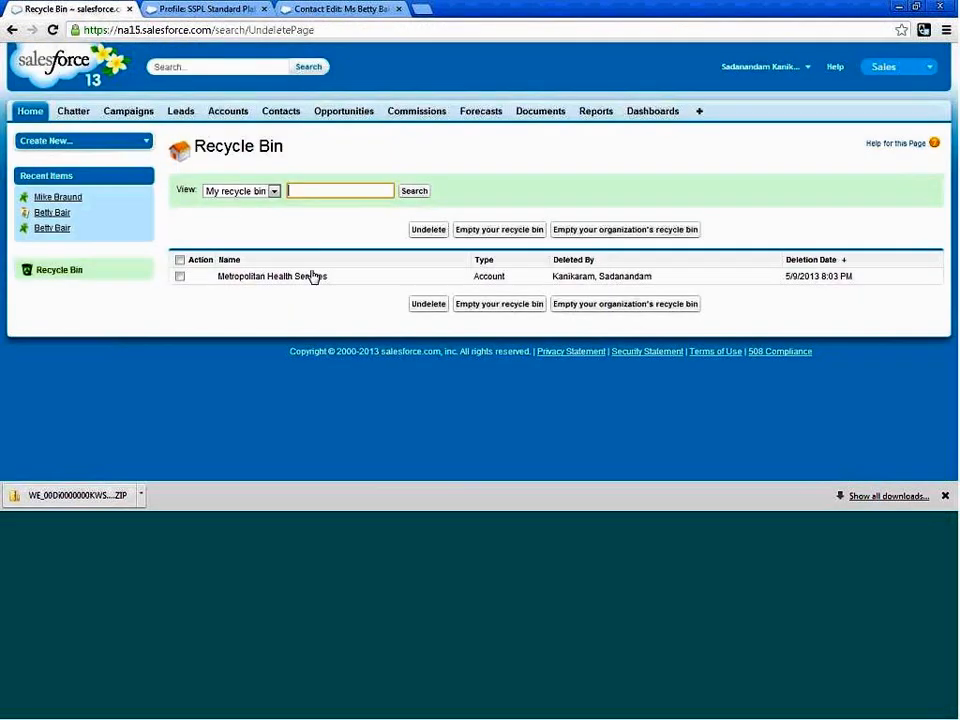
click(180, 277)
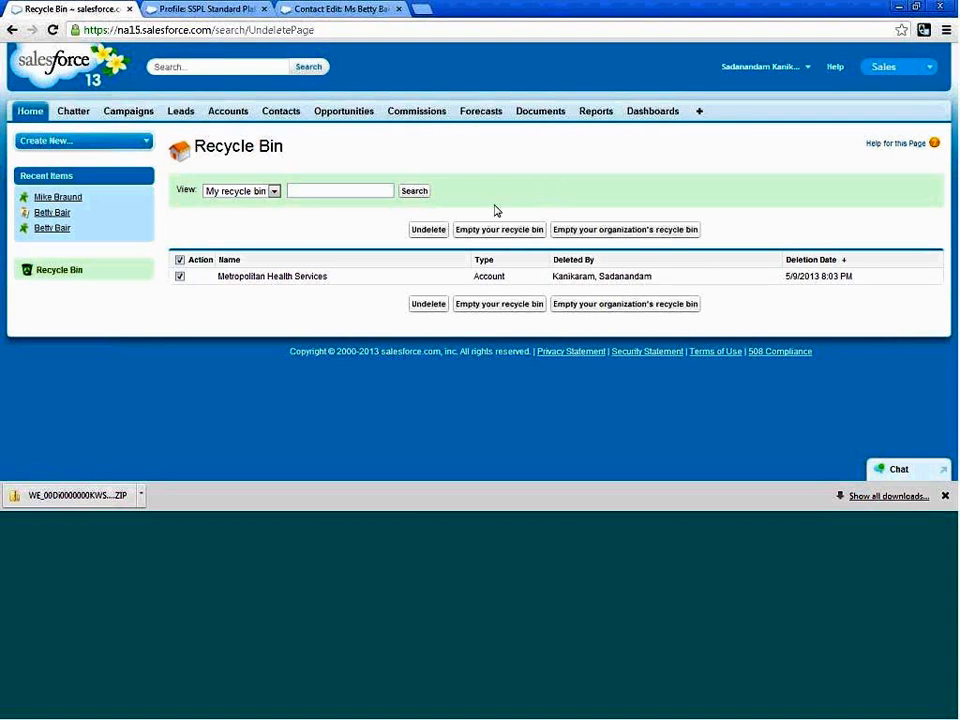
click(180, 277)
click(30, 111)
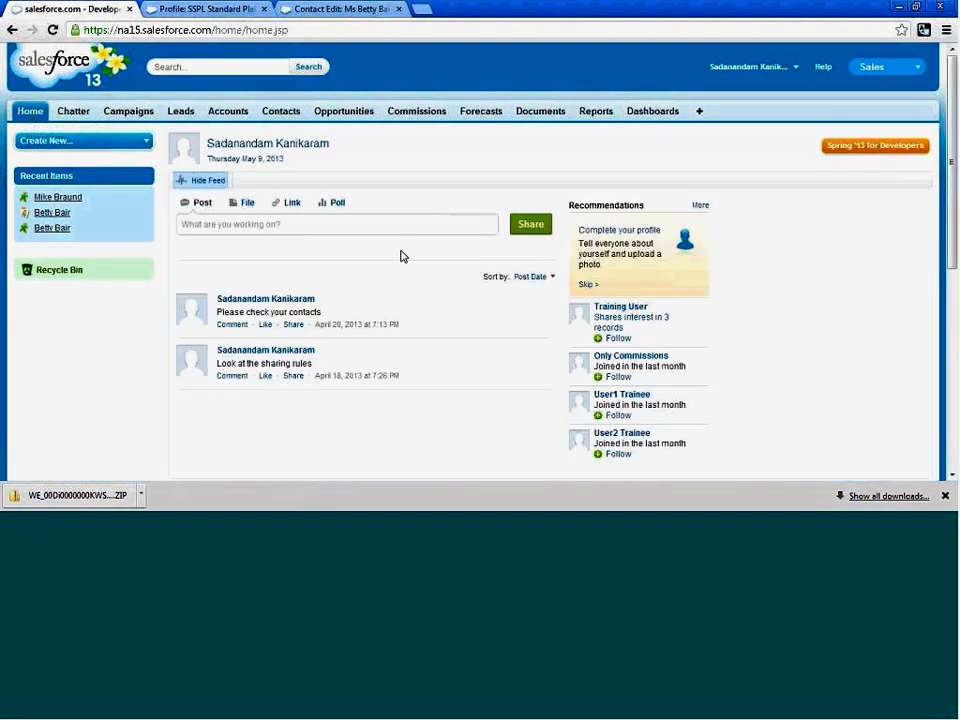
scroll(401, 256, down, 2)
scroll(401, 256, up, 2)
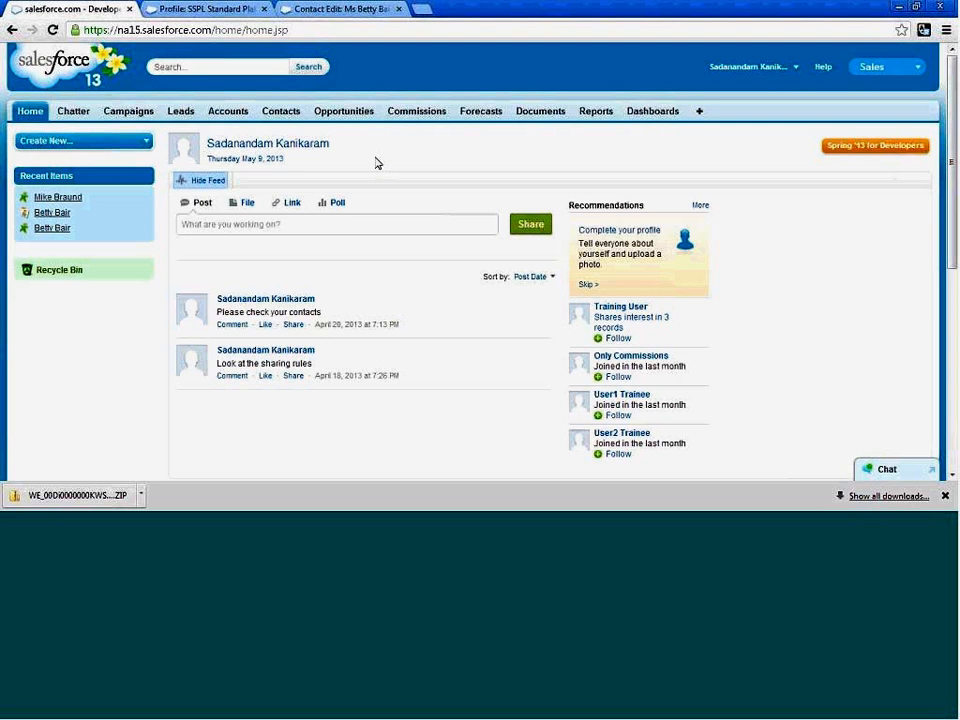
click(796, 69)
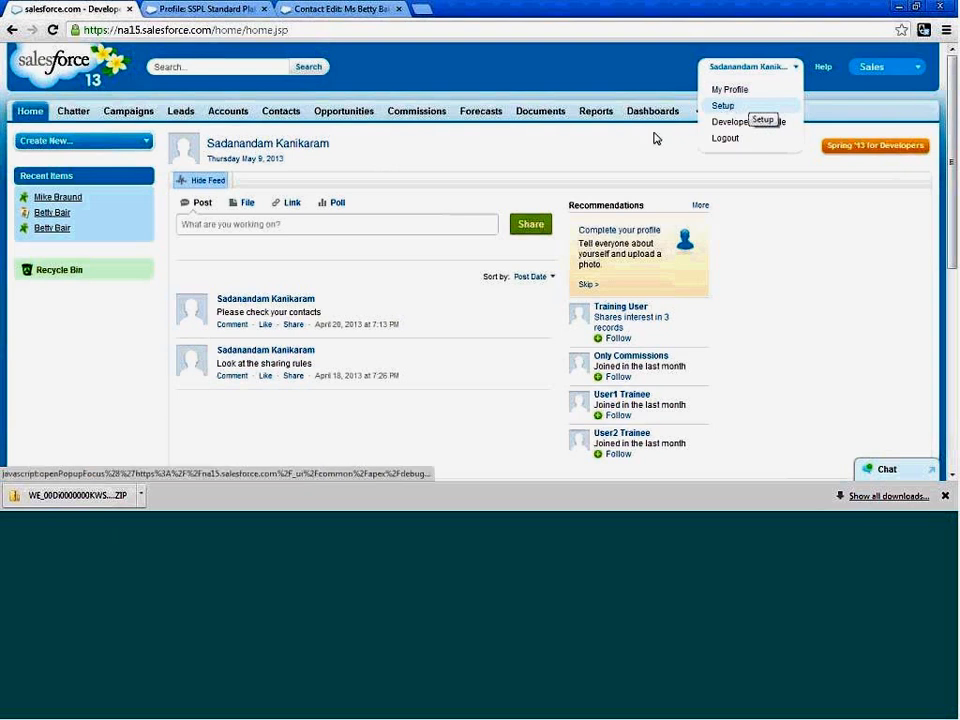
Go to the reports, postpone the guided tour and open the Lead Lifetime report from the Lead Reports folder.
click(605, 117)
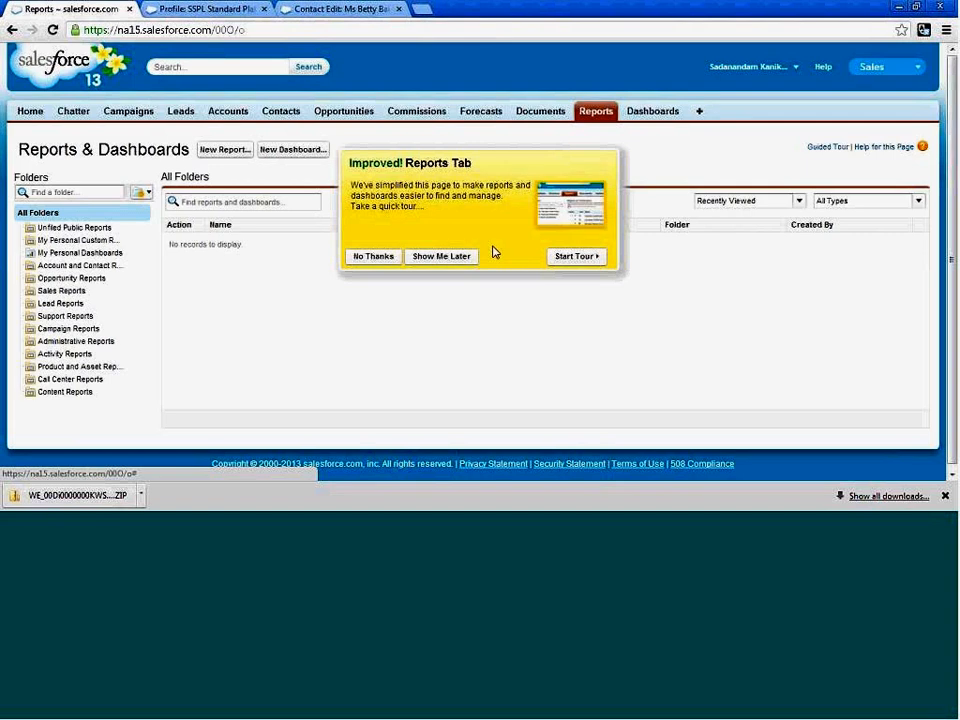
click(441, 256)
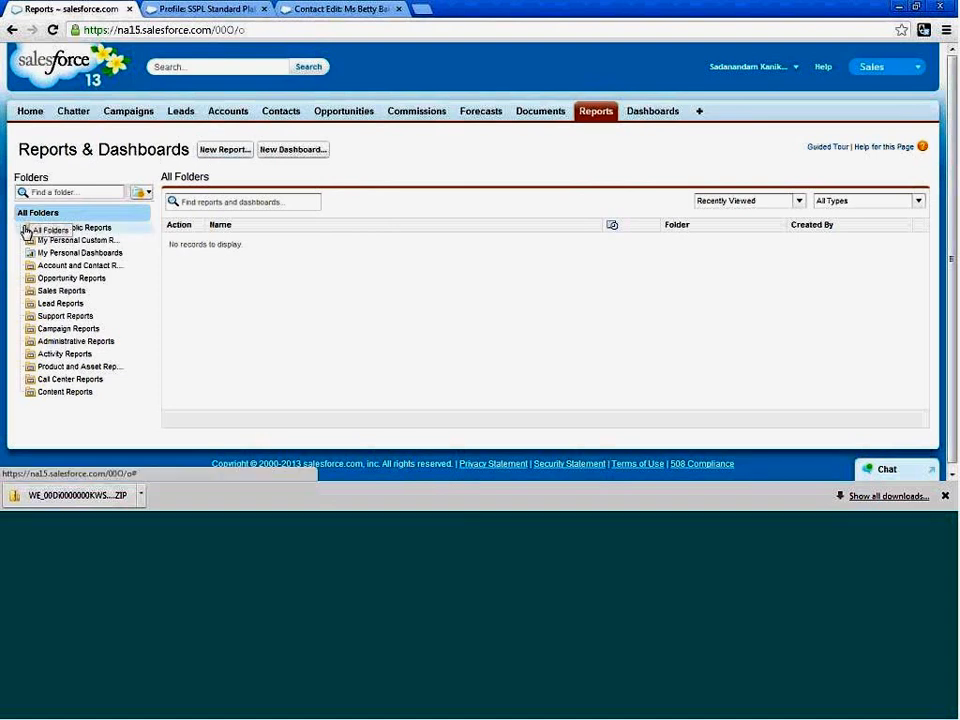
click(54, 305)
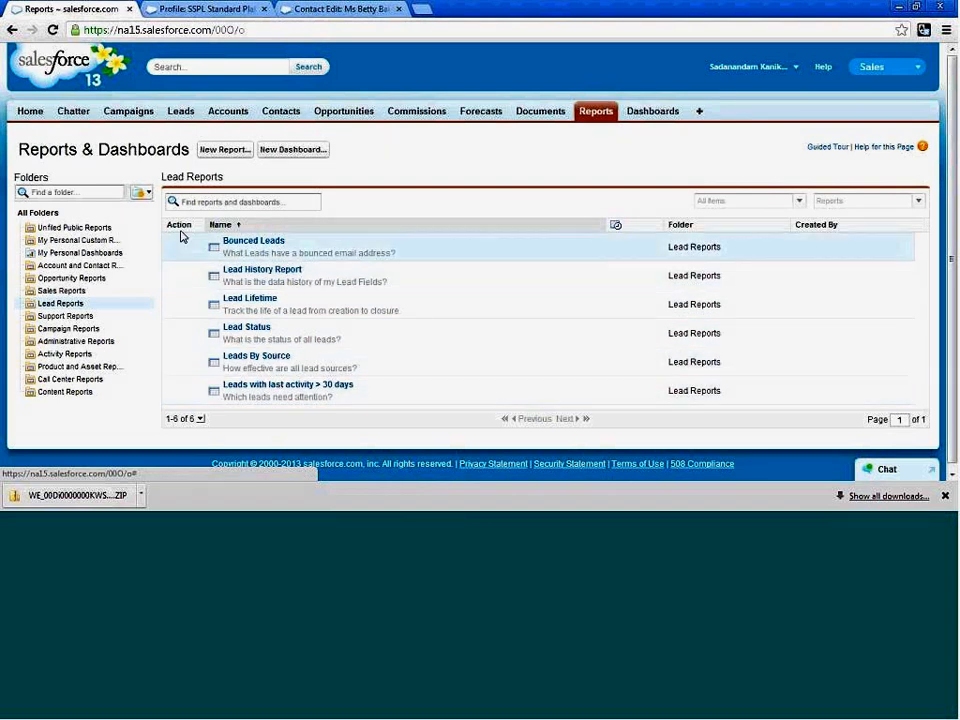
click(248, 299)
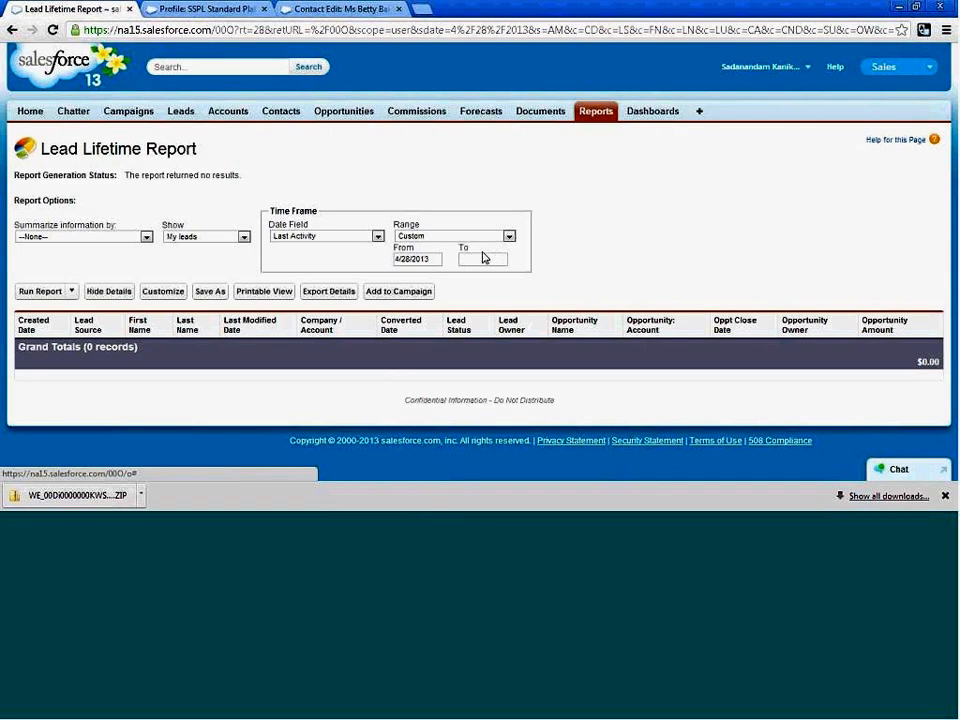
Clear the custom range's From date, keeping Last Activity as the date field, and run the Lead Lifetime report.
click(432, 259)
key(BackSpace)
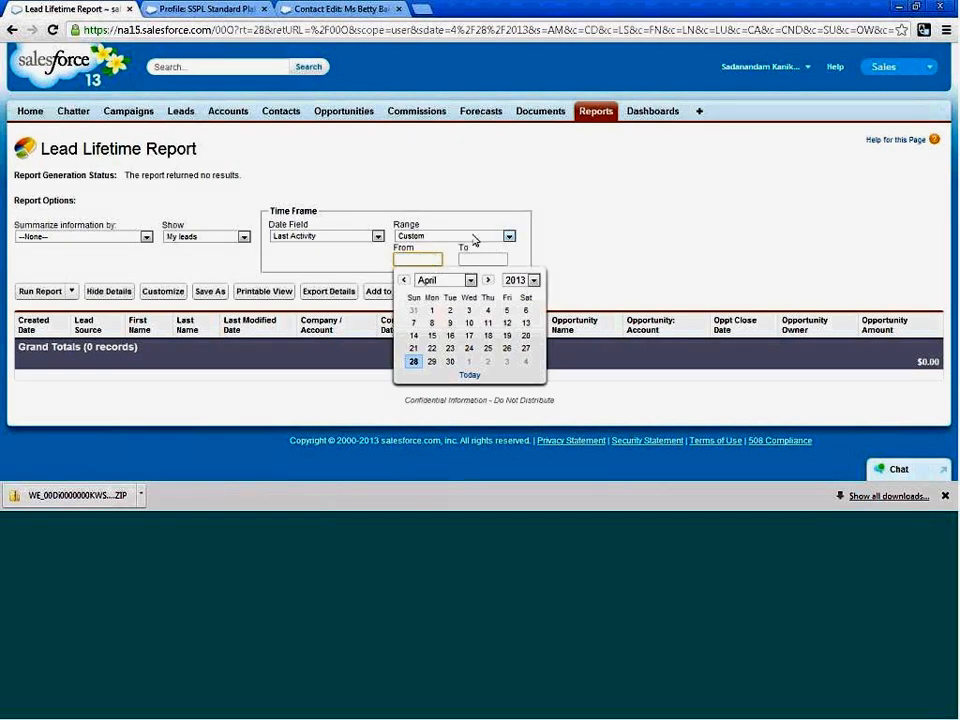
click(378, 237)
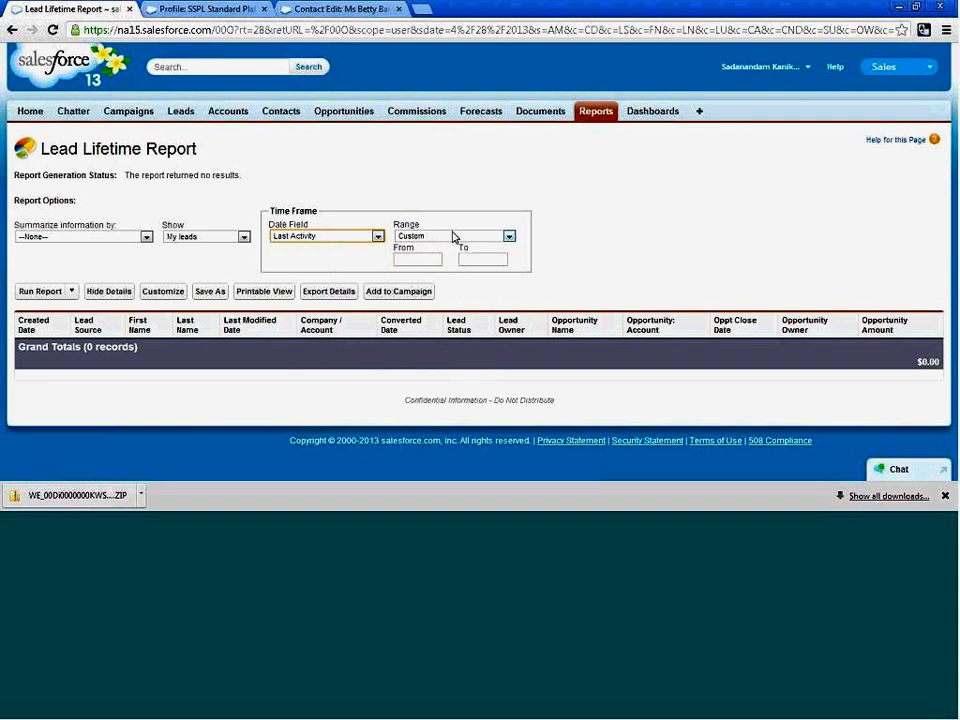
click(452, 236)
click(507, 250)
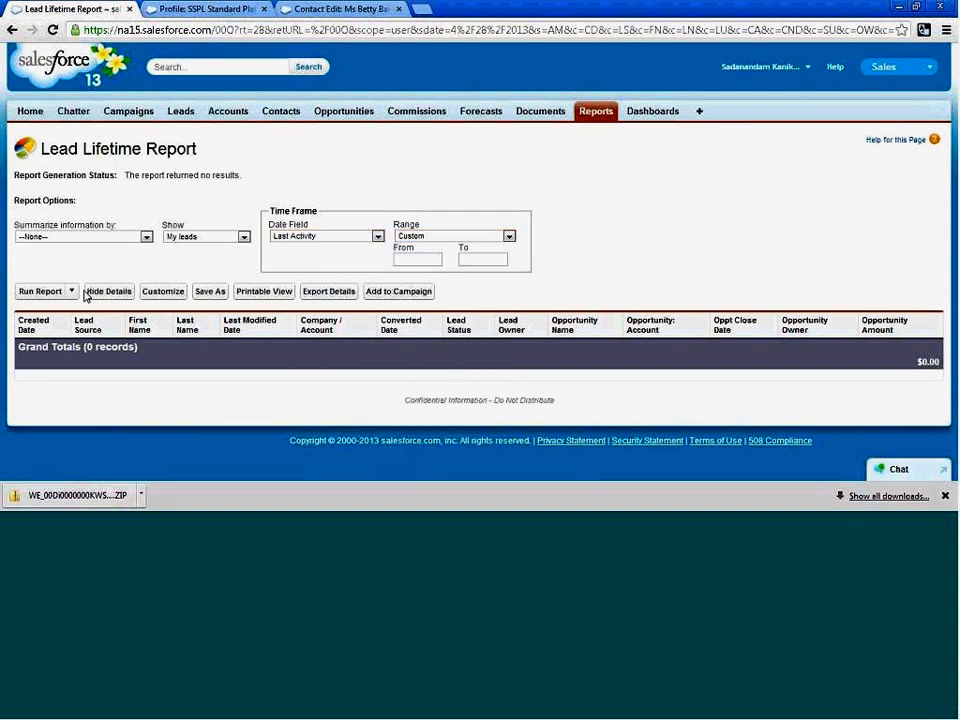
click(42, 291)
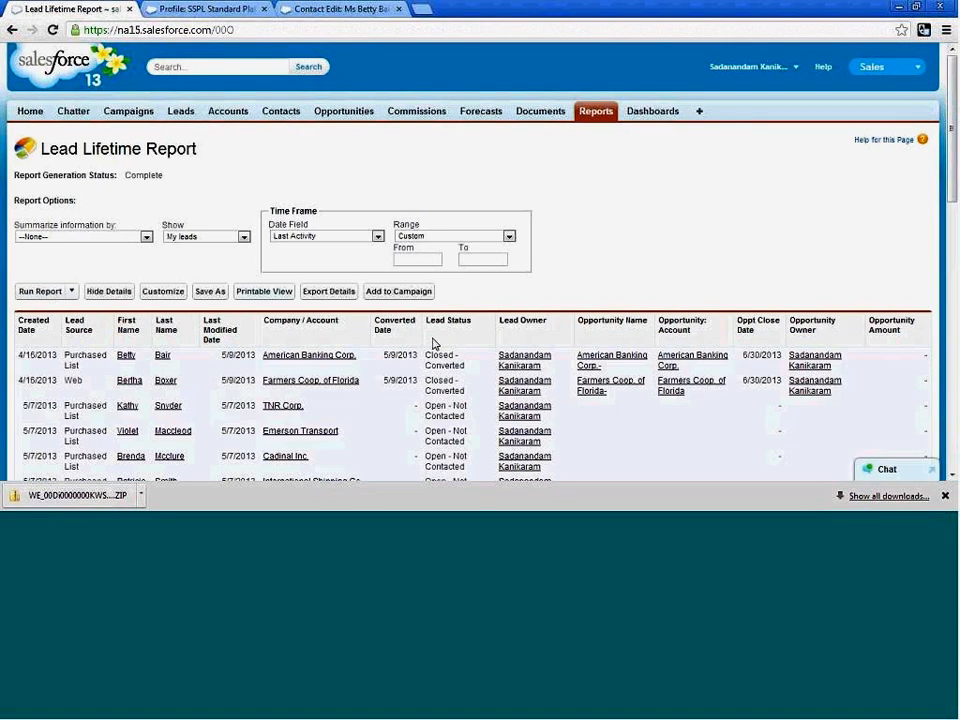
Examine the leads listed in the report, leaving the From date empty, and hide and show the report details.
click(420, 258)
click(598, 241)
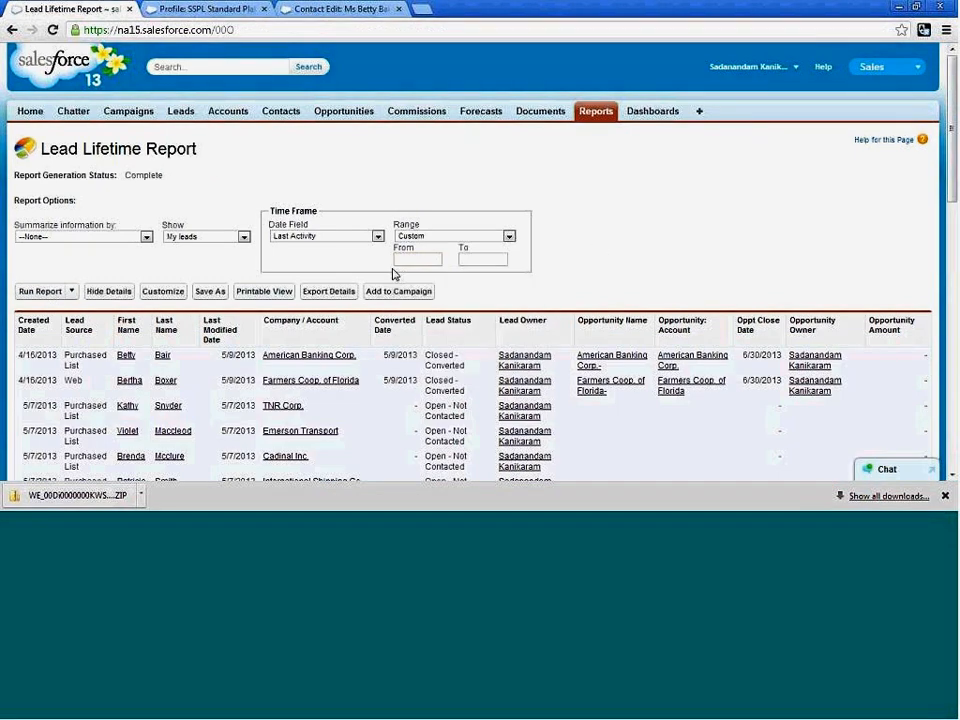
click(426, 260)
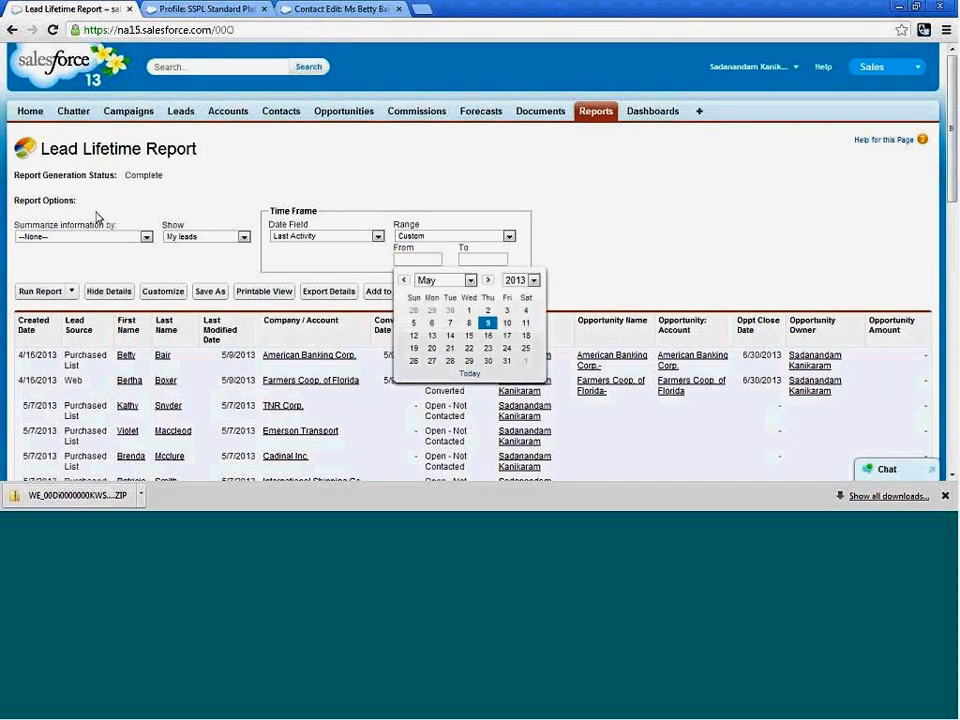
click(210, 247)
scroll(200, 330, down, 5)
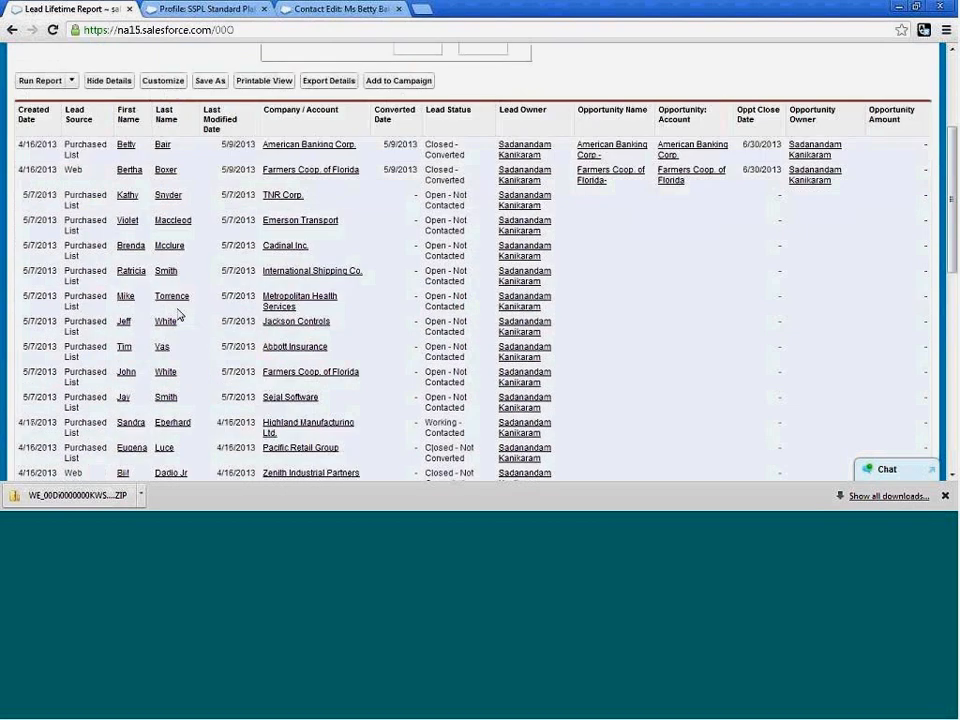
scroll(206, 350, up, 4)
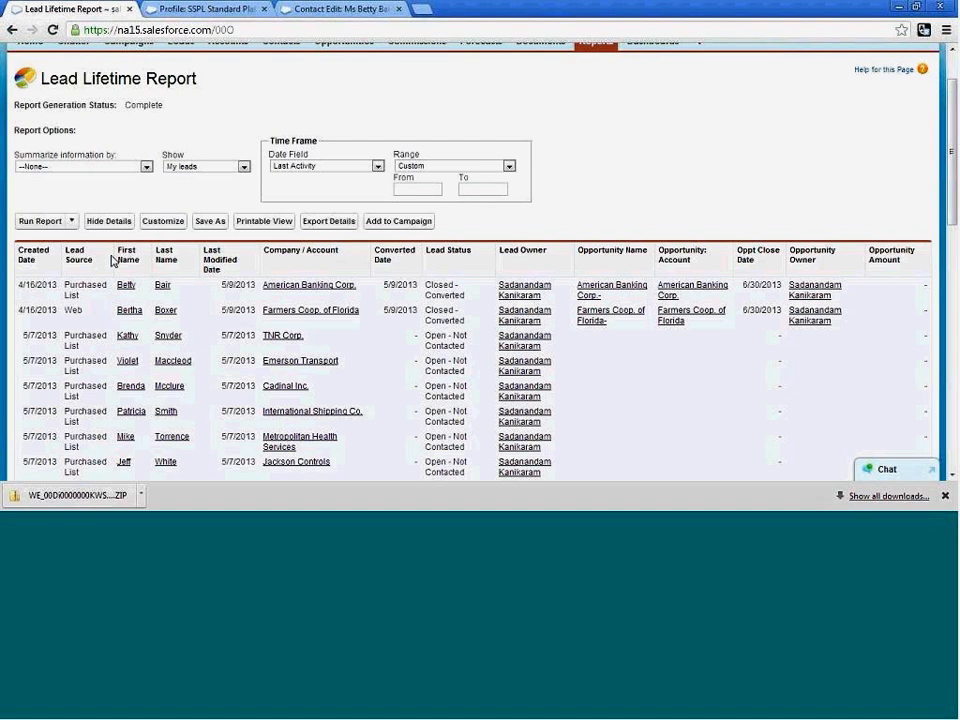
click(109, 222)
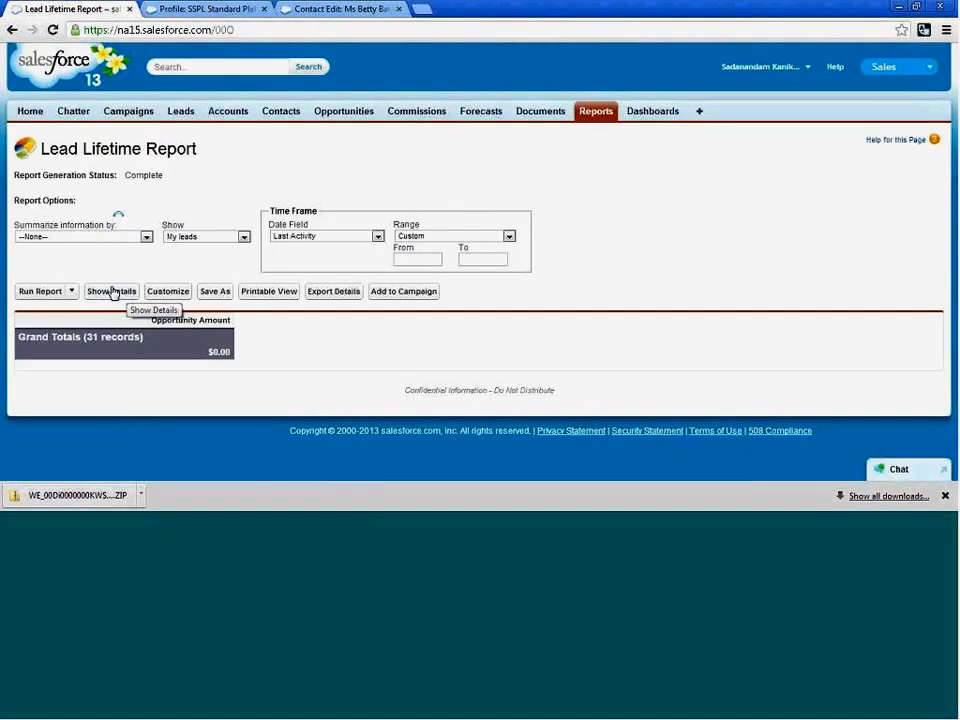
click(108, 293)
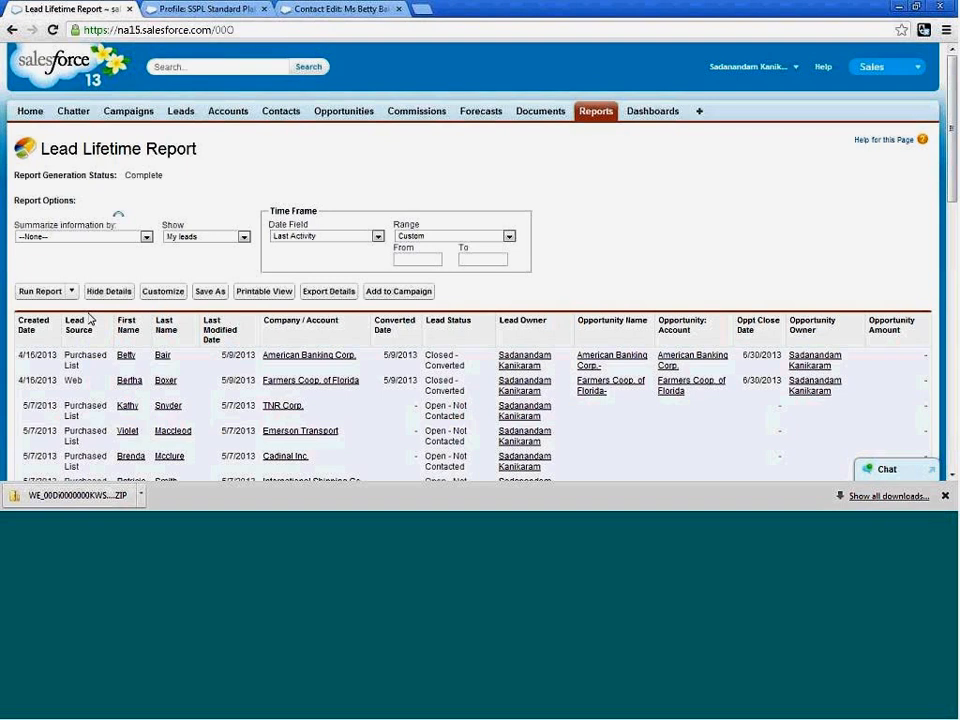
Customize the report, decline the report builder tour and remove the Converted Date column from the preview.
click(167, 294)
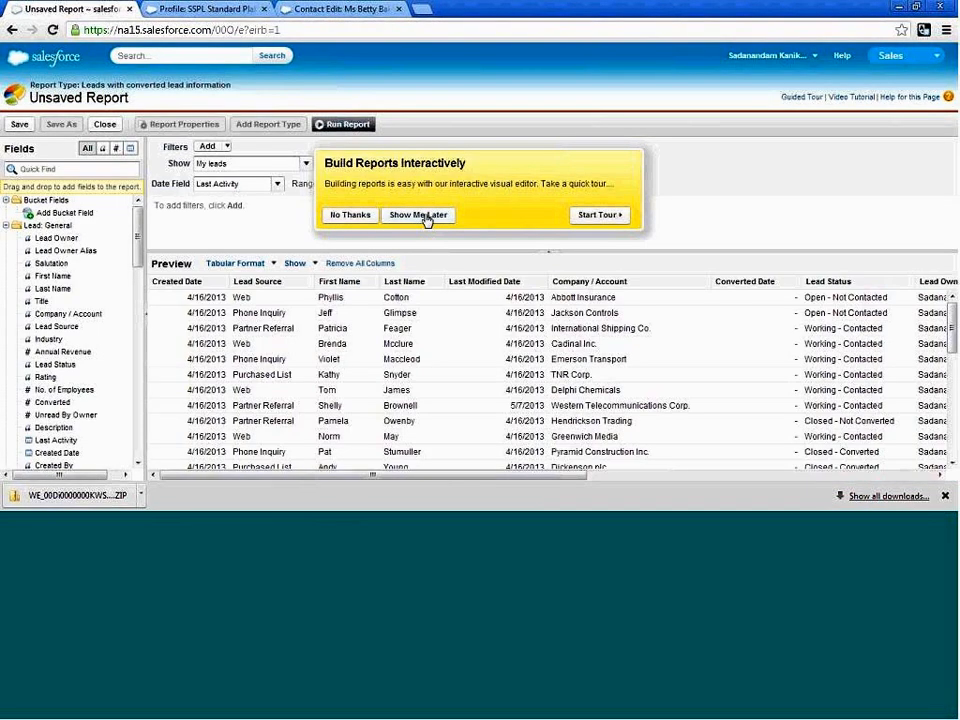
click(352, 215)
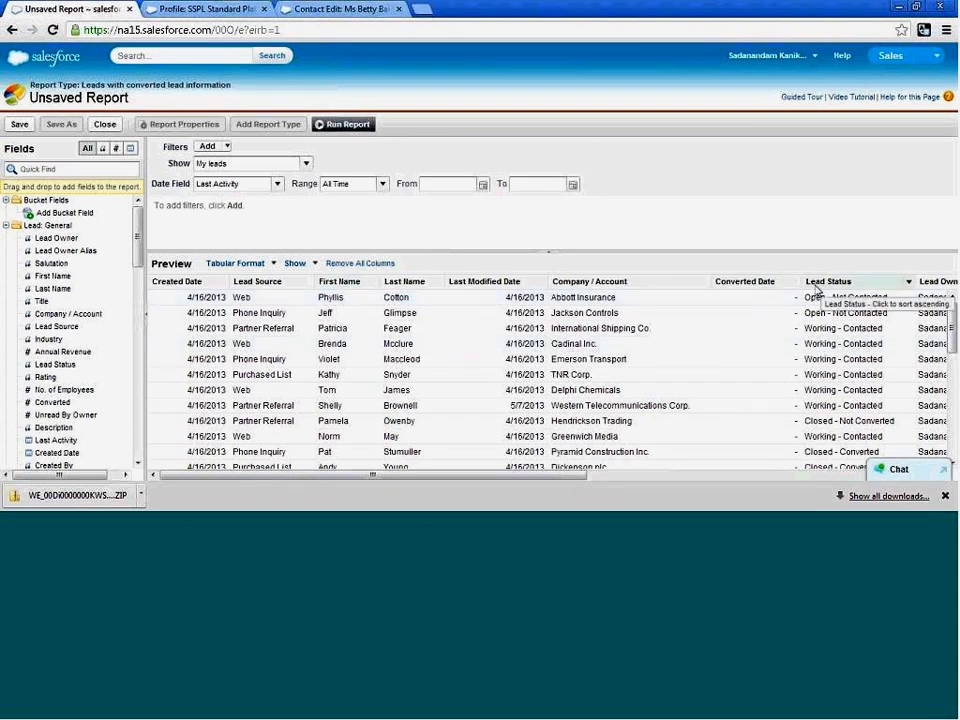
drag(737, 289, 62, 322)
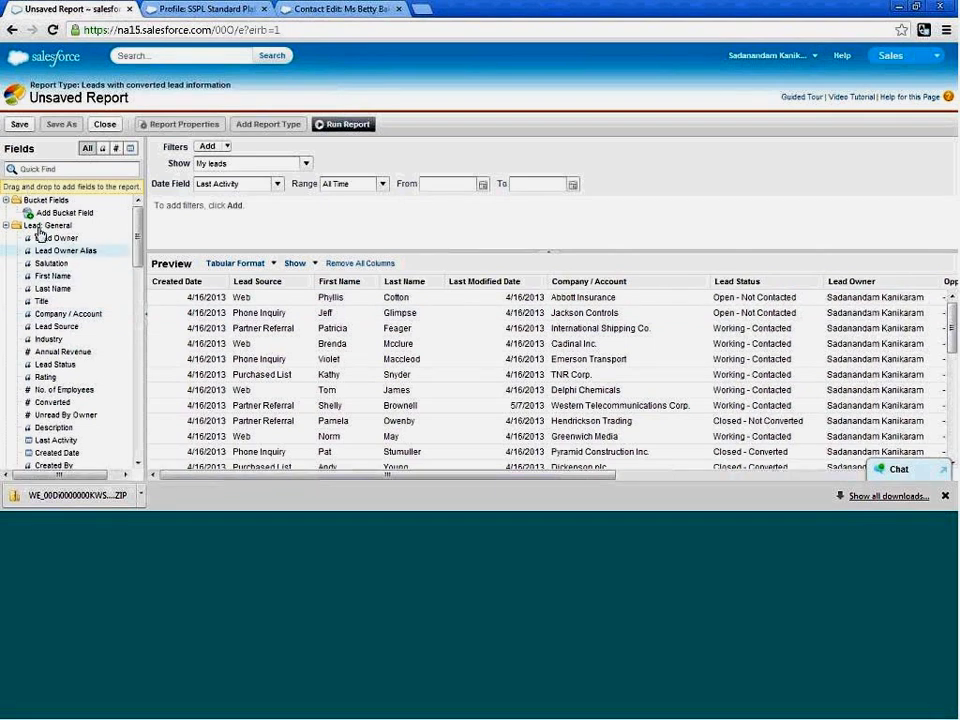
Browse the available report fields, from Lead: General through Opportunity Information and Contact Information to the custom field groups.
mouse_move(140, 219)
mouse_down()
mouse_move(129, 306)
mouse_move(143, 437)
mouse_move(138, 222)
mouse_up()
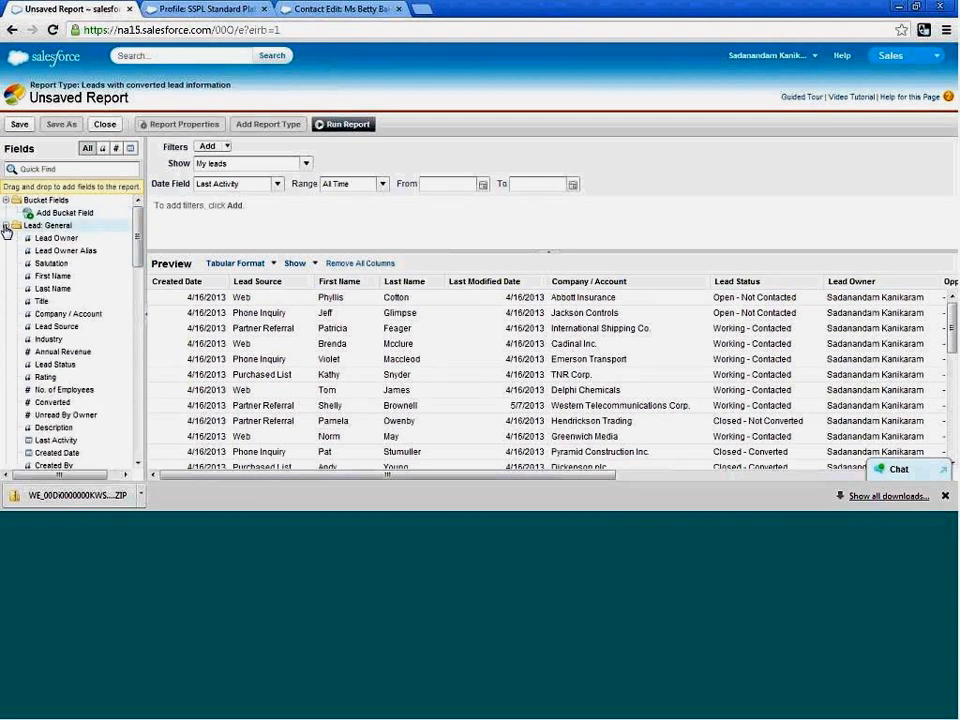
drag(133, 243, 137, 354)
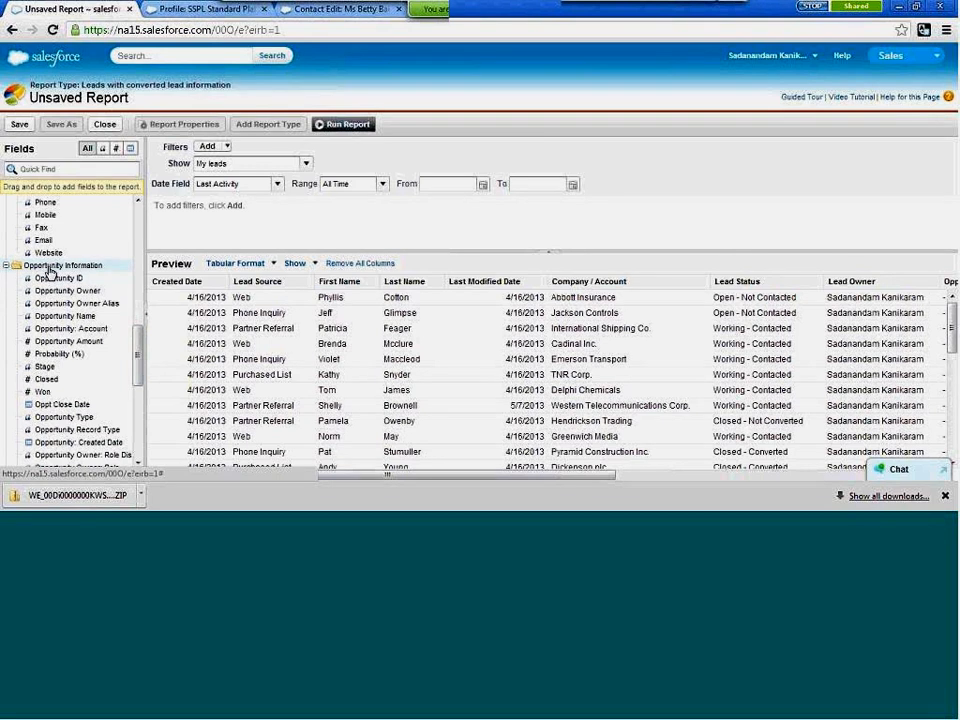
drag(137, 364, 148, 426)
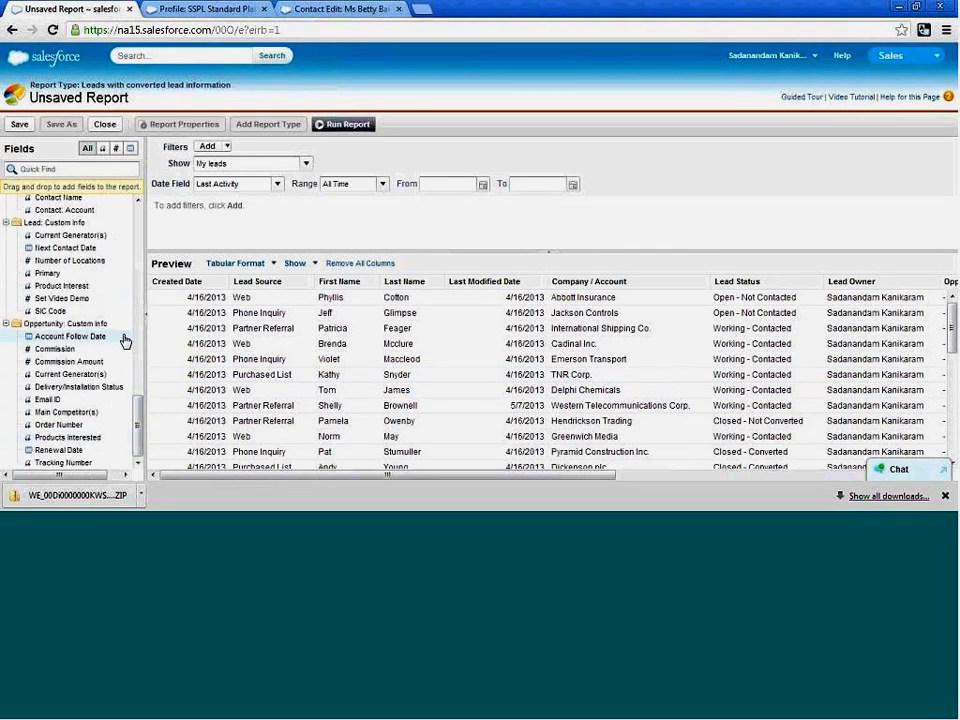
scroll(139, 219, up, 10)
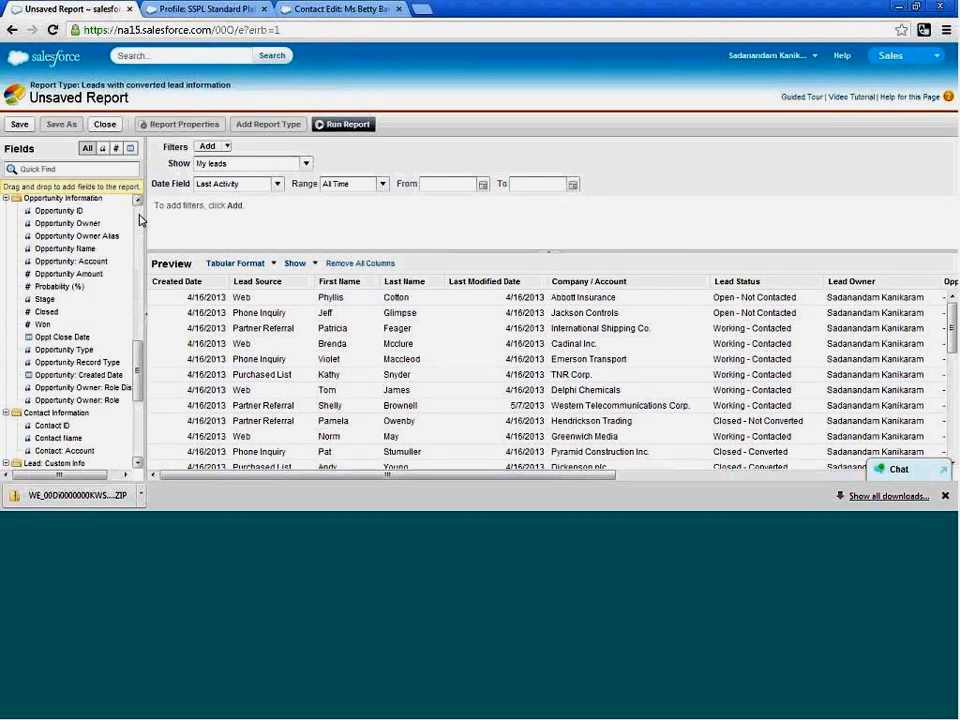
scroll(141, 220, up, 6)
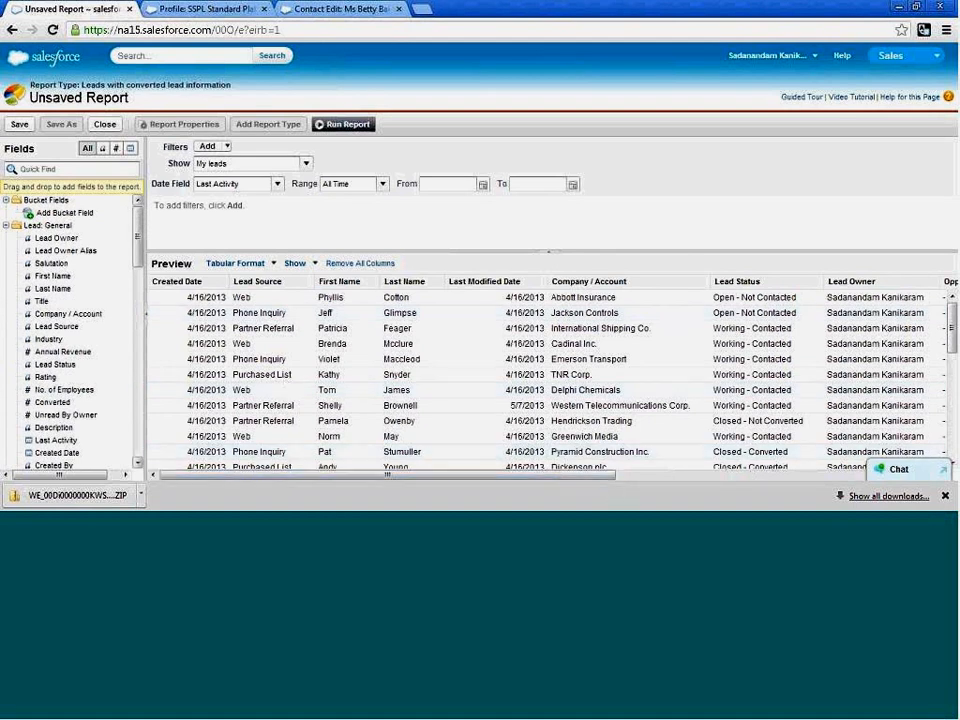
Add the Title field to the report preview as a column between First Name and Last Name.
drag(56, 327, 686, 317)
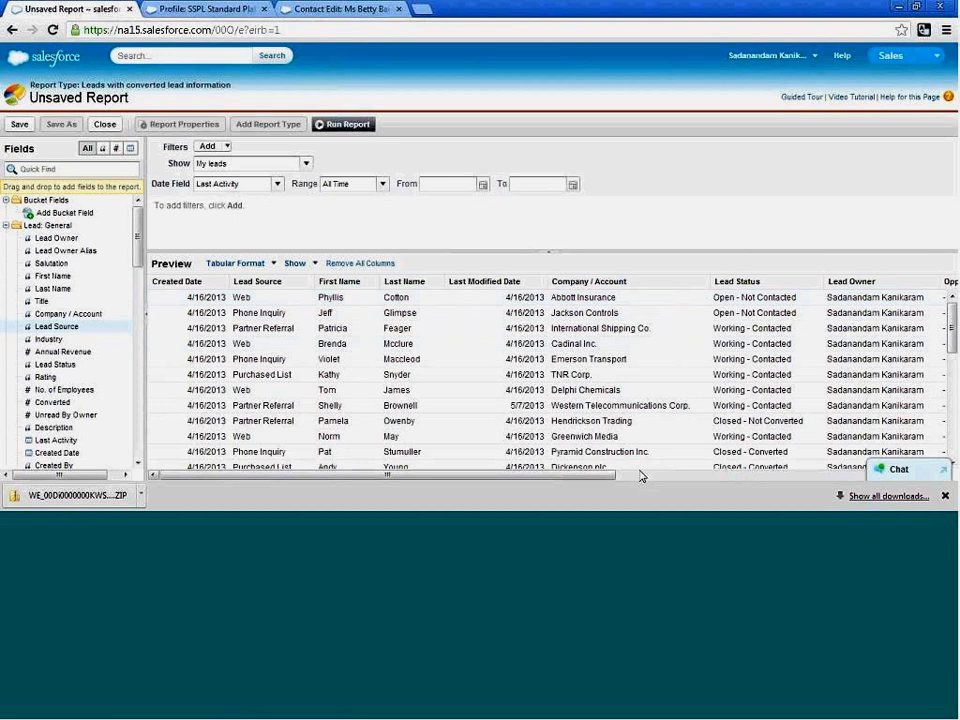
drag(70, 327, 376, 297)
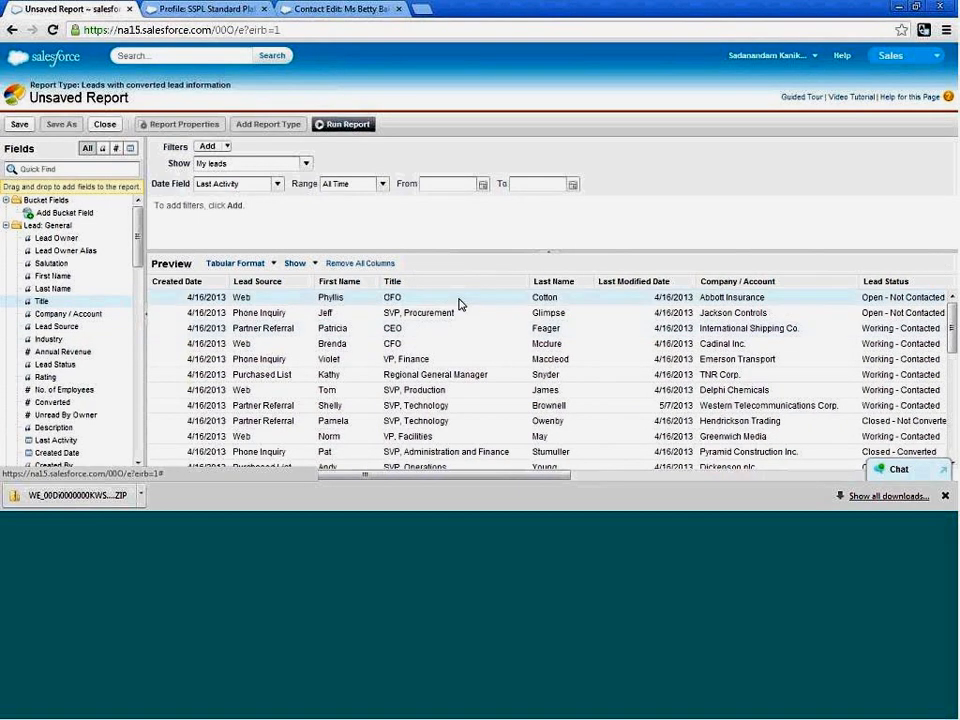
scroll(459, 303, down, 2)
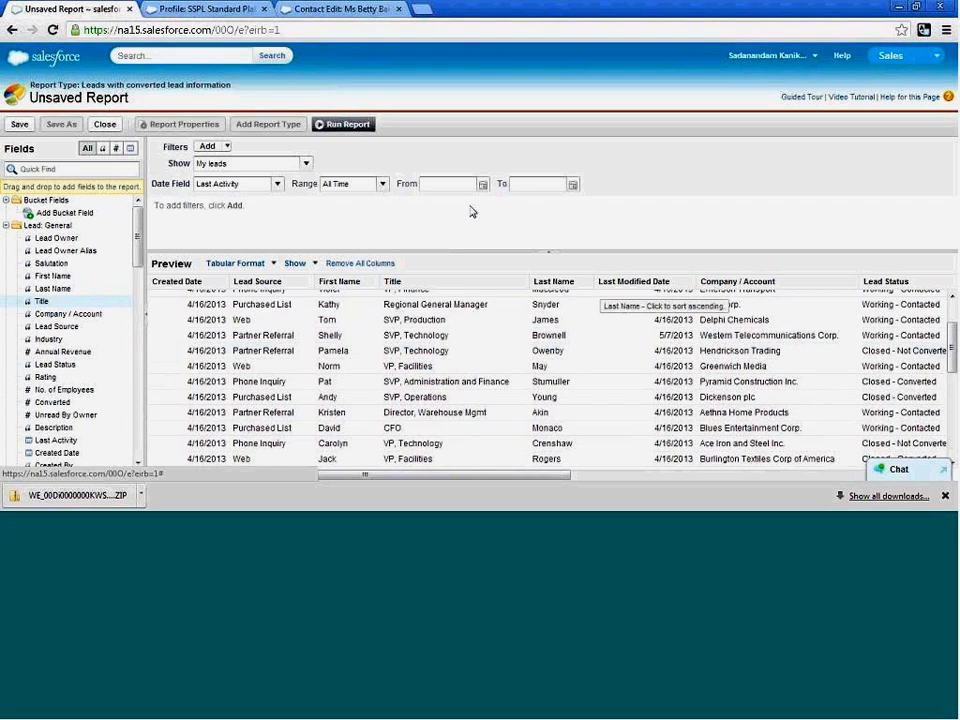
Save the report as SS Lead Lifetime in the My Personal Custom Reports folder and run it.
click(20, 125)
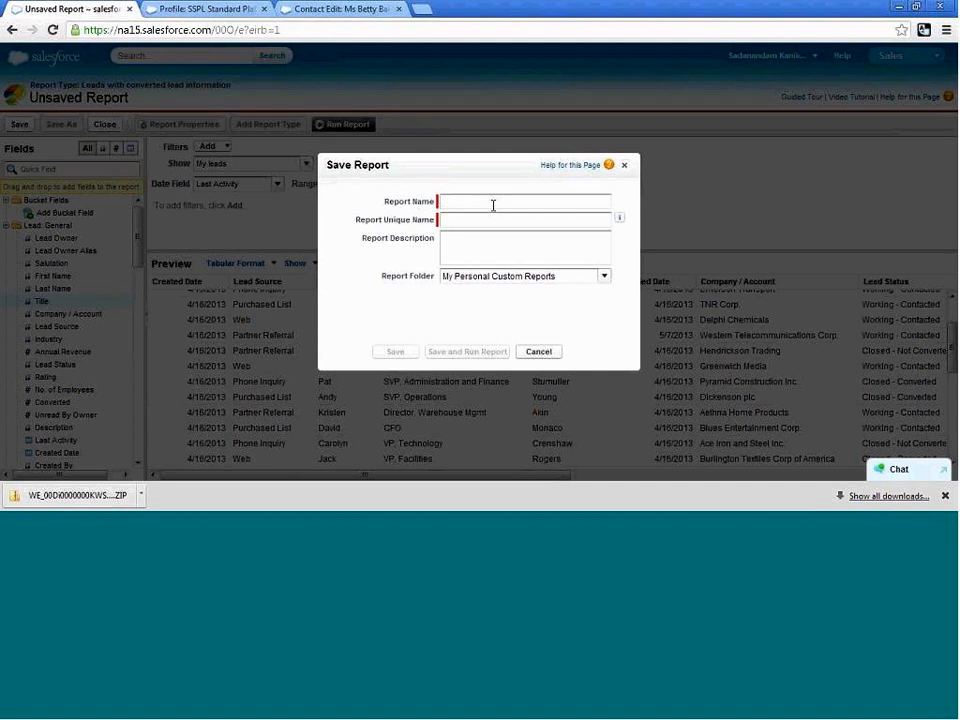
text(SS Le)
text(ad Lifetime)
key(Tab)
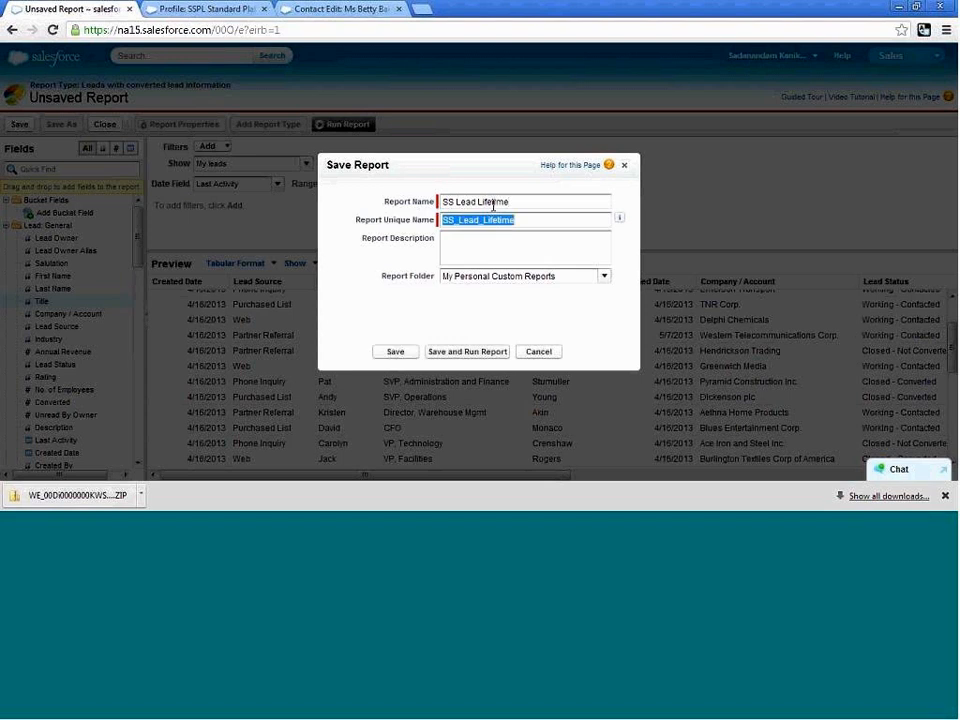
click(609, 280)
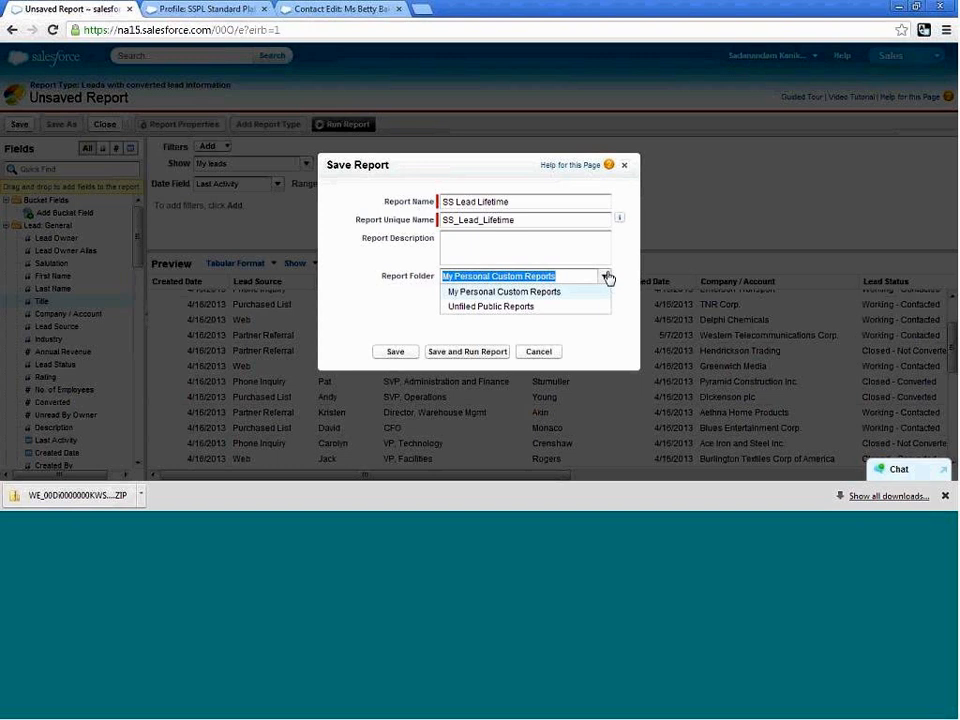
click(607, 261)
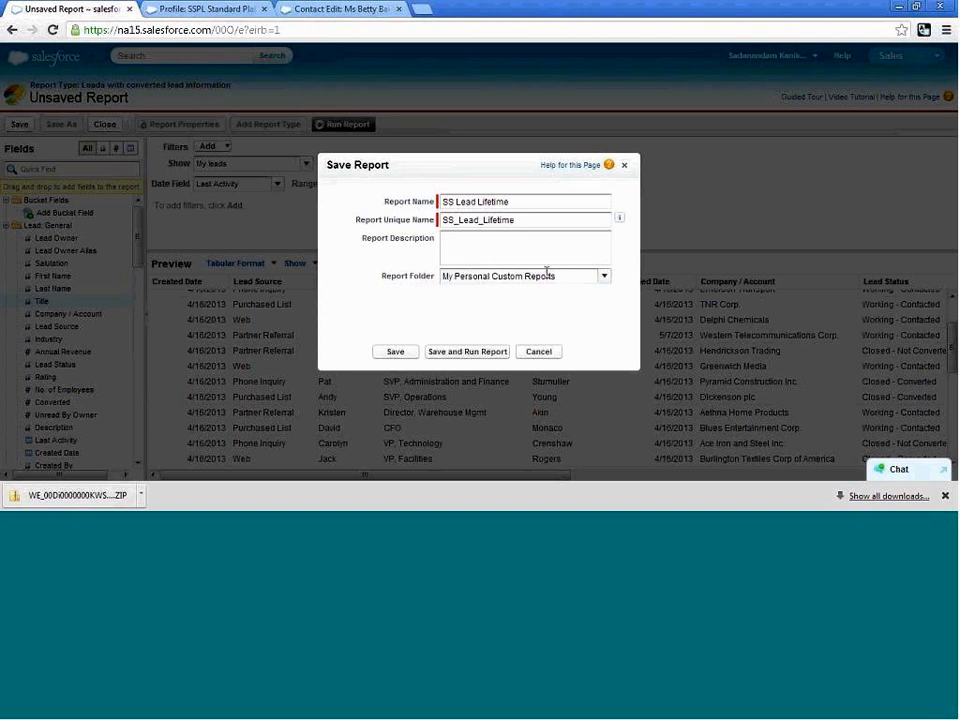
click(466, 352)
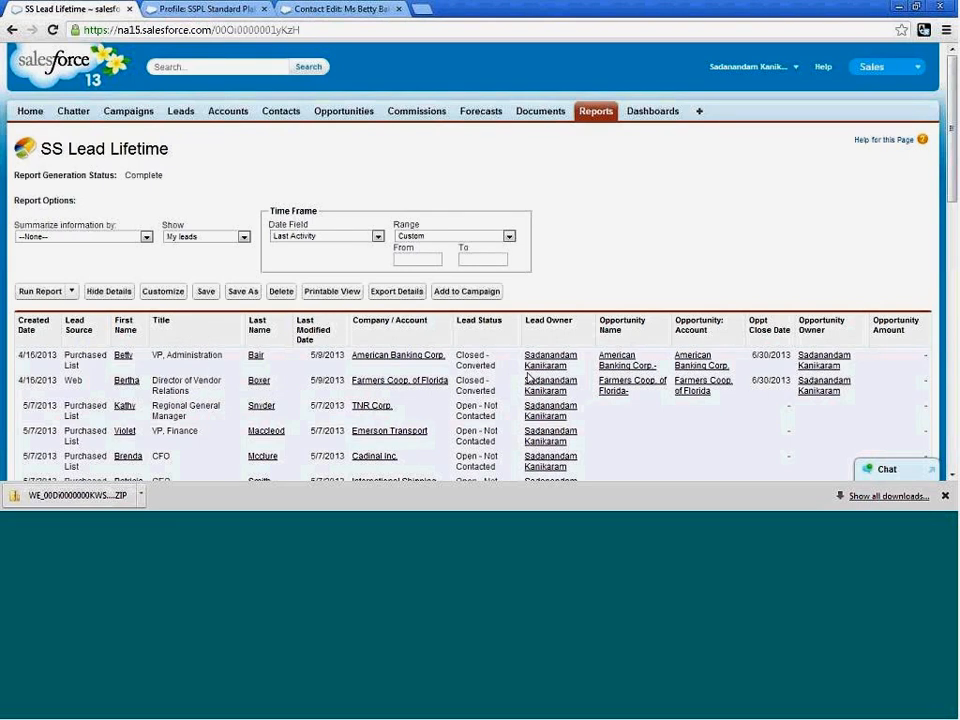
Look over the saved report, reopen it for customizing and review the available report formats and Show options.
scroll(660, 376, down, 1)
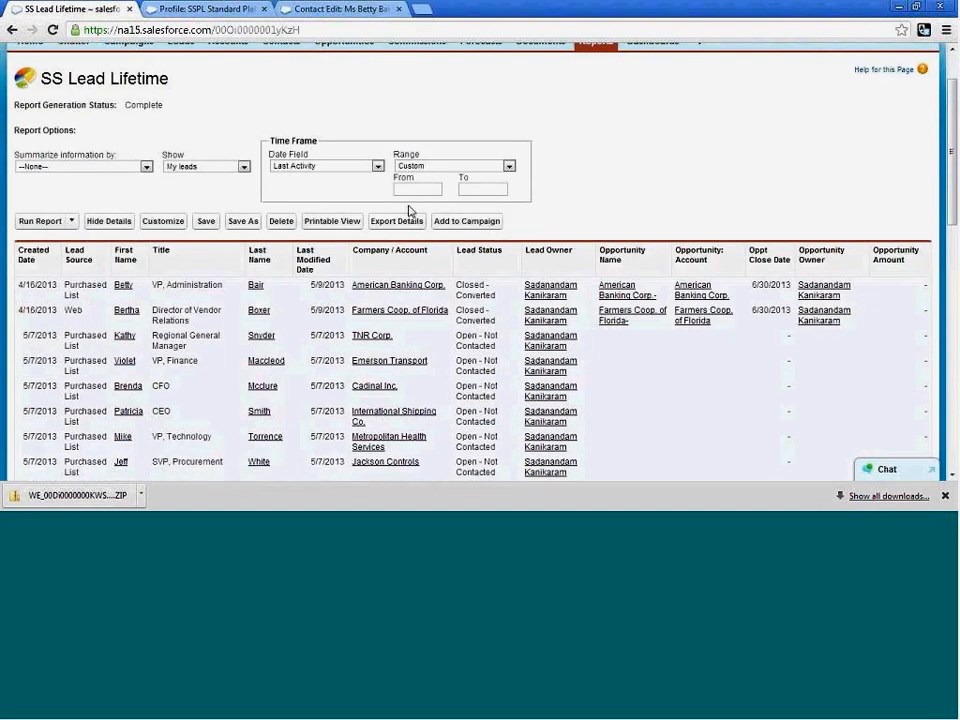
scroll(690, 220, up, 1)
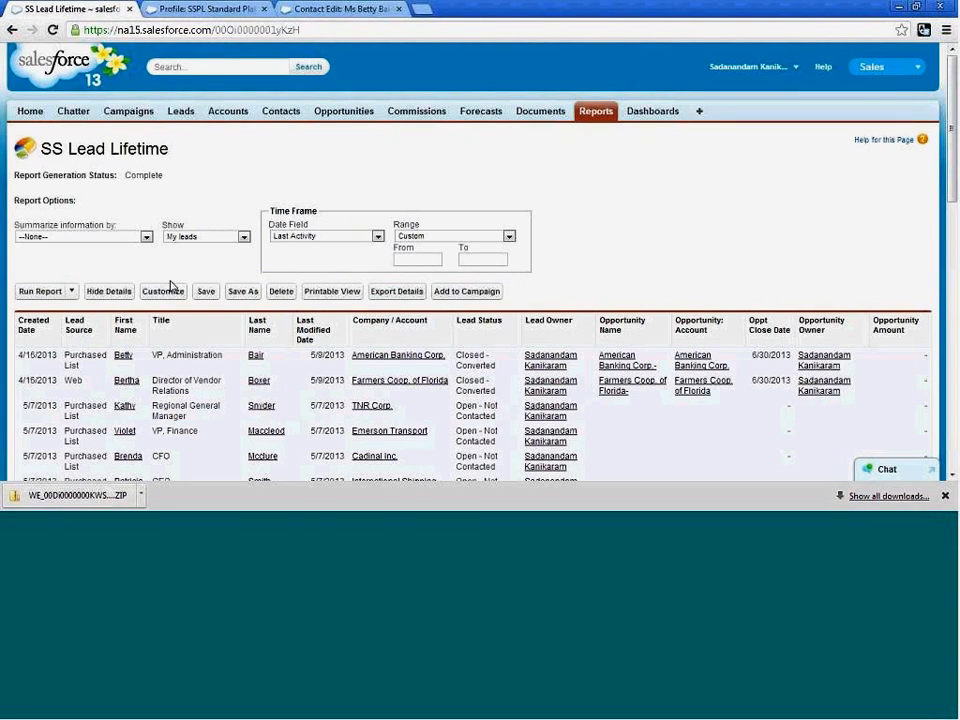
click(170, 293)
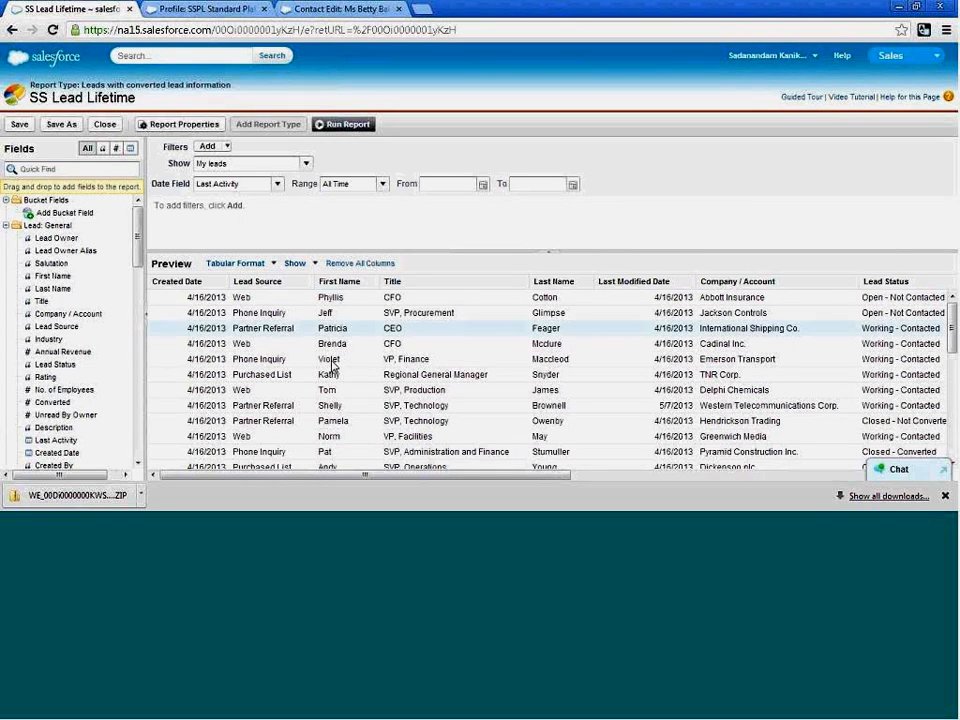
click(274, 264)
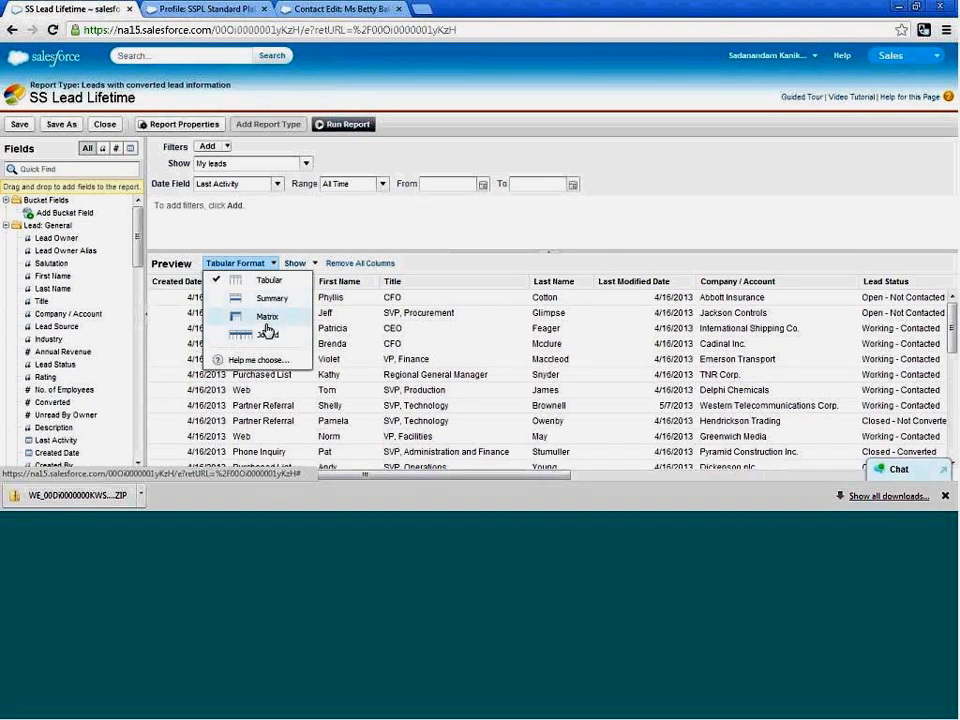
click(312, 263)
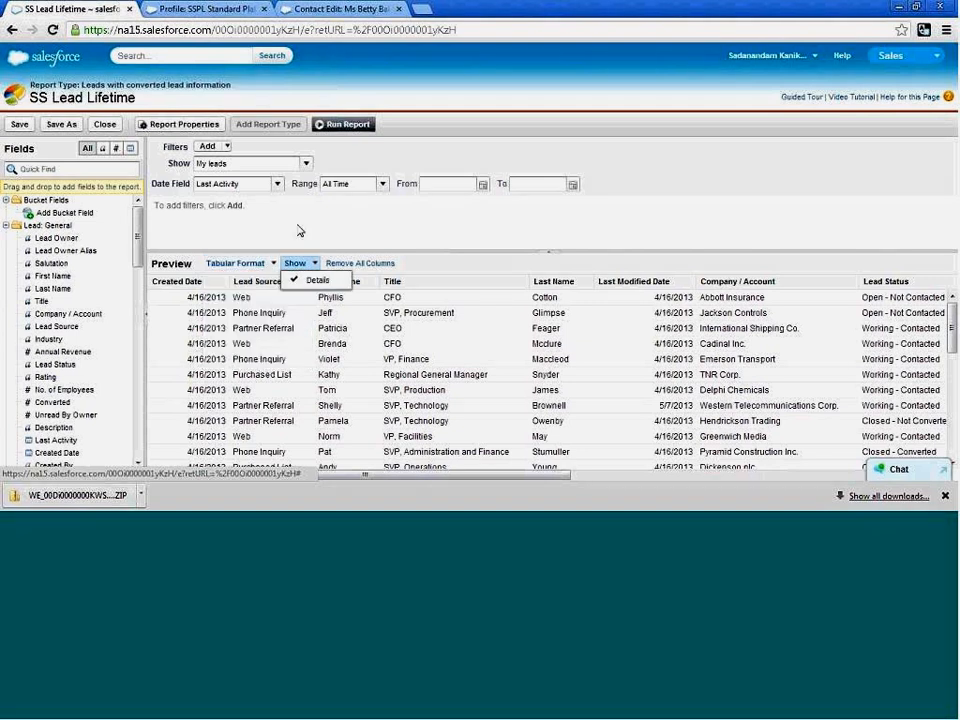
click(333, 227)
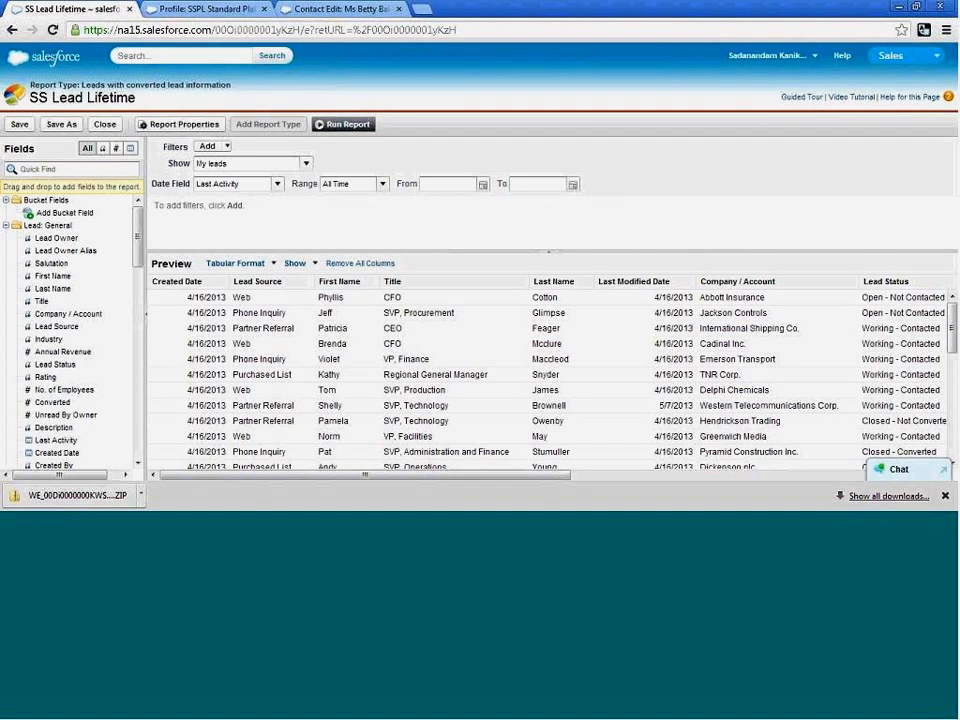
Close the SS Lead Lifetime report, saving its changes.
click(105, 124)
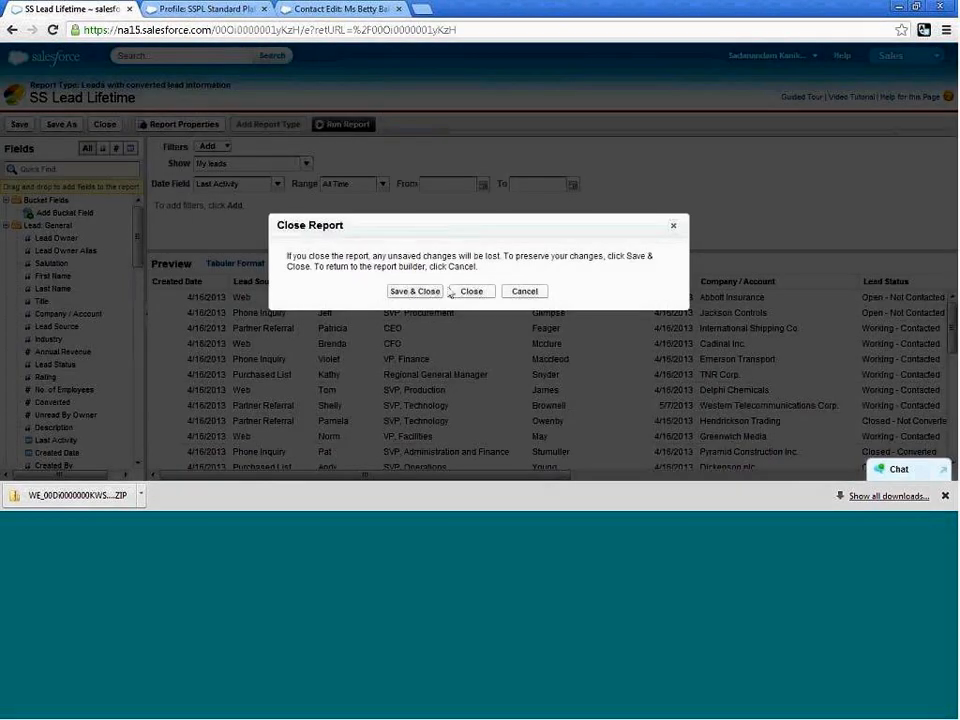
click(419, 296)
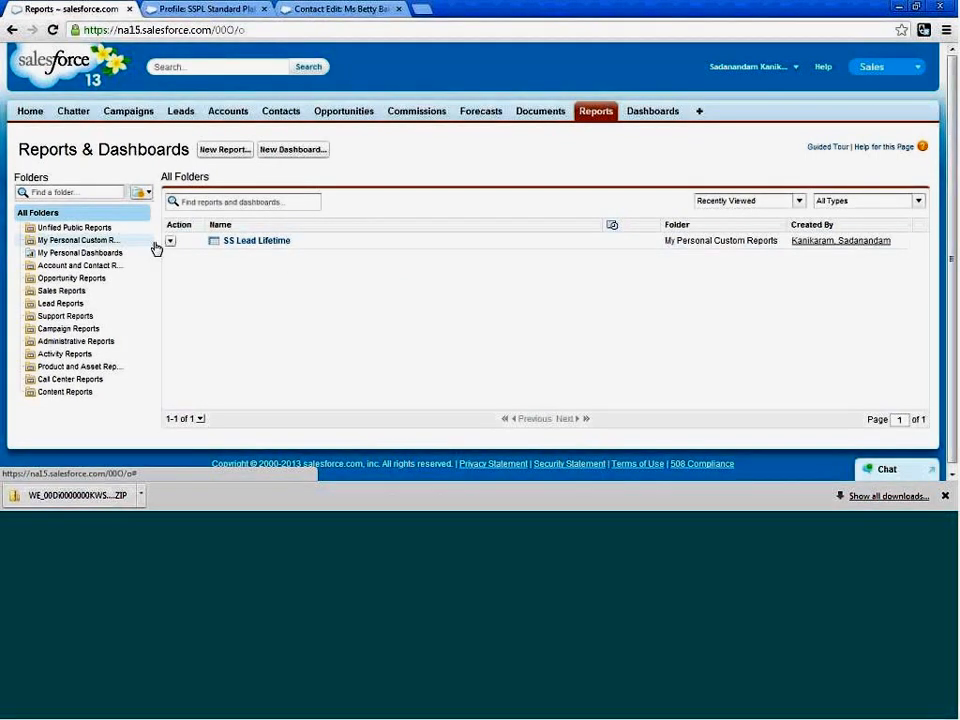
Start a new report folder labelled SS Leads, with unique name SS_Leads and Read Only public folder access.
click(141, 193)
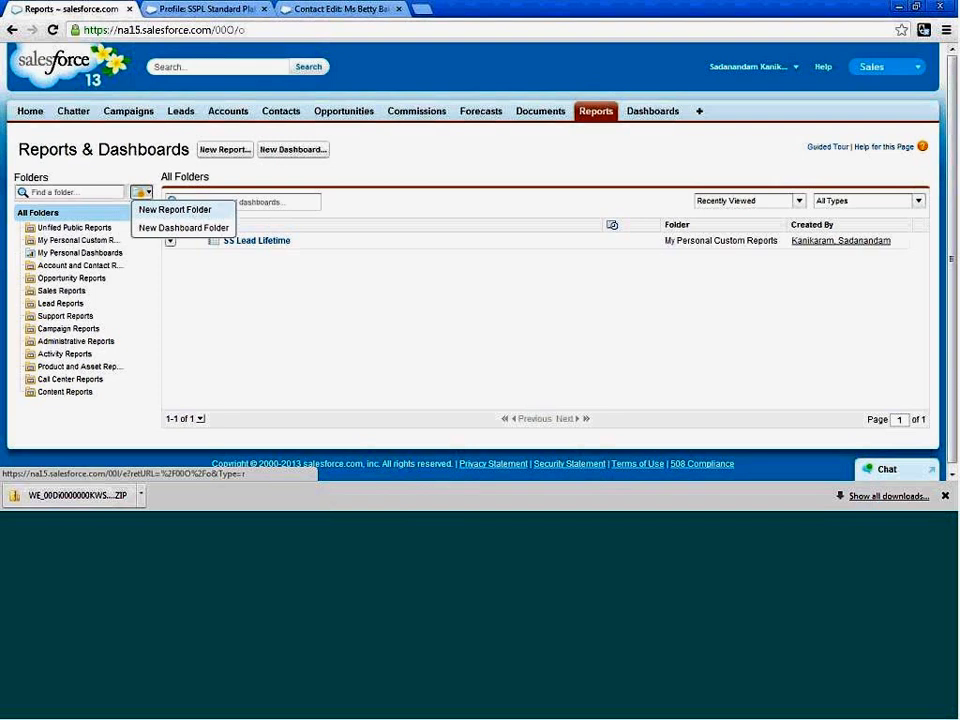
click(177, 209)
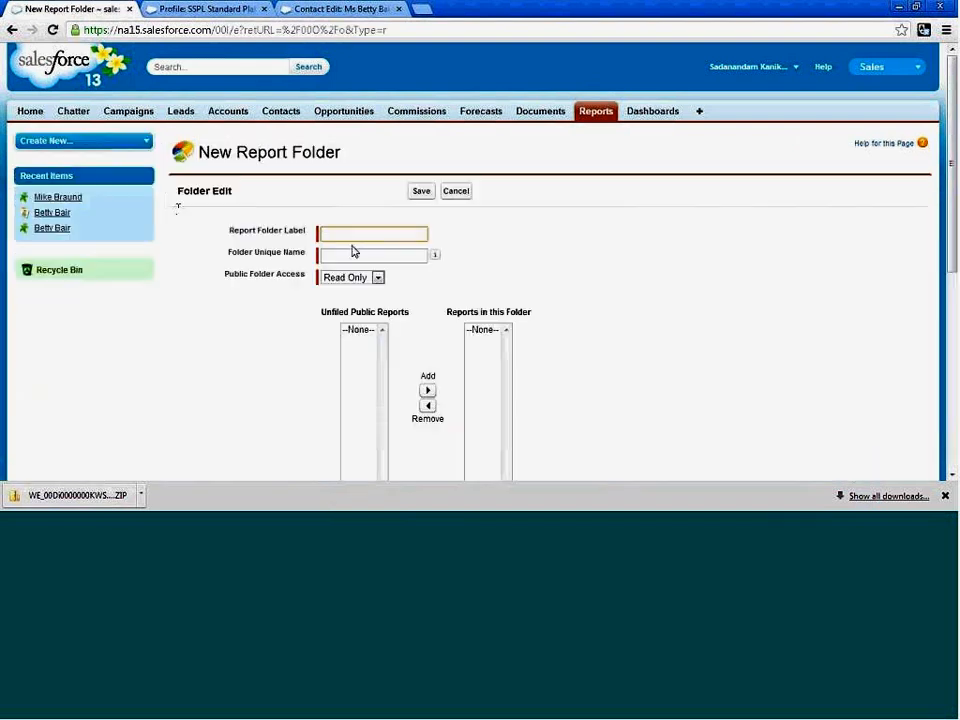
text(SS)
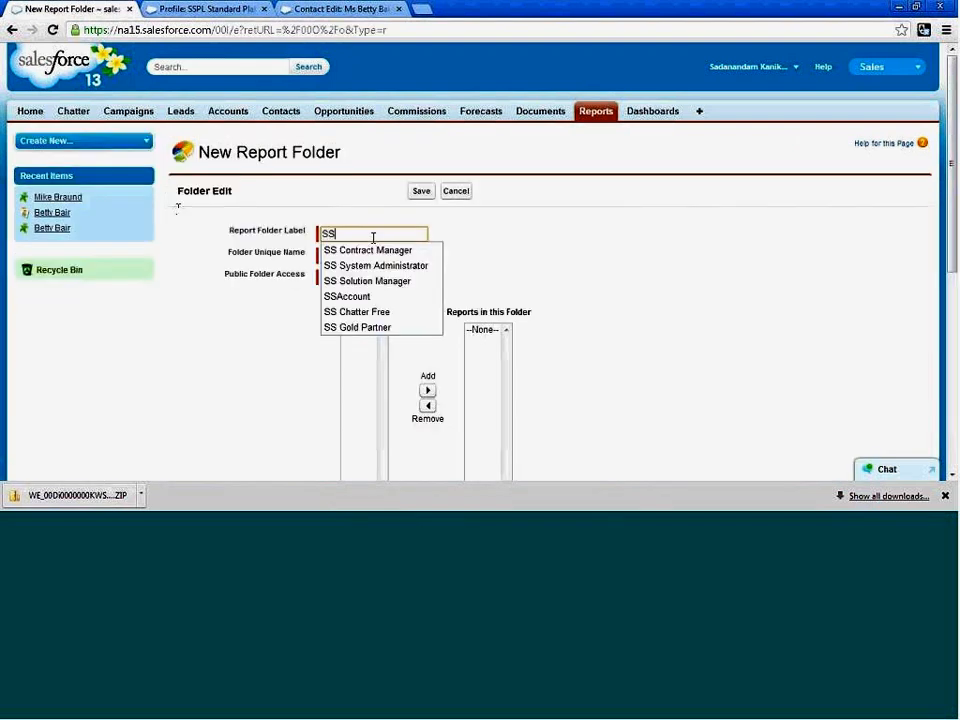
text( Leads)
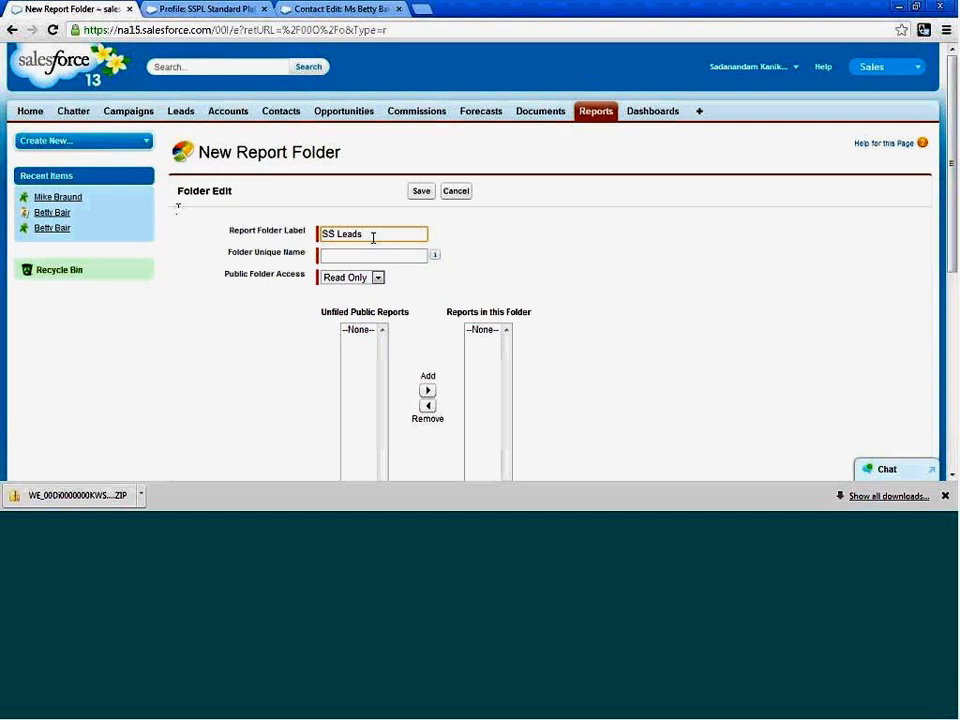
key(Tab)
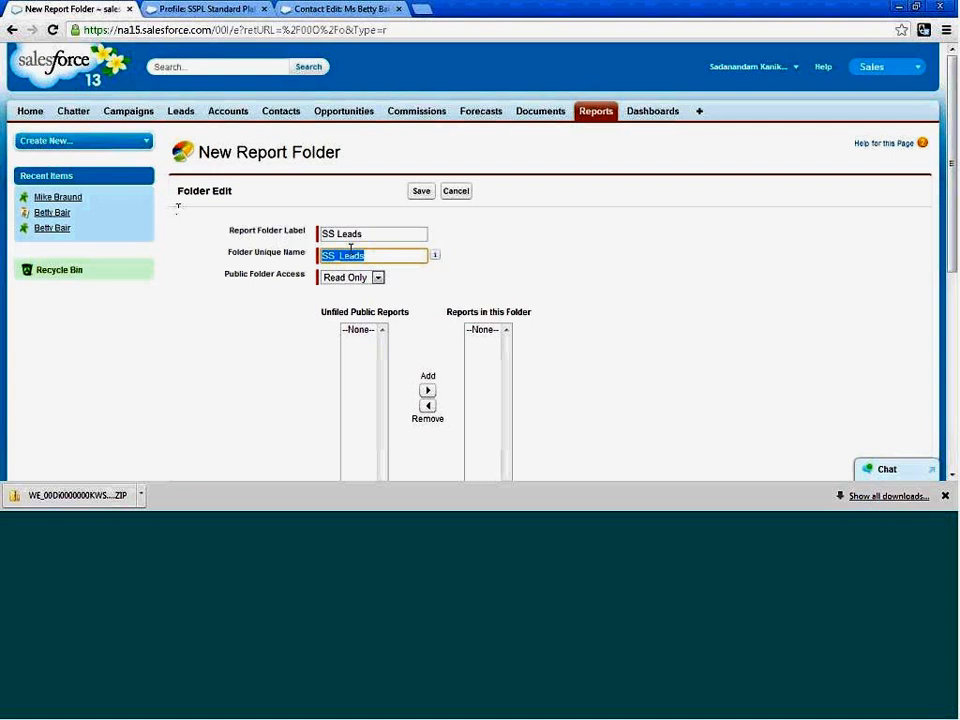
click(378, 278)
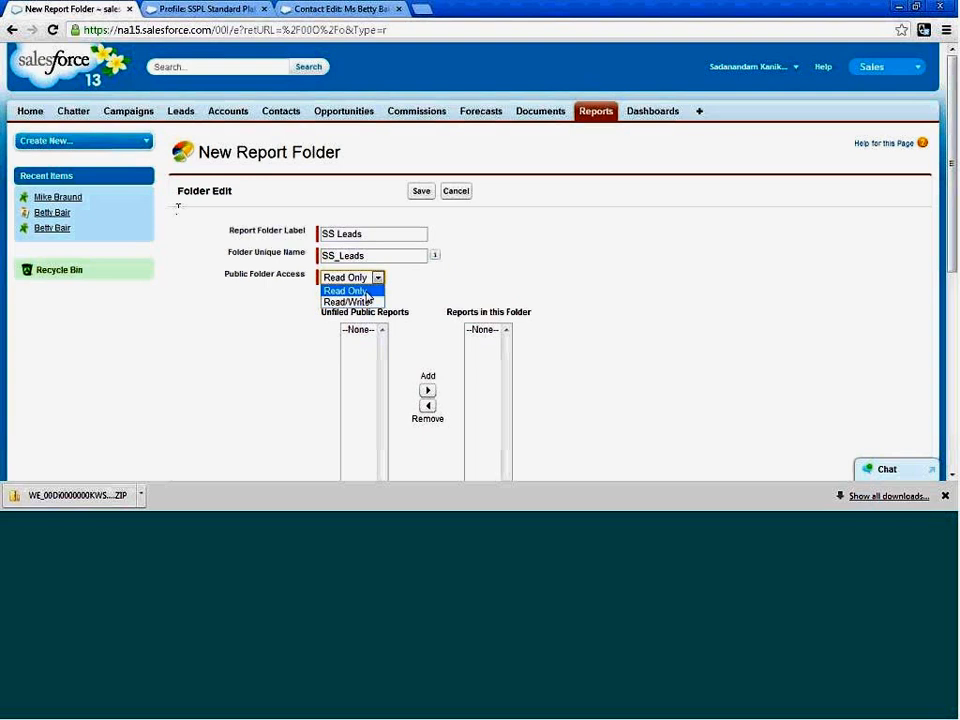
click(360, 292)
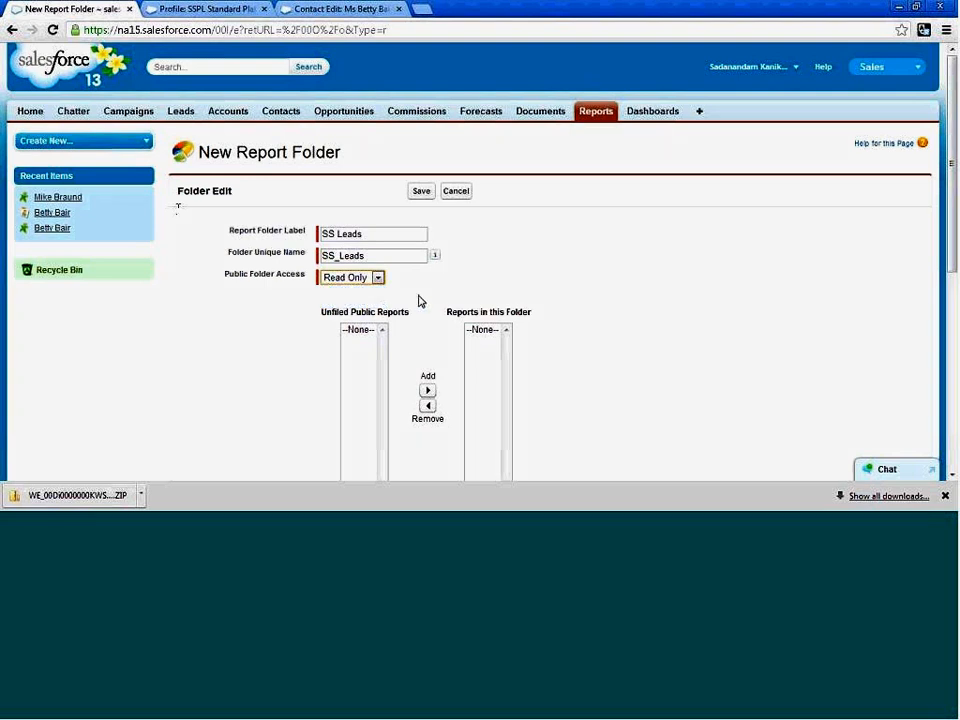
Make the new report folder accessible only by the following users.
scroll(420, 298, down, 3)
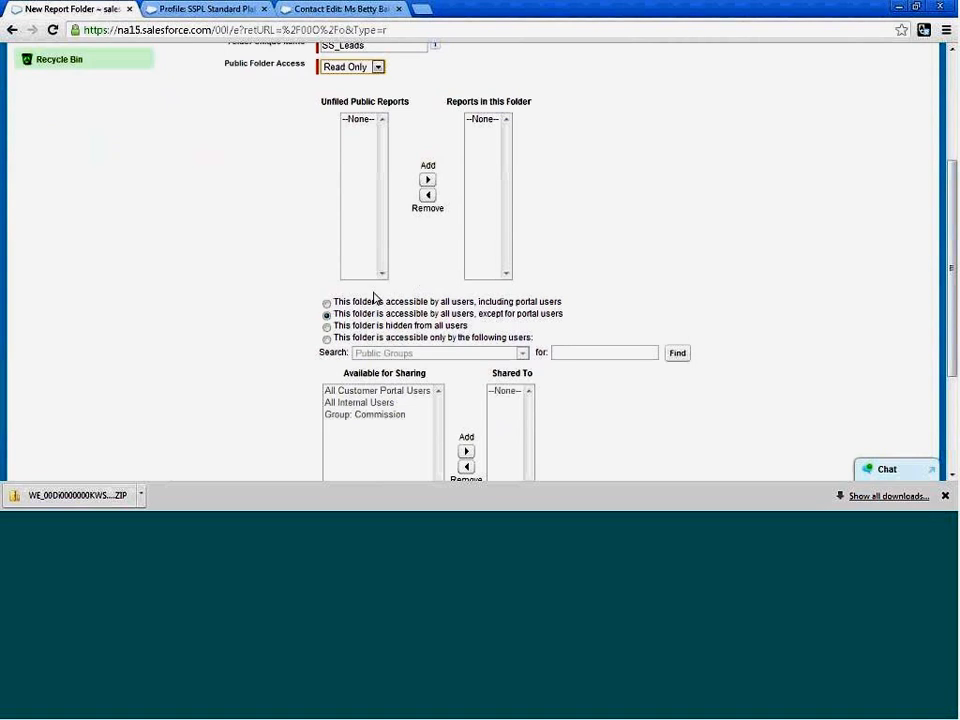
scroll(326, 190, up, 1)
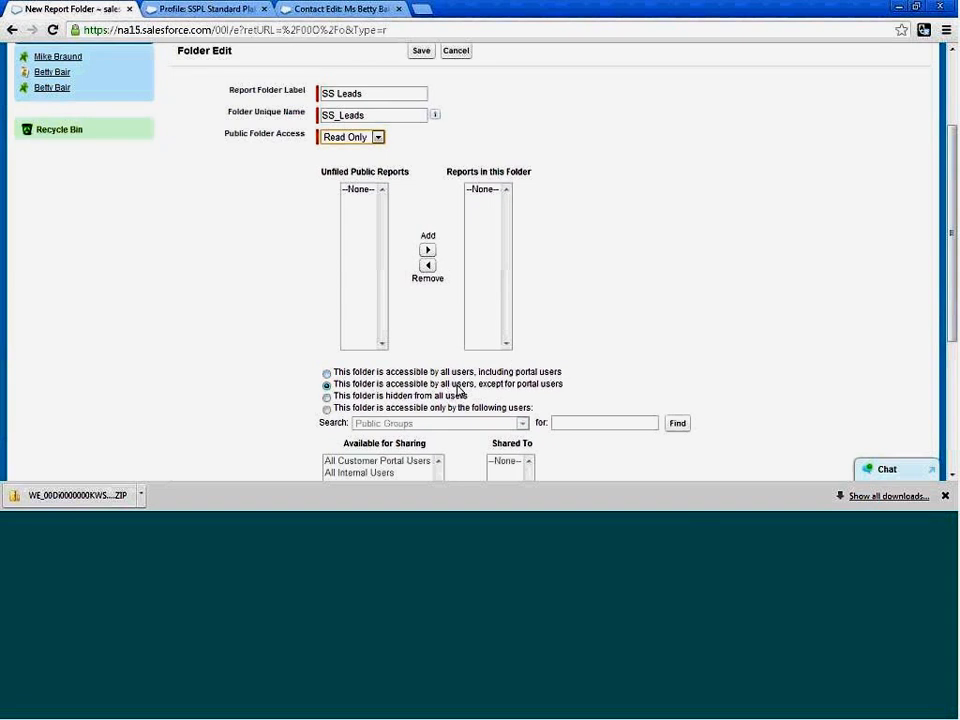
click(327, 398)
click(326, 410)
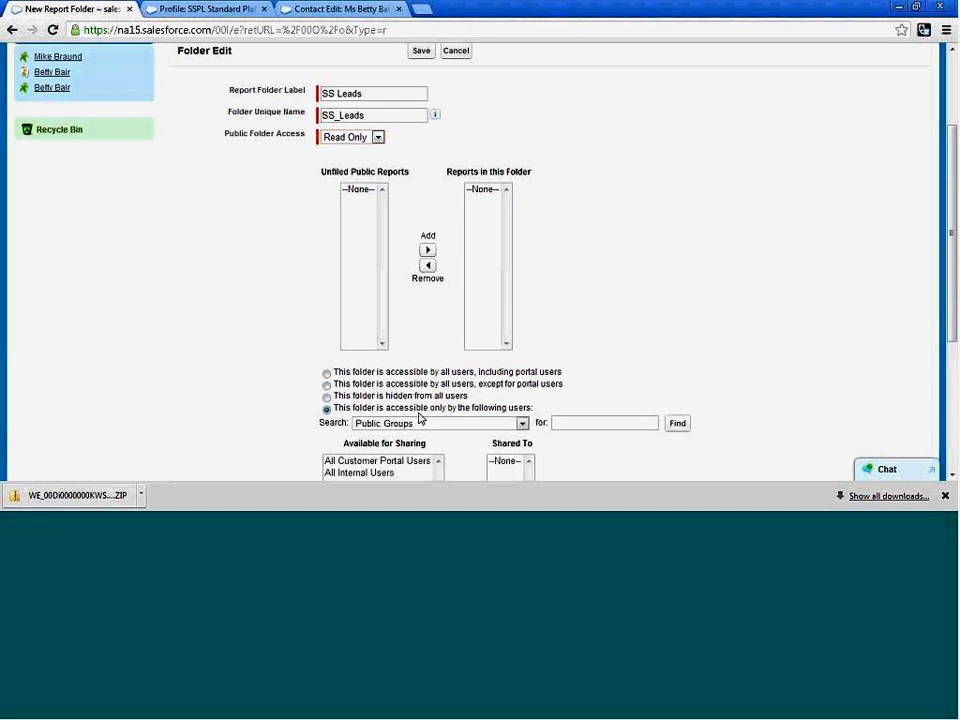
List the available sharing entries by Roles and by Roles and Internal Subordinates.
scroll(672, 400, down, 1)
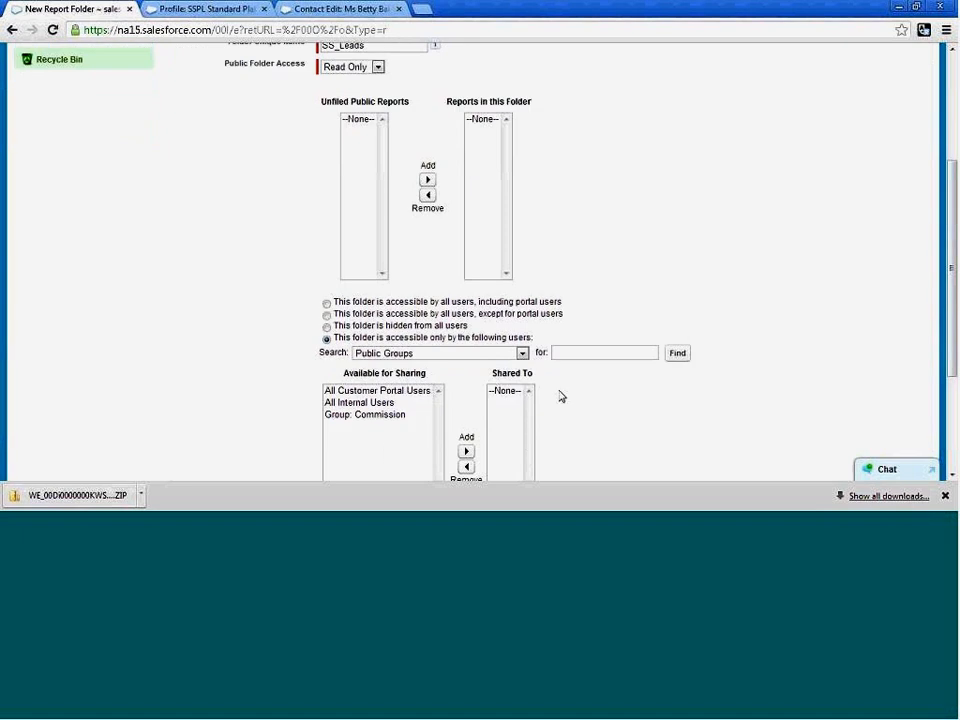
click(521, 355)
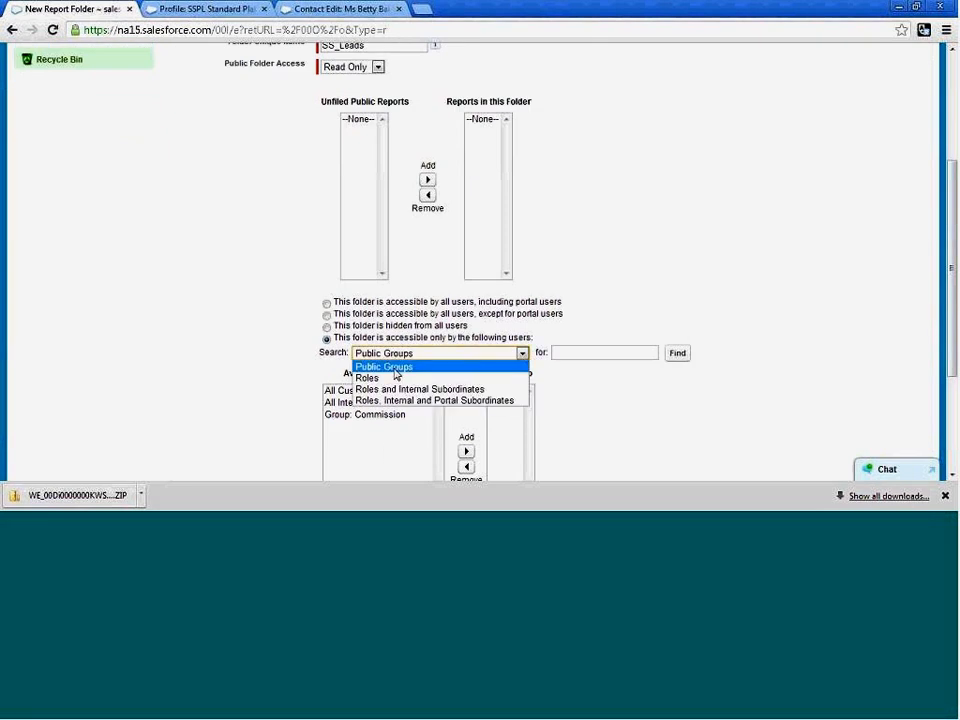
click(396, 356)
click(396, 356)
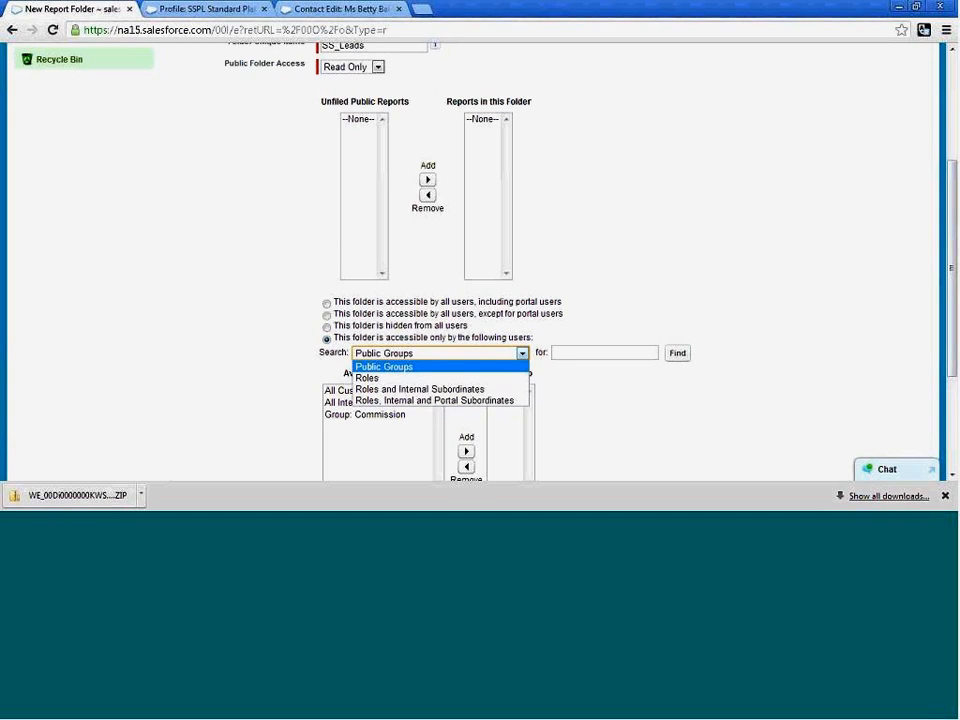
click(385, 379)
click(520, 353)
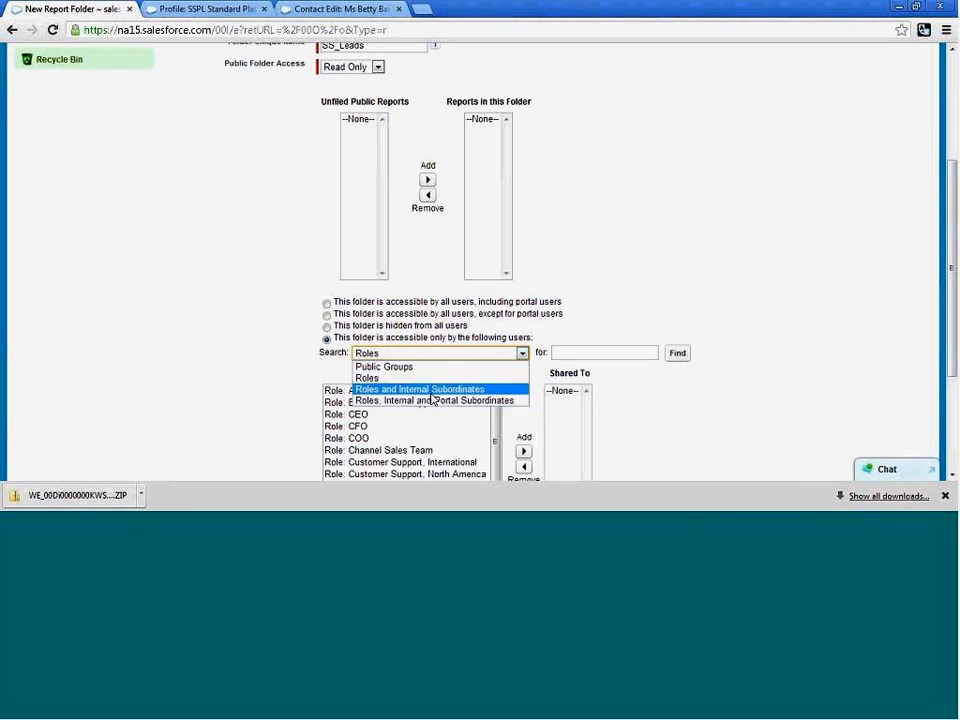
click(432, 391)
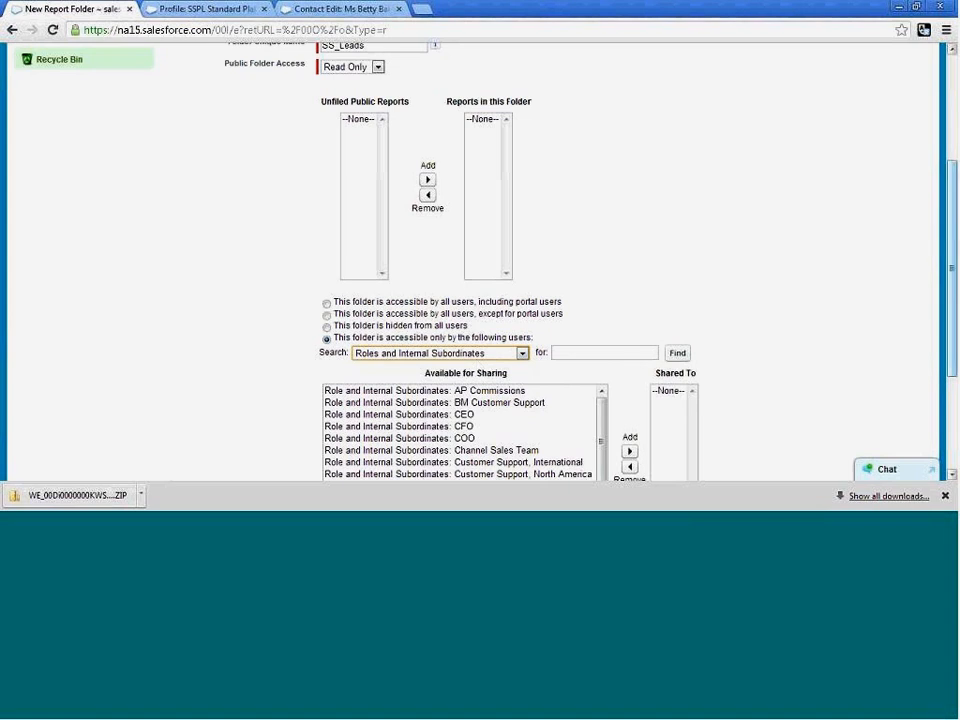
Return the sharing search to Roles, and list the entries under Roles, Internal and Portal Subordinates.
drag(952, 272, 952, 317)
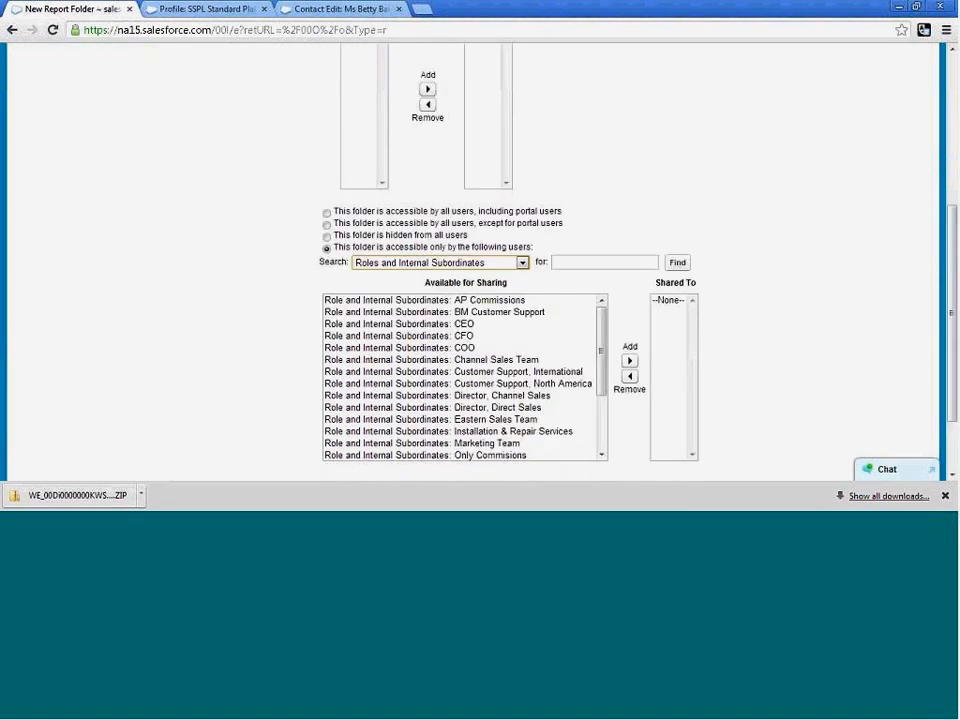
click(521, 262)
click(437, 286)
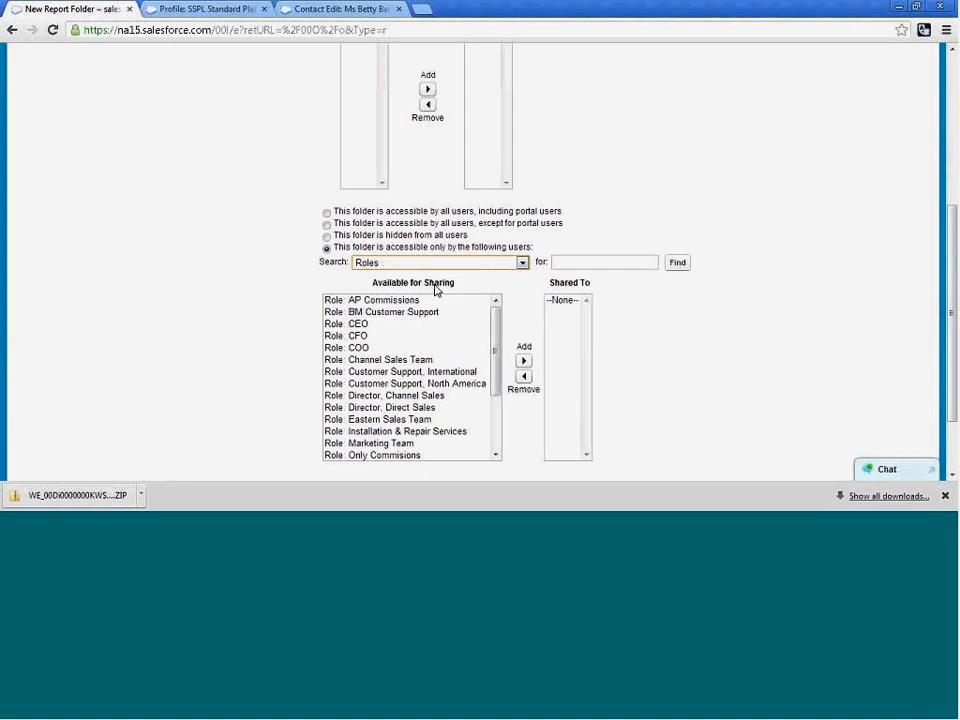
click(522, 262)
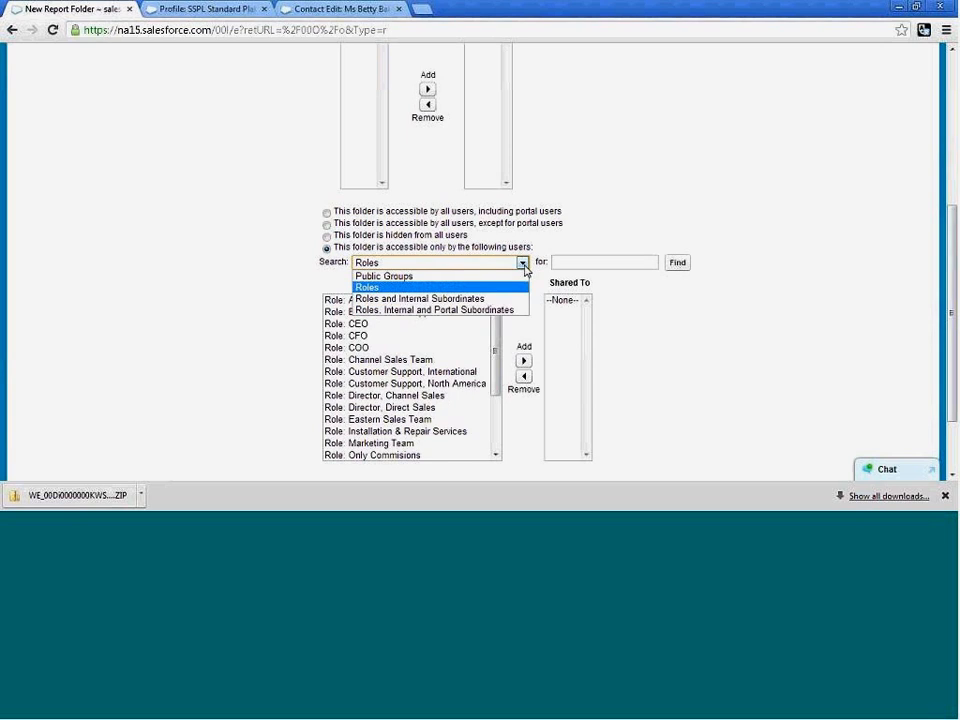
click(448, 312)
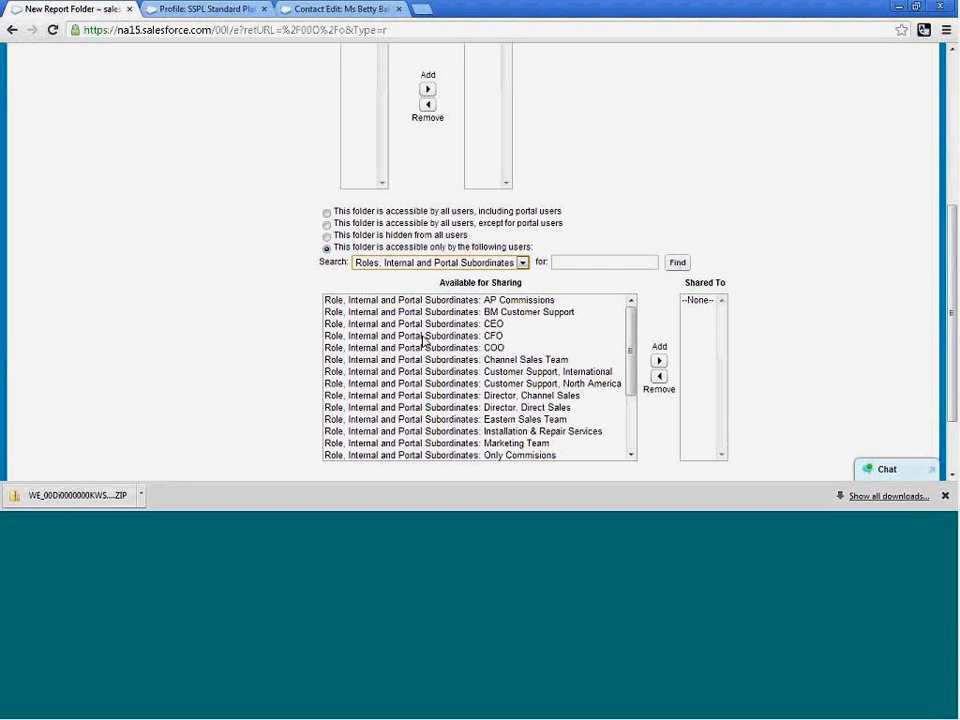
Share the folder with the roles AP Commissions, BM Customer Support, CEO, CFO, COO and Channel Sales Team.
click(397, 264)
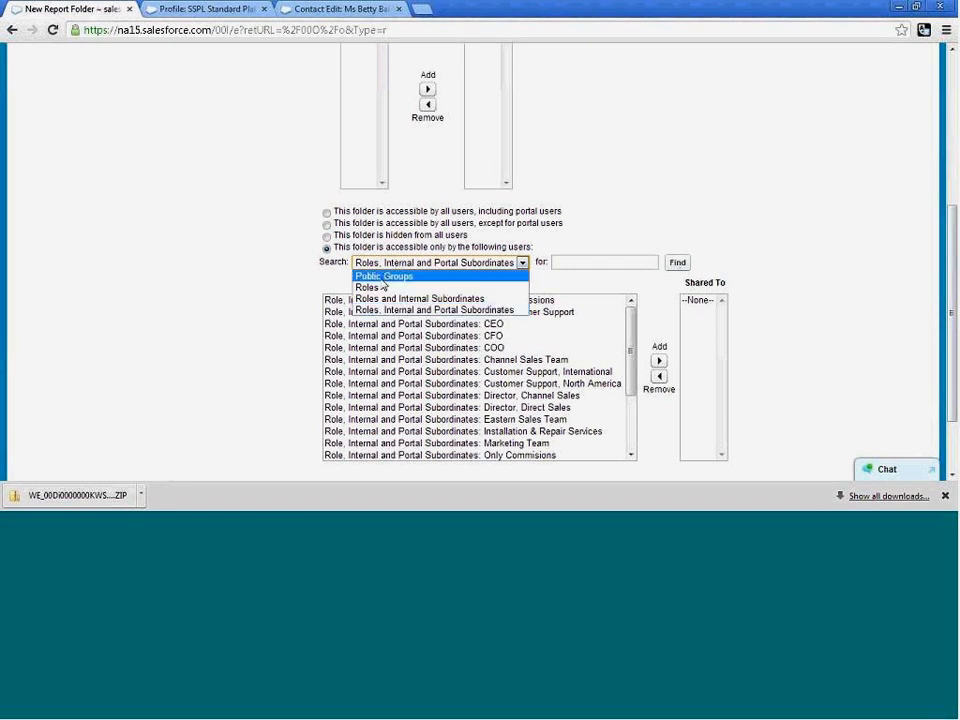
click(376, 286)
click(365, 300)
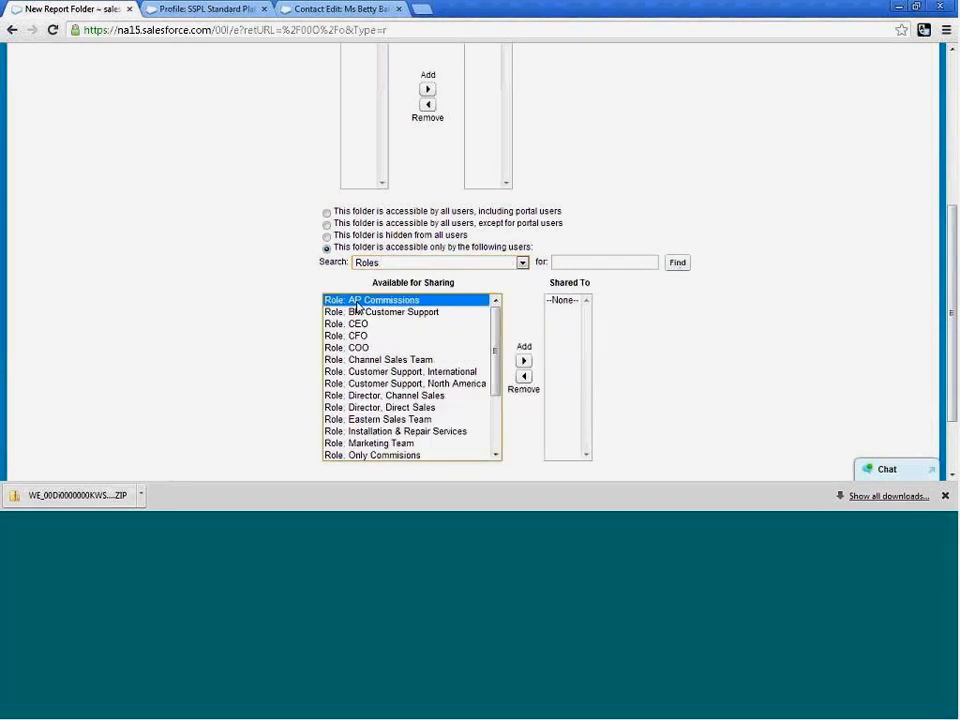
shift+click(400, 359)
click(522, 364)
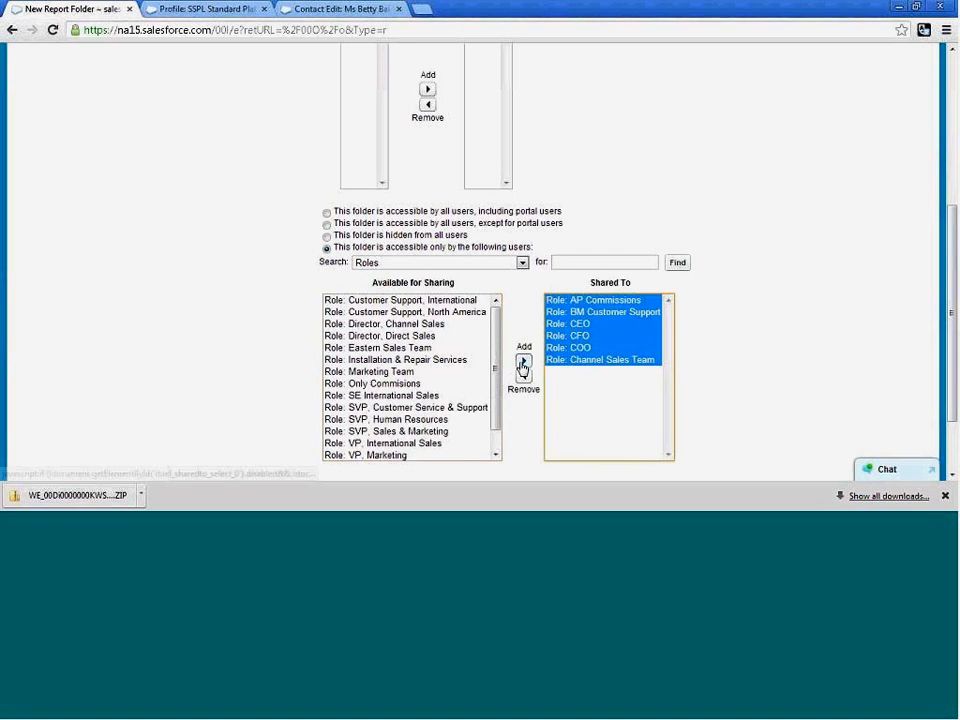
Review the SS Leads folder settings and save the new report folder.
scroll(731, 333, up, 2)
scroll(731, 333, up, 3)
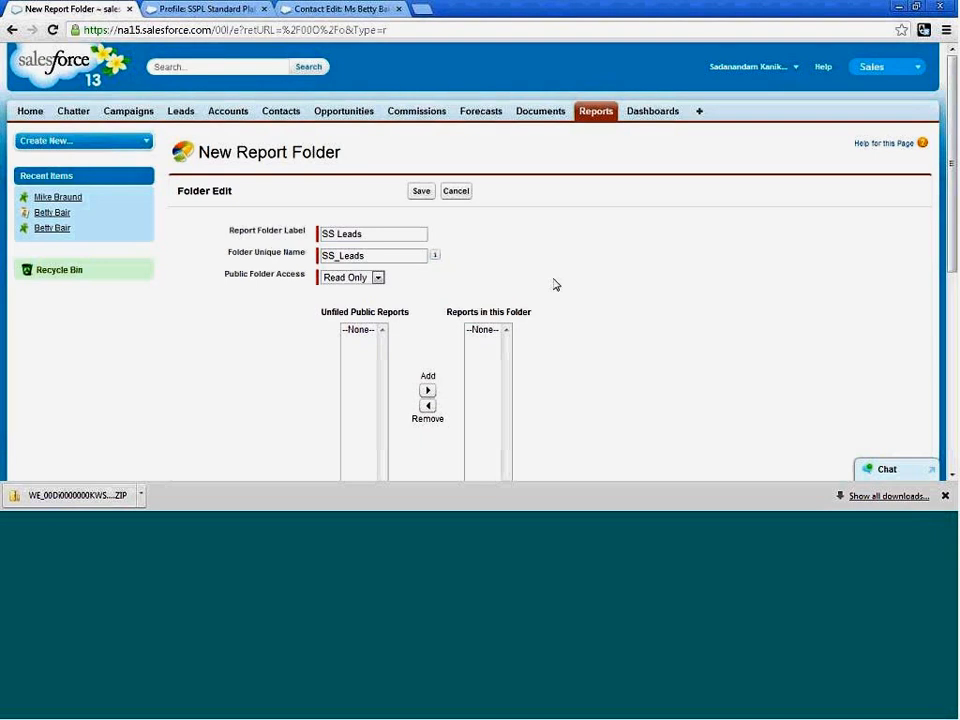
scroll(555, 285, down, 5)
scroll(444, 366, down, 2)
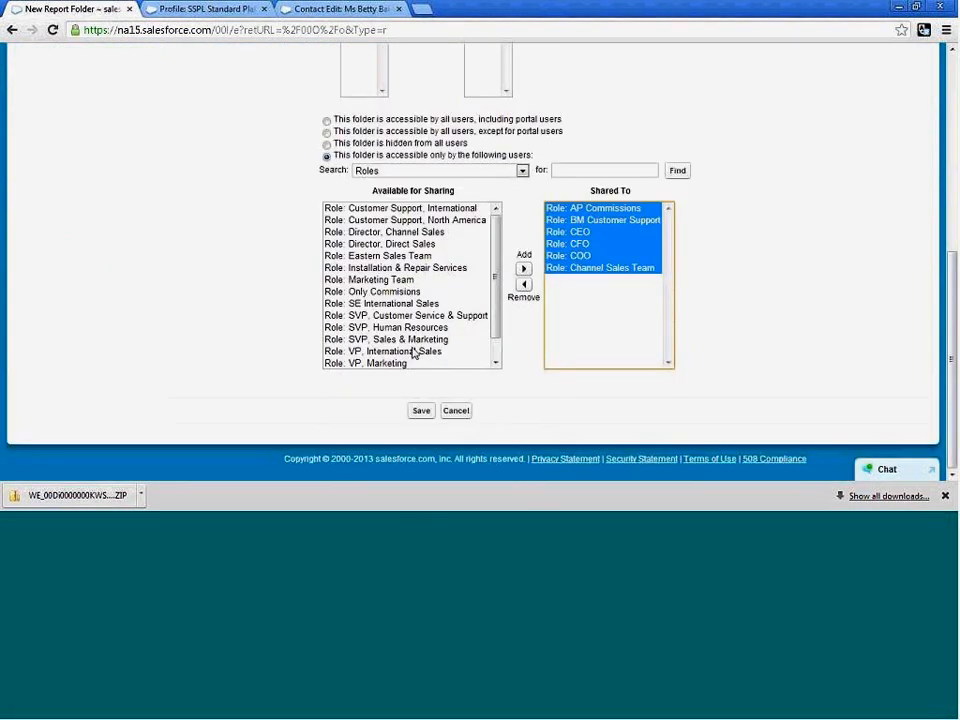
click(421, 410)
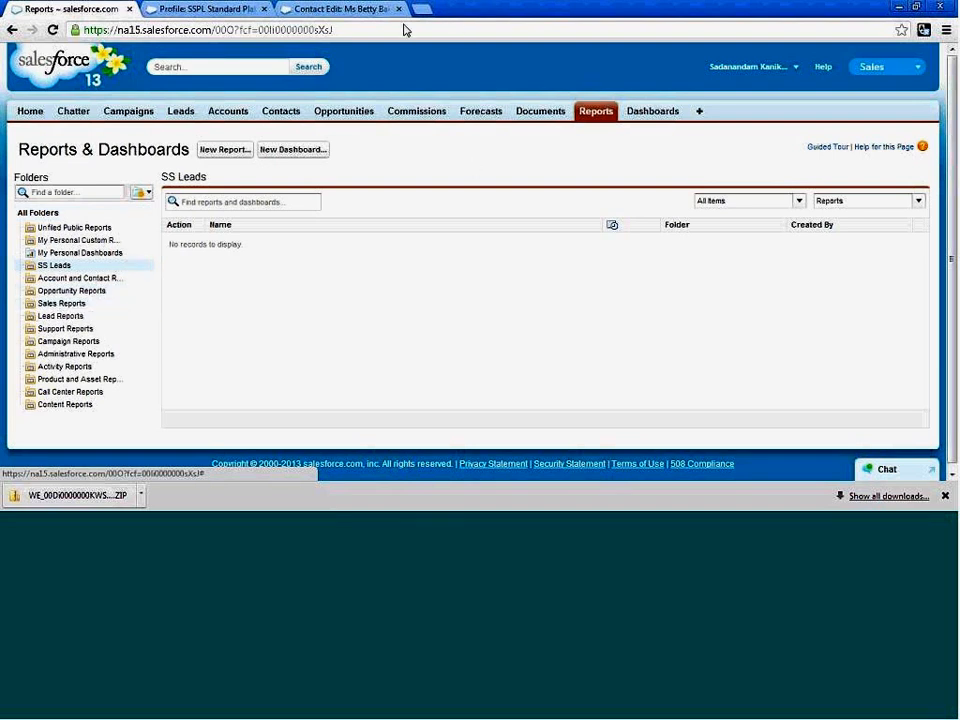
Open the Bounced Leads report from the Lead Reports folder for customizing, and set it to show All leads.
click(64, 318)
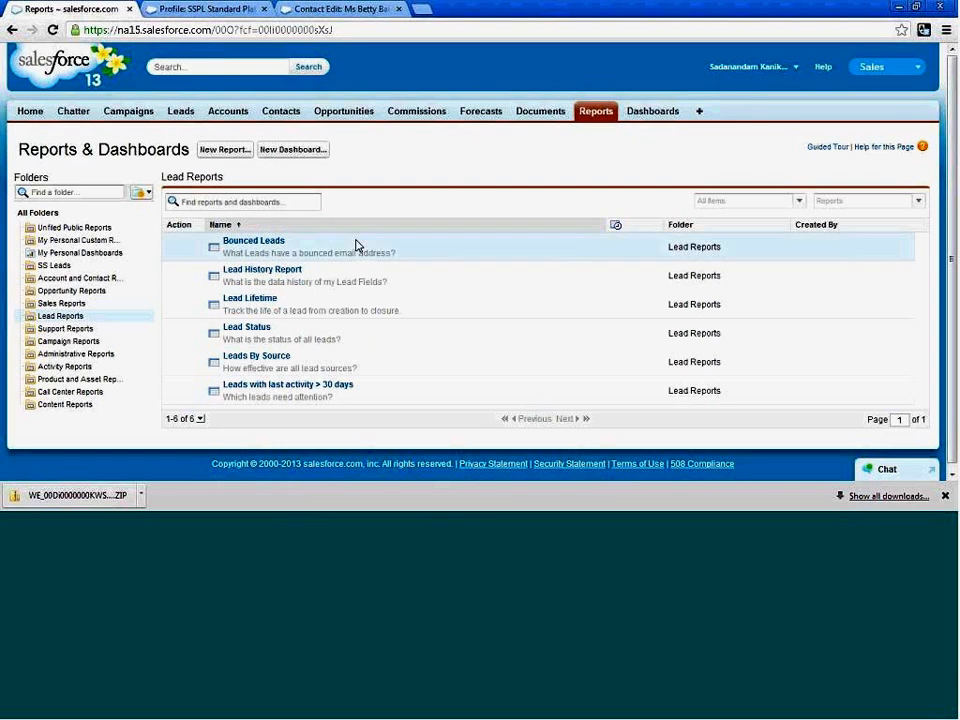
click(257, 246)
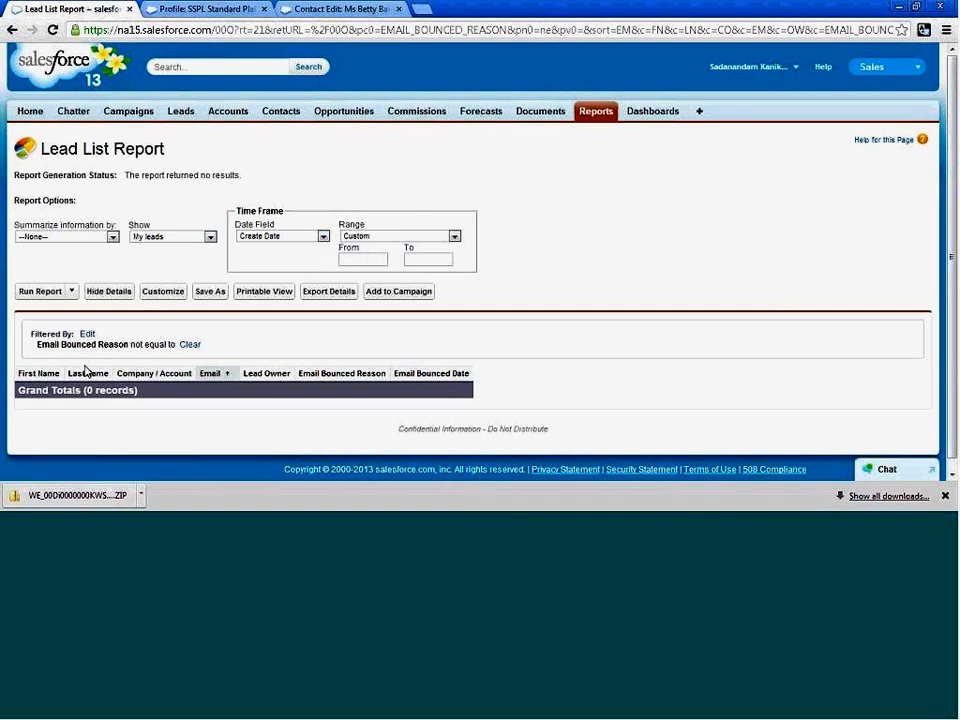
click(161, 293)
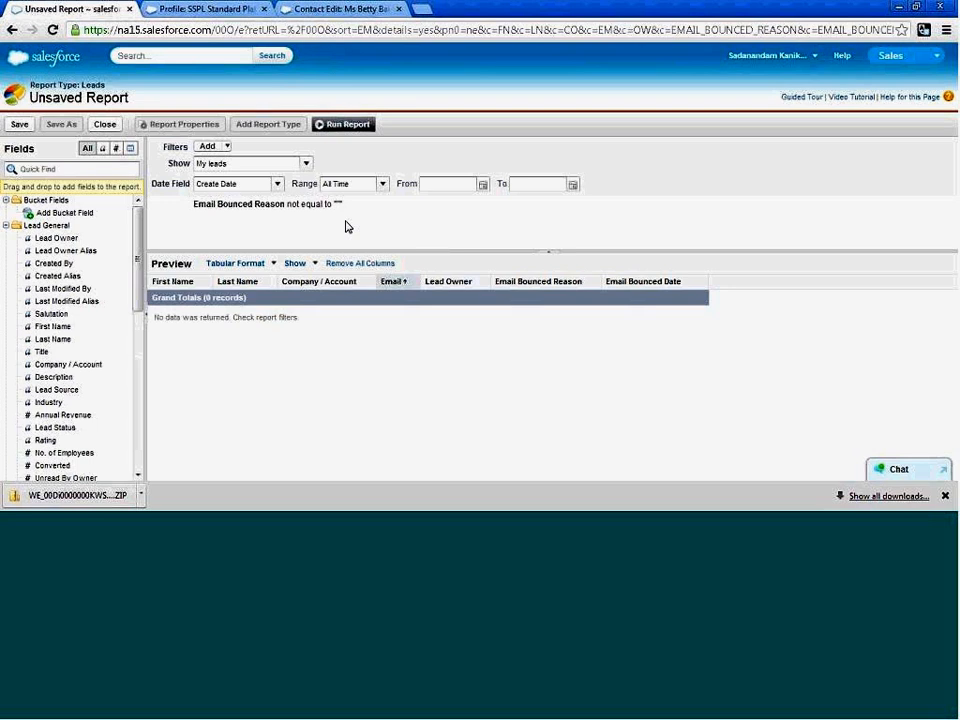
click(306, 164)
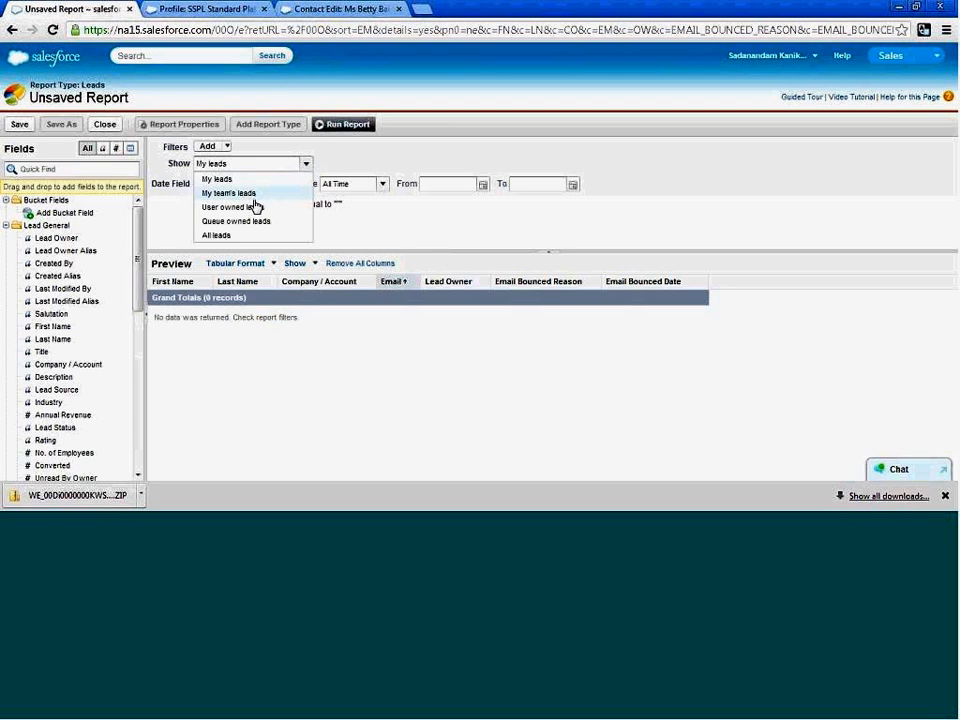
click(241, 235)
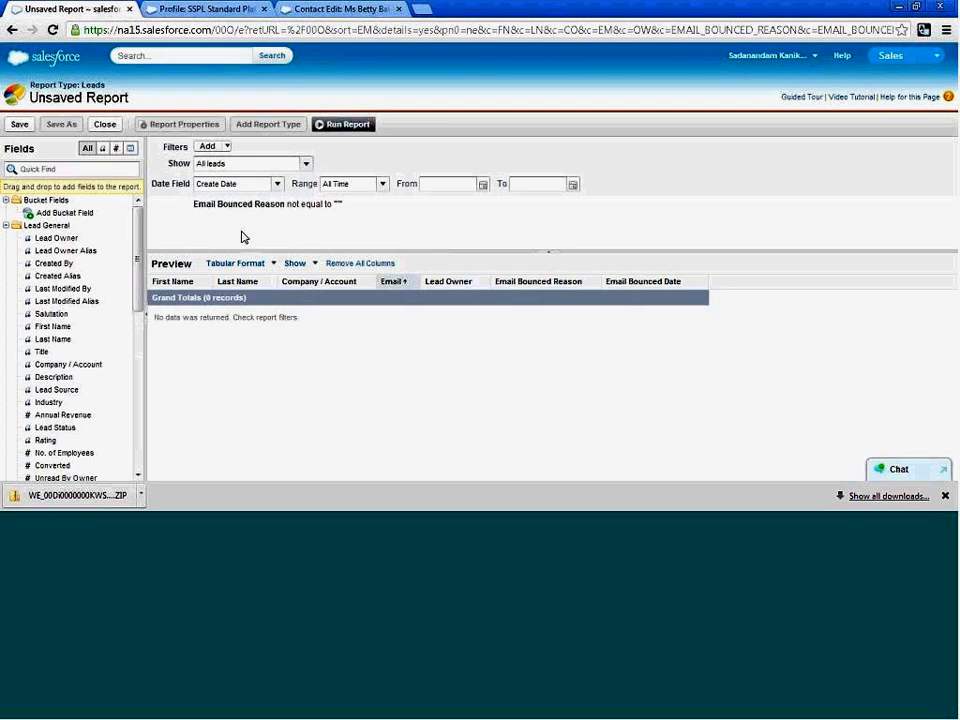
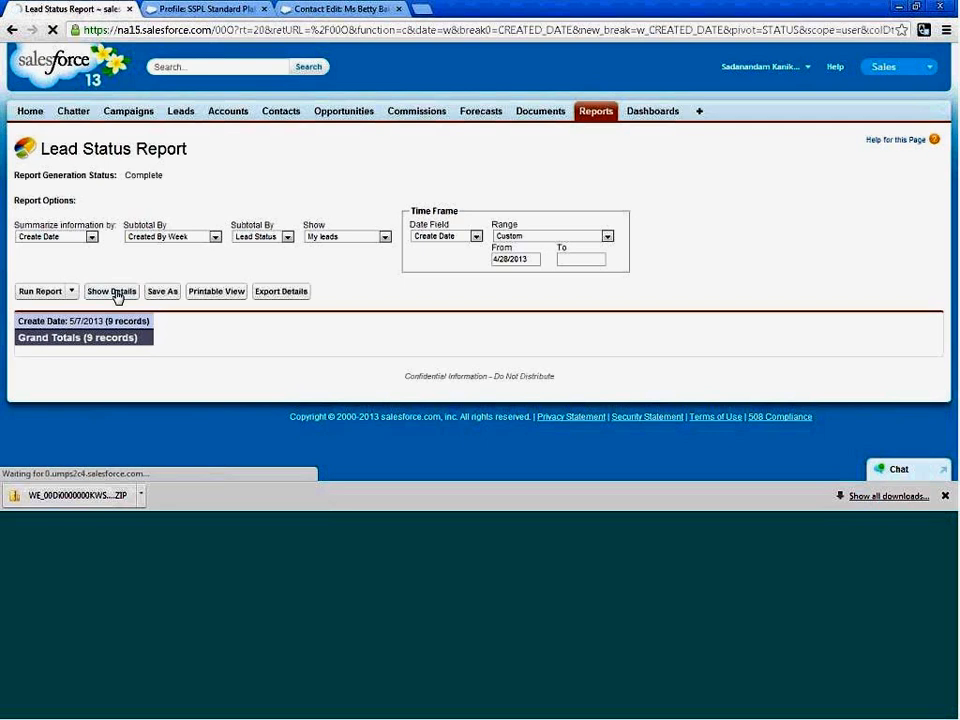
Look through the Lead Status Report's detail rows and clear the From date of its time frame.
scroll(341, 344, down, 2)
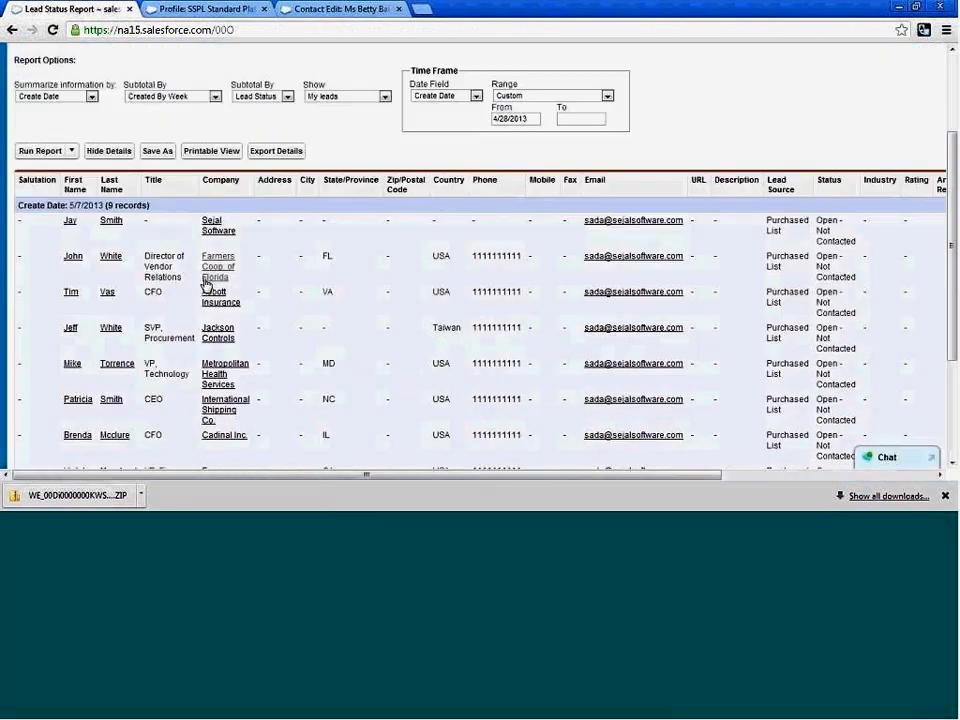
scroll(376, 273, up, 1)
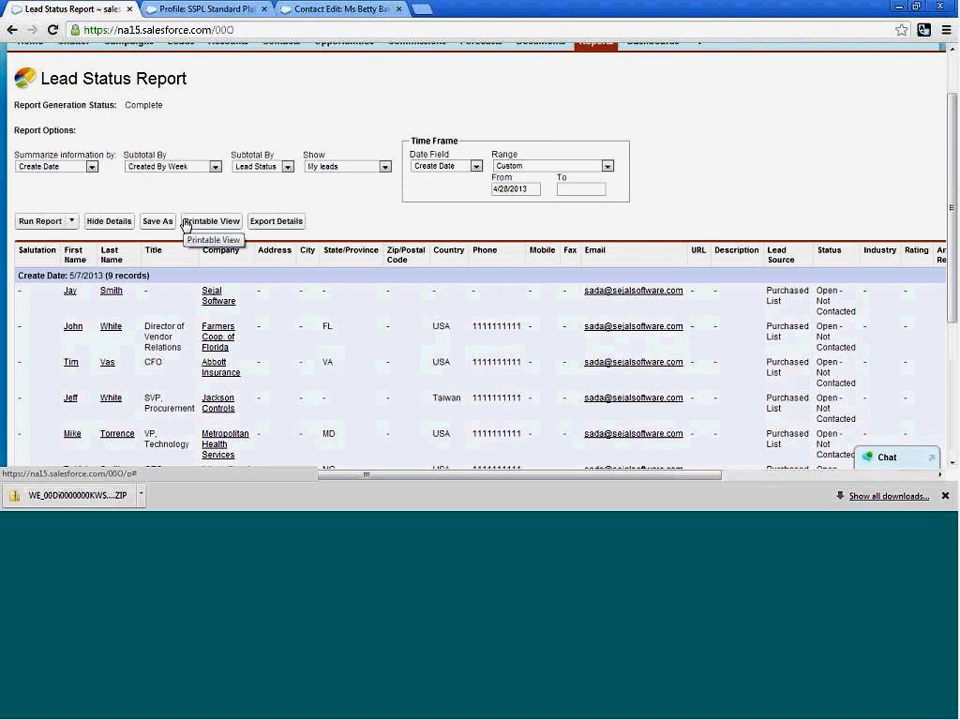
scroll(385, 240, up, 1)
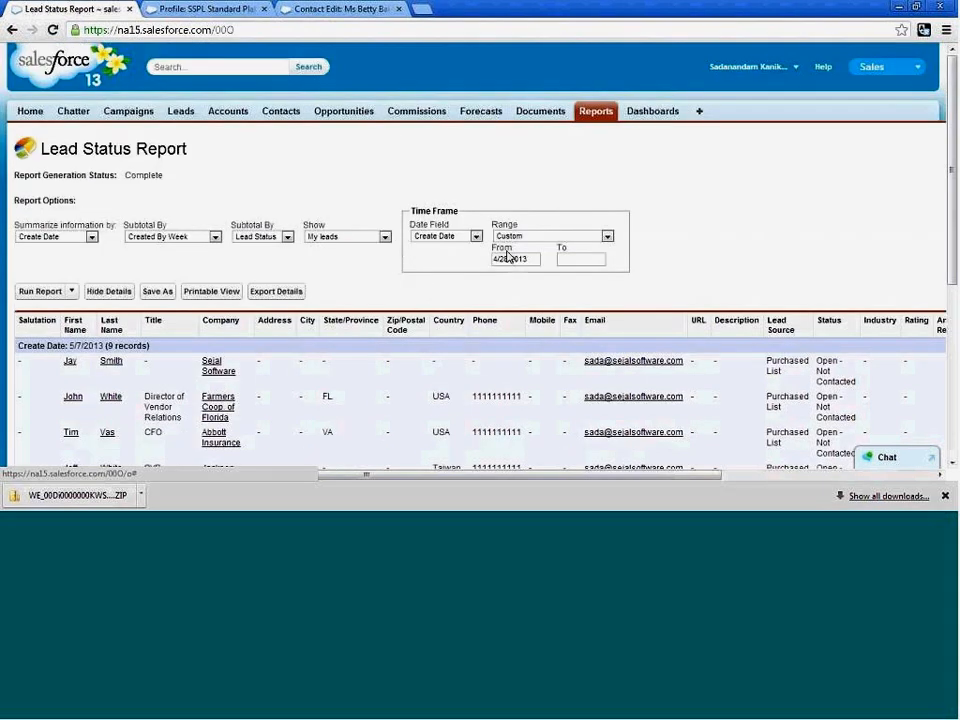
triple_click(528, 258)
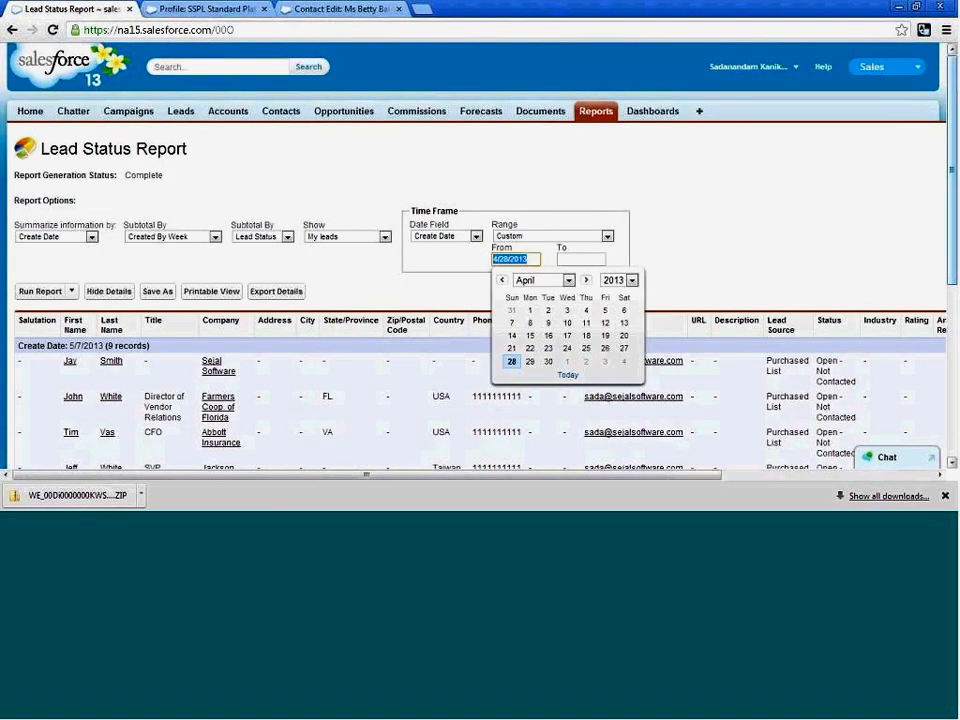
key(BackSpace)
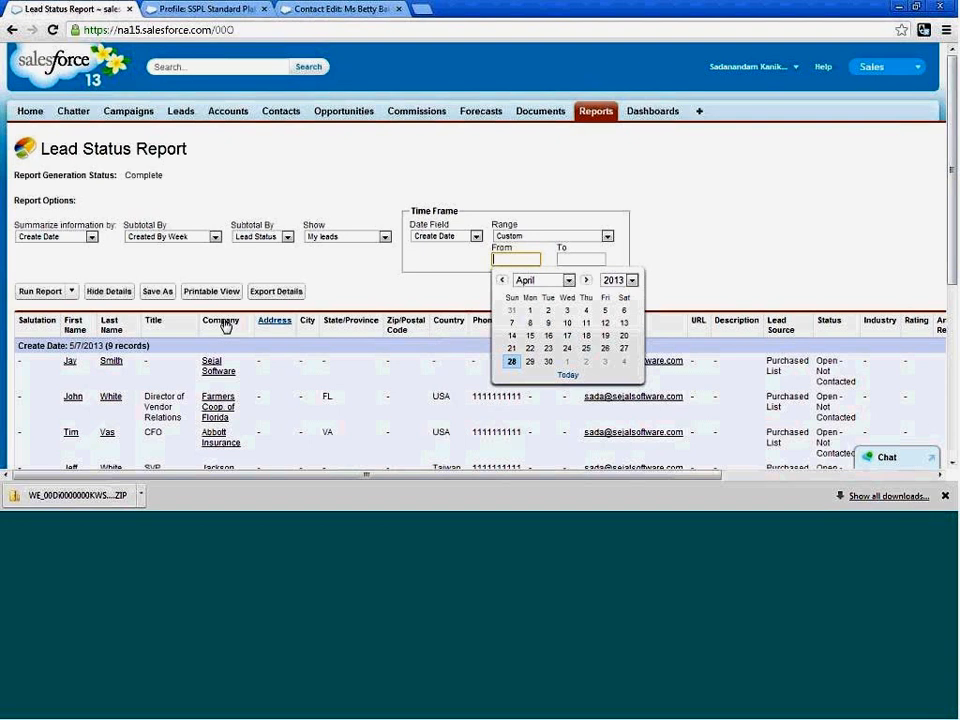
Reopen the Lead Status report from the Lead Reports folder and show its details.
click(600, 113)
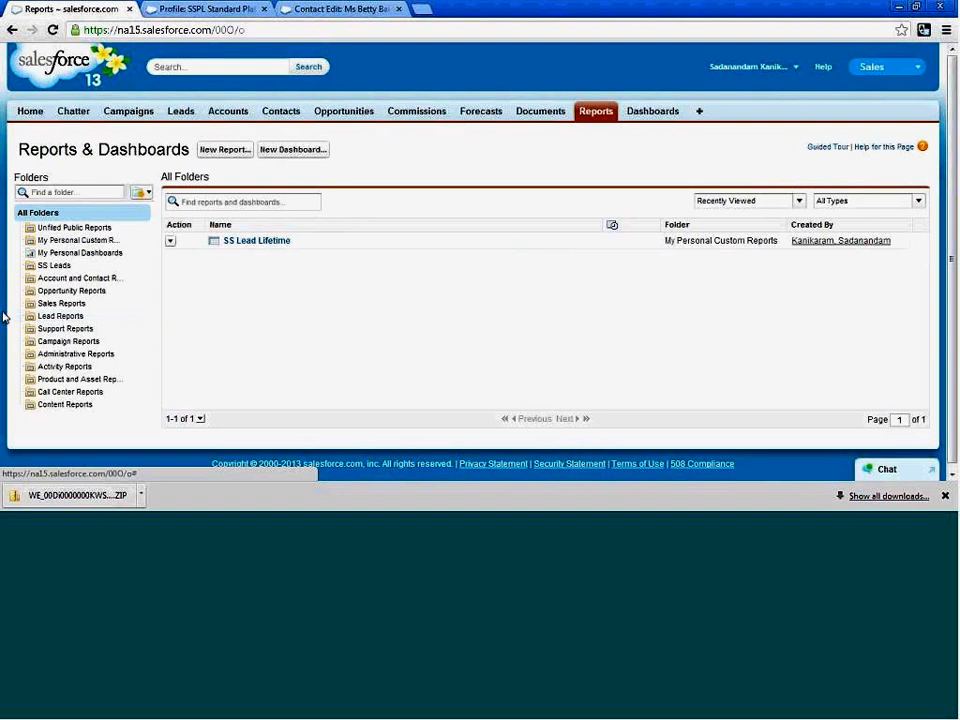
click(60, 317)
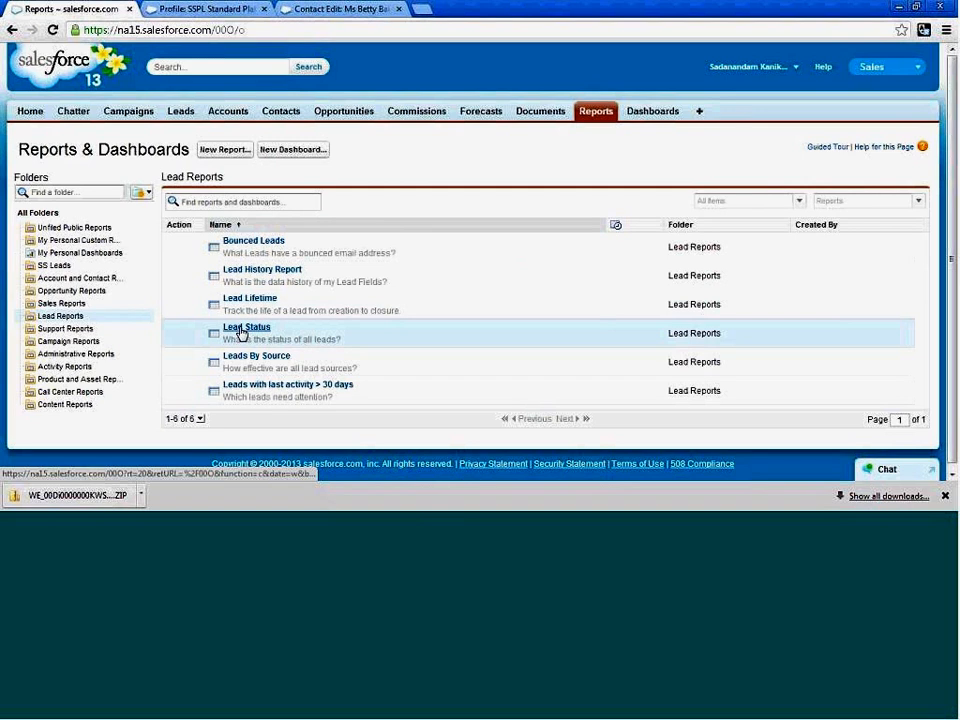
click(240, 330)
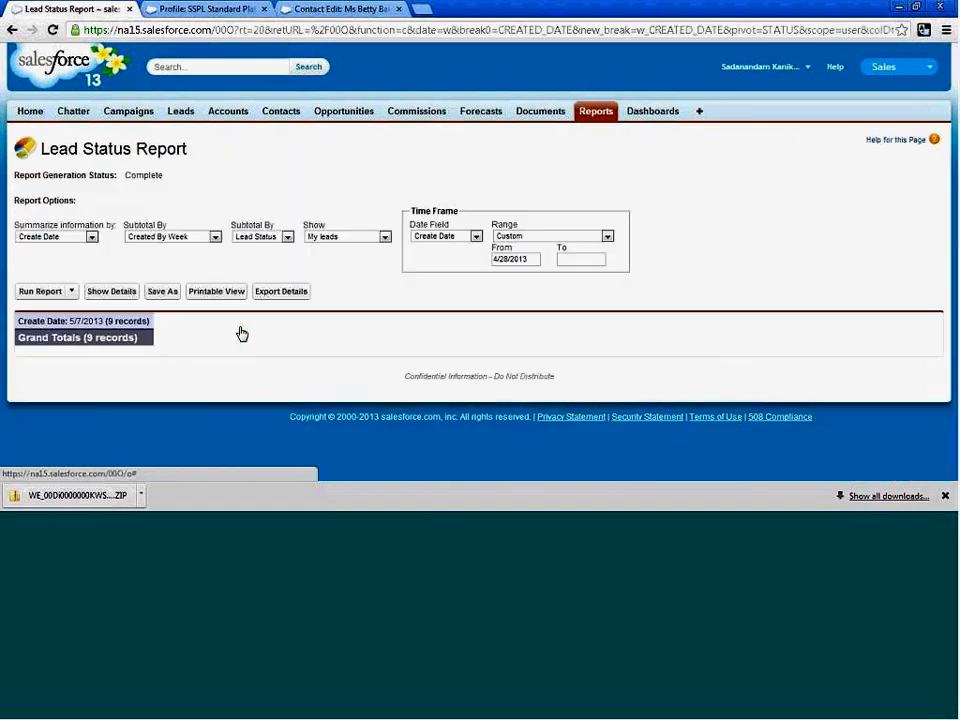
click(112, 294)
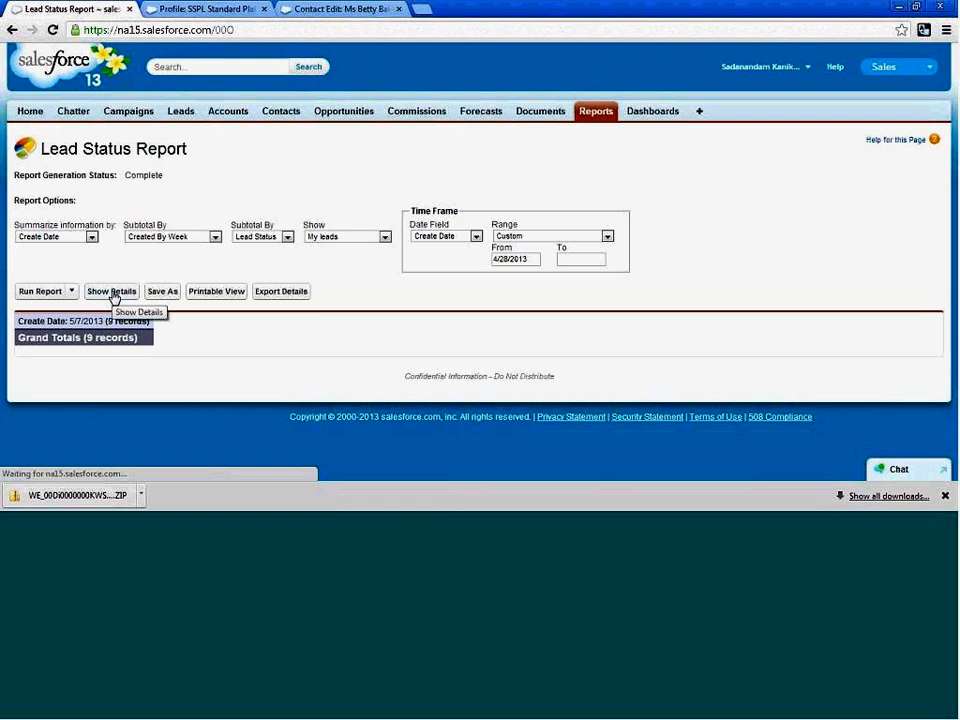
Save a copy of the report as SS Lead Status in the SS Leads folder and return to the report.
click(157, 292)
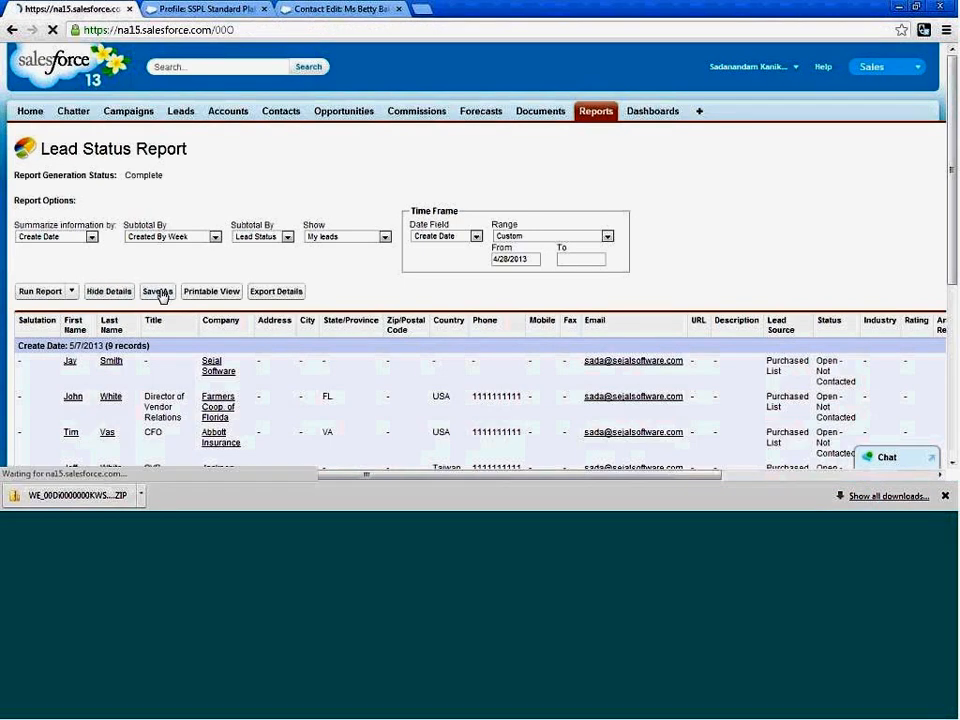
click(320, 324)
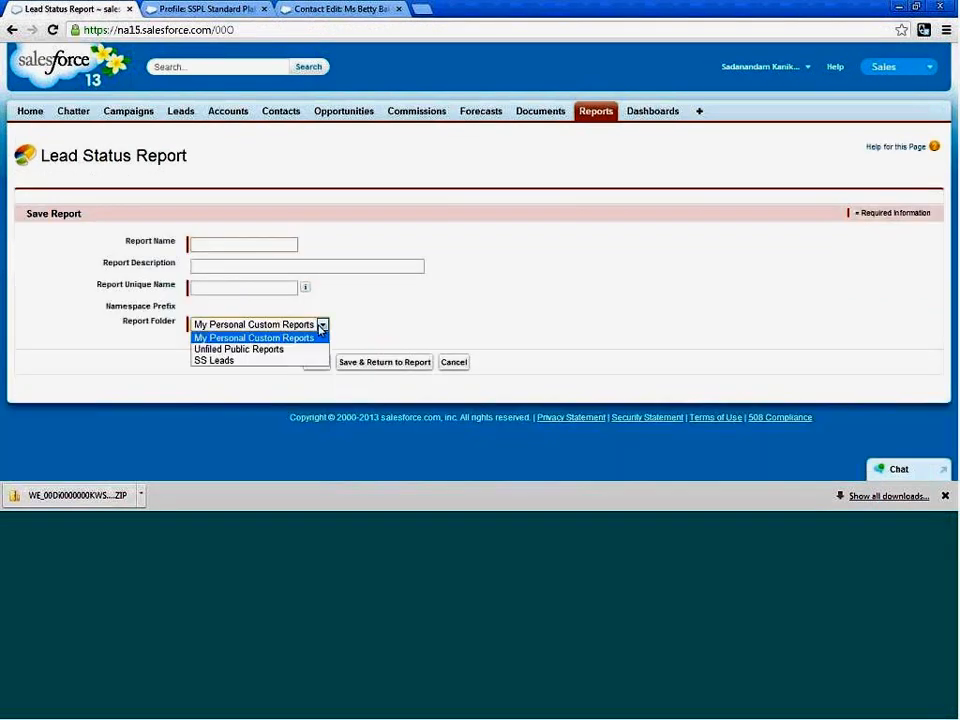
click(227, 361)
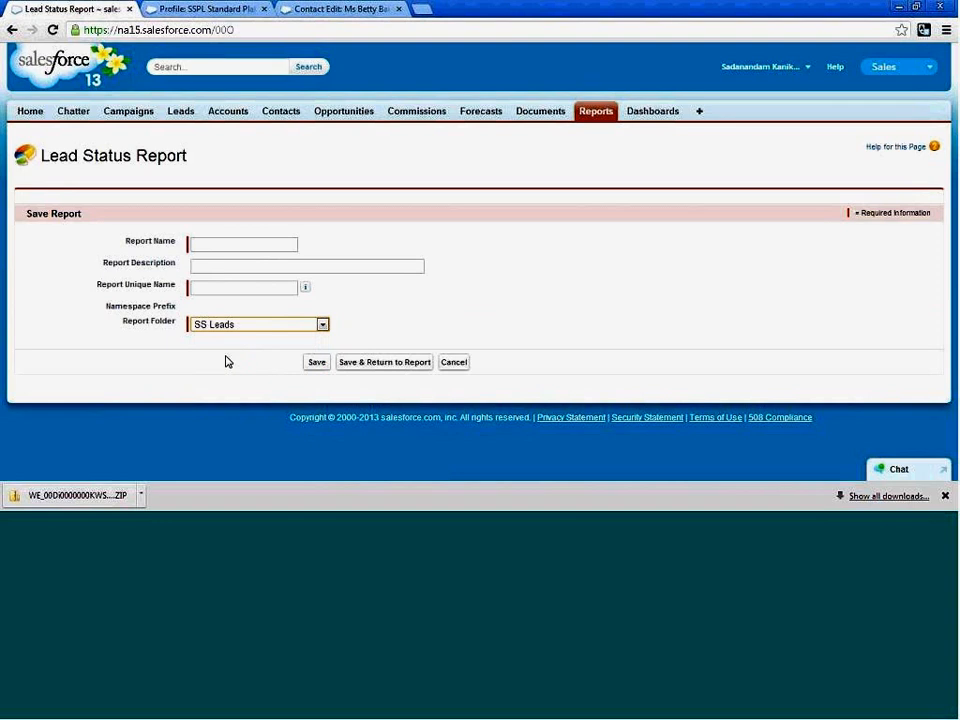
click(223, 246)
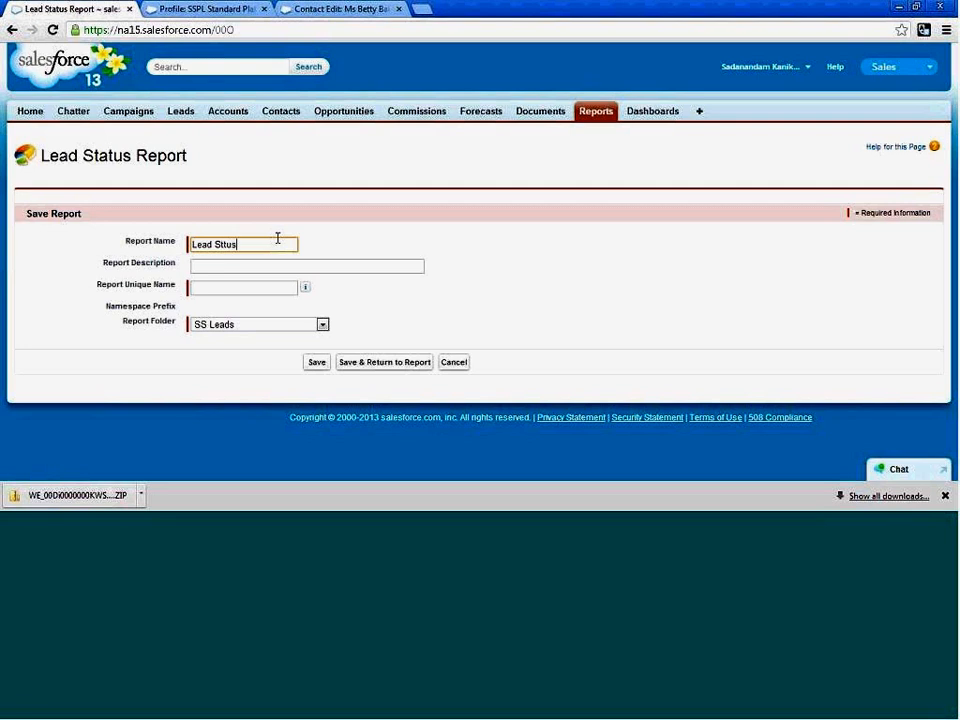
key(BackSpace)
key(BackSpace)
key(BackSpace)
key(BackSpace)
key(BackSpace)
key(BackSpace)
text(us)
key(Tab)
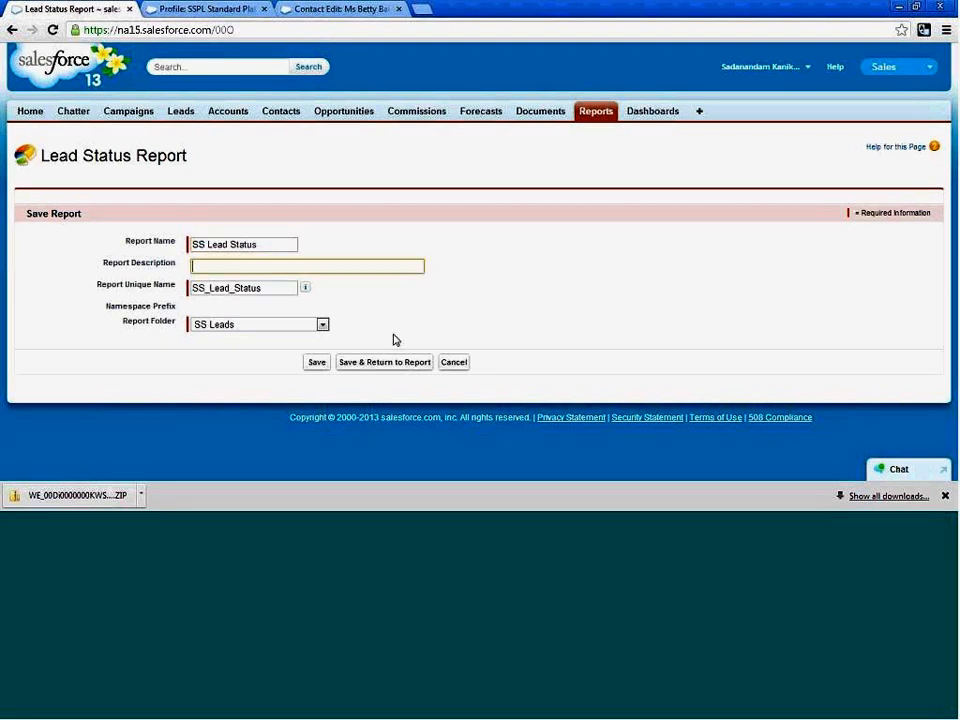
click(355, 368)
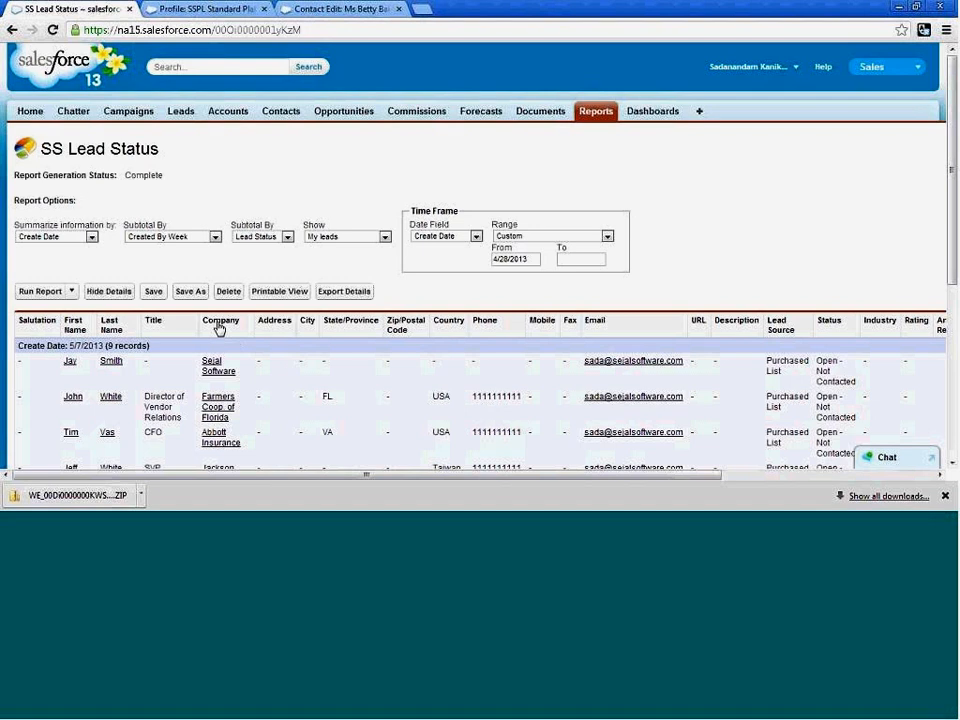
Review the SS Lead Status report's records and summary choices, and go back to the Lead Reports folder list.
scroll(82, 272, down, 1)
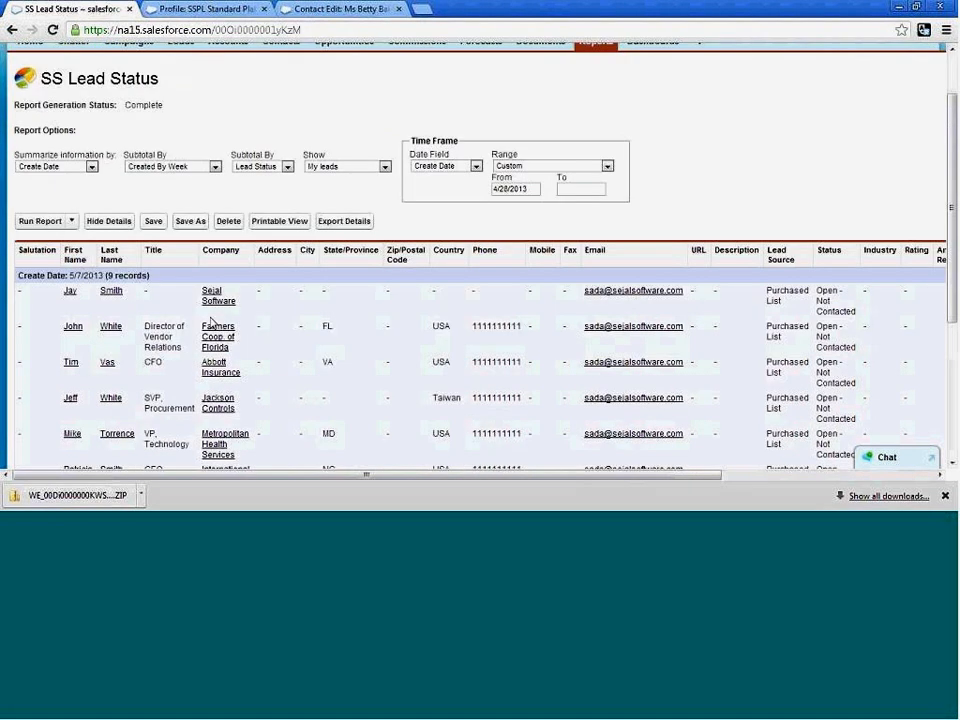
click(94, 169)
click(118, 170)
scroll(380, 368, down, 2)
scroll(380, 368, up, 3)
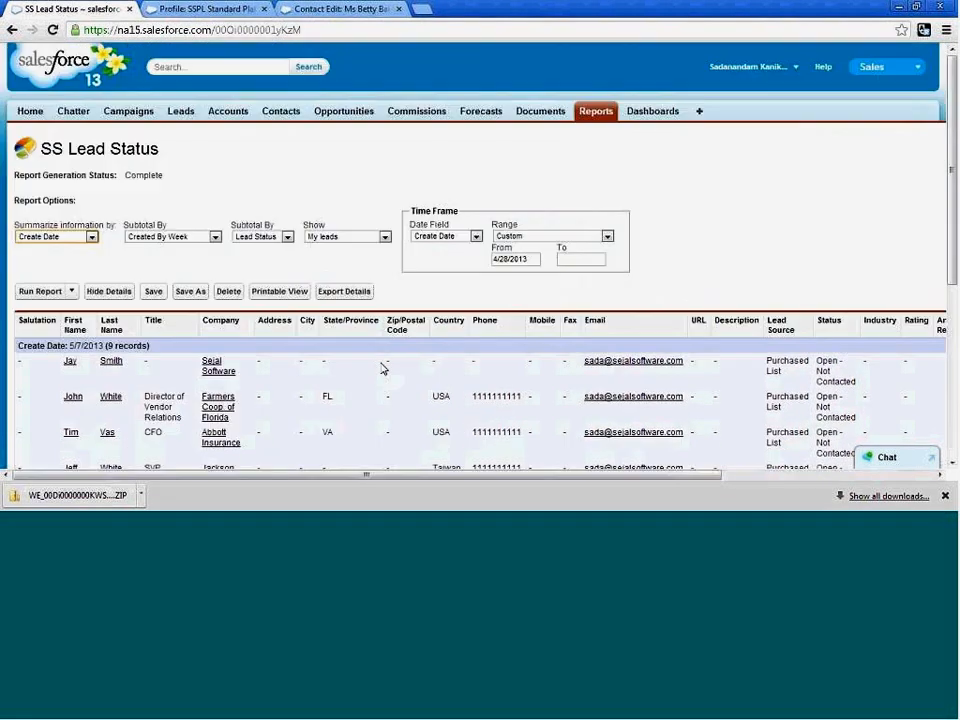
click(12, 31)
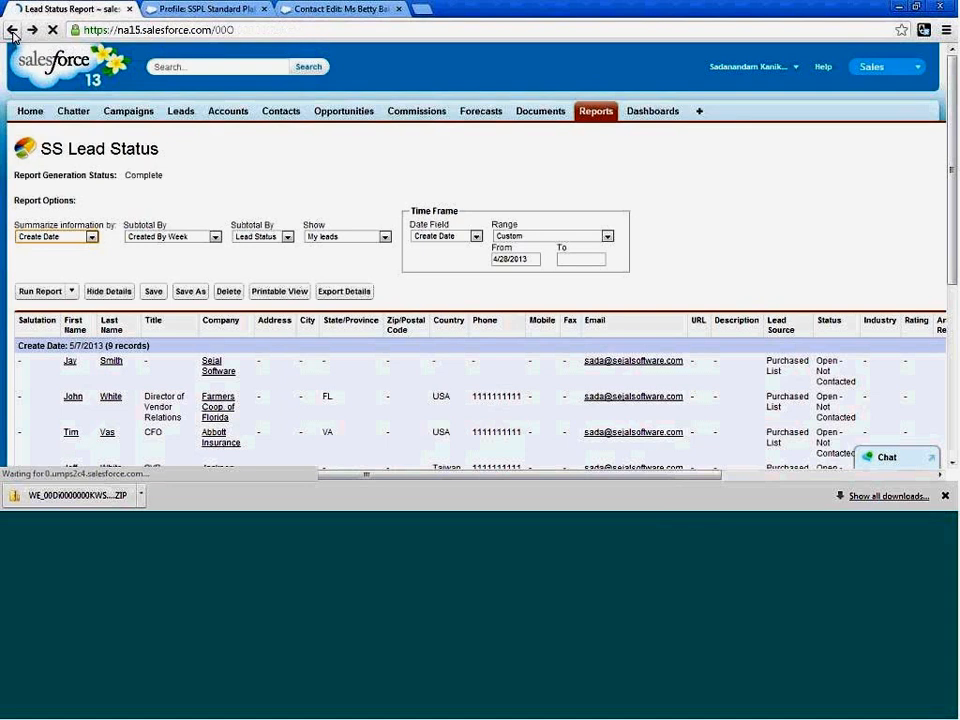
click(12, 31)
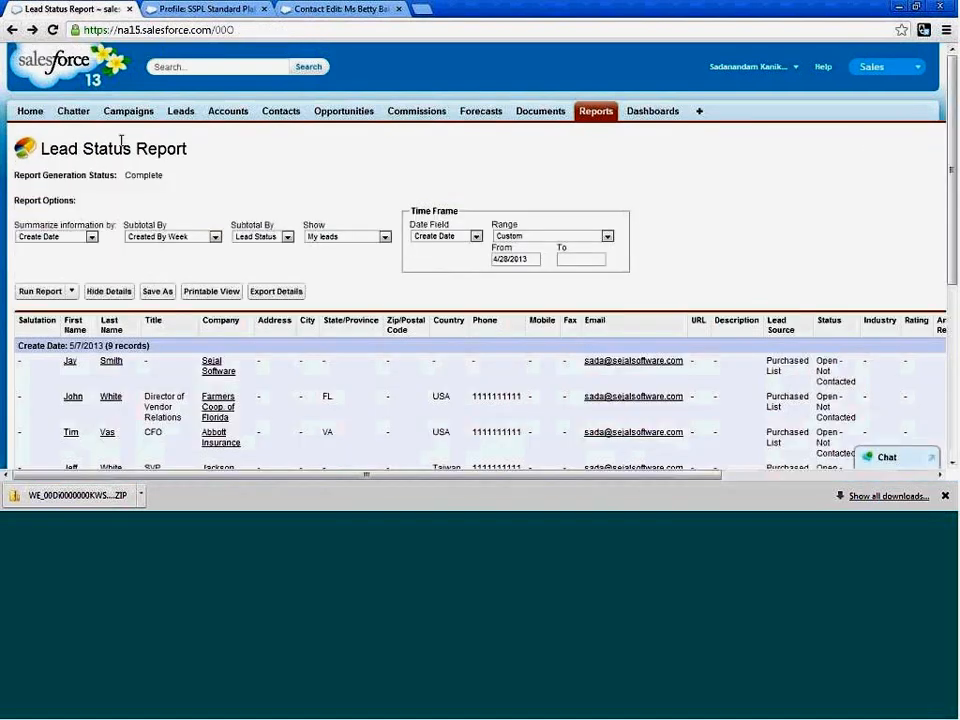
click(12, 31)
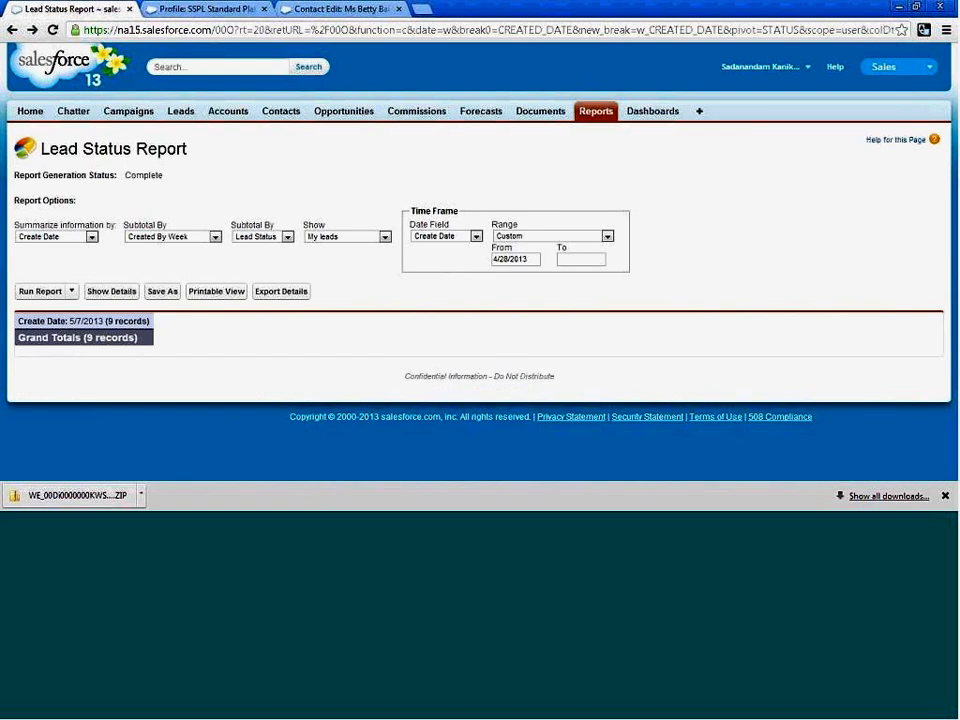
click(12, 30)
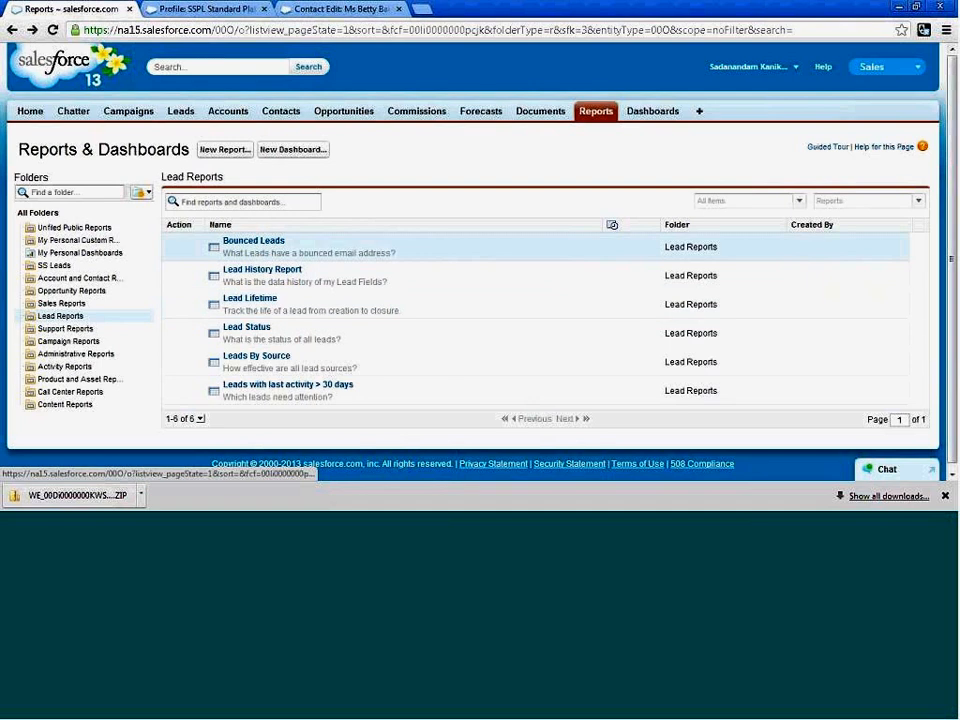
Open the Bounced Leads report, show All leads, and open it for customizing before closing it without saving.
click(266, 243)
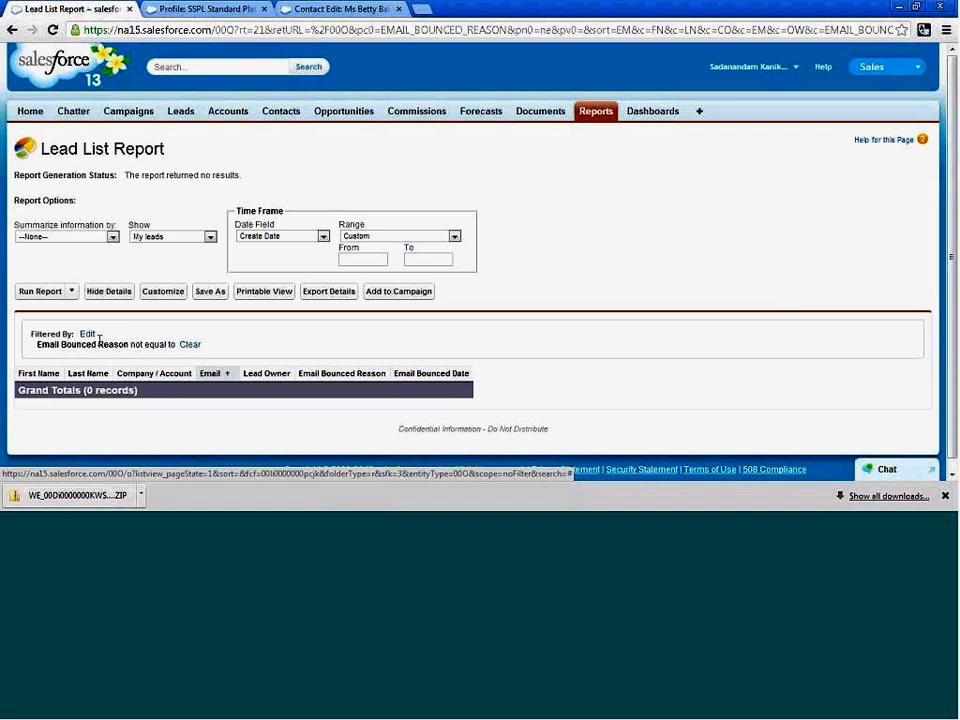
click(206, 237)
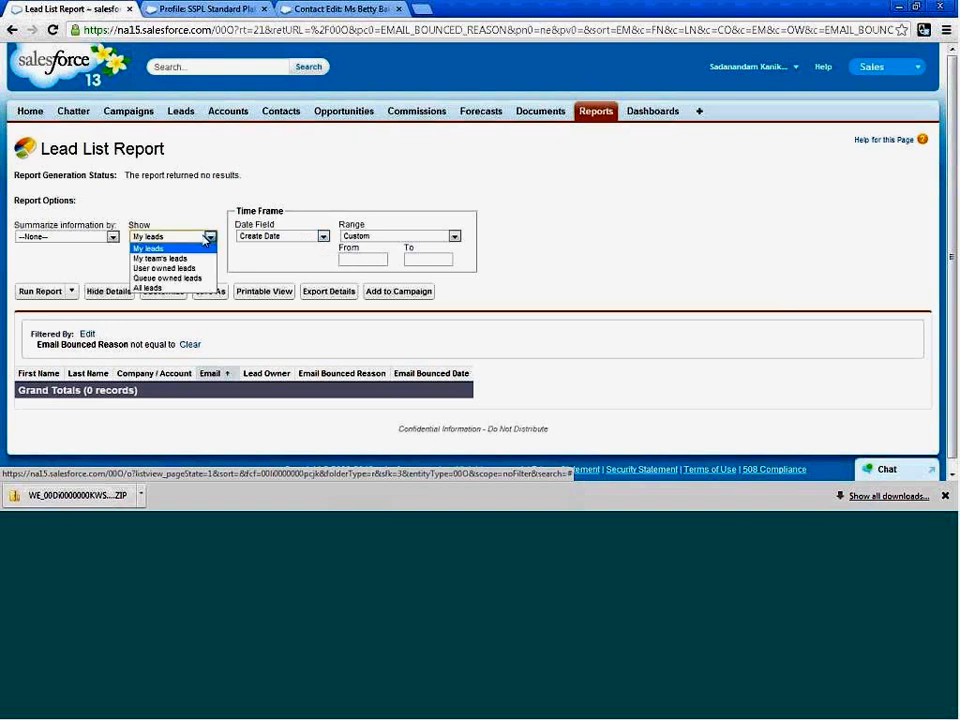
click(148, 287)
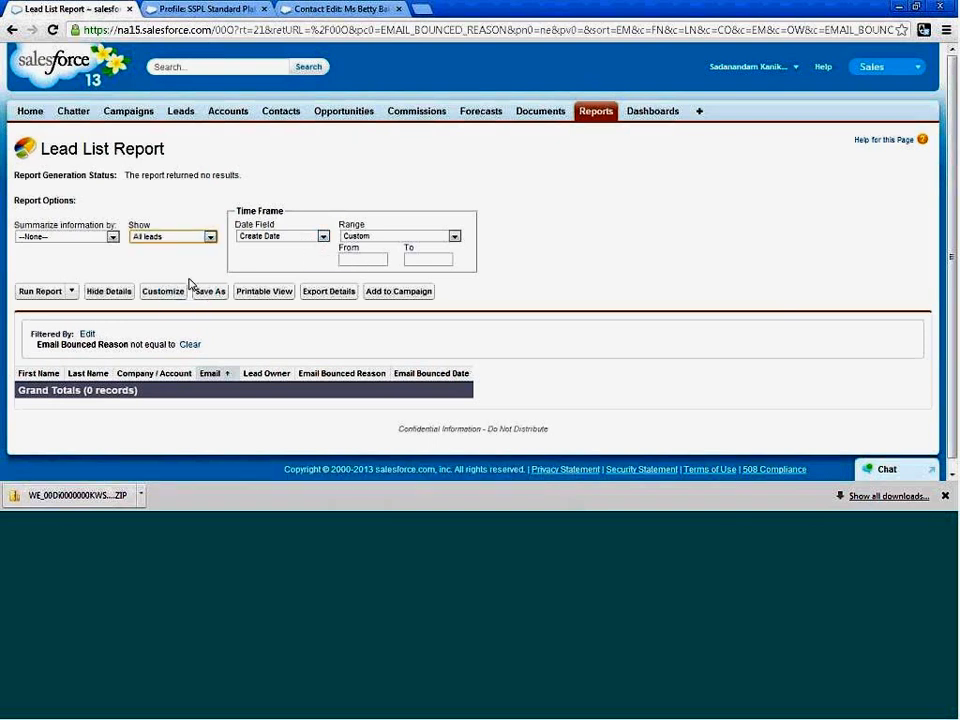
click(112, 237)
click(114, 238)
click(155, 296)
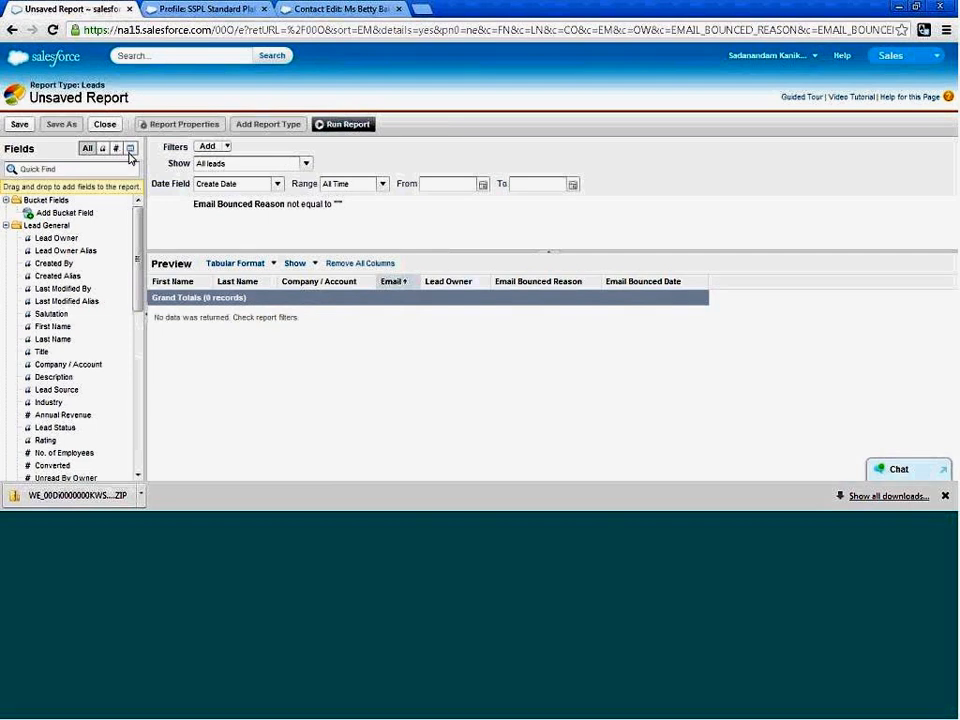
click(104, 124)
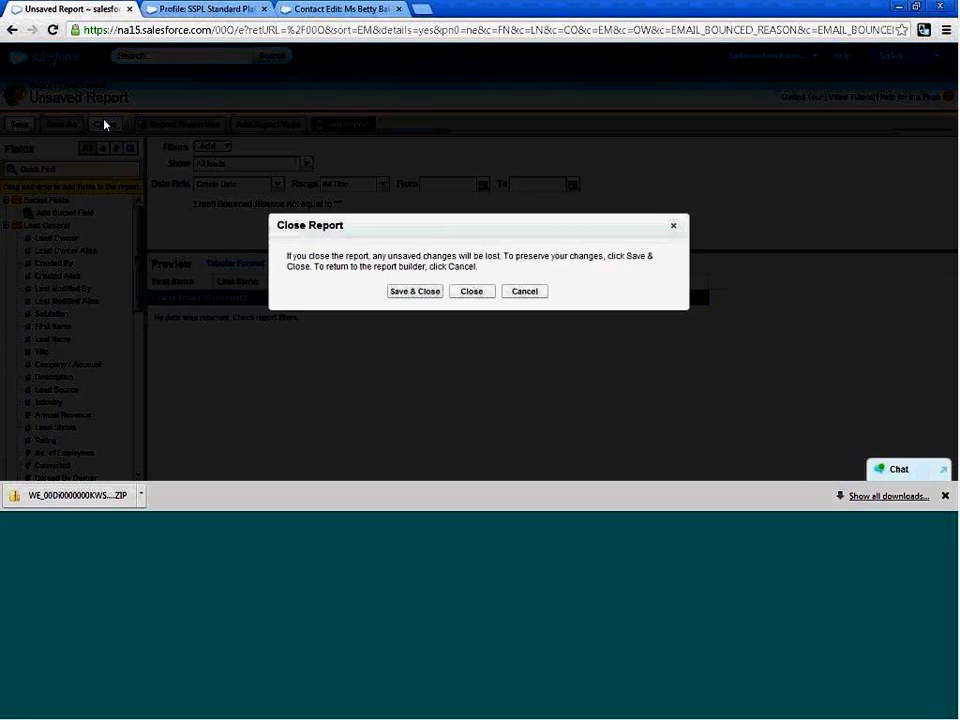
click(461, 296)
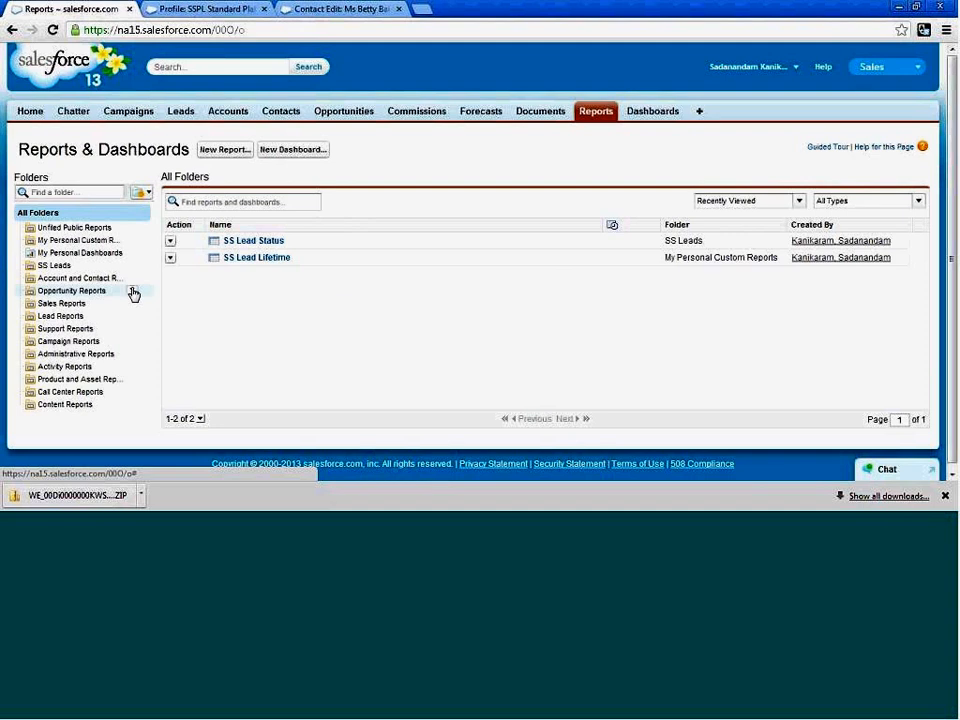
Open the Leads By Source report from the Lead Reports folder and begin saving a copy of it.
click(36, 318)
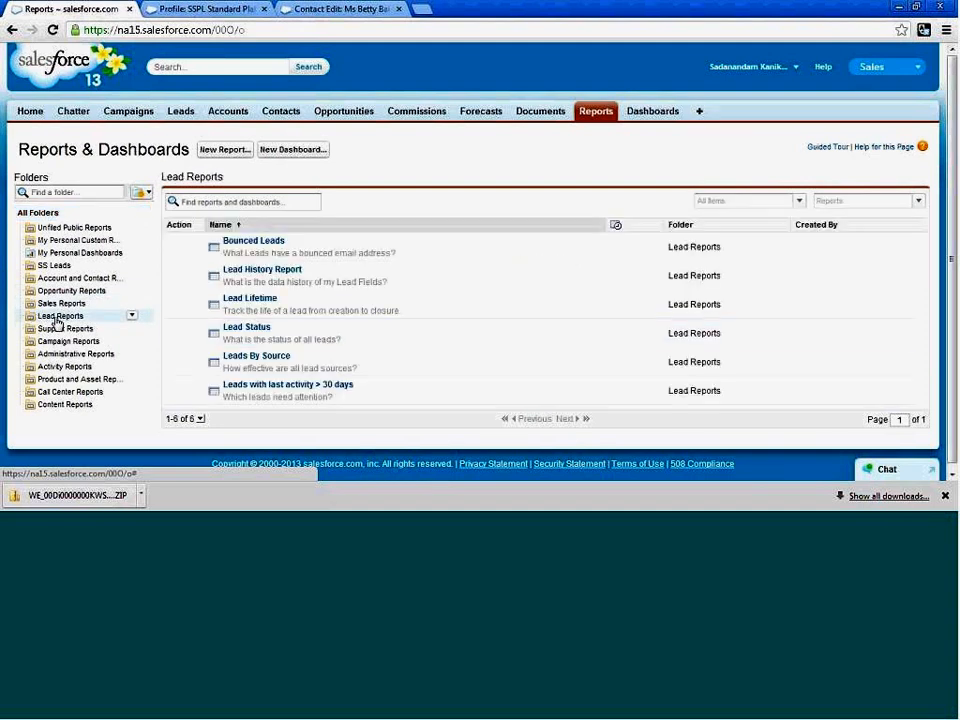
click(273, 357)
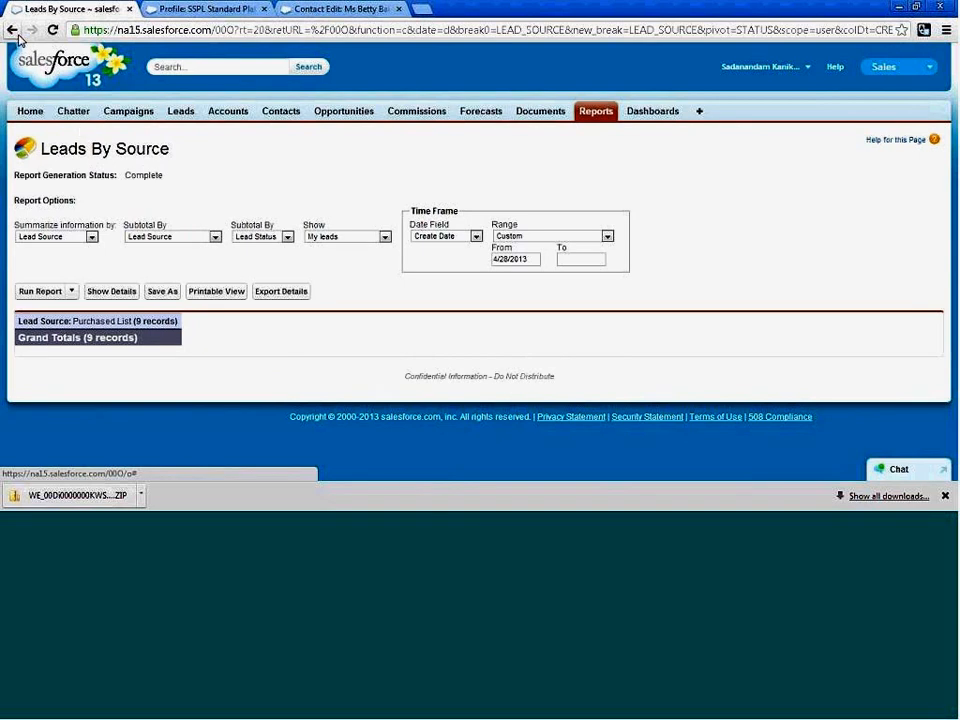
click(162, 291)
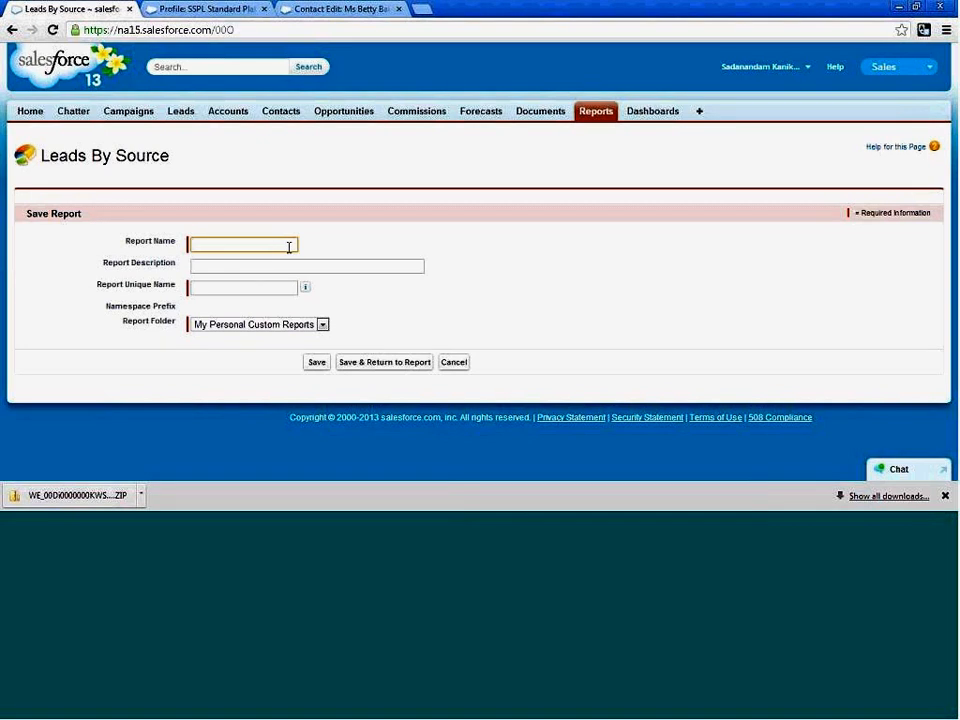
Name the report copy SS Lead by Source and let its unique name fill in as SS_Lead_by_Source.
text(SS Lead)
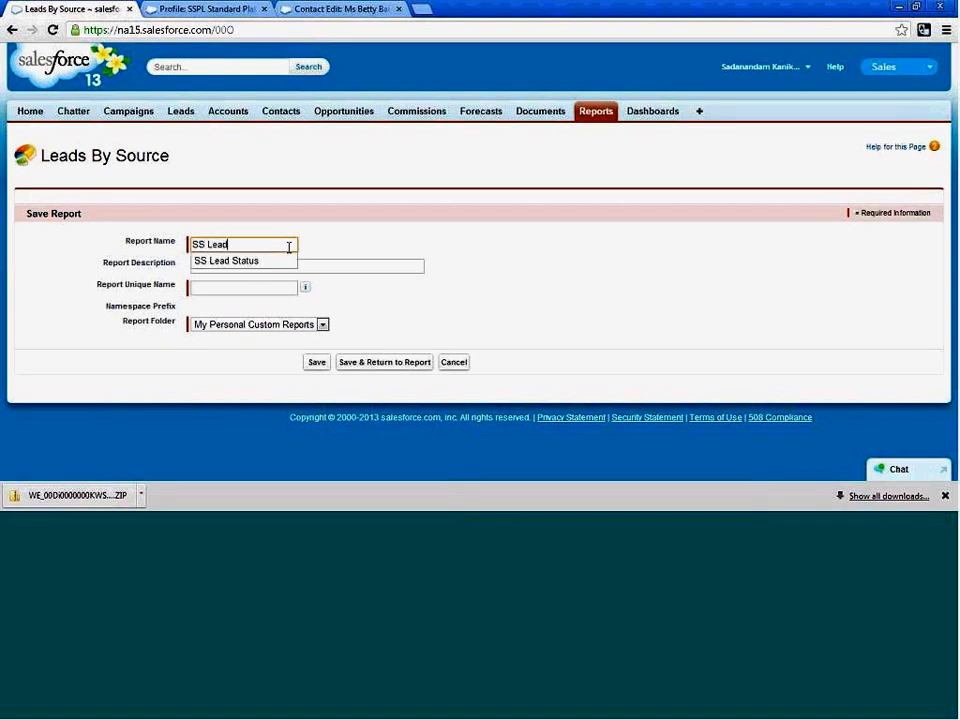
text(s)
key(BackSpace)
text(b)
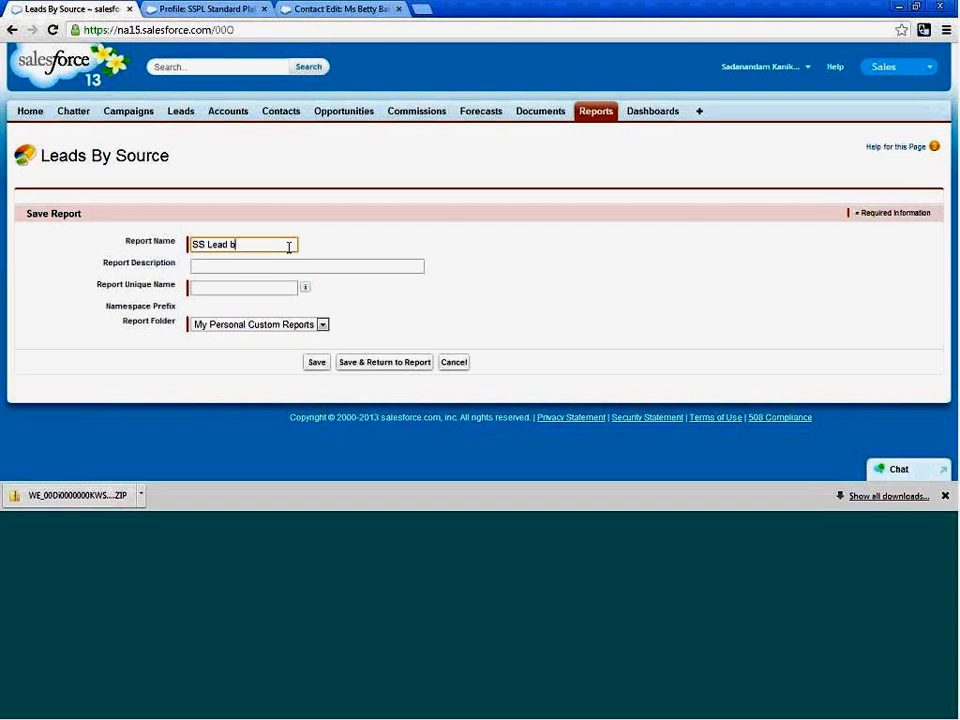
key(BackSpace)
key(BackSpace)
text(b)
key(Tab)
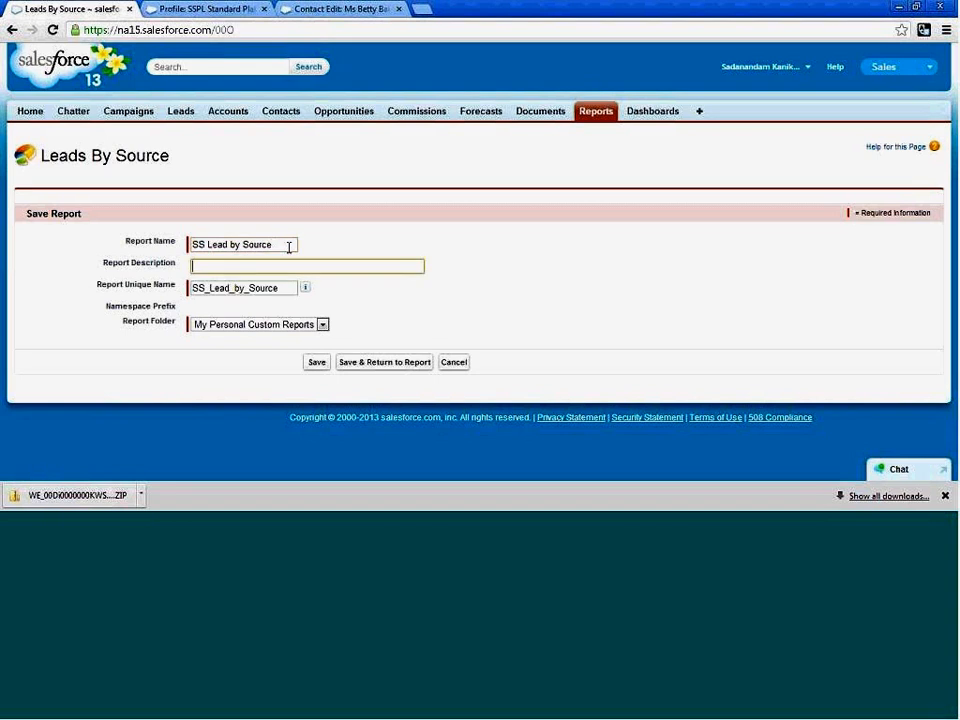
Choose SS Leads as the report folder, save the copy and return to the report.
click(323, 326)
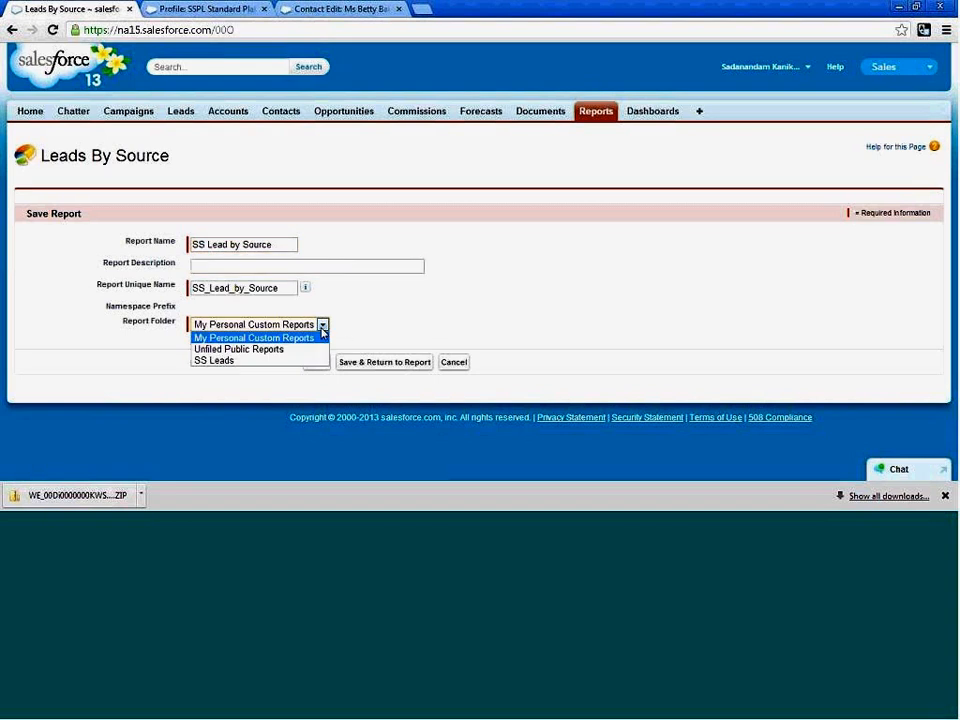
click(282, 358)
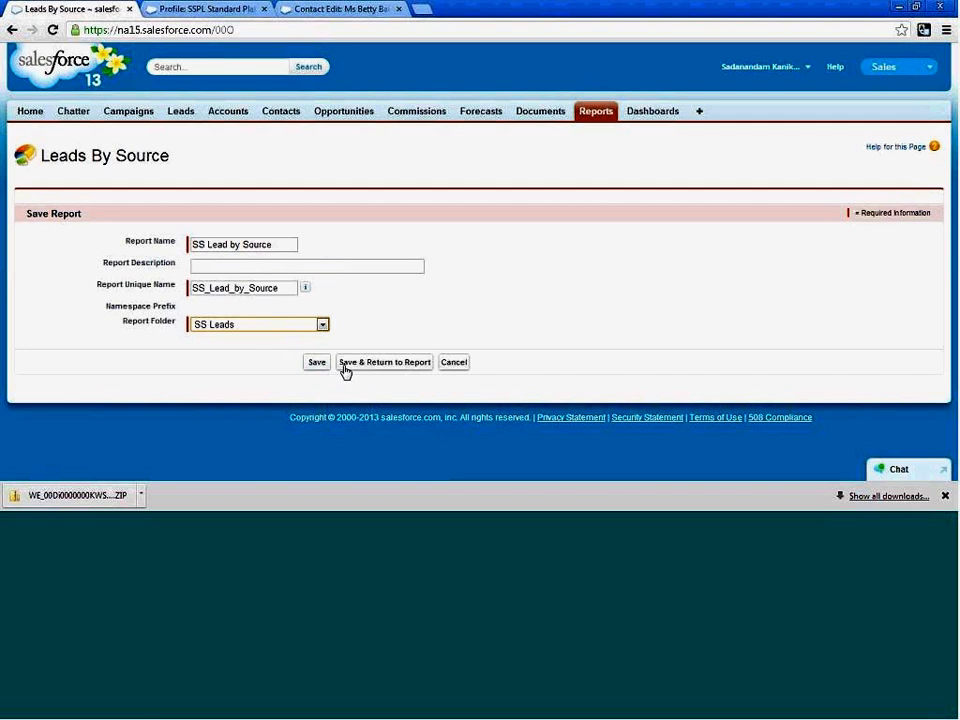
click(348, 368)
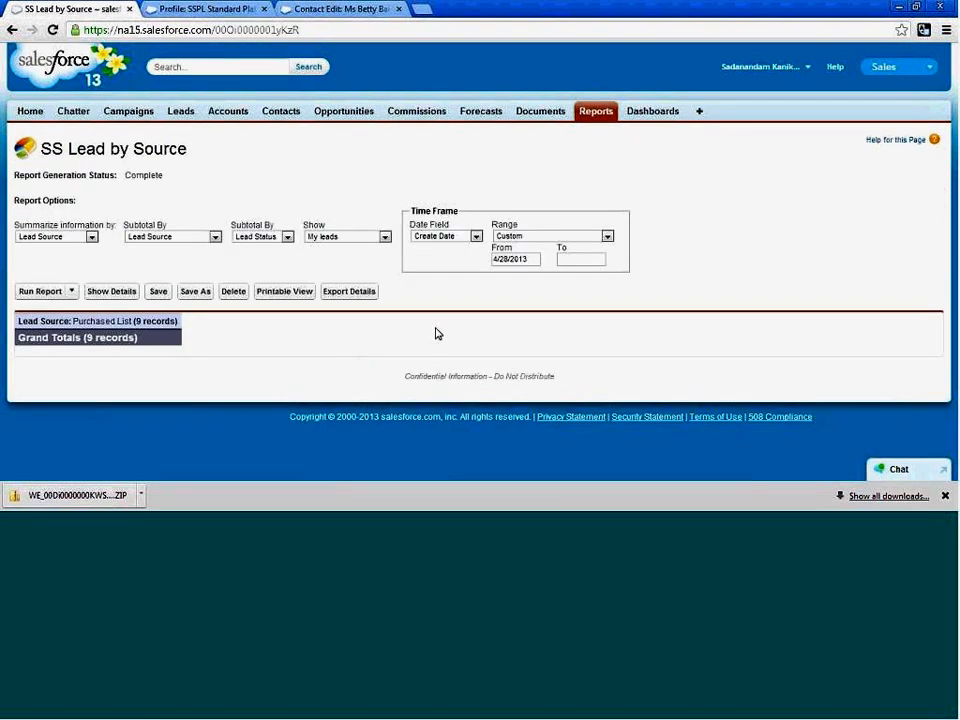
Look at the report types offered for a new report, and return to the Reports & Dashboards overview.
click(73, 292)
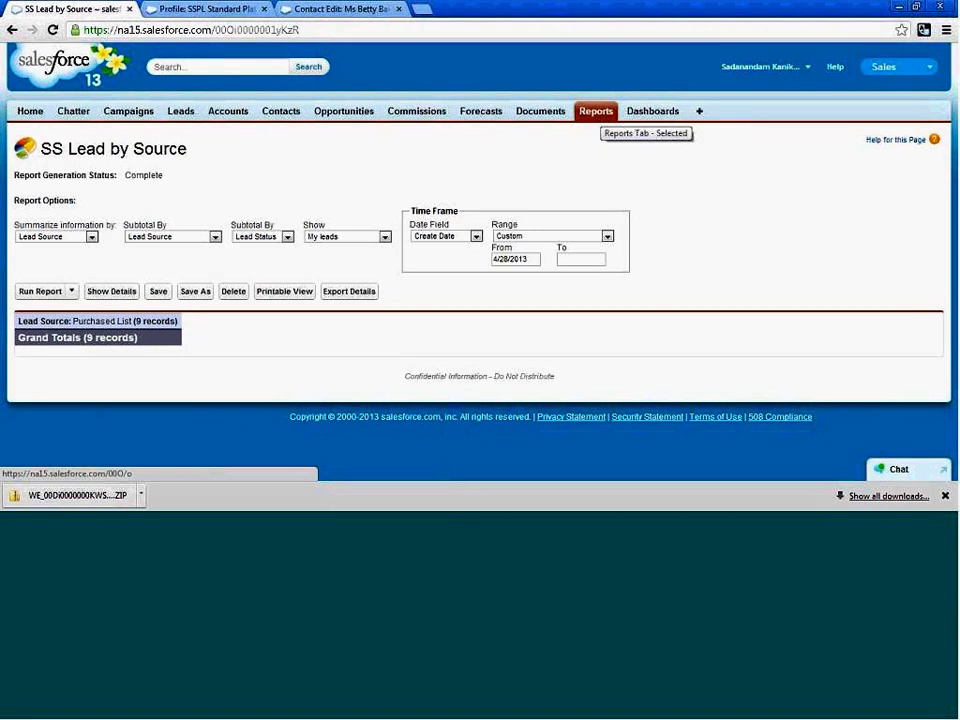
click(592, 115)
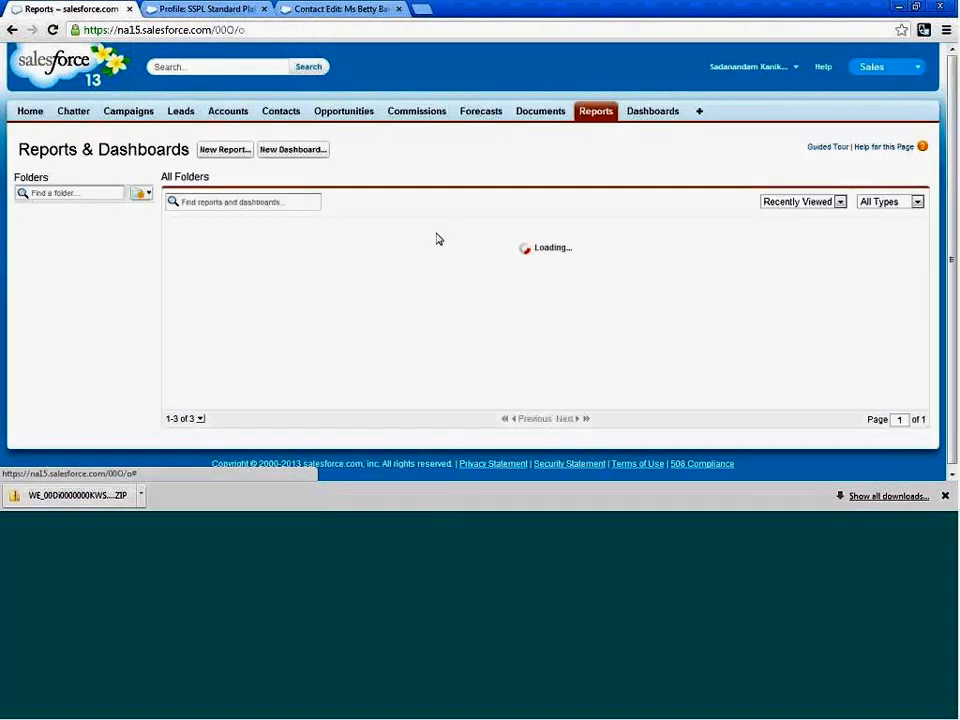
click(226, 151)
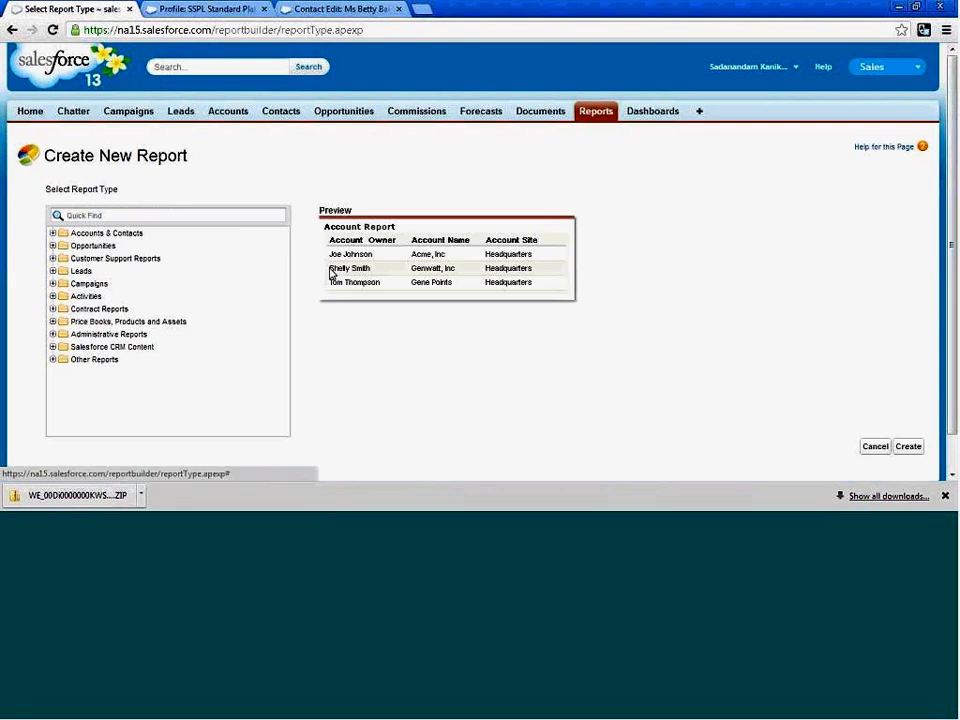
click(587, 117)
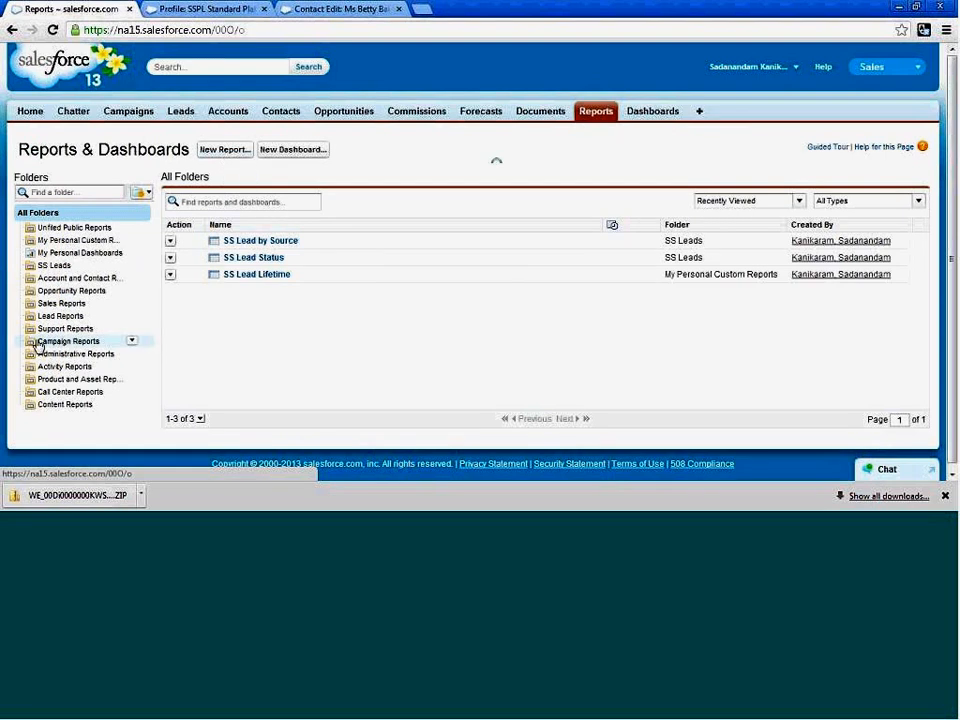
Open the Opportunities by Type report from the Opportunity Reports folder, review its summary, and go back to the folder list.
click(58, 292)
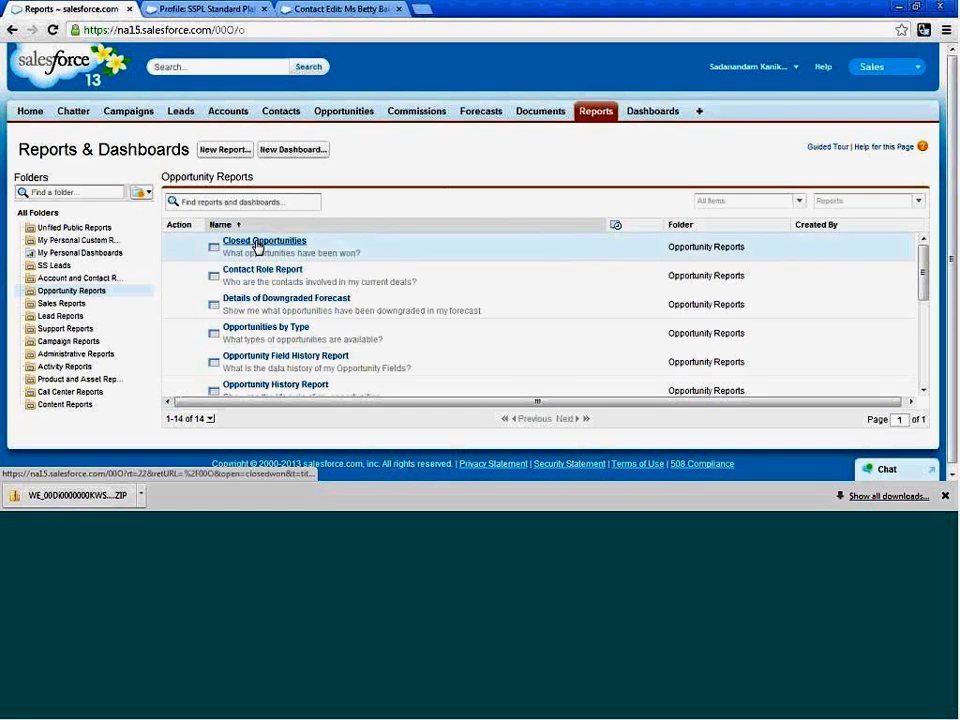
click(257, 332)
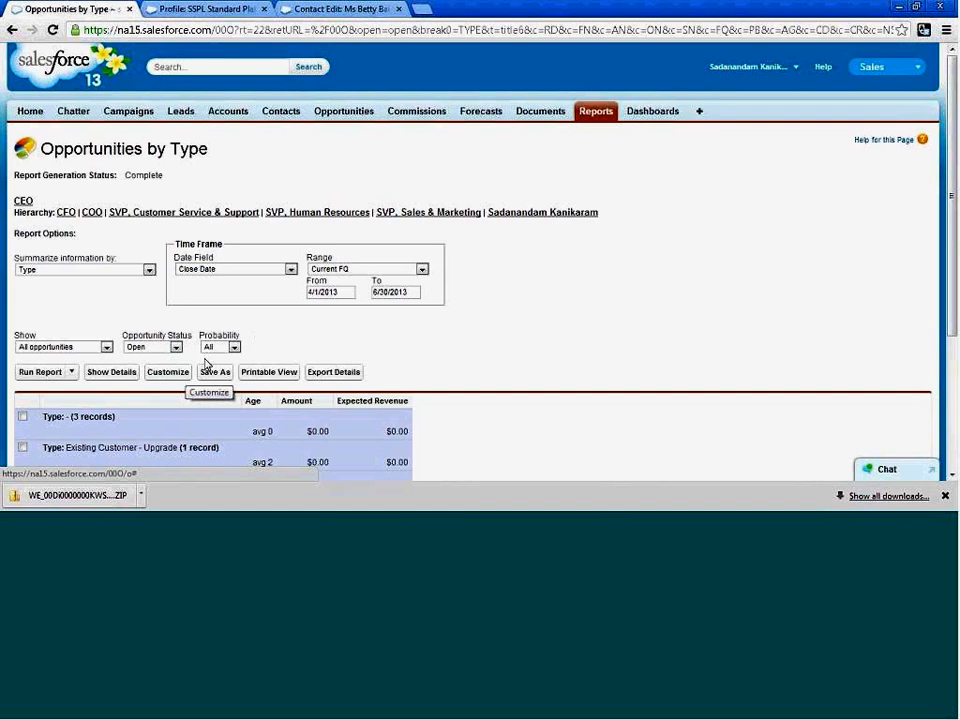
scroll(560, 340, down, 2)
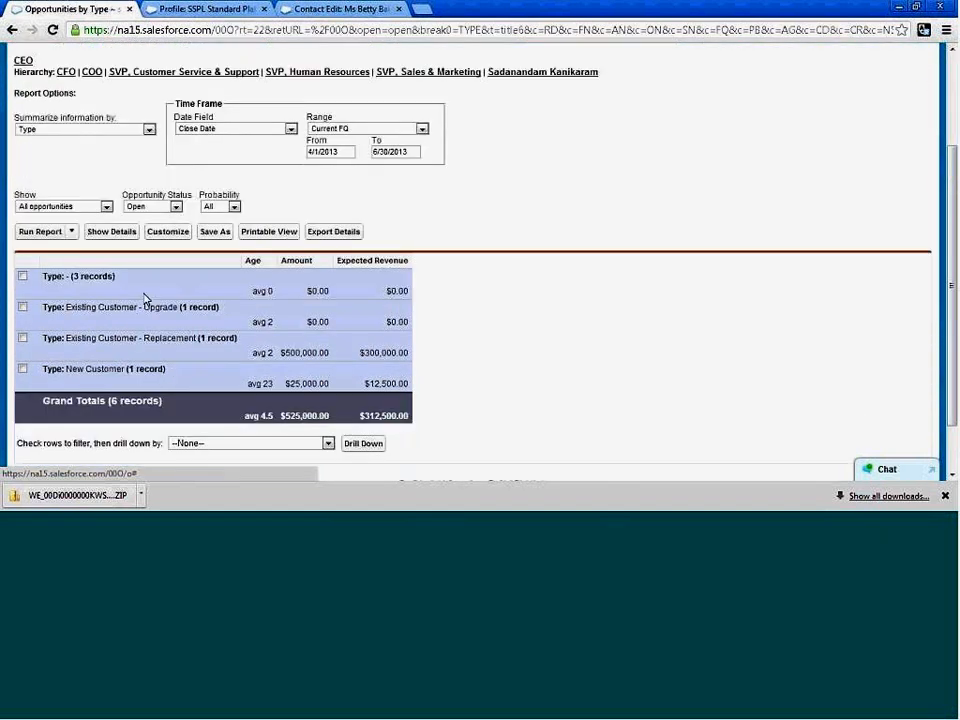
scroll(342, 292, up, 2)
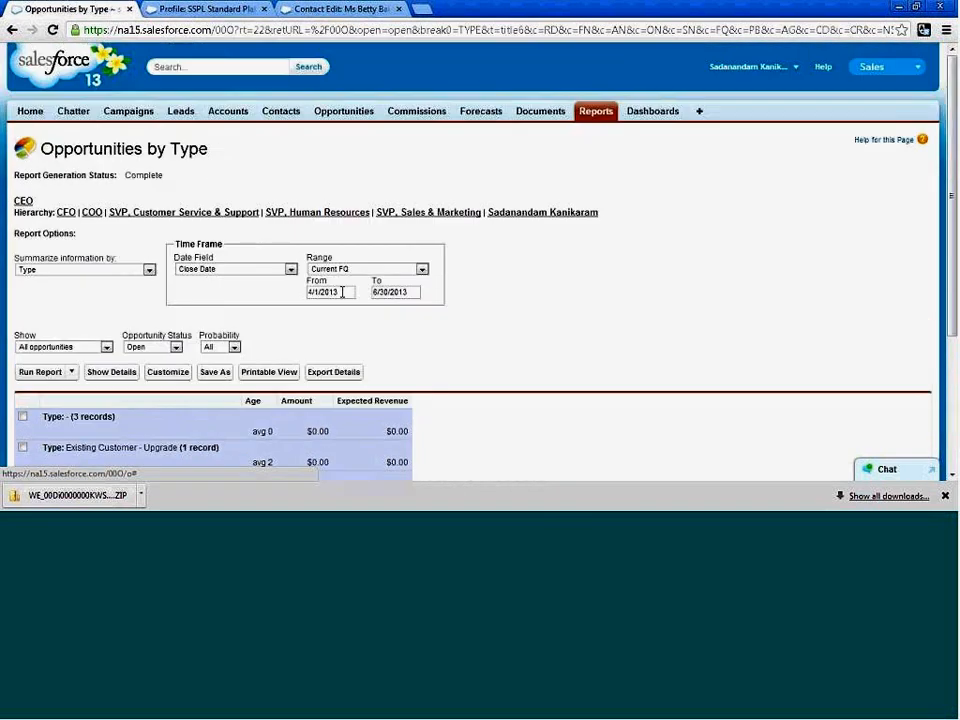
click(13, 31)
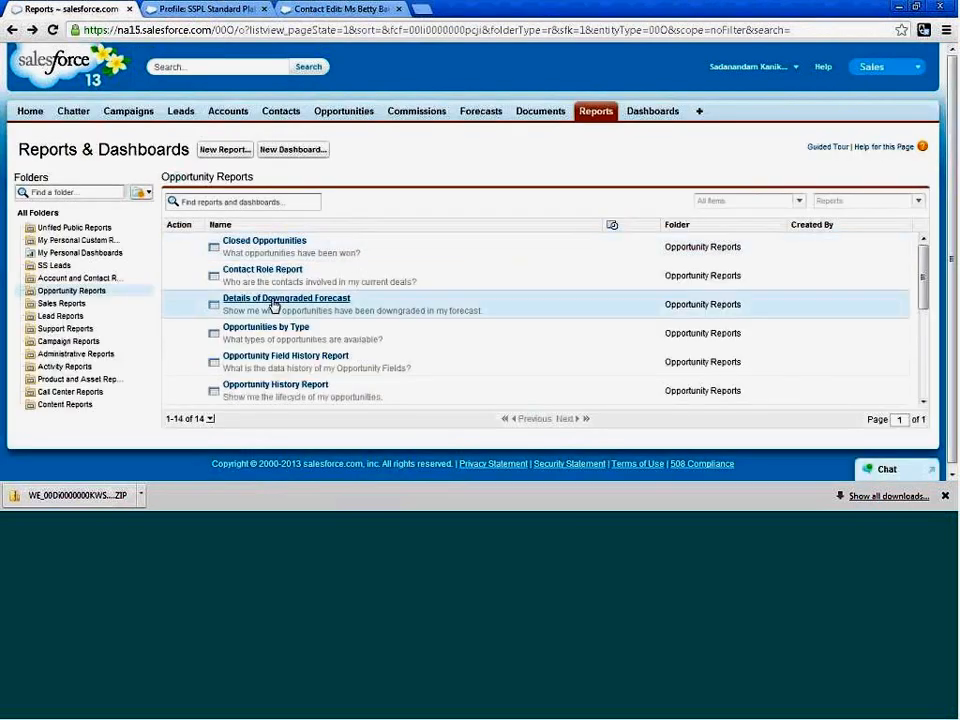
Open the SS Leads folder, view its SS Lead by Source report, and go back to the folder.
click(60, 266)
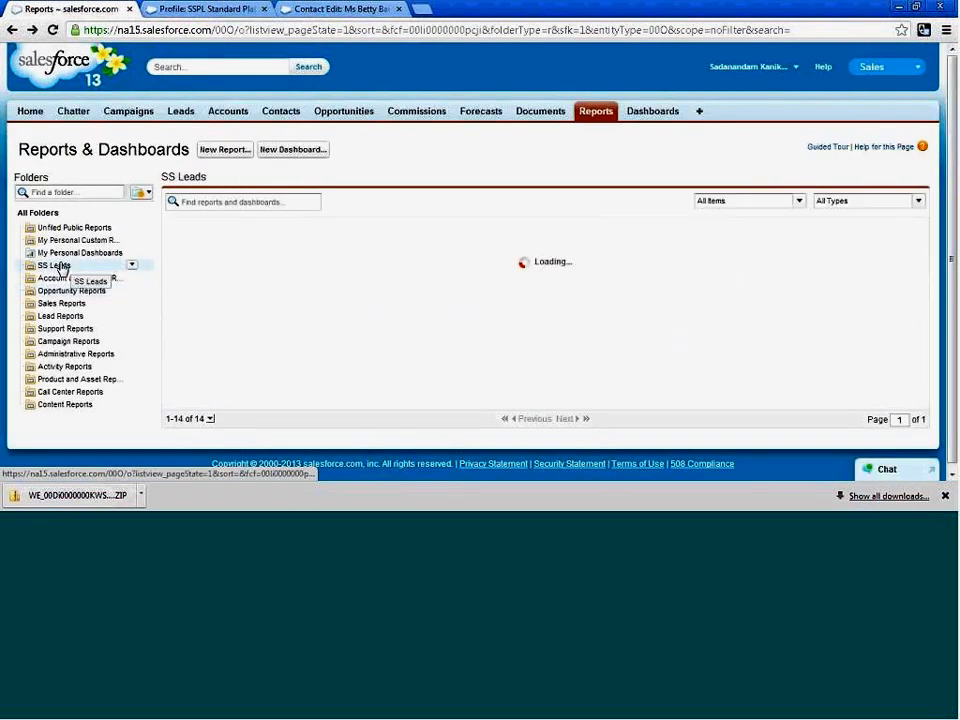
click(253, 241)
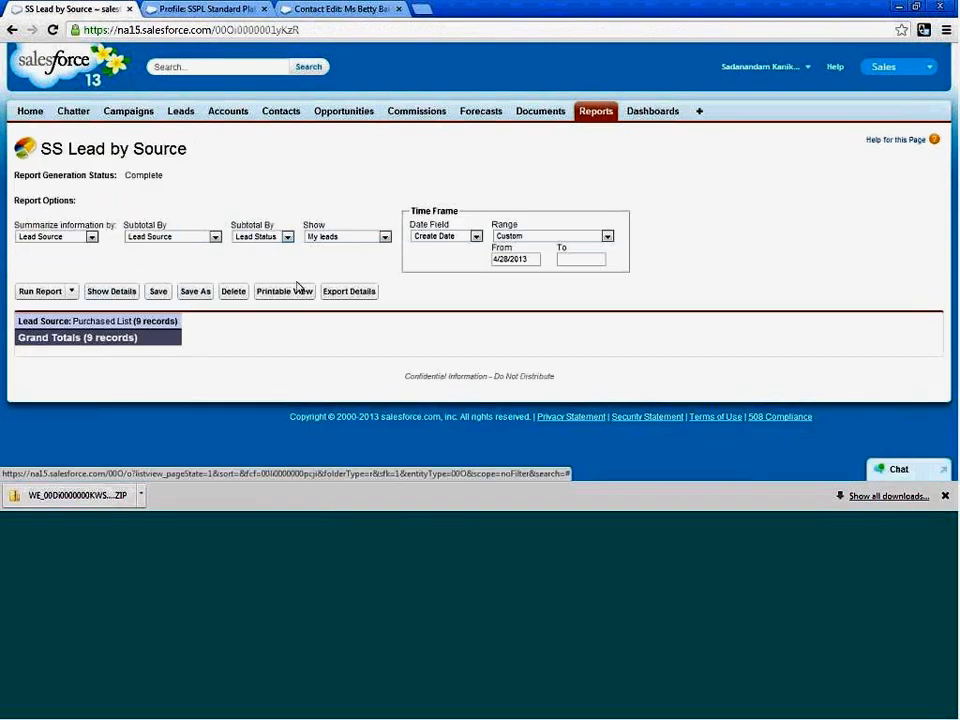
click(12, 29)
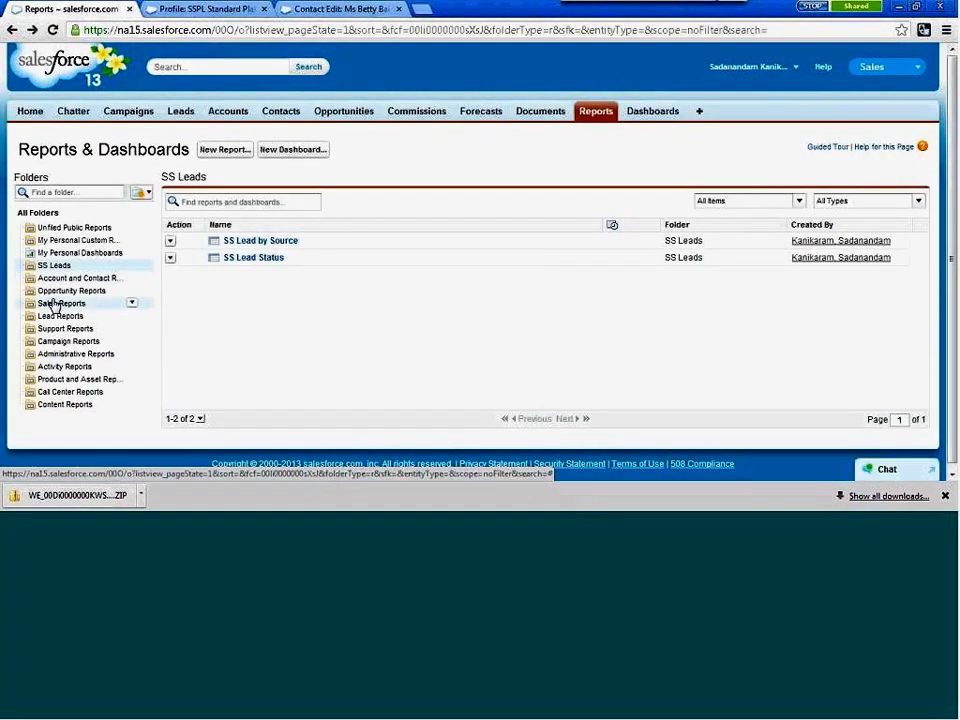
Open the SS Leads folder for editing and set its public folder access to Read/Write.
click(133, 267)
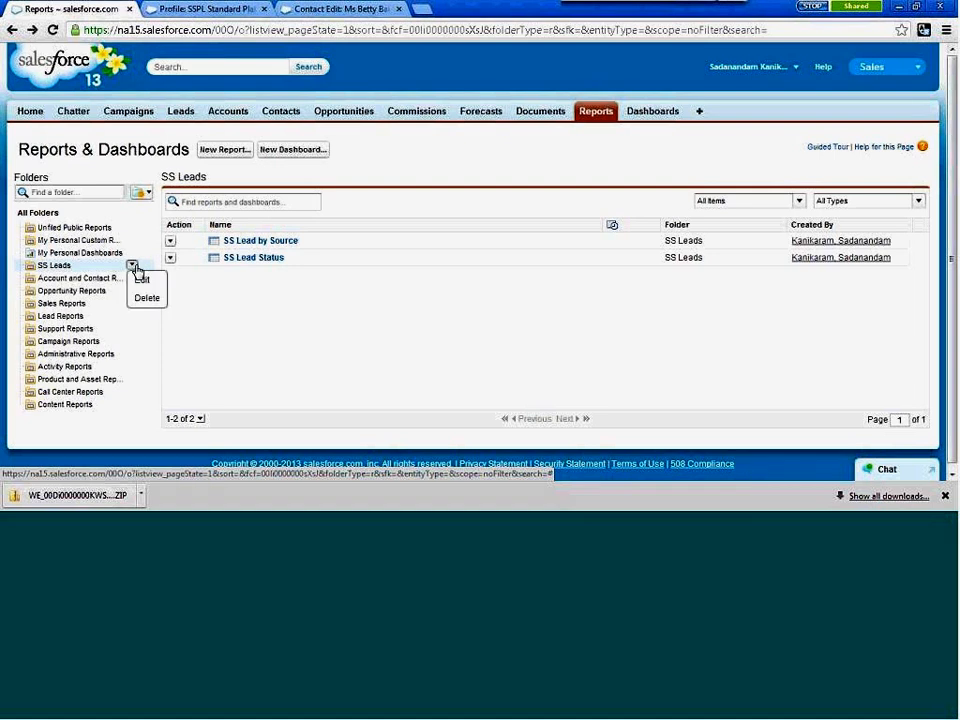
click(146, 284)
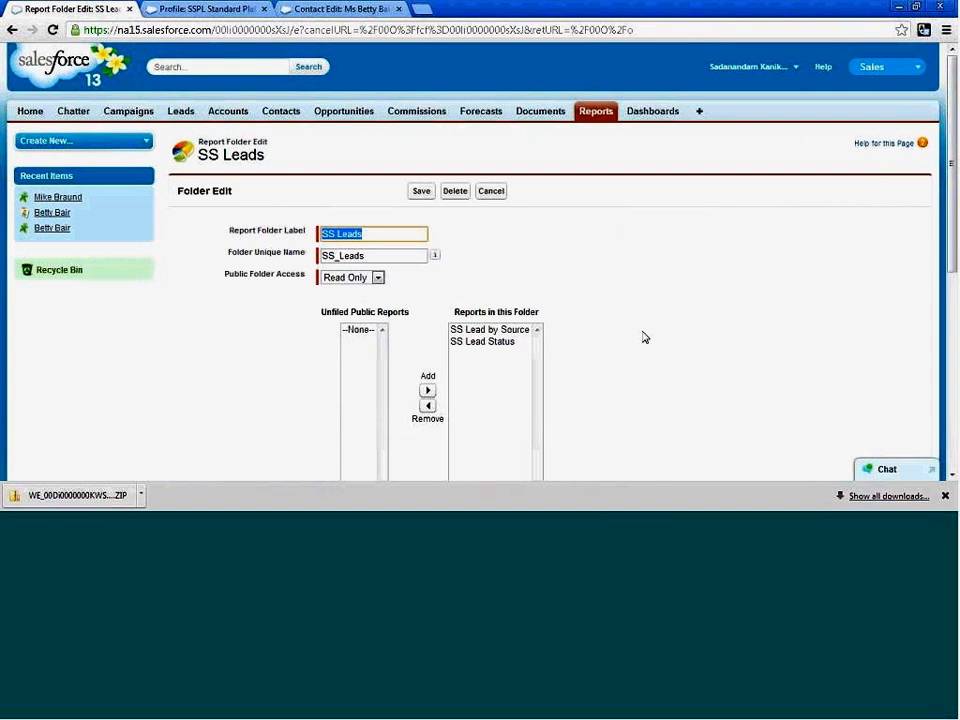
click(376, 279)
click(350, 302)
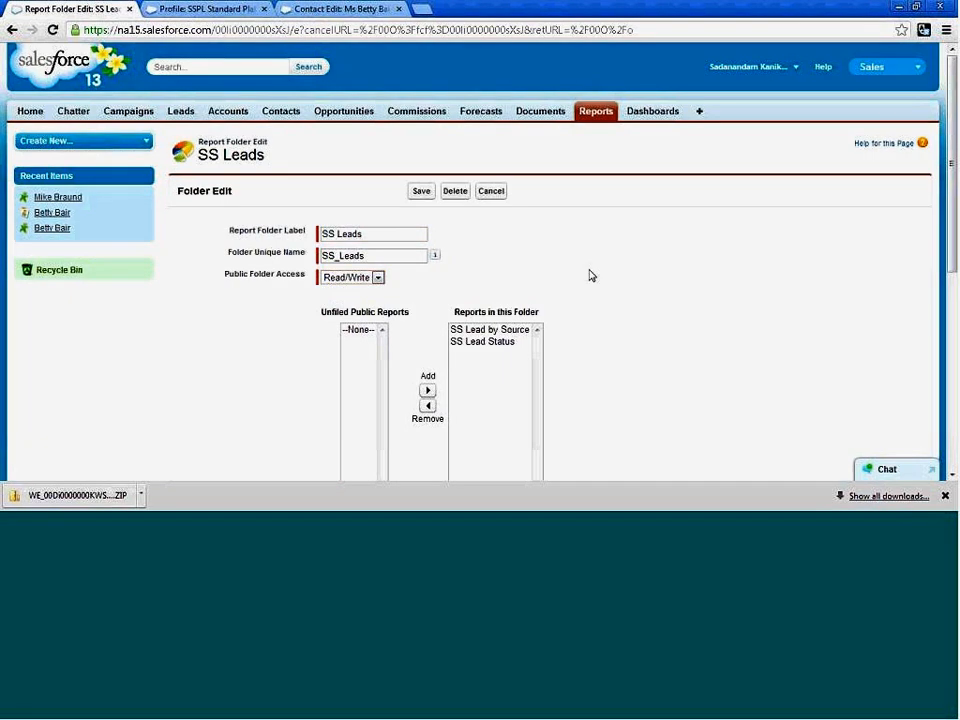
Make the SS Leads folder accessible by all users, including portal users, and save the folder.
scroll(598, 282, down, 2)
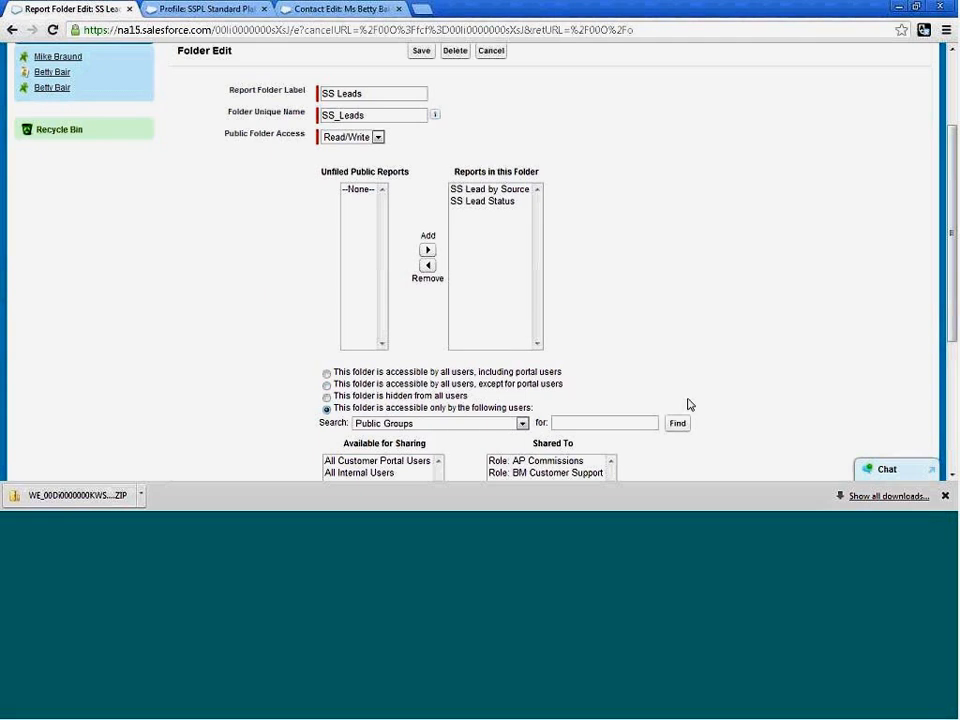
scroll(546, 435, down, 1)
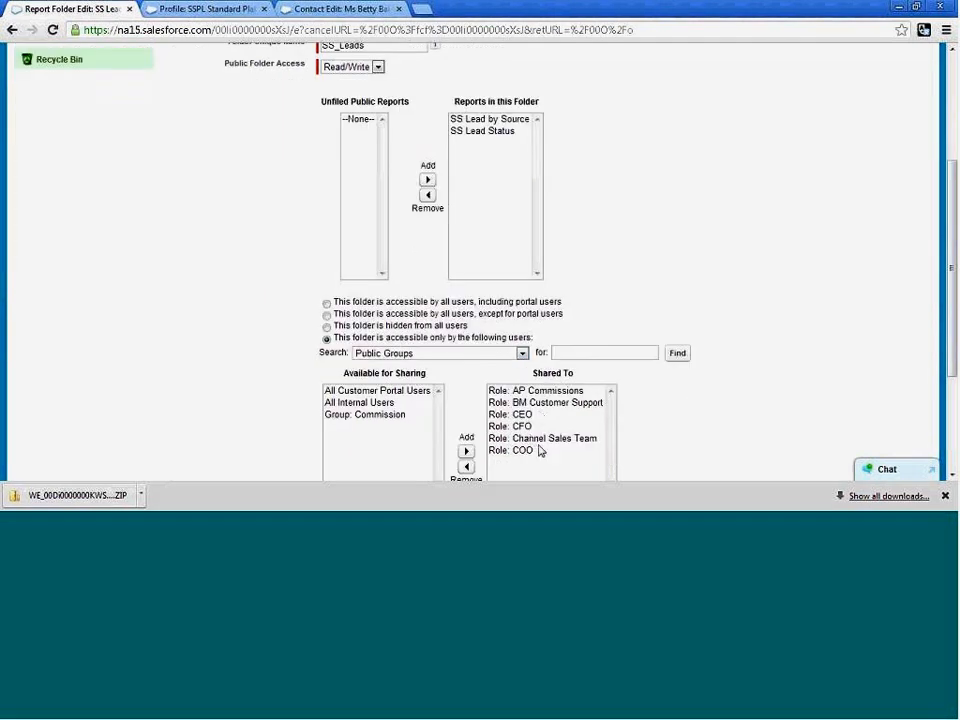
click(327, 302)
scroll(589, 259, down, 3)
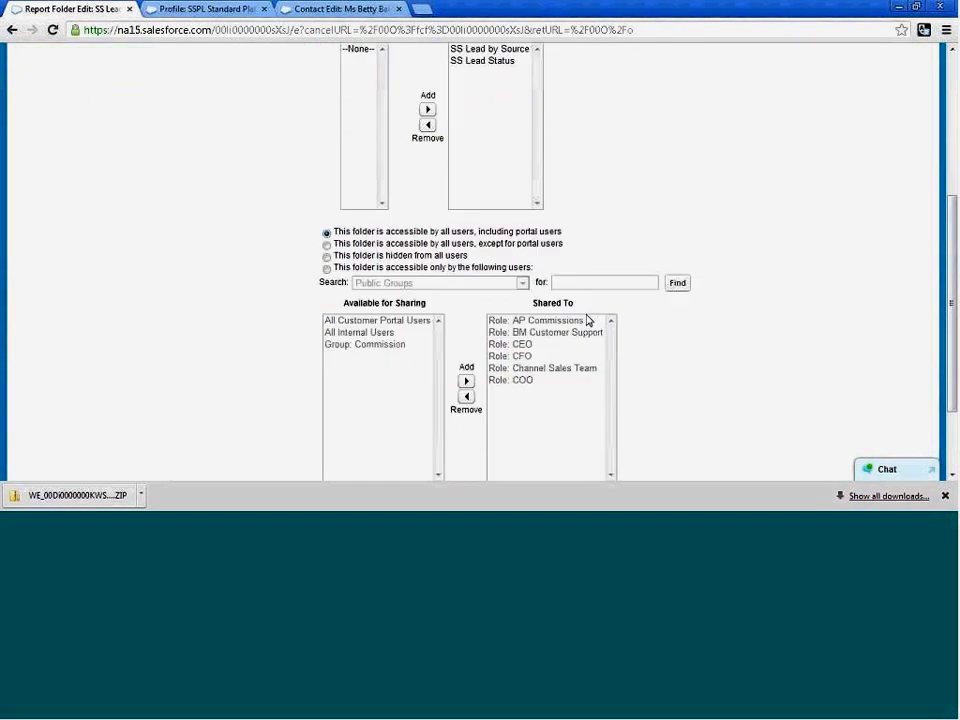
click(420, 410)
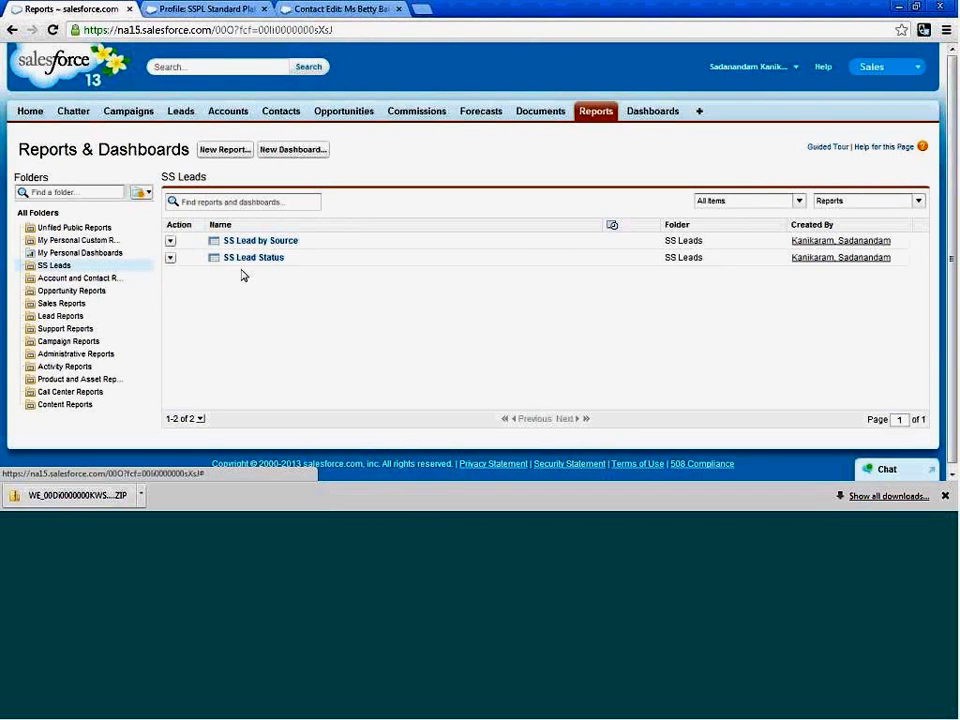
View the SS Lead by Source report again, and review the SS Leads folder's access and sharing settings before saving the folder.
click(262, 244)
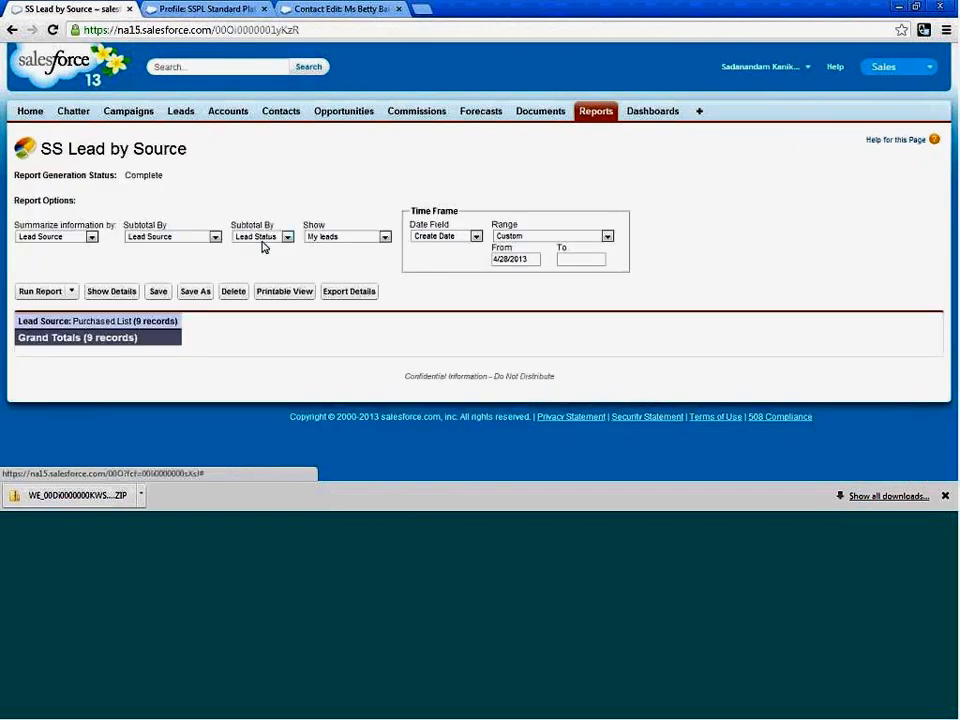
click(13, 30)
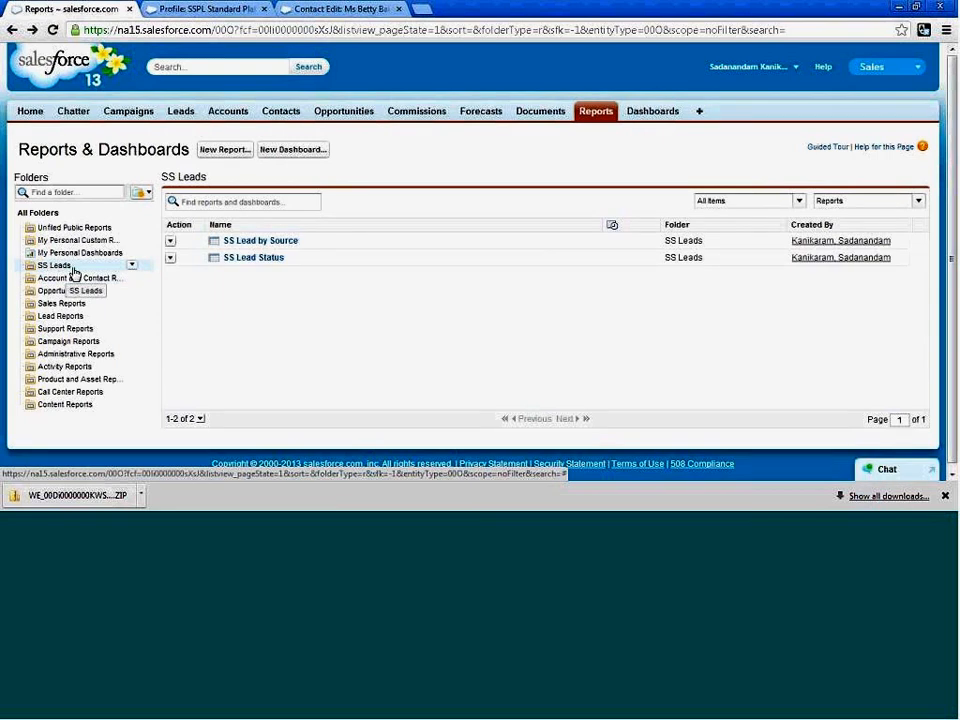
click(131, 266)
click(141, 283)
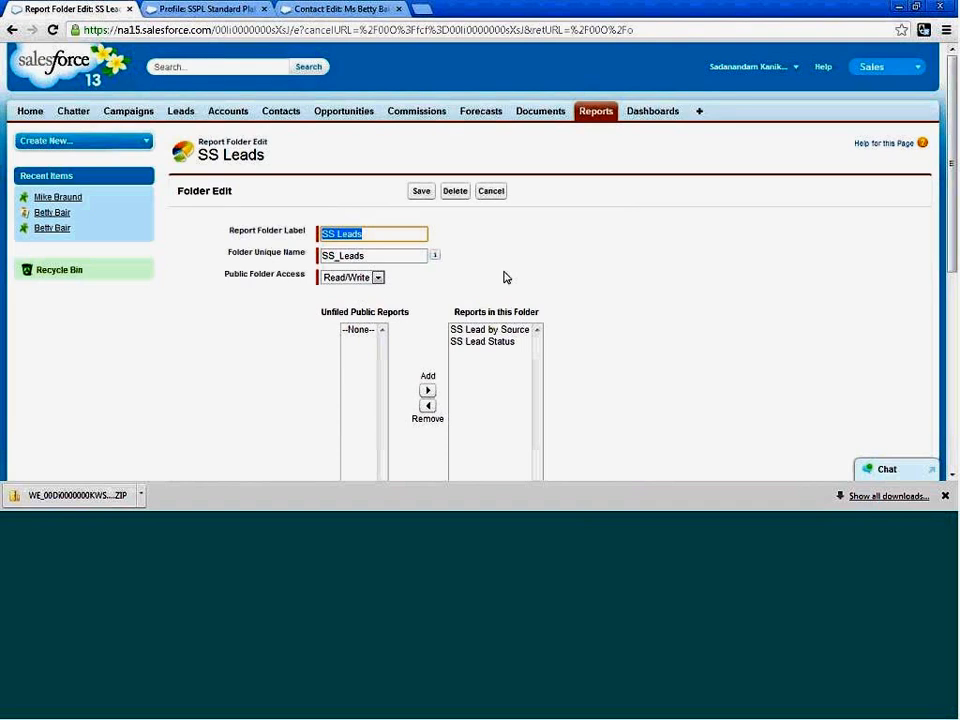
scroll(596, 330, down, 1)
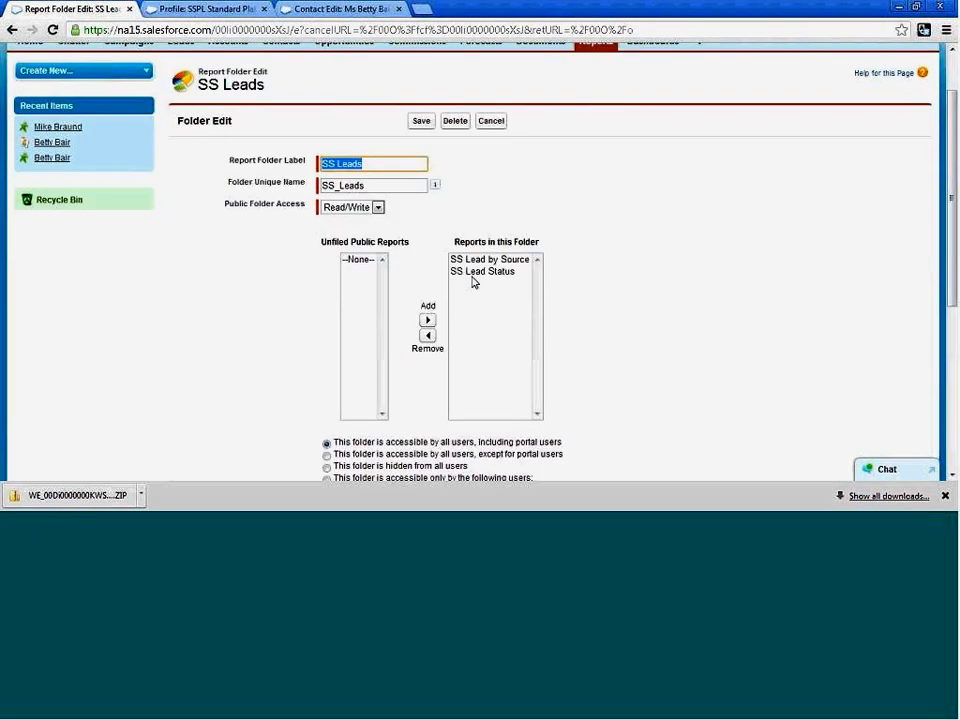
scroll(560, 300, down, 2)
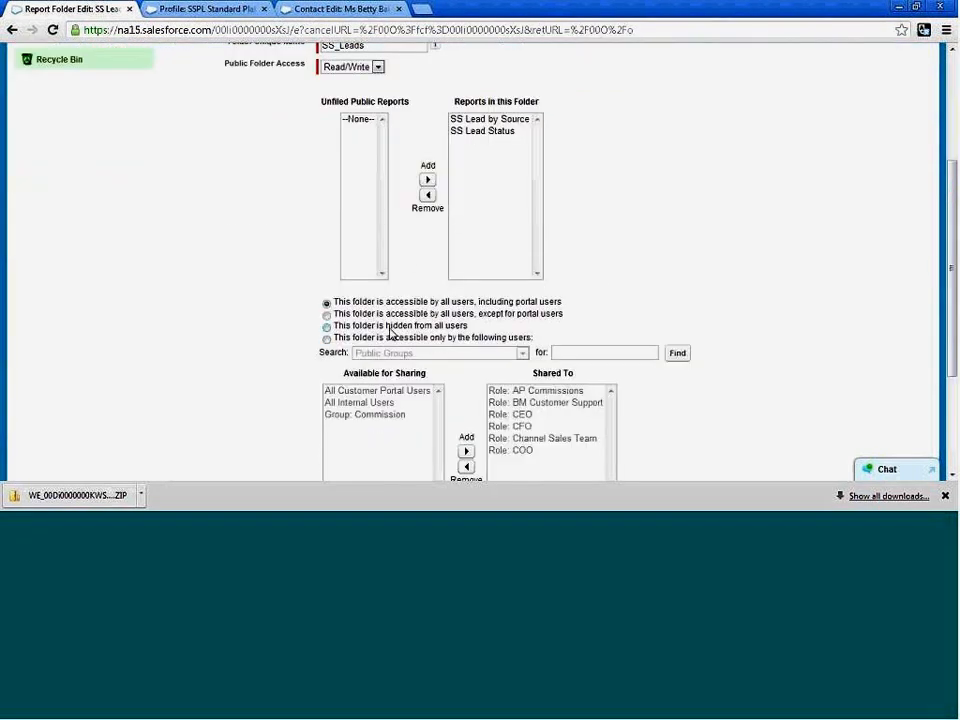
scroll(600, 315, down, 2)
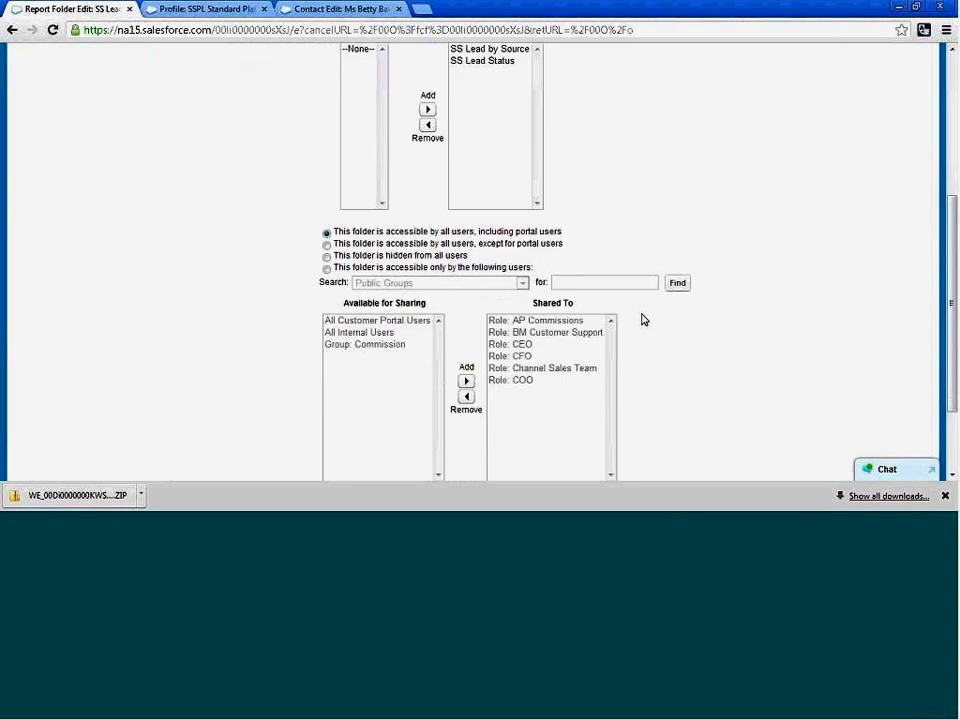
click(424, 454)
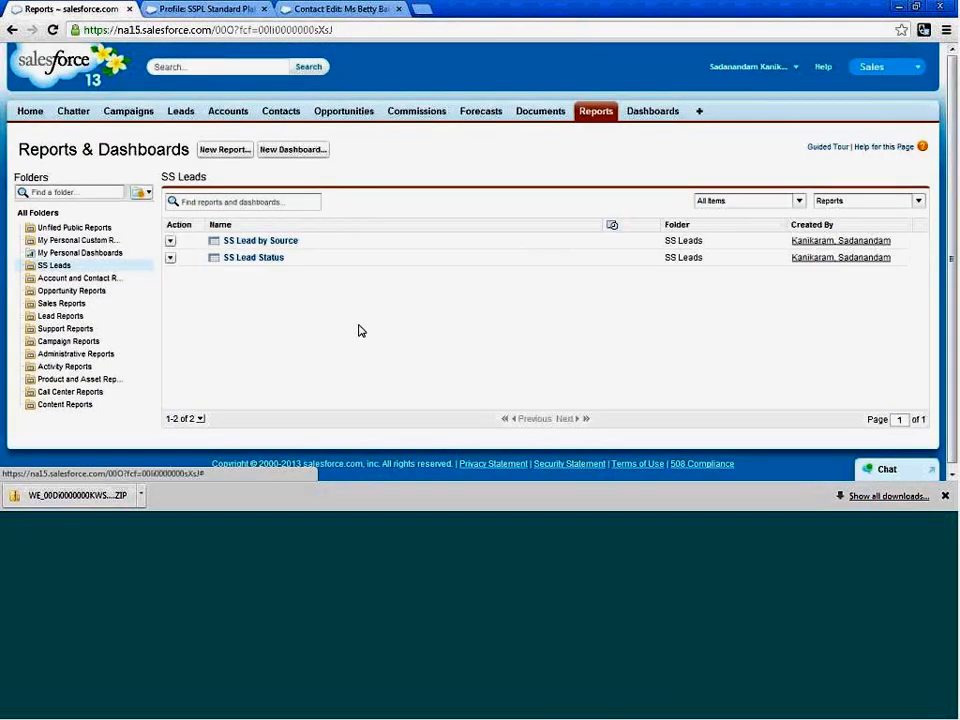
Check the actions available for SS Lead Status, view that report, and go back to the SS Leads folder.
click(171, 259)
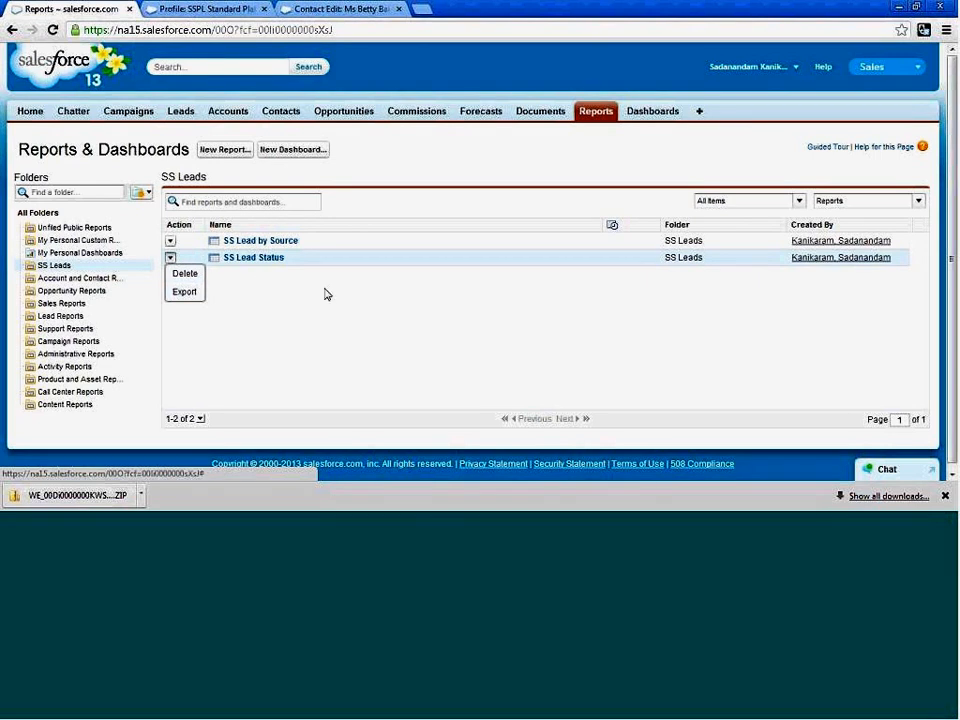
click(242, 261)
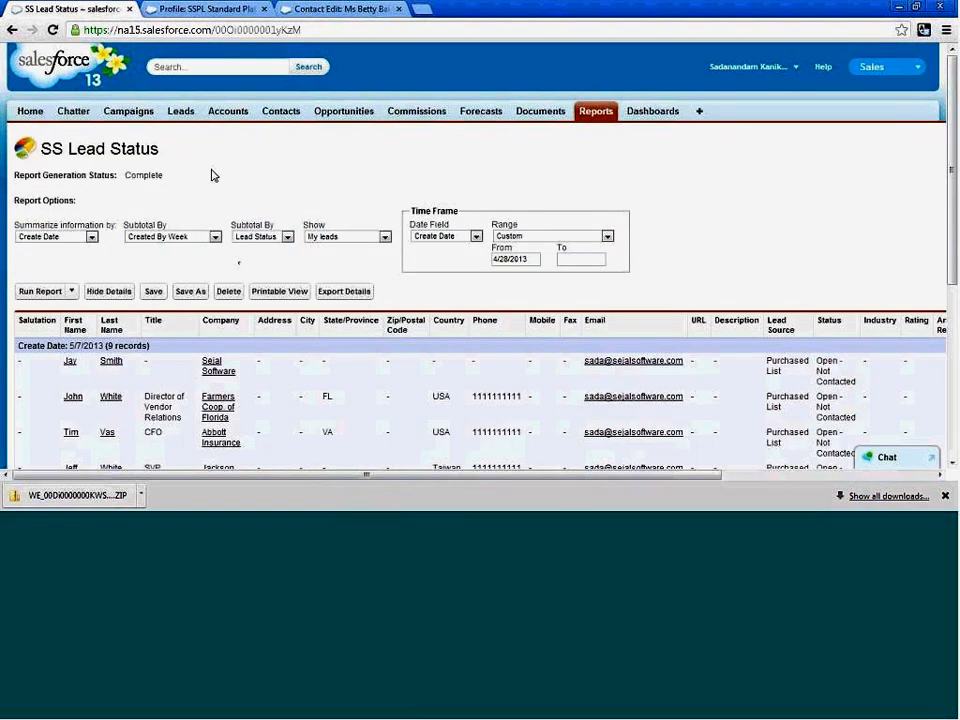
click(13, 30)
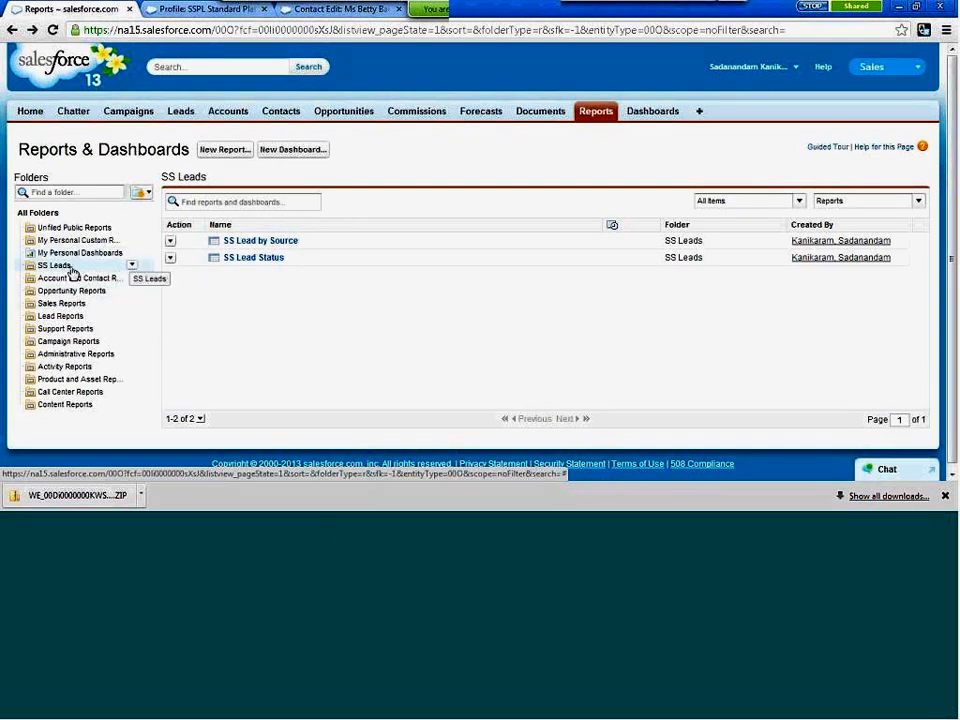
Create a new report using the Leads report type from the Leads category.
click(225, 151)
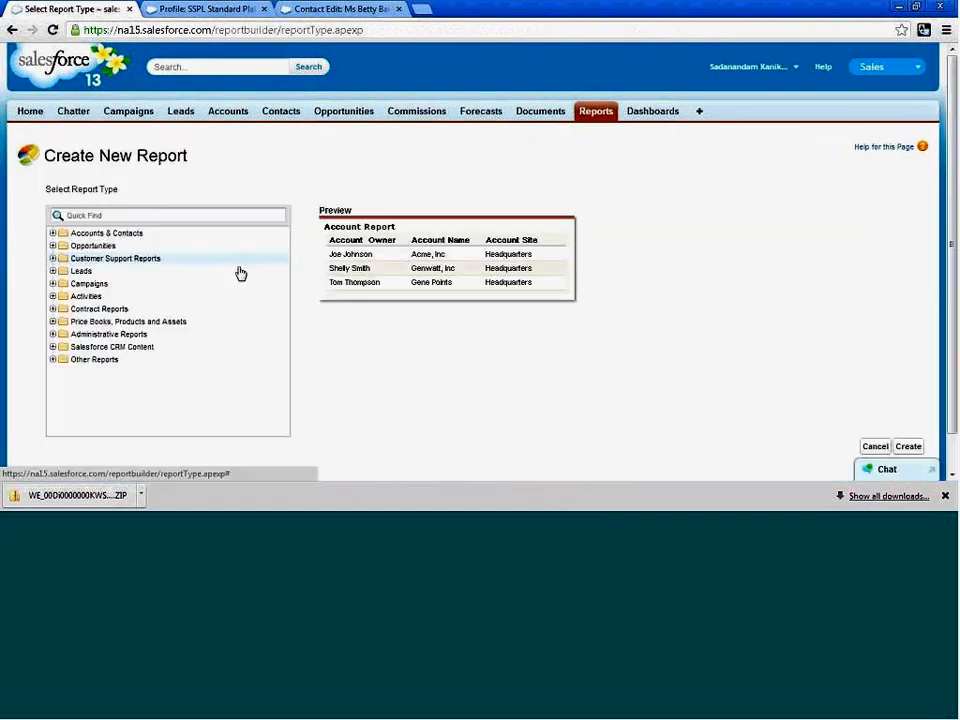
click(52, 271)
click(80, 284)
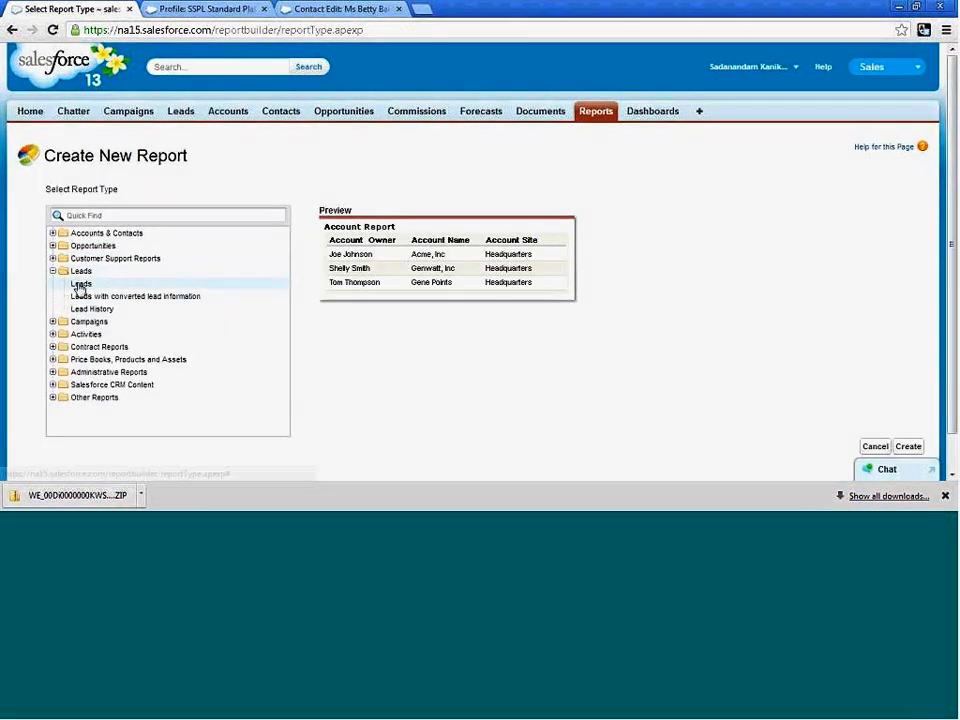
click(910, 448)
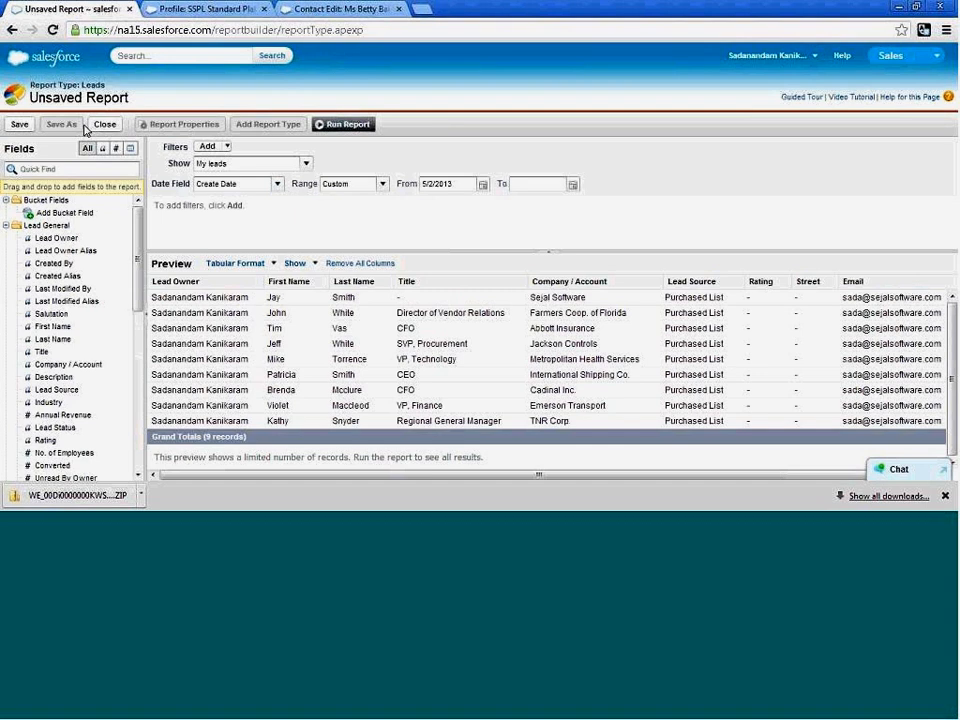
Save the report as All Leads in the SS Leads folder and run it.
click(20, 125)
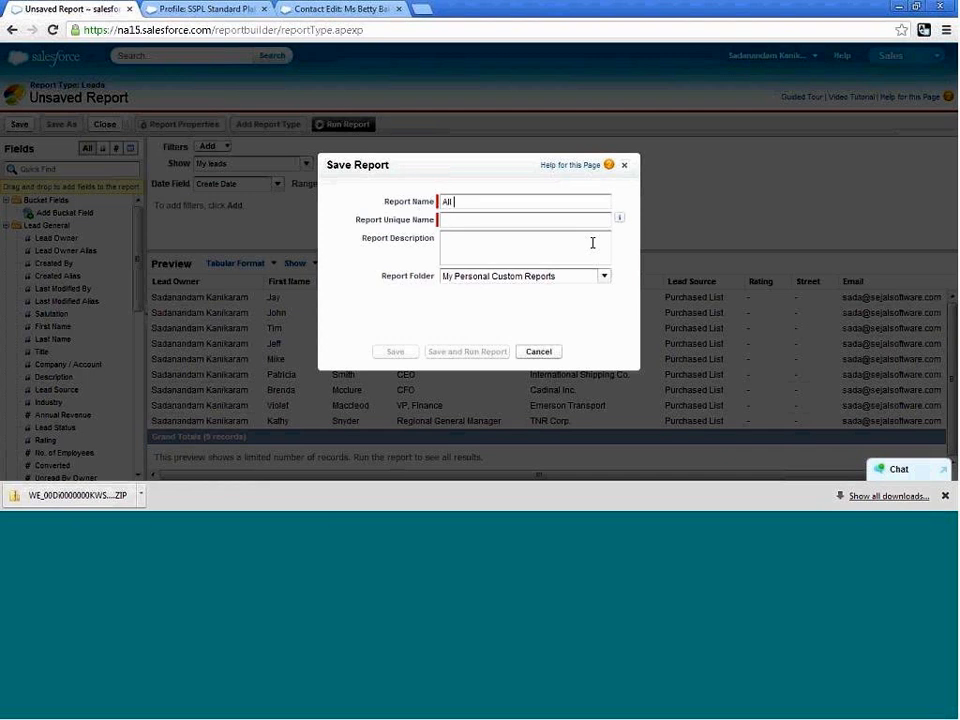
text(All Leads)
click(592, 243)
click(603, 277)
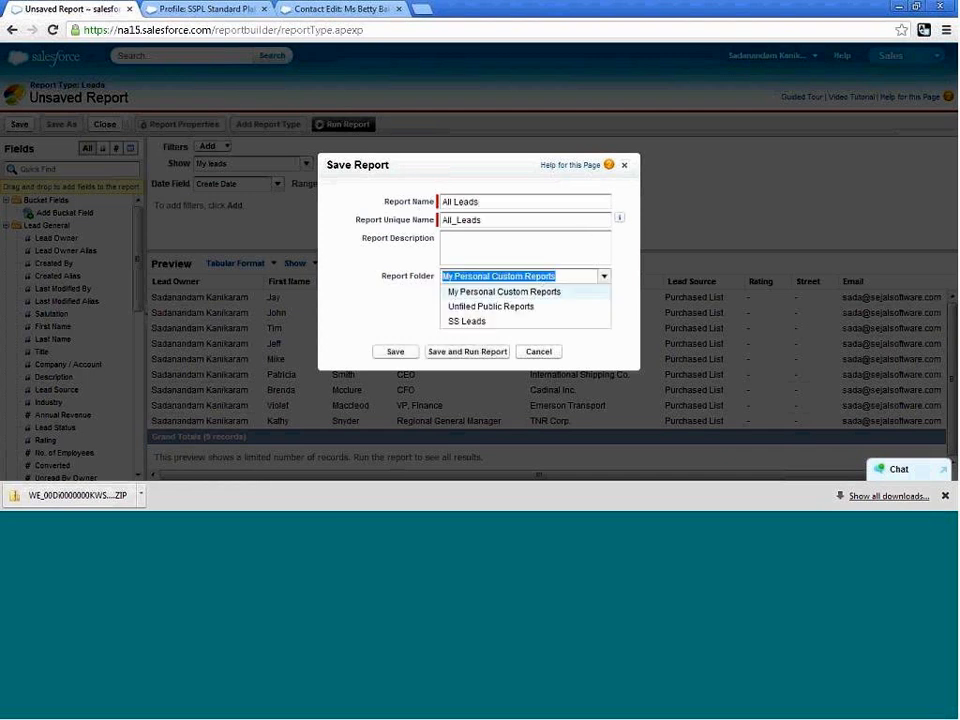
click(489, 322)
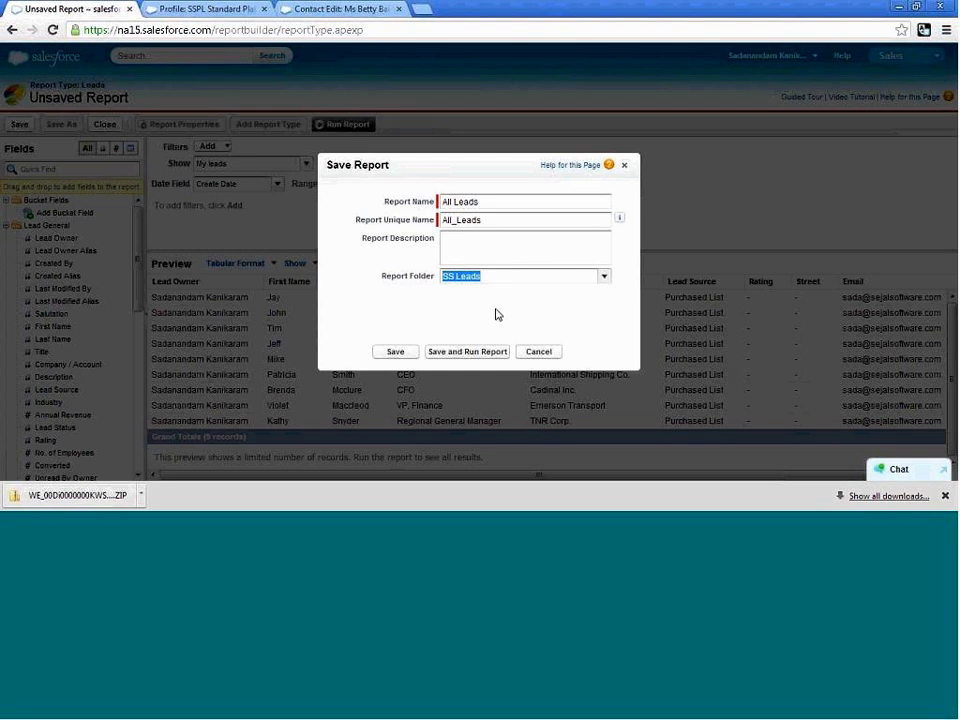
click(470, 355)
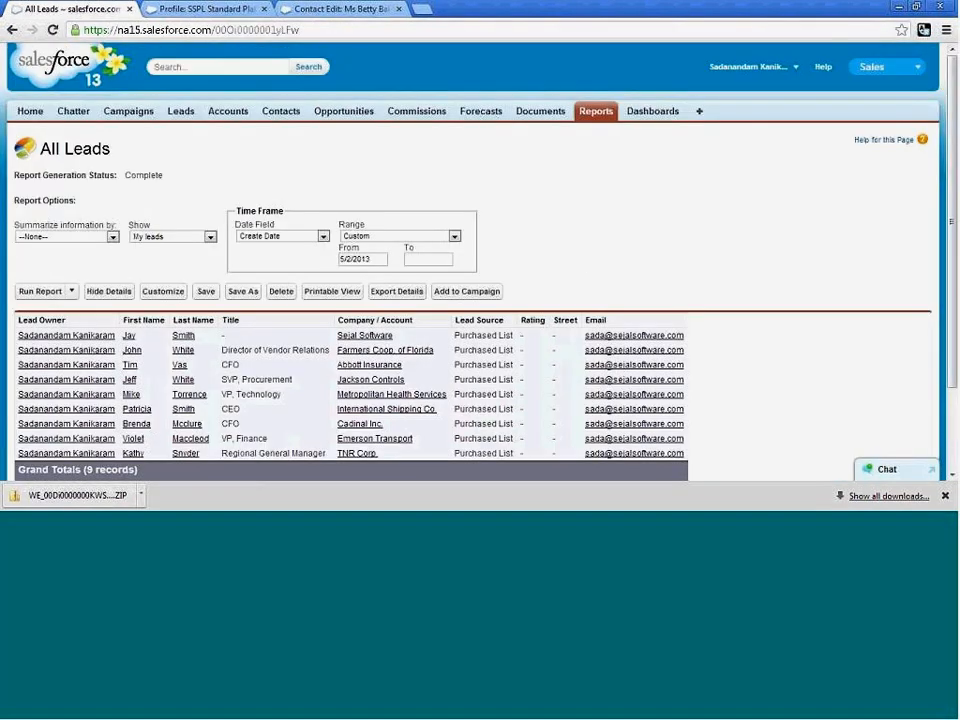
View the Contact Role Report and the Closed Opportunities report in the Opportunity Reports folder.
click(594, 111)
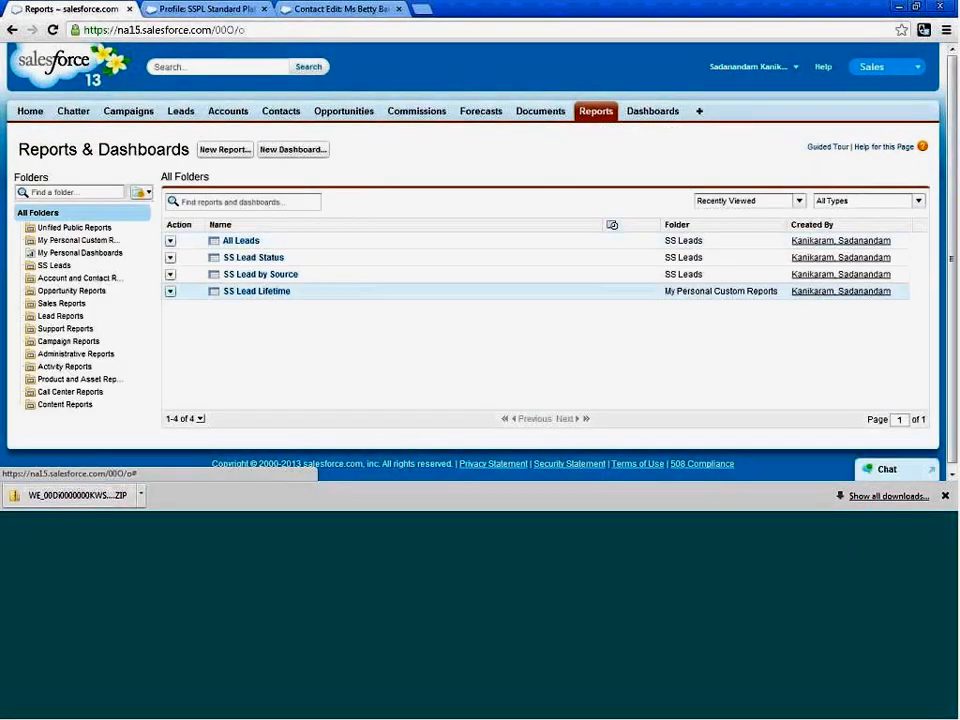
click(72, 291)
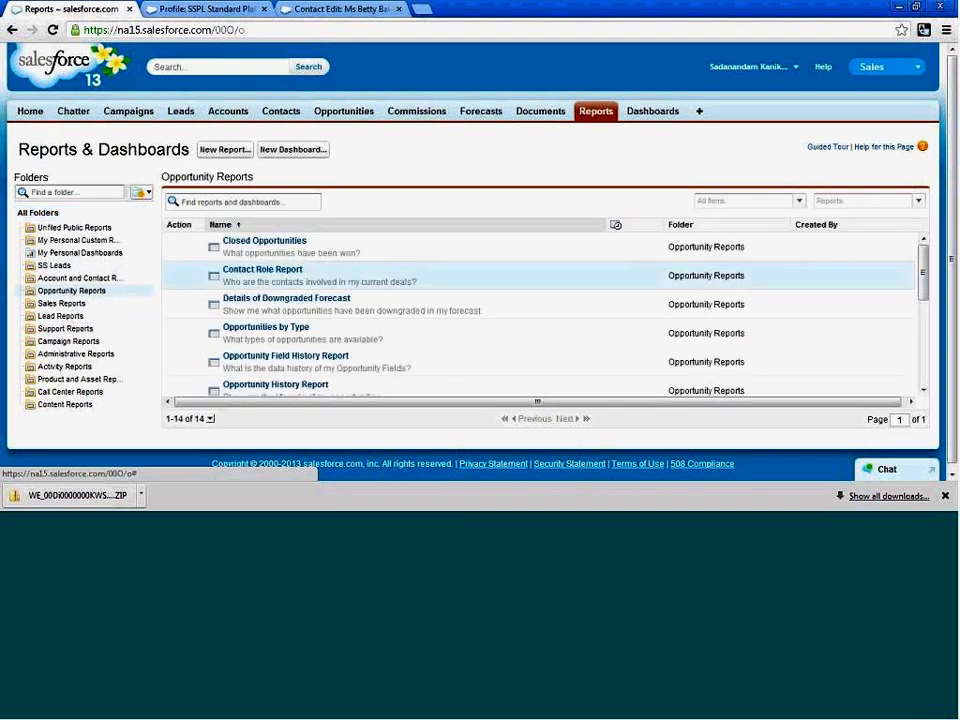
click(262, 271)
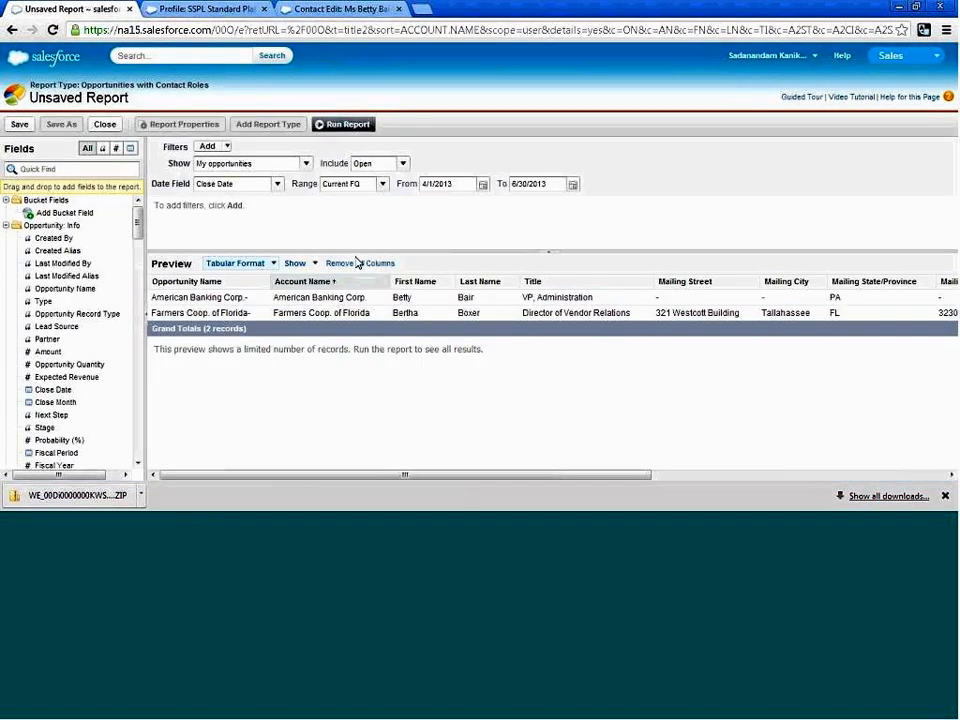
click(11, 30)
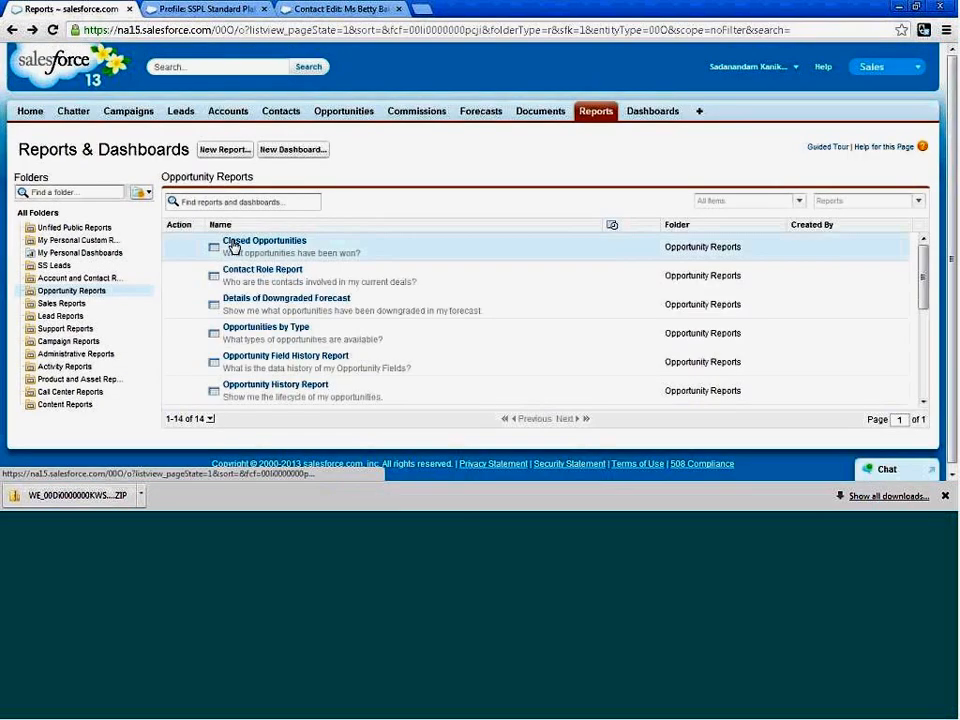
click(280, 242)
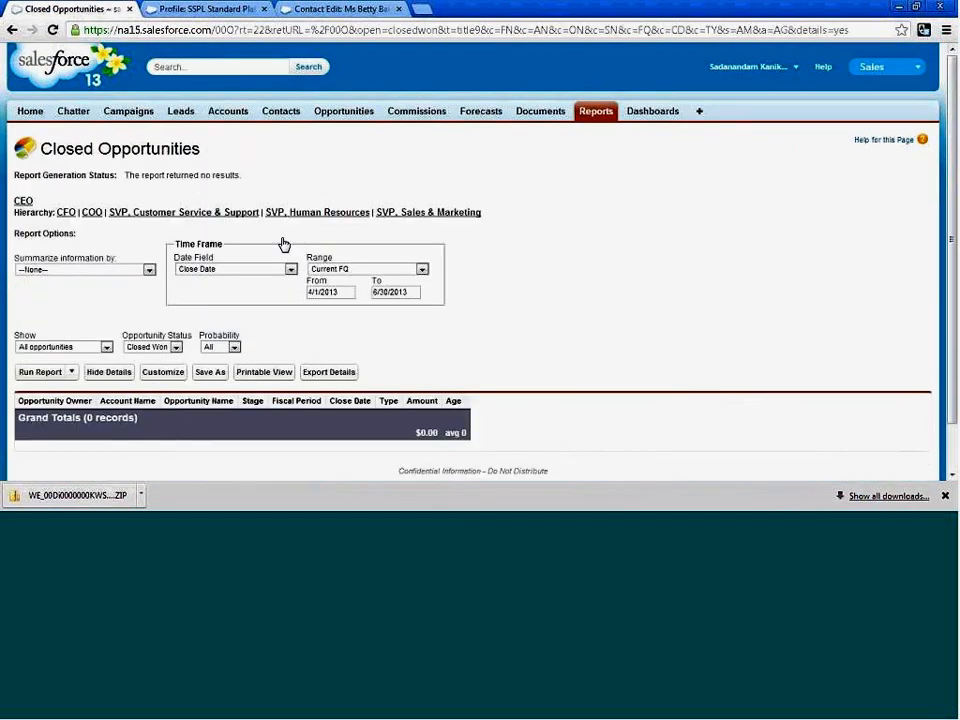
click(12, 29)
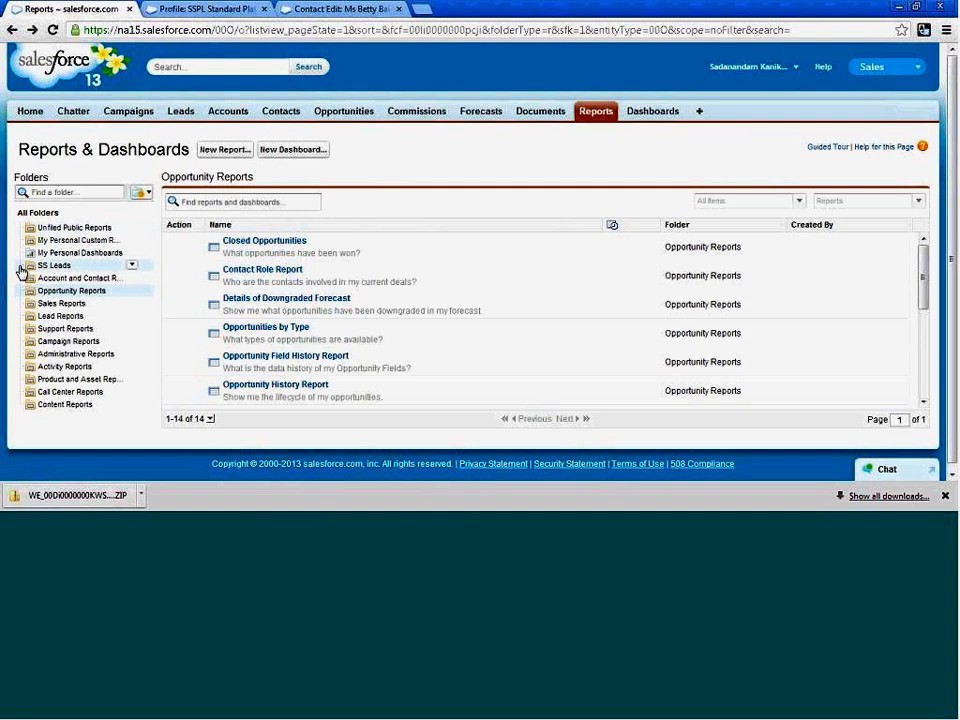
Try clearing the From date of the Lead Status report in the Lead Reports folder, and return to that folder.
click(38, 316)
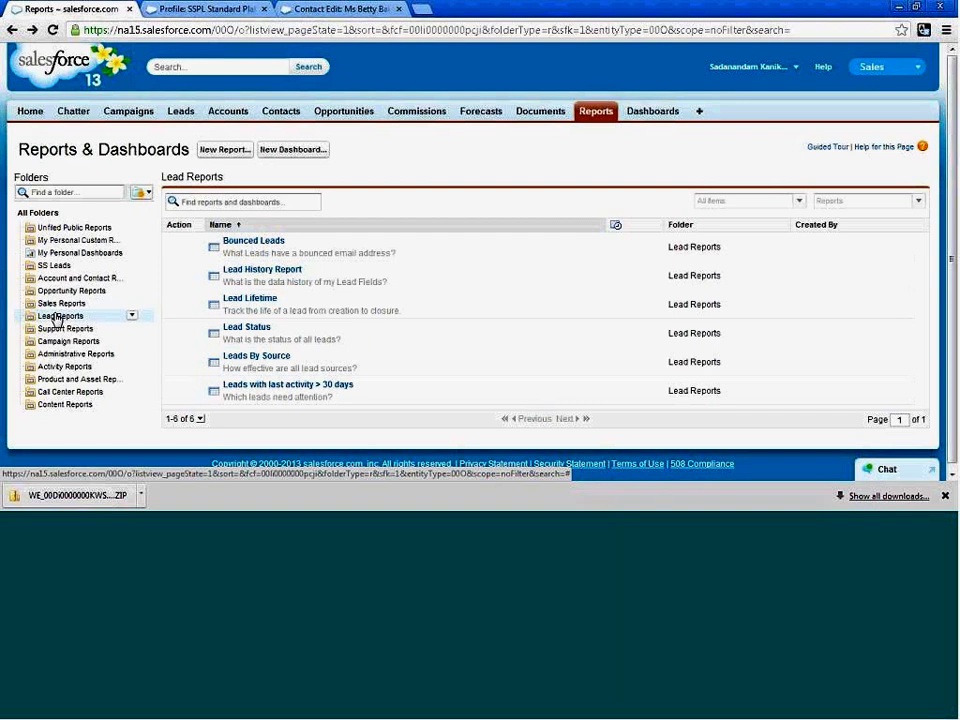
click(244, 330)
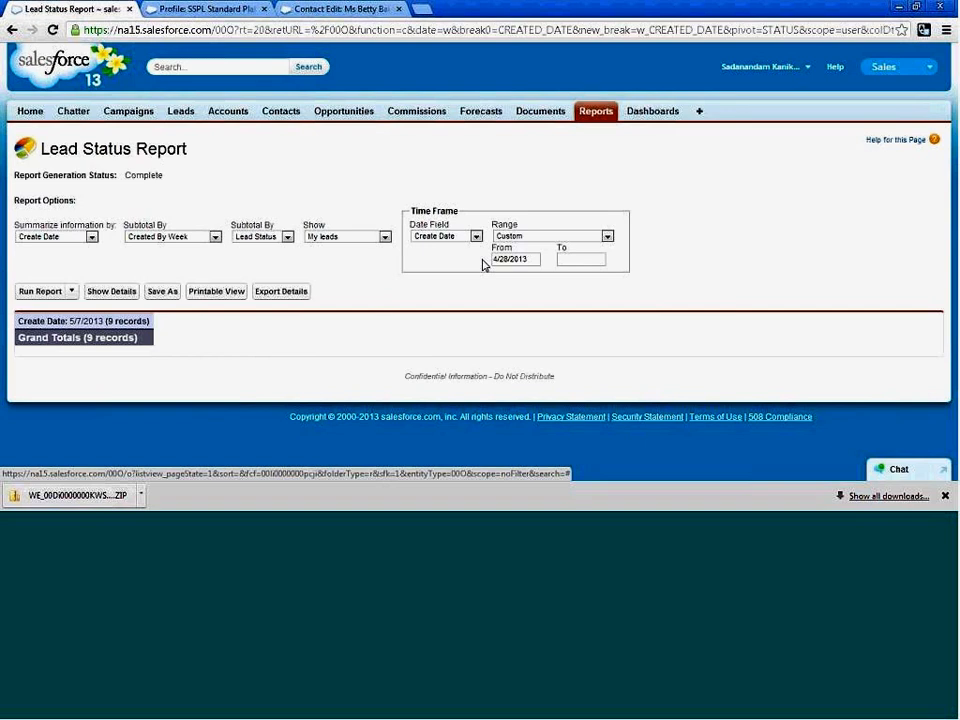
click(535, 260)
key(ctrl+a)
key(BackSpace)
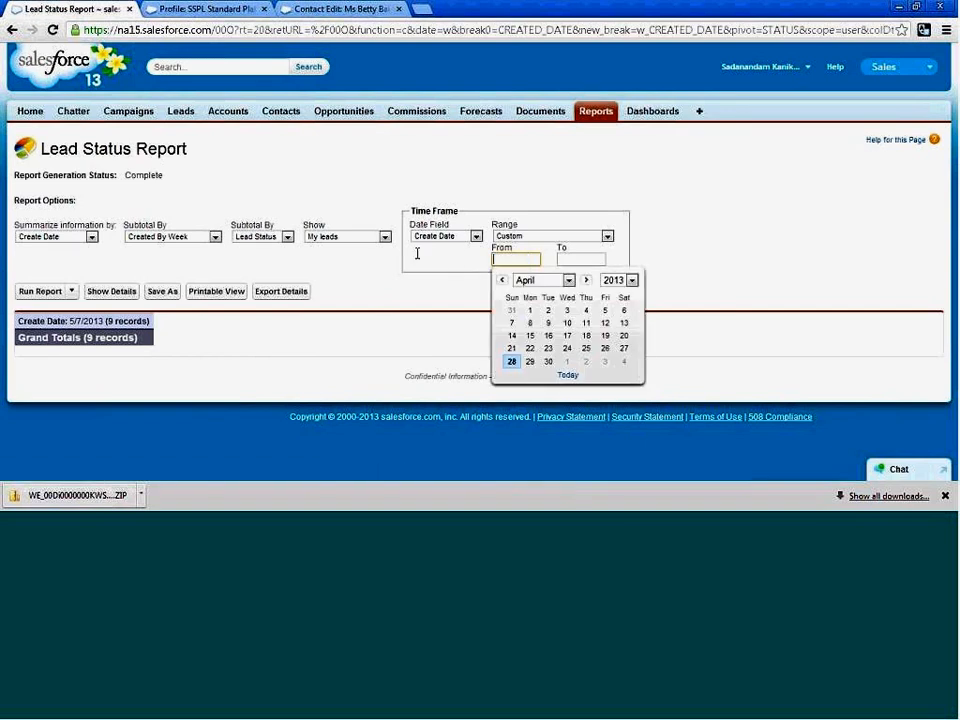
click(309, 316)
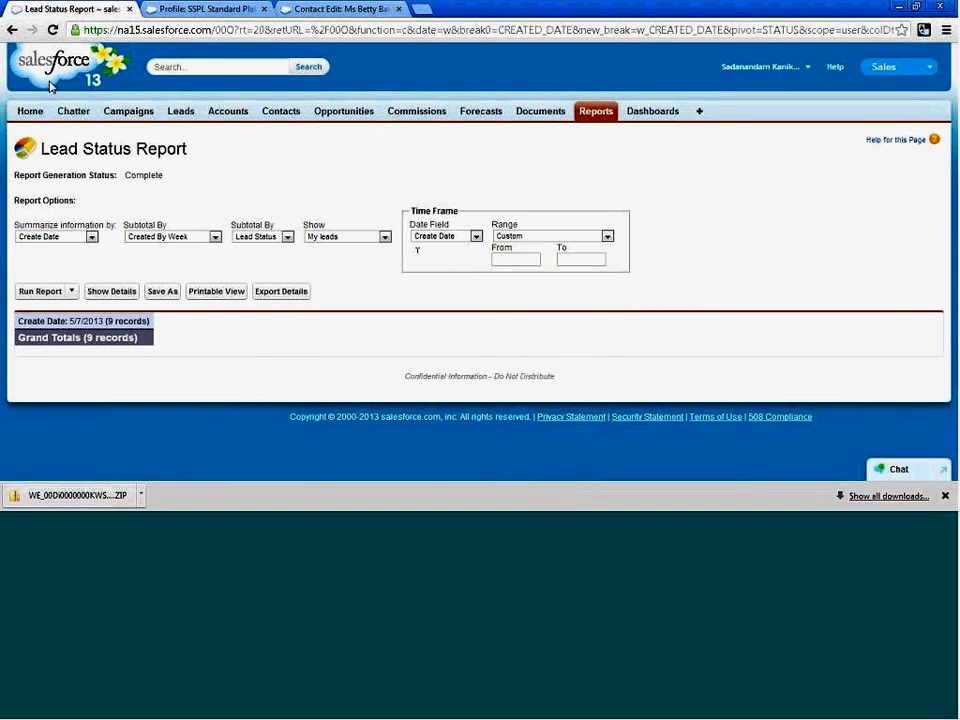
click(12, 31)
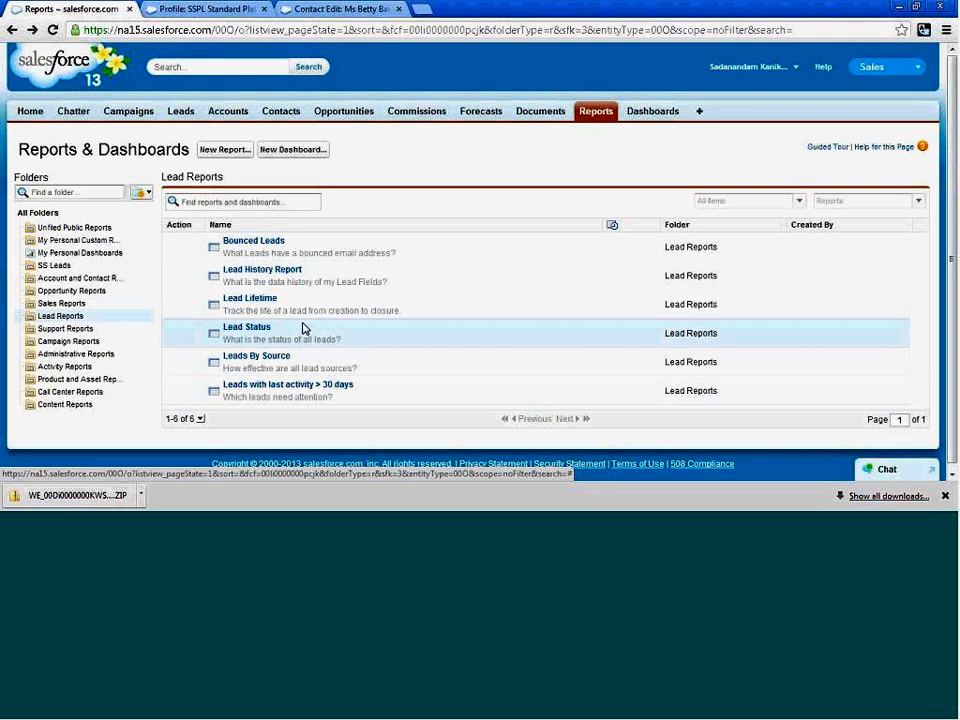
View the Lead Status report again, and look through the reports in the Support Reports folder.
click(243, 330)
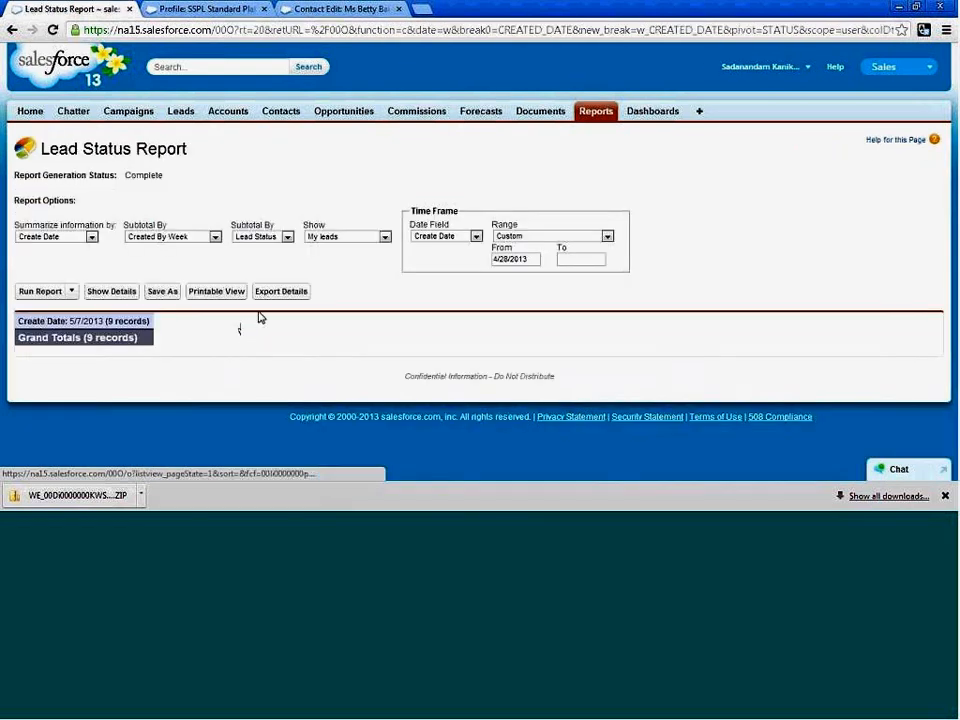
click(12, 29)
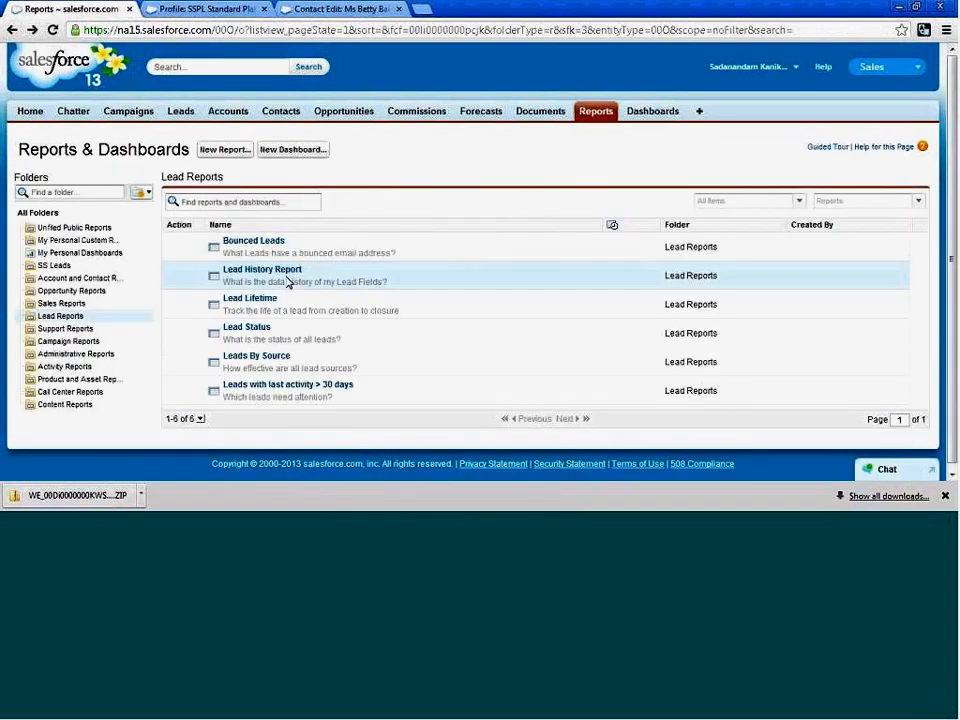
click(60, 329)
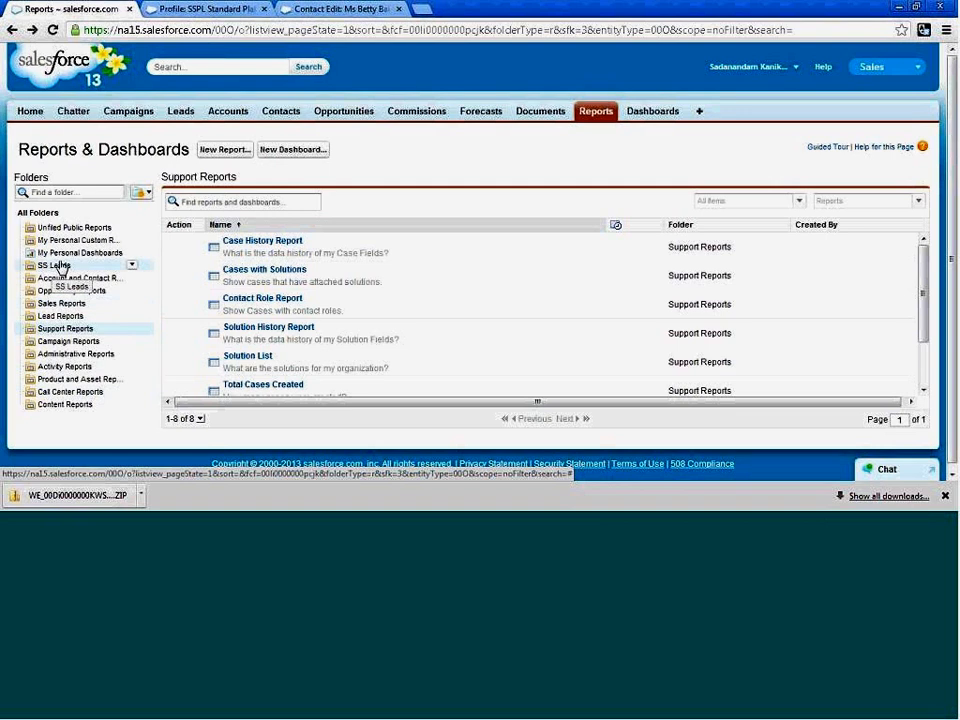
Create a new report using the Opportunities report type from the Opportunities category.
click(225, 150)
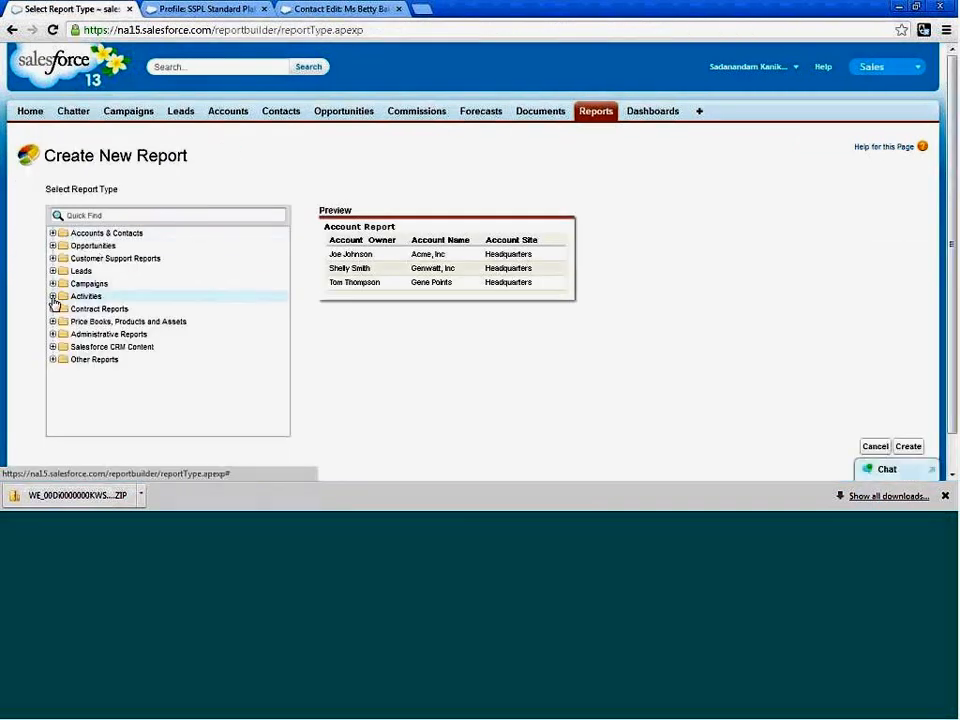
click(53, 271)
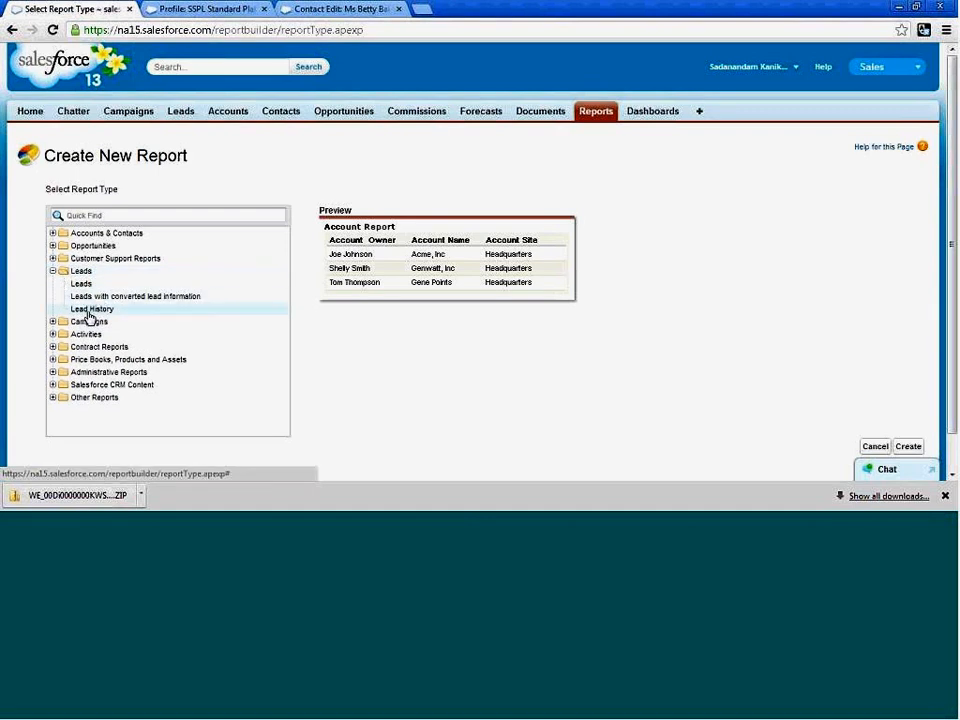
click(53, 246)
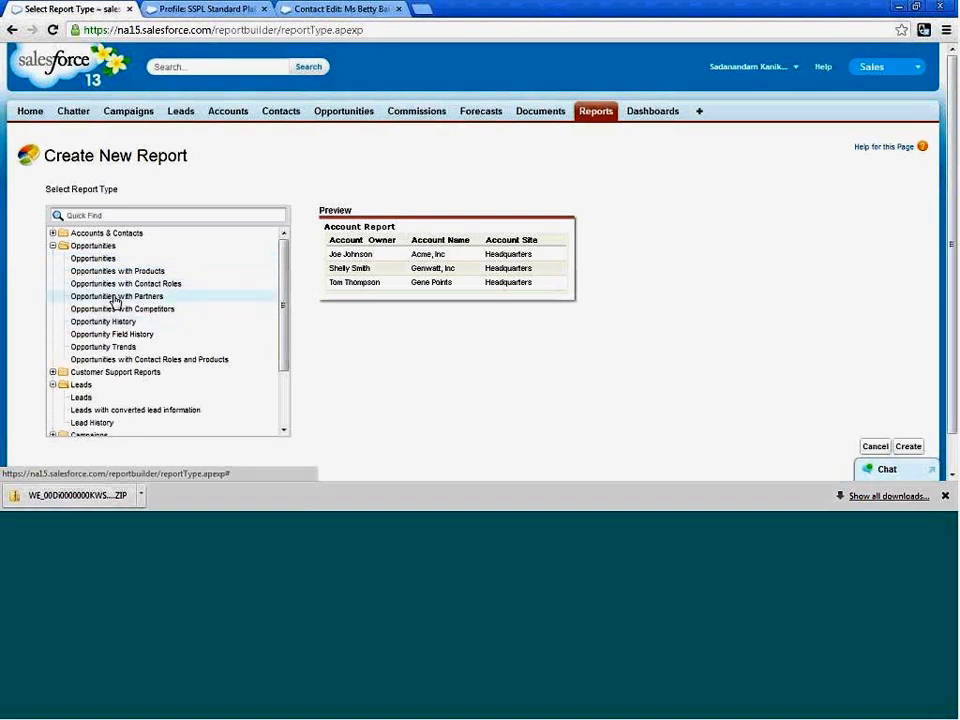
click(99, 259)
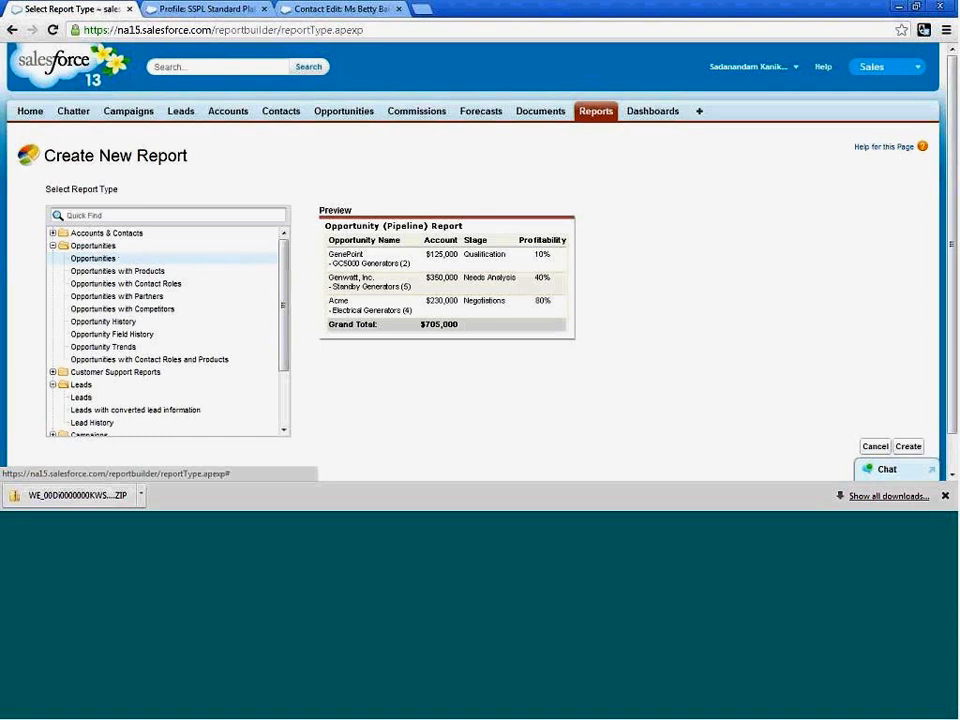
click(951, 478)
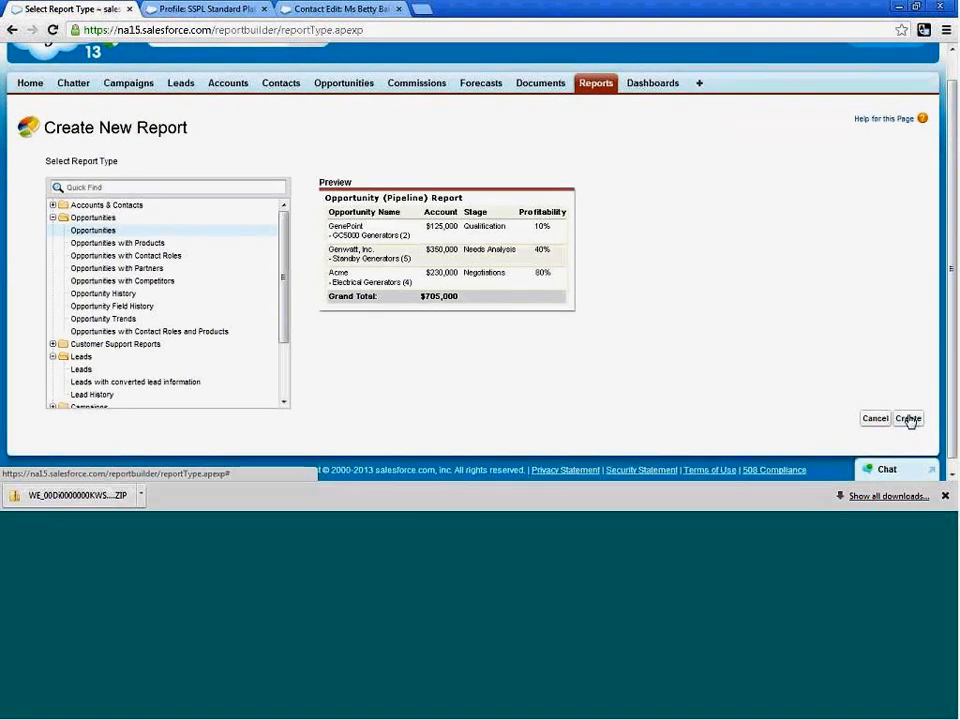
click(910, 421)
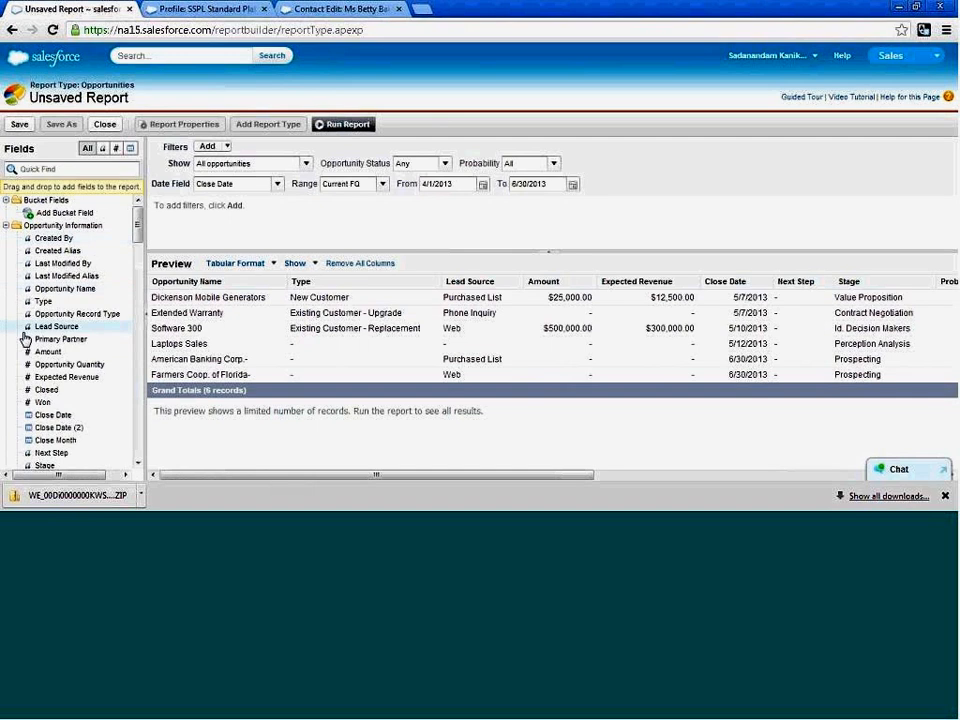
Review the fields available for the opportunity report by type: text, all, number and date.
click(102, 149)
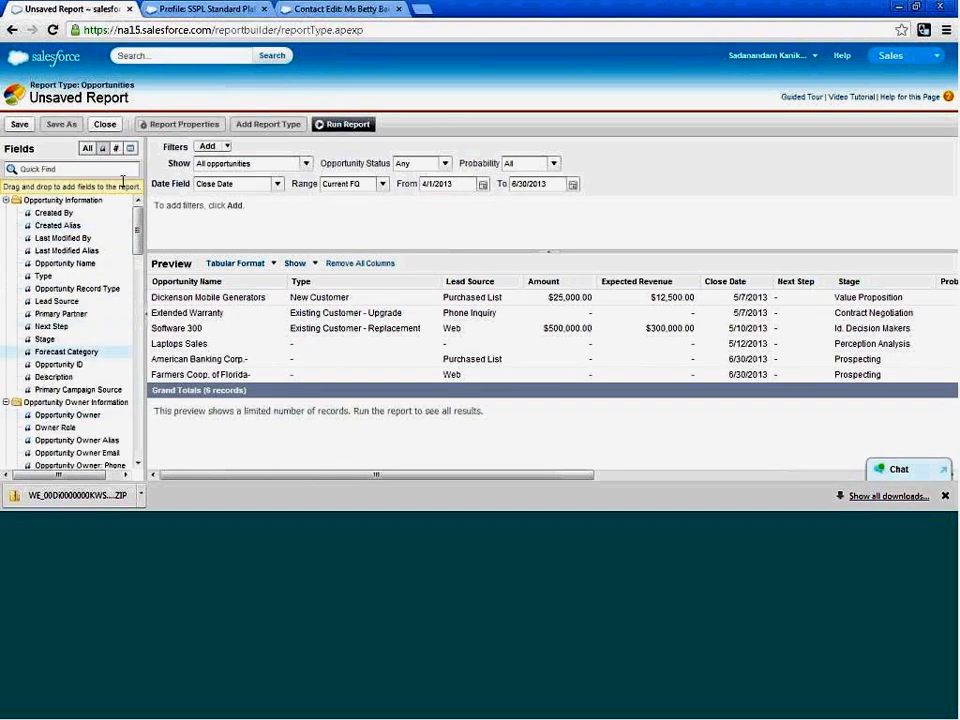
click(88, 149)
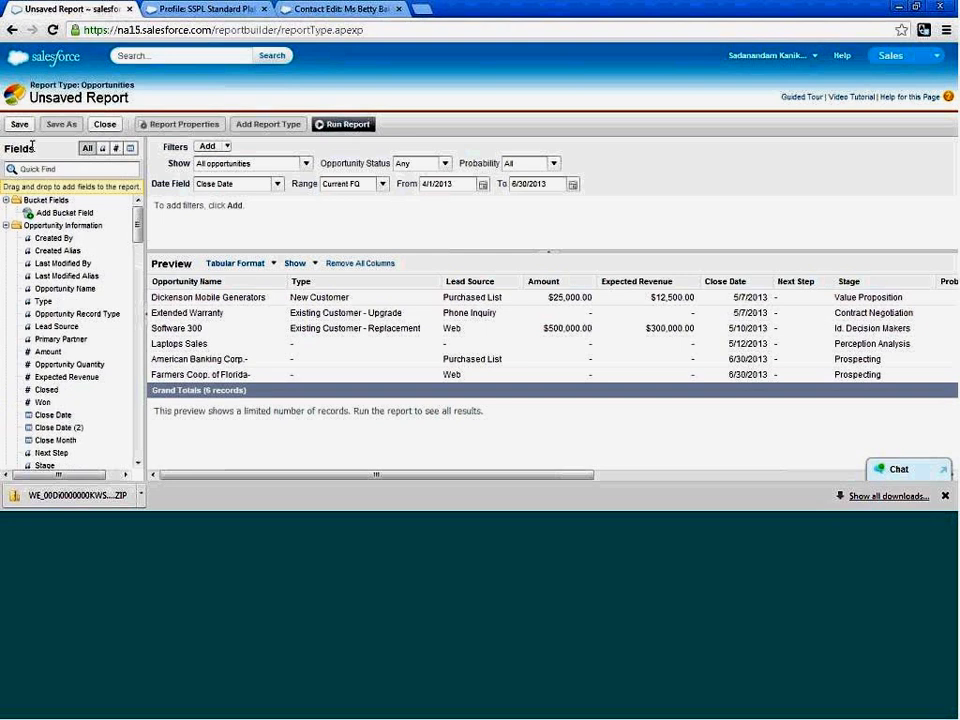
click(116, 150)
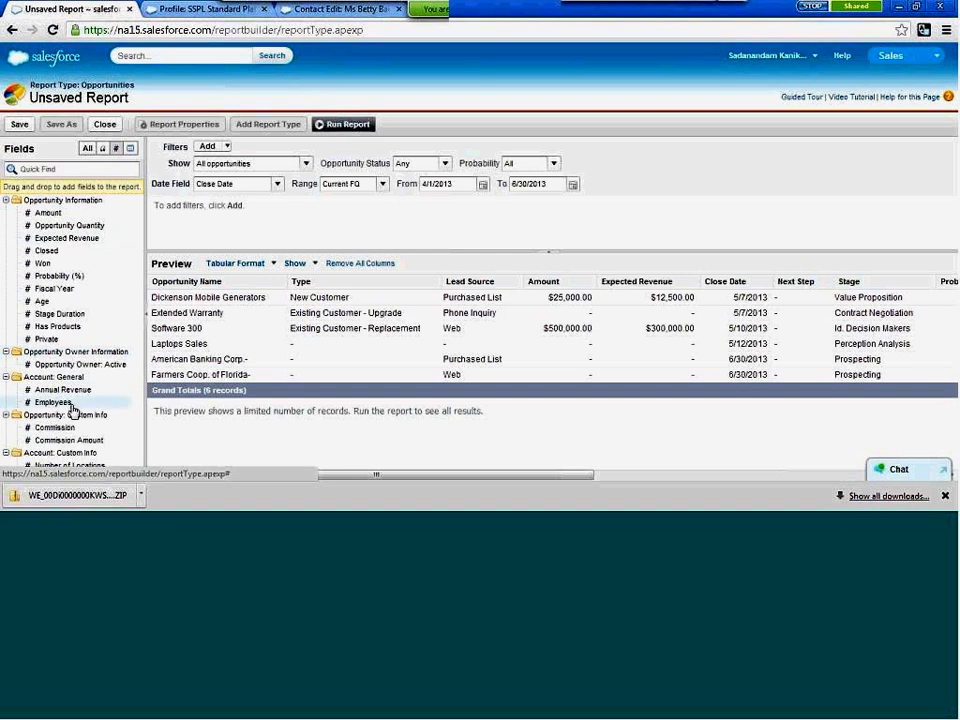
click(130, 148)
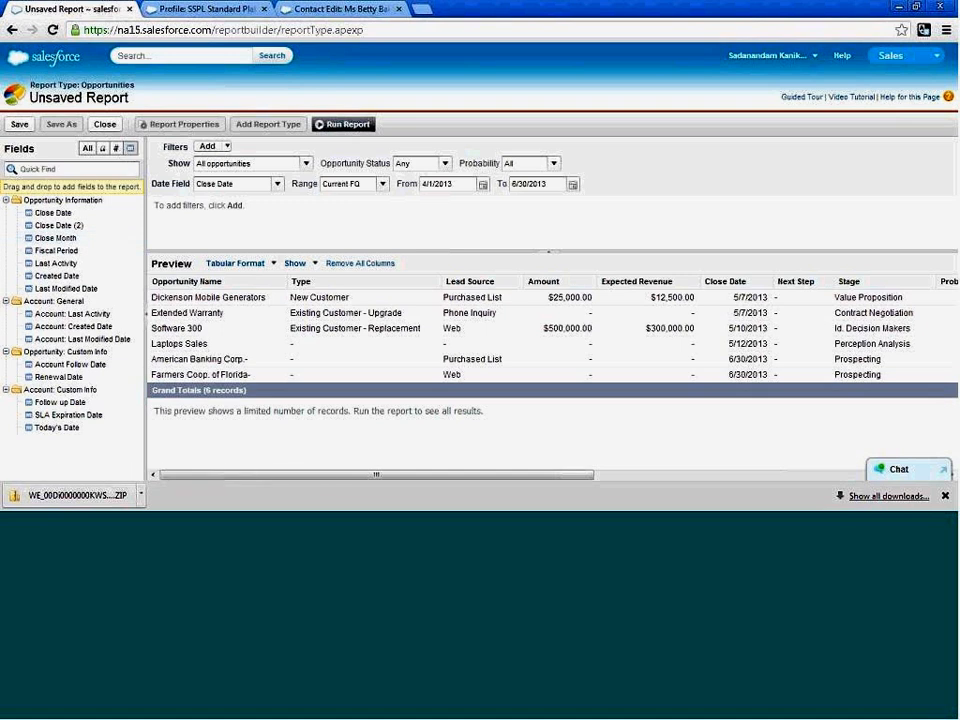
click(116, 148)
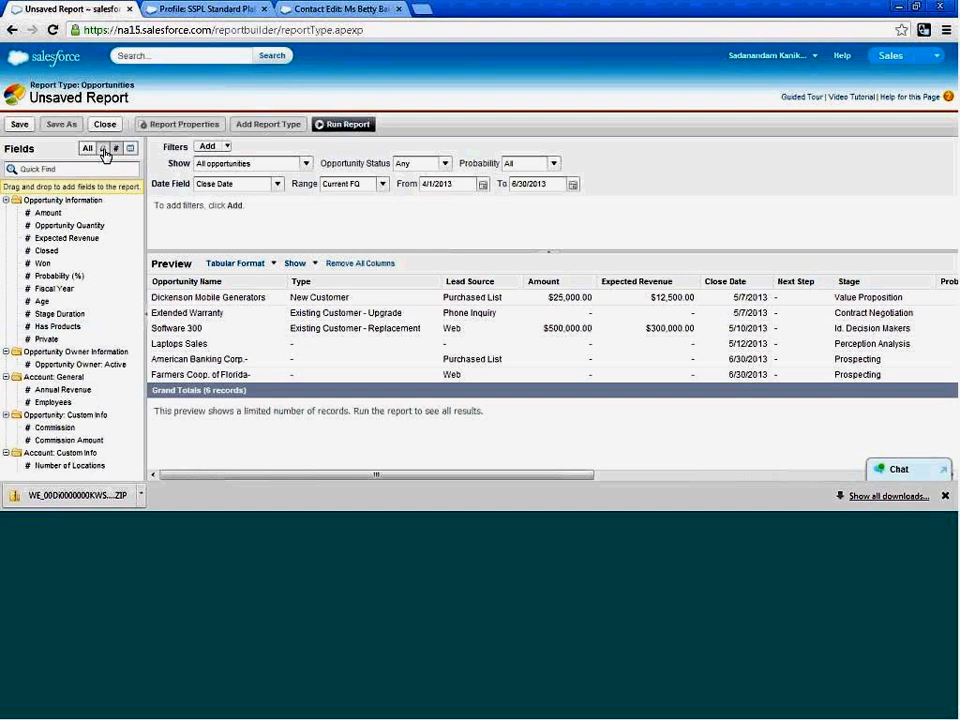
click(102, 148)
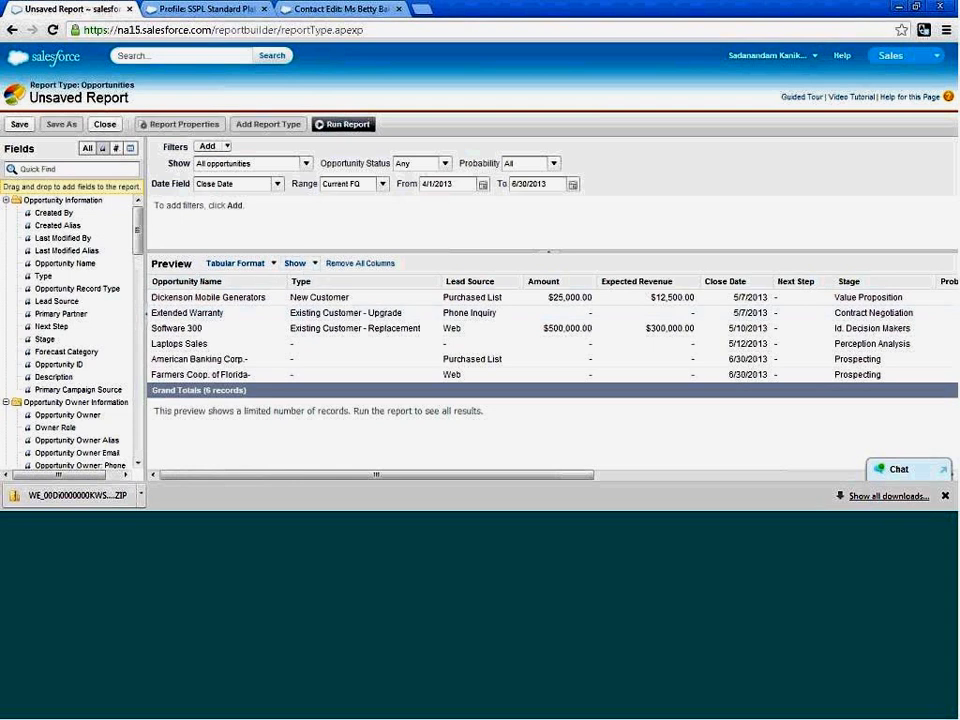
Remove the Lead Source and Next Step columns from the opportunity report preview.
drag(460, 284, 105, 311)
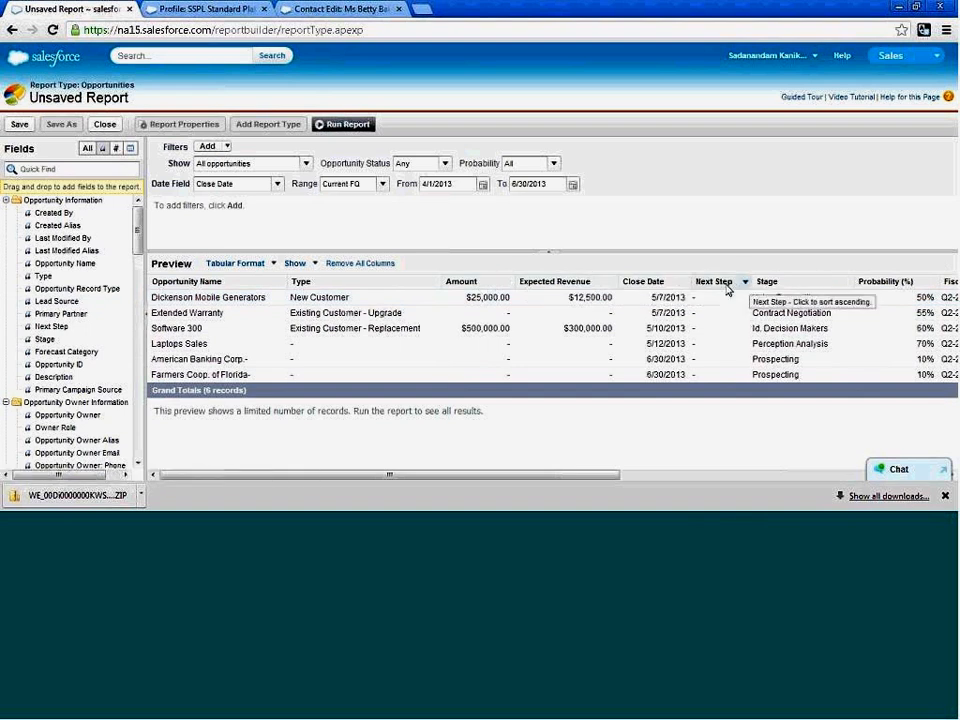
drag(726, 287, 112, 312)
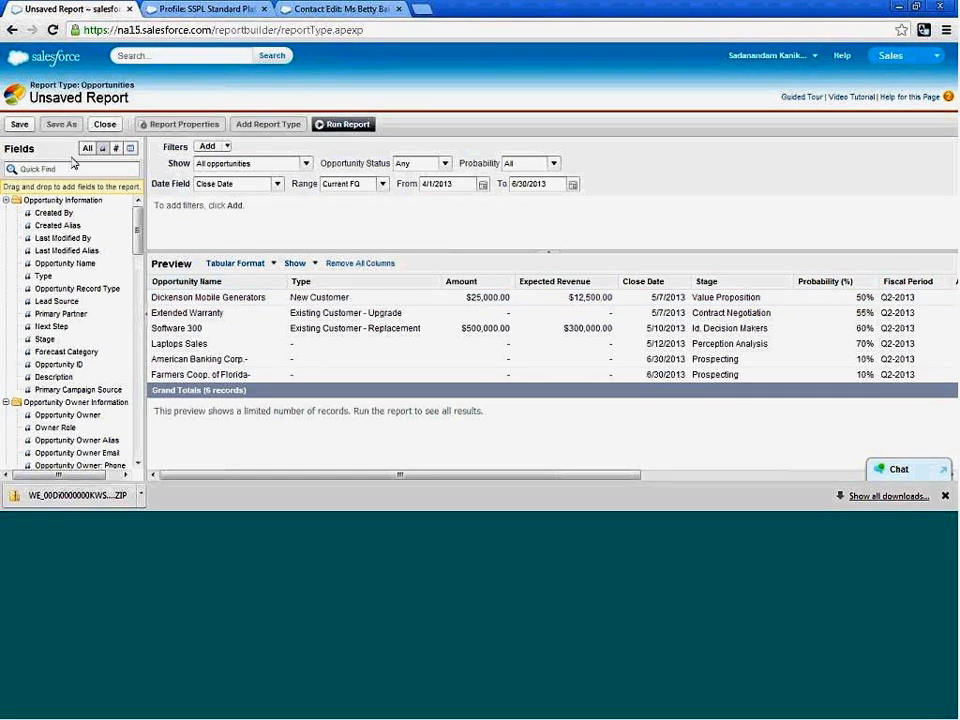
Save the opportunity report as All Opportunities in the SS Leads folder and run it.
click(20, 125)
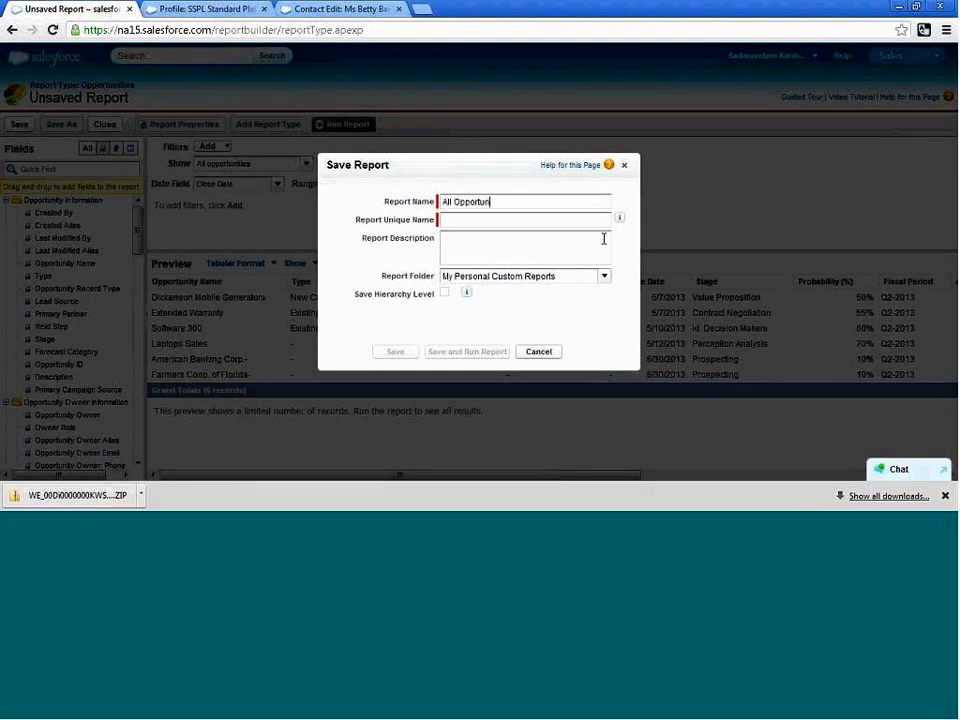
key(Tab)
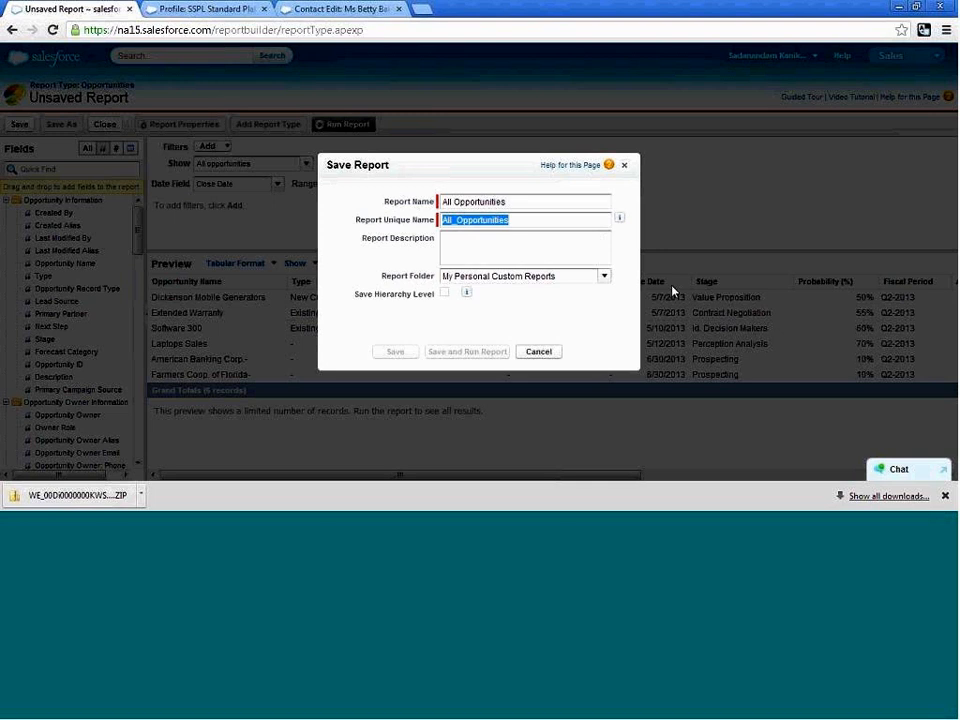
key(Tab)
key(Tab)
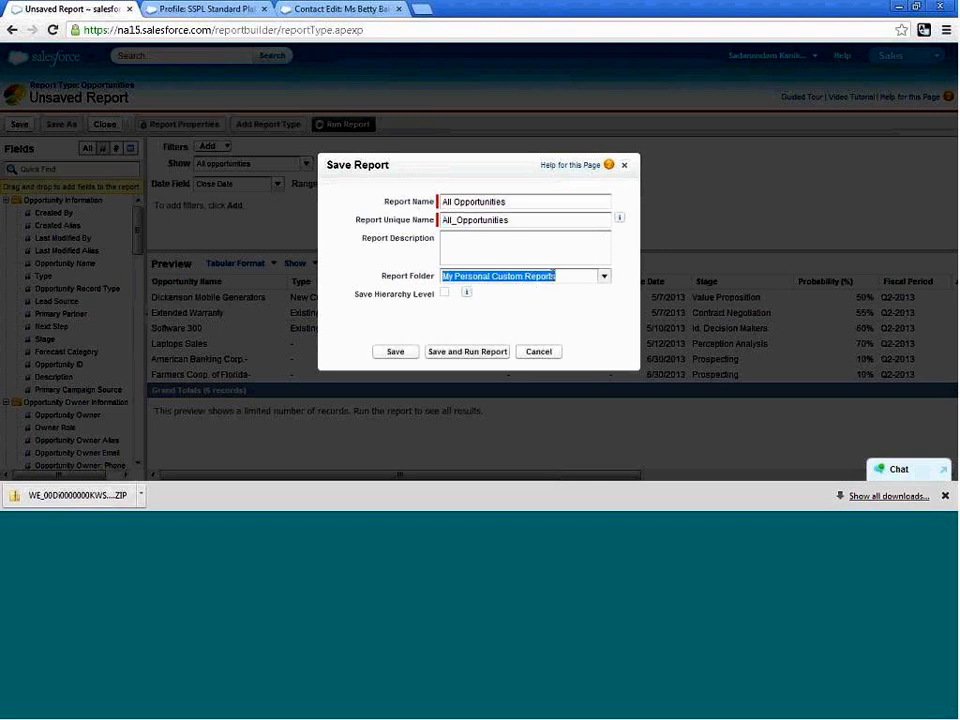
click(603, 279)
click(477, 322)
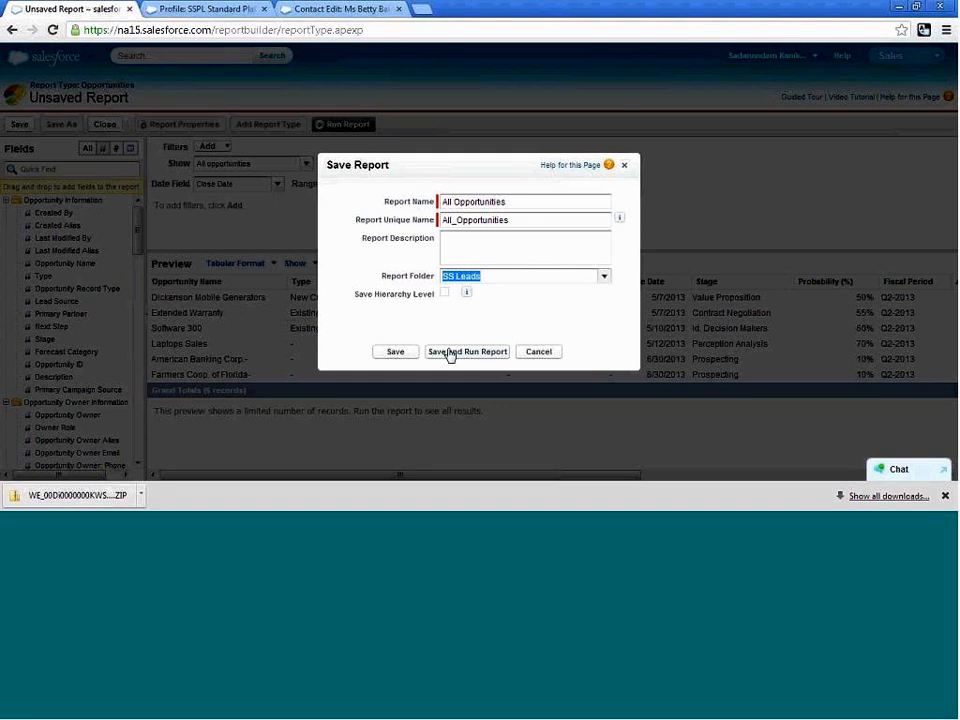
click(451, 352)
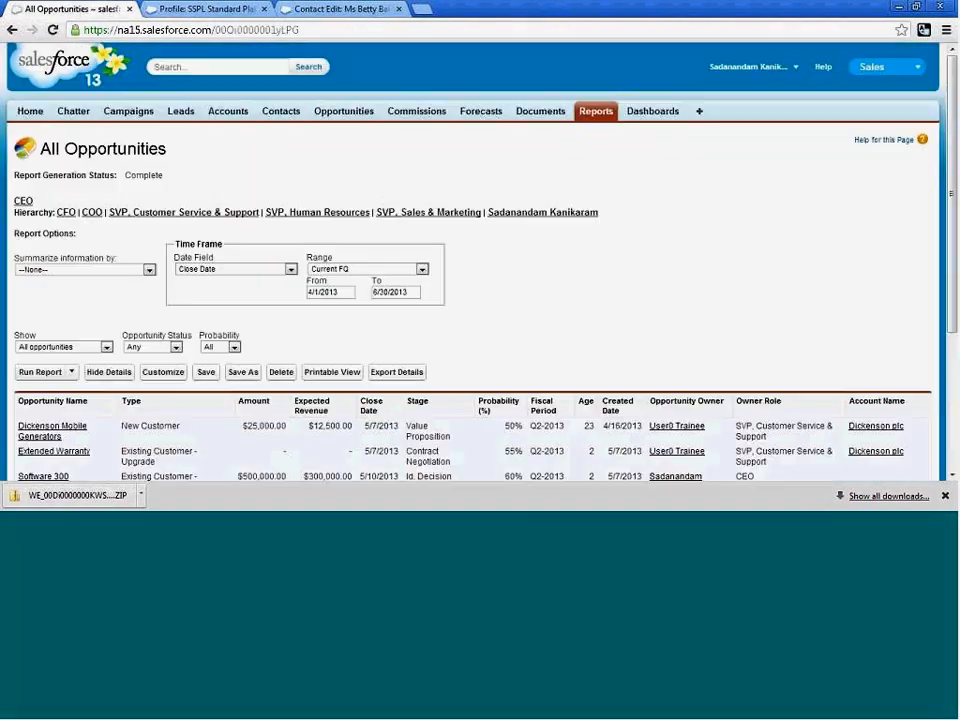
Clear the From and To dates of the Close Date time frame and rerun the All Opportunities report.
triple_click(340, 292)
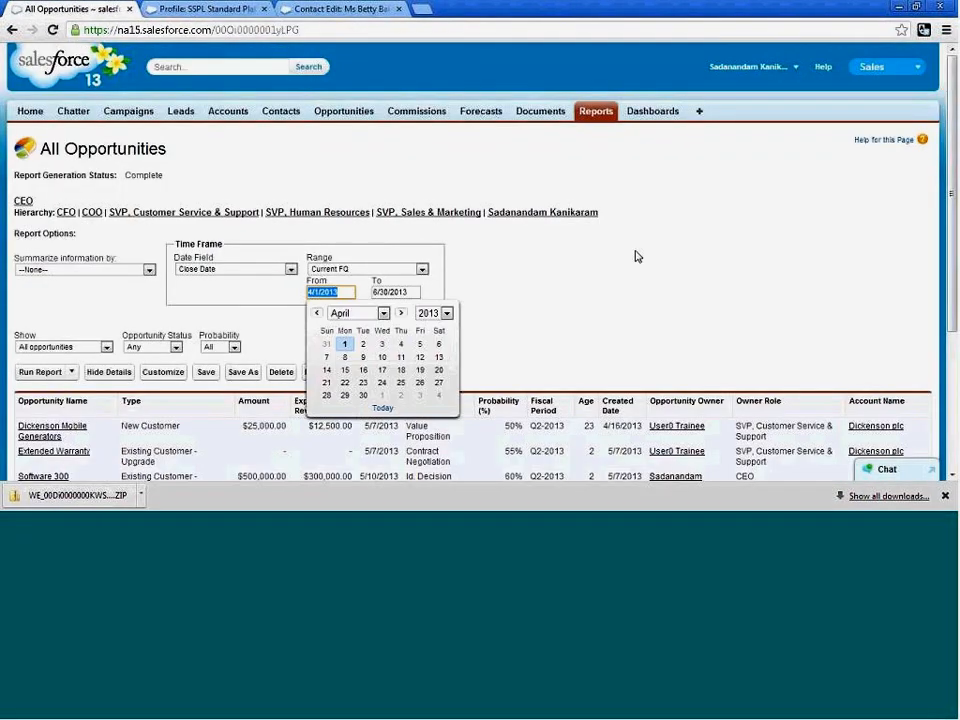
key(Delete)
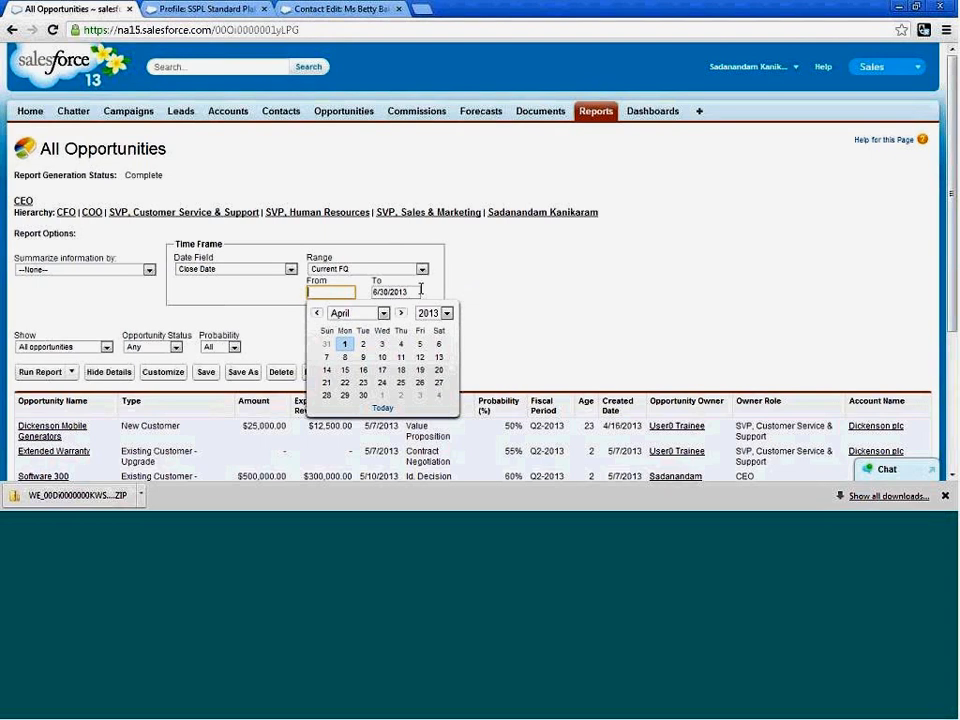
key(Tab)
key(Delete)
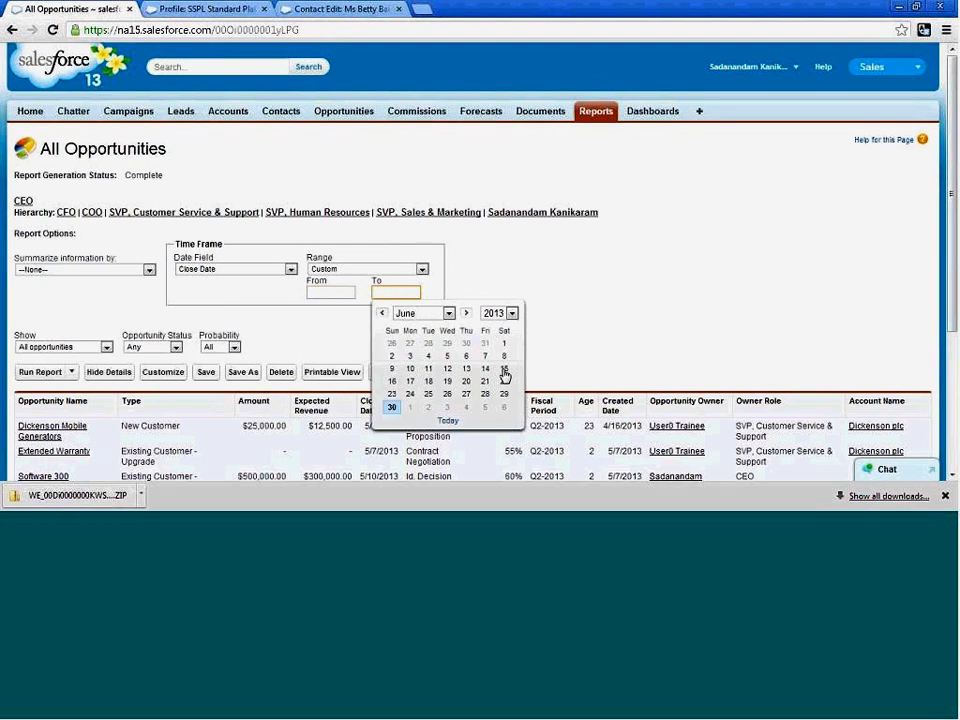
click(29, 373)
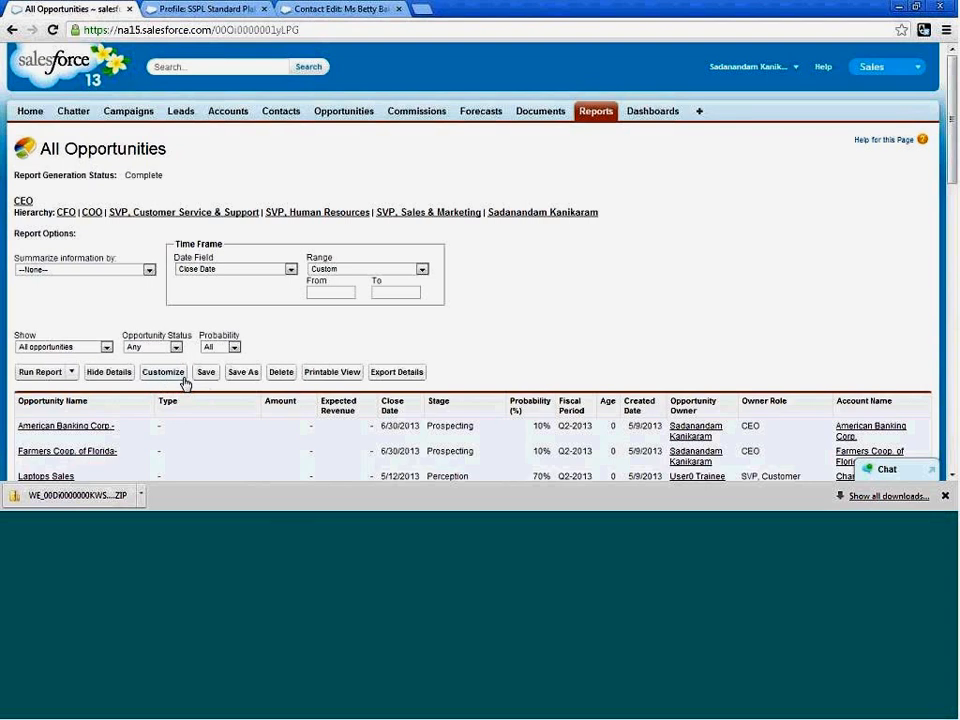
Customize the report by adding the Primary Partner column after Type, then run and save it.
scroll(197, 388, down, 1)
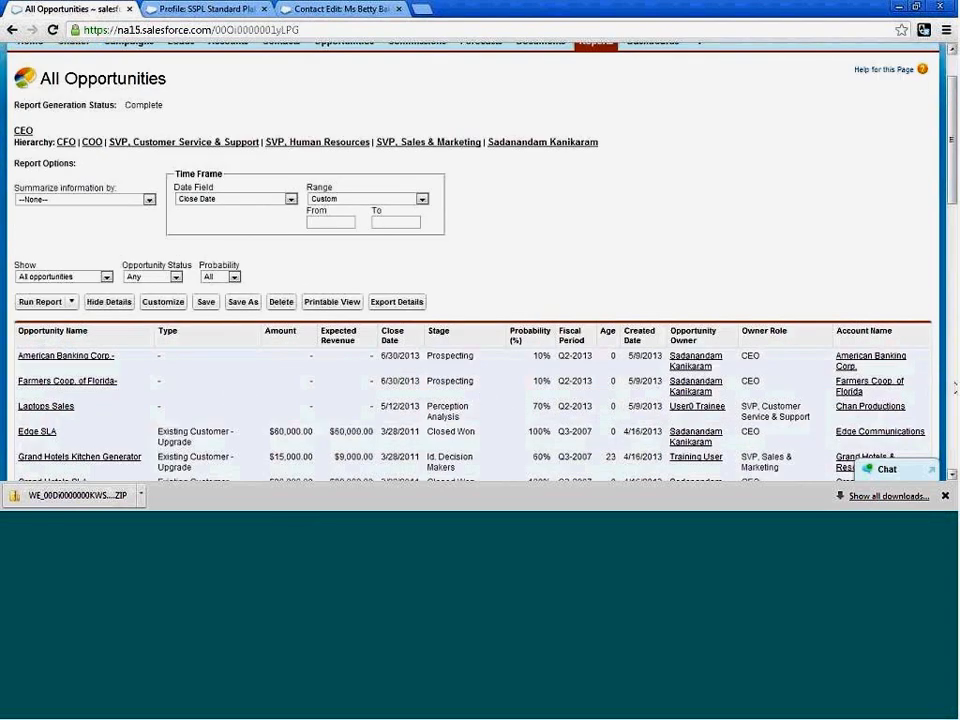
click(164, 302)
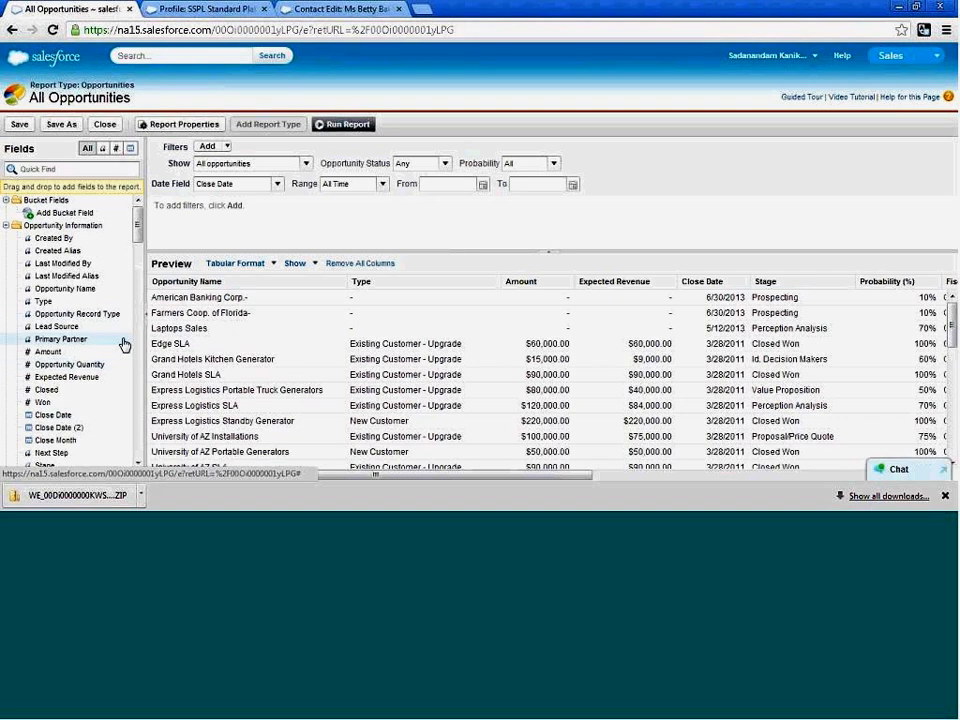
drag(123, 344, 467, 311)
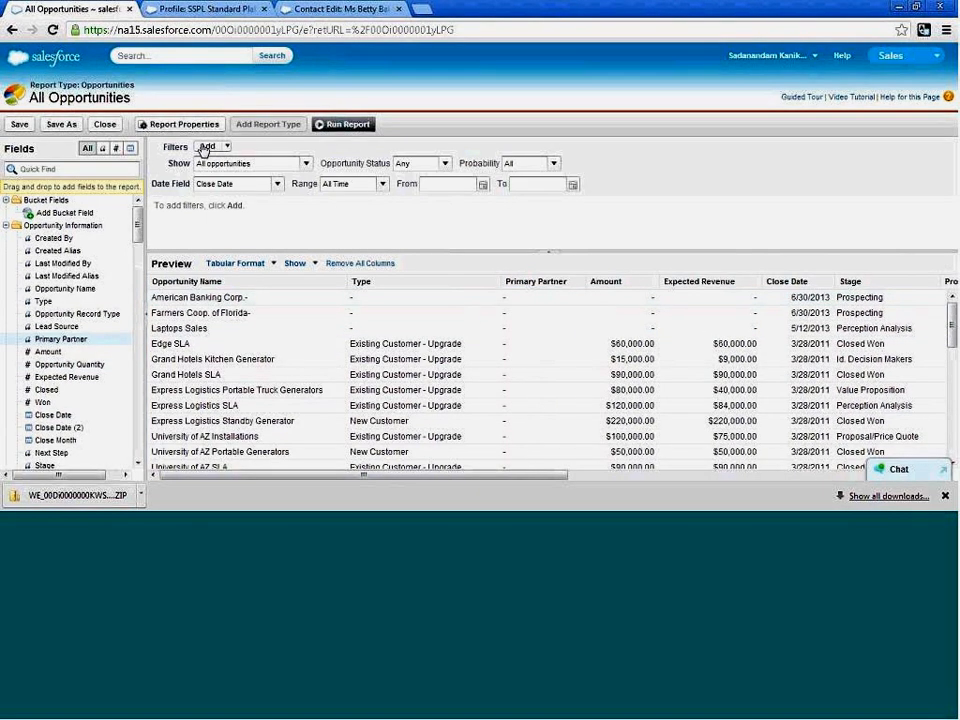
click(349, 126)
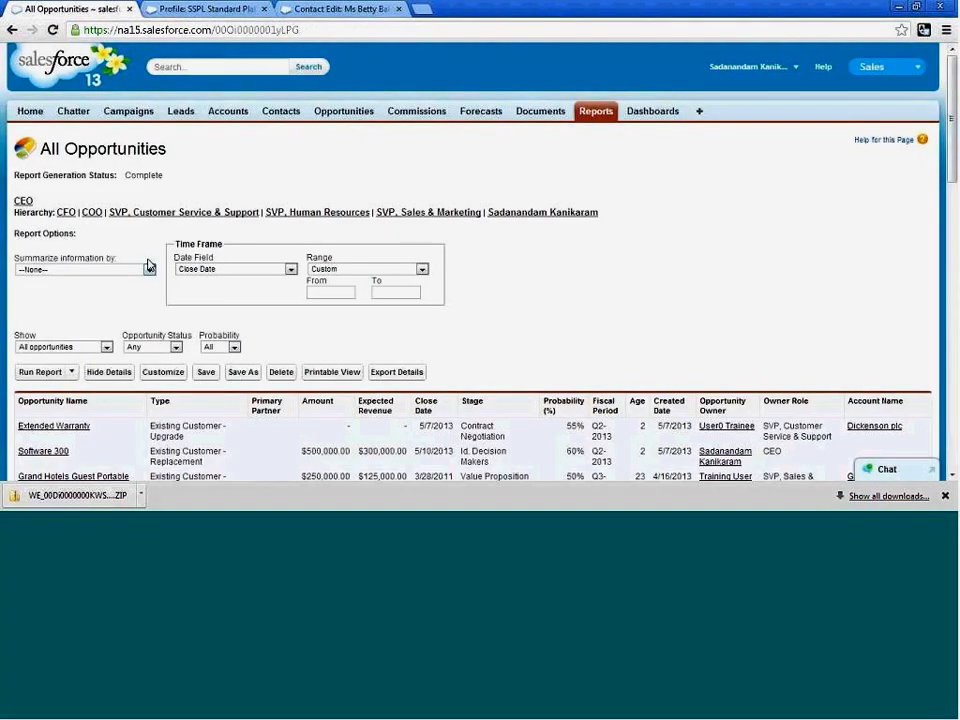
click(207, 373)
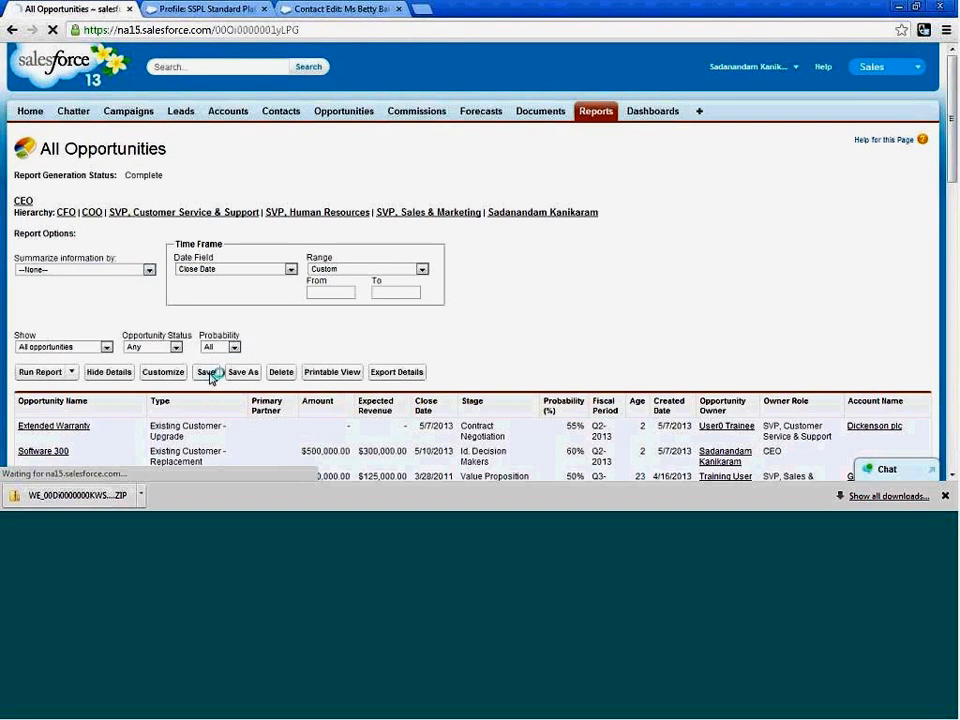
click(313, 410)
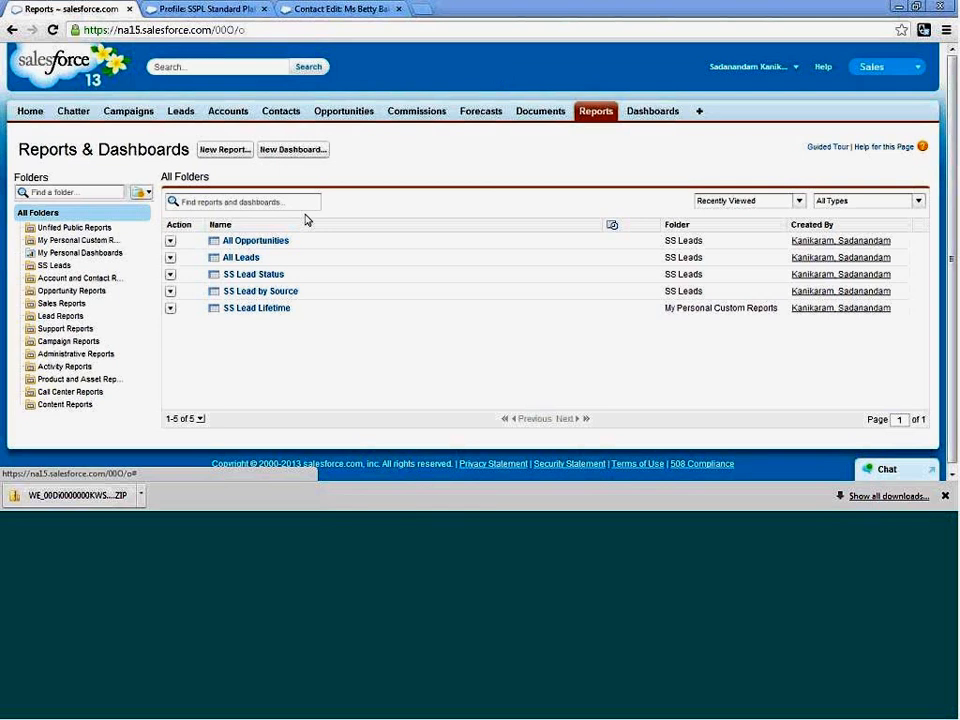
Open the saved All Opportunities report and look through its opportunity rows, including their stages and probabilities.
click(250, 243)
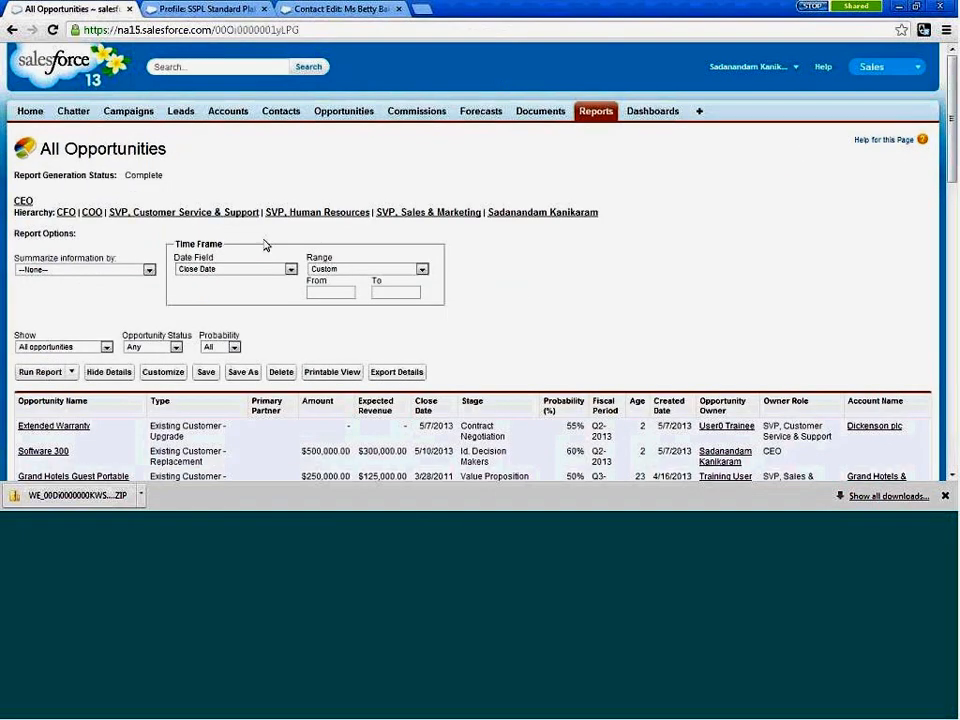
scroll(470, 296, down, 3)
scroll(449, 298, down, 10)
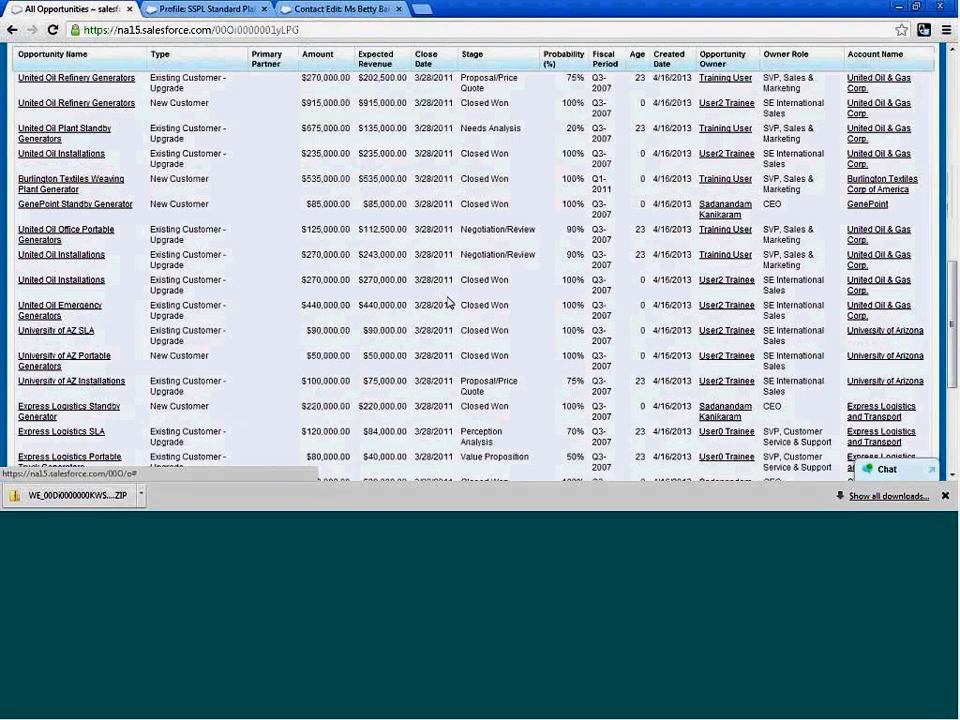
scroll(438, 288, up, 5)
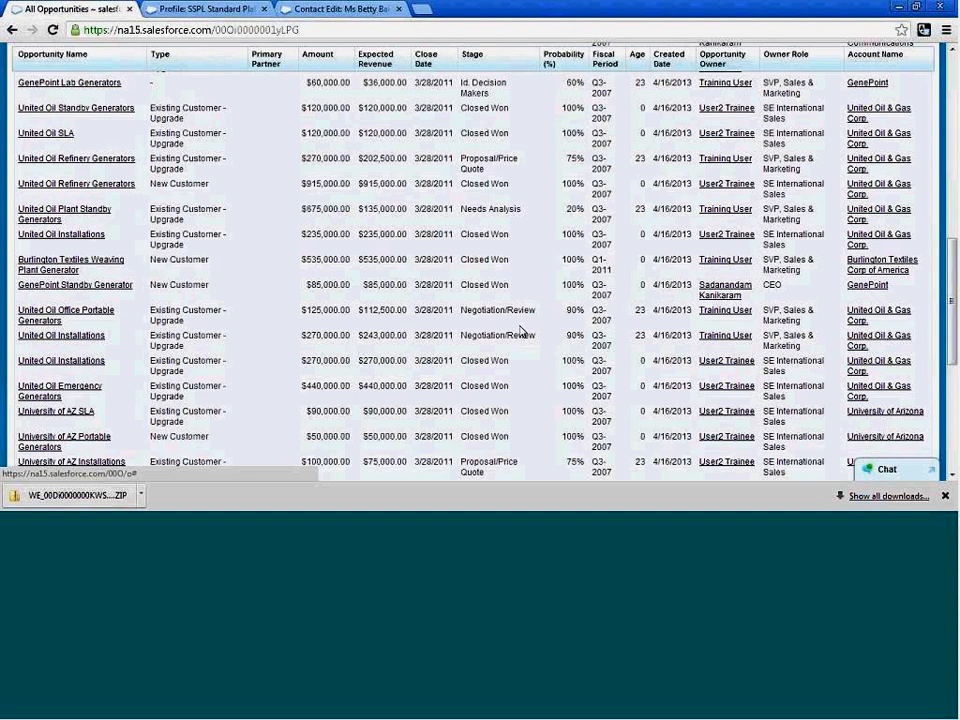
scroll(515, 342, down, 1)
scroll(510, 352, up, 3)
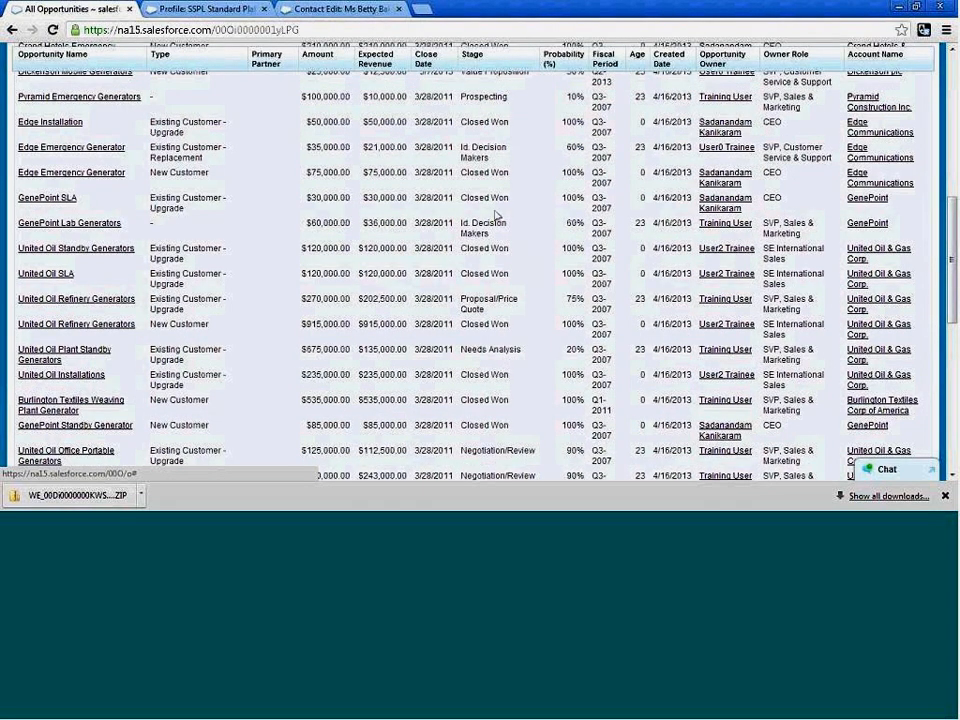
scroll(495, 235, up, 1)
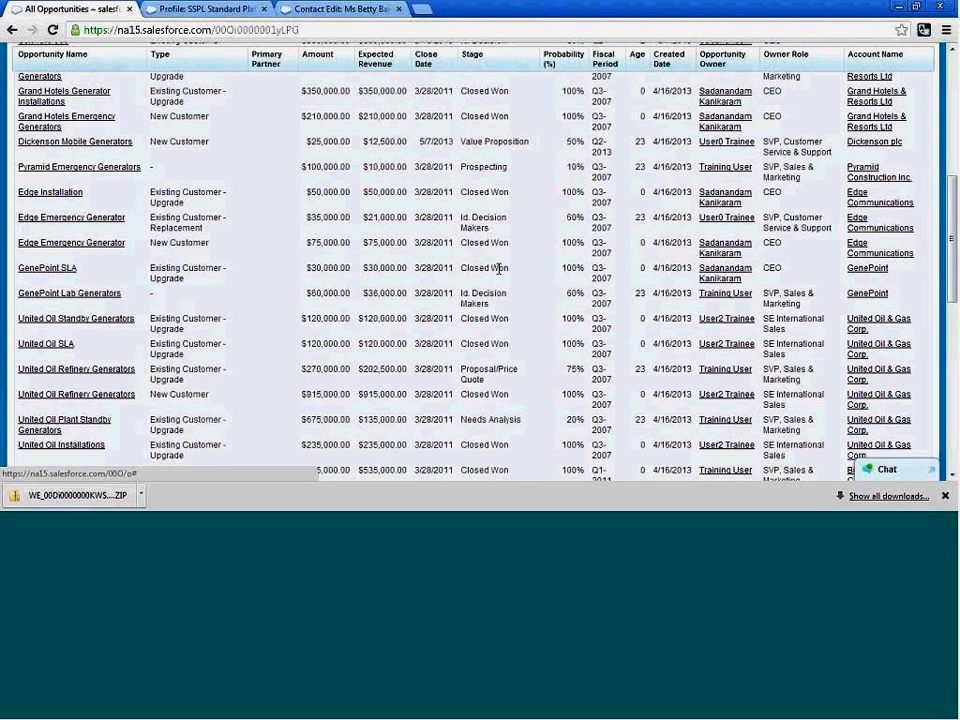
scroll(525, 302, down, 2)
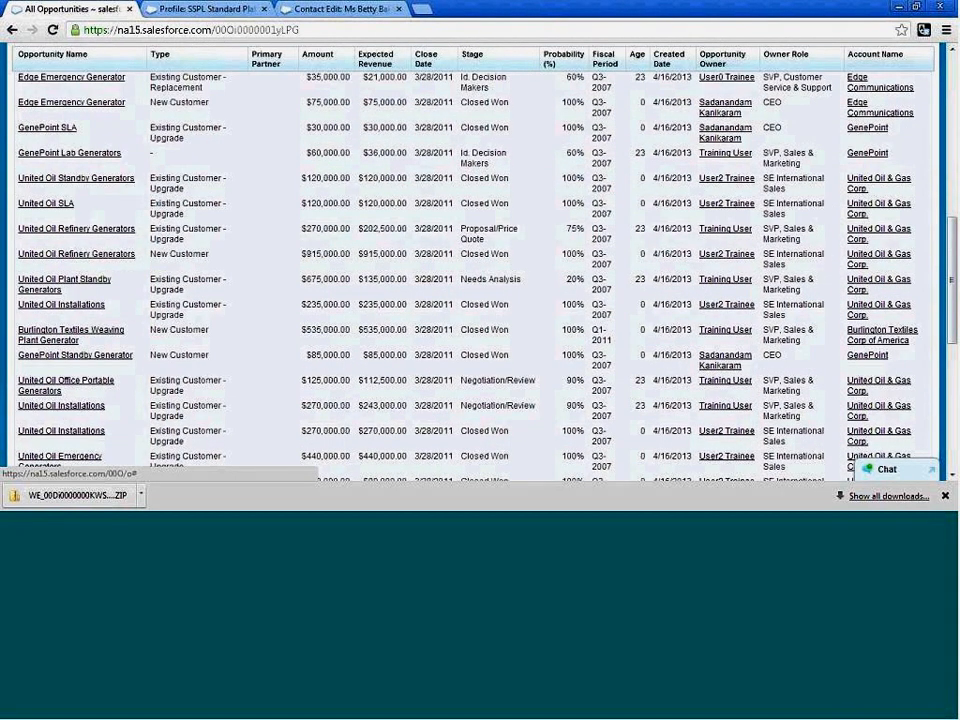
scroll(517, 385, up, 5)
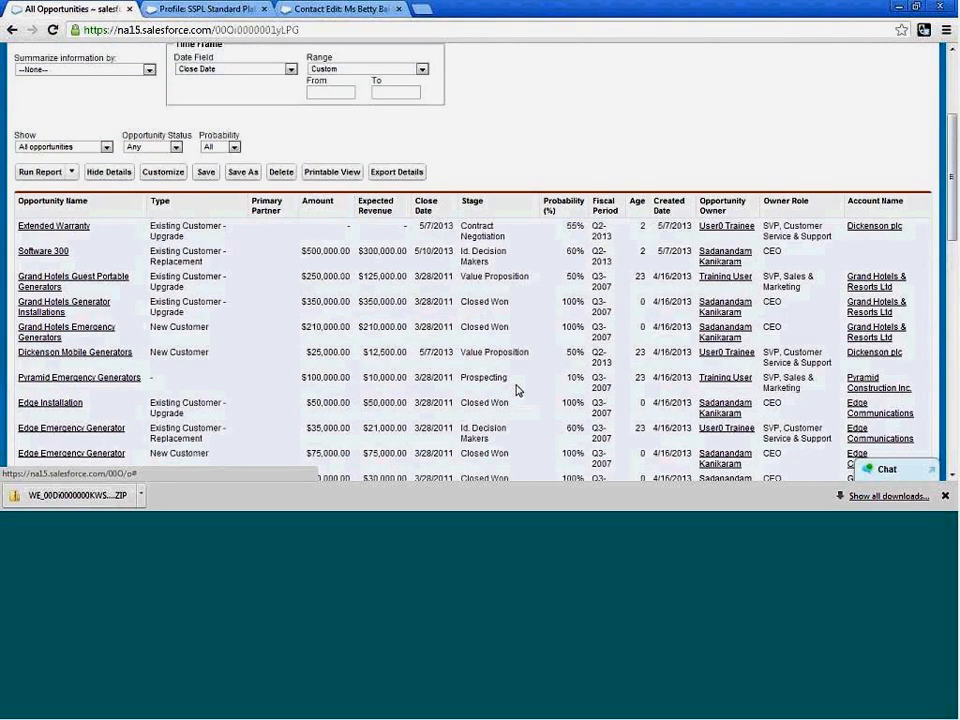
scroll(517, 390, up, 3)
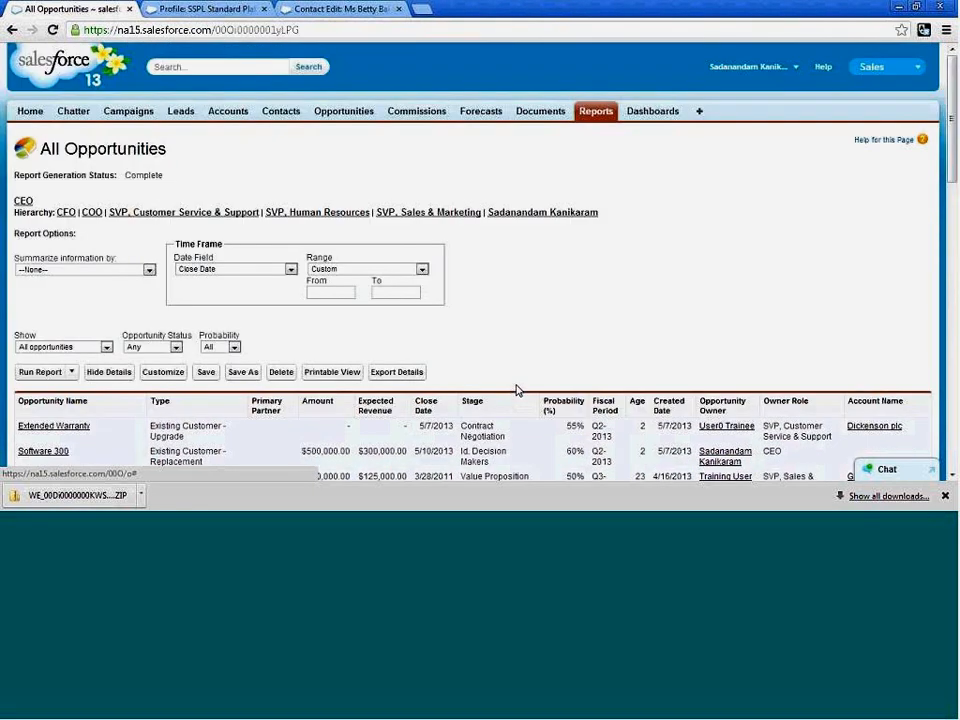